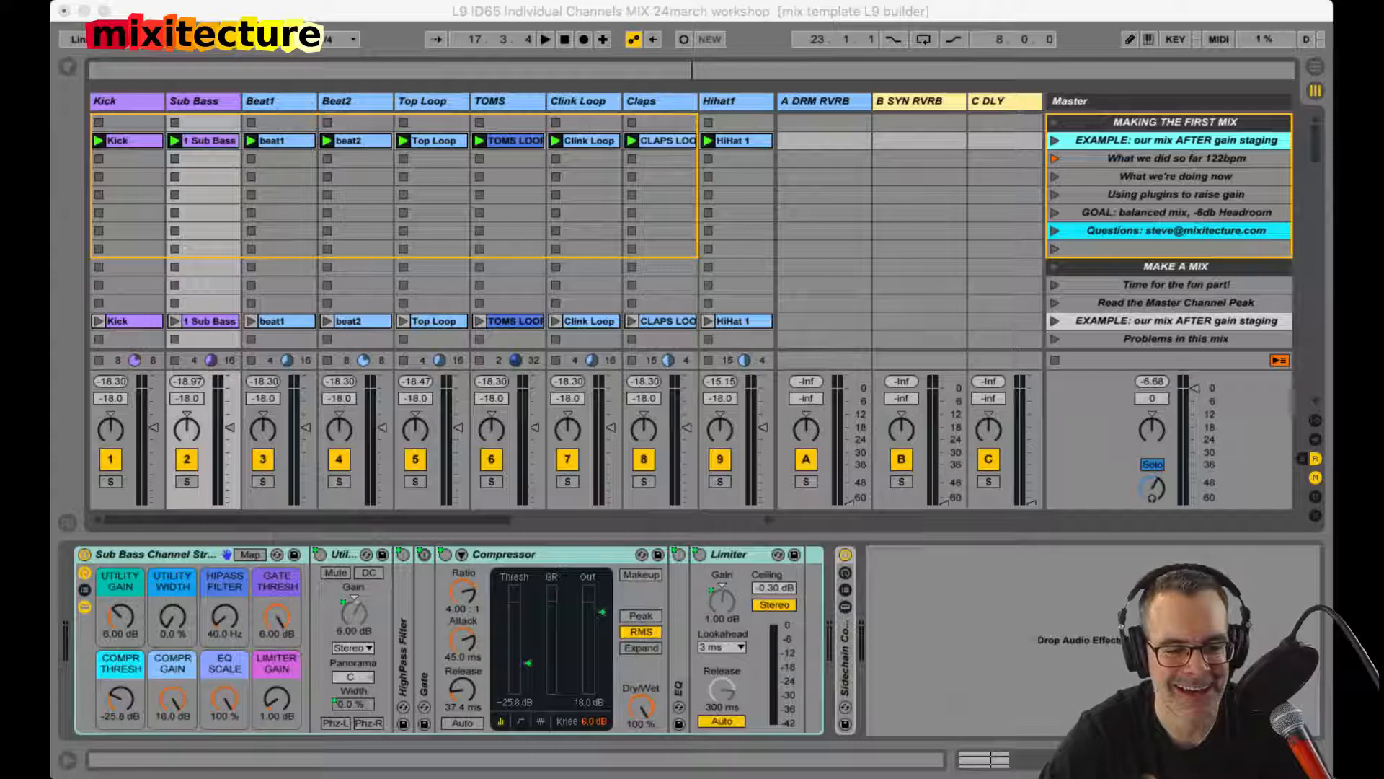
# Step: Play the example mix and review the level meters across the tracks
pyautogui.click(672, 438)
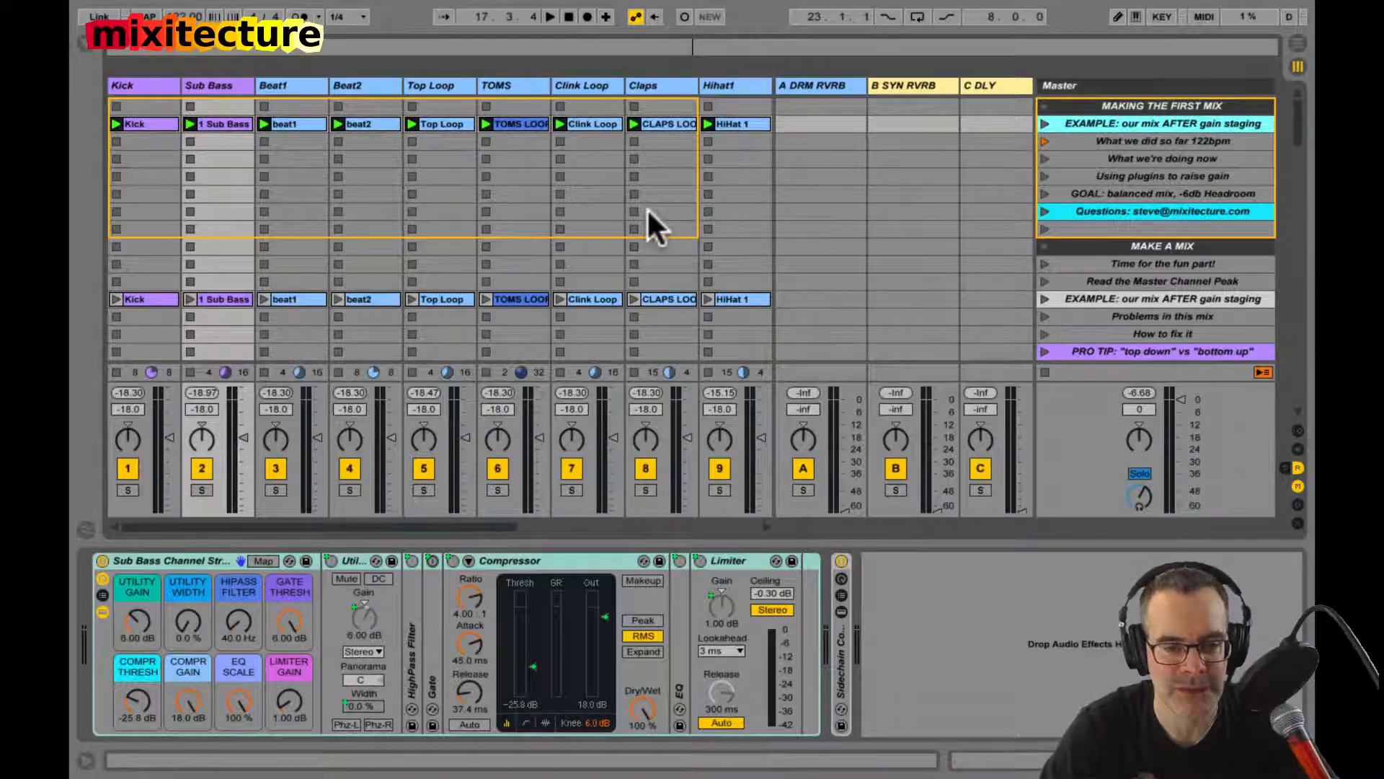
pyautogui.hscroll(5, 646, 209)
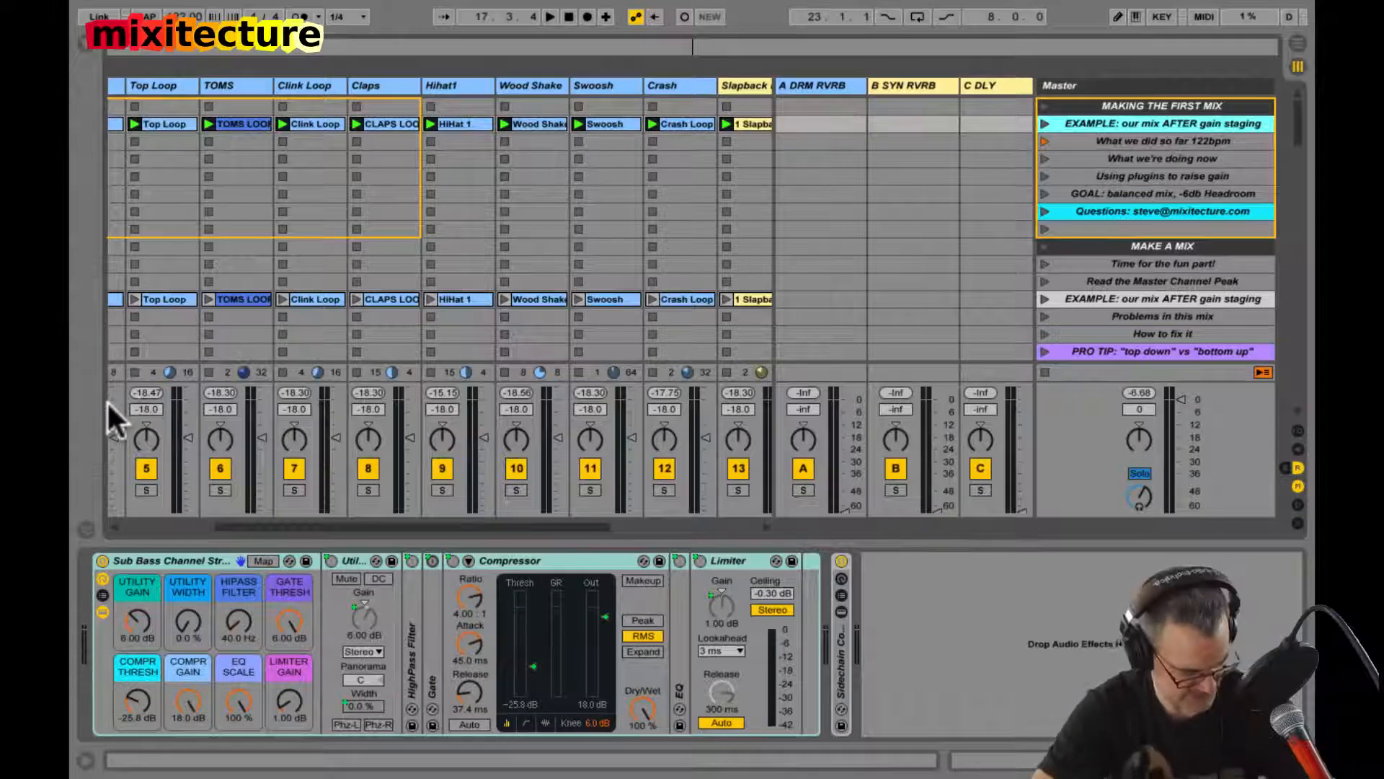
pyautogui.press('space')
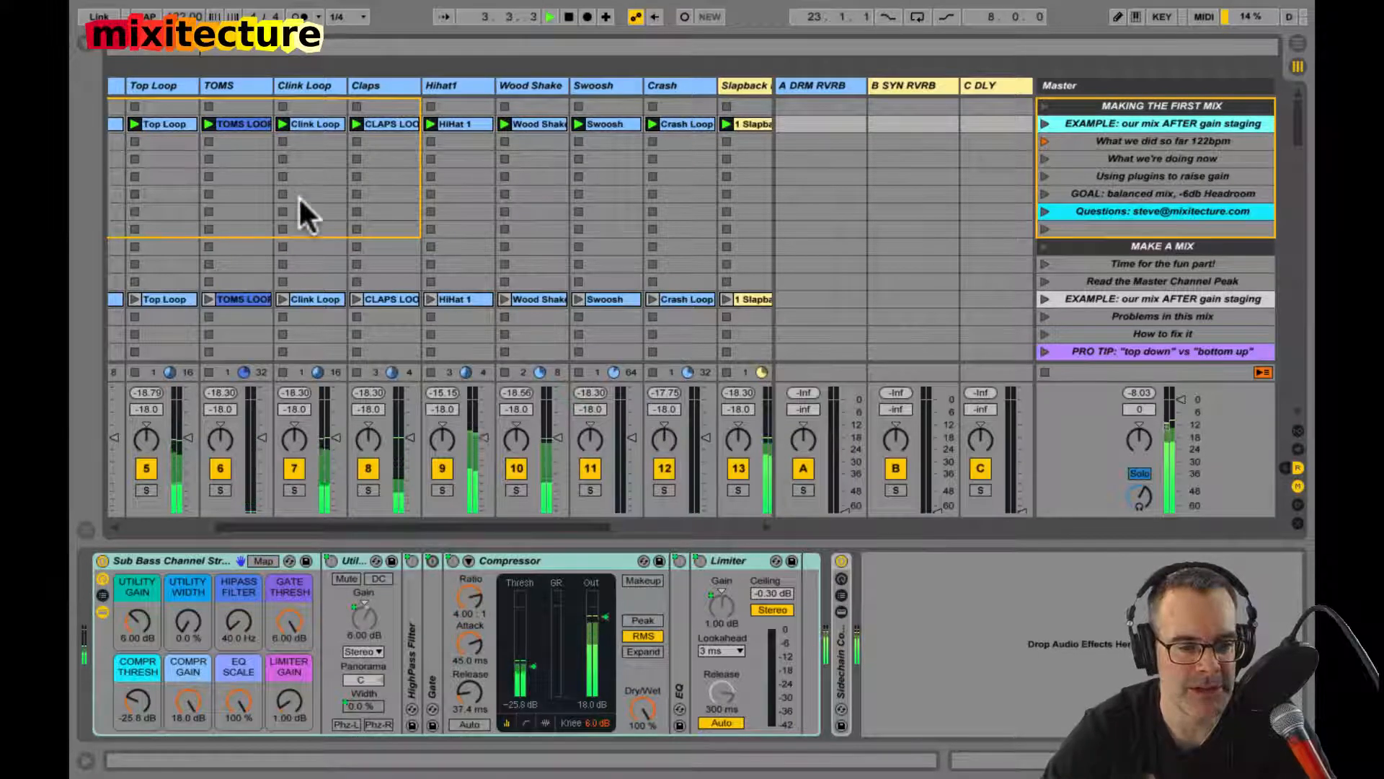
pyautogui.hscroll(-5, 298, 196)
pyautogui.hotkey('ctrl', 'alt', 'r')
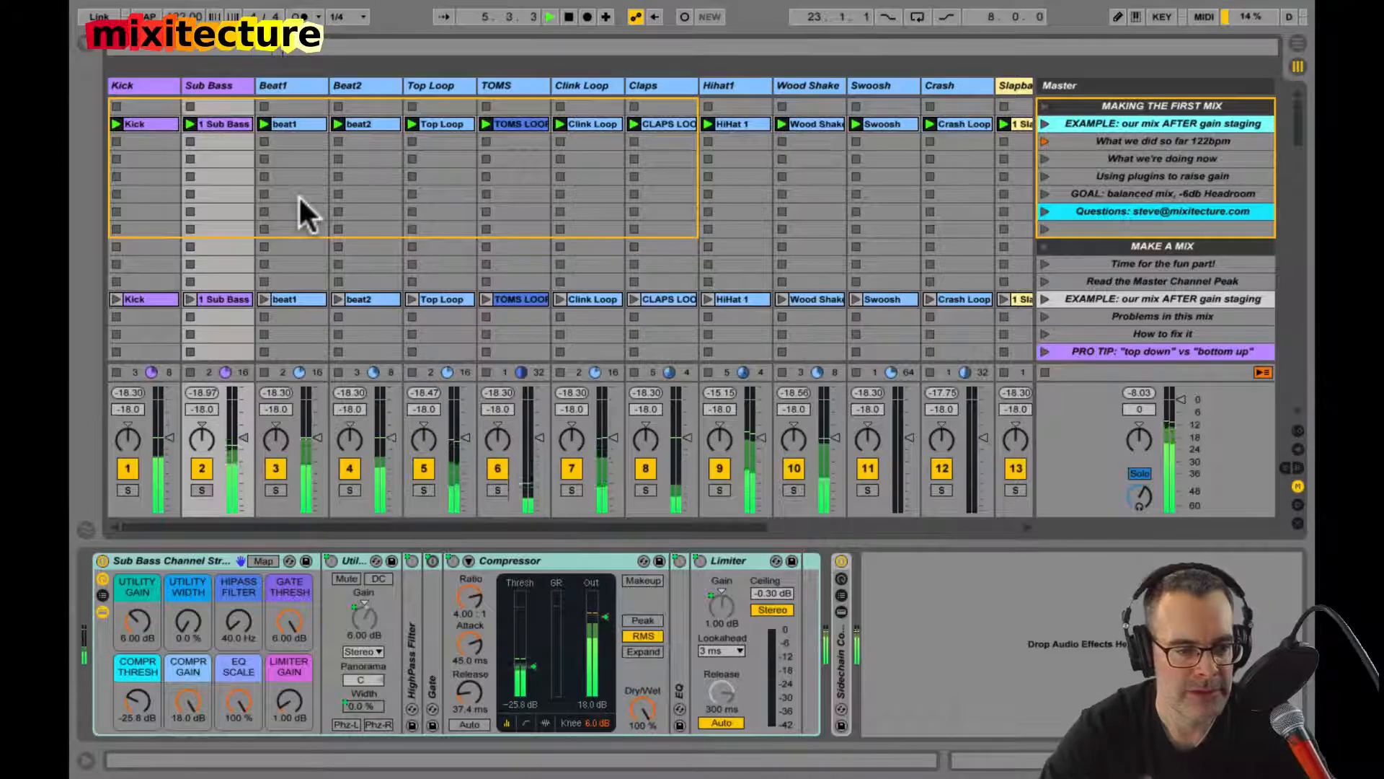
# Step: Solo and unsolo the Kick, Sub Bass, Clink Loop and Bubble Pad tracks one at a time to hear each alone
pyautogui.click(125, 486)
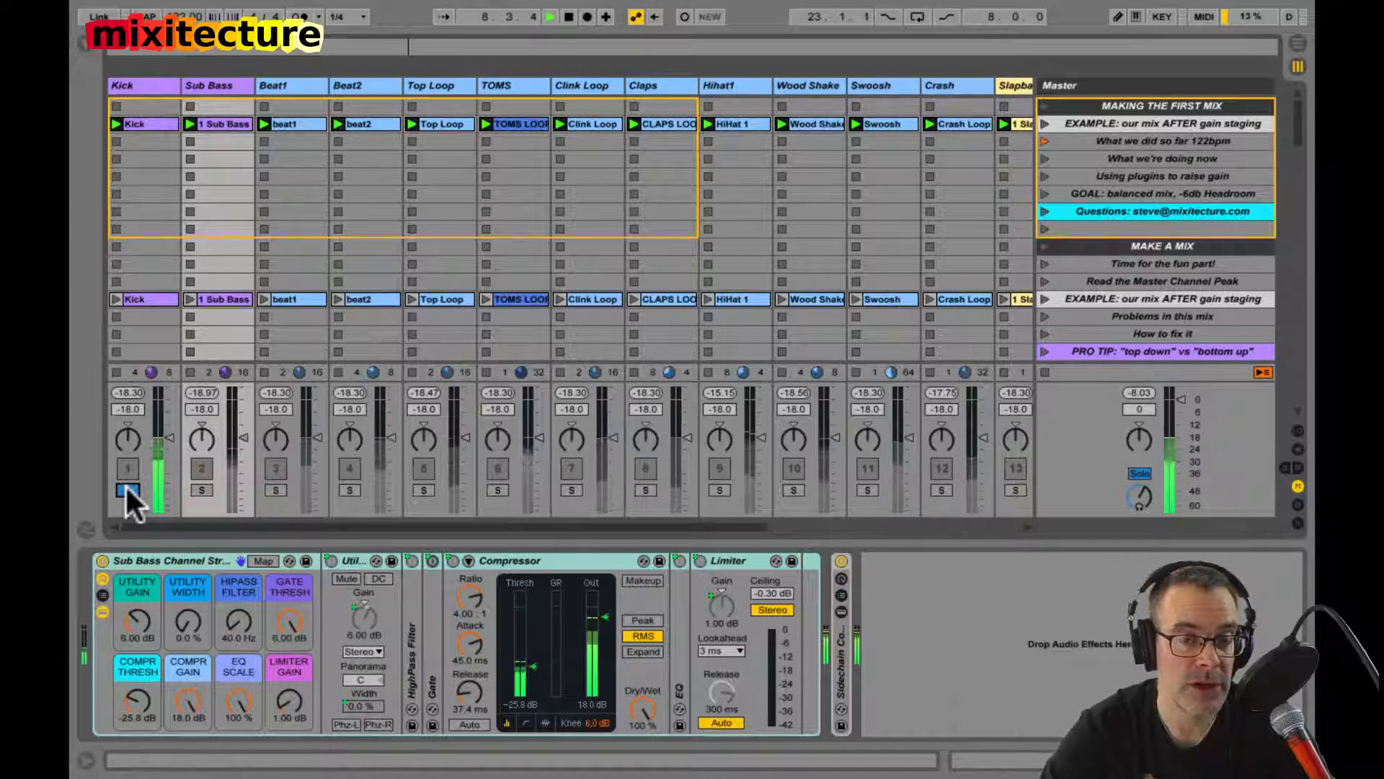
pyautogui.click(126, 487)
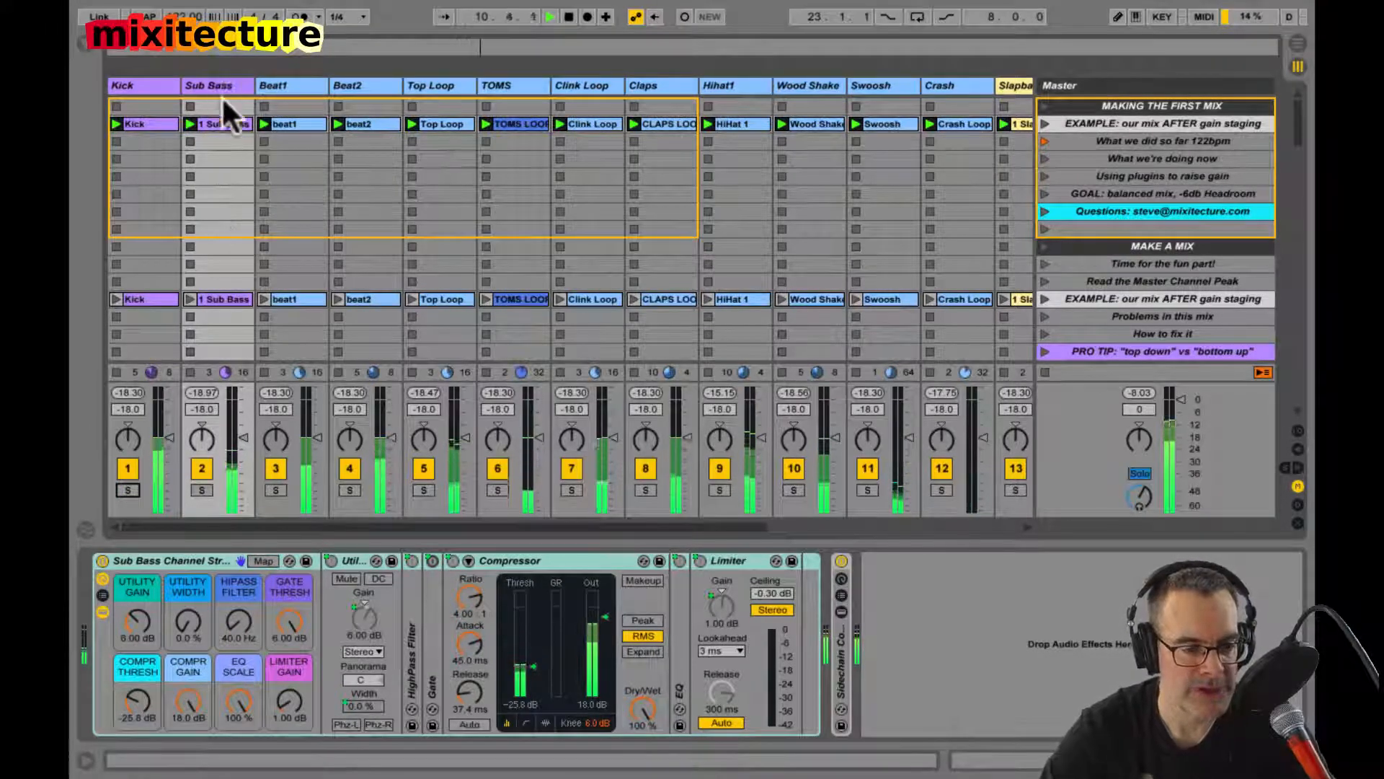
pyautogui.click(205, 486)
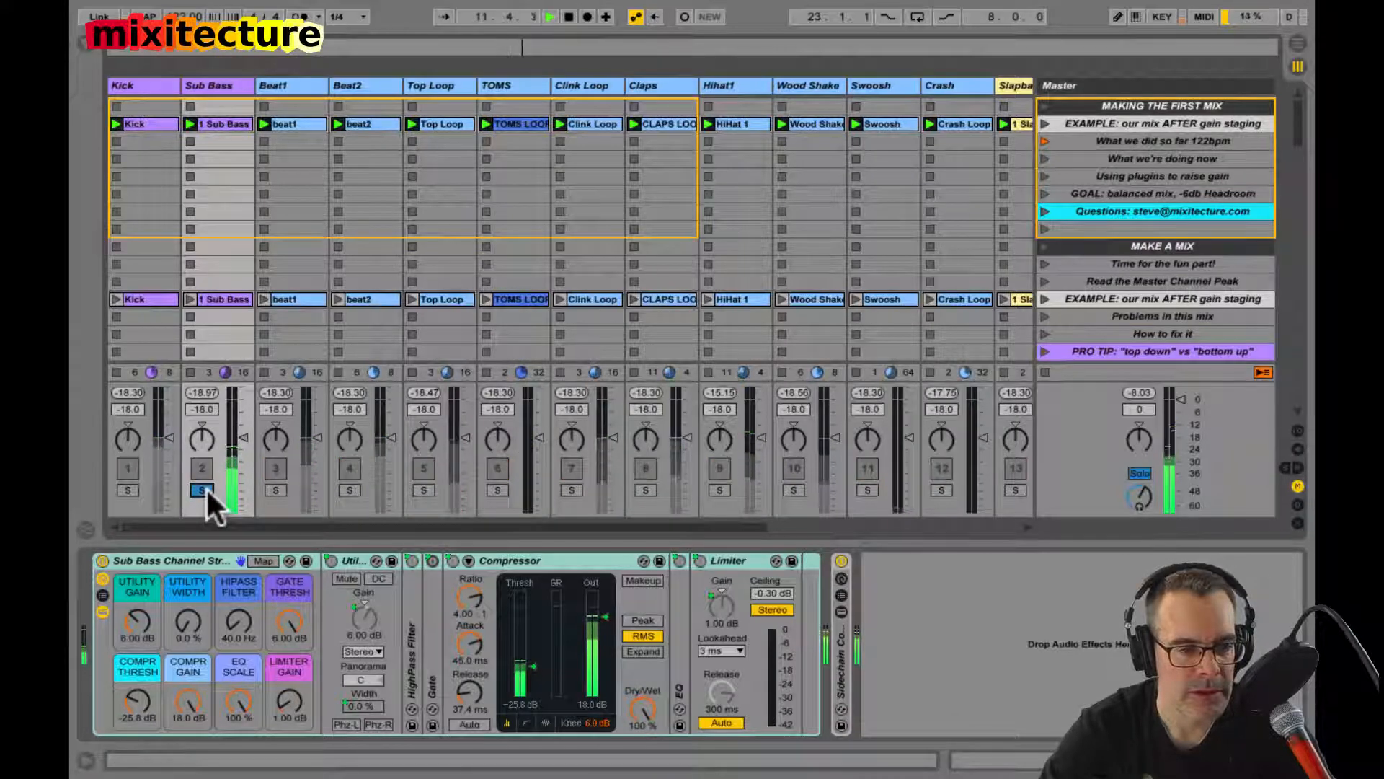
pyautogui.click(205, 487)
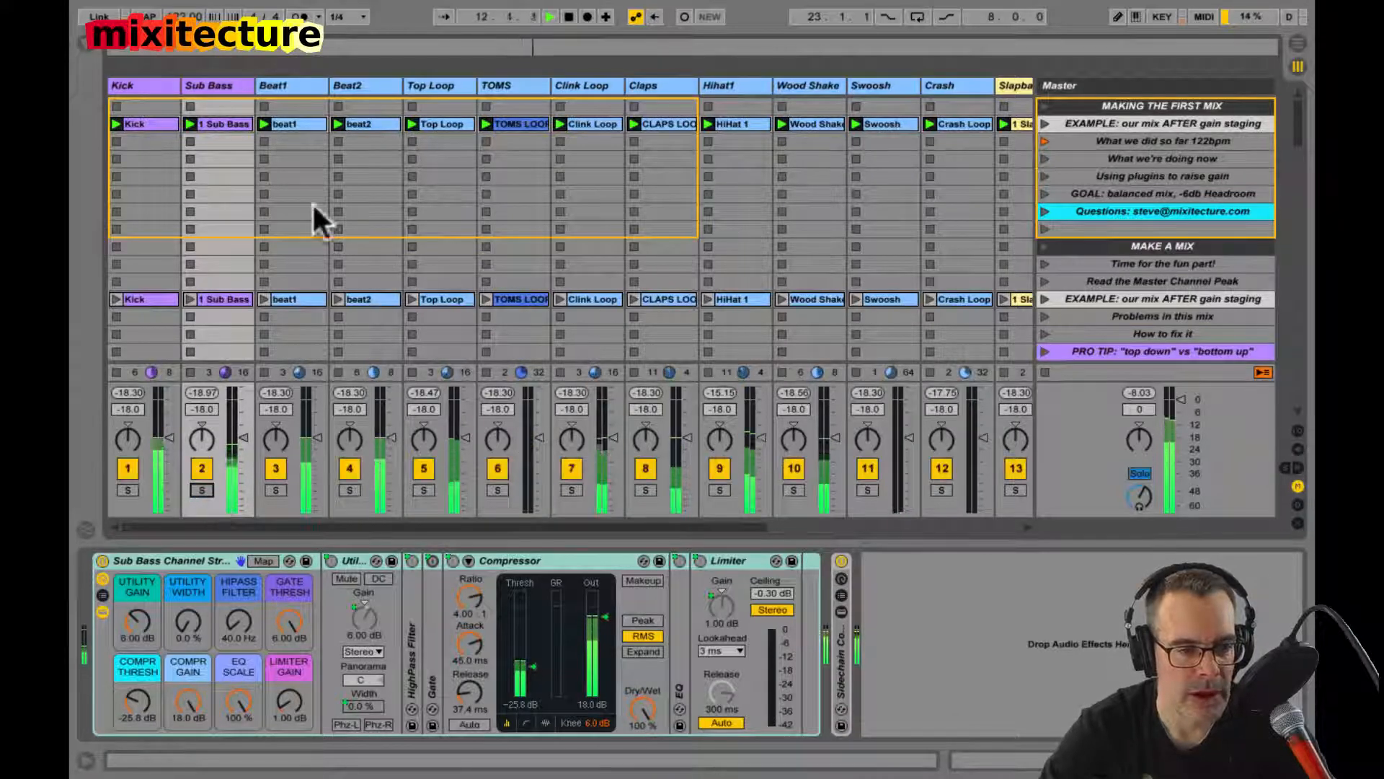
pyautogui.click(572, 489)
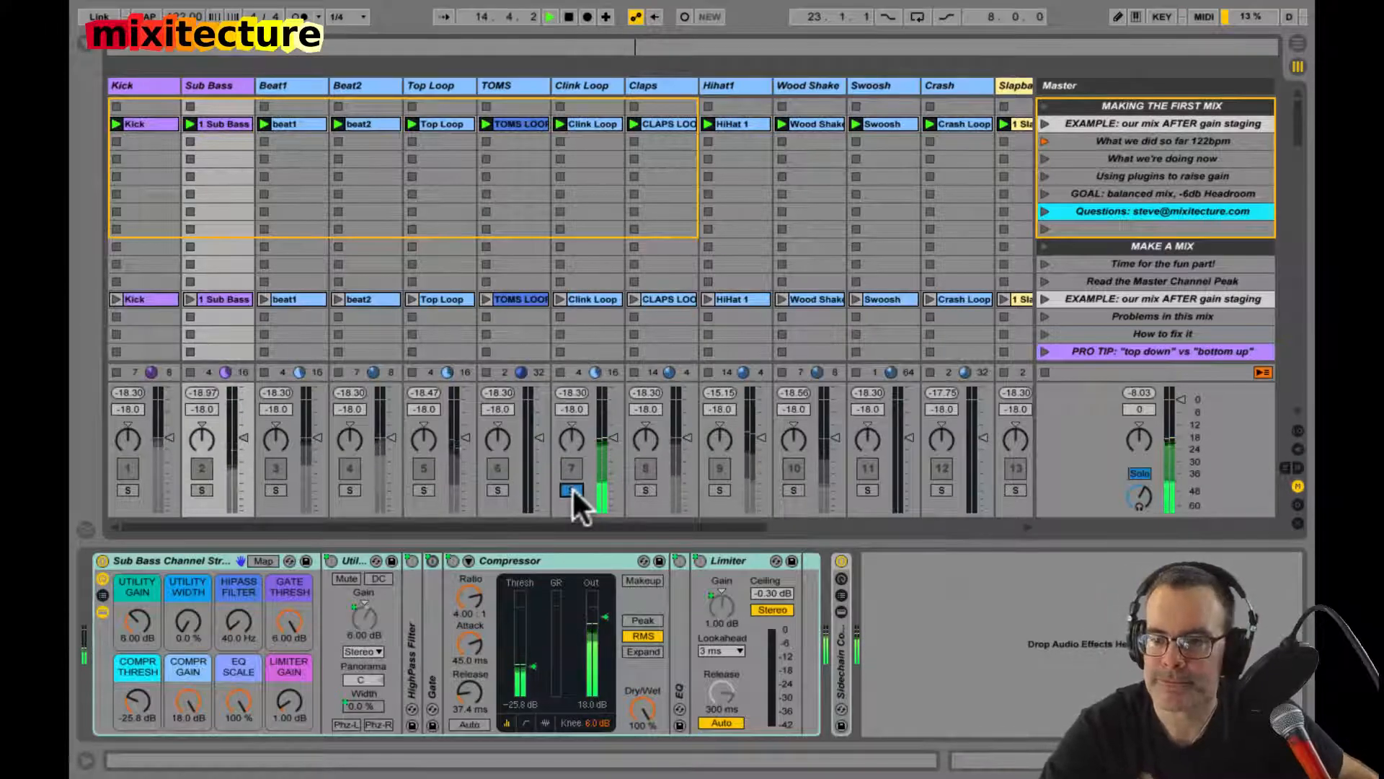
pyautogui.click(572, 489)
pyautogui.hscroll(6, 780, 339)
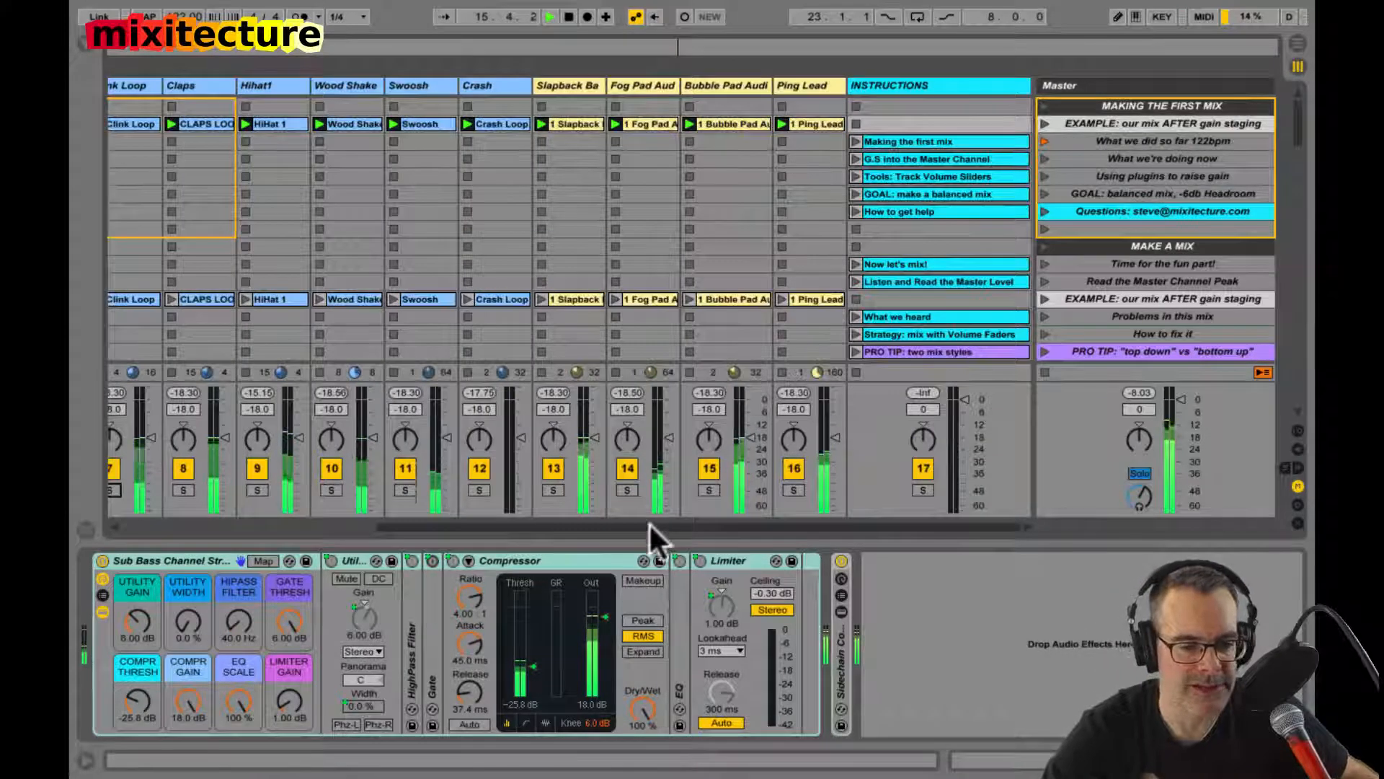
pyautogui.click(708, 490)
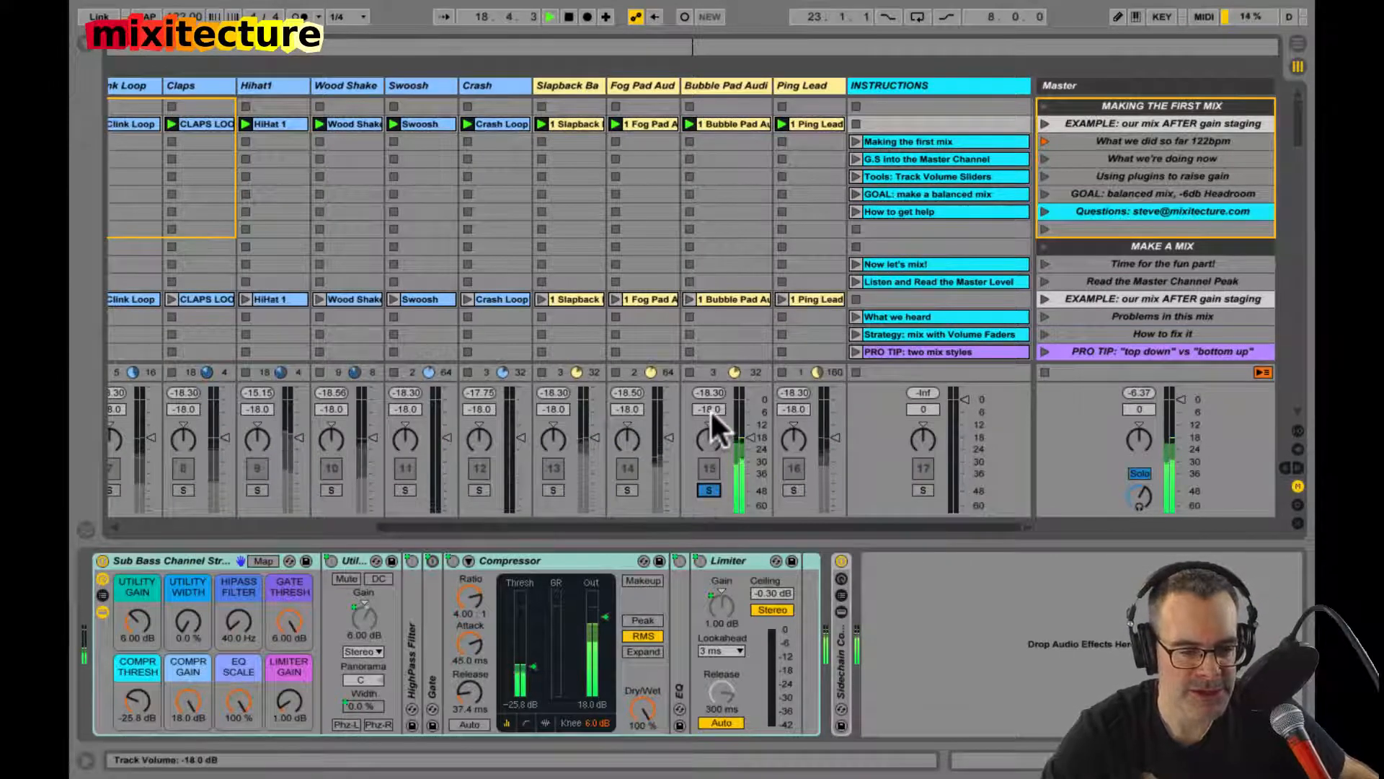
pyautogui.click(709, 489)
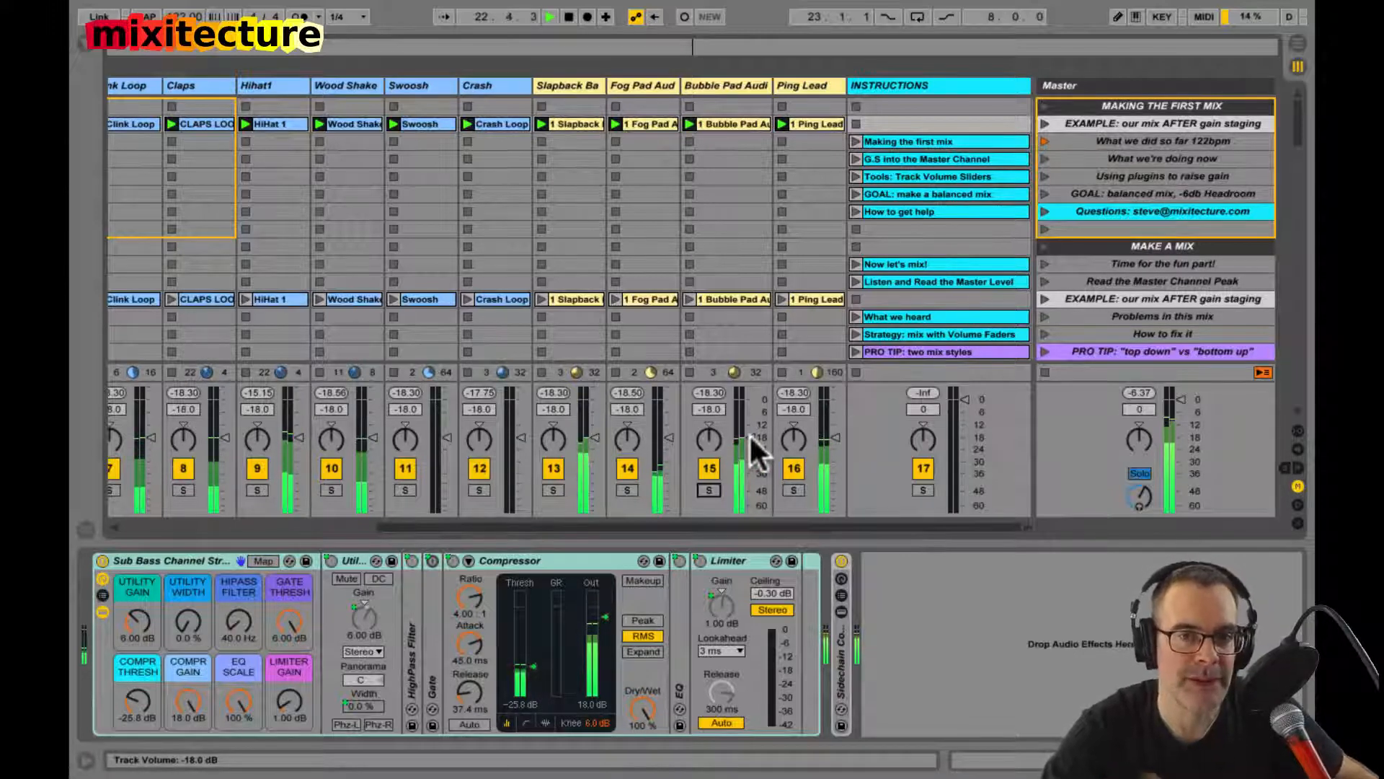
# Step: Solo the Kick track, collapse its Kick Drum Channel Strip rack and compare the level with the rack off and on
pyautogui.hscroll(-6, 430, 96)
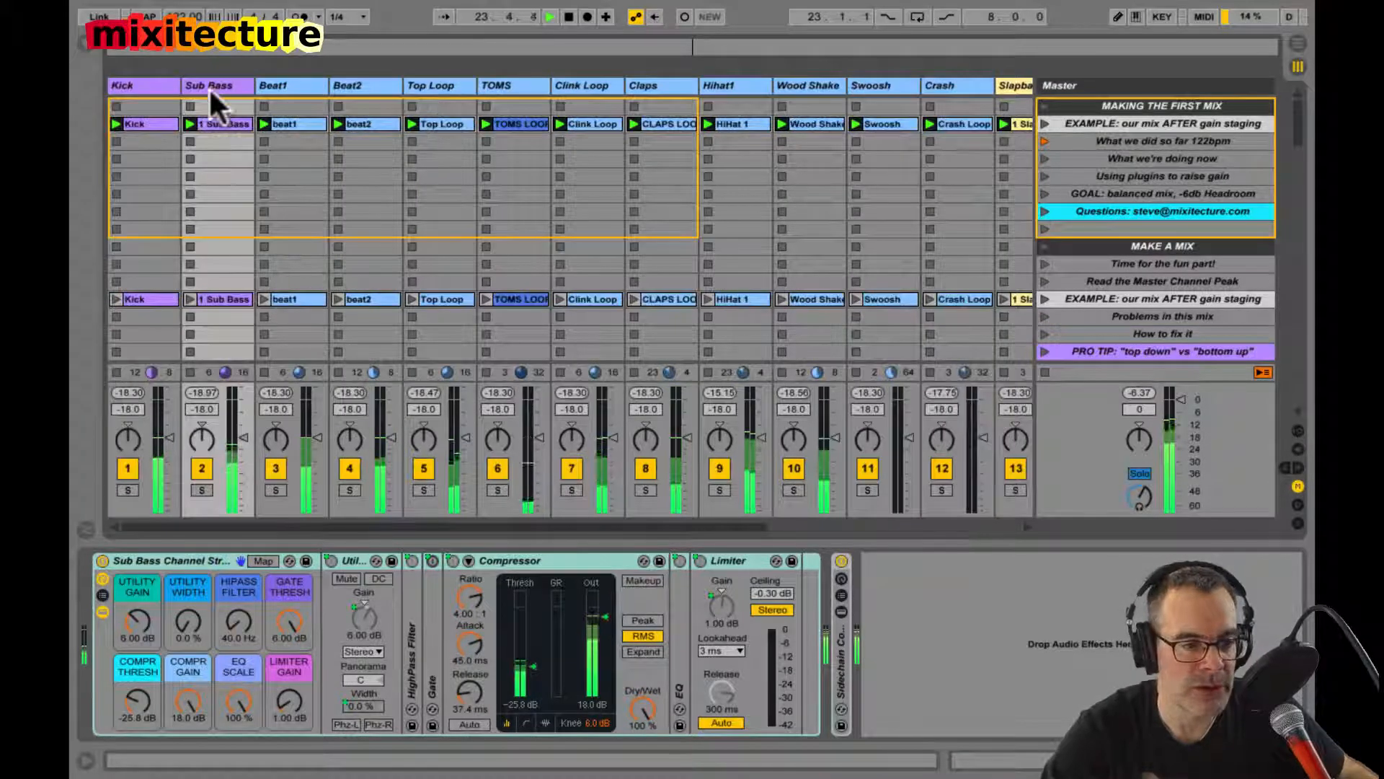
pyautogui.click(158, 86)
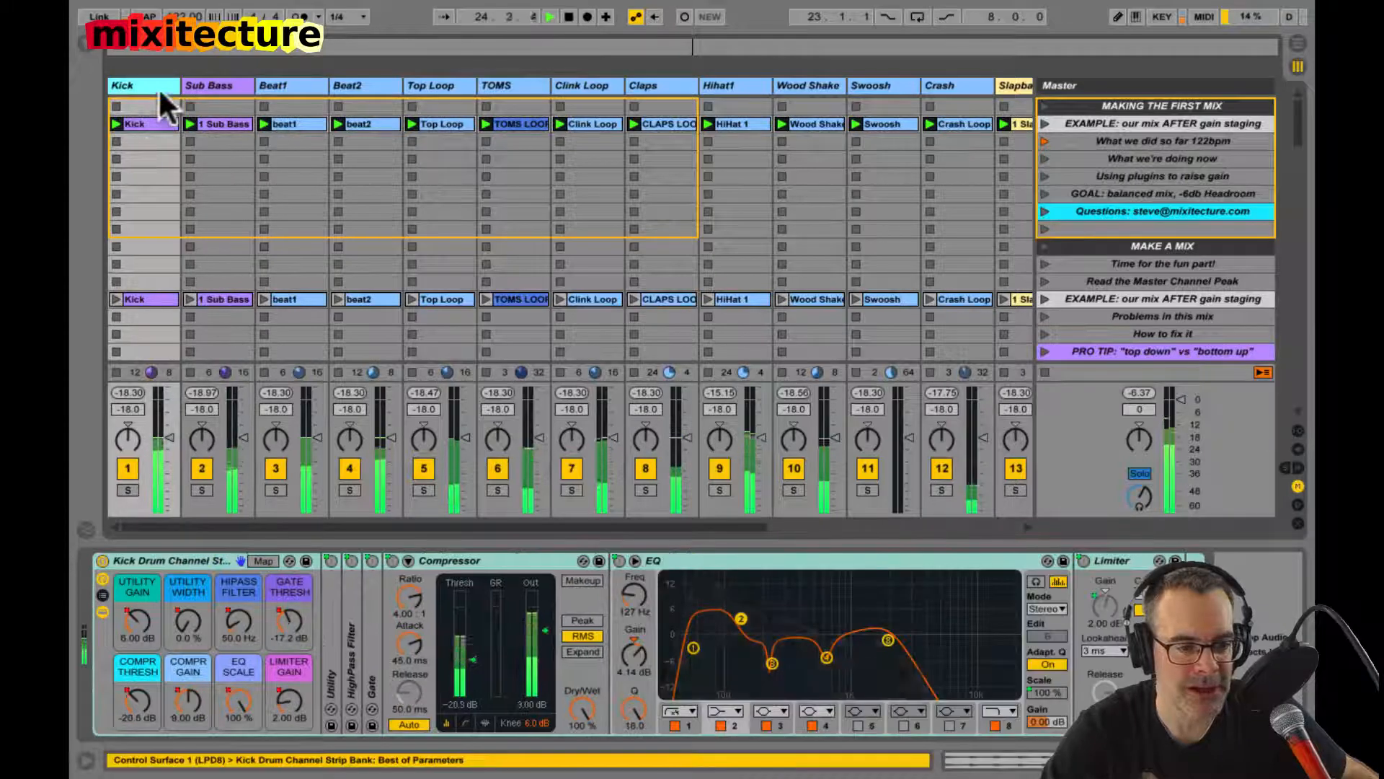
pyautogui.click(127, 489)
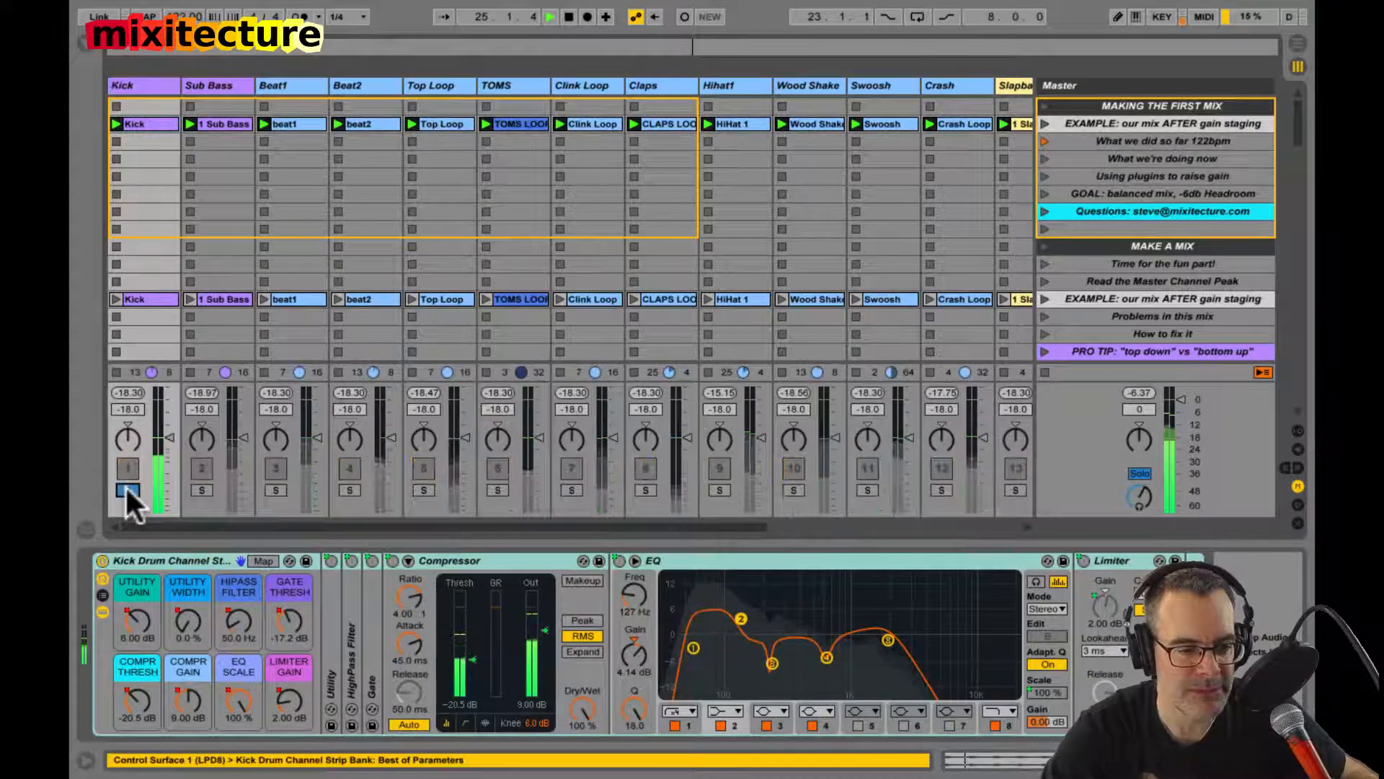
pyautogui.doubleClick(133, 558)
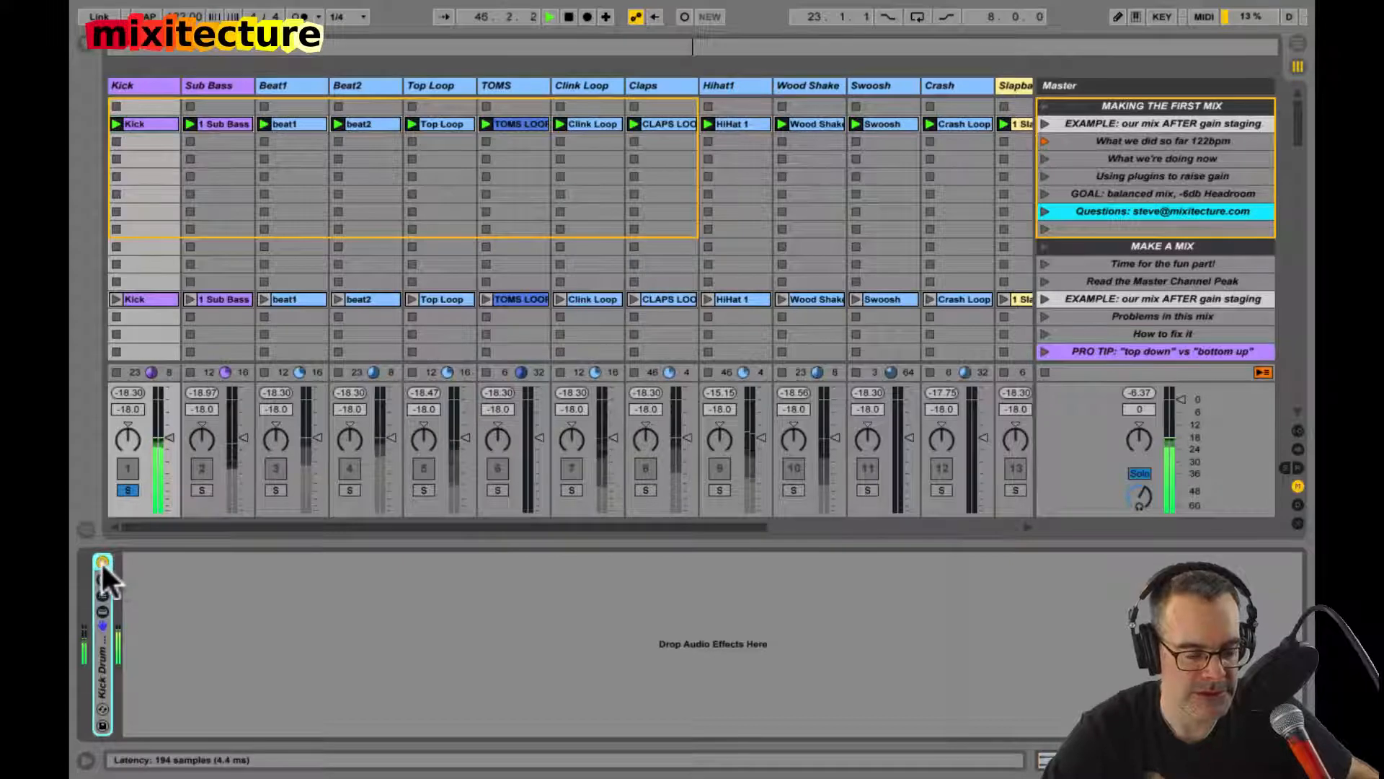
pyautogui.click(121, 643)
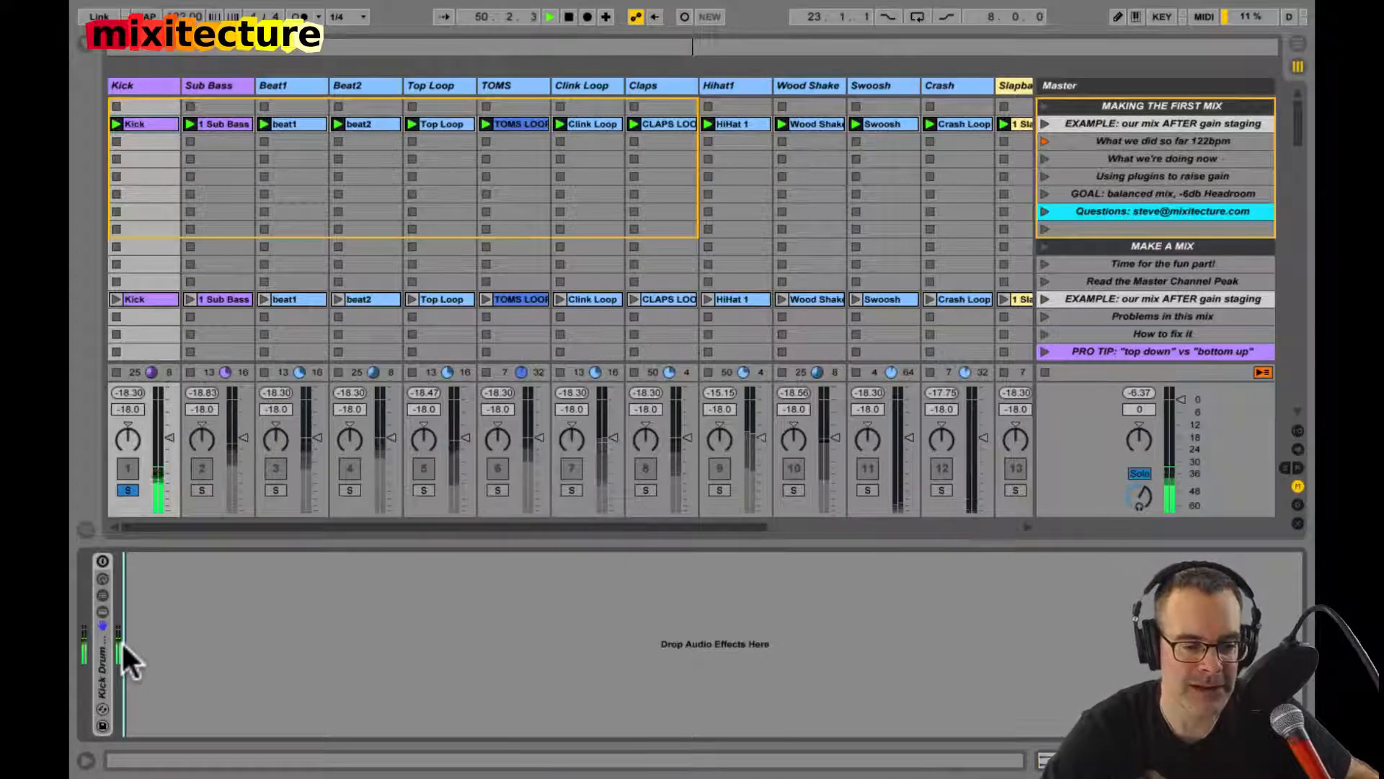
pyautogui.click(102, 560)
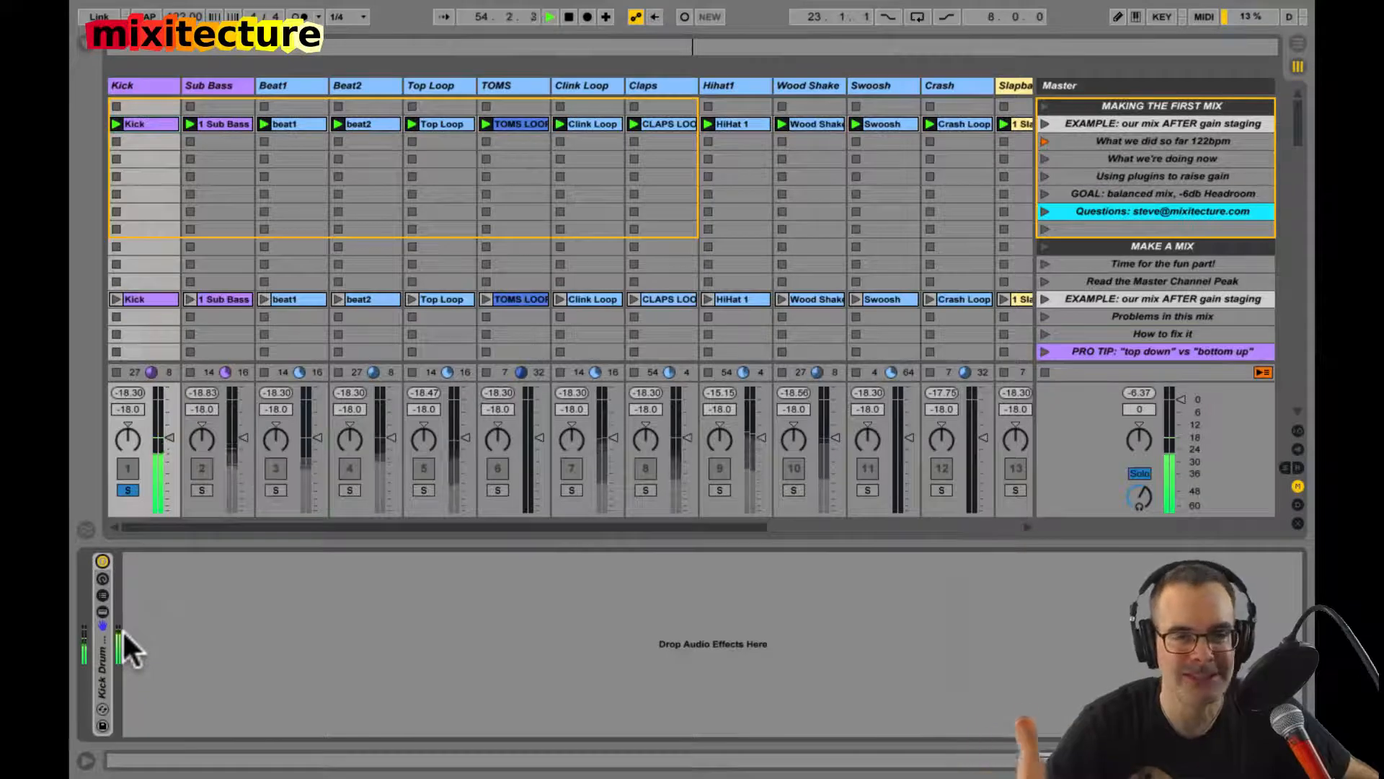
# Step: Play only the Kick clip of the first example scene, with the Kick track unsoloed and all other clips stopped
pyautogui.click(127, 490)
pyautogui.press('space')
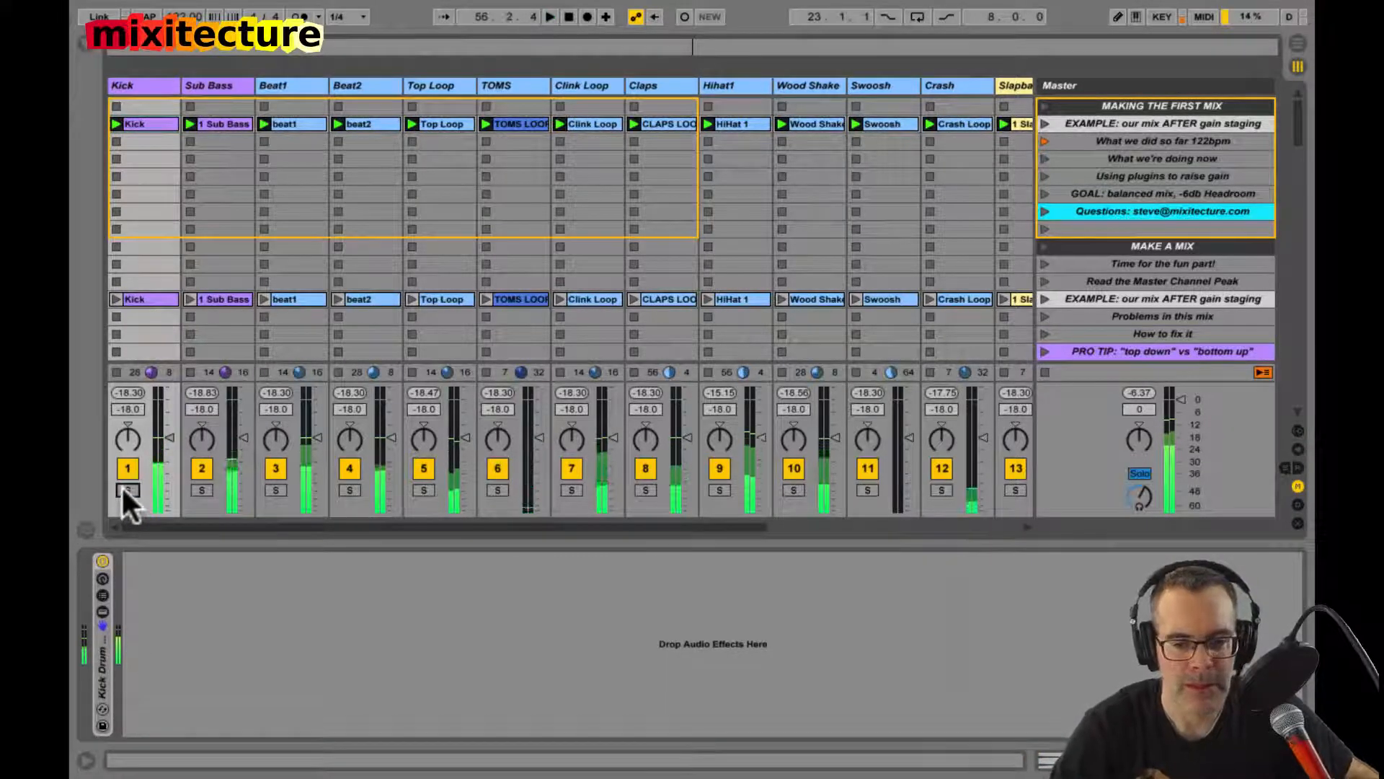
pyautogui.click(1045, 372)
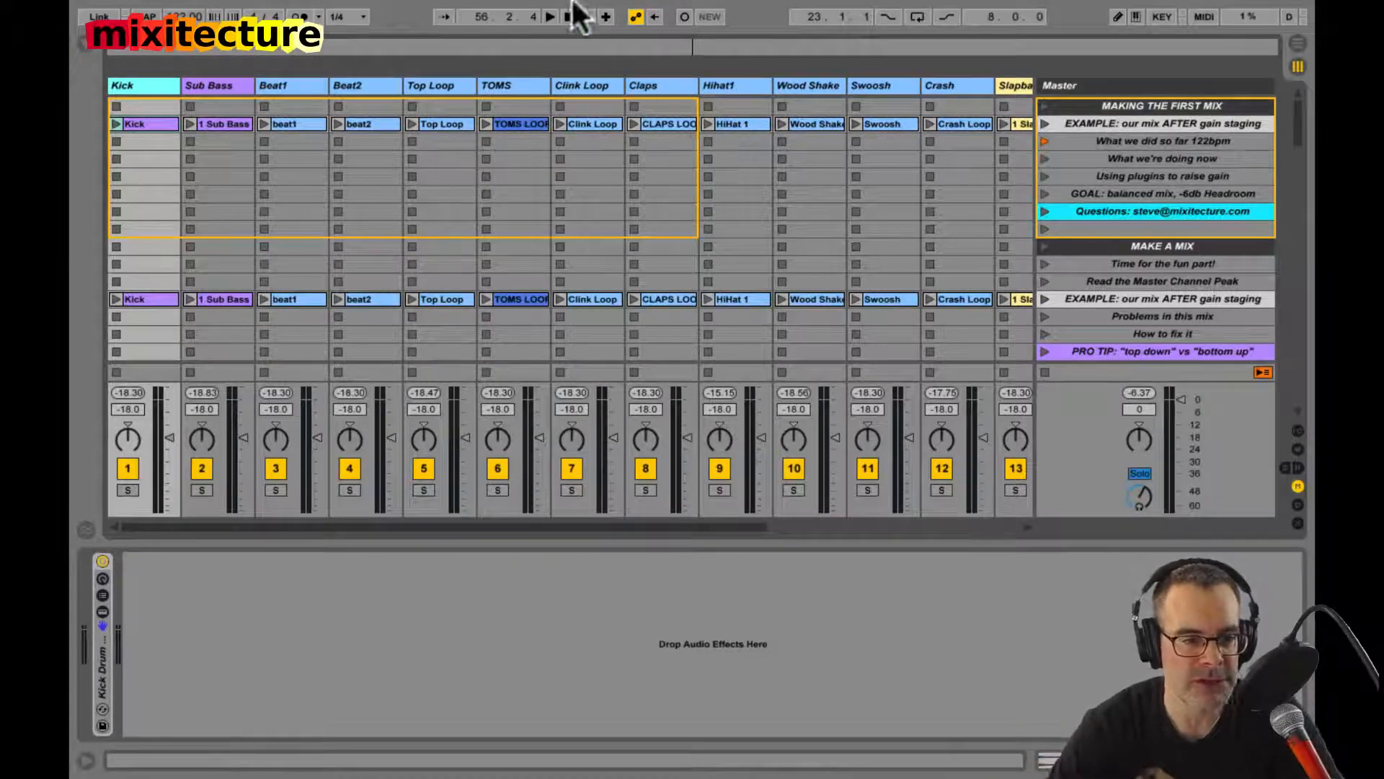
pyautogui.click(114, 123)
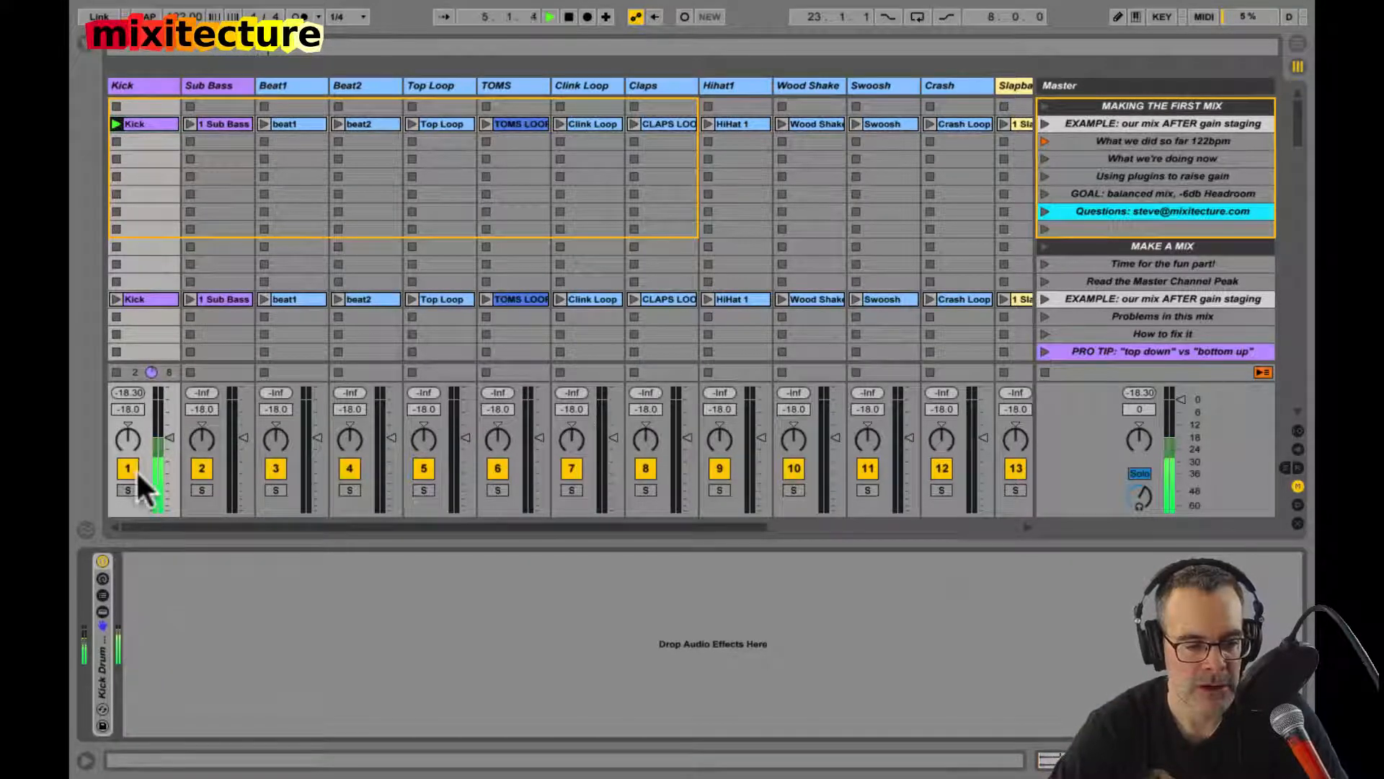
# Step: Lower the Kick track's volume to -48 dB and briefly mute the track
pyautogui.moveTo(162, 443)
pyautogui.mouseDown()
pyautogui.moveTo(154, 463)
pyautogui.moveTo(162, 438)
pyautogui.mouseUp()
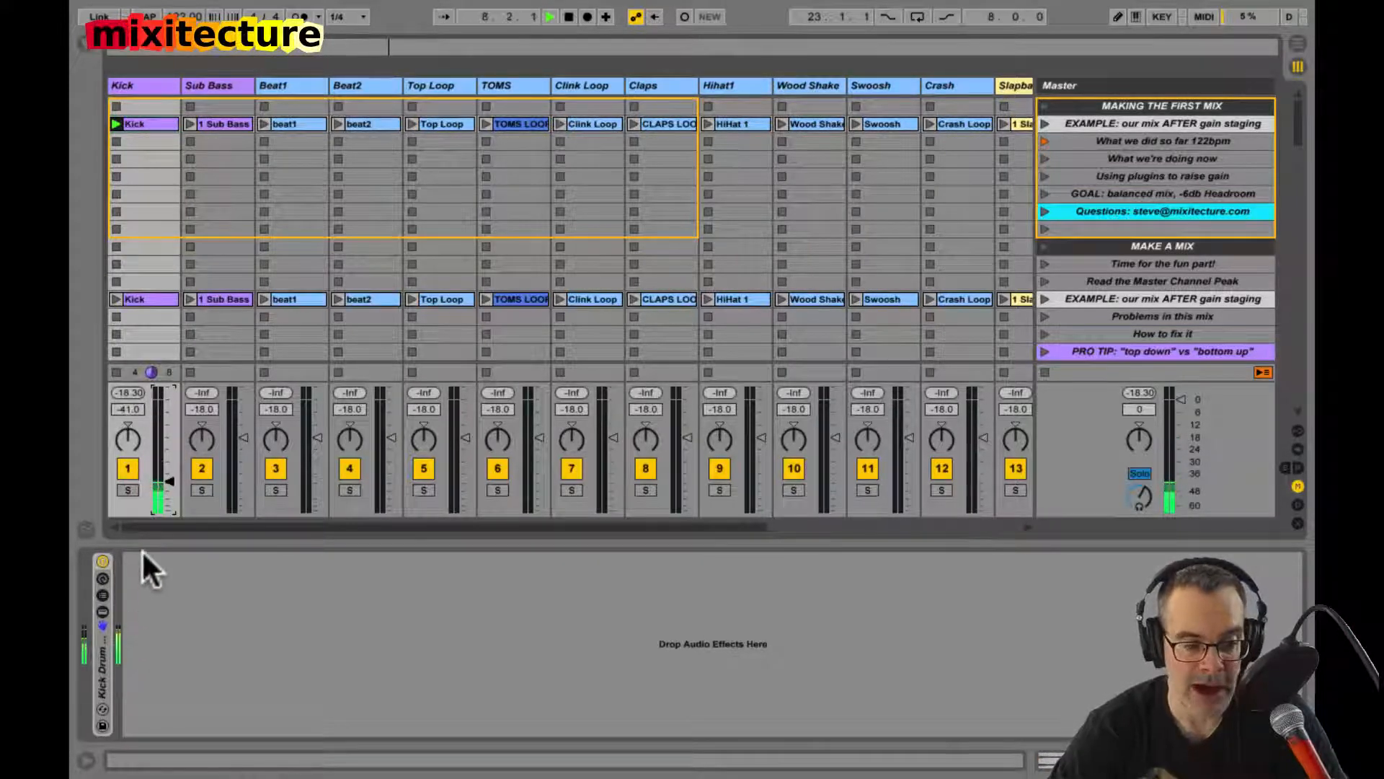
pyautogui.moveTo(167, 477); pyautogui.dragTo(167, 487)
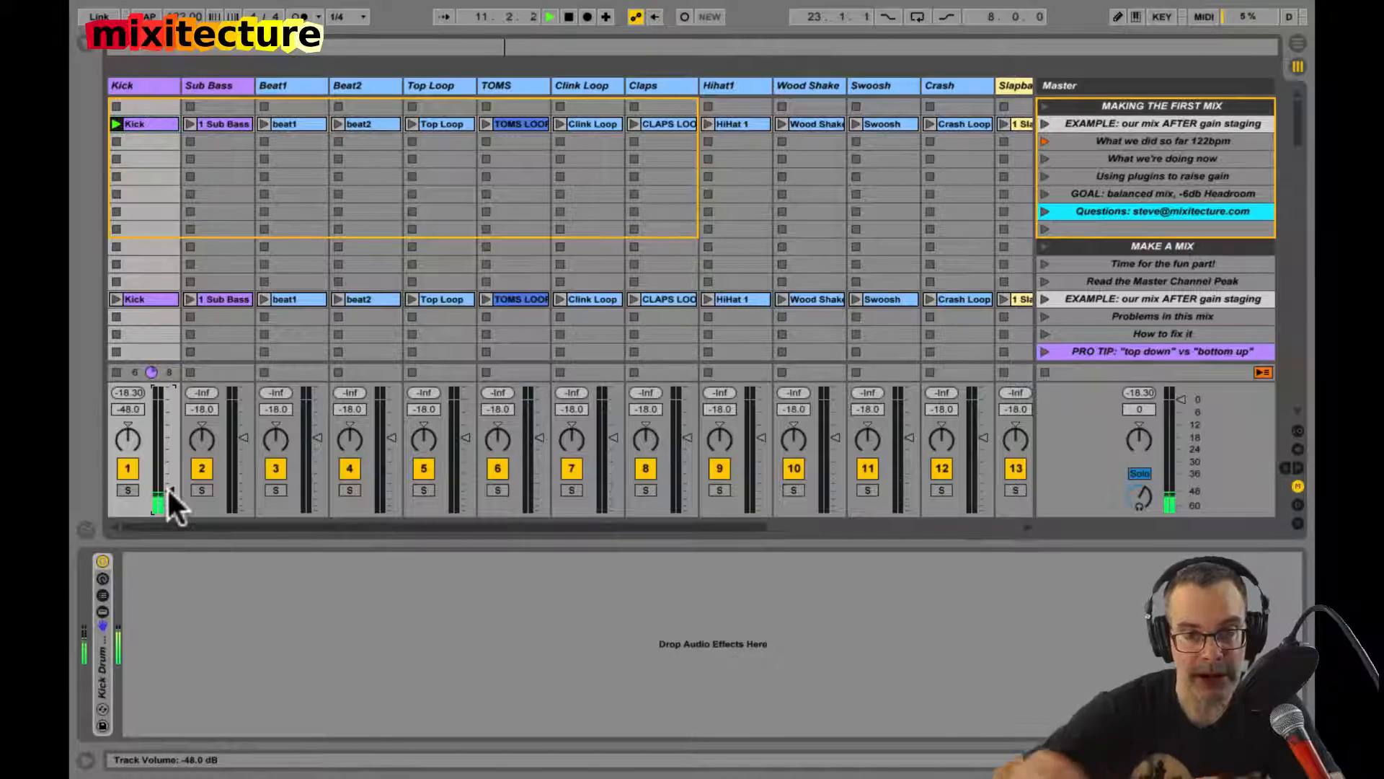
pyautogui.click(126, 468)
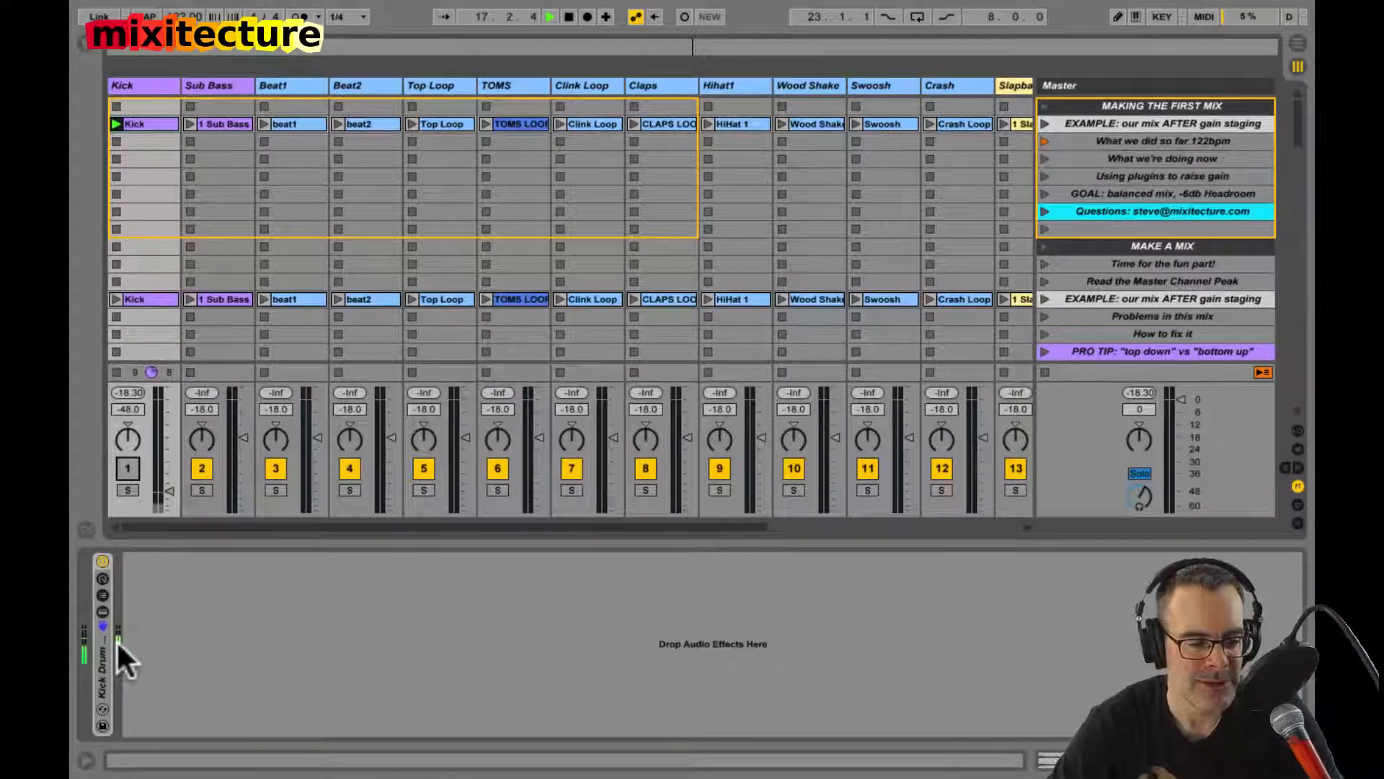
pyautogui.click(133, 464)
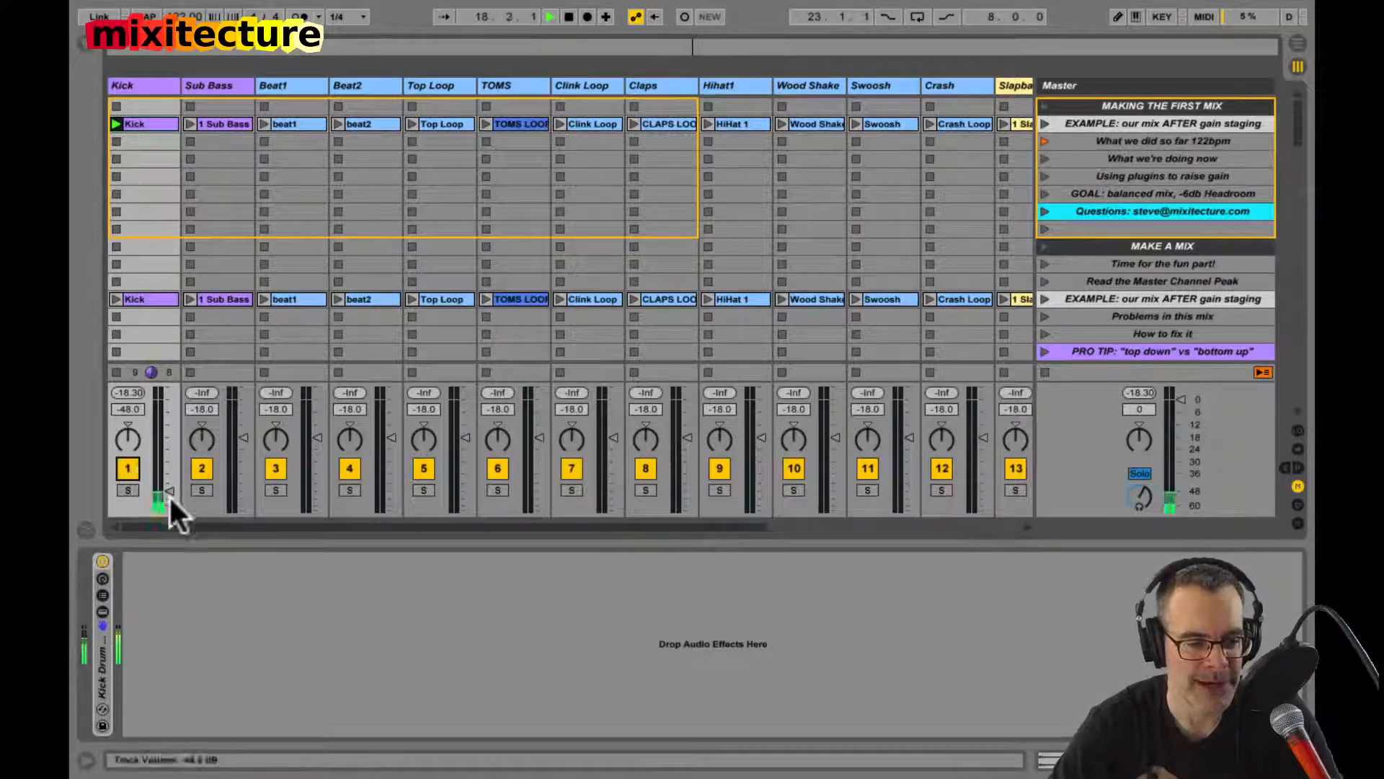
# Step: Raise the Kick track's volume to -18 dB and enter -12 dB as its exact level
pyautogui.moveTo(169, 494); pyautogui.dragTo(163, 484)
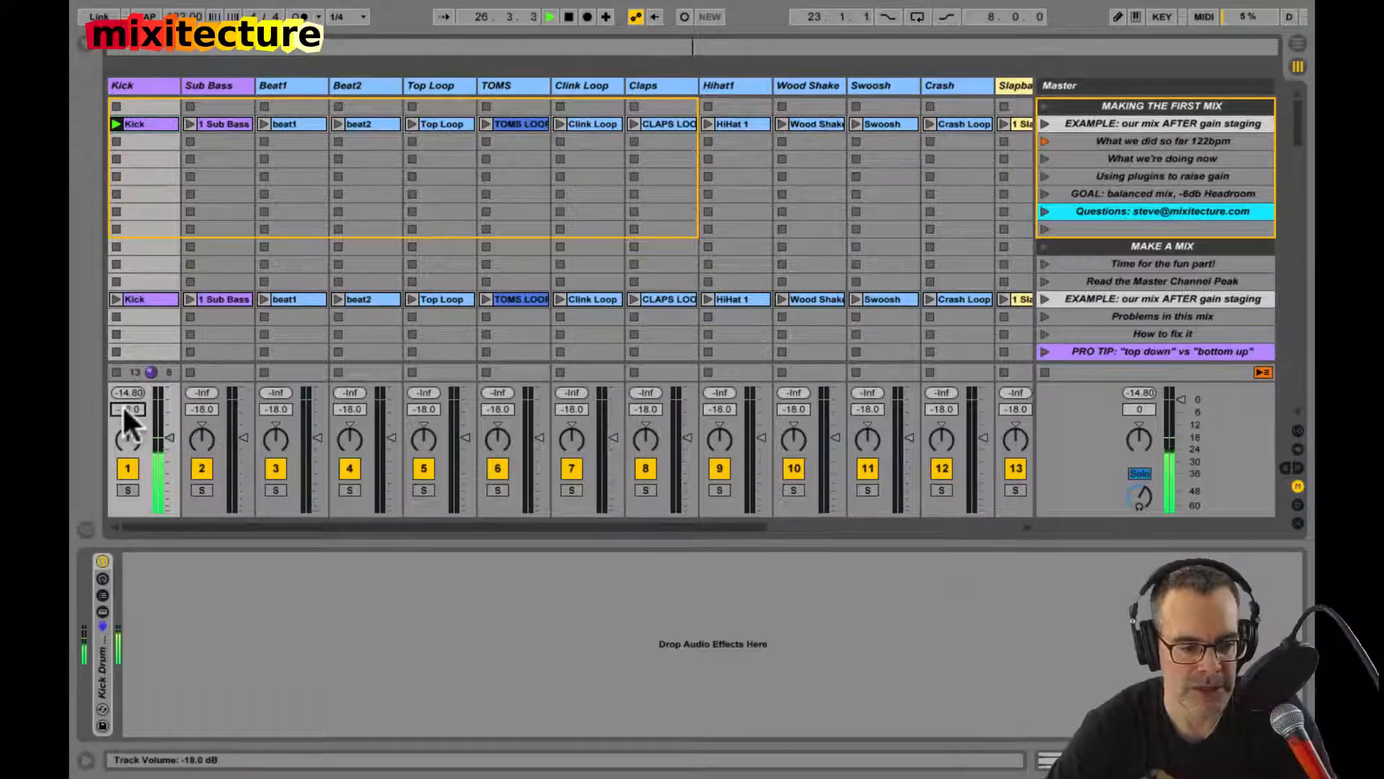
pyautogui.write('-12')
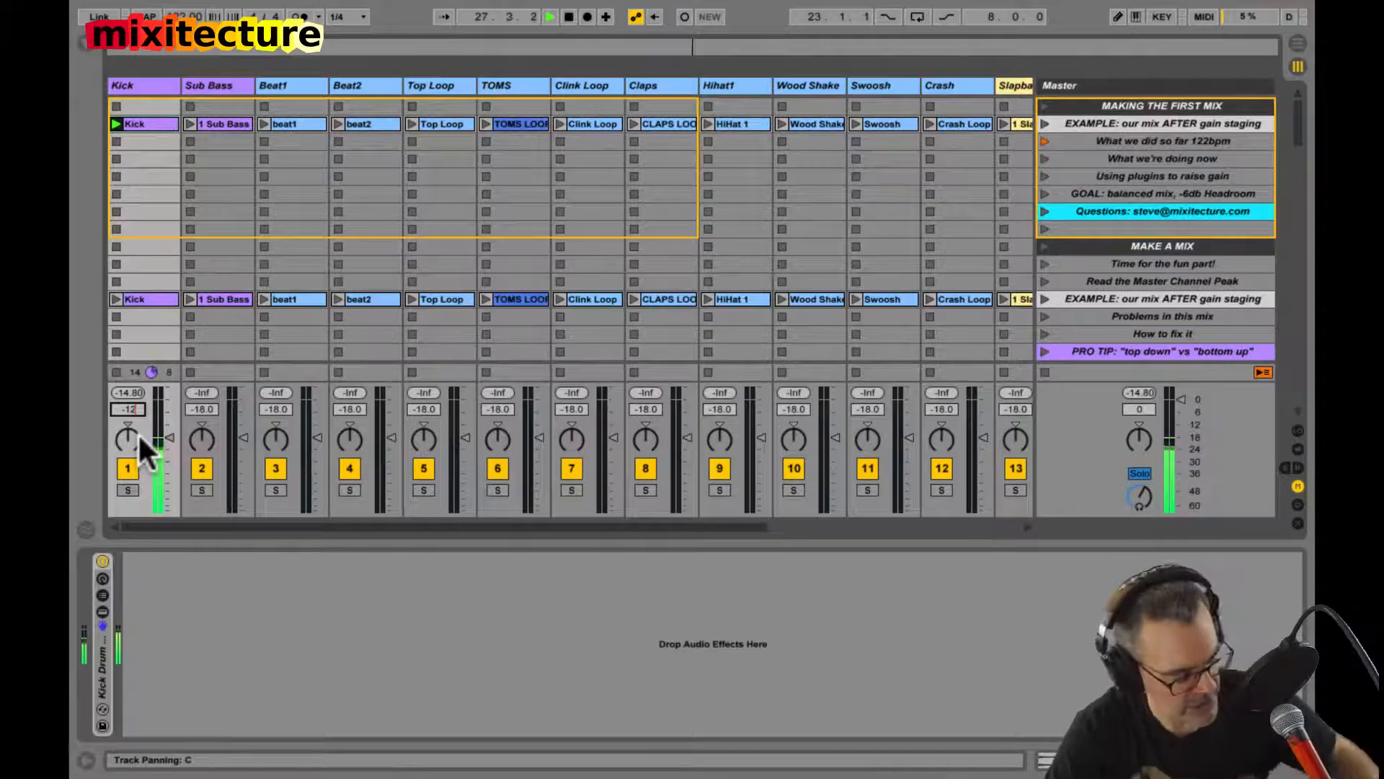
pyautogui.press('Return')
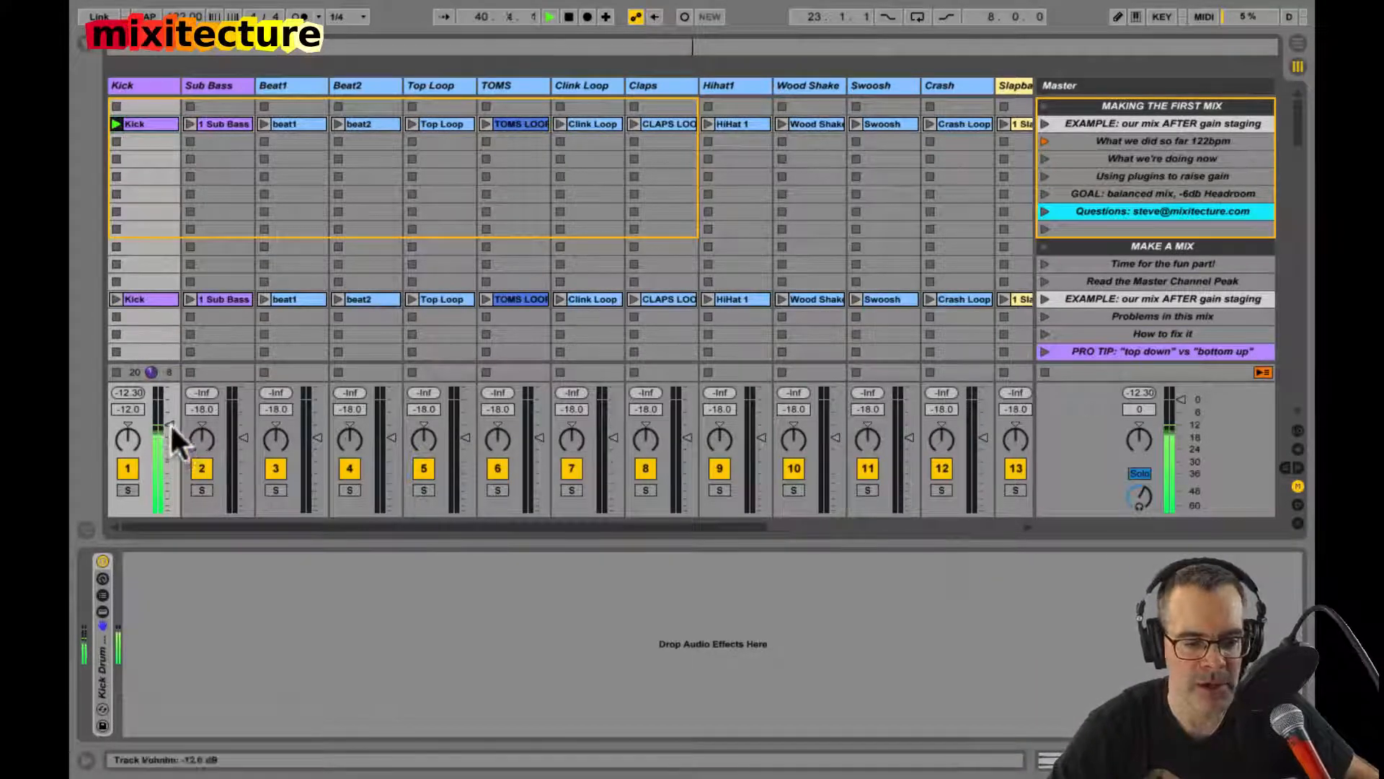
# Step: Push the Kick track's volume up to 6 dB and pull it back down to -17 dB
pyautogui.moveTo(169, 421)
pyautogui.mouseDown()
pyautogui.moveTo(164, 433)
pyautogui.moveTo(172, 409)
pyautogui.mouseUp()
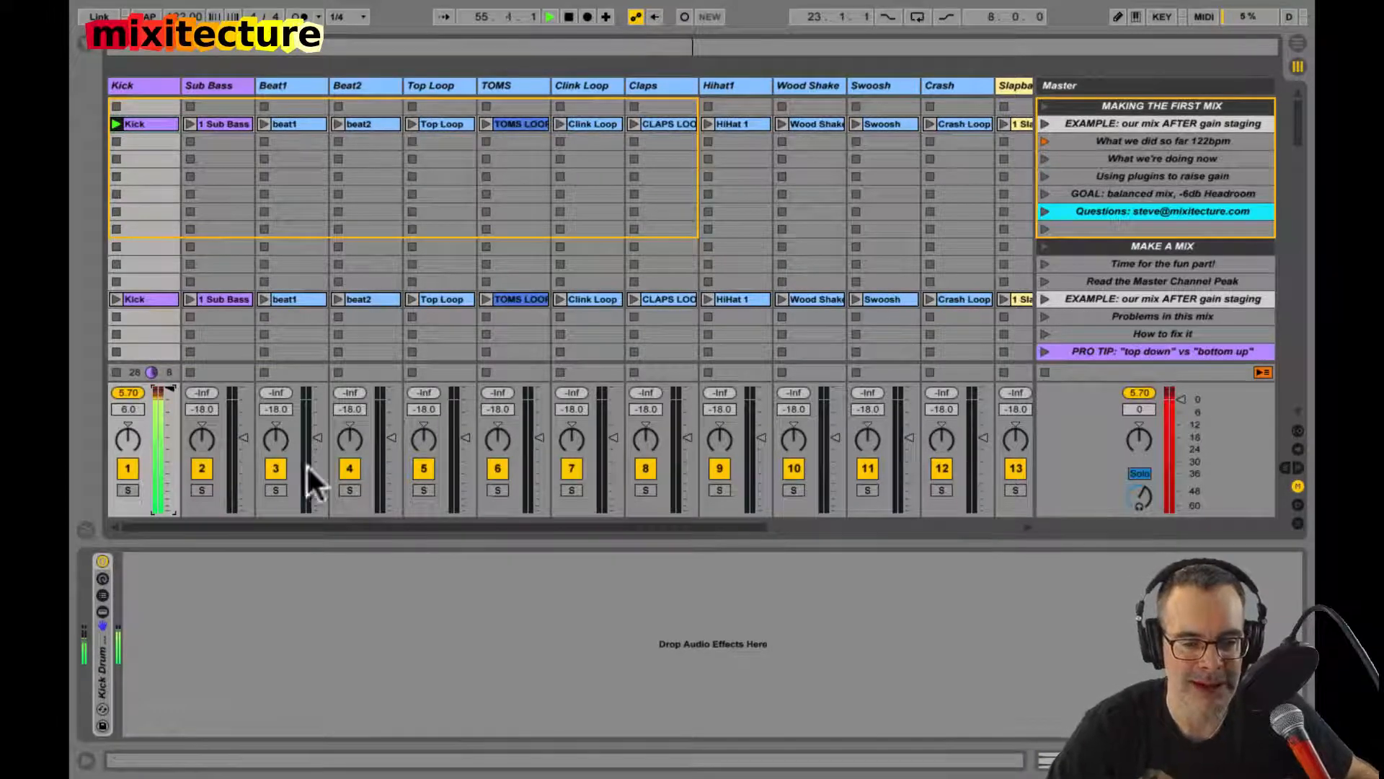
pyautogui.click(162, 392)
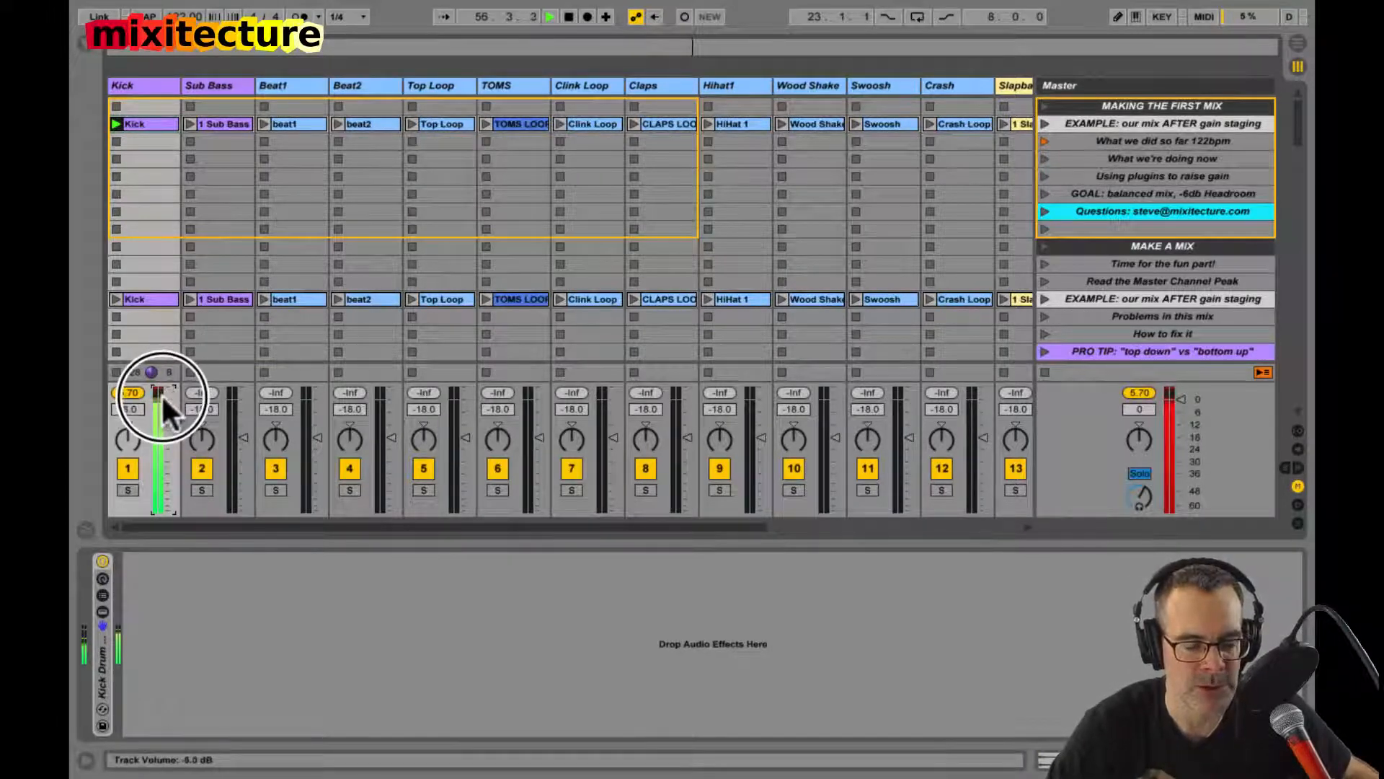
pyautogui.moveTo(161, 392); pyautogui.dragTo(163, 434)
# Step: Raise the Kick track's volume in small increments to -12 dB
pyautogui.click(132, 411)
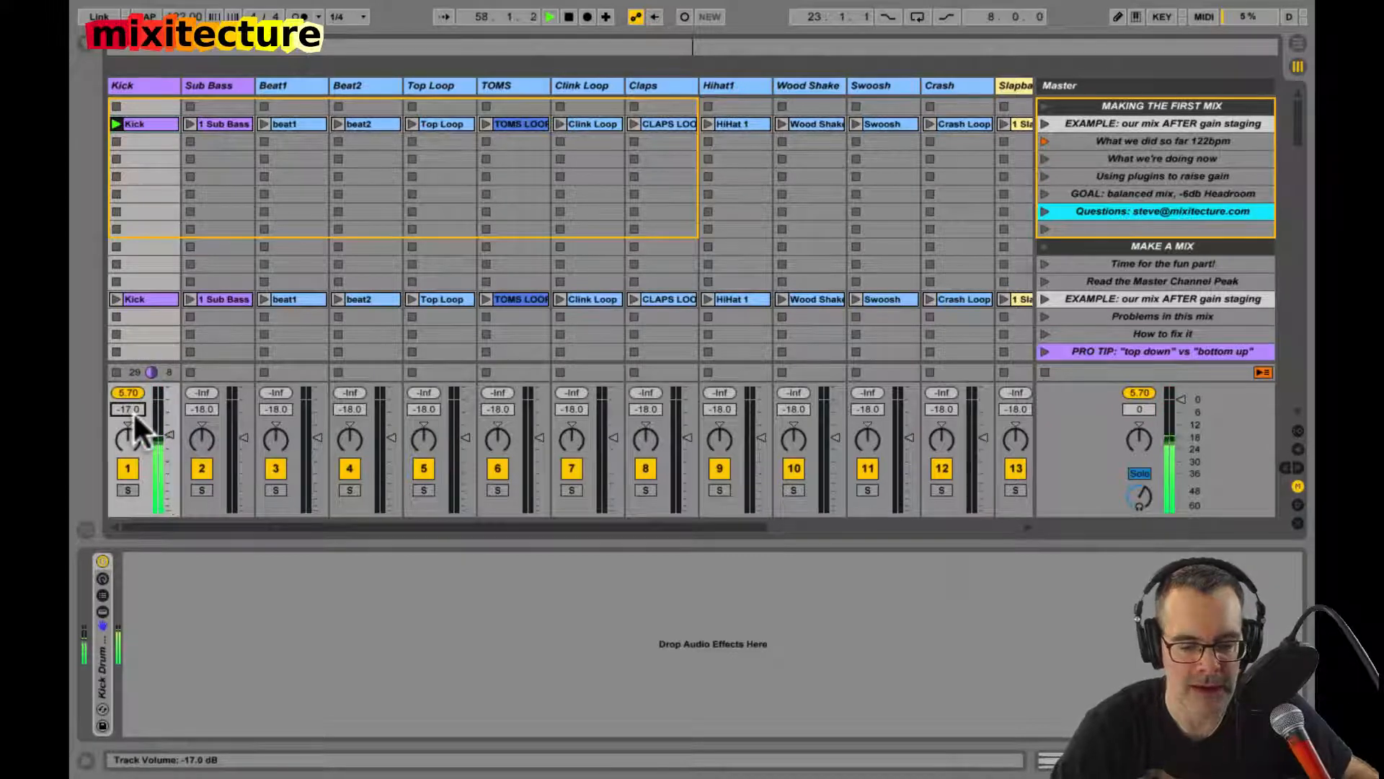
pyautogui.press('Up')
pyautogui.press('Up')
pyautogui.press('Up')
pyautogui.press('Up')
pyautogui.press('Up')
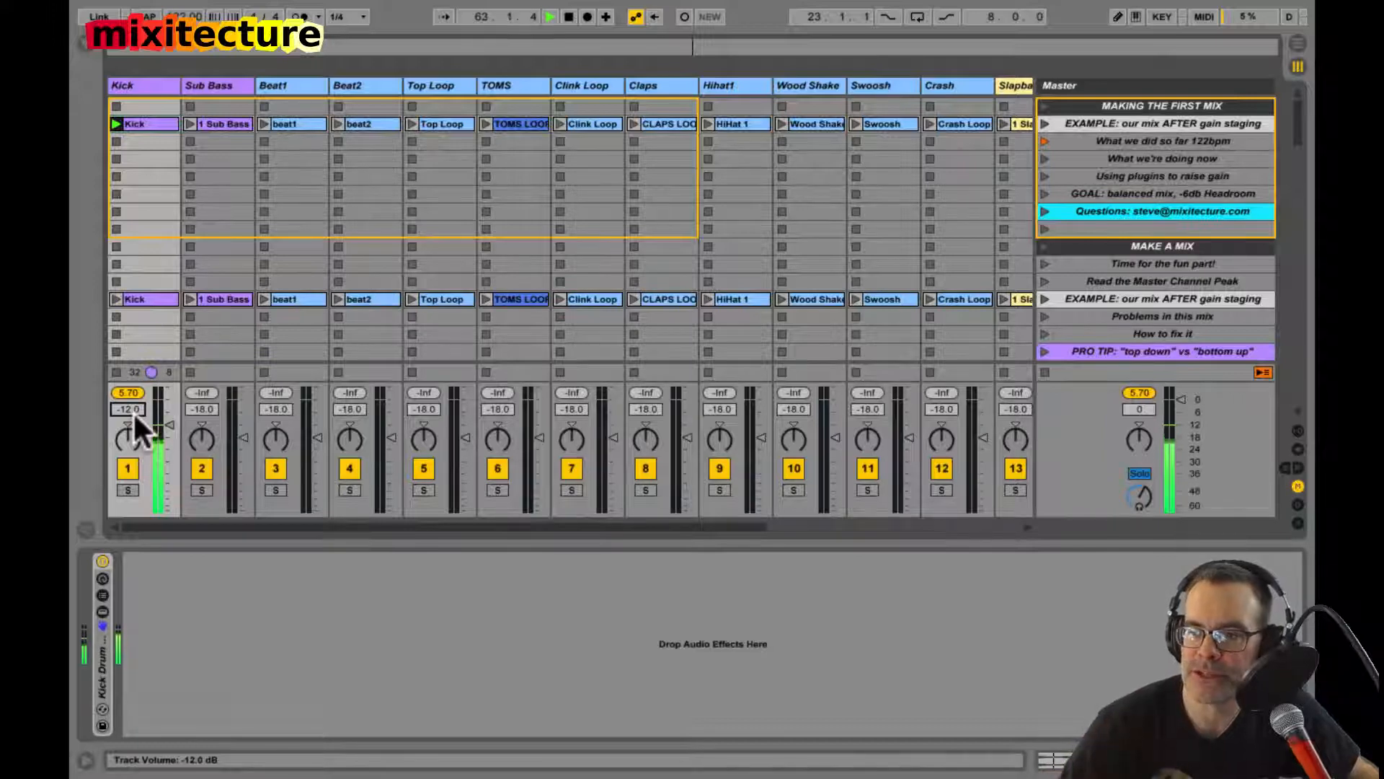
# Step: Stop playback, view the Kick clip's sample settings and return to the Kick track's device chain
pyautogui.press('space')
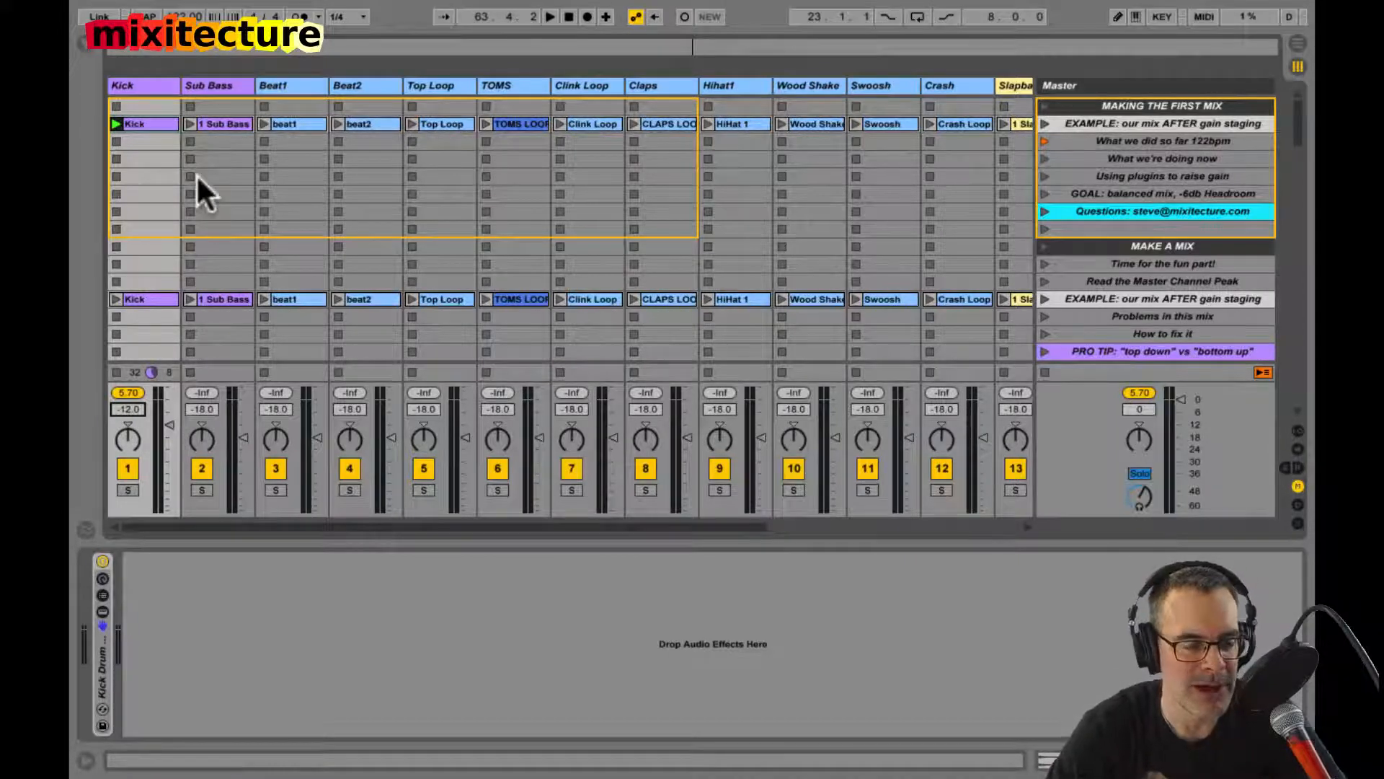
pyautogui.click(147, 123)
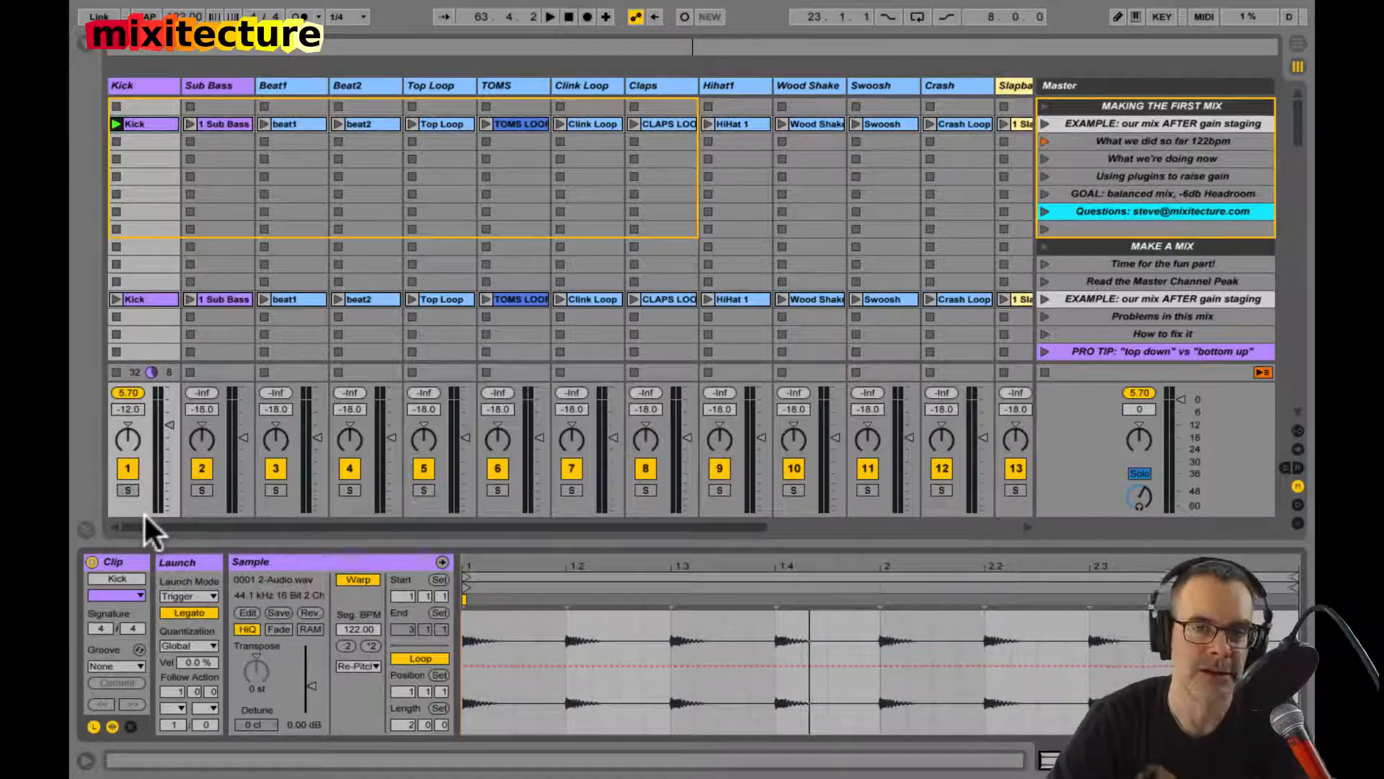
pyautogui.click(127, 85)
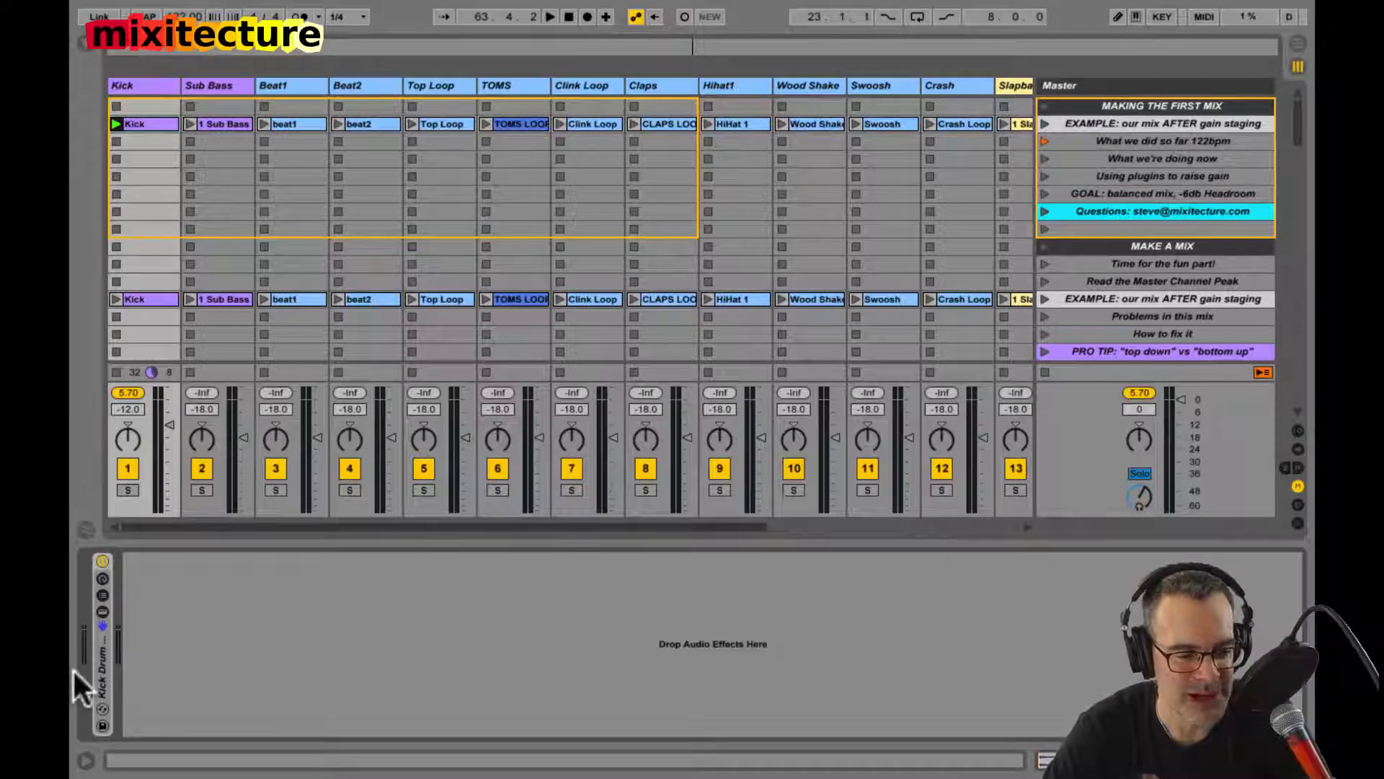
# Step: Unfold the Kick Drum Channel Strip, play the Kick and neutralise its processing macros, resetting the limiter gain to 0 dB
pyautogui.doubleClick(100, 668)
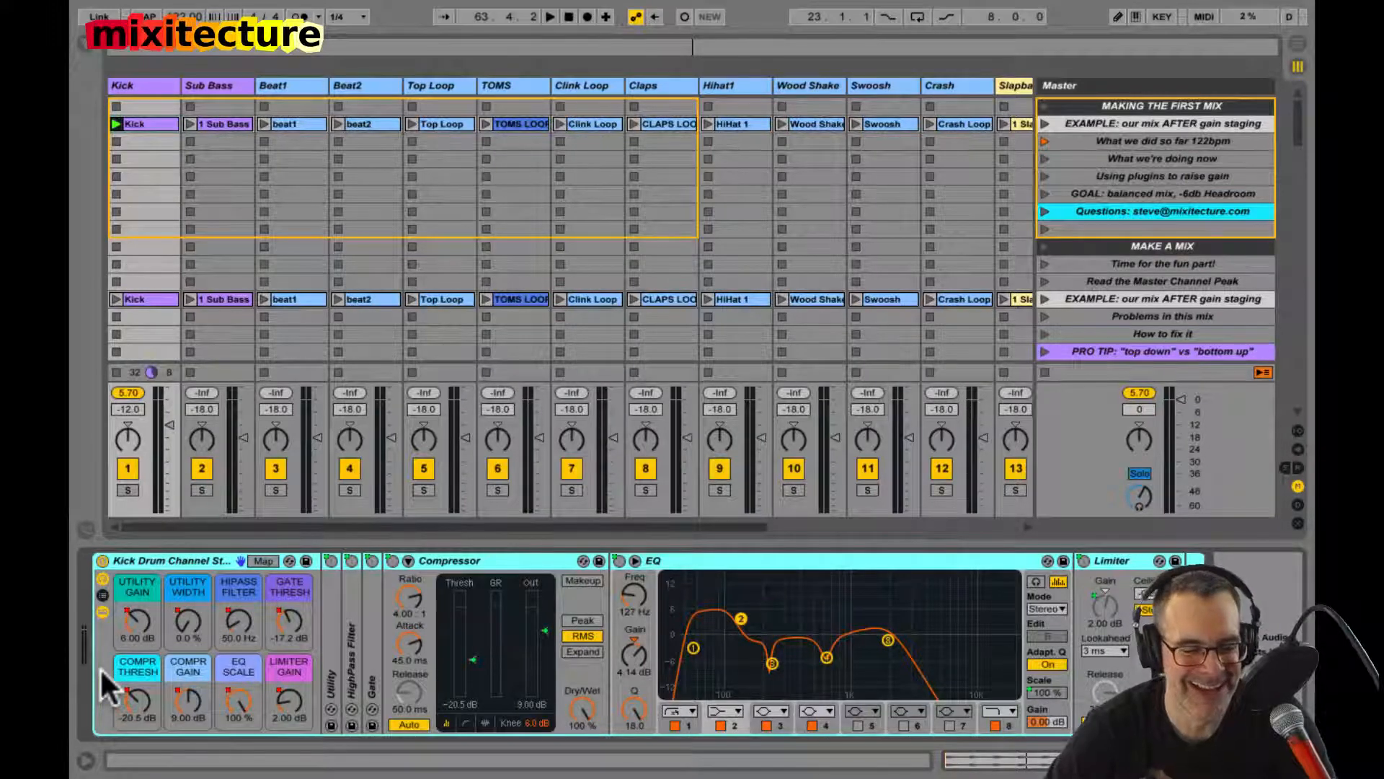
pyautogui.press('space')
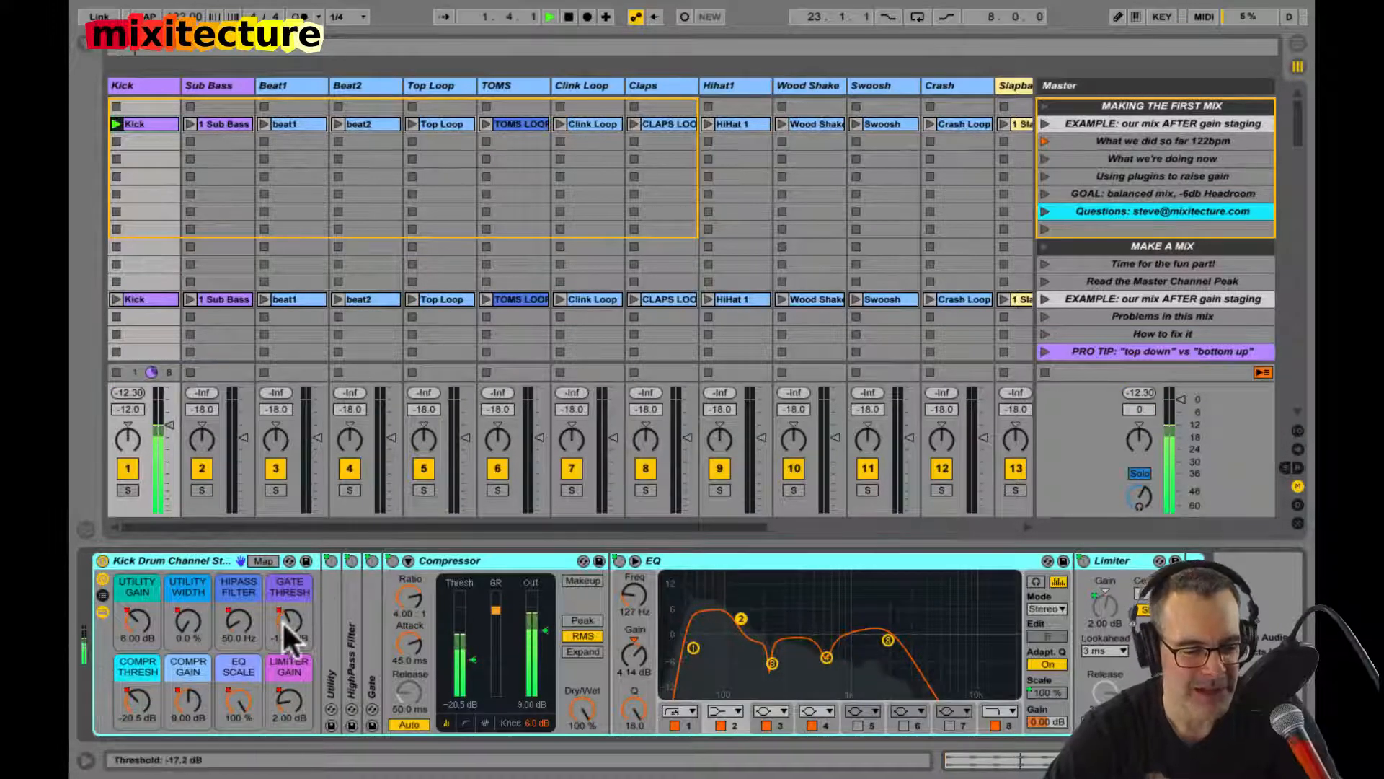
pyautogui.doubleClick(288, 711)
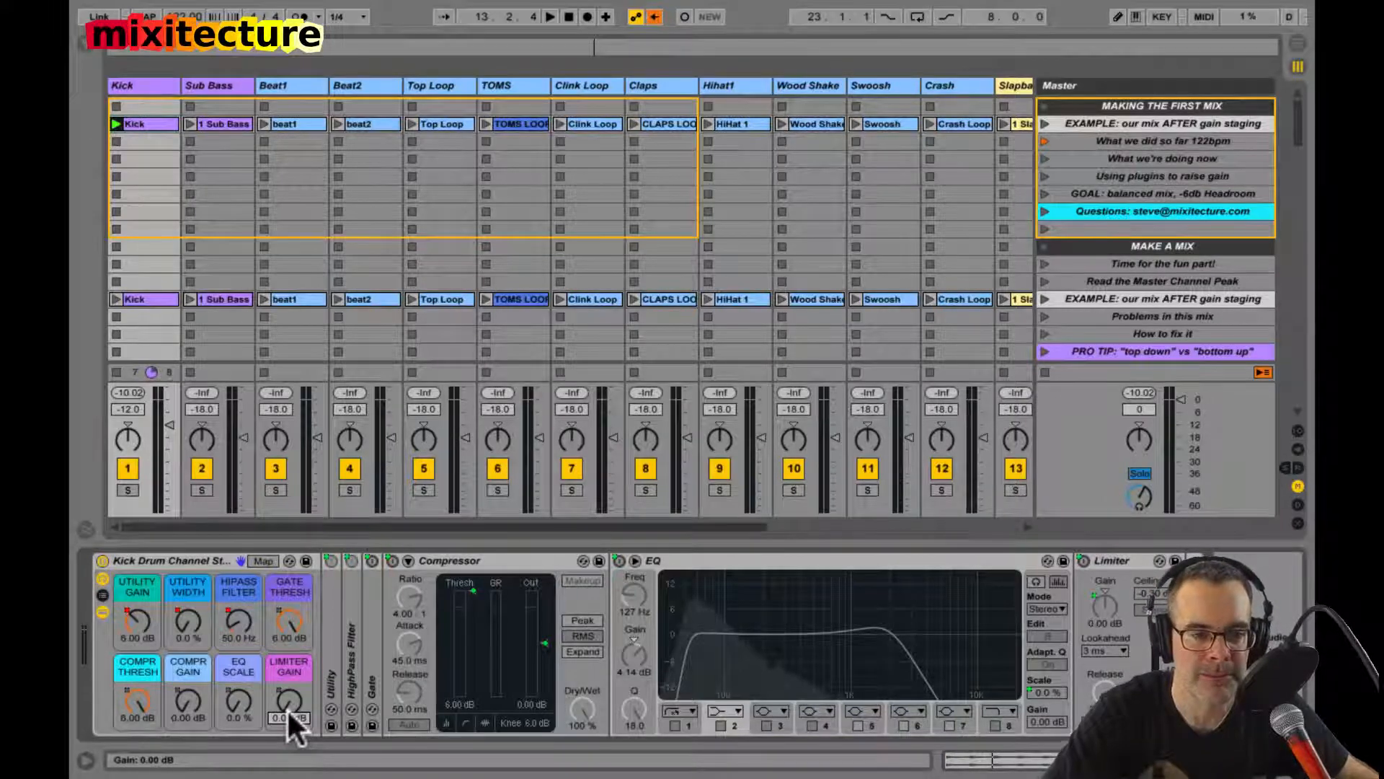
# Step: Play the Kick again, unfold the Gate and bring the rack's gate threshold to about -17 dB
pyautogui.press('space')
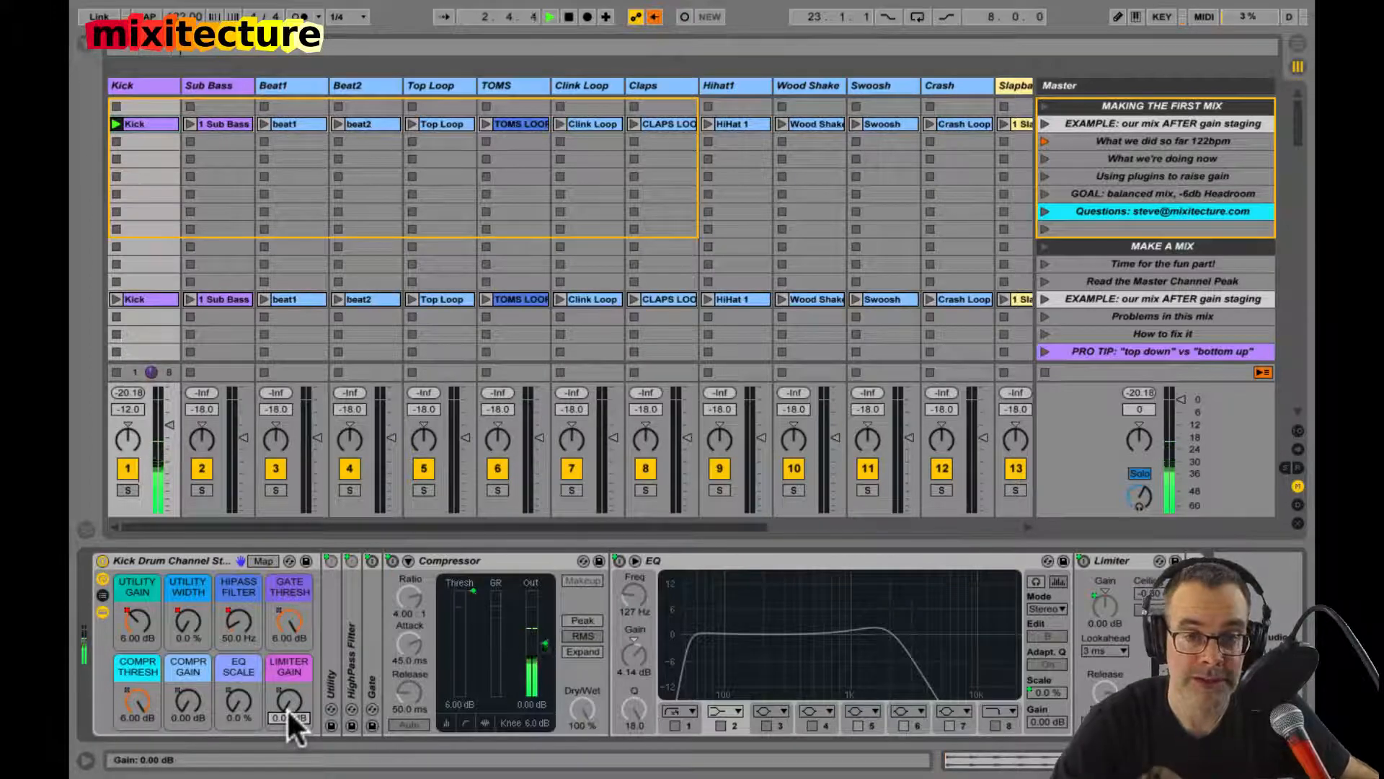
pyautogui.doubleClick(371, 681)
pyautogui.click(222, 561)
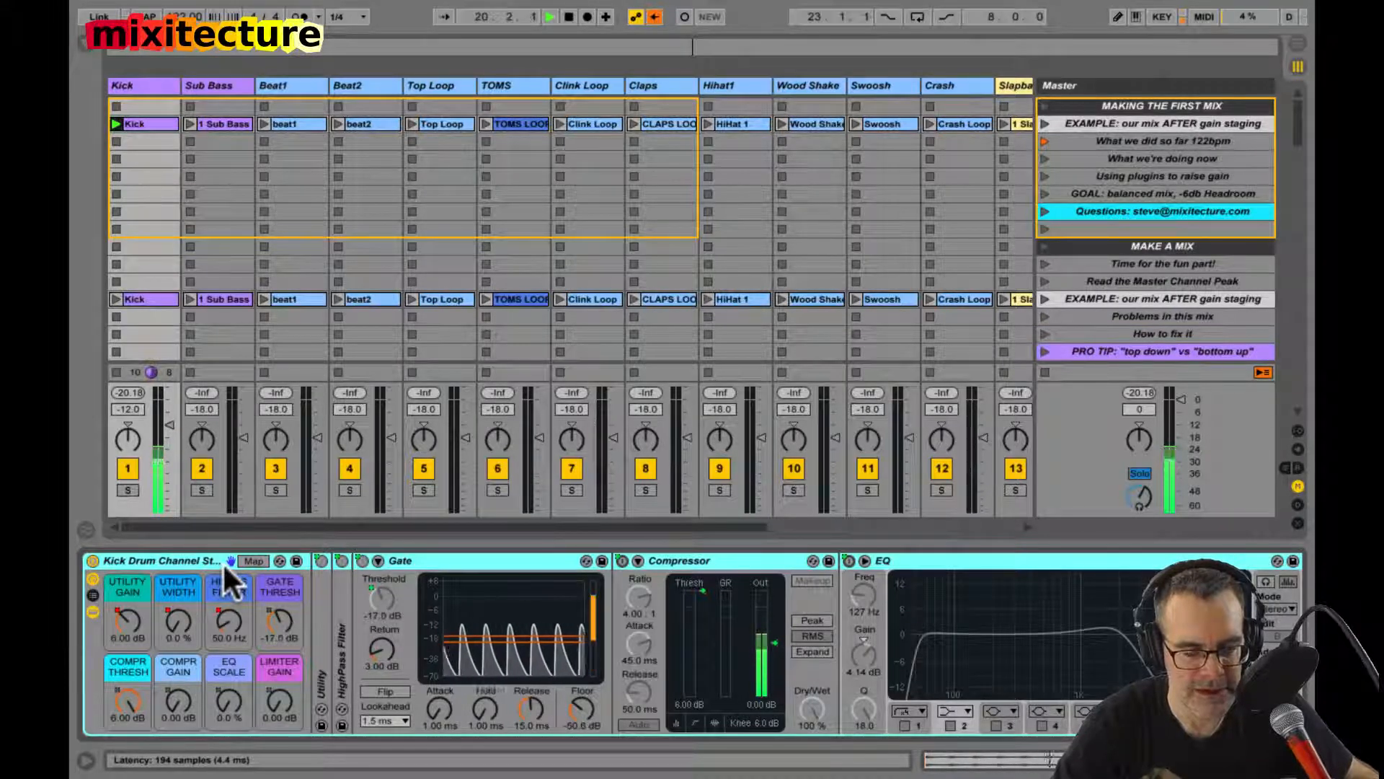
# Step: Re-enable the overridden automation and turn the limiter and compressor gains to 0 dB, EQ scale to 0 % and compressor threshold to 6 dB
pyautogui.click(654, 17)
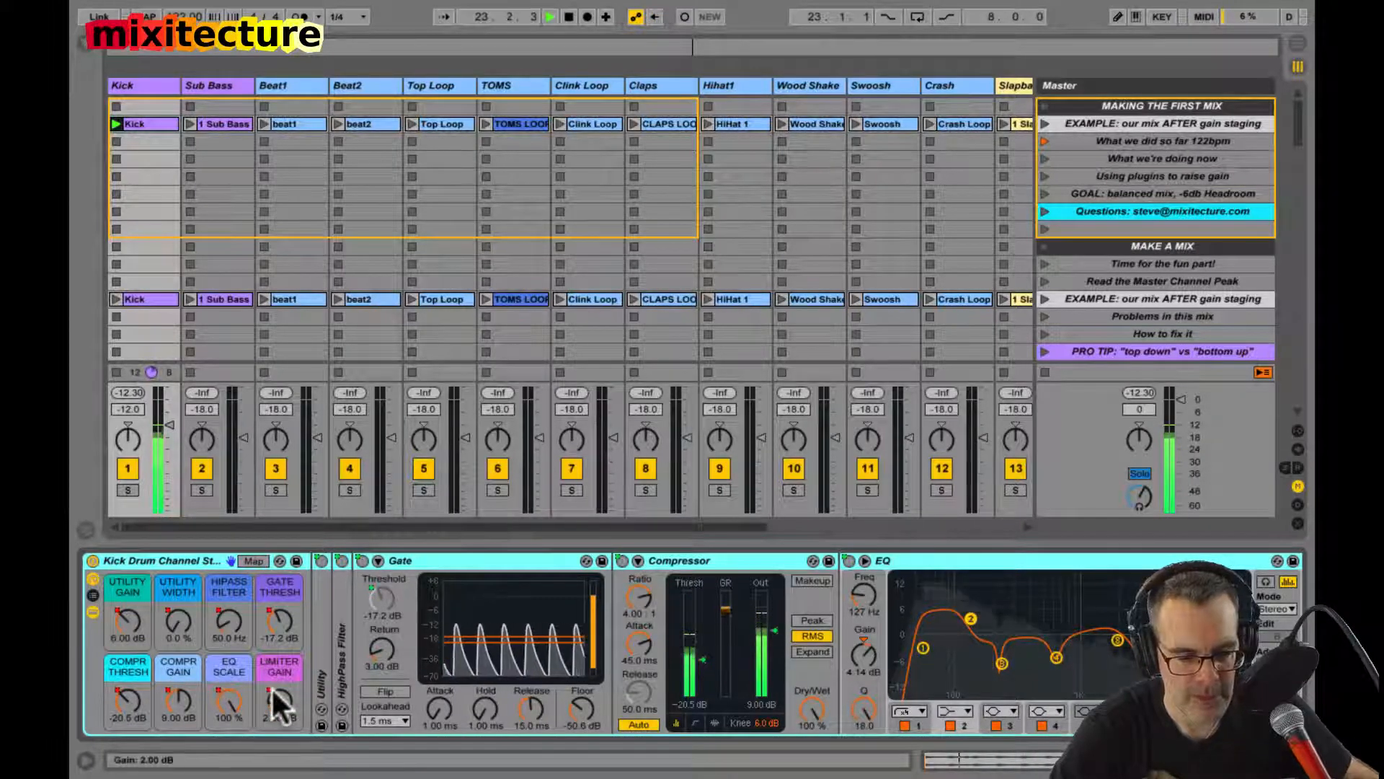
pyautogui.moveTo(273, 690); pyautogui.dragTo(258, 771)
pyautogui.moveTo(219, 691); pyautogui.dragTo(124, 698)
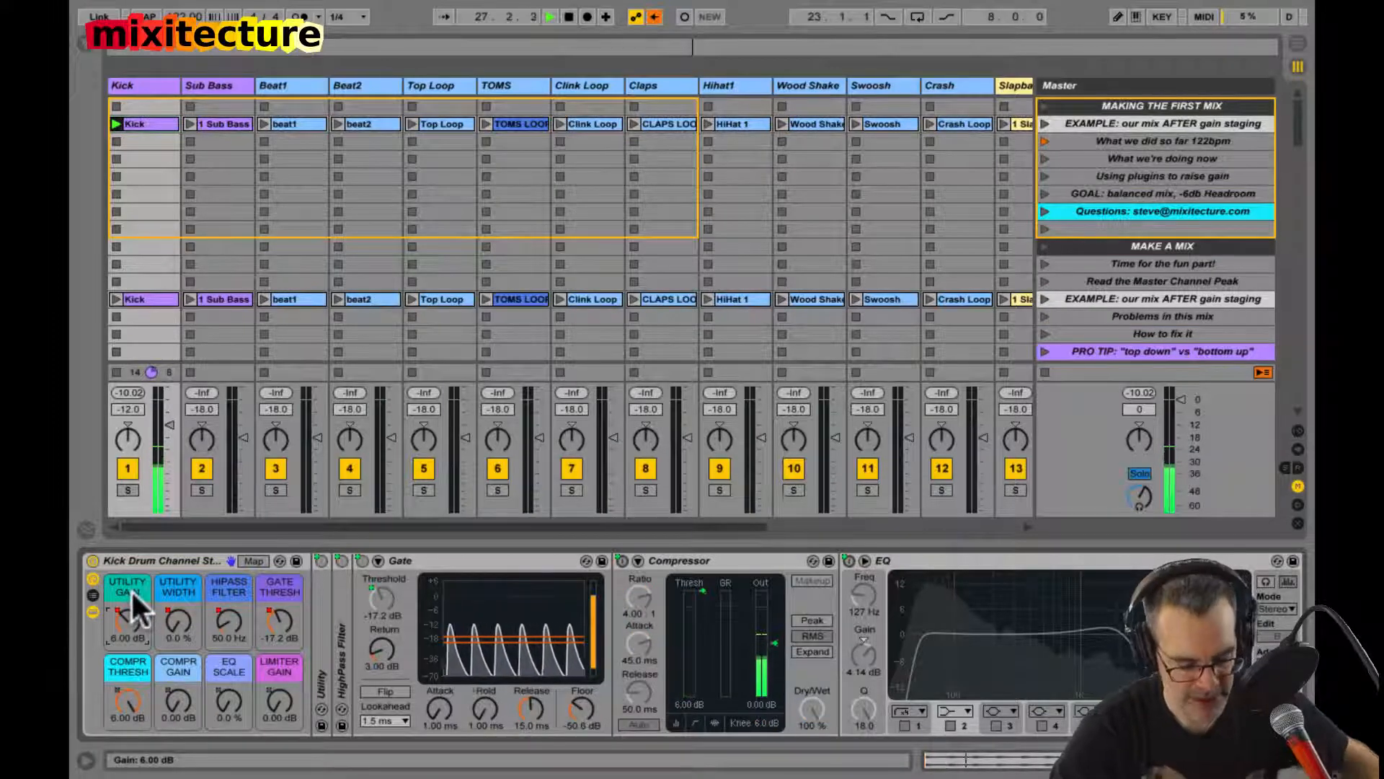
# Step: Fold the Compressor, EQ and Gate devices in the Kick rack and unfold only the Compressor
pyautogui.doubleClick(680, 565)
pyautogui.doubleClick(722, 556)
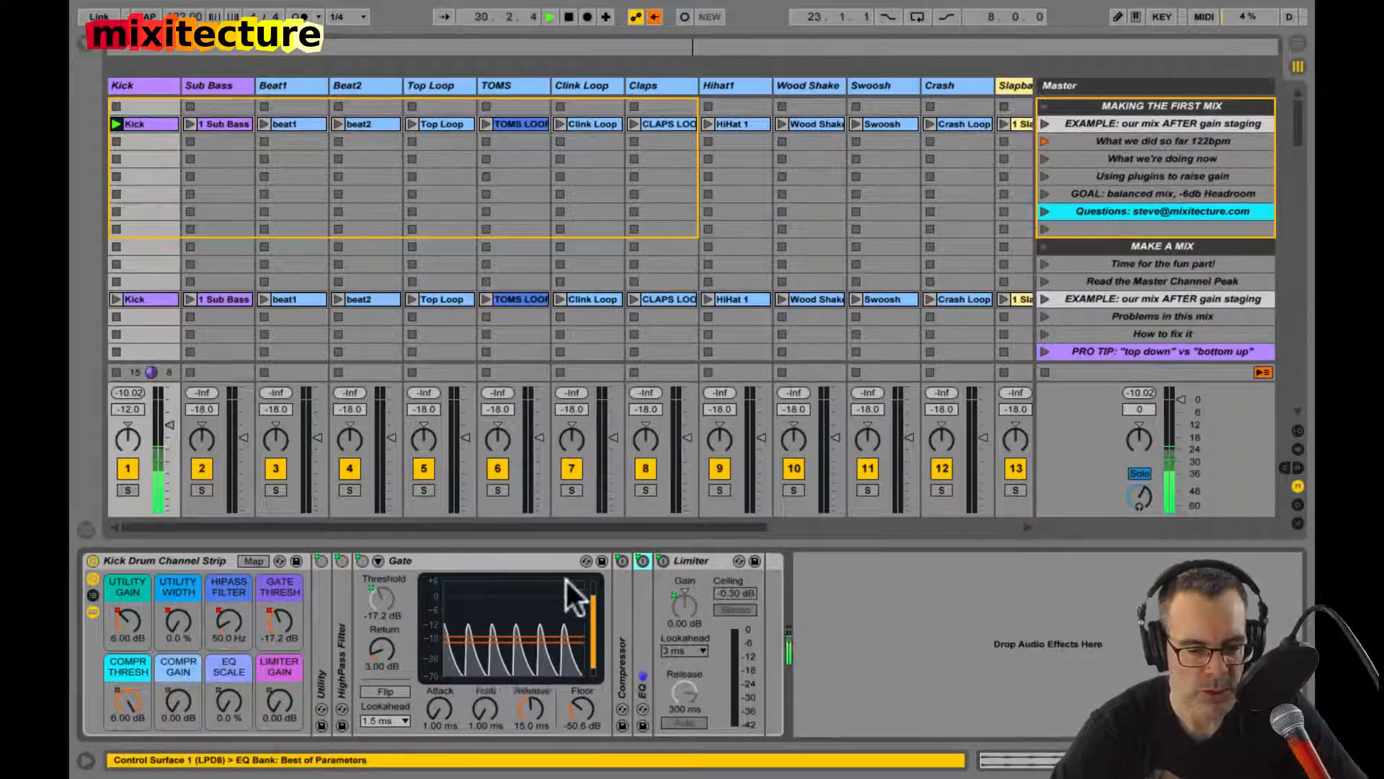
pyautogui.doubleClick(516, 562)
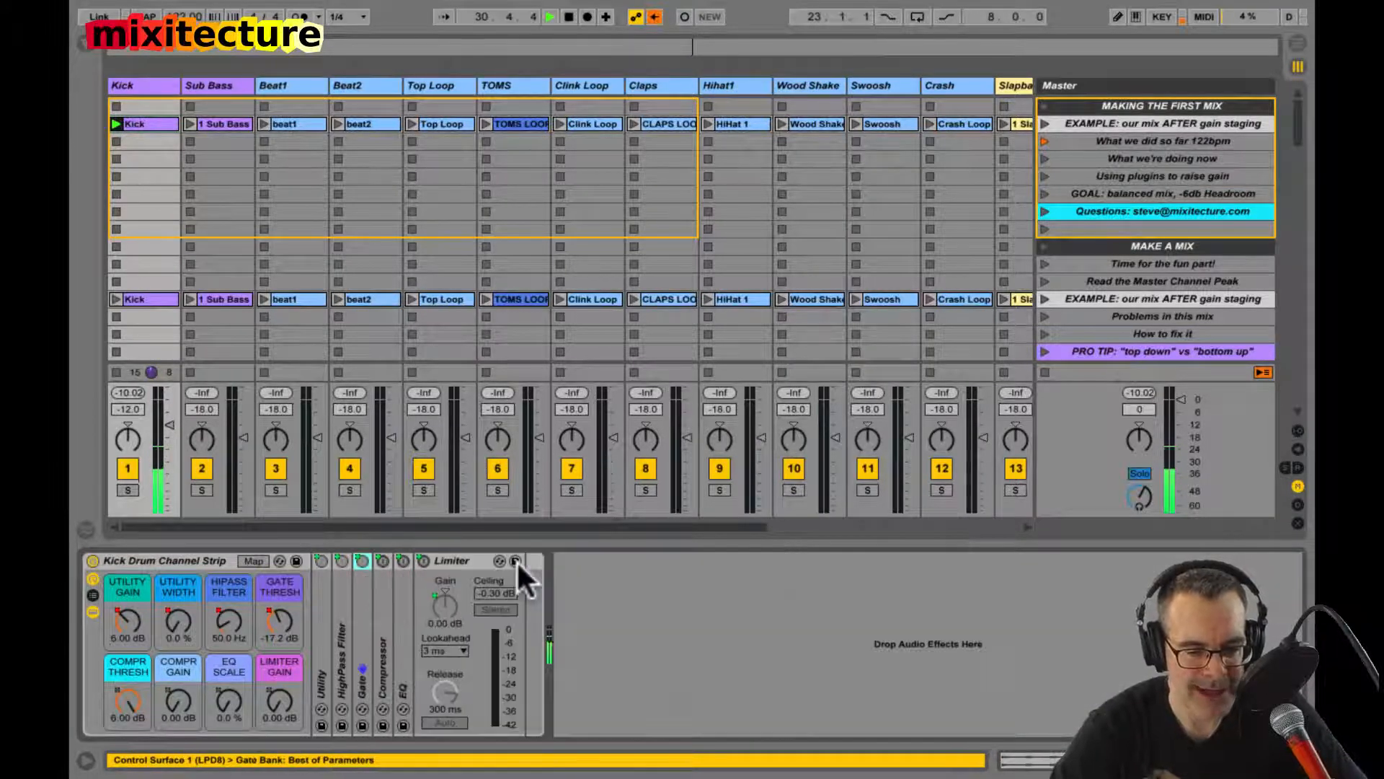
pyautogui.doubleClick(379, 641)
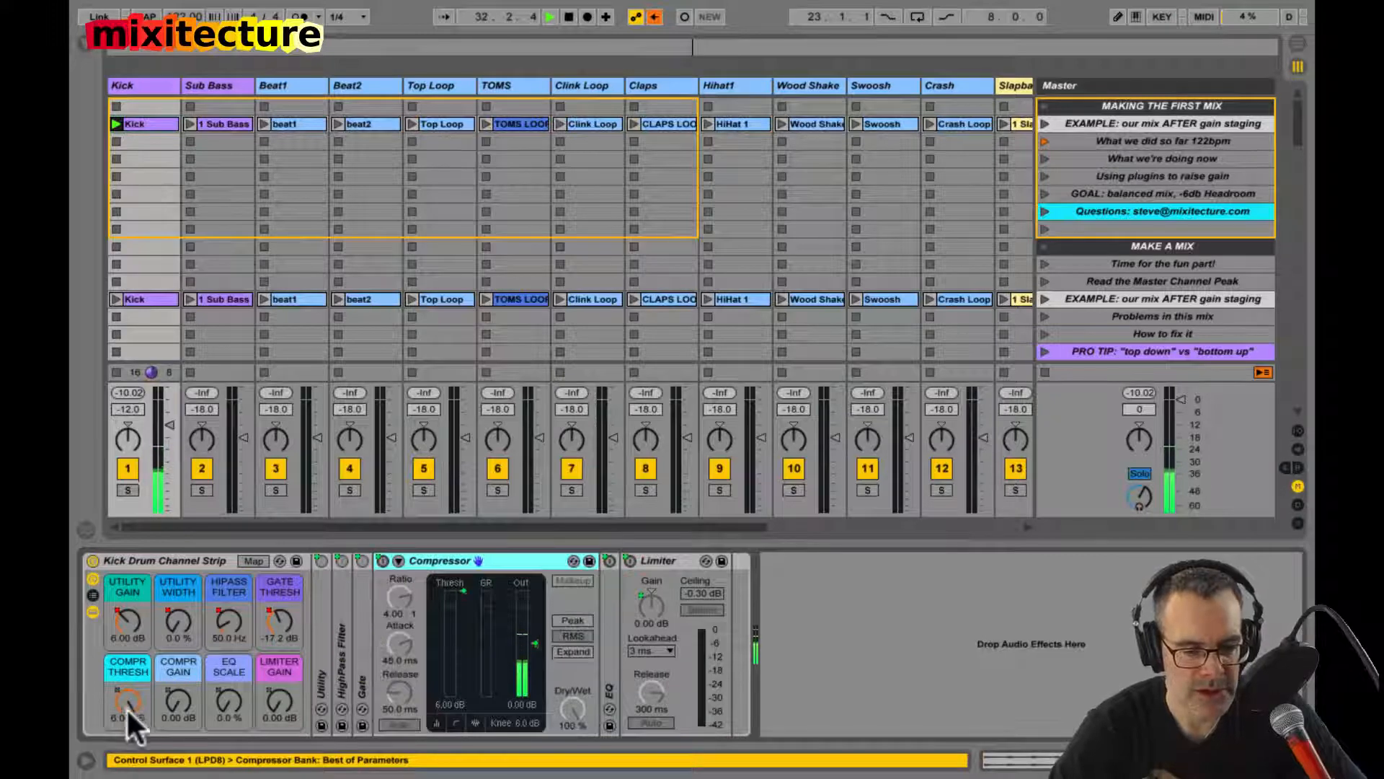
# Step: Set the compressor threshold macro to 4.74 dB, then lower the utility gain macro and bring it back to about 6 dB
pyautogui.moveTo(127, 707); pyautogui.dragTo(124, 703)
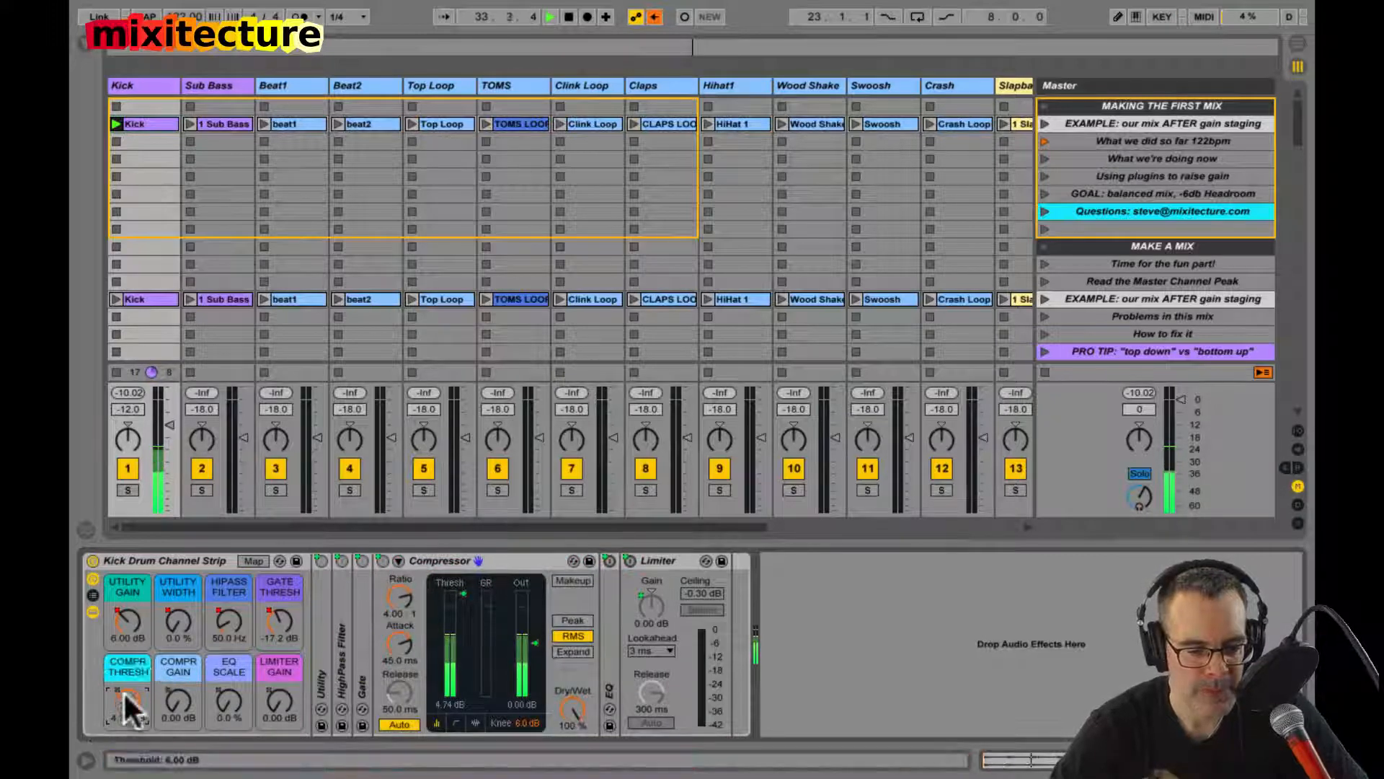
pyautogui.moveTo(126, 621); pyautogui.dragTo(126, 621)
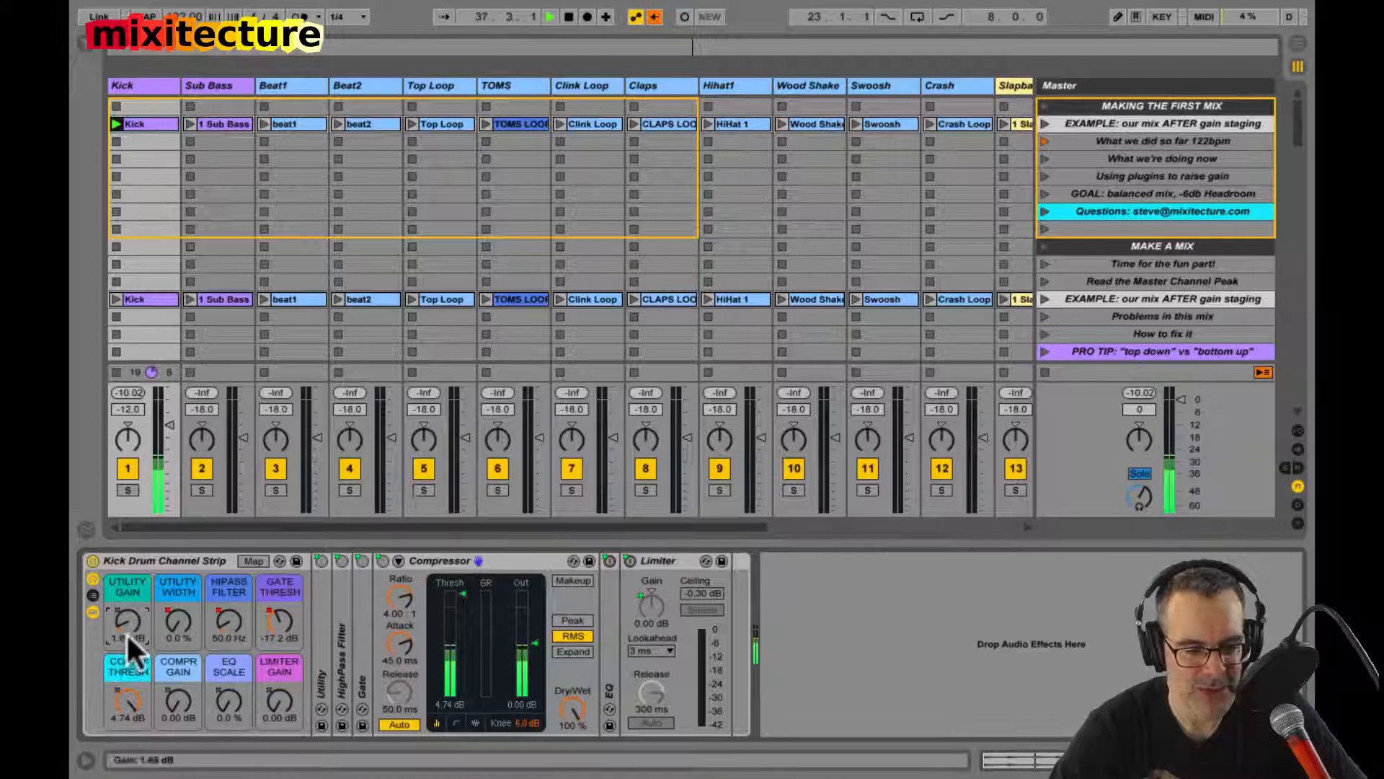
pyautogui.moveTo(133, 624); pyautogui.dragTo(119, 626)
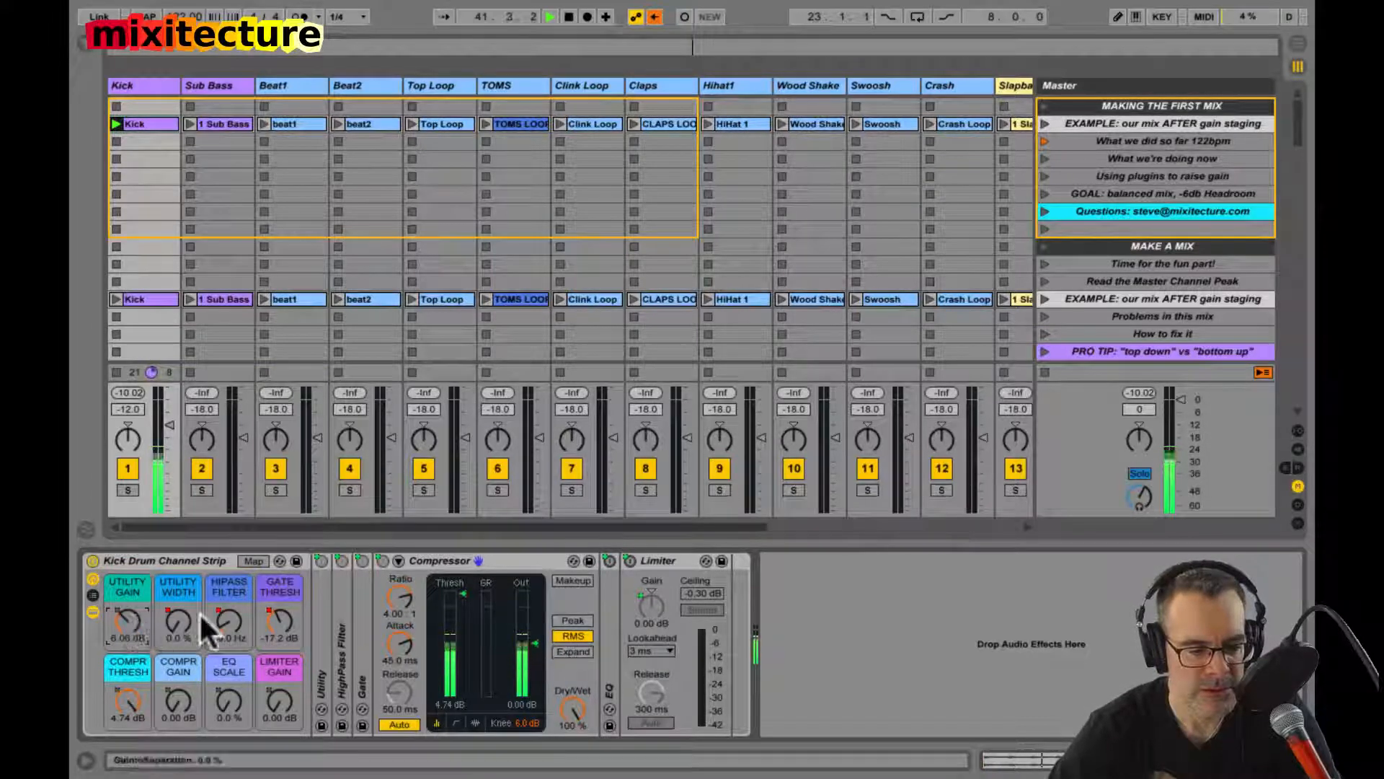
# Step: Check the Gate's display during playback, fold the device again and select the Kick channel strip rack
pyautogui.doubleClick(356, 622)
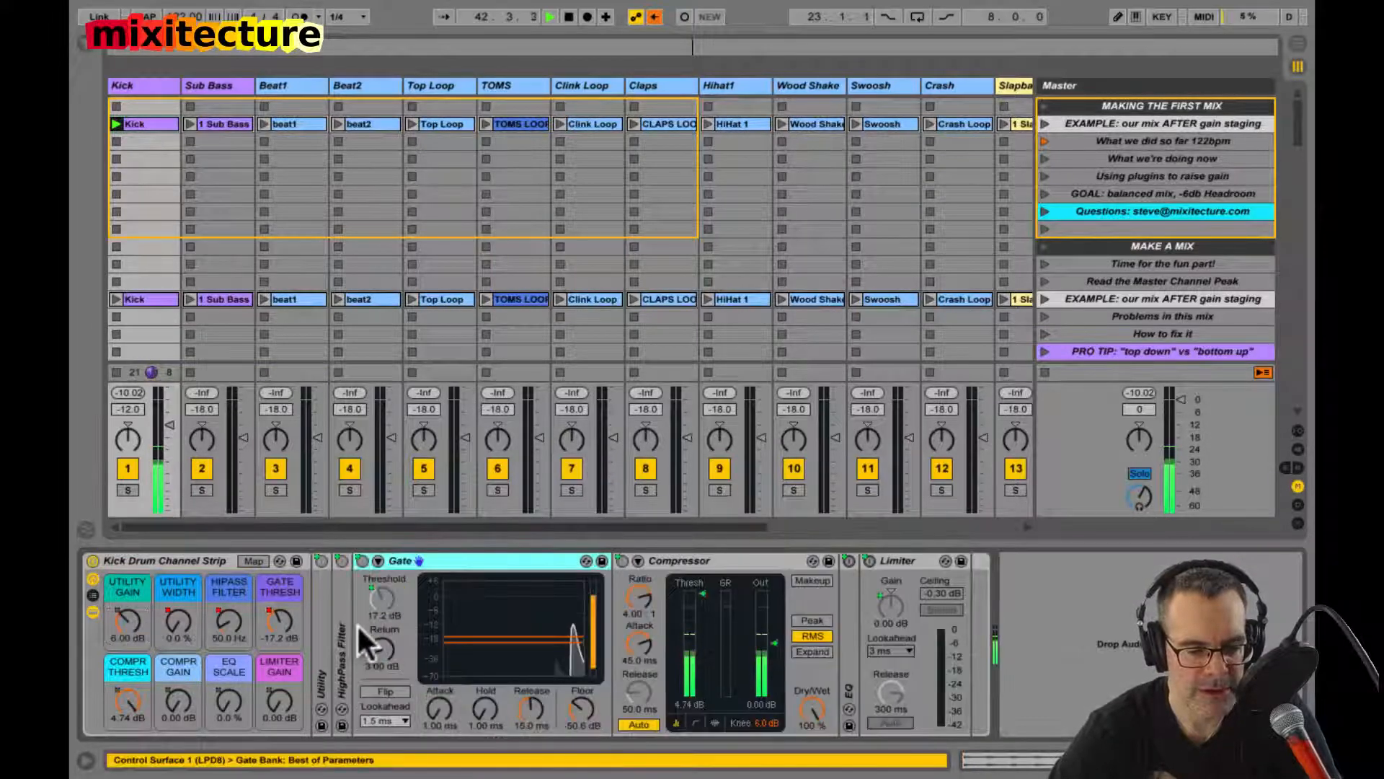
pyautogui.doubleClick(421, 561)
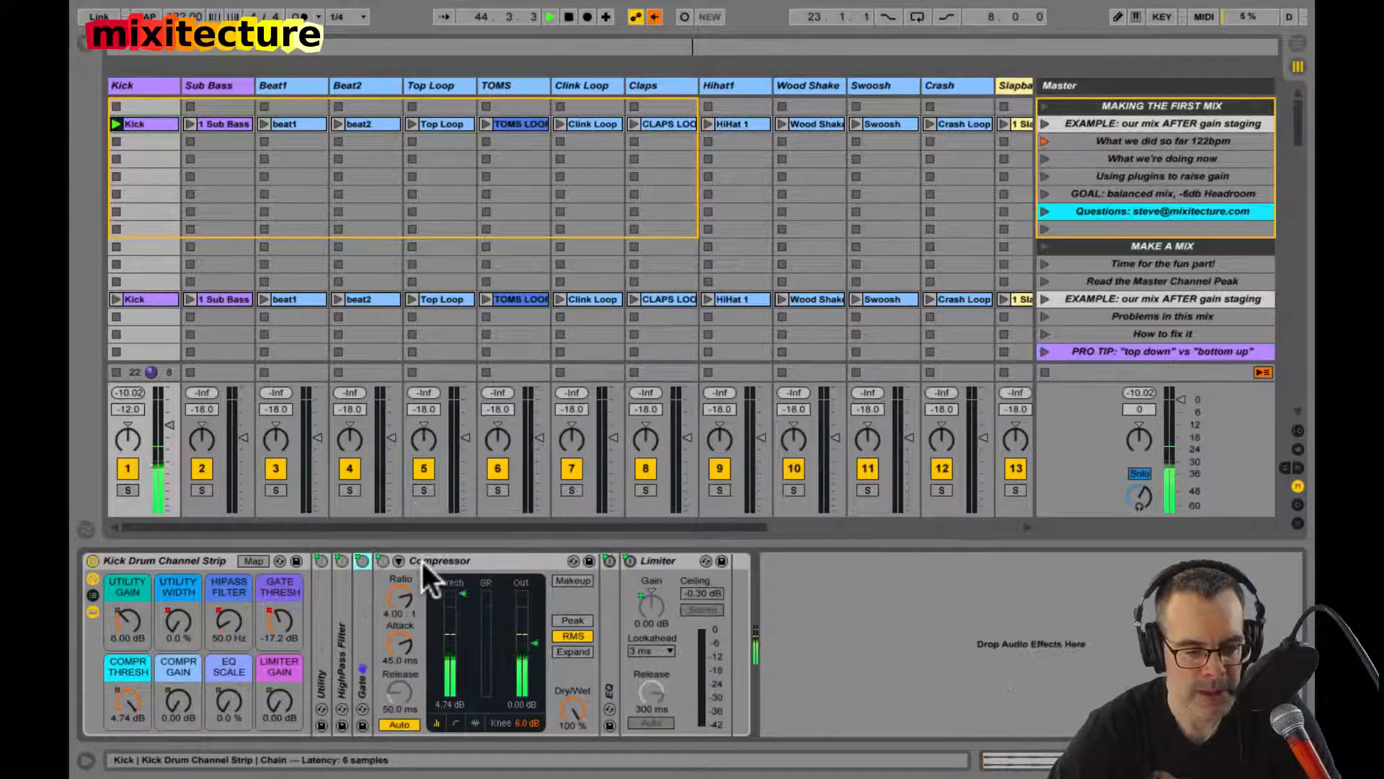
pyautogui.click(166, 556)
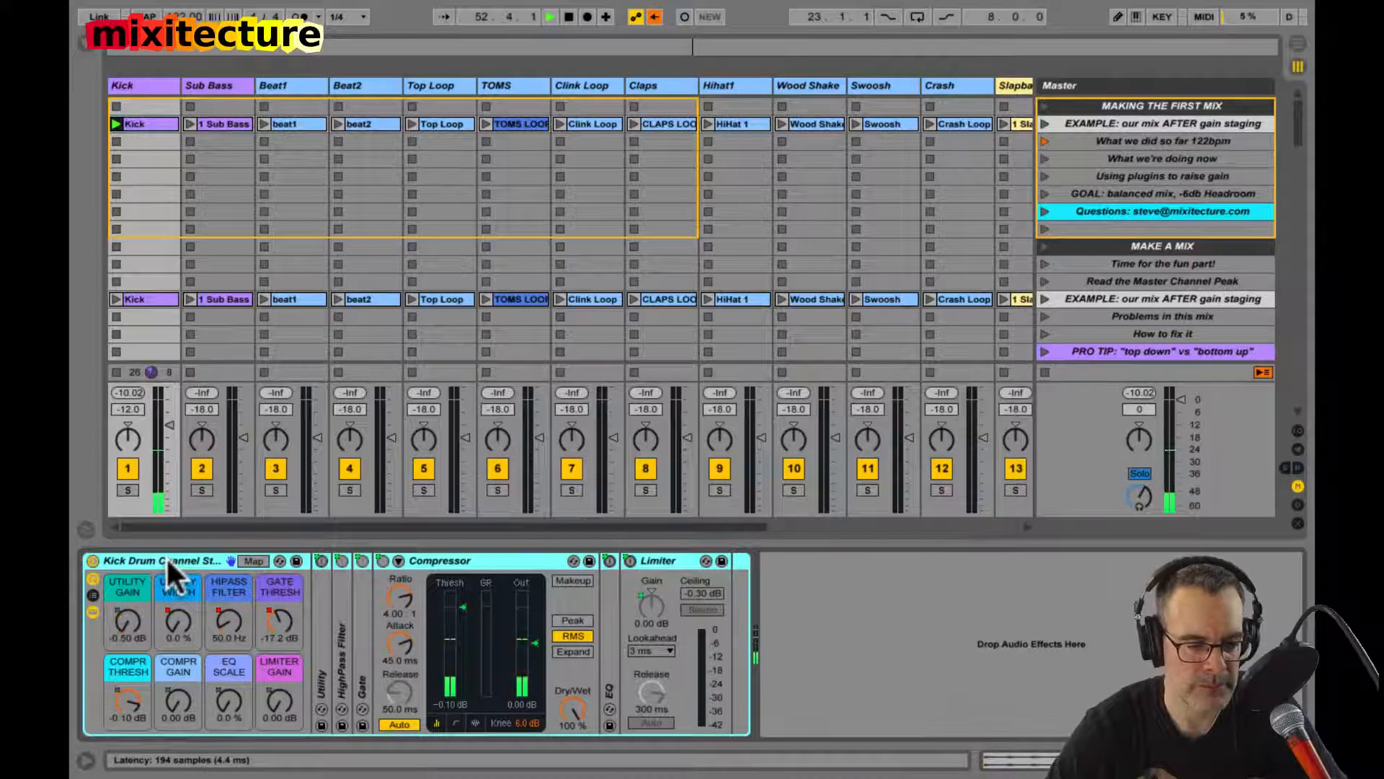
# Step: Set the utility gain macro to 6 dB while viewing the unfolded Gate, and fold the Gate again
pyautogui.doubleClick(355, 646)
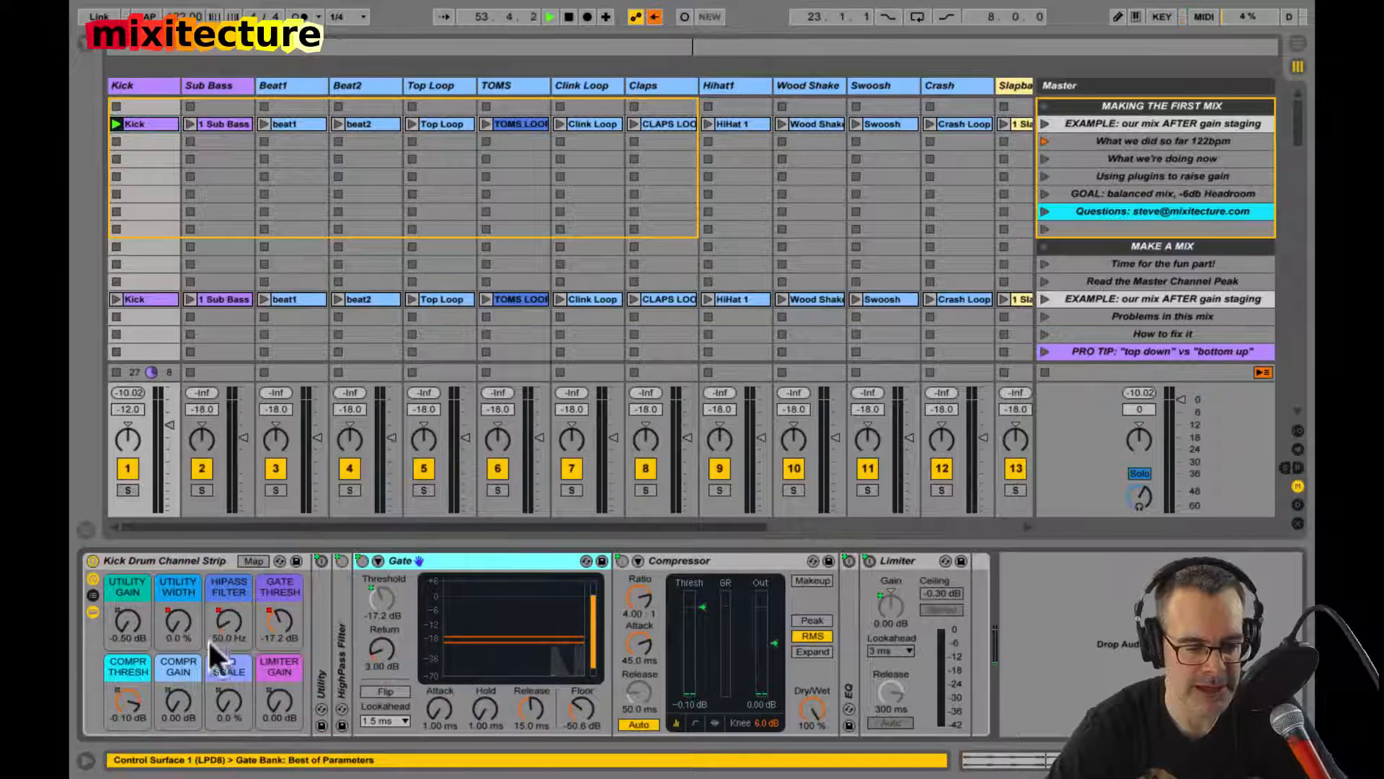
pyautogui.click(127, 623)
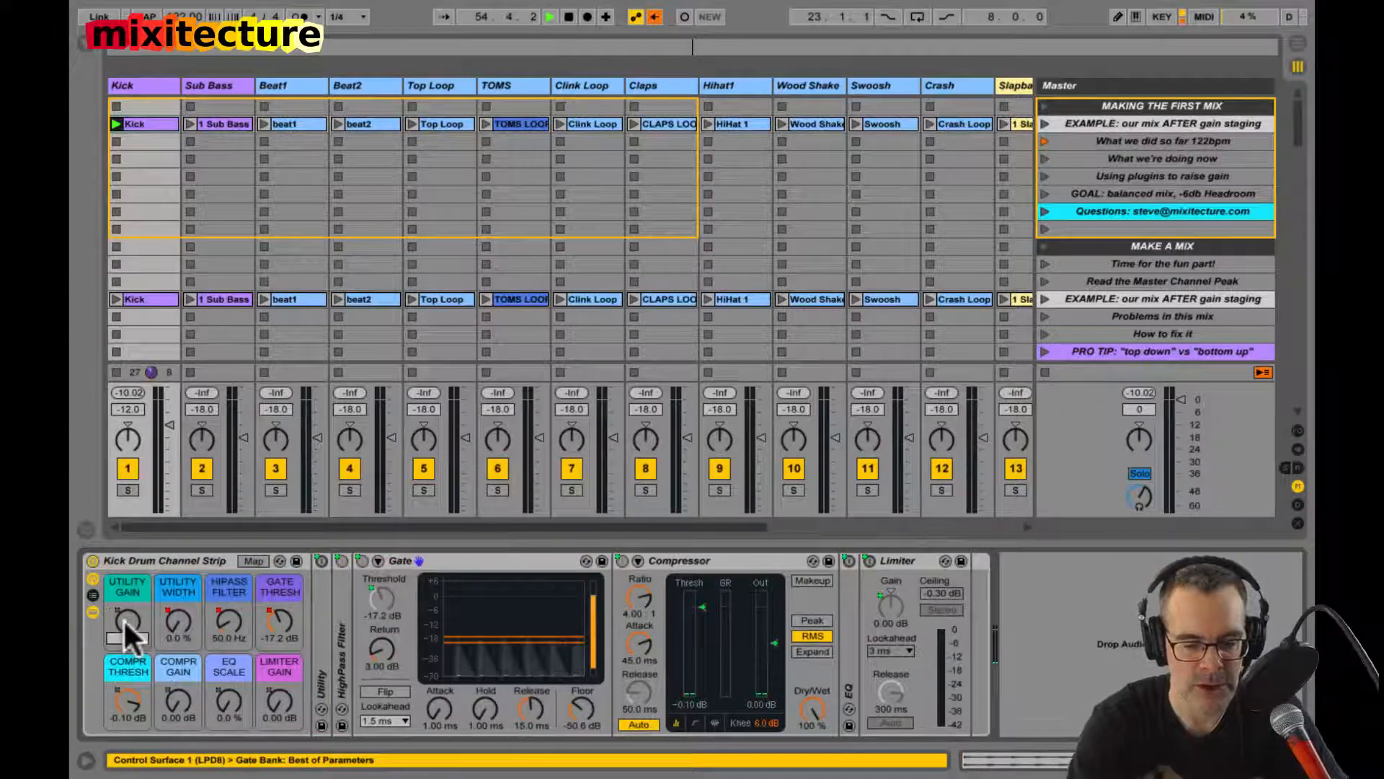
pyautogui.write('6')
pyautogui.press('Return')
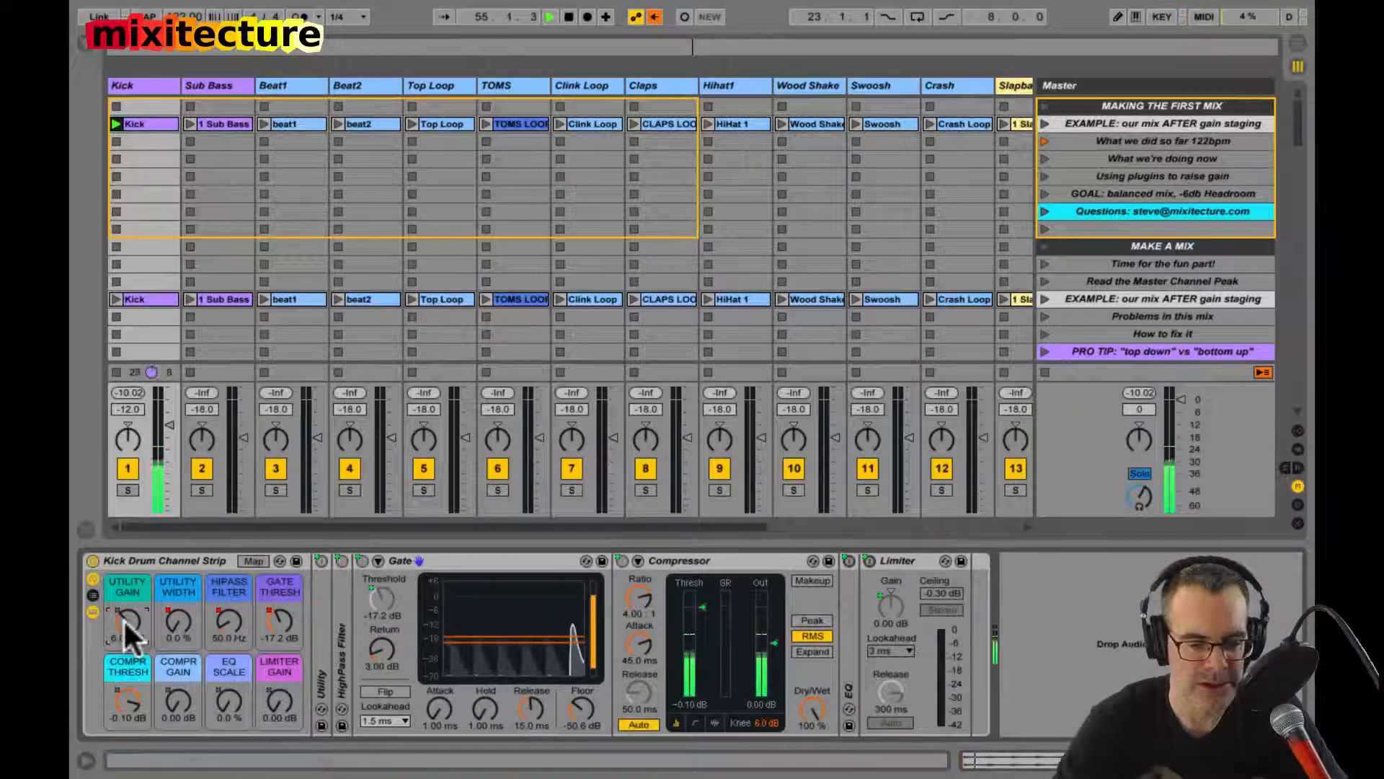
pyautogui.doubleClick(417, 559)
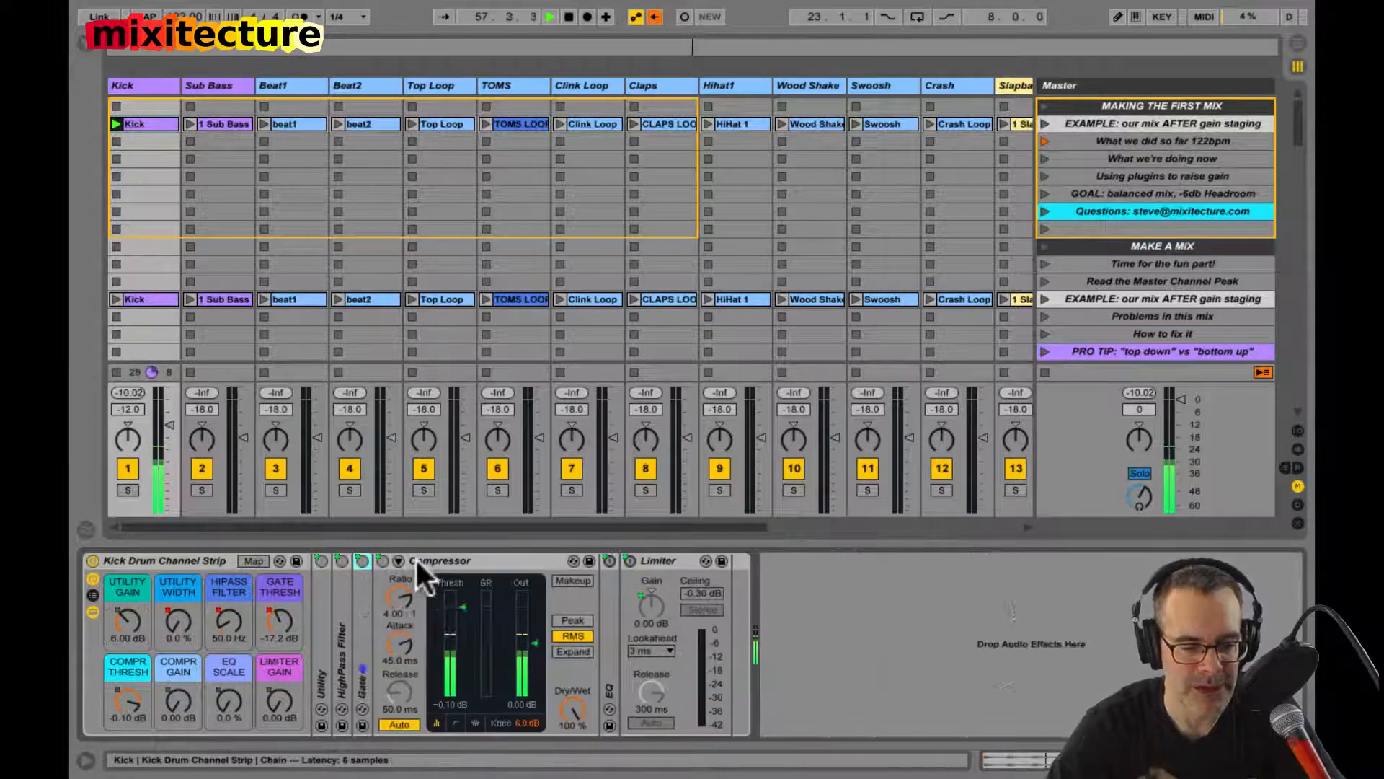
# Step: Set the Kick rack's gate threshold to -17 dB, compressor threshold to -21.5 dB and compressor gain to 7.59 dB
pyautogui.click(200, 557)
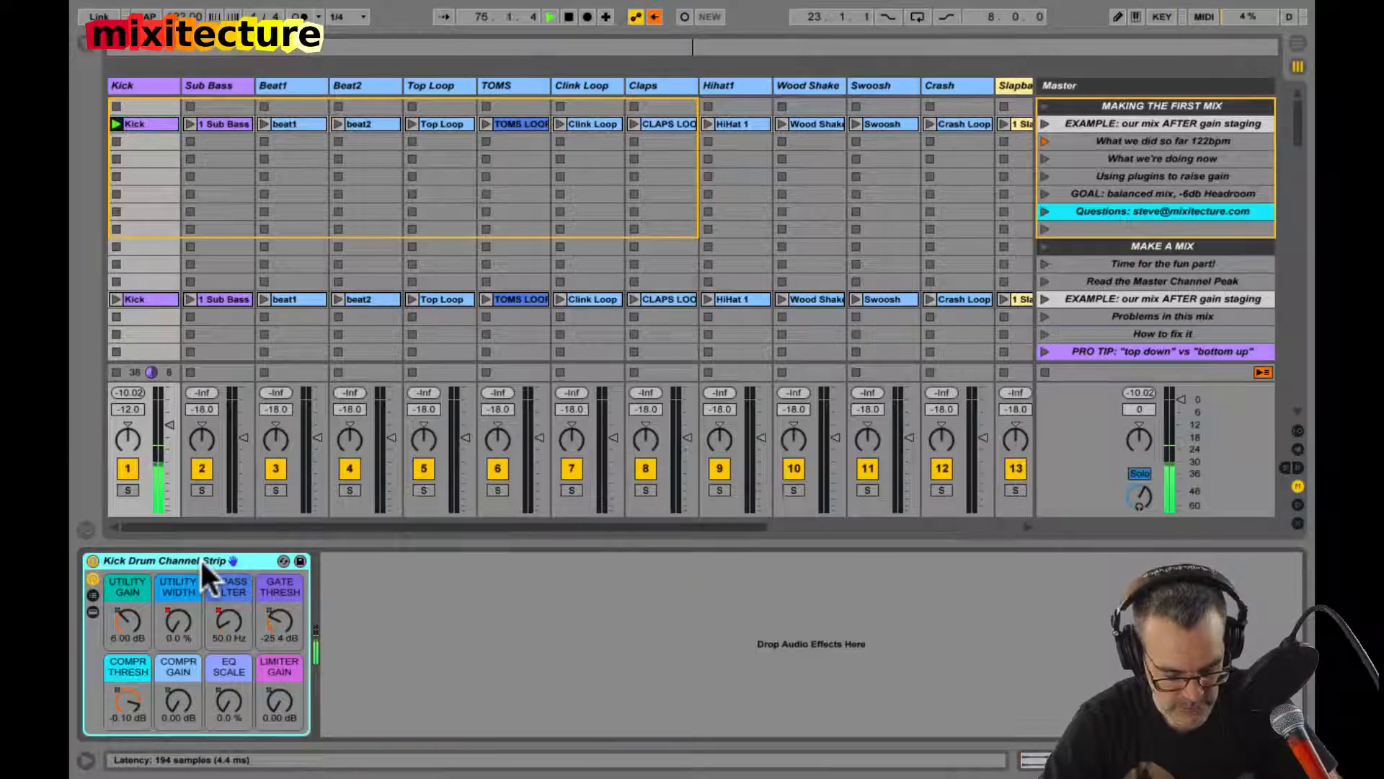
pyautogui.doubleClick(201, 558)
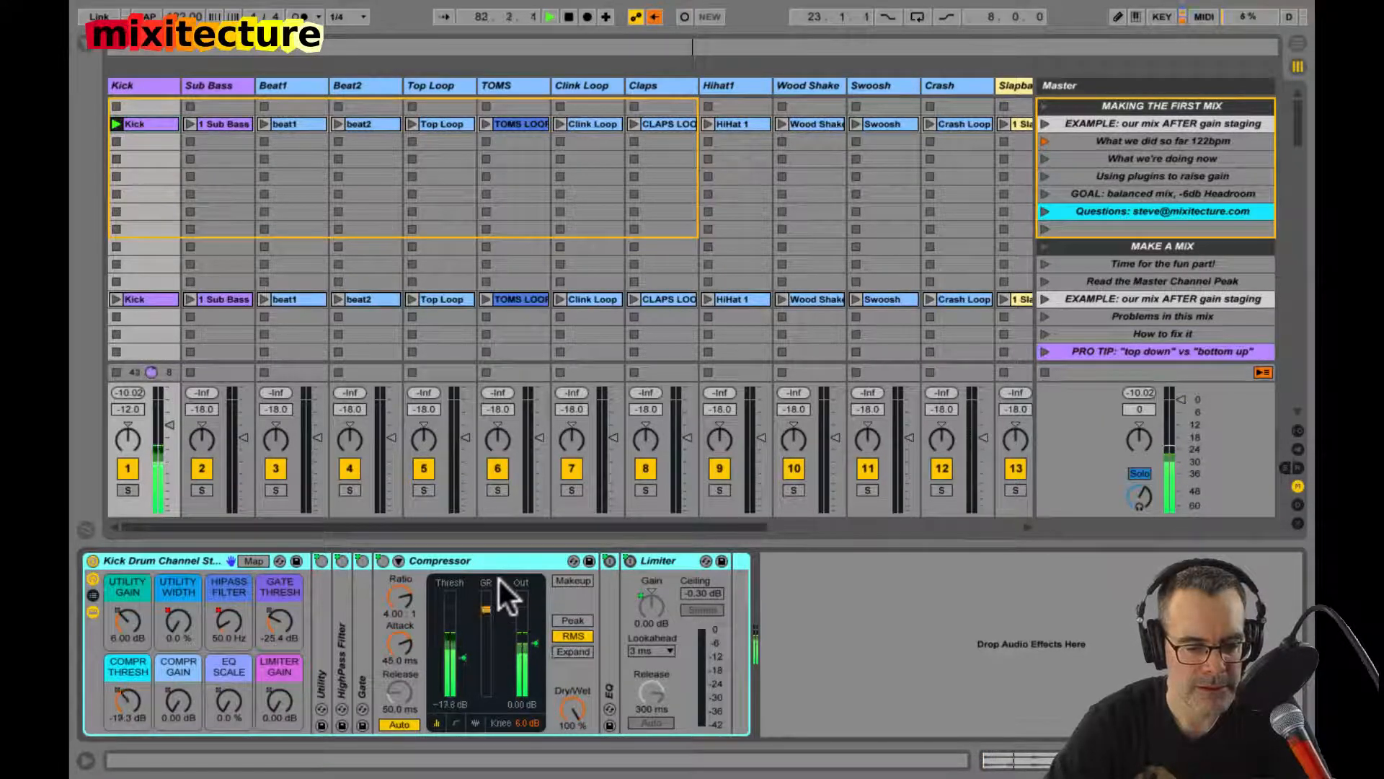
pyautogui.click(271, 624)
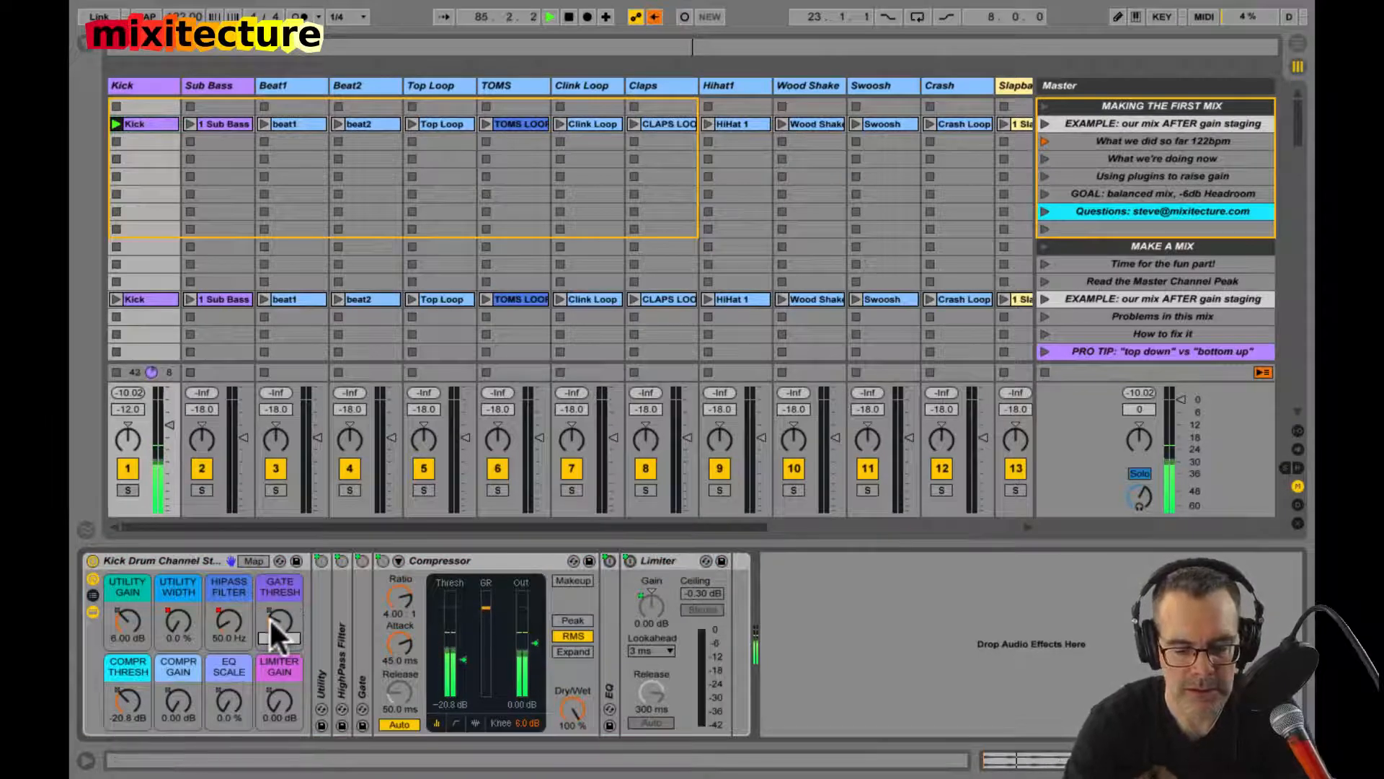
pyautogui.write('-17')
pyautogui.press('Return')
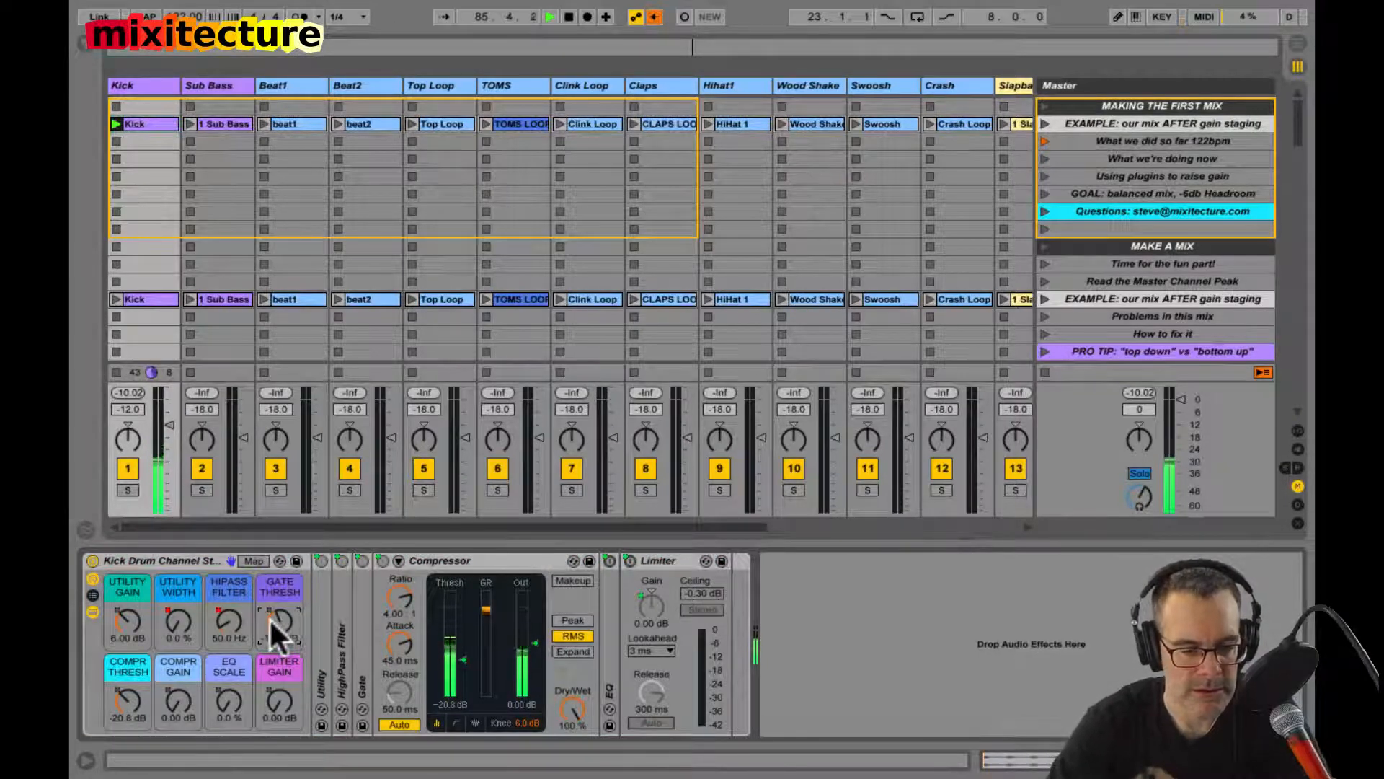
pyautogui.click(192, 559)
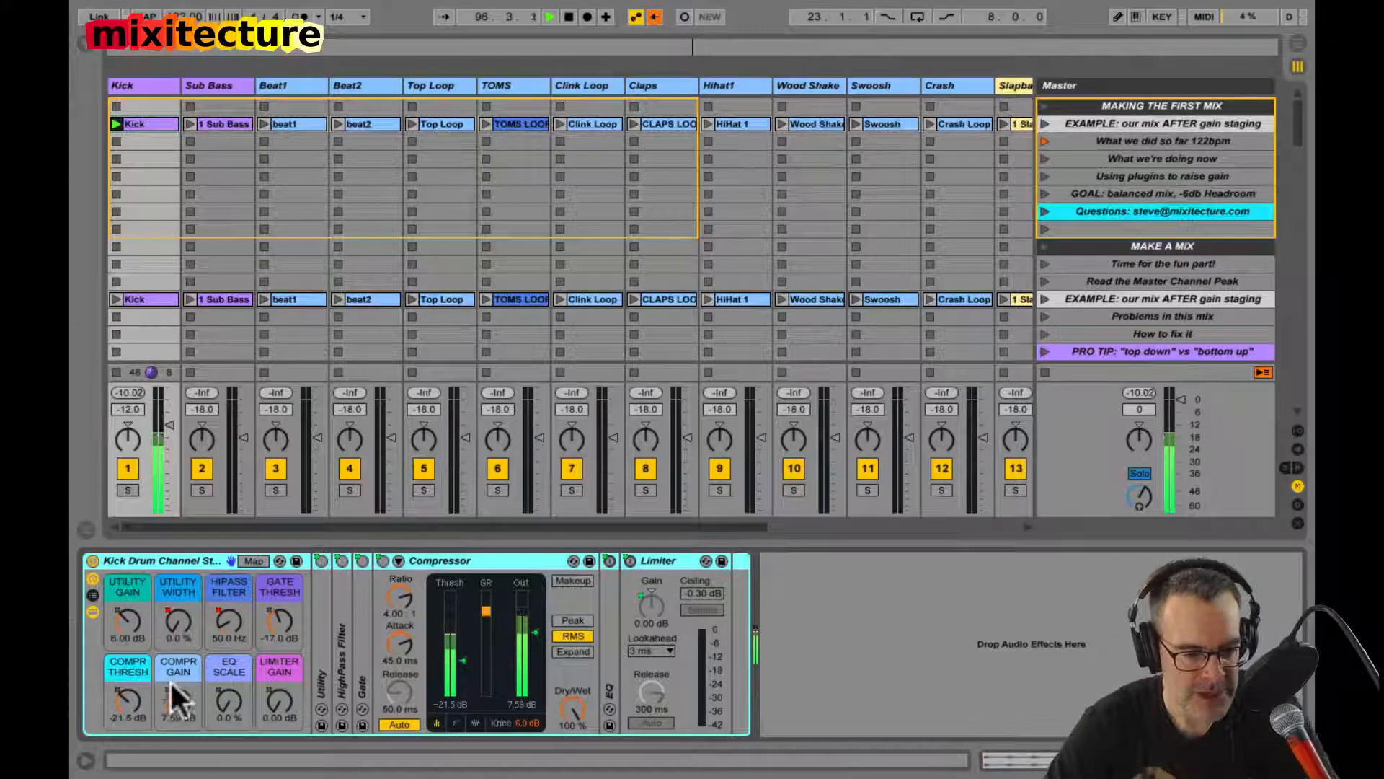
# Step: Unfold the Kick rack's EQ, raise the EQ scale macro to 100 % and examine the curve in the enlarged display
pyautogui.doubleClick(610, 636)
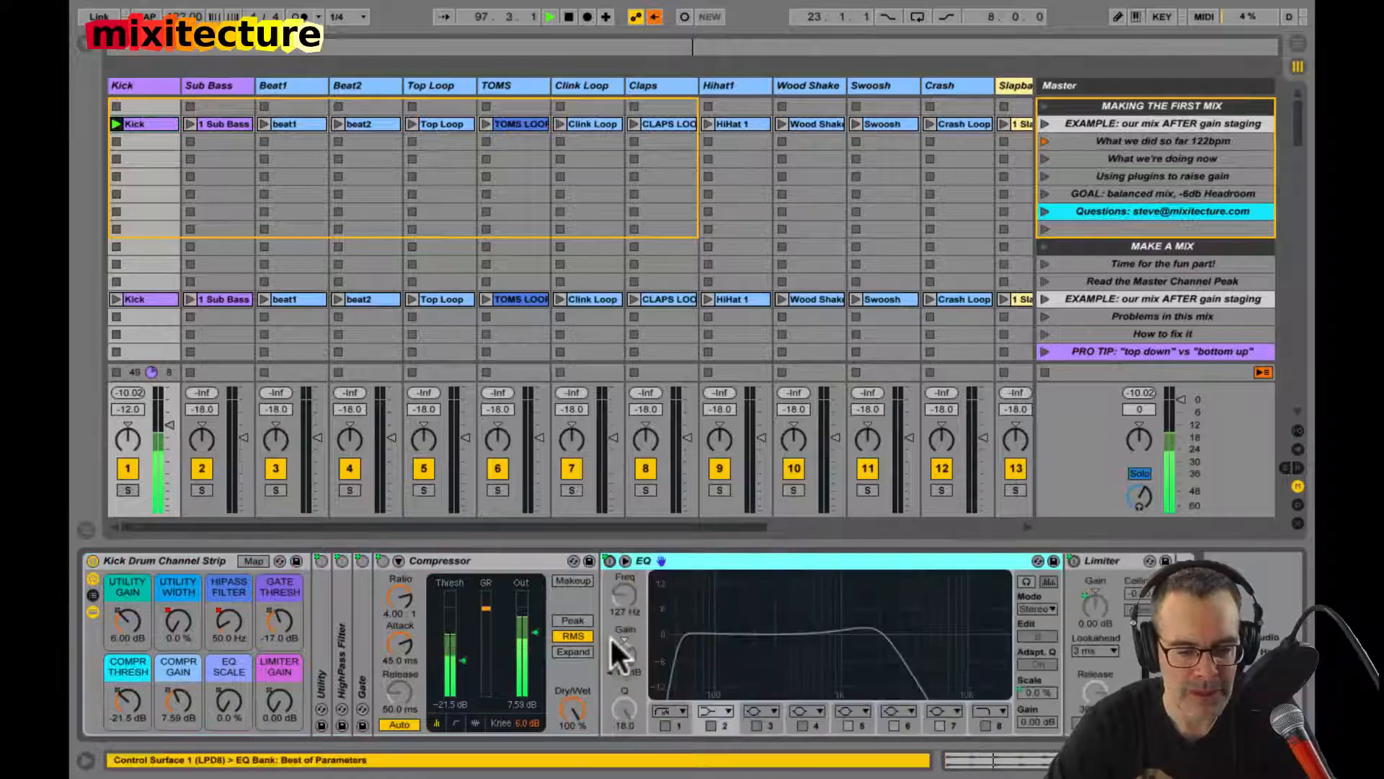
pyautogui.click(209, 556)
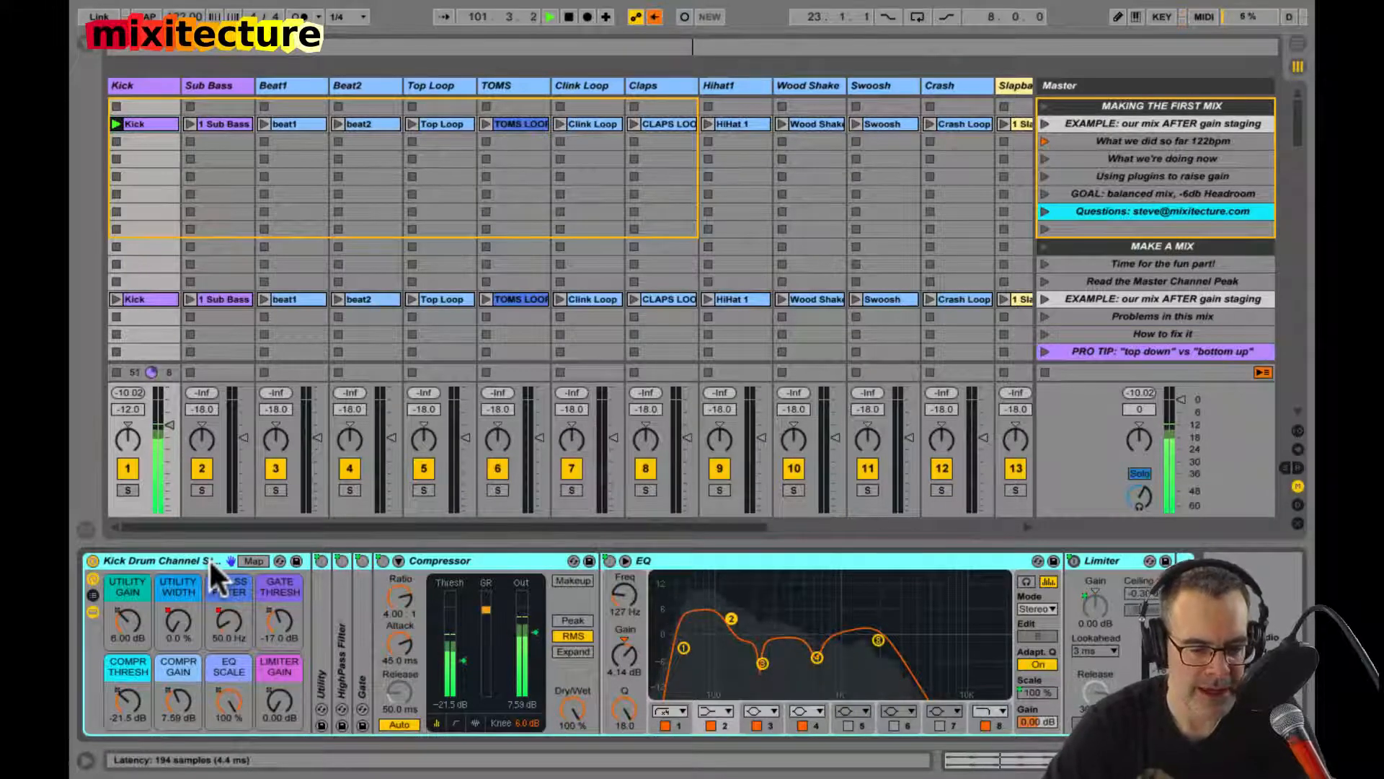
pyautogui.doubleClick(764, 602)
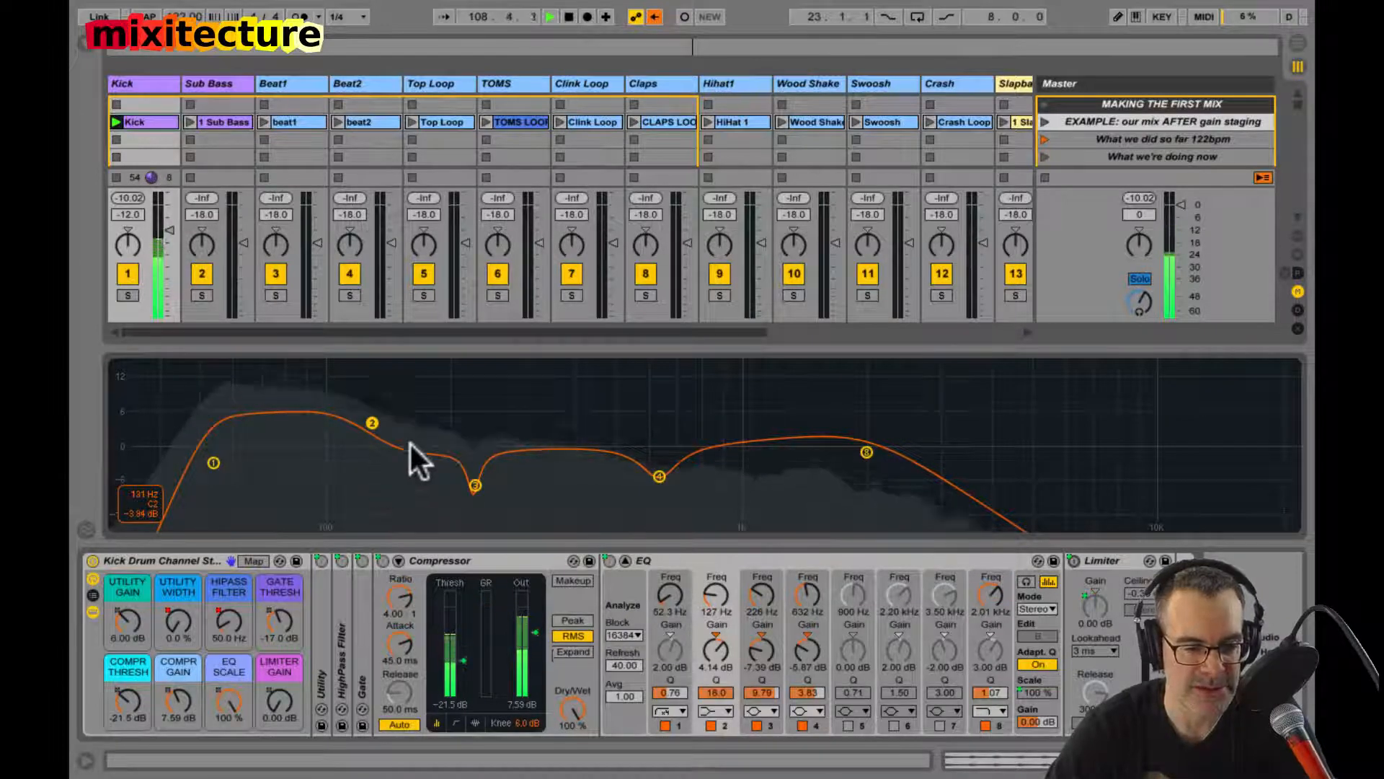
pyautogui.doubleClick(486, 408)
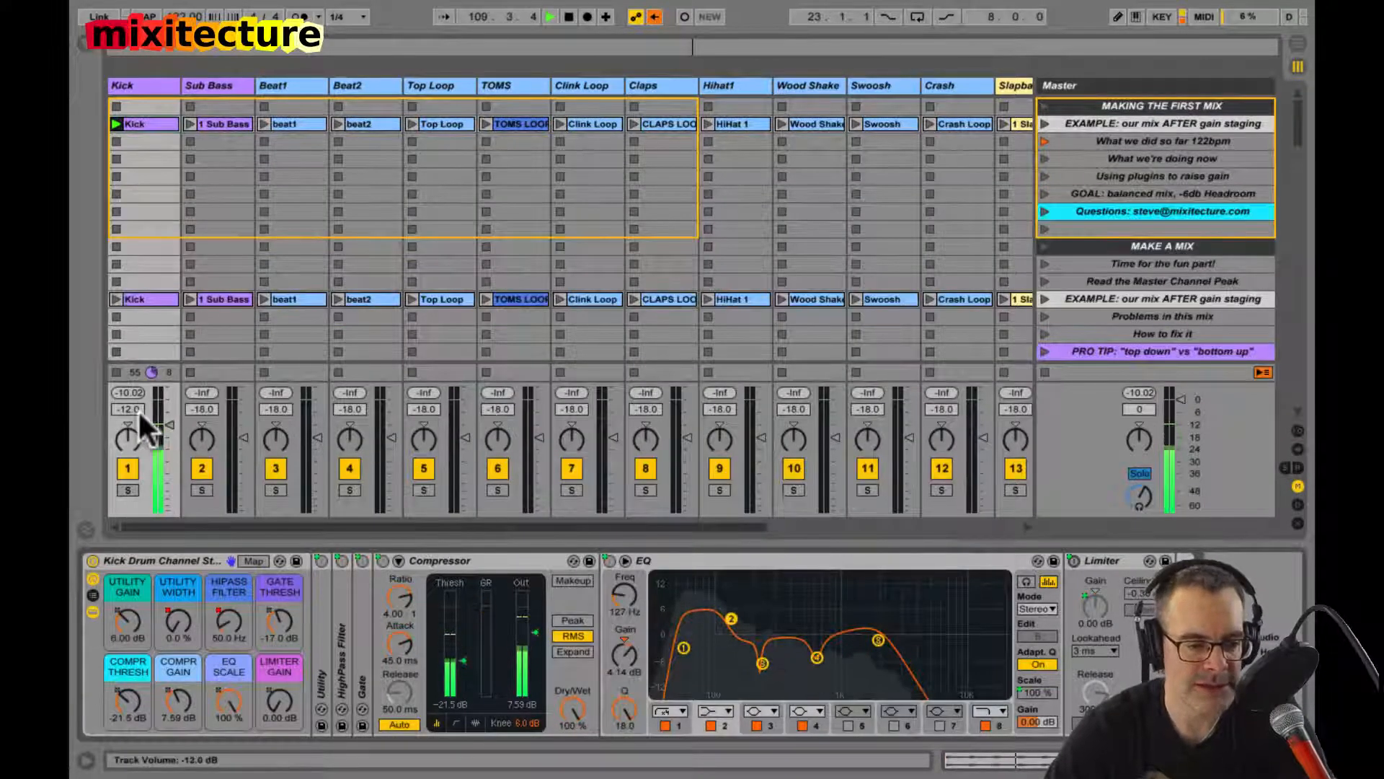
# Step: Reset the Kick track's peak level to compare the signal with the EQ scale at 0 % and 100 %
pyautogui.click(128, 392)
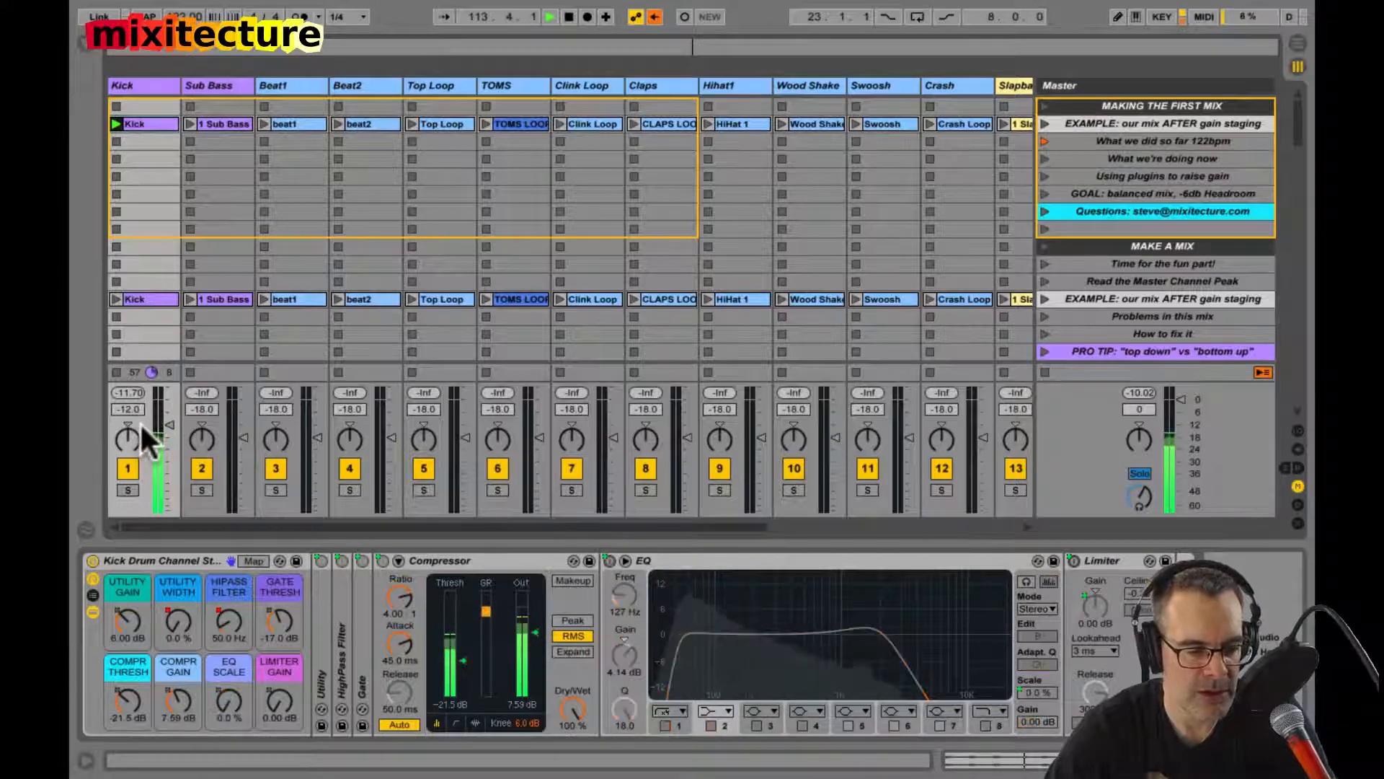
pyautogui.click(130, 394)
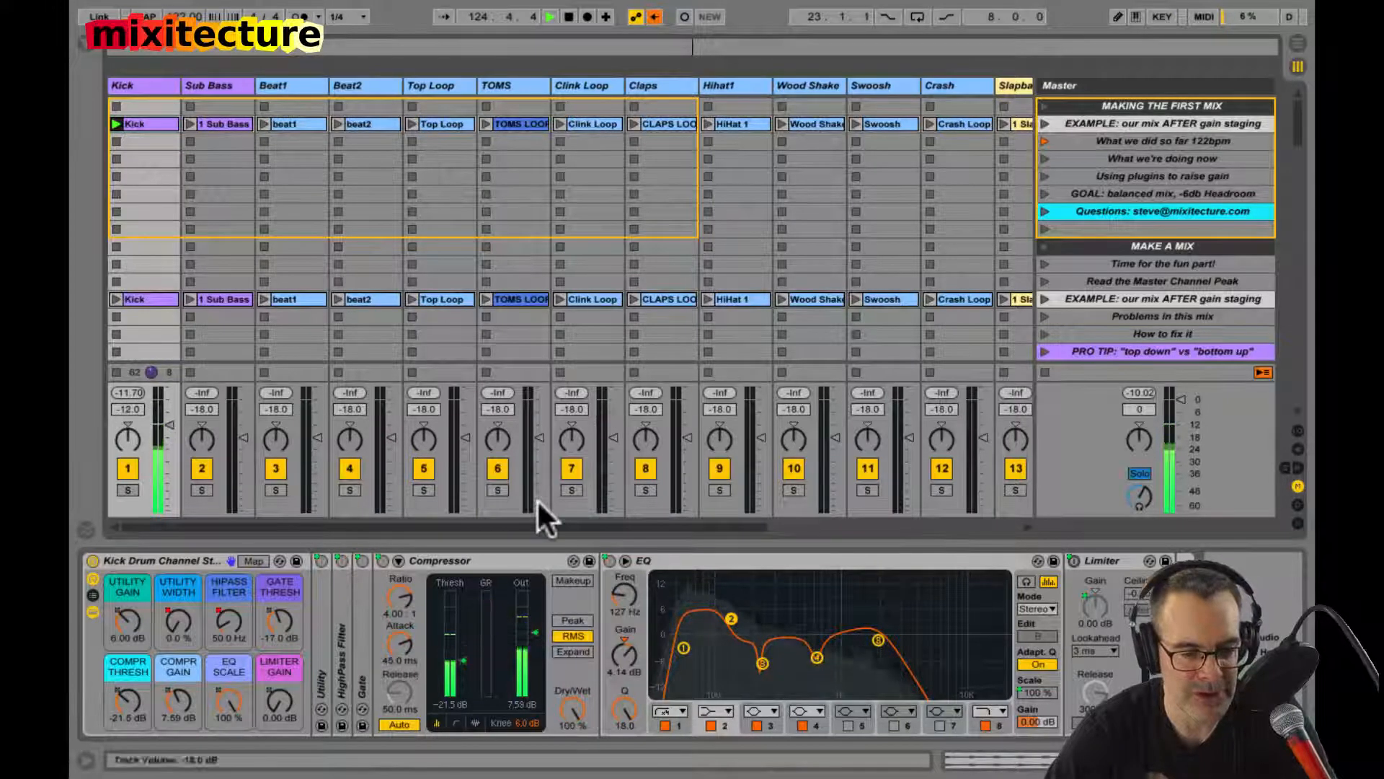
# Step: Enlarge the EQ display to examine the second band's gain, stop playback and collapse the display again
pyautogui.doubleClick(741, 585)
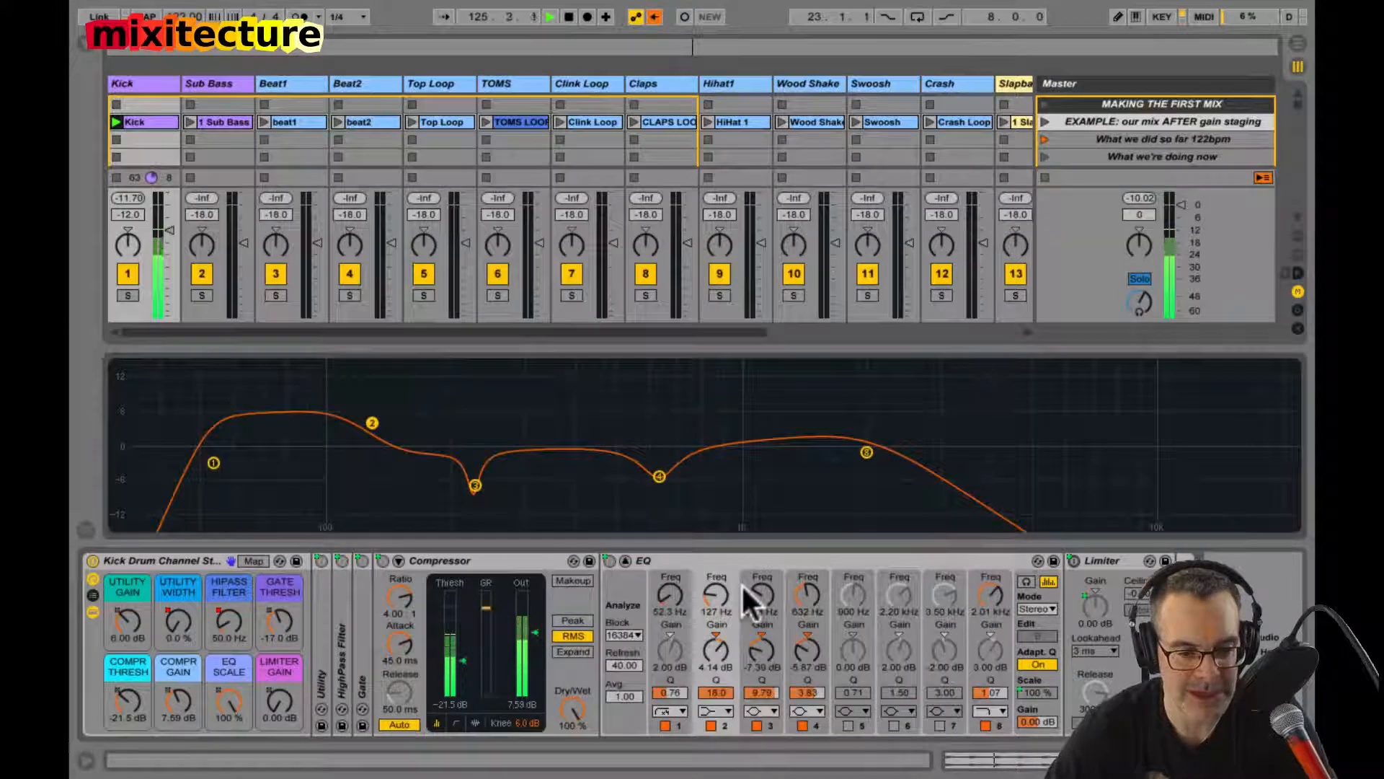
pyautogui.click(718, 653)
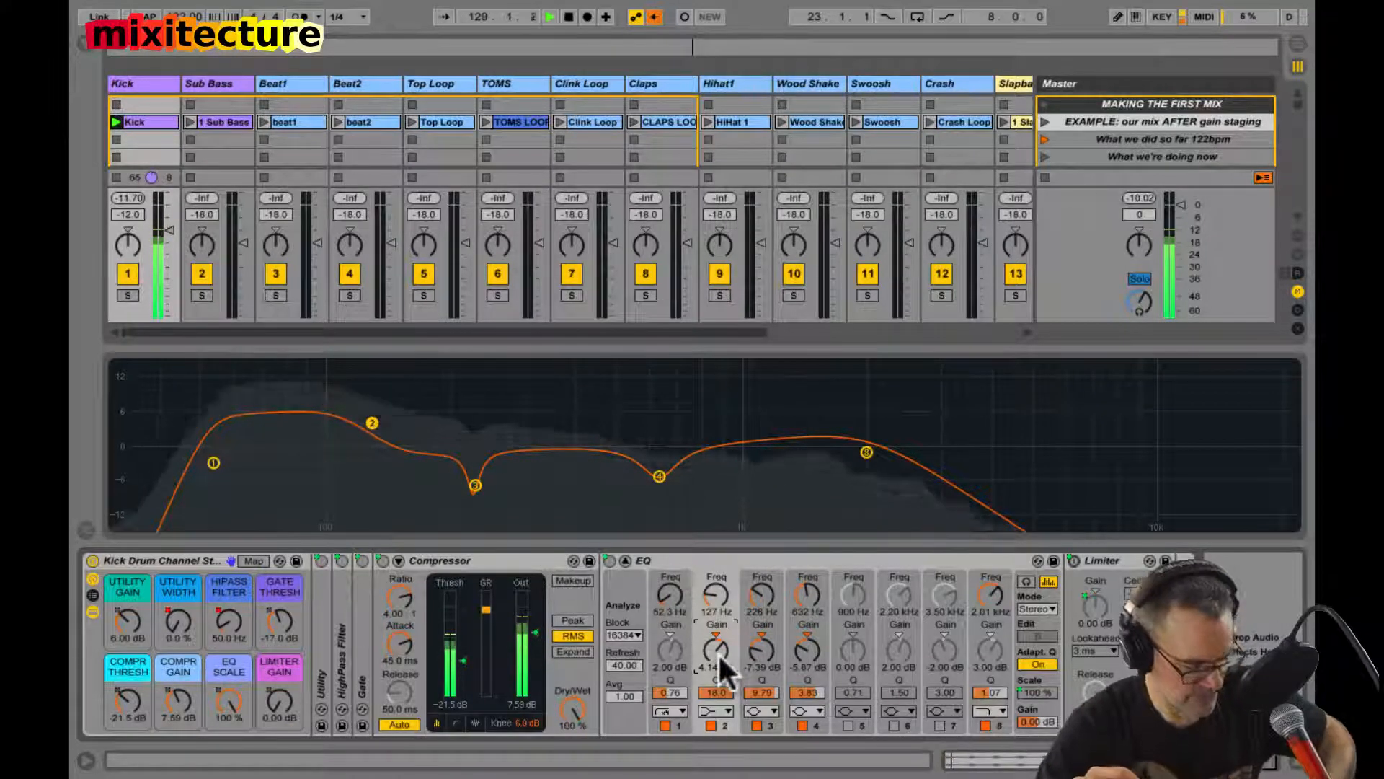
pyautogui.press('space')
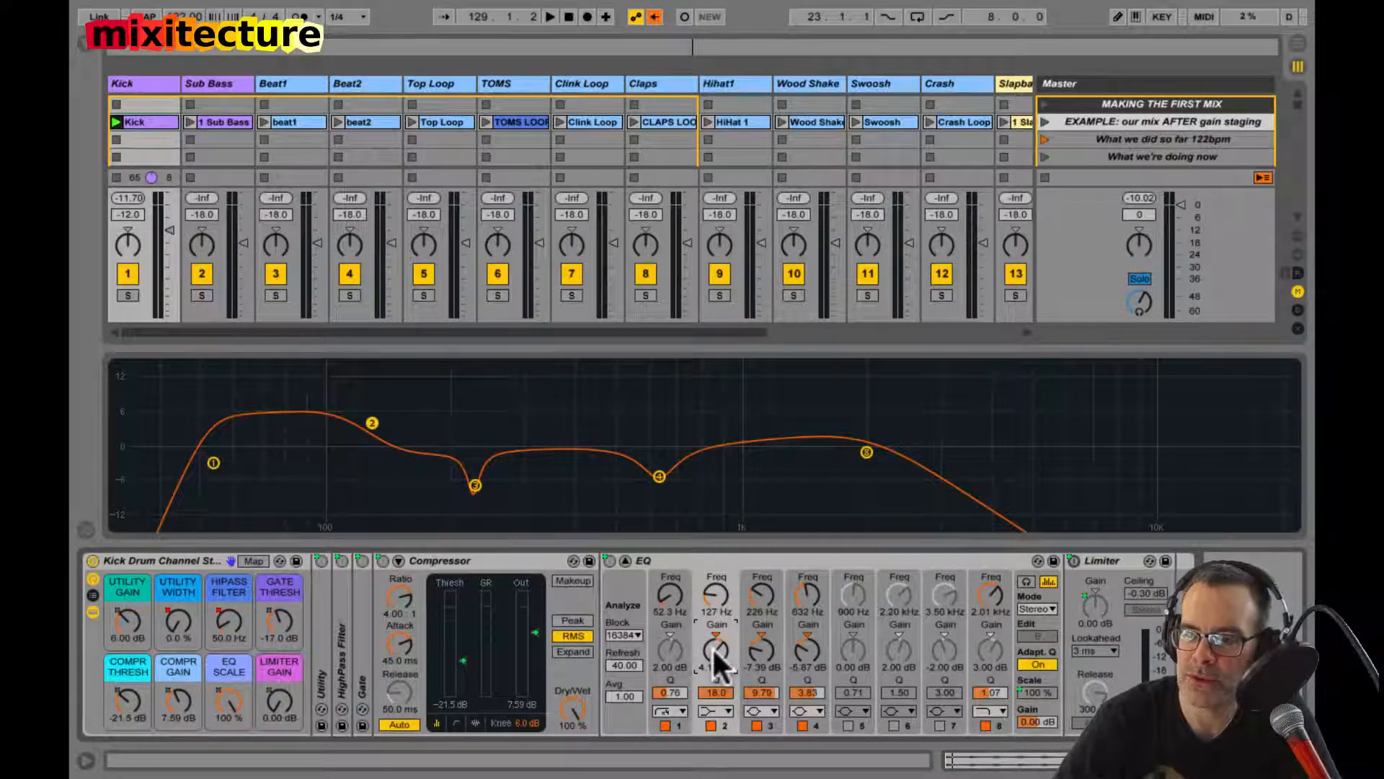
pyautogui.doubleClick(555, 413)
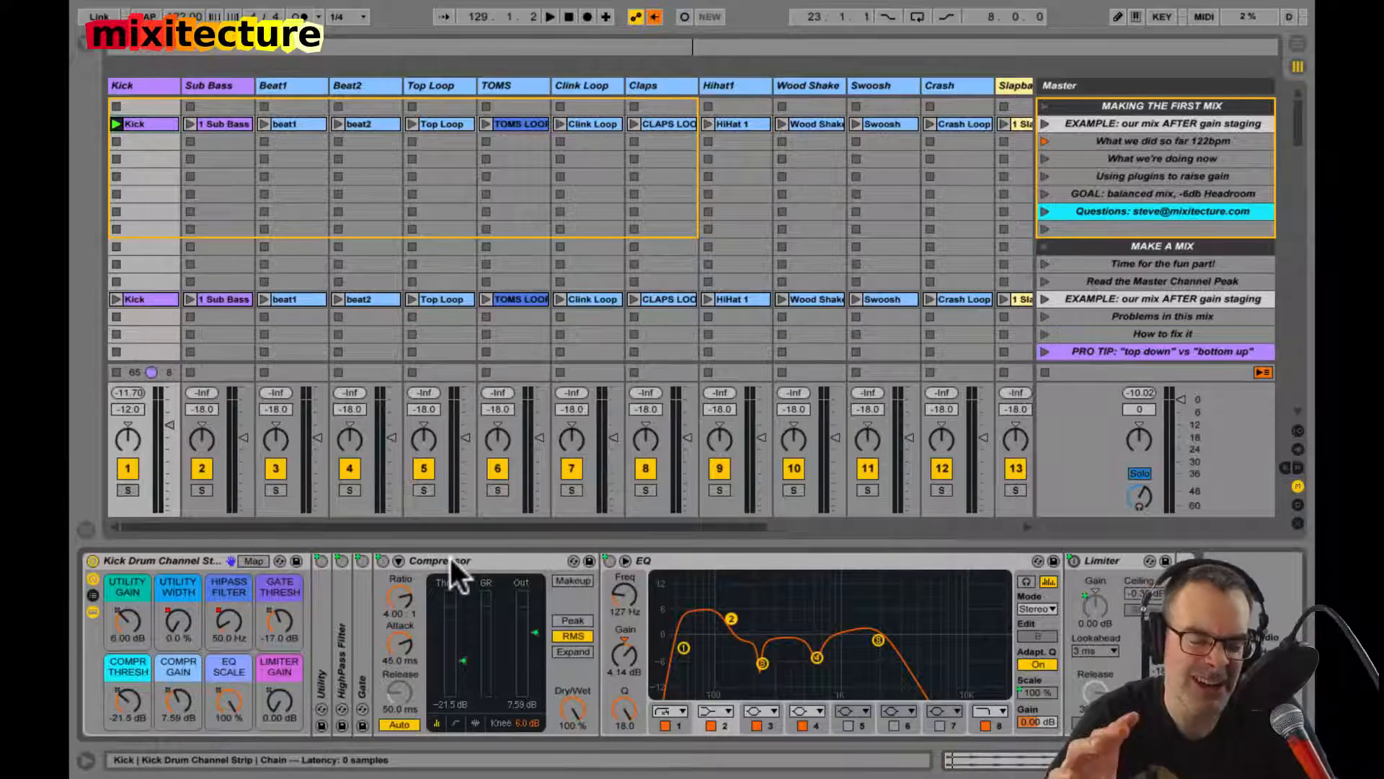
# Step: Start playback and fold the Compressor and EQ devices in the Kick rack
pyautogui.press('space')
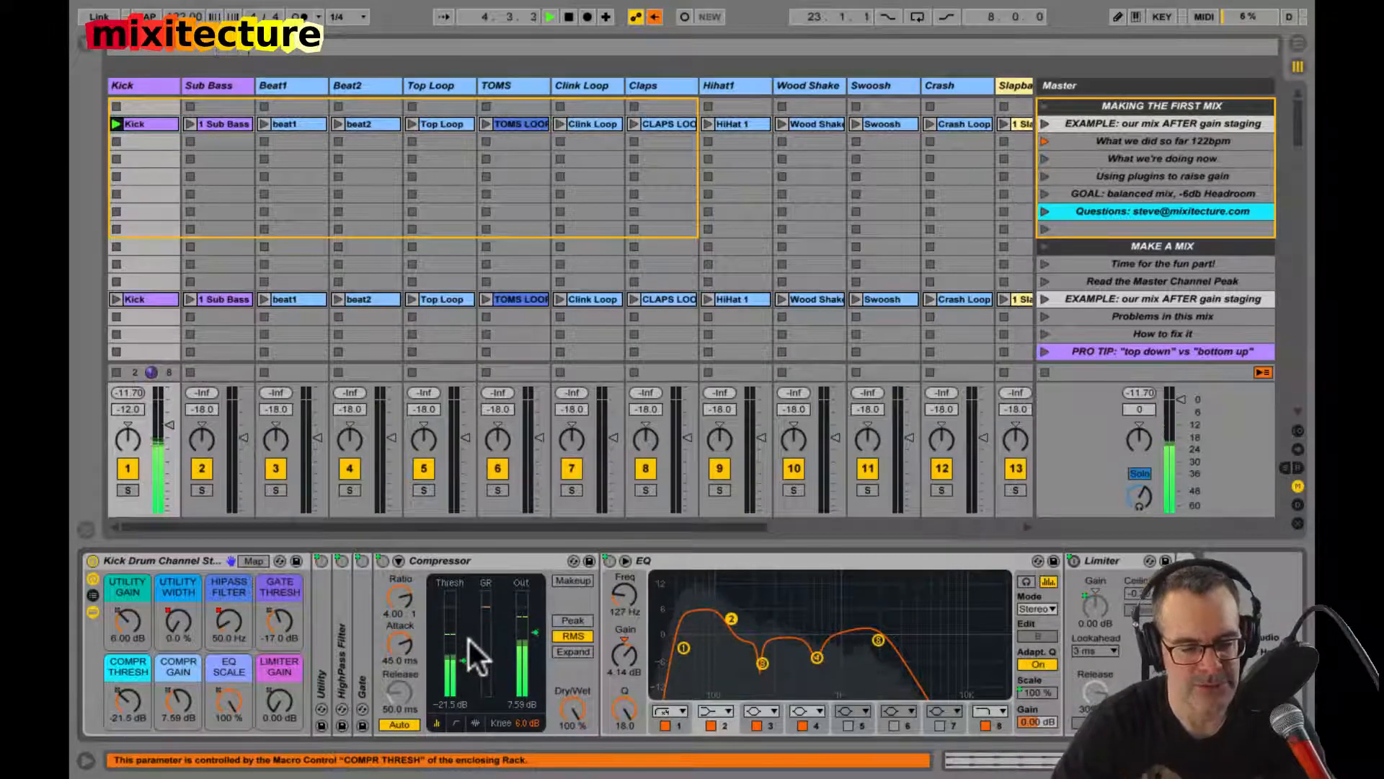
pyautogui.doubleClick(470, 564)
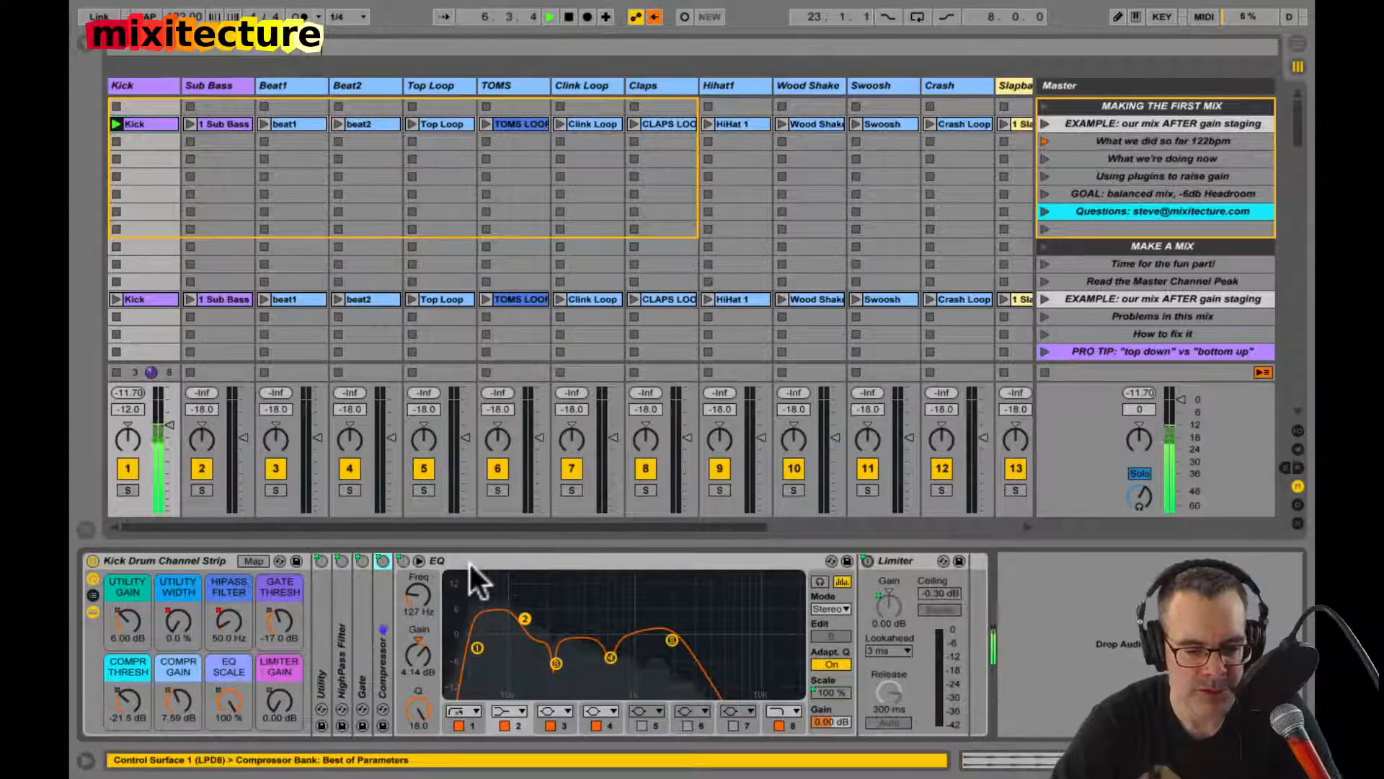
pyautogui.doubleClick(470, 563)
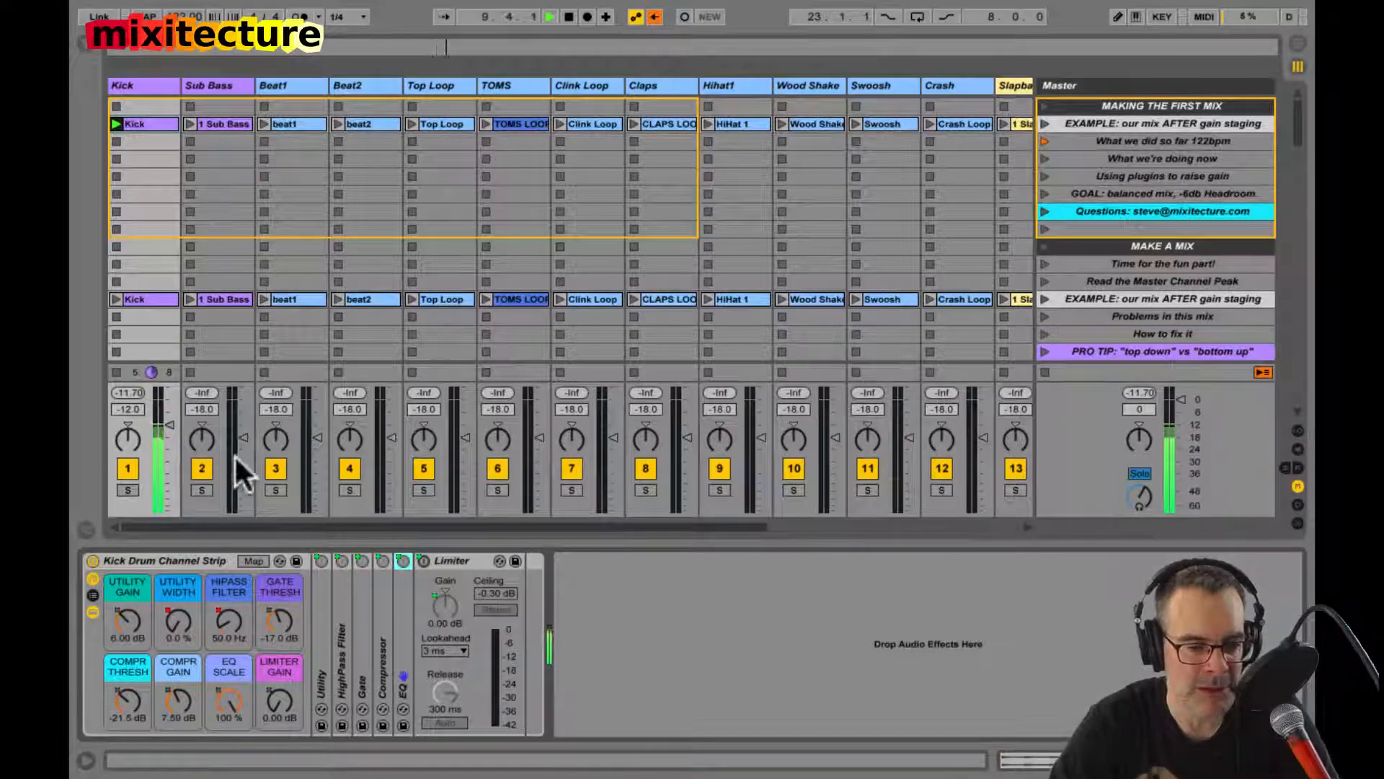
# Step: Try the Kick track's volume at 0 dB and at about -1.8 dB
pyautogui.click(124, 409)
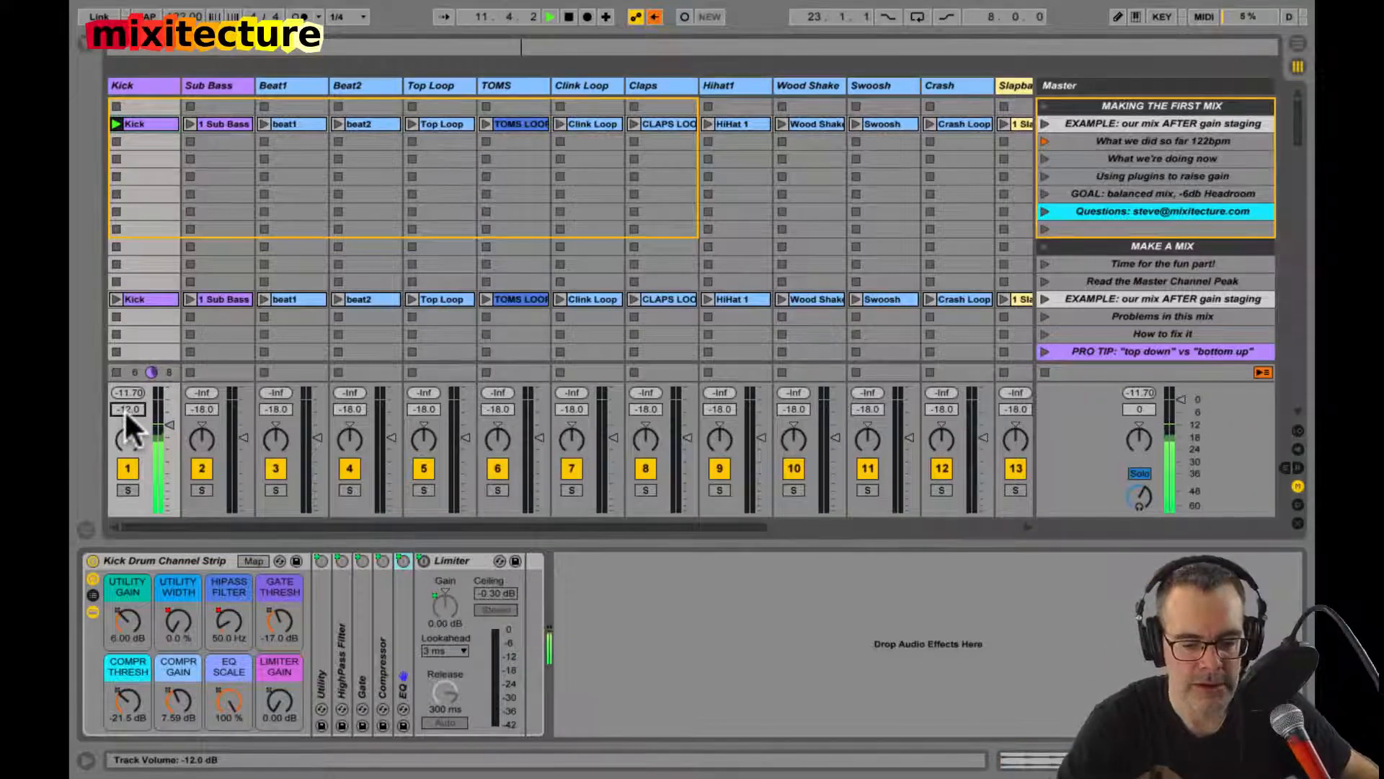
pyautogui.write('0')
pyautogui.press('Return')
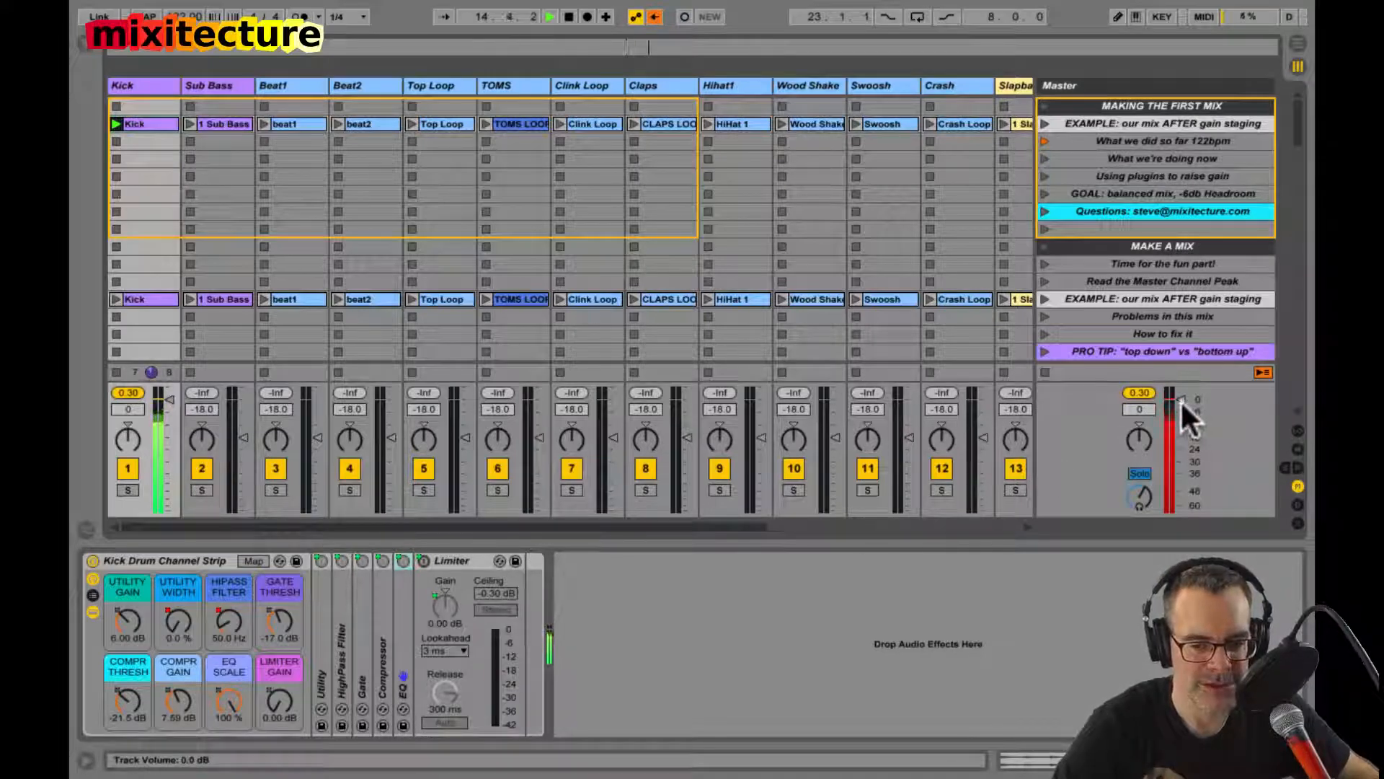
pyautogui.moveTo(136, 406); pyautogui.dragTo(132, 402)
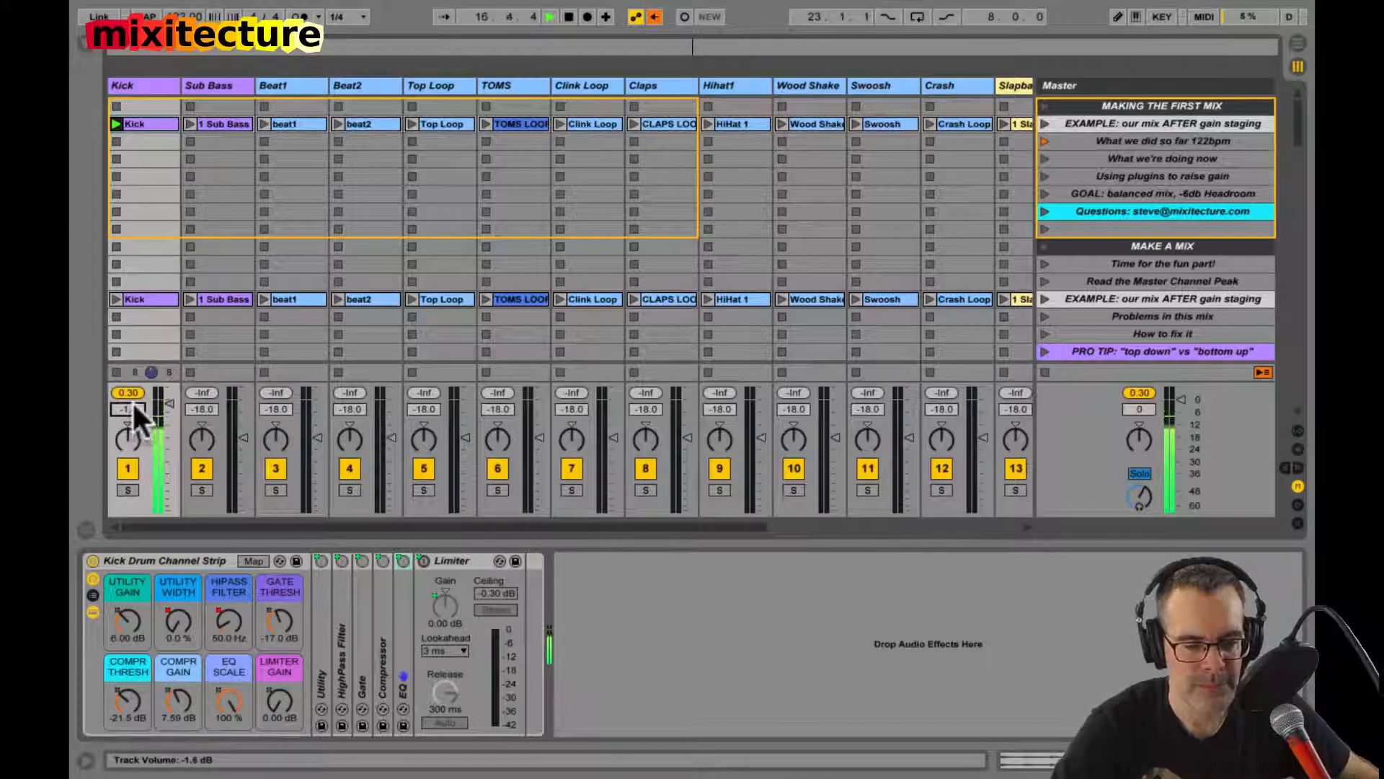
# Step: Activate the limiter on the Master track and set the Kick track's volume to 0 dB
pyautogui.click(1117, 79)
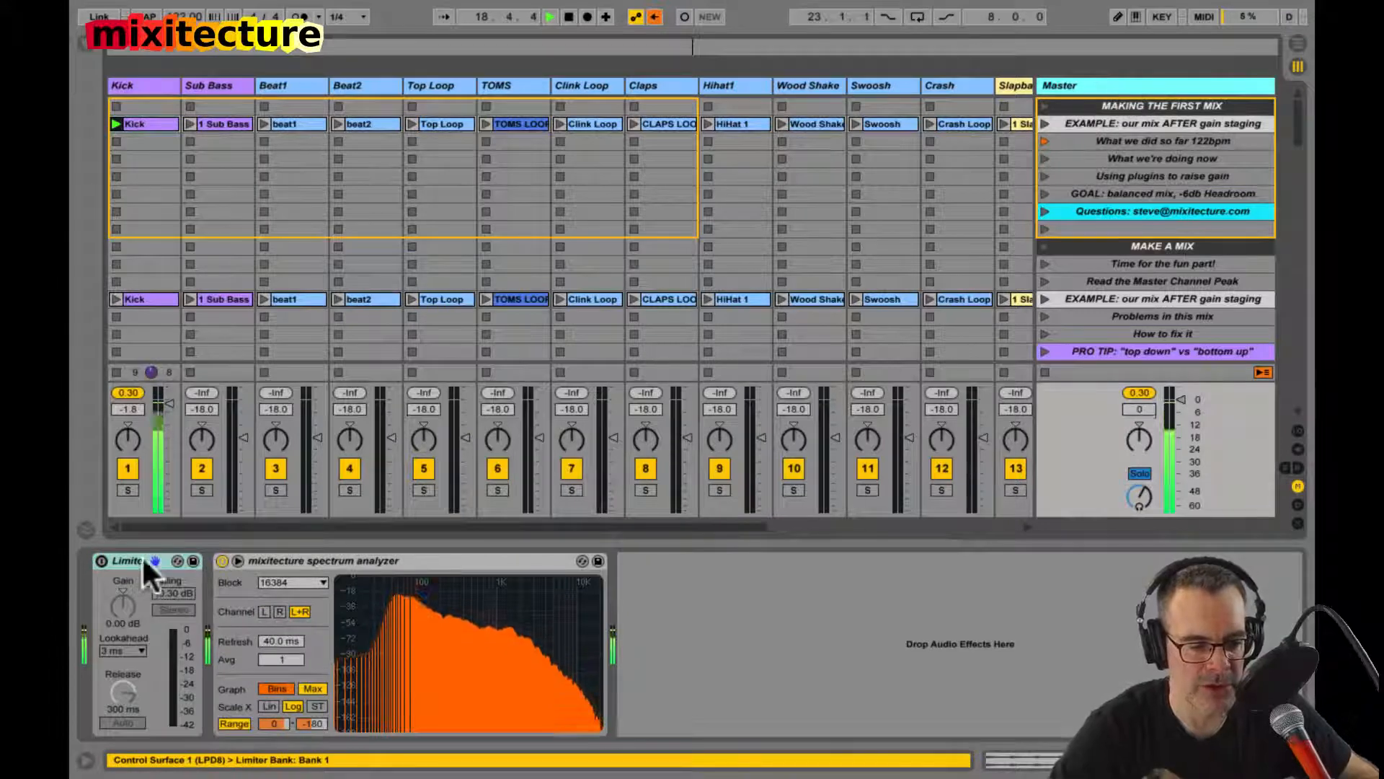
pyautogui.click(99, 561)
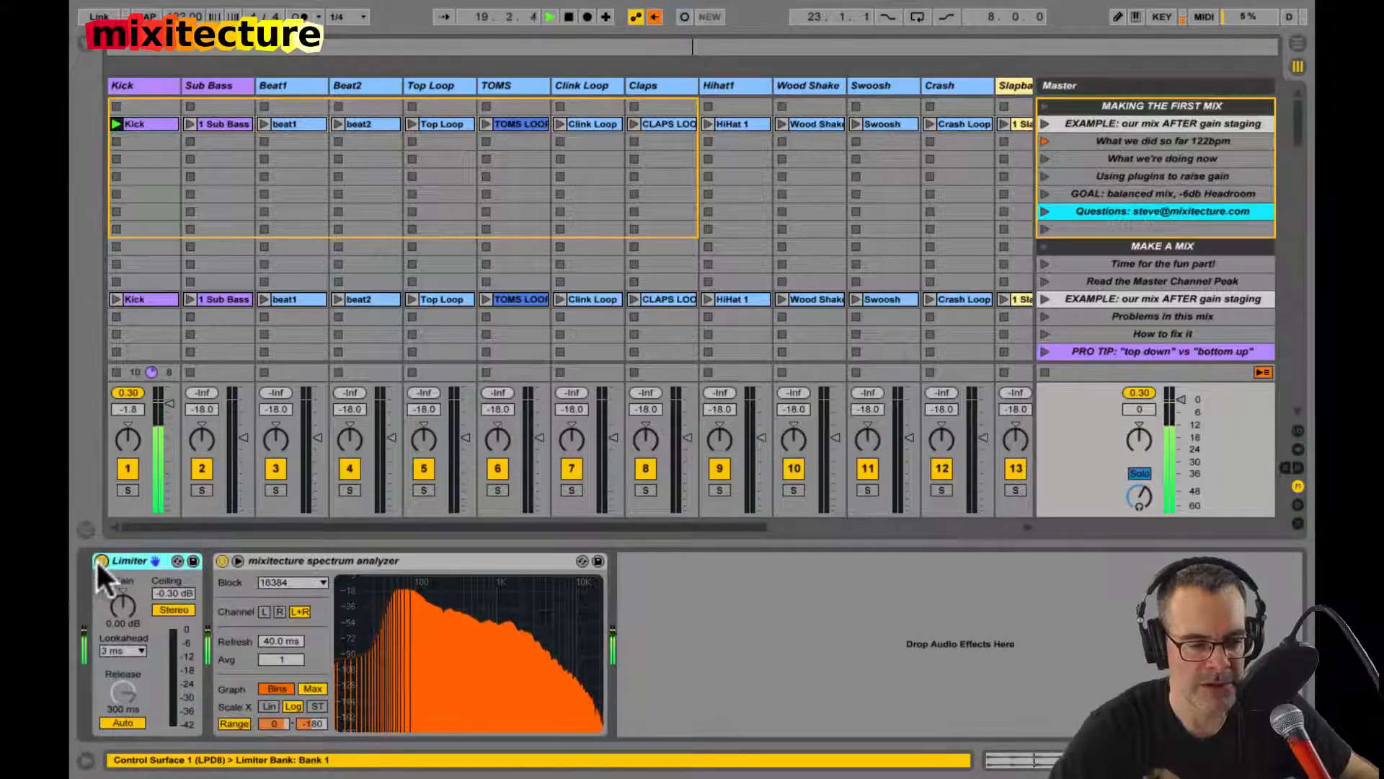
pyautogui.click(157, 86)
pyautogui.click(124, 406)
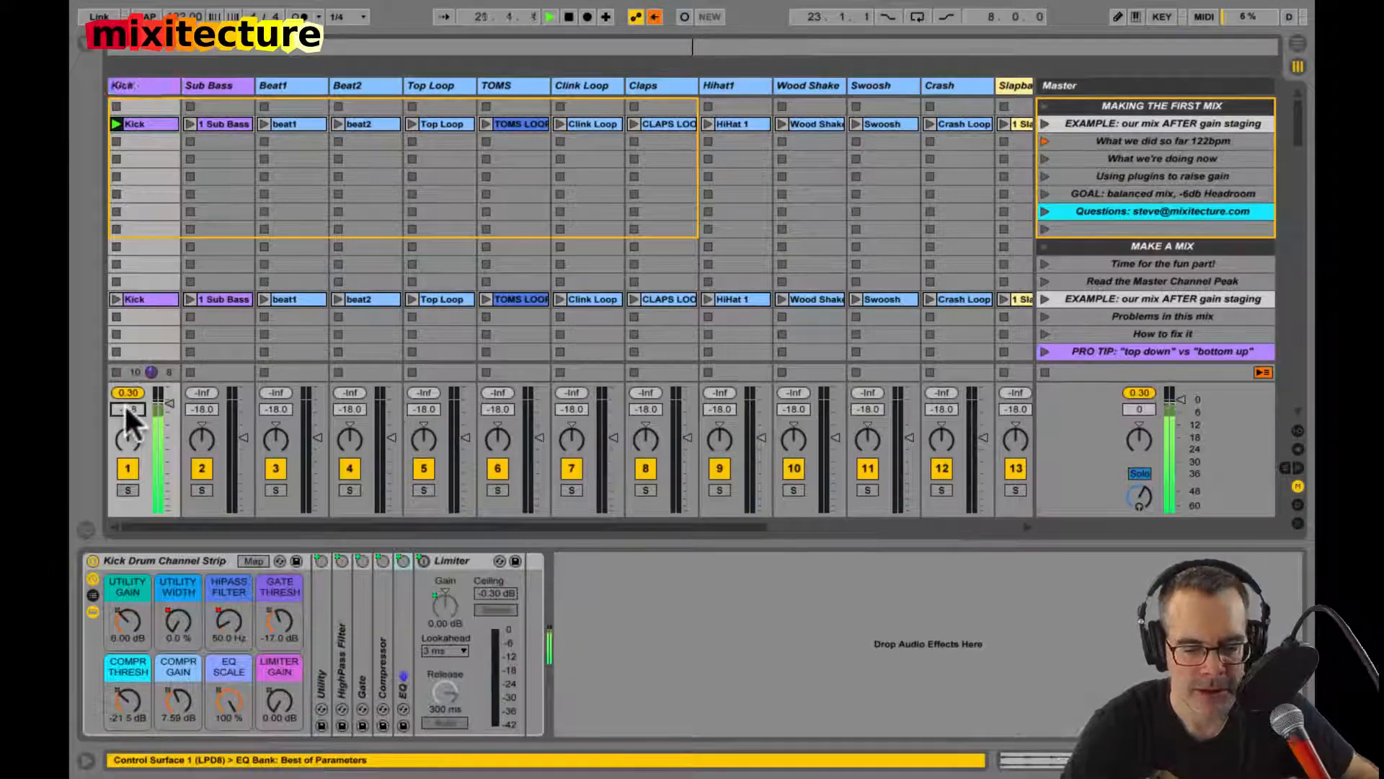
pyautogui.write('0')
pyautogui.press('Return')
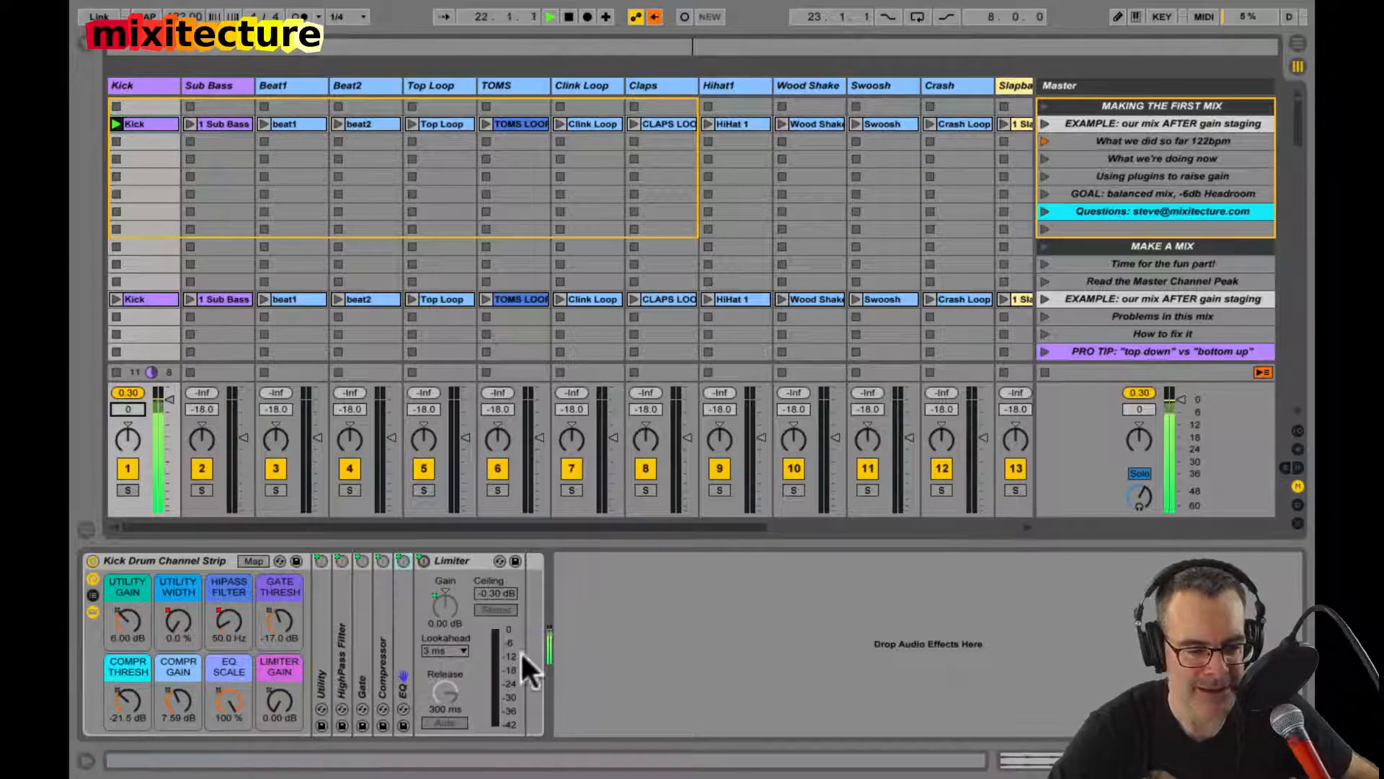
# Step: Activate the Kick rack's limiter with its gain macro at 0.66 dB and reset the Kick track's peak level
pyautogui.click(554, 630)
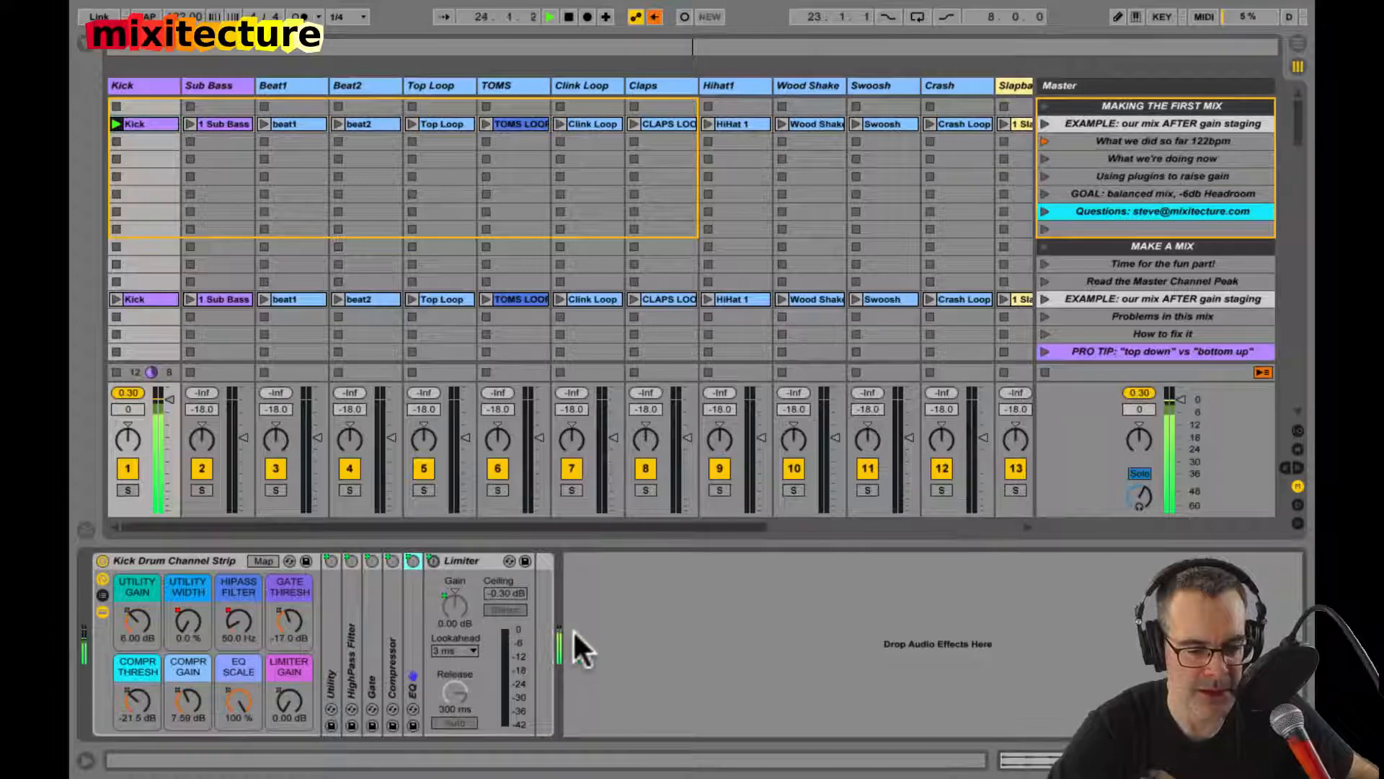
pyautogui.click(126, 408)
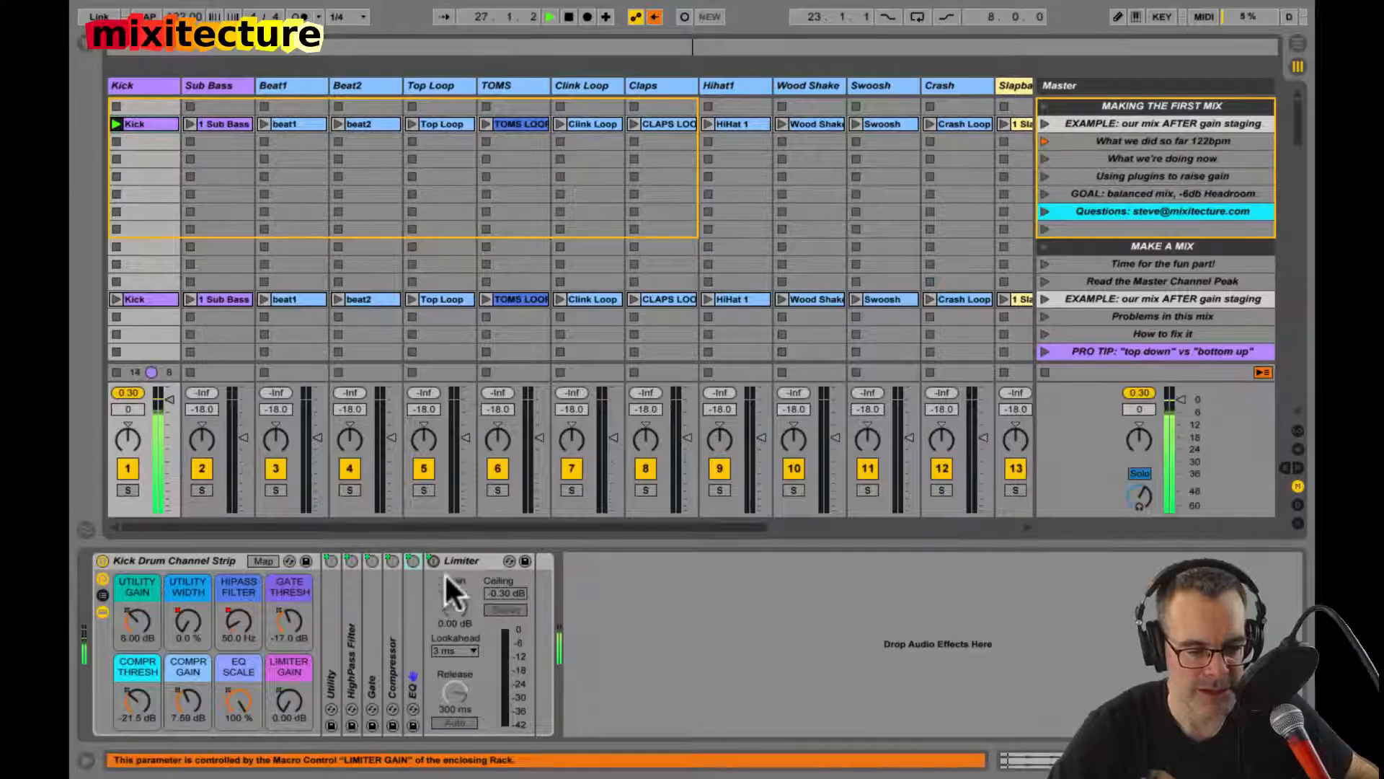
pyautogui.moveTo(292, 698); pyautogui.dragTo(292, 695)
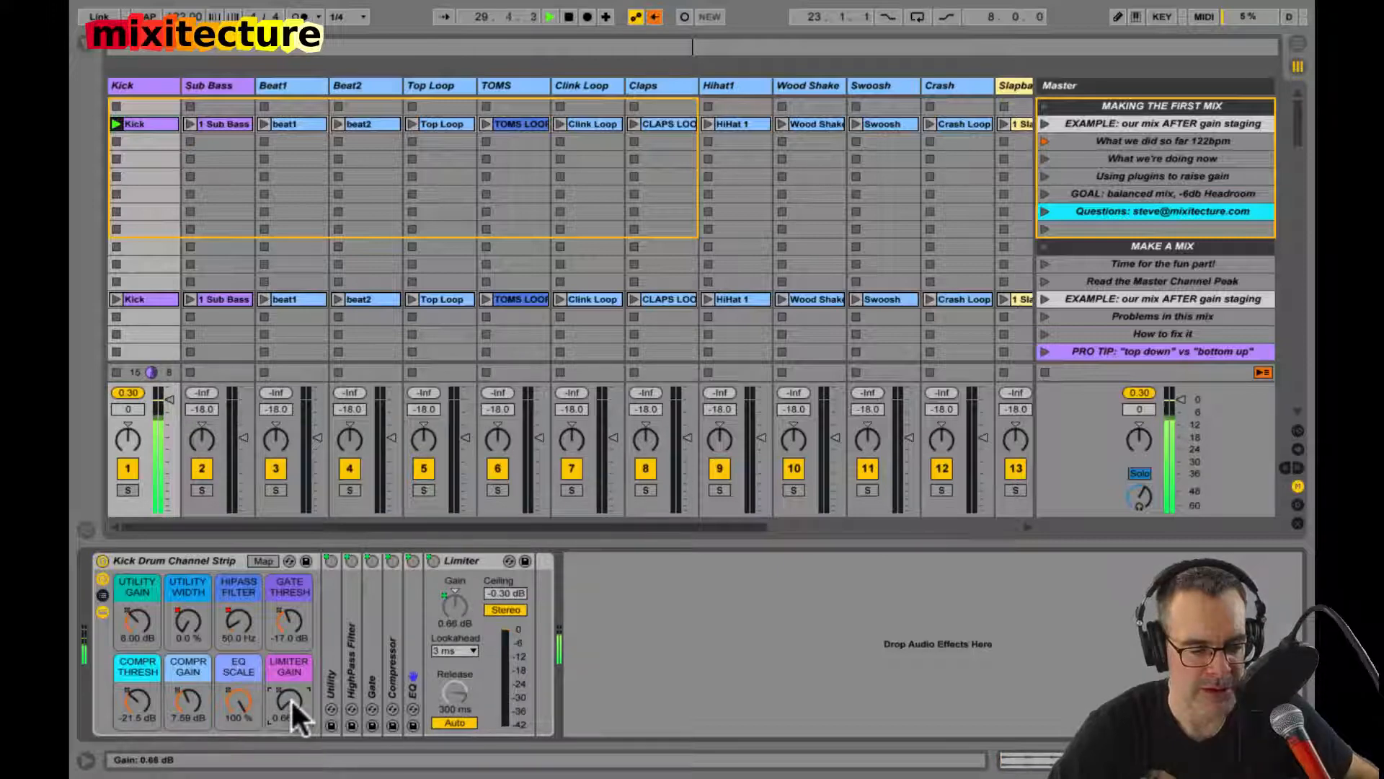
pyautogui.click(134, 394)
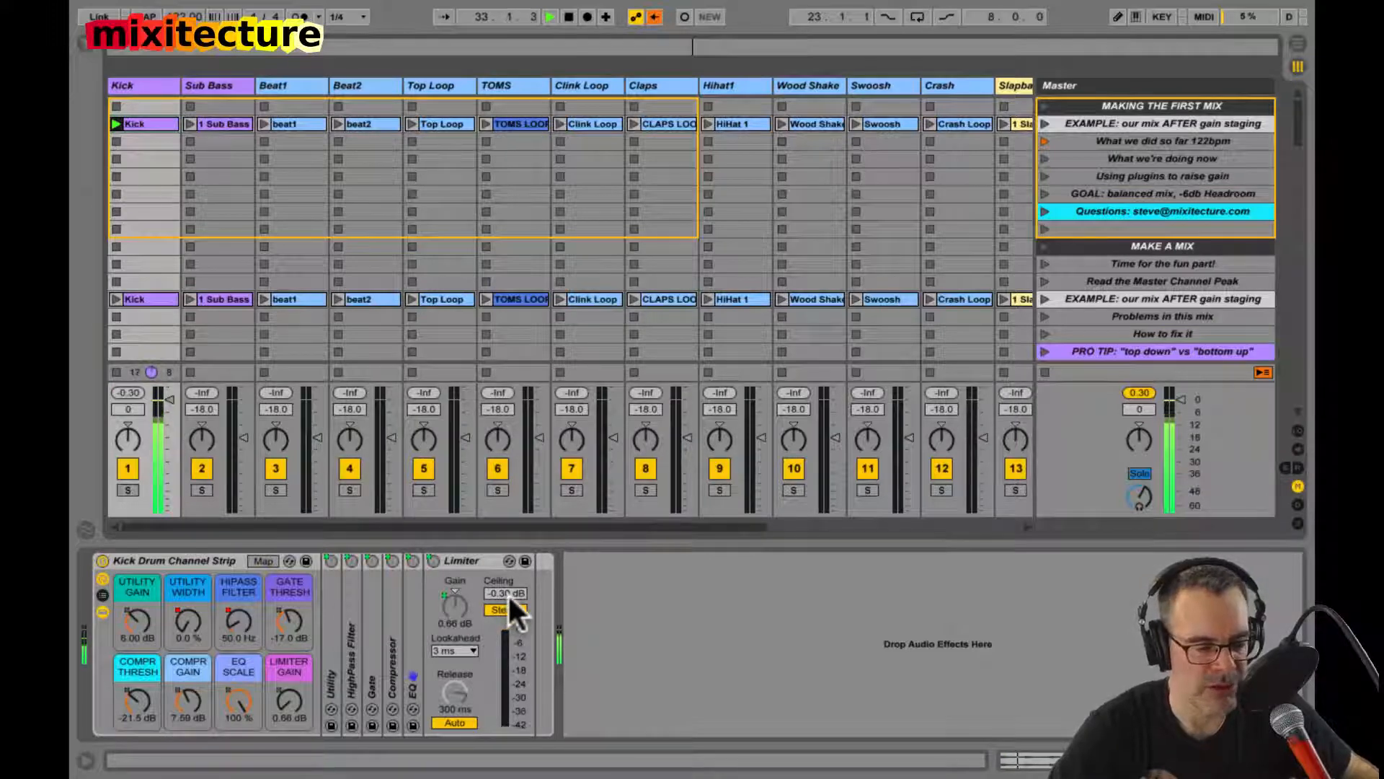
# Step: Stop playback and compare the Kick fader at -10 dB and 0 dB
pyautogui.click(127, 408)
pyautogui.press('space')
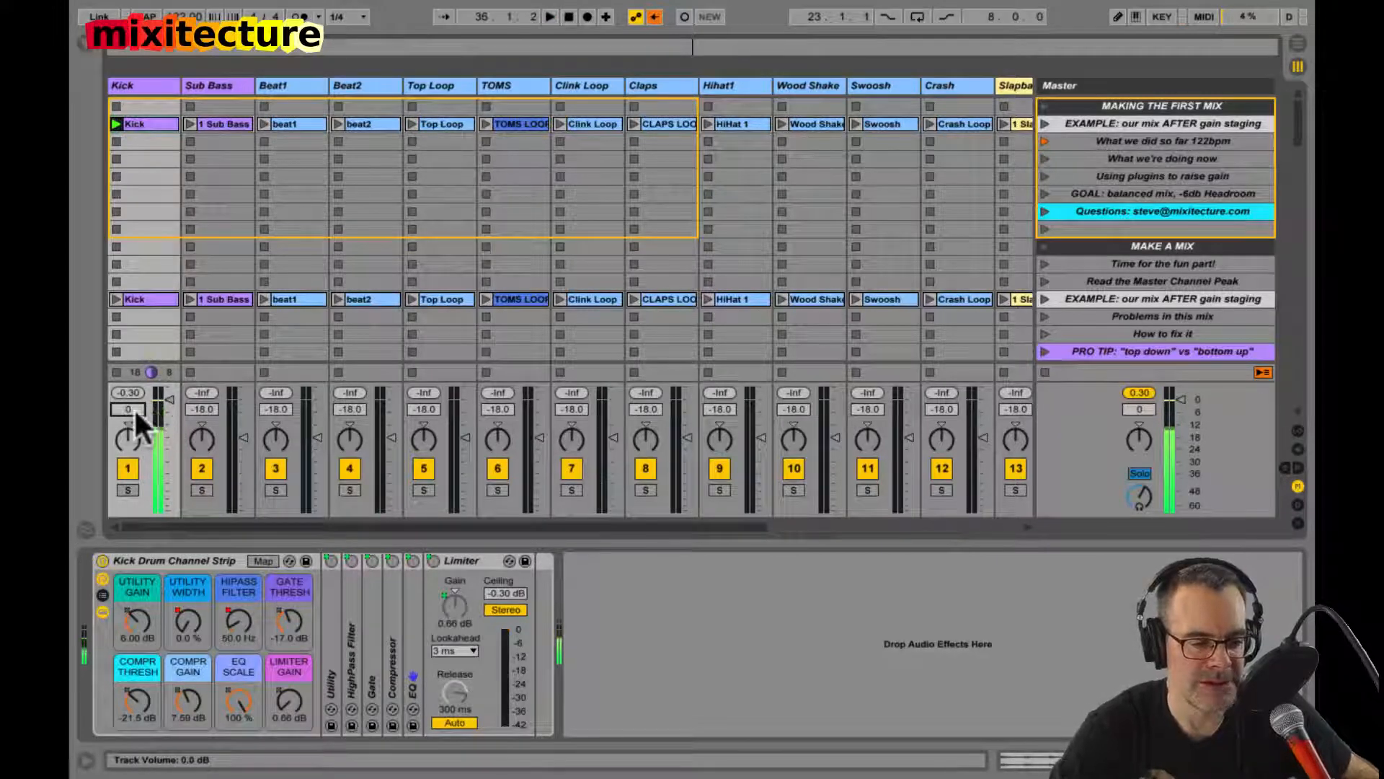
pyautogui.moveTo(165, 410)
pyautogui.mouseDown()
pyautogui.moveTo(162, 392)
pyautogui.moveTo(165, 409)
pyautogui.mouseUp()
pyautogui.click(132, 412)
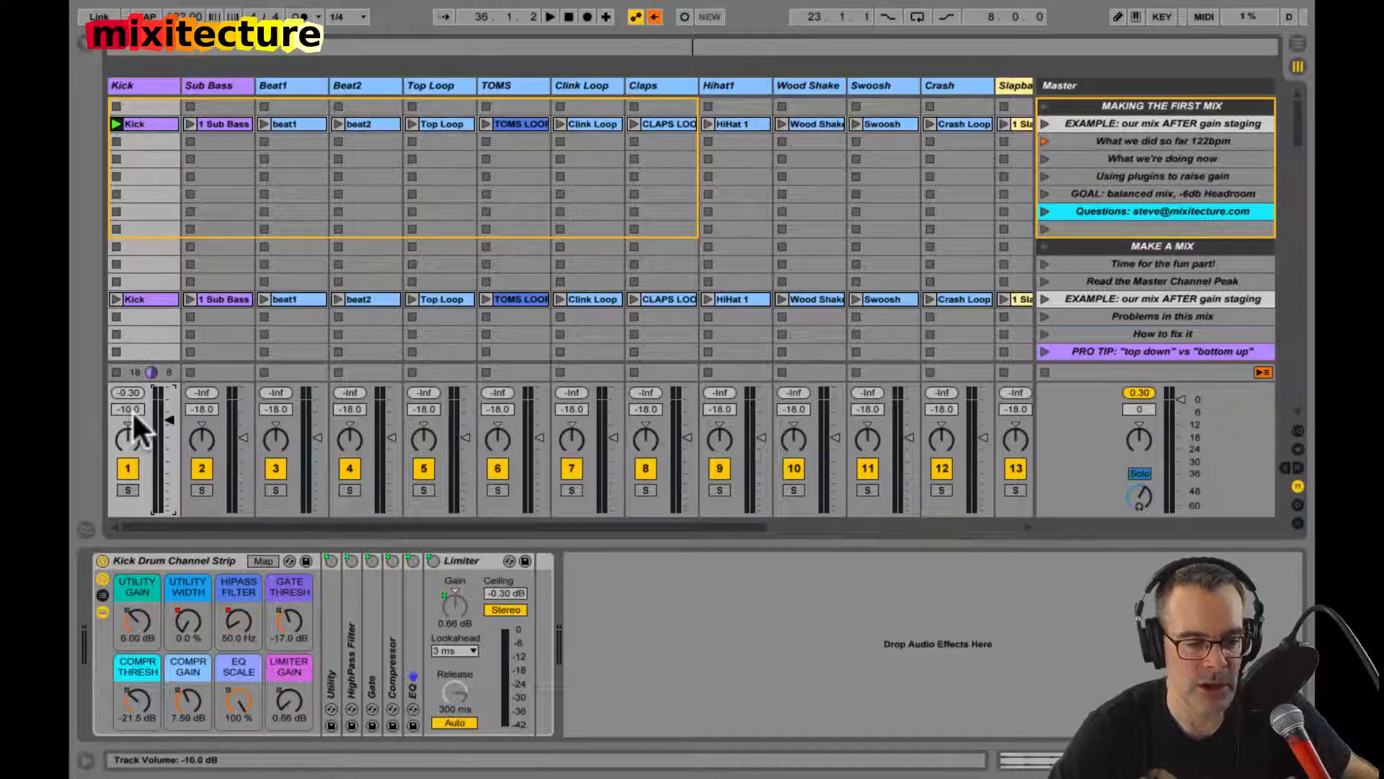
pyautogui.write('0')
pyautogui.press('Return')
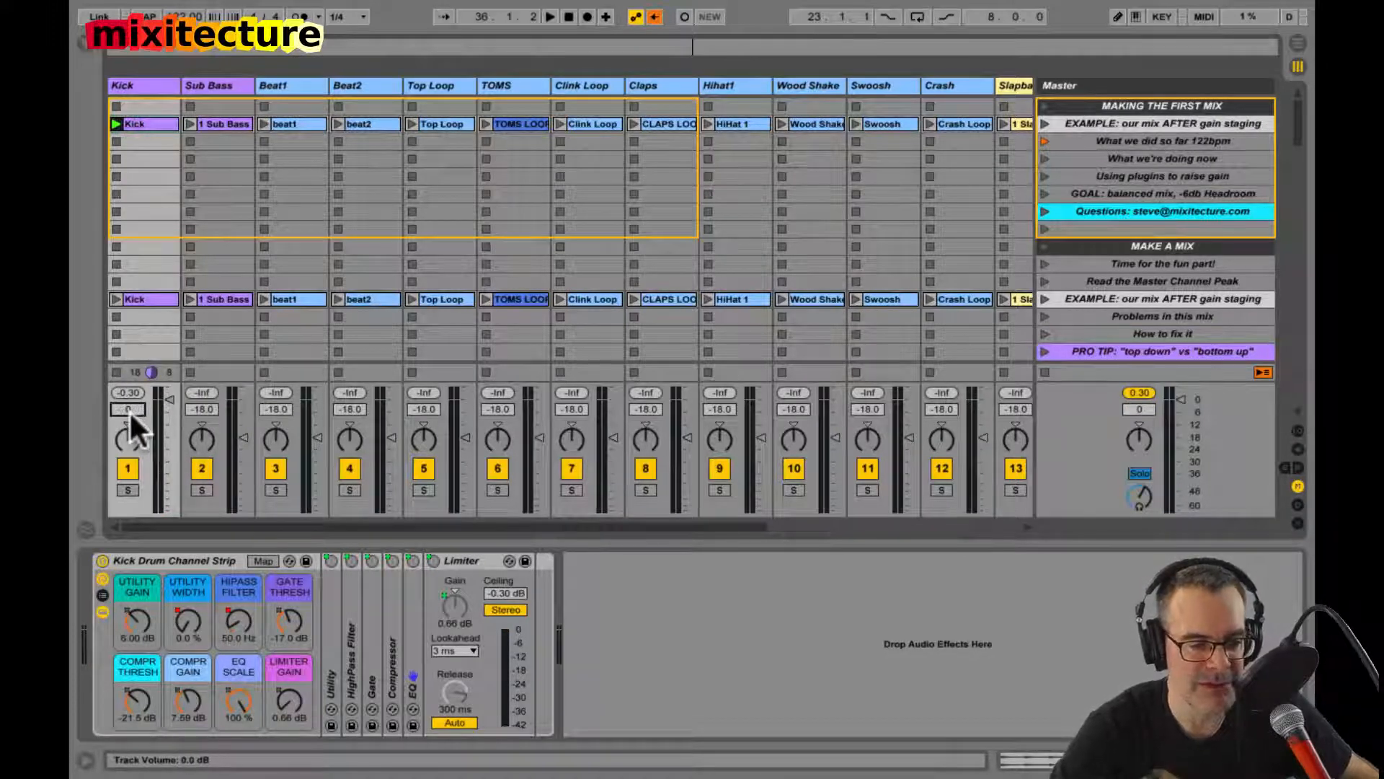
# Step: Sweep the Kick fader between -inf and about 1.4 dB to compare its travel, resetting it to 0 dB along the way
pyautogui.moveTo(150, 398); pyautogui.dragTo(168, 508)
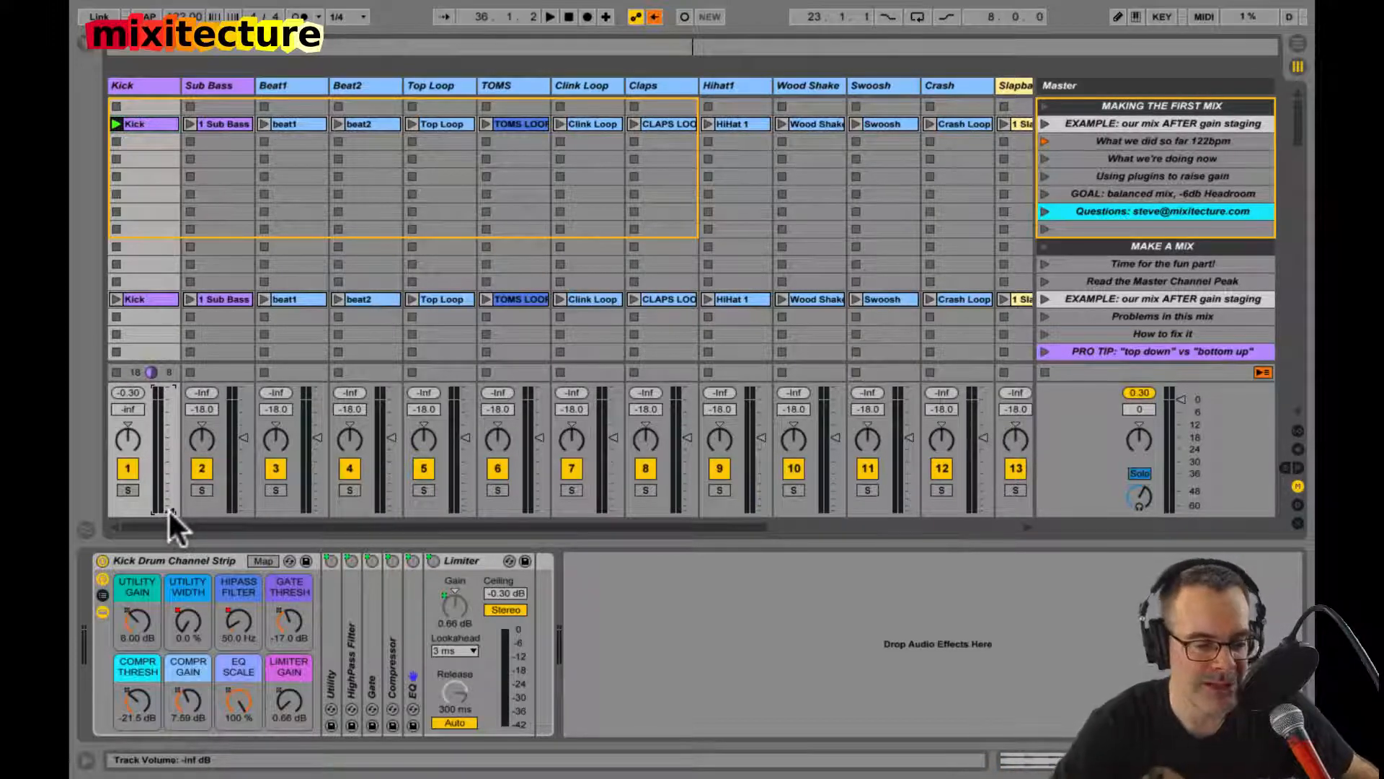
pyautogui.moveTo(168, 508); pyautogui.dragTo(119, 408)
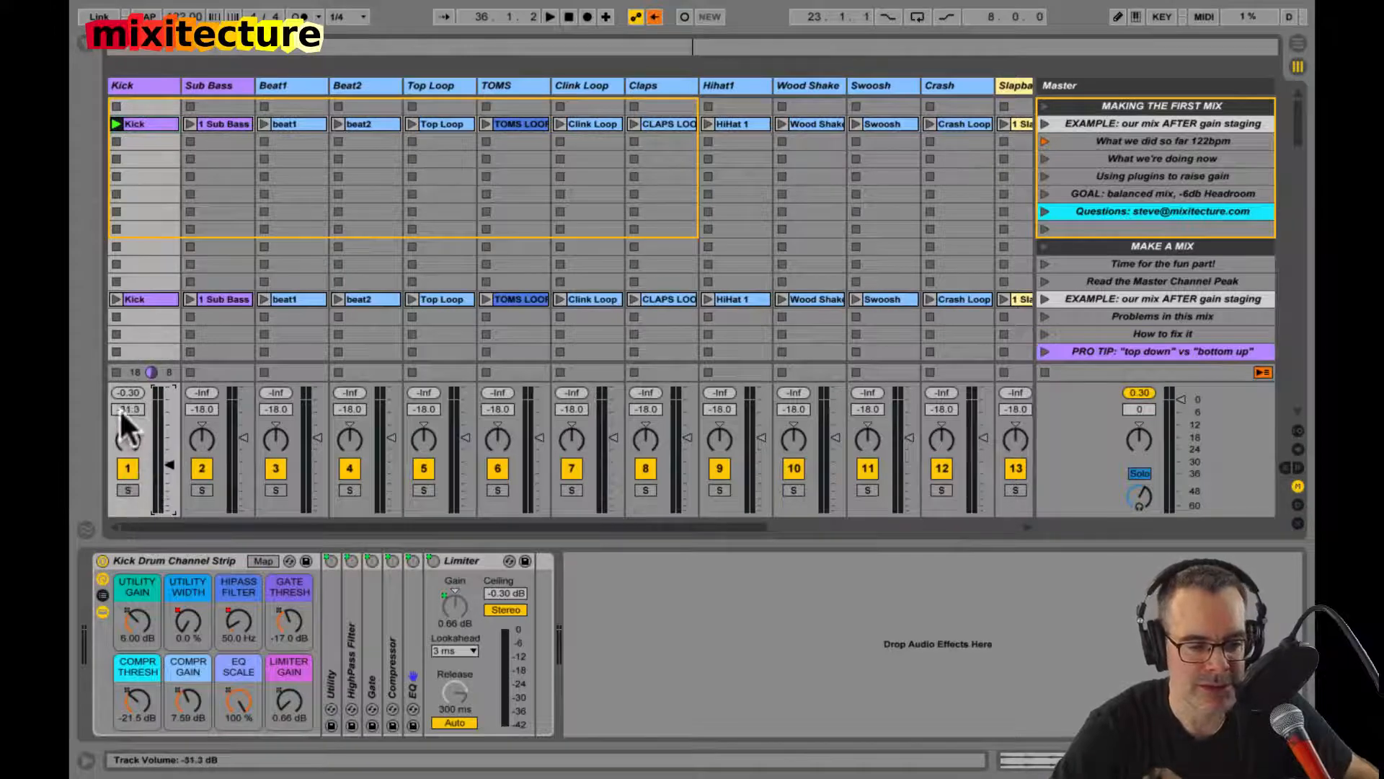
pyautogui.press('Delete')
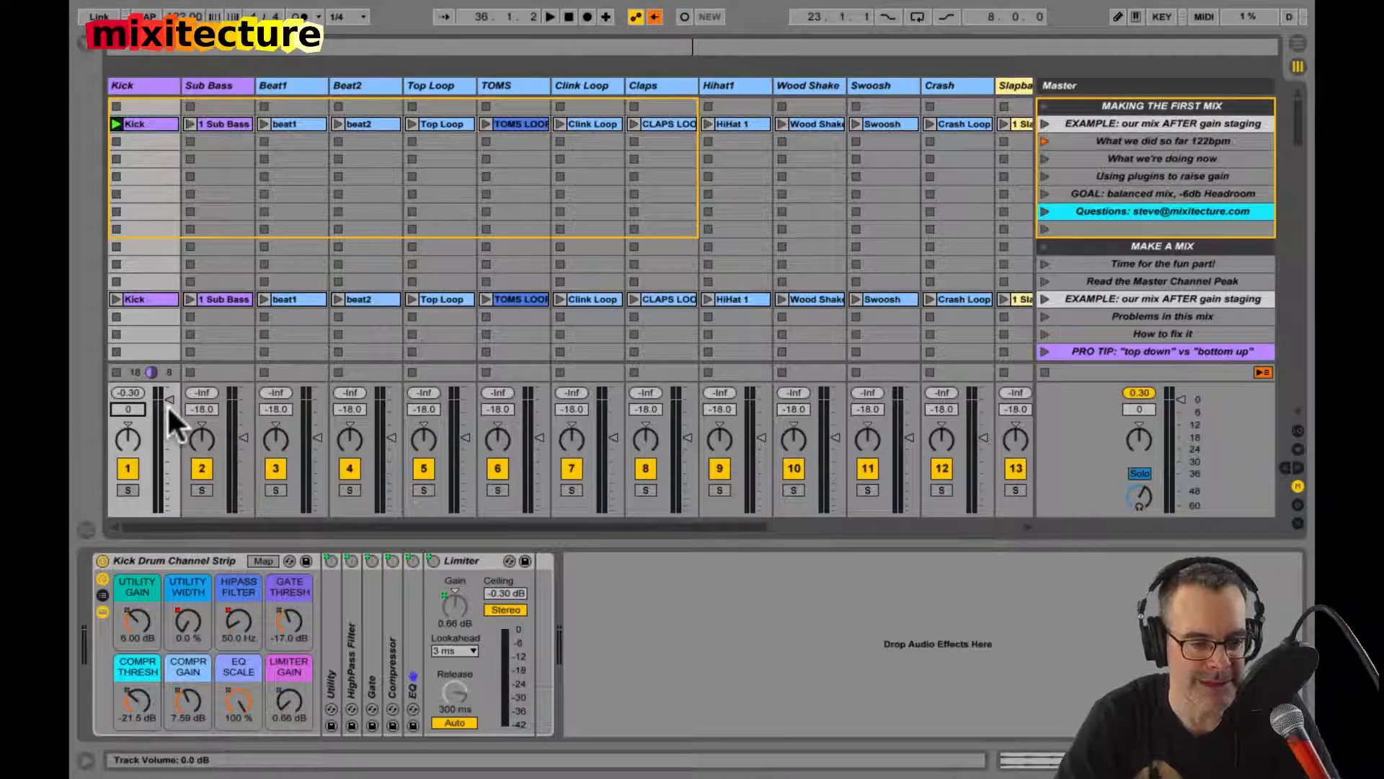
pyautogui.moveTo(166, 404); pyautogui.dragTo(160, 453)
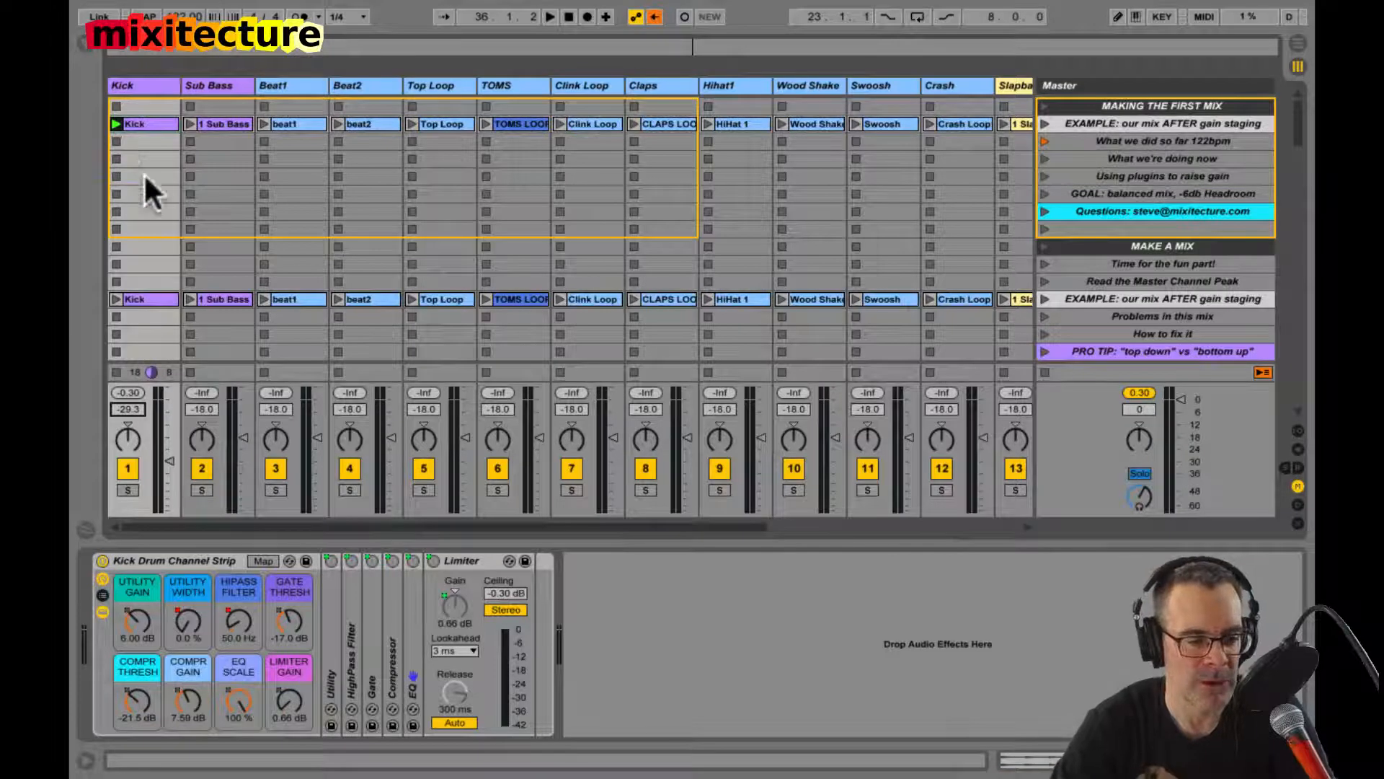
pyautogui.moveTo(163, 456); pyautogui.dragTo(163, 448)
# Step: Set the Kick track's volume to -12 dB
pyautogui.click(126, 409)
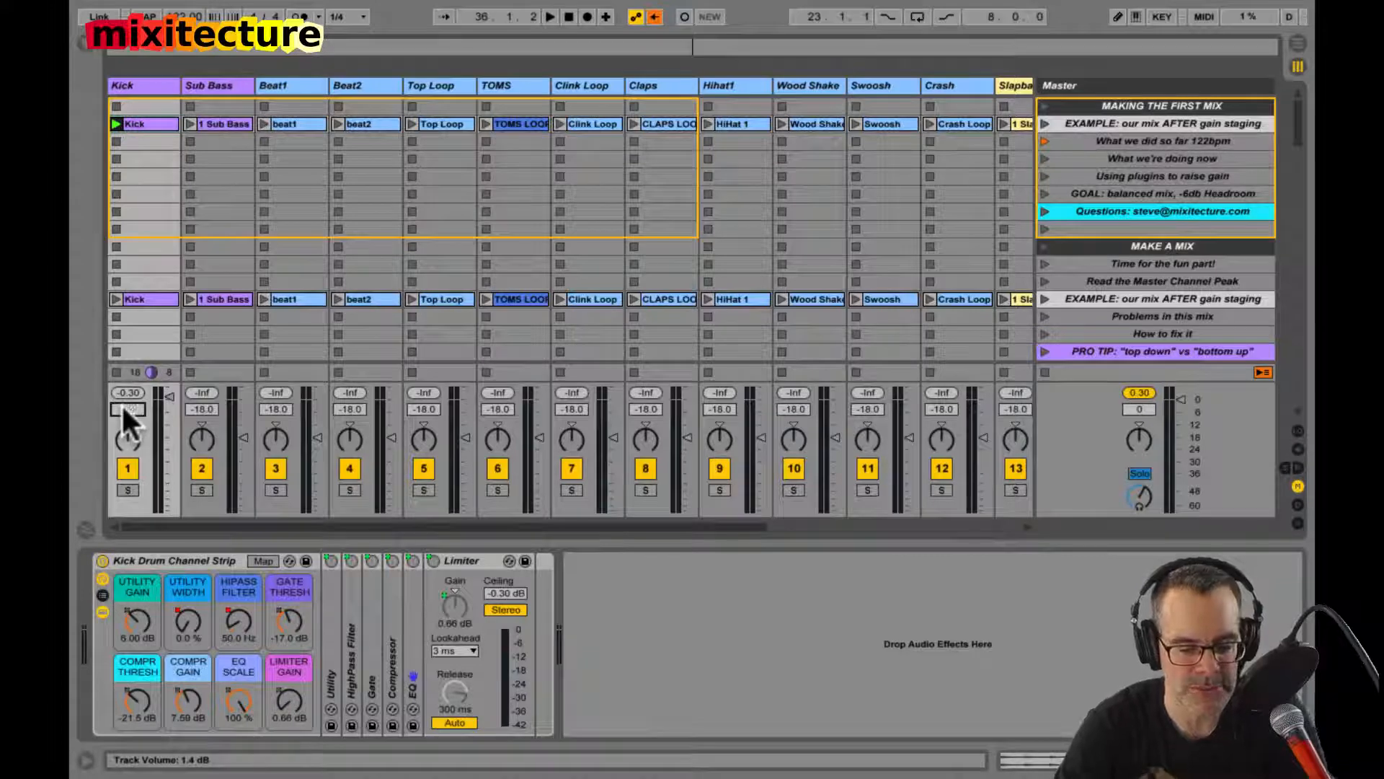
pyautogui.write('-12')
pyautogui.press('Return')
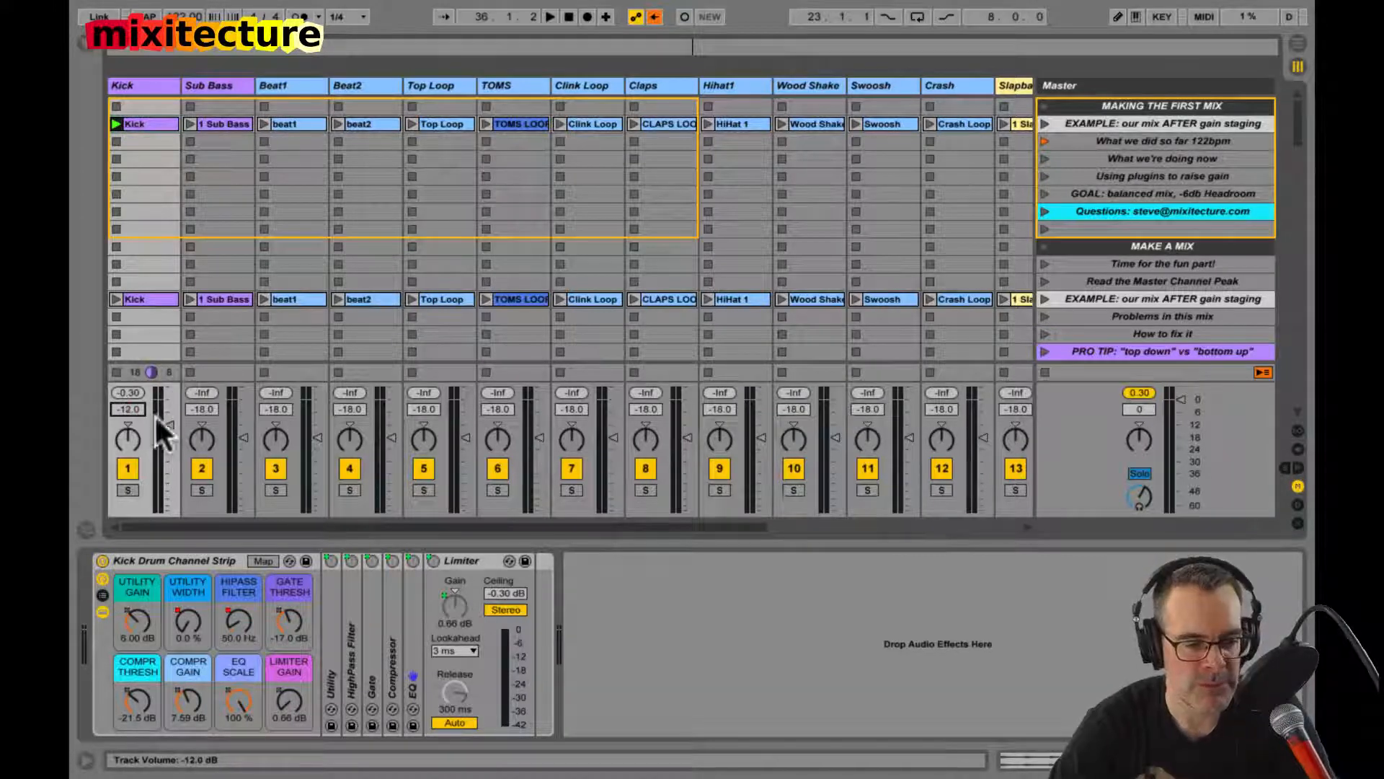
# Step: Re-enable the overridden automation during playback, examine the Kick limiter's gain reduction and stop playback
pyautogui.press('space')
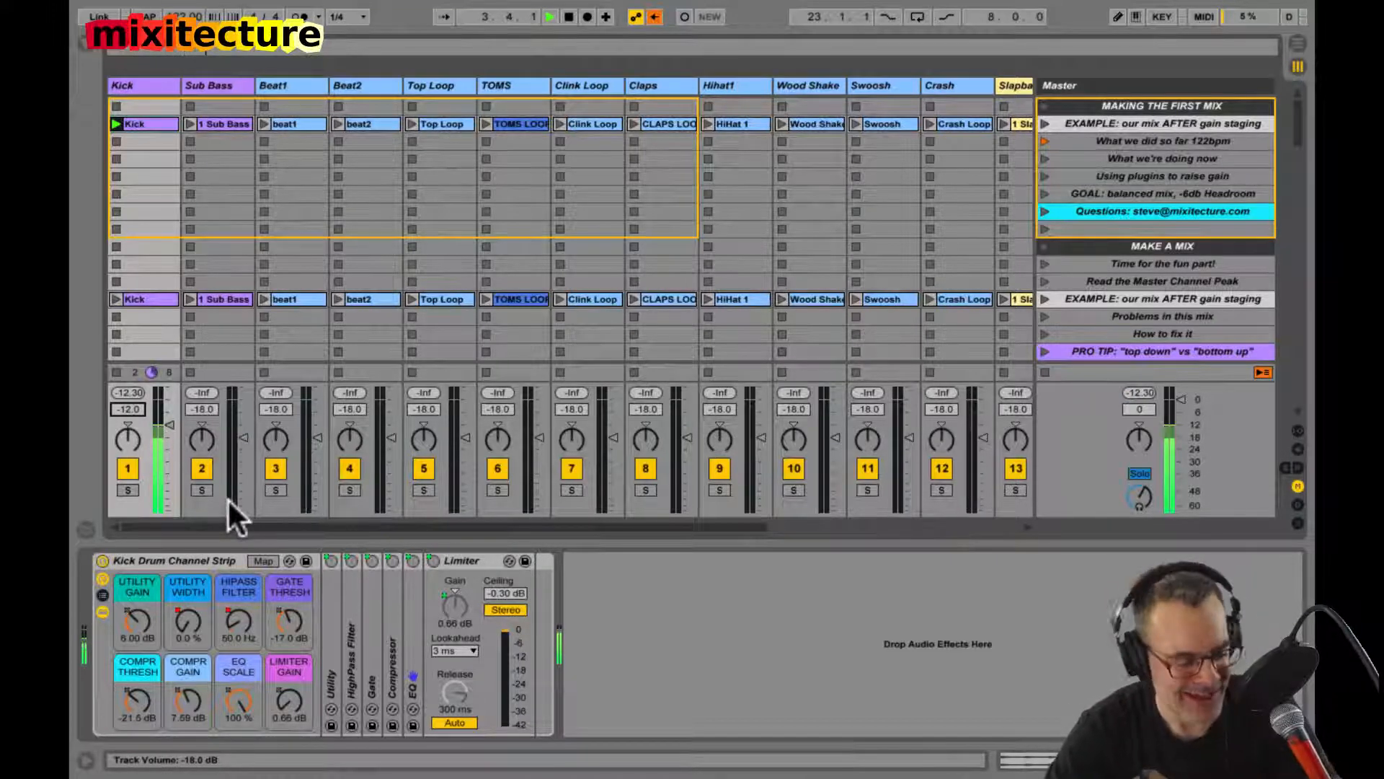
pyautogui.click(653, 16)
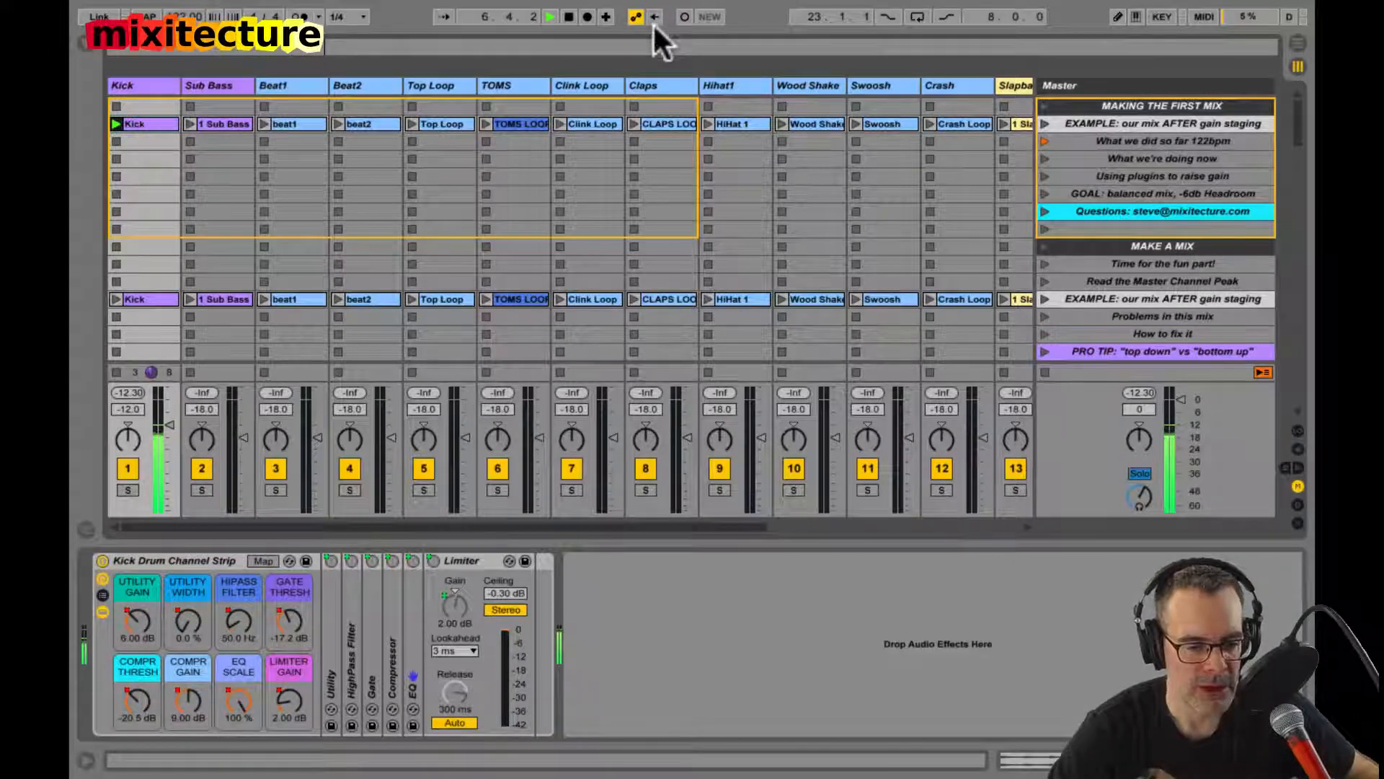
pyautogui.click(470, 556)
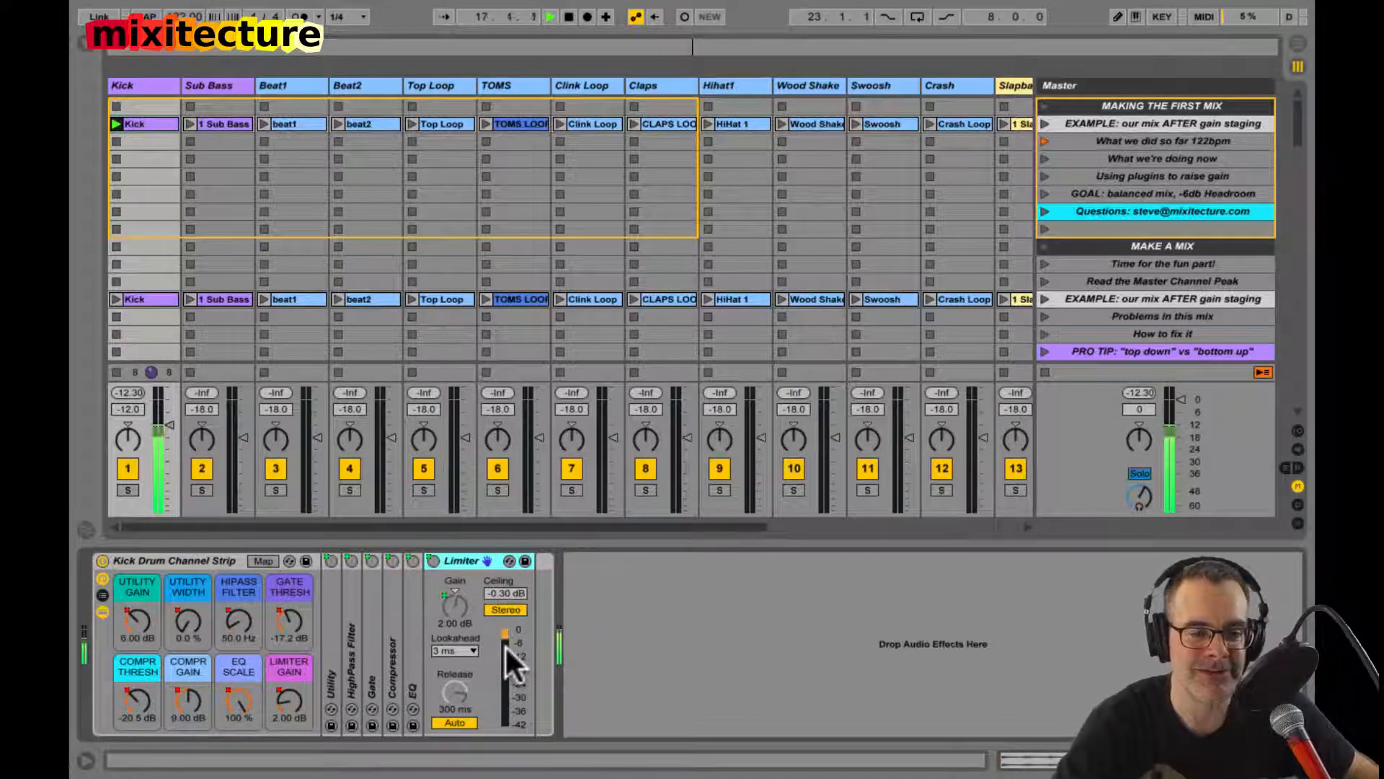
pyautogui.press('space')
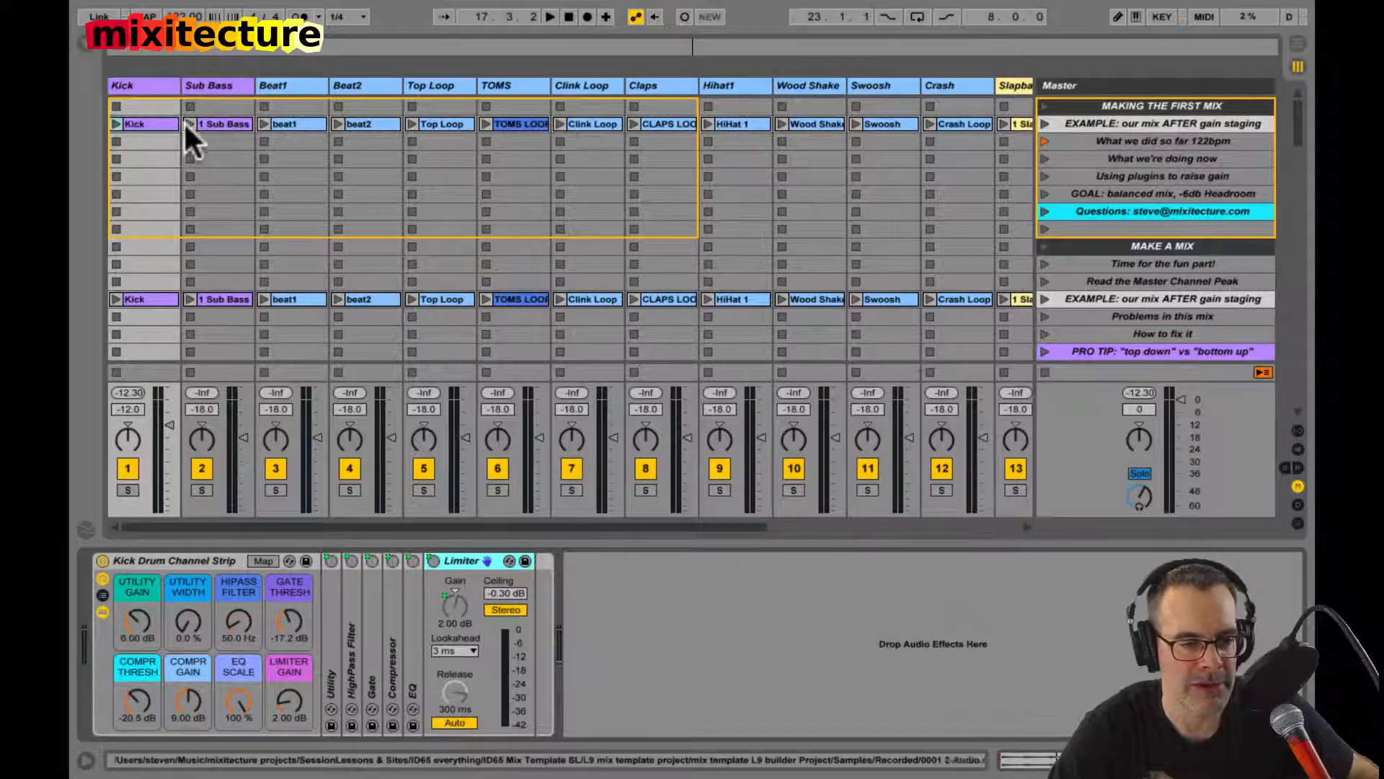
# Step: Switch off the Sub Bass Channel Strip rack and launch the Sub Bass clip
pyautogui.click(212, 122)
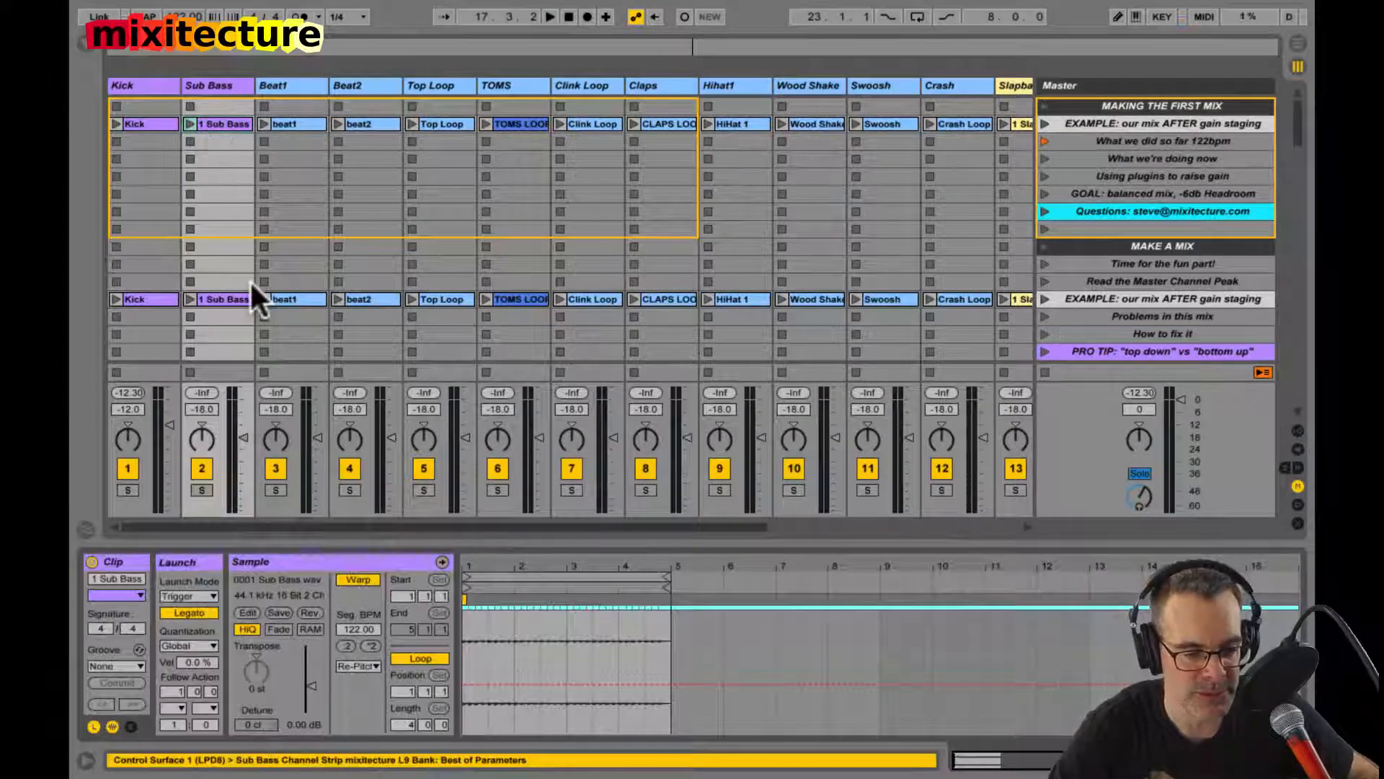
pyautogui.hotkey('shift', 'Tab')
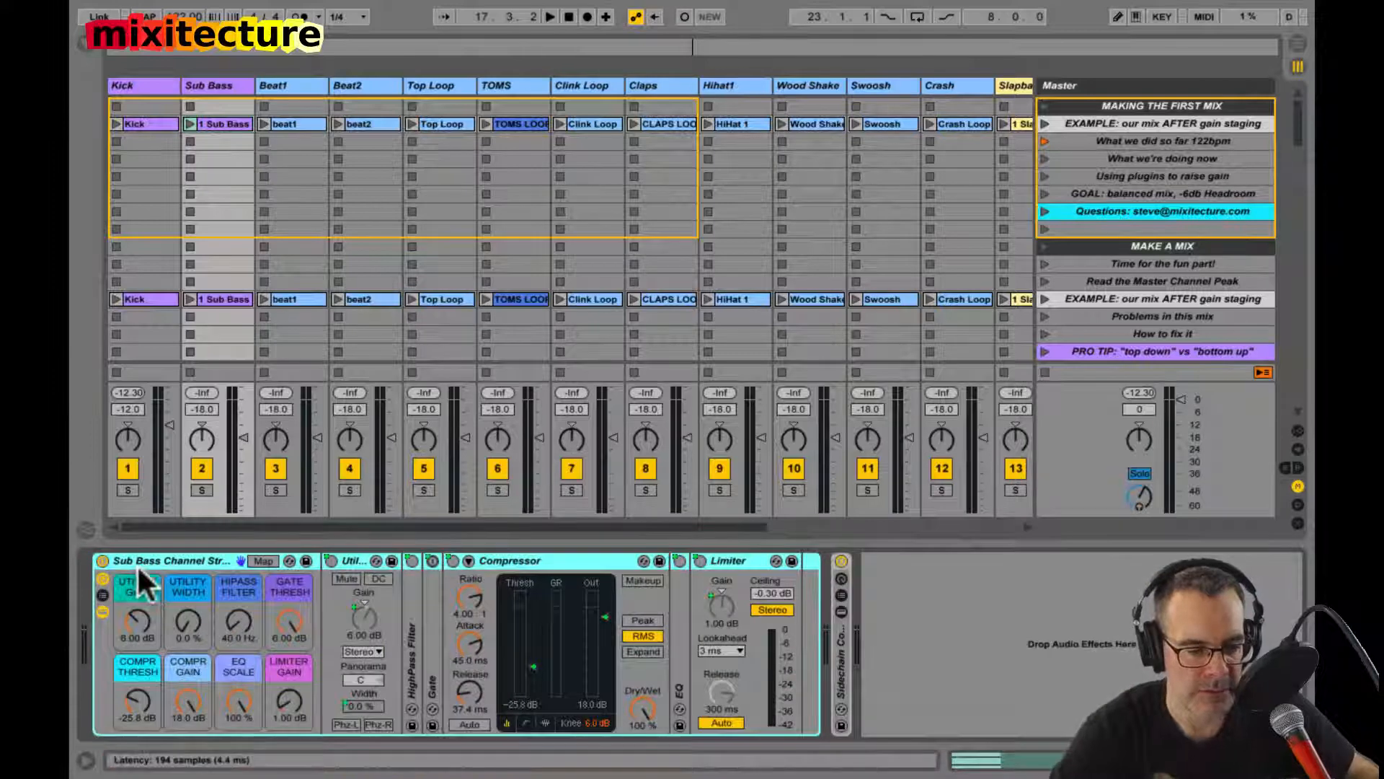
pyautogui.click(103, 560)
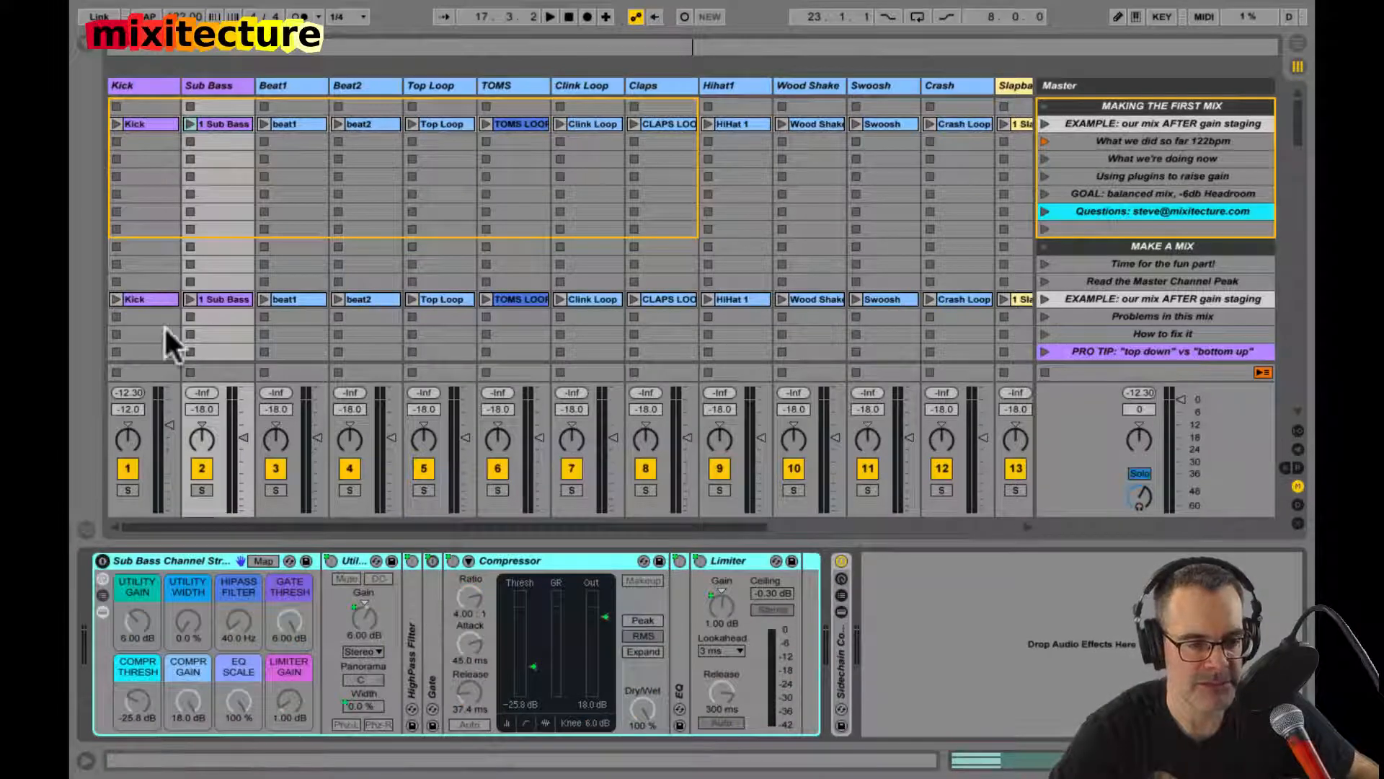
pyautogui.click(189, 123)
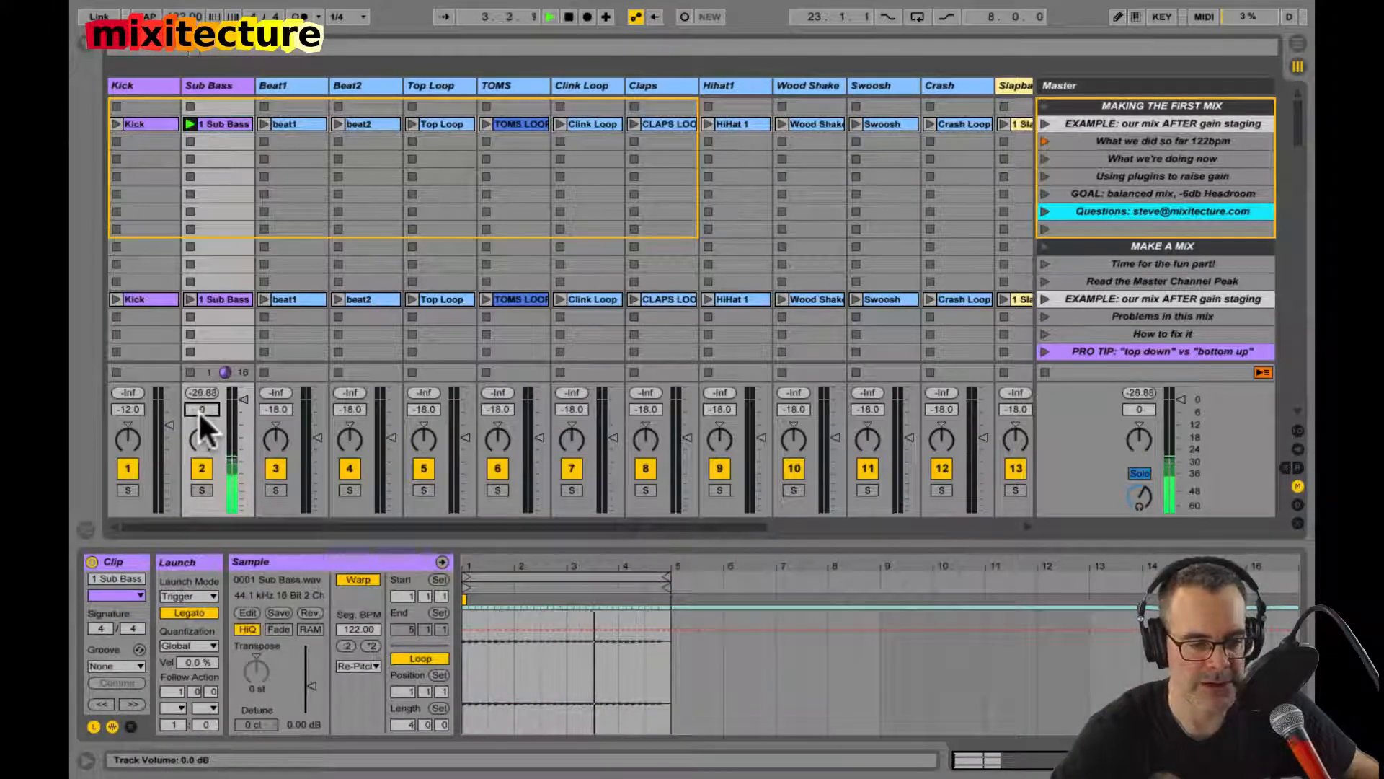
# Step: Set the Sub Bass track's volume to 0 dB, reset its peak level to check the unprocessed signal and show its clip properties
pyautogui.moveTo(199, 415); pyautogui.dragTo(200, 399)
pyautogui.click(201, 391)
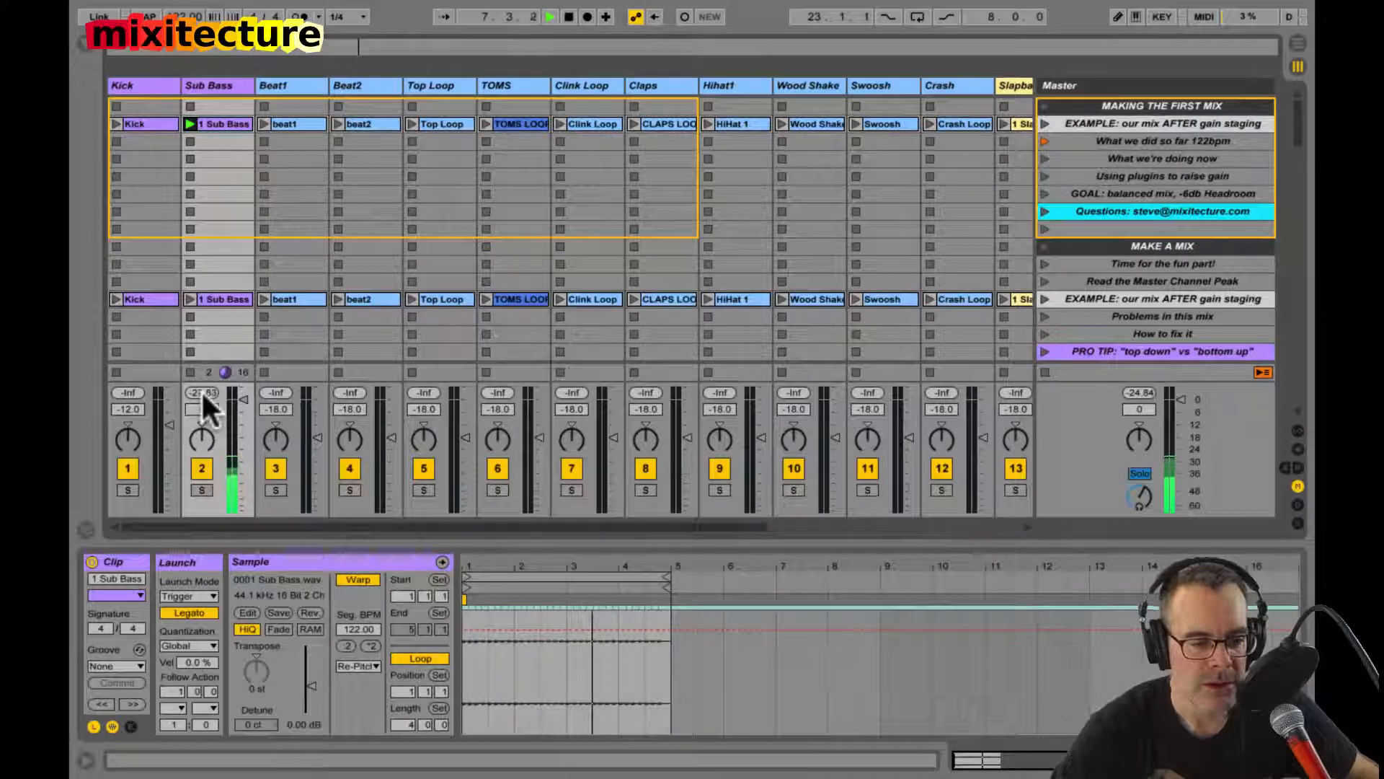
pyautogui.click(202, 392)
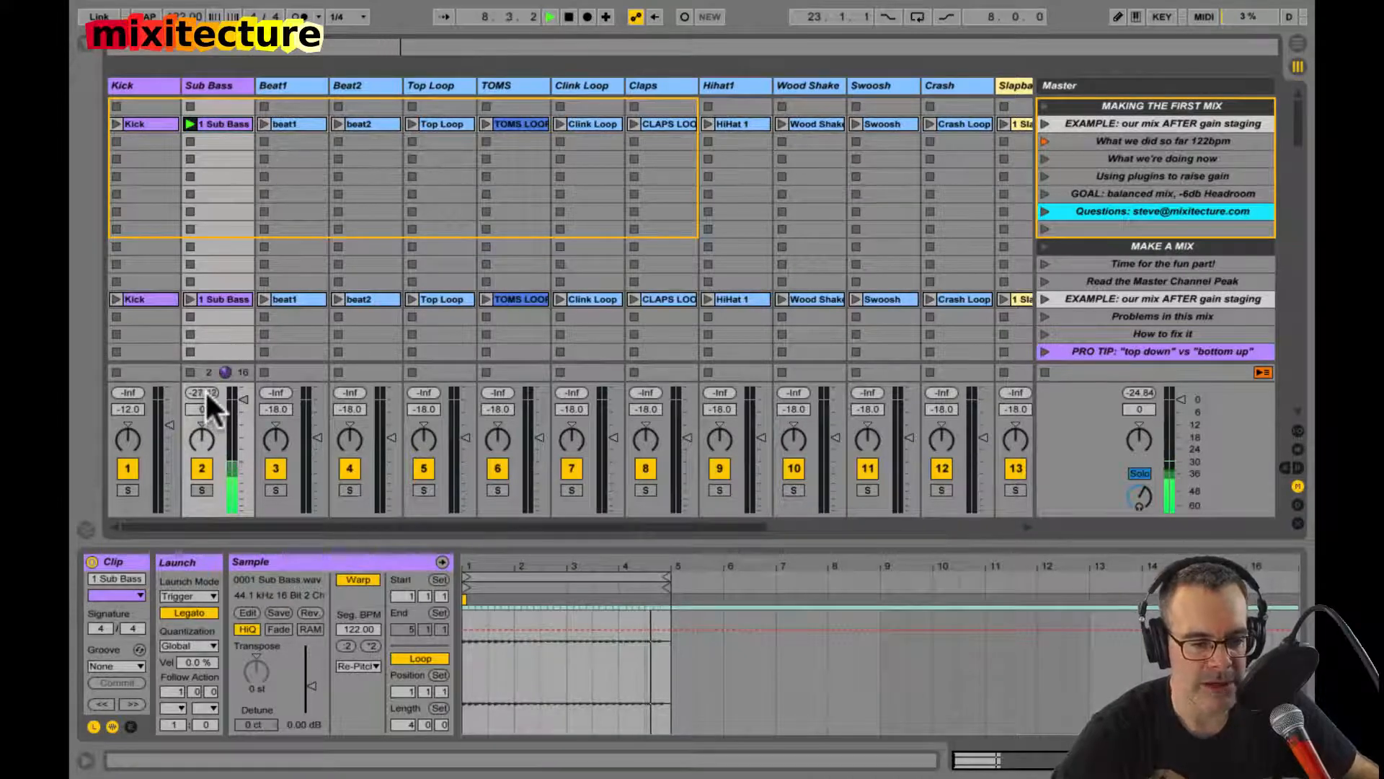
pyautogui.click(205, 391)
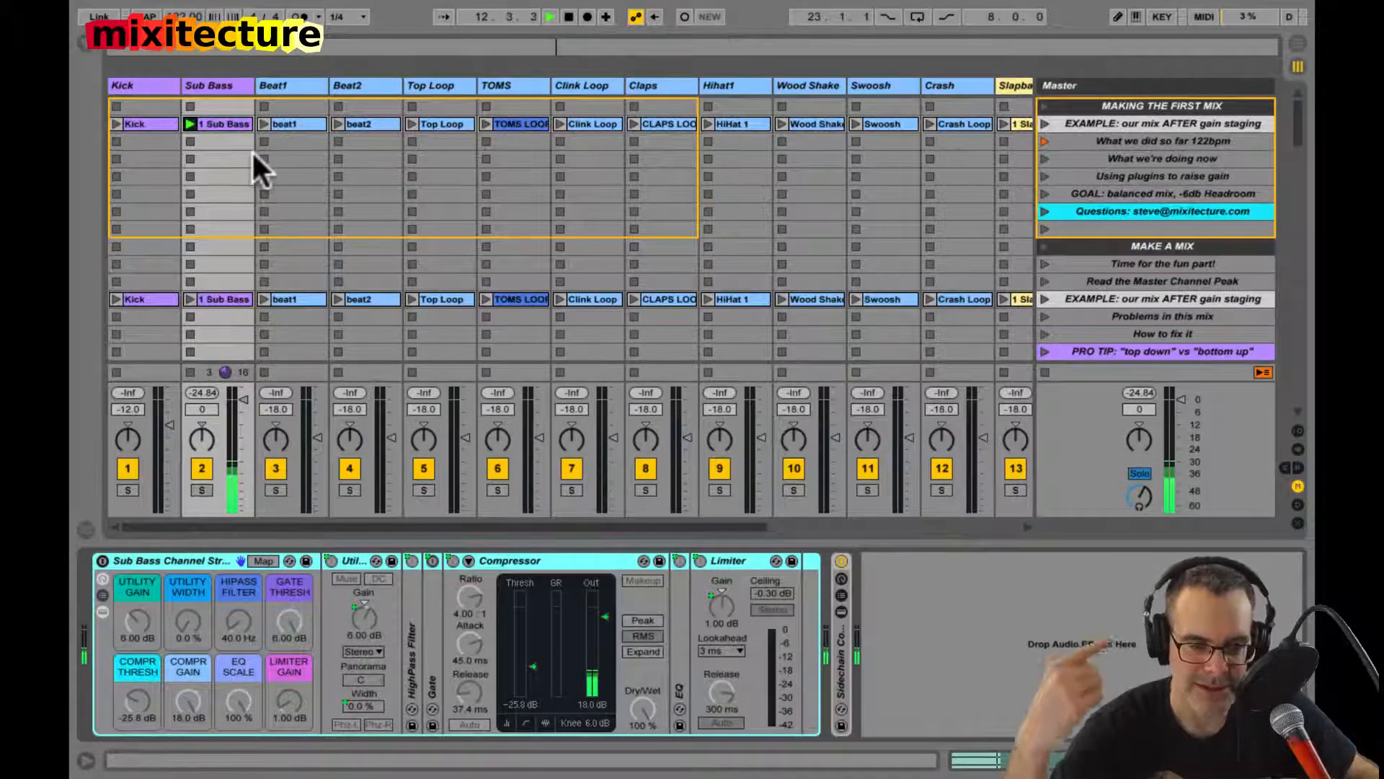
pyautogui.click(239, 124)
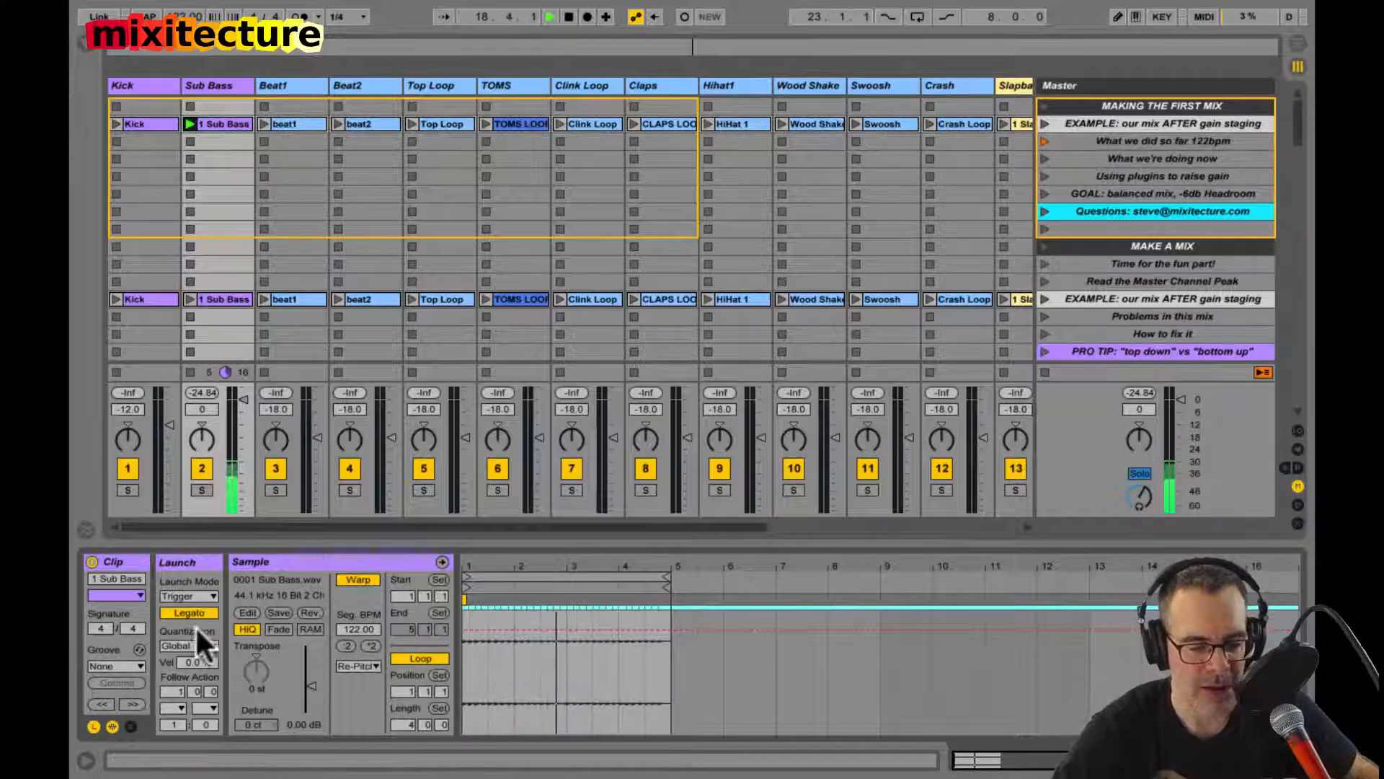
# Step: Compare the Sub Bass track's device chain with its clip properties and show the help text for the Clip Gain slider
pyautogui.hotkey('shift', 'Tab')
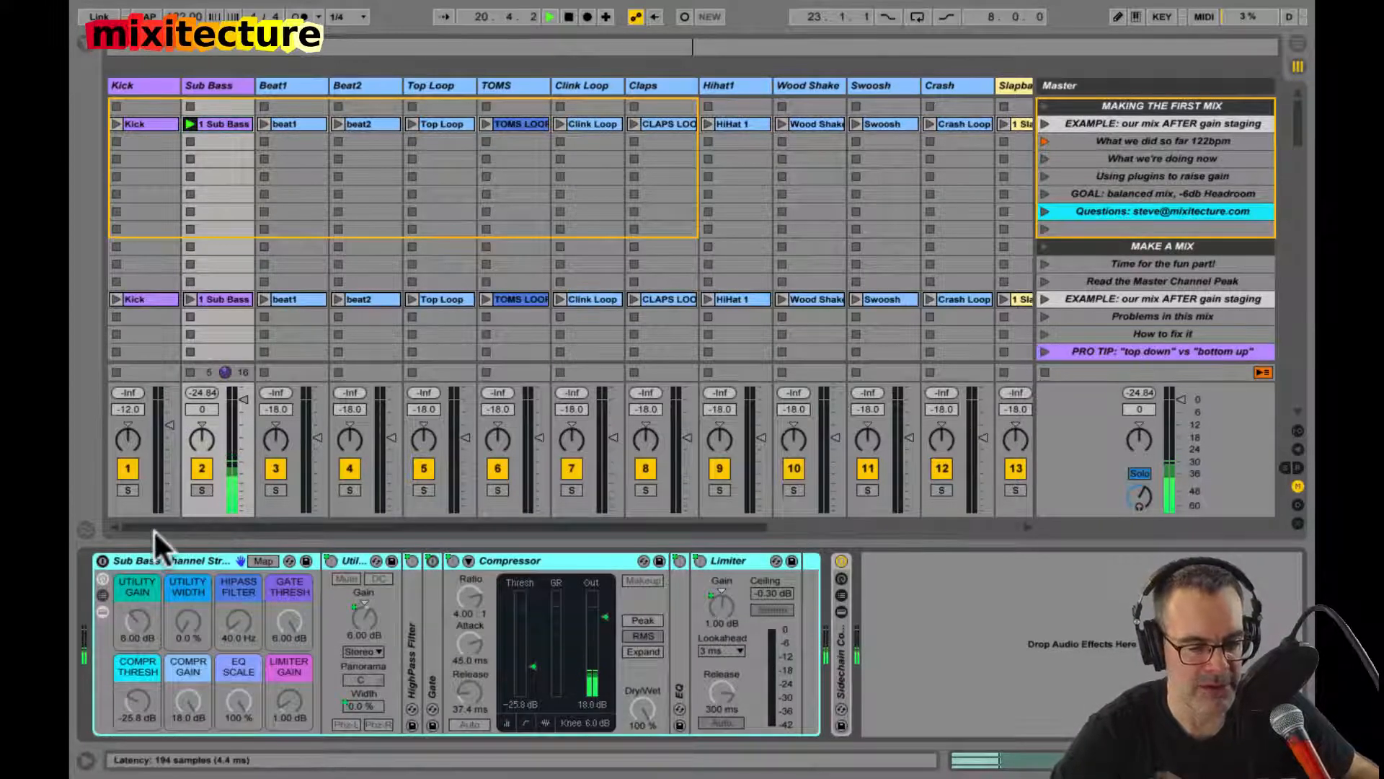
pyautogui.click(224, 124)
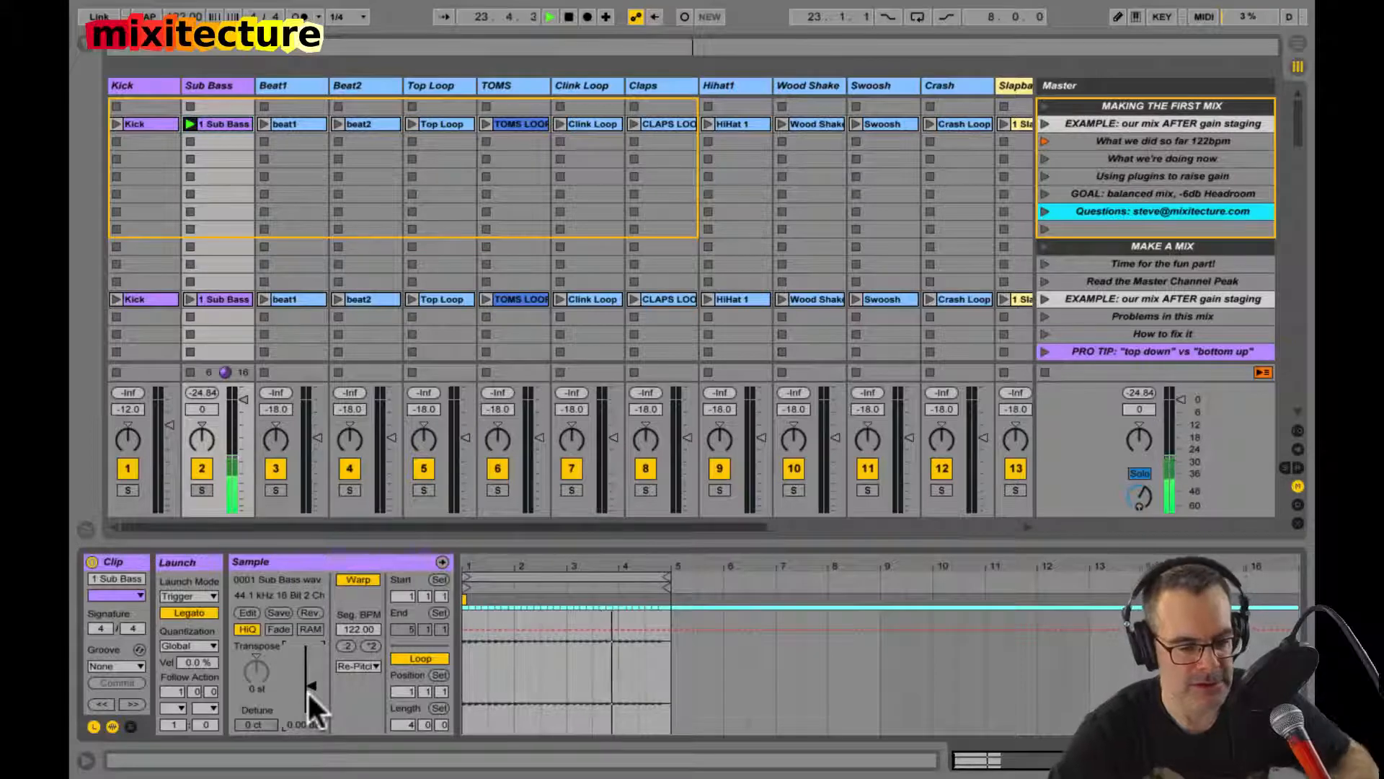
pyautogui.hotkey('shift', '?')
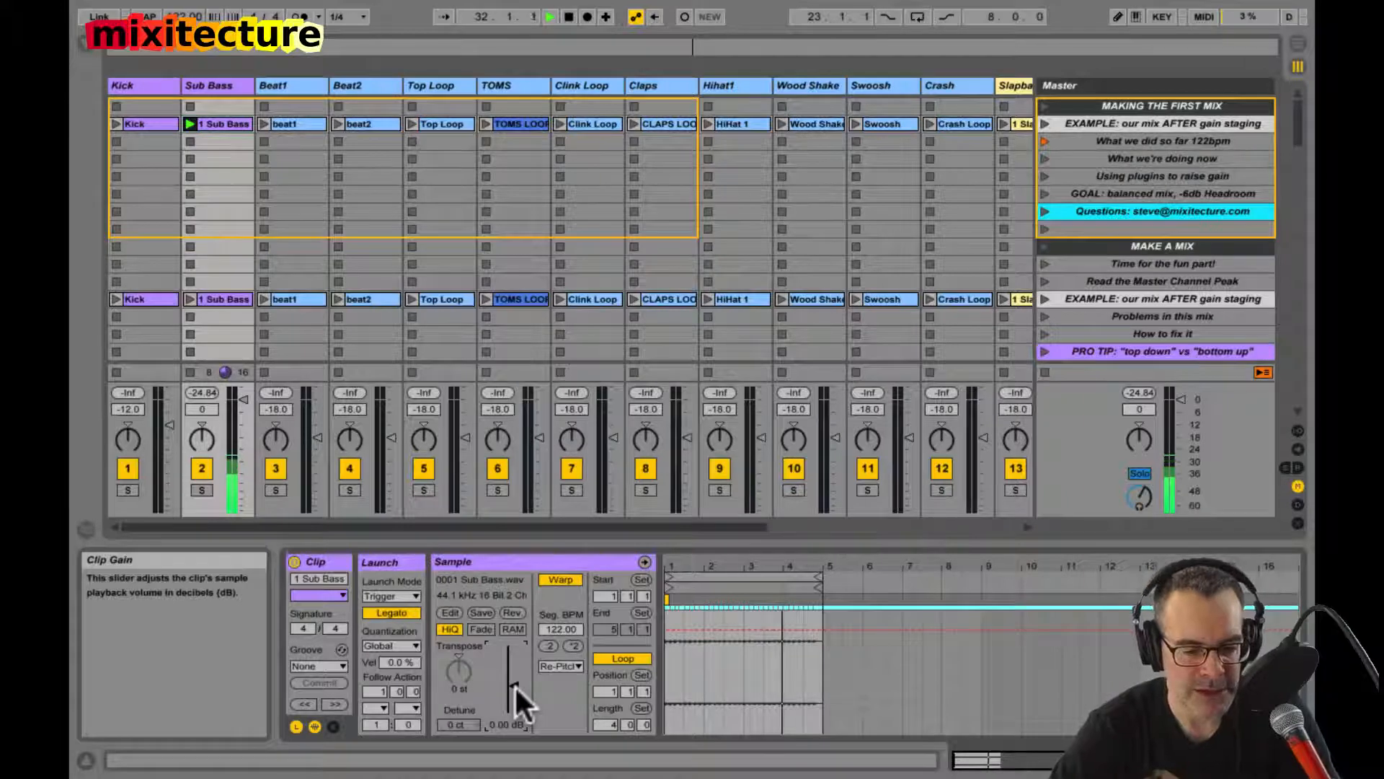
pyautogui.hotkey('shift', 'Tab')
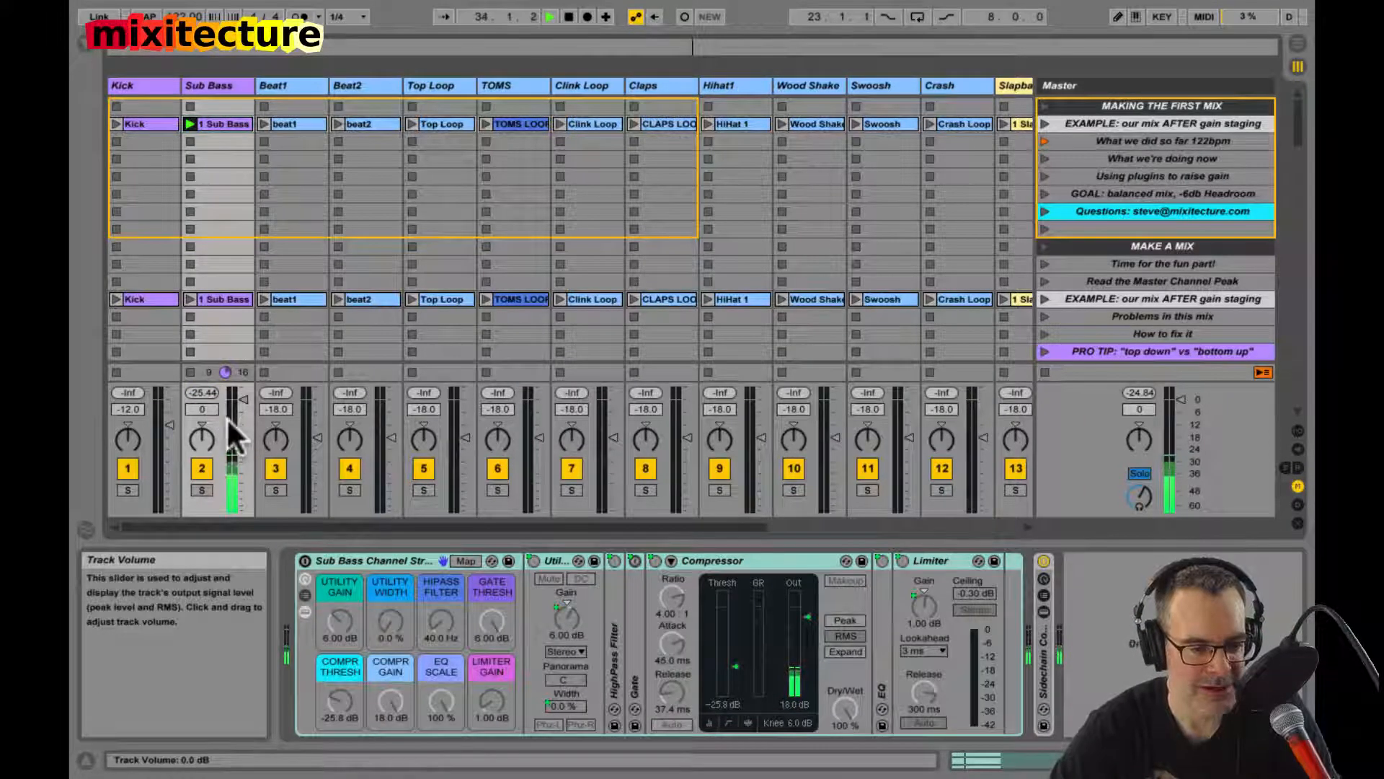
pyautogui.hotkey('shift', 'Tab')
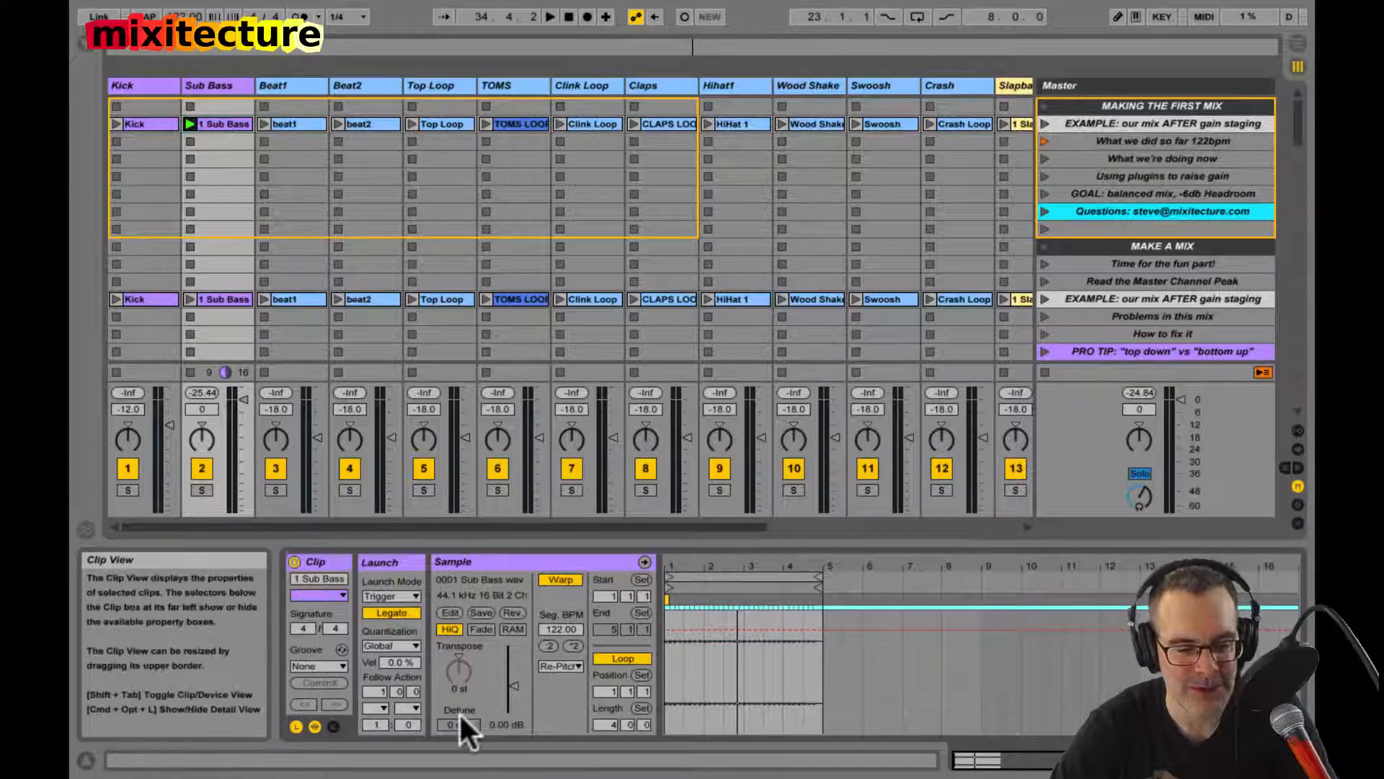
# Step: Try a clip gain of 18 dB on the Sub Bass clip, play it to check the level and hide the help text
pyautogui.moveTo(508, 681)
pyautogui.mouseDown()
pyautogui.moveTo(509, 649)
pyautogui.moveTo(509, 679)
pyautogui.mouseUp()
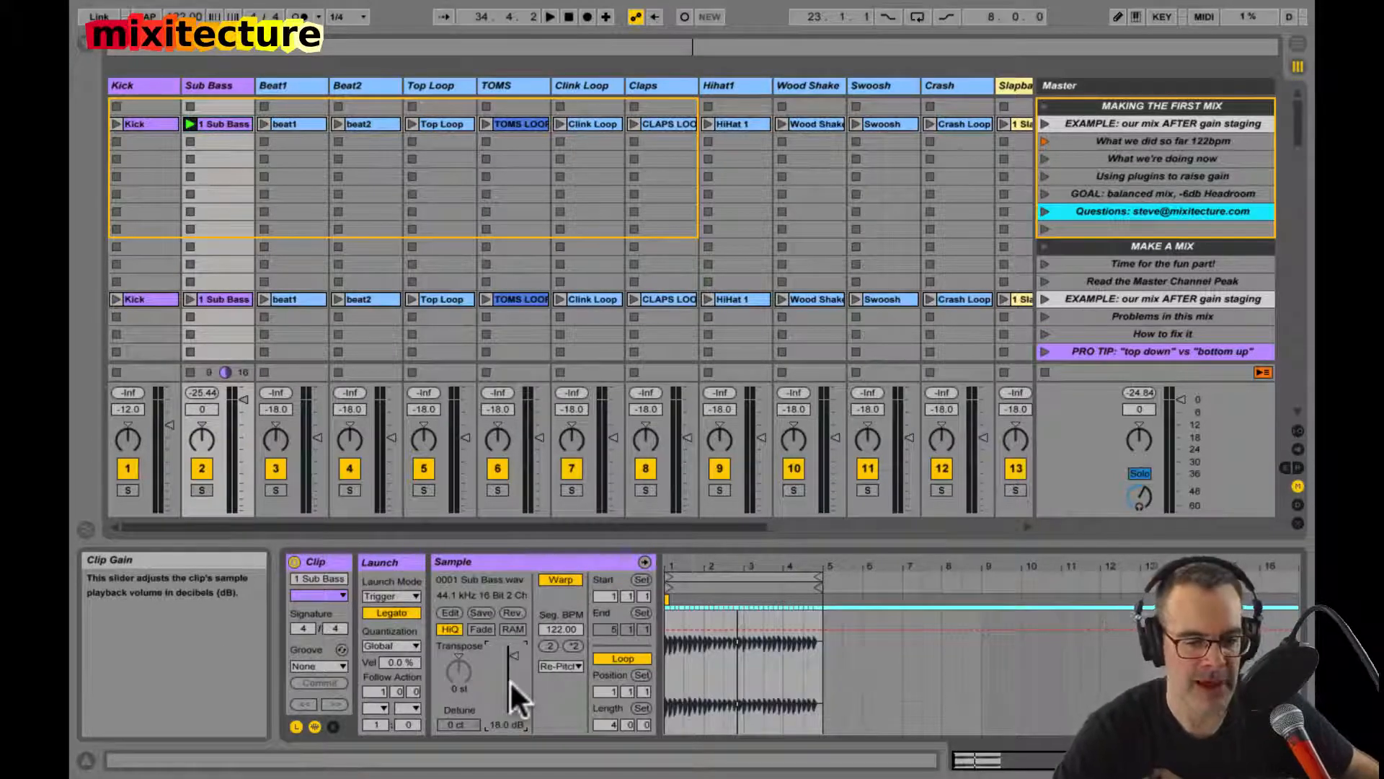
pyautogui.press('space')
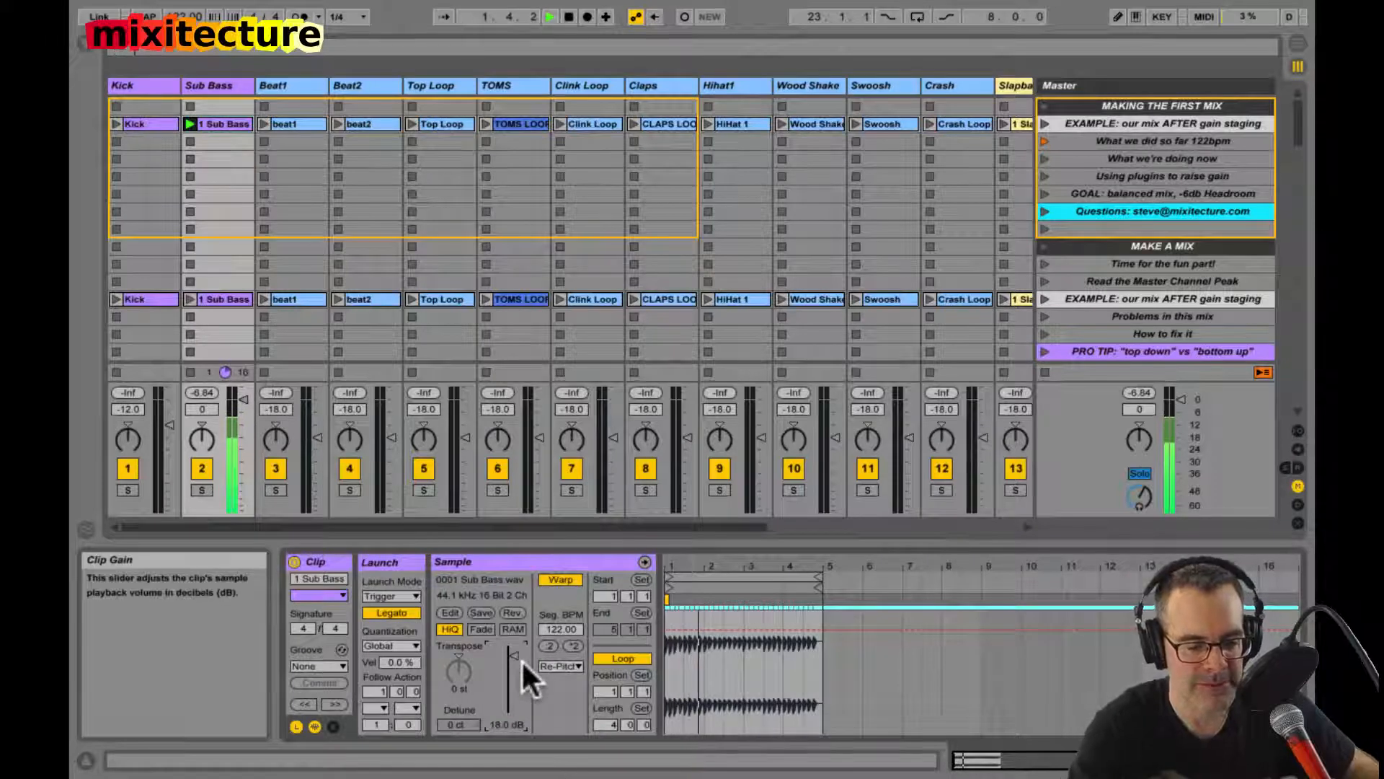
pyautogui.hotkey('shift', 'Tab')
pyautogui.hotkey('shift', '?')
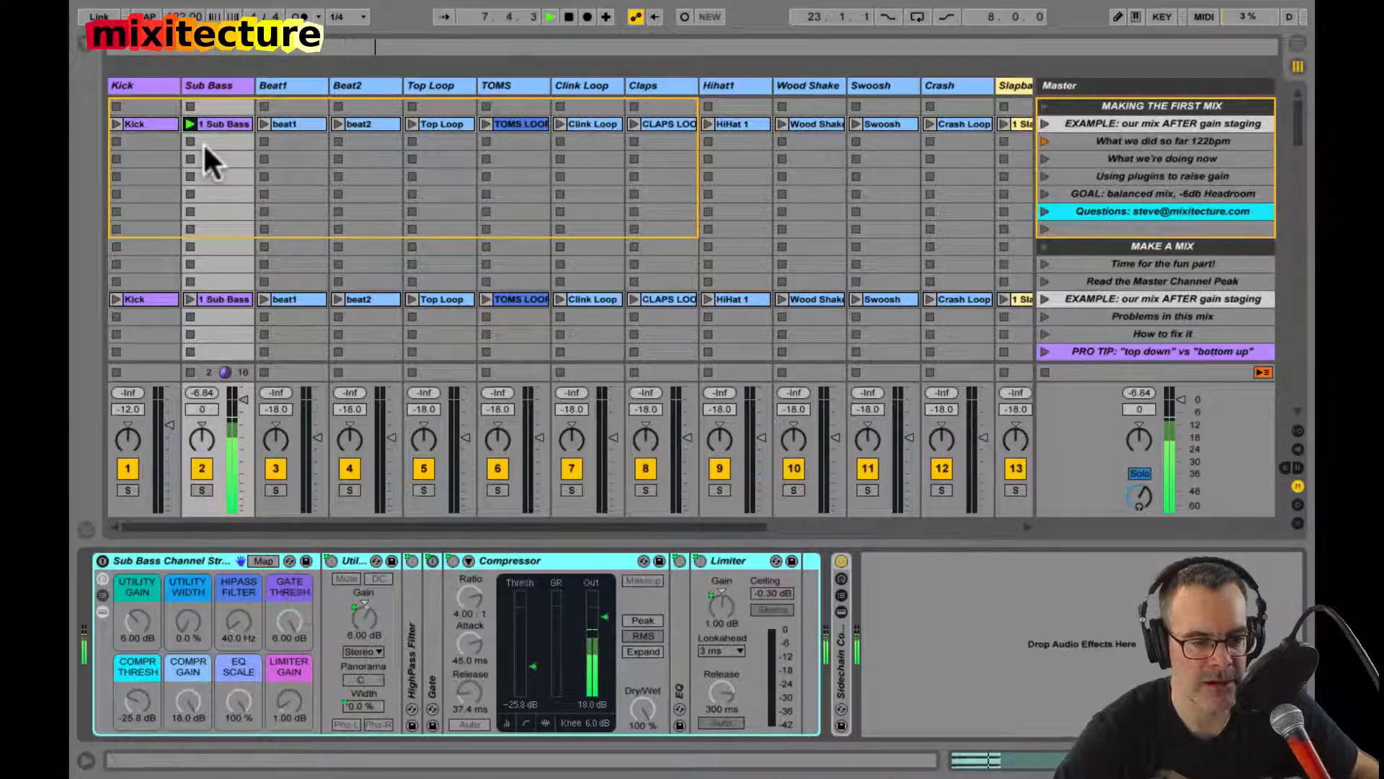
# Step: Reset the Sub Bass clip's gain to 0 dB and show the track's device chain
pyautogui.click(210, 124)
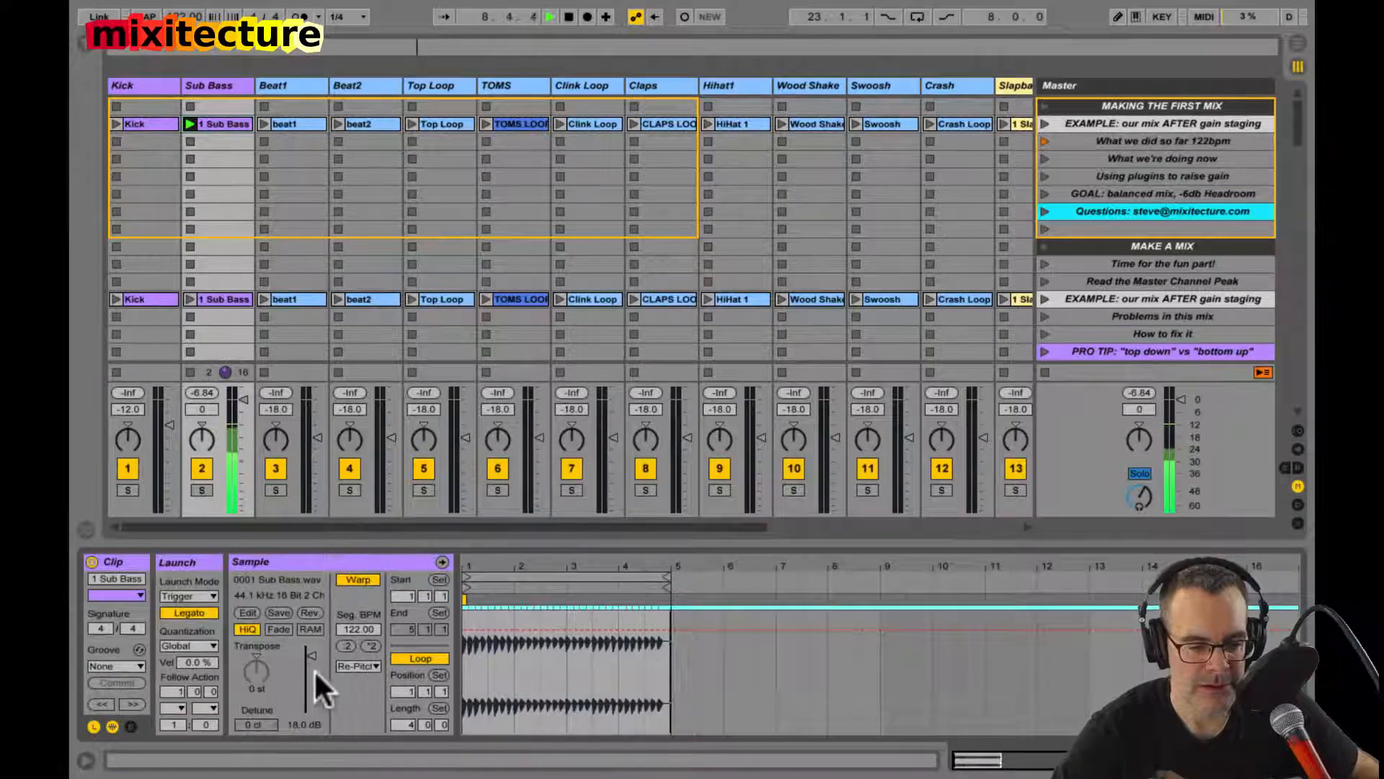
pyautogui.click(297, 720)
pyautogui.press('Delete')
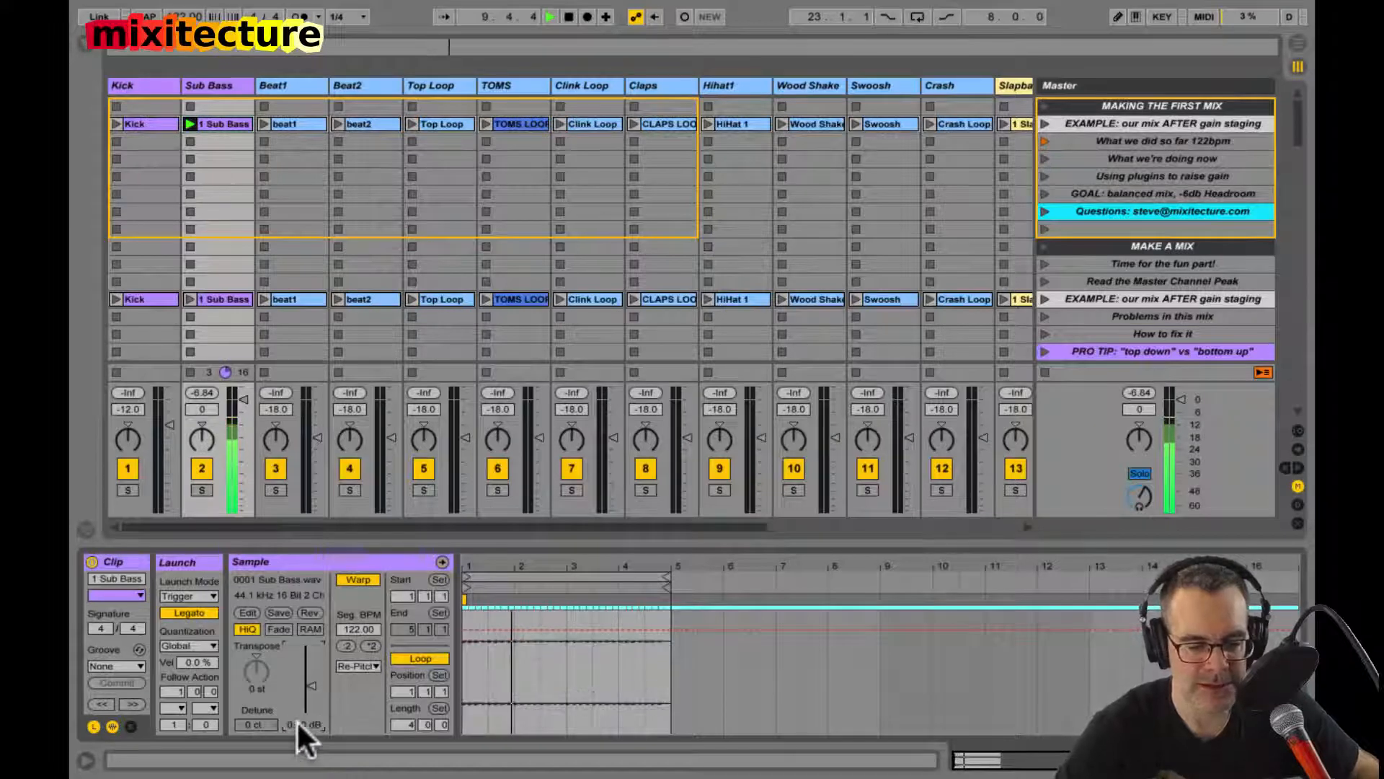
pyautogui.hotkey('shift', 'Tab')
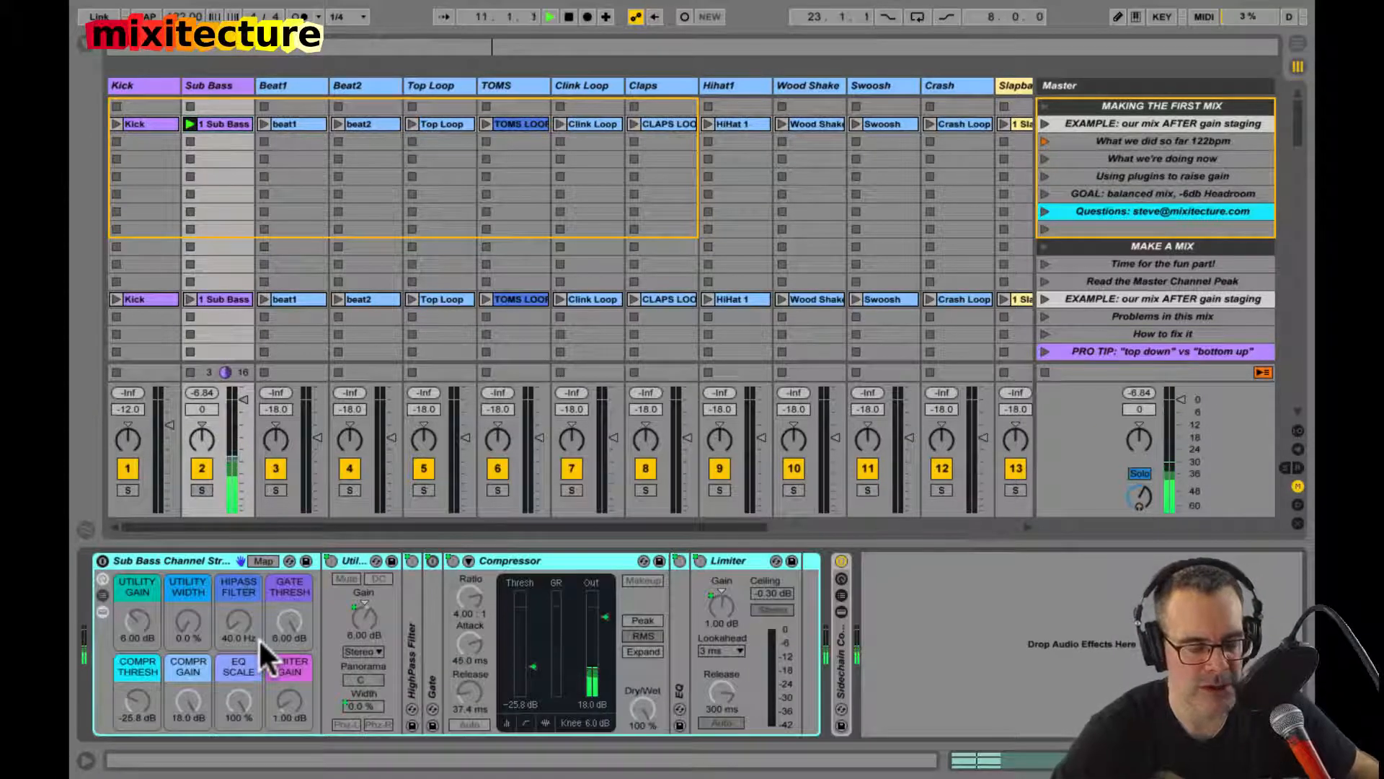
# Step: Switch on the Sub Bass Channel Strip rack, and unfold the Sidechain Compressor rack briefly to inspect it
pyautogui.click(102, 559)
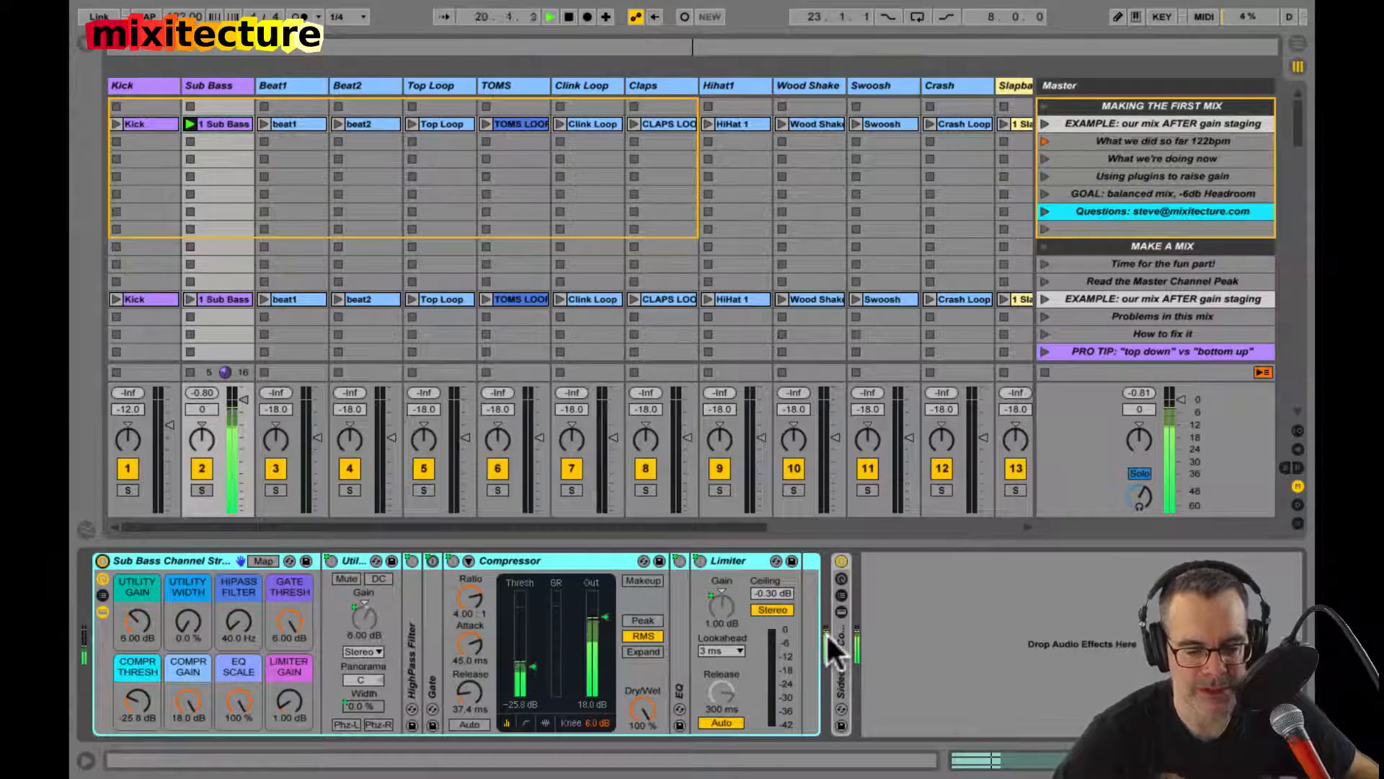
pyautogui.click(844, 647)
pyautogui.doubleClick(845, 646)
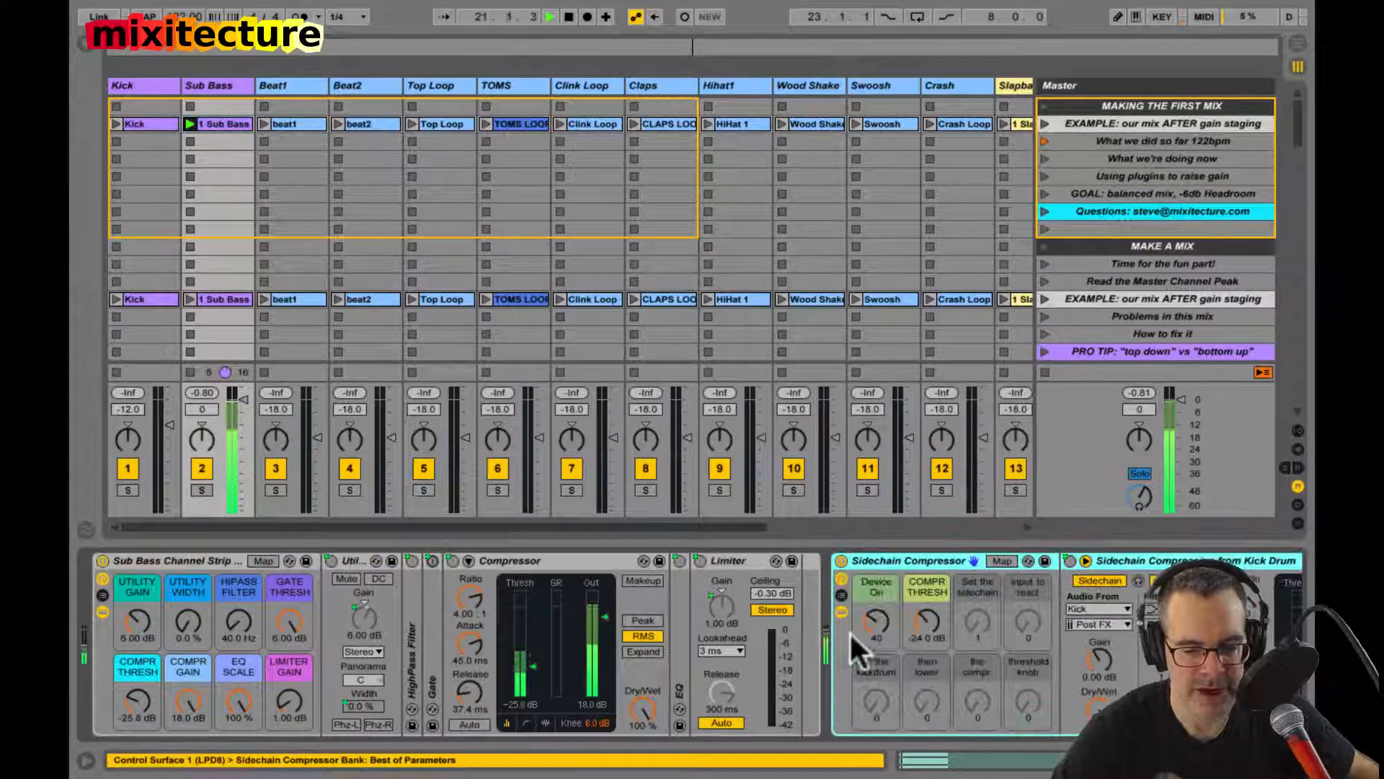
pyautogui.doubleClick(882, 560)
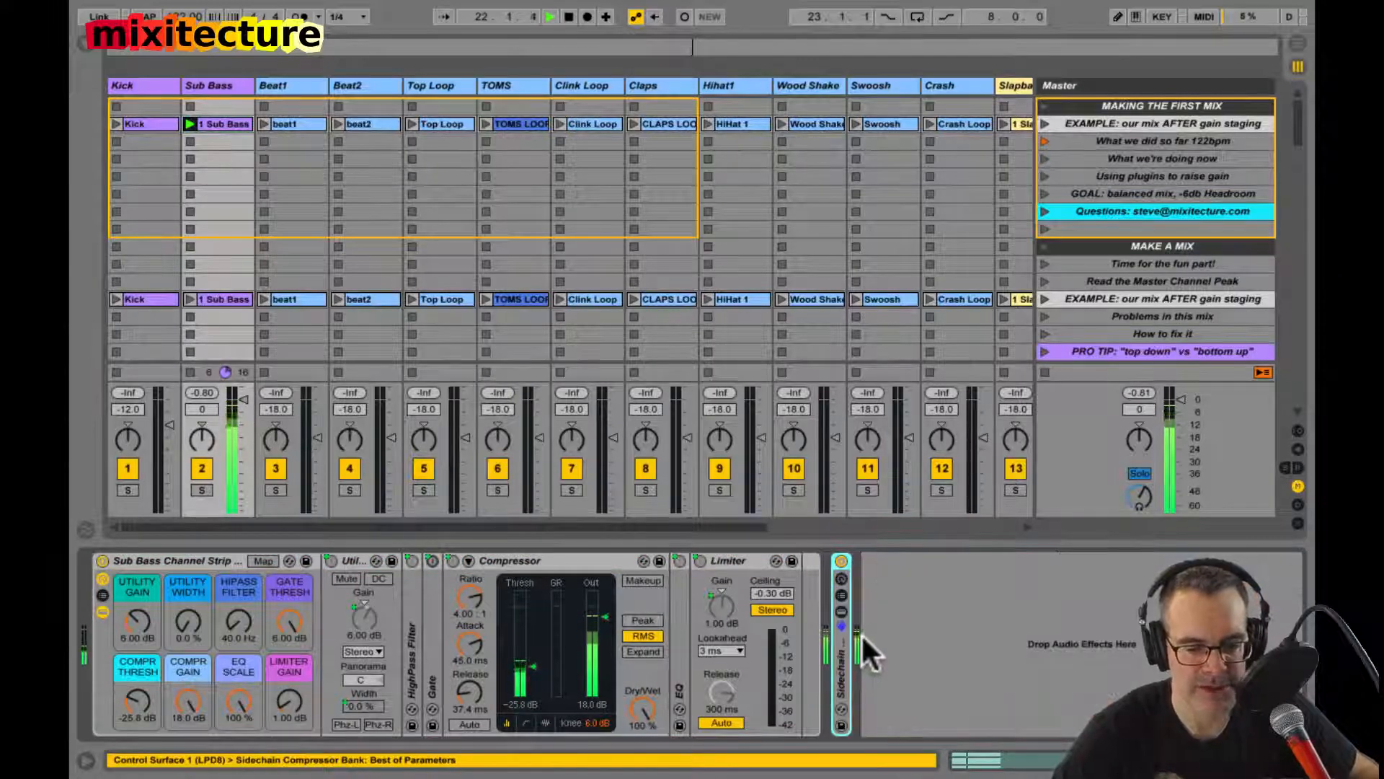
pyautogui.click(172, 560)
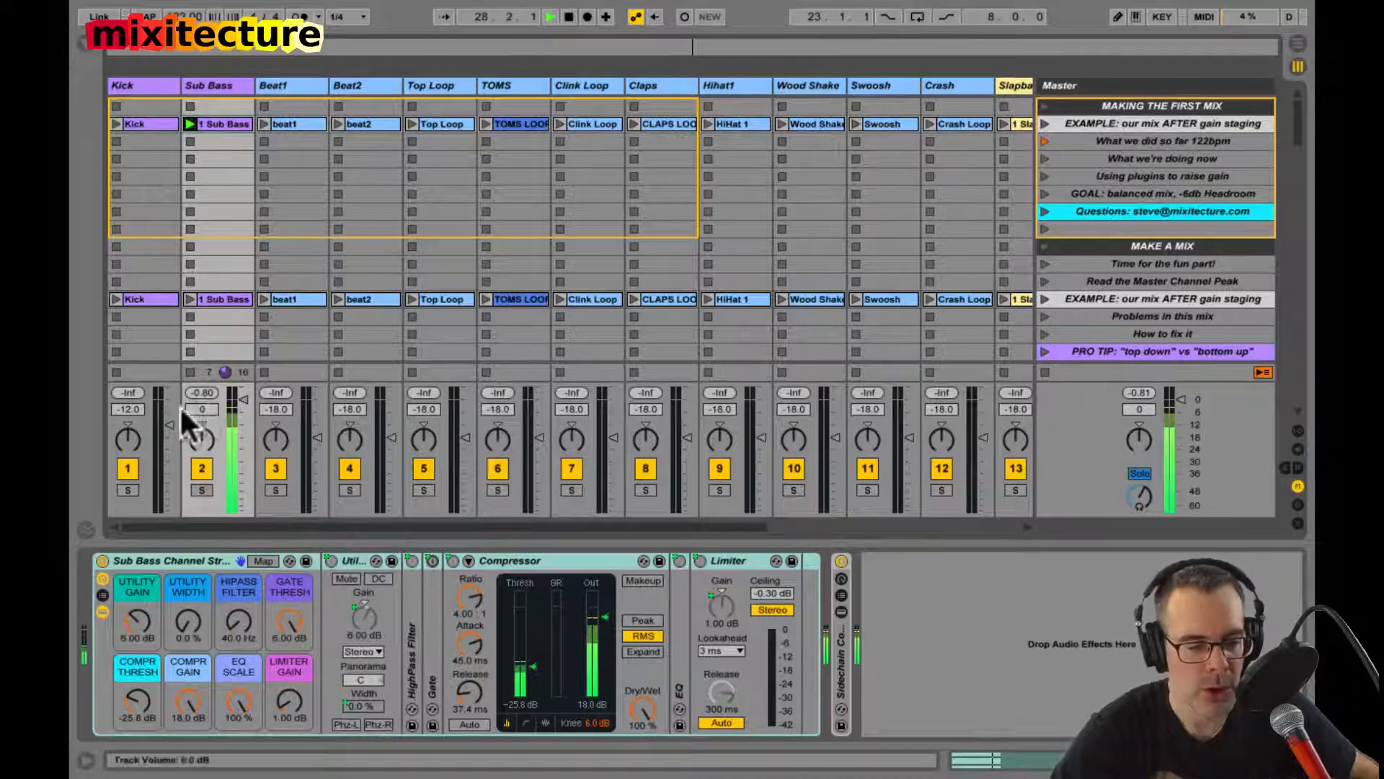
# Step: Examine the channel strip's Utility Gain, Compr Gain and Limiter Gain macros and the HighPass Filter's settings during playback
pyautogui.click(137, 623)
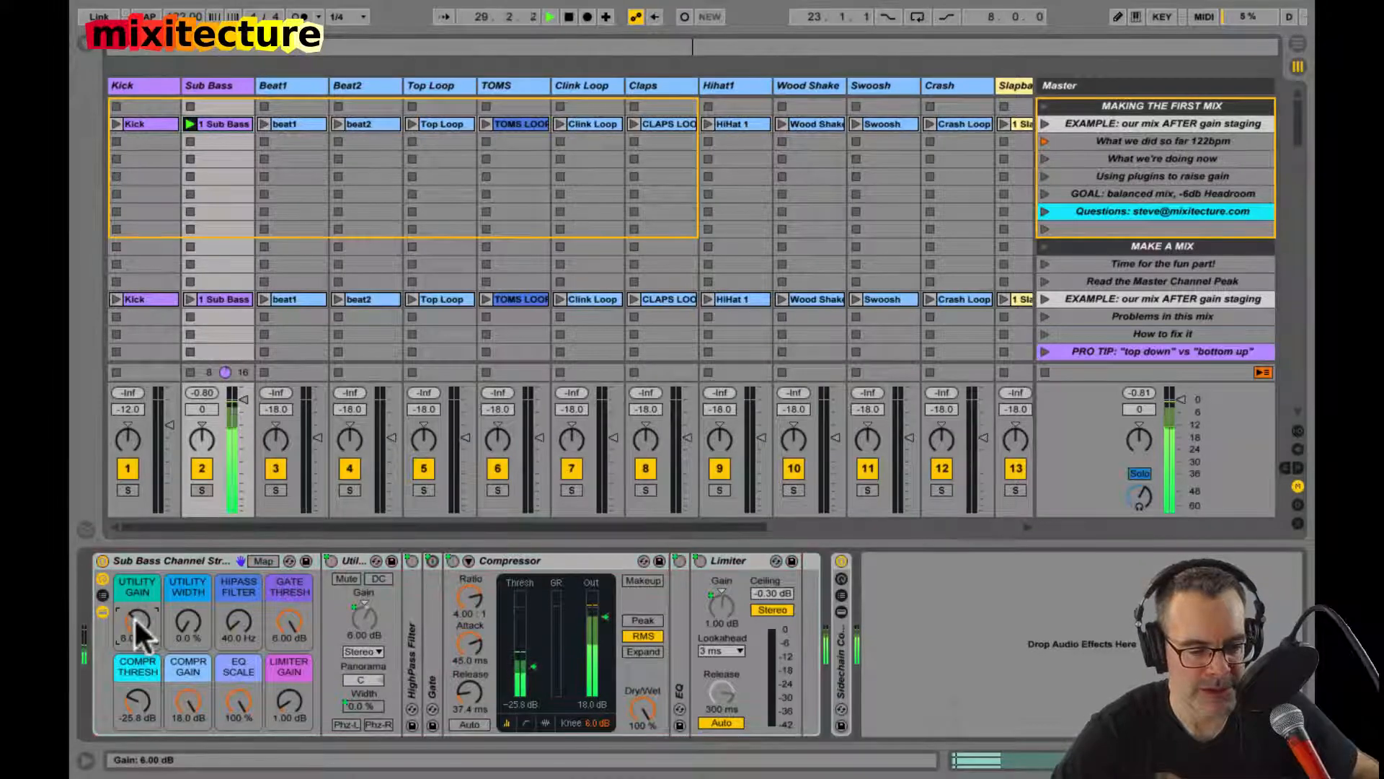
pyautogui.click(184, 698)
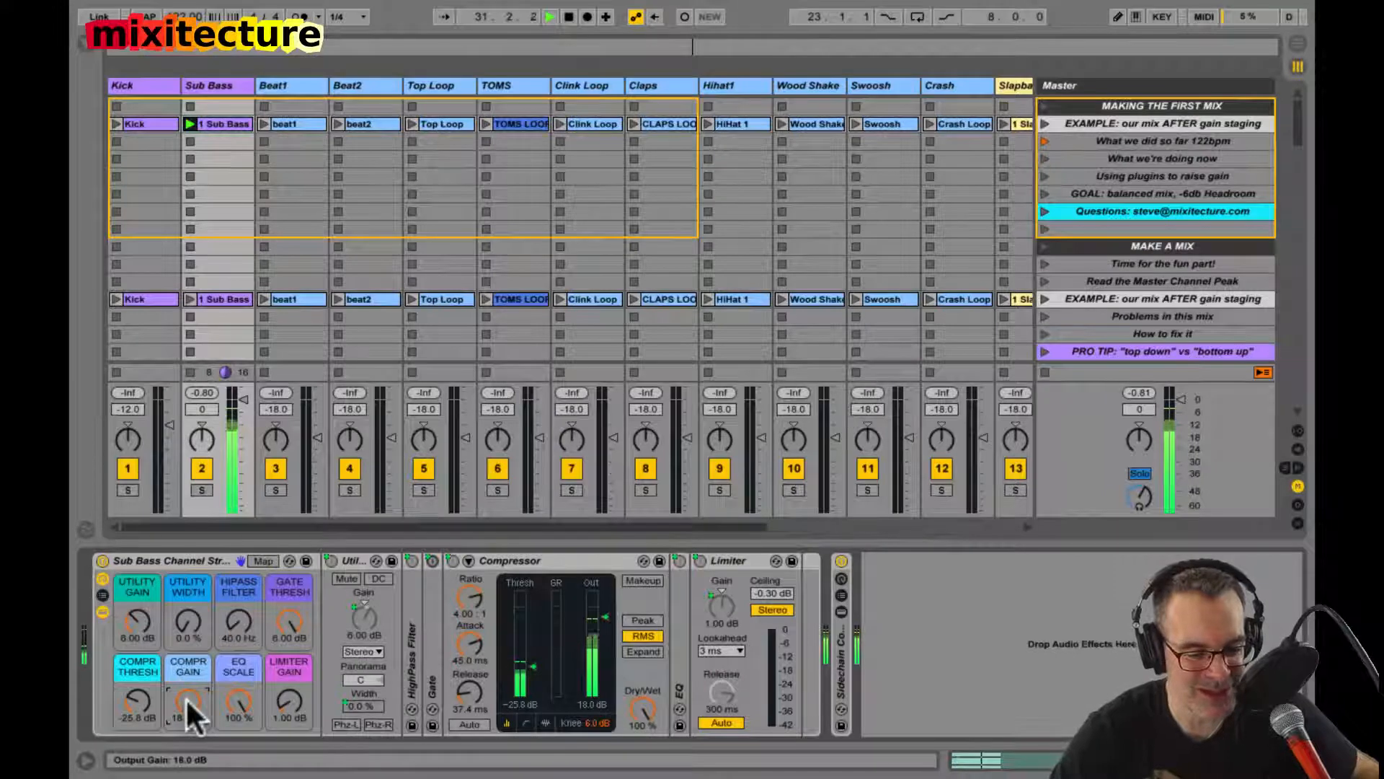
pyautogui.click(288, 699)
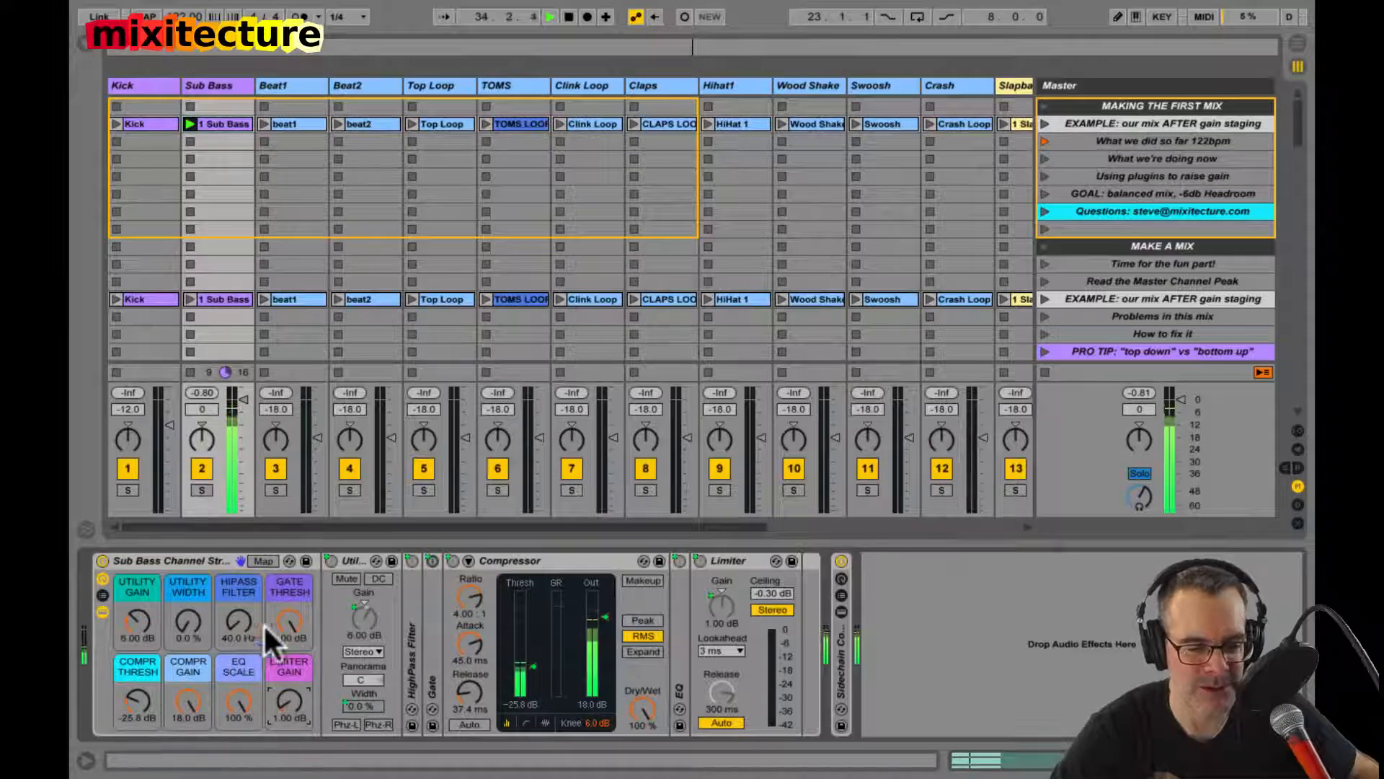
pyautogui.click(358, 586)
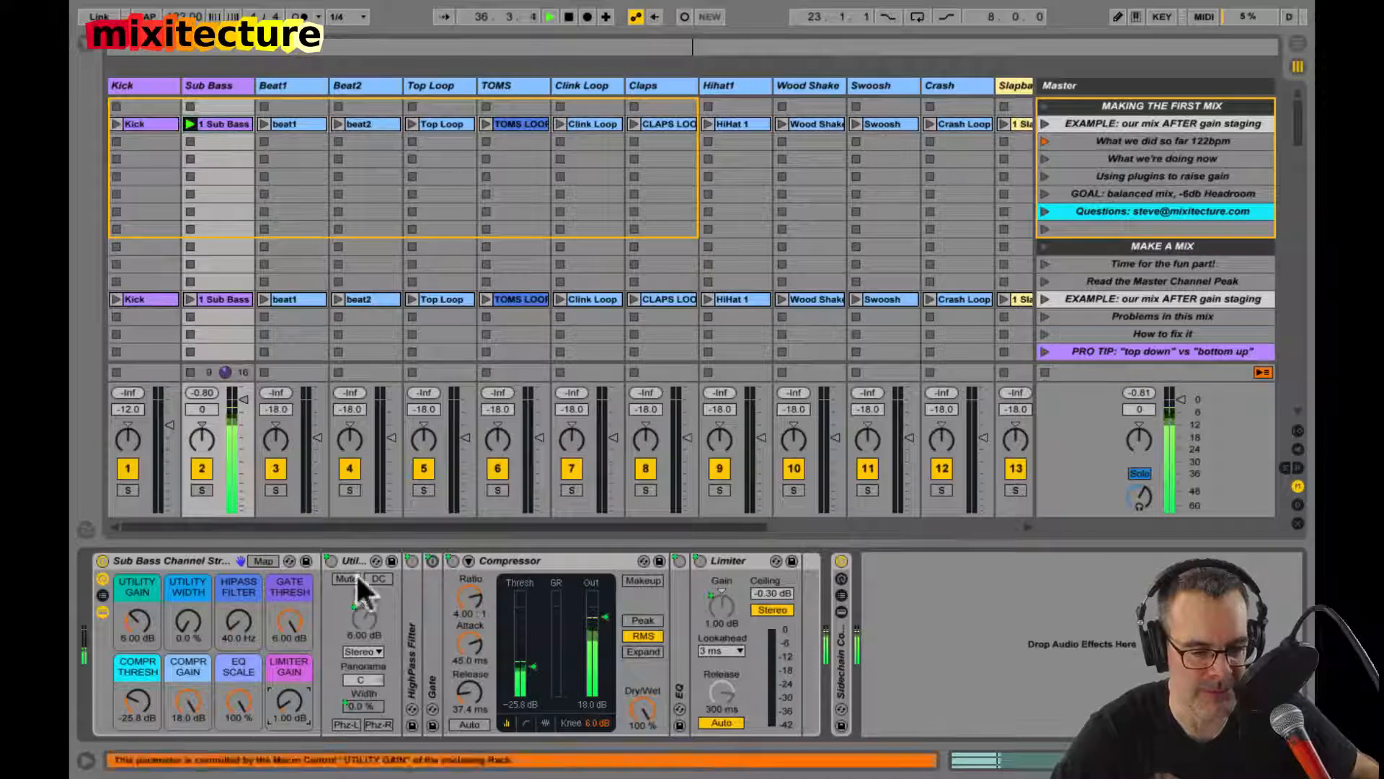
pyautogui.doubleClick(409, 619)
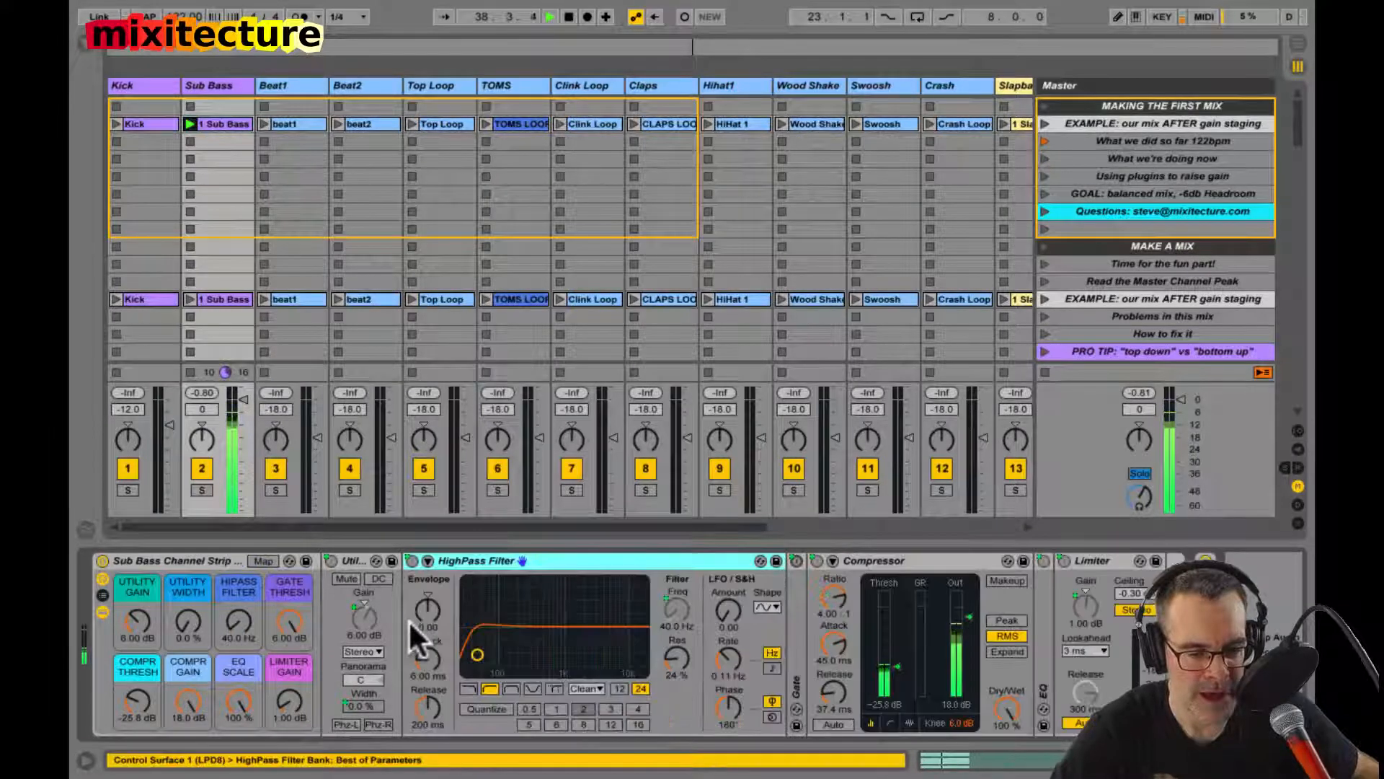
pyautogui.doubleClick(491, 561)
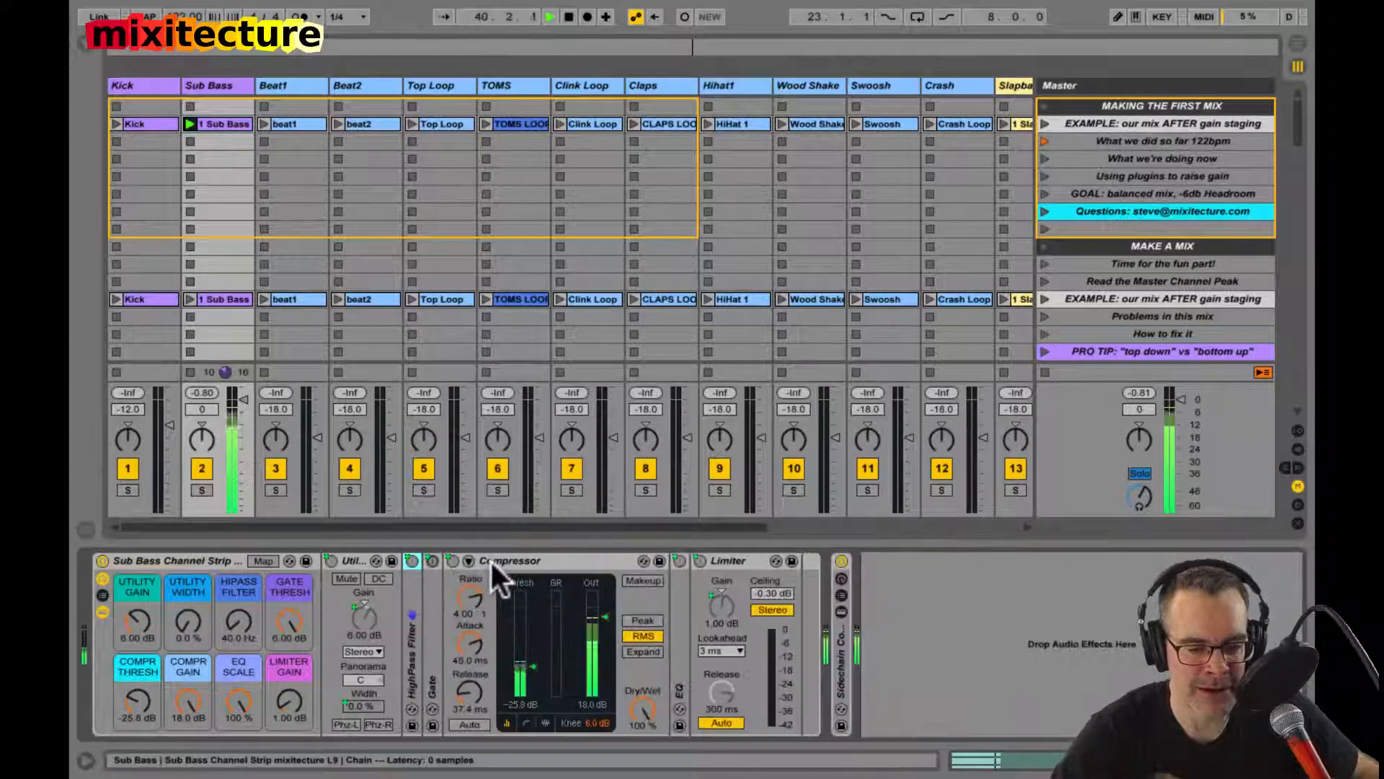
# Step: Try lowering the Gate Thresh macro while watching the unfolded Gate device, and fold the Gate again
pyautogui.click(285, 617)
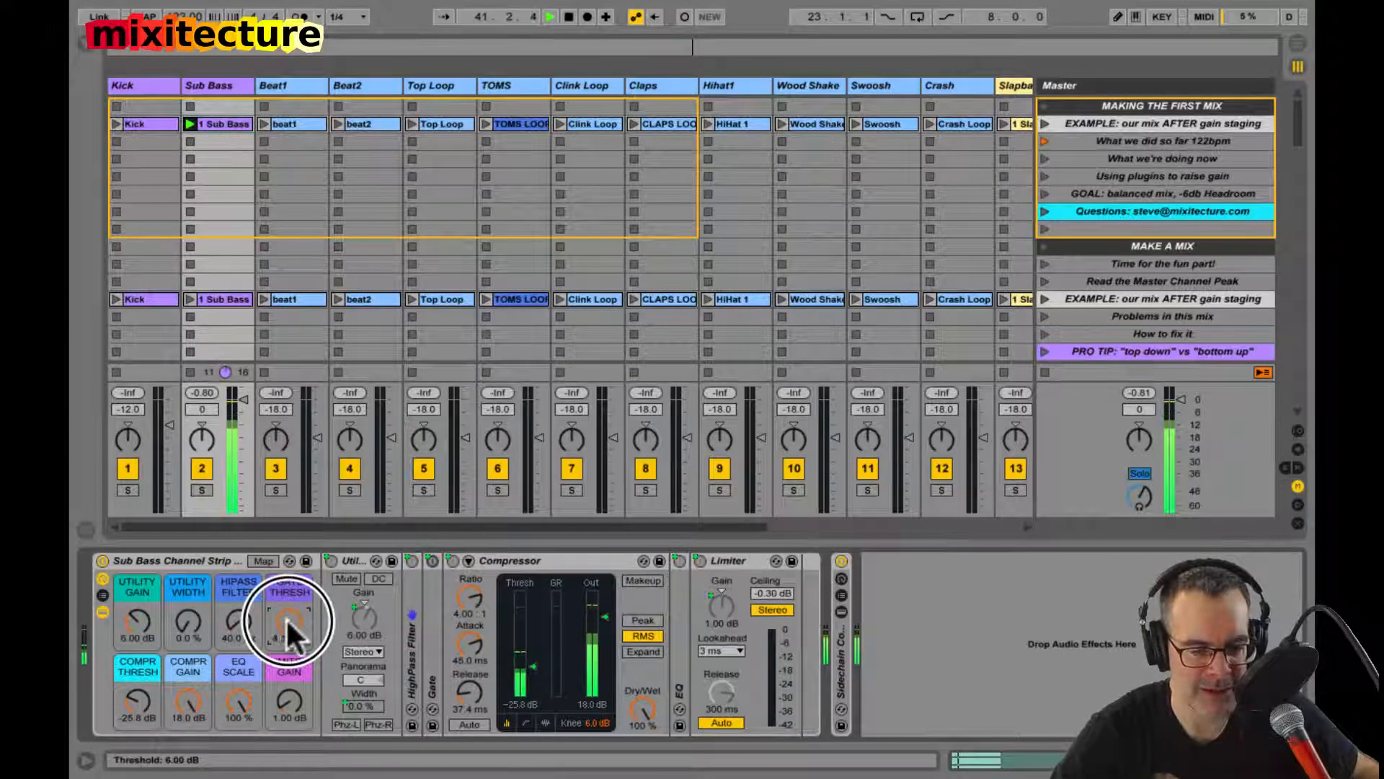
pyautogui.doubleClick(428, 615)
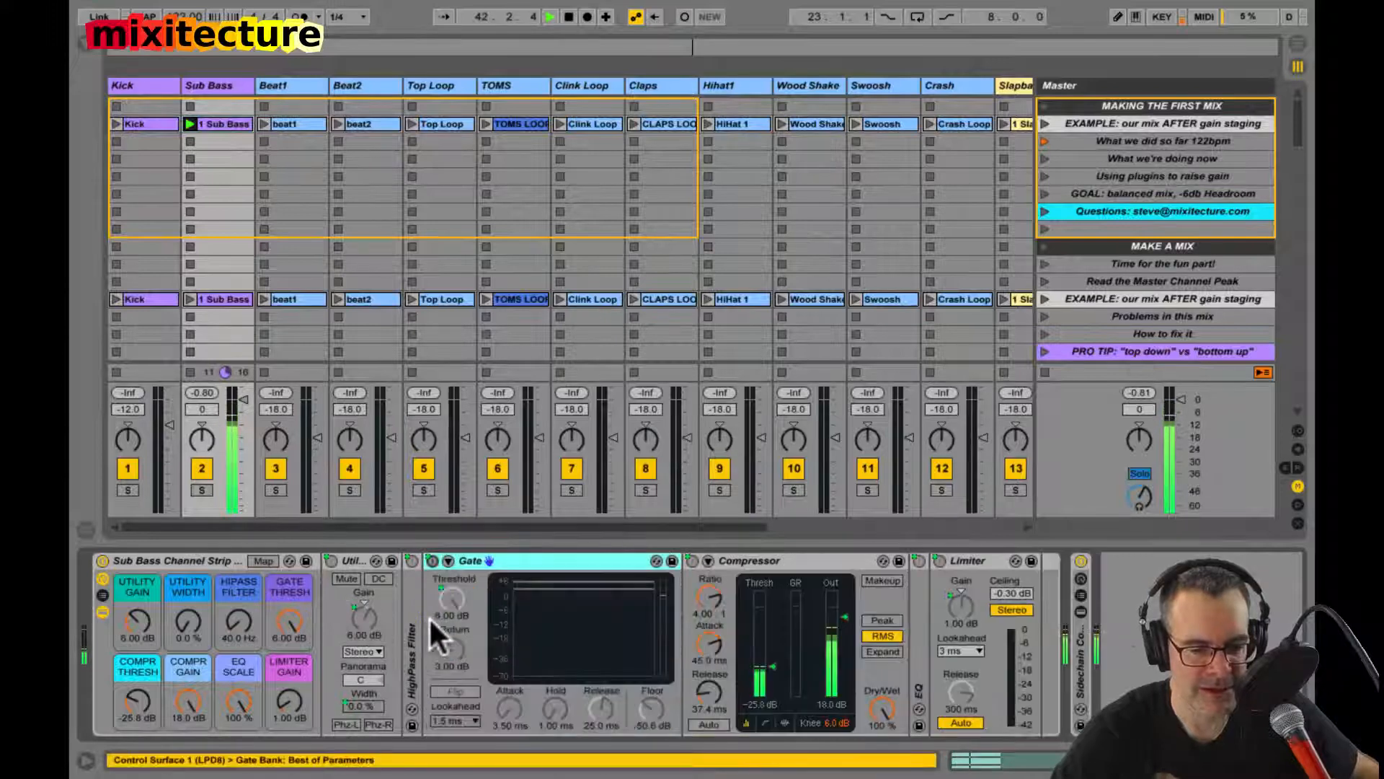
pyautogui.moveTo(289, 624); pyautogui.dragTo(288, 616)
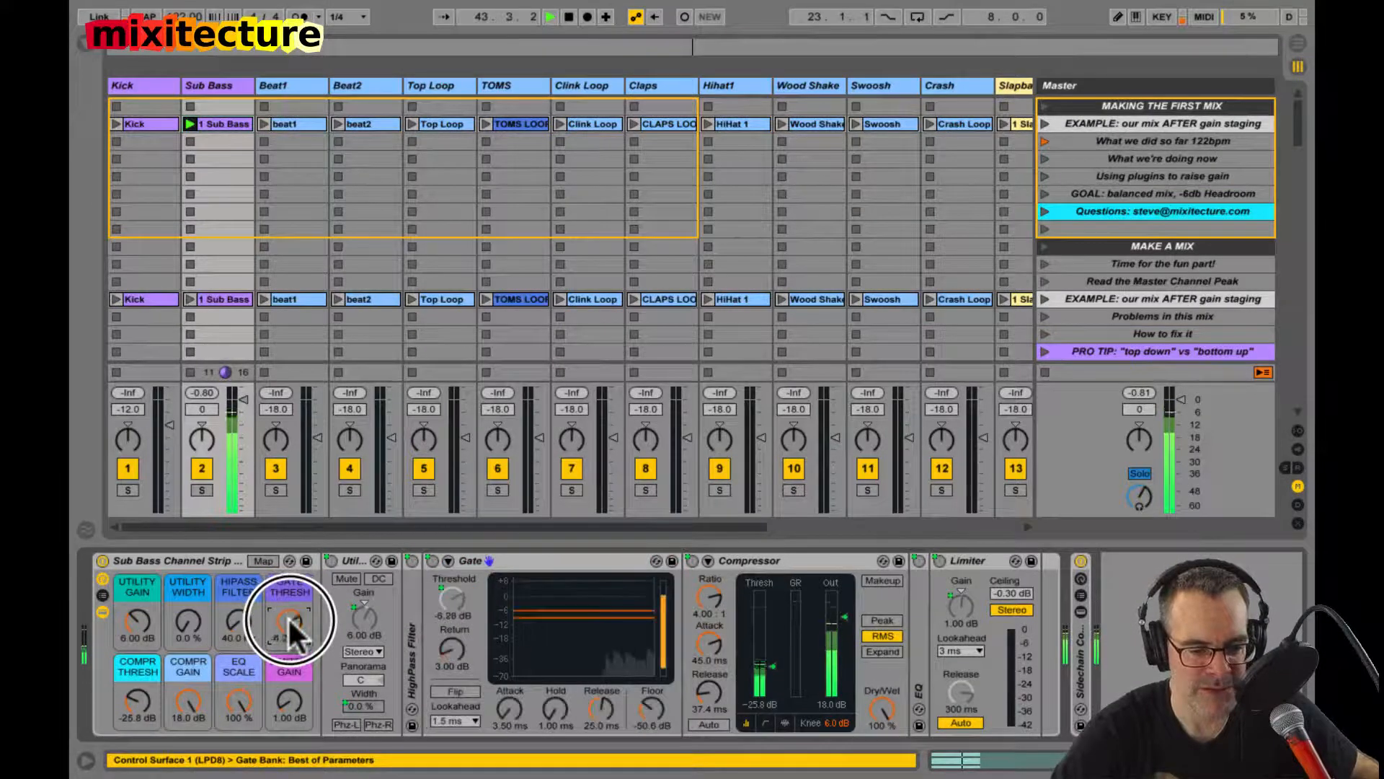
pyautogui.doubleClick(480, 559)
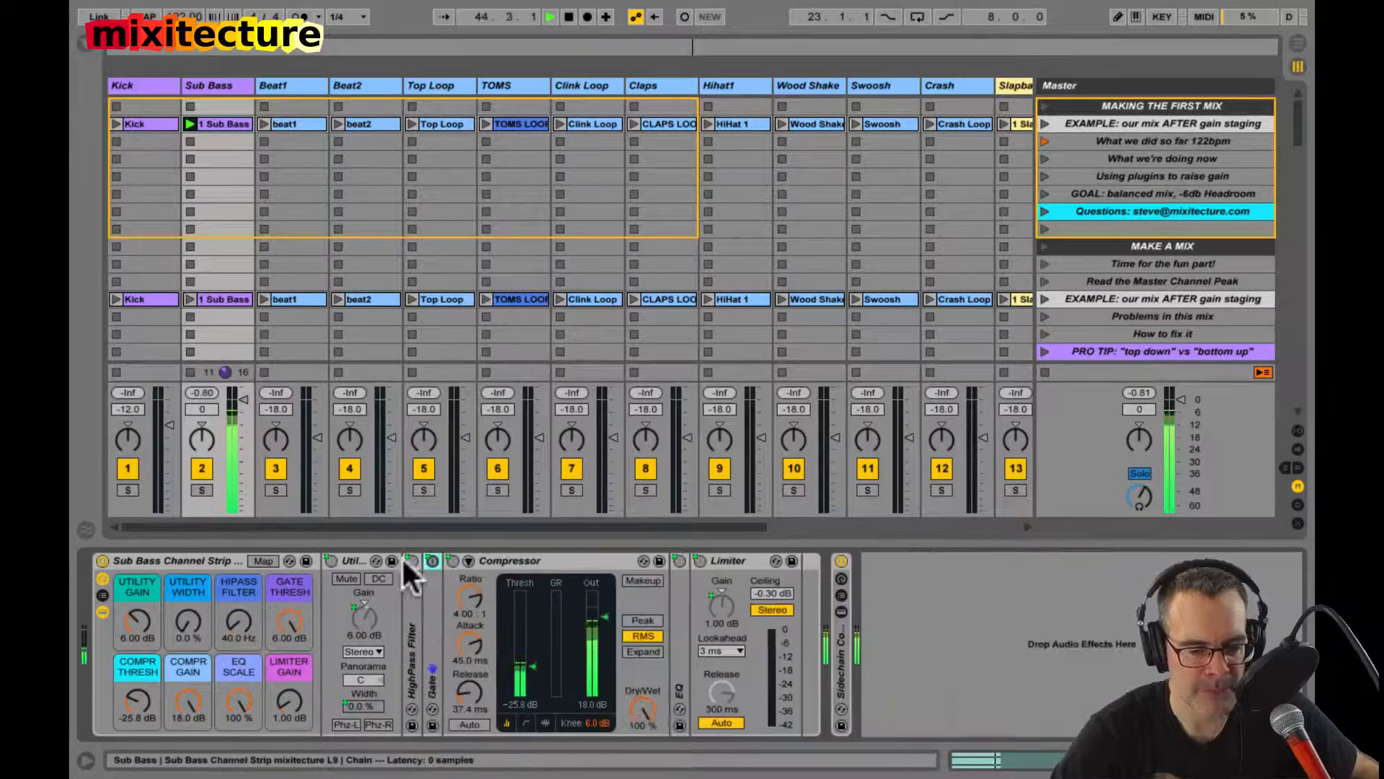
# Step: Set the Compr Thresh macro to -28.4 dB, and unfold the EQ with its enlarged frequency display
pyautogui.click(166, 560)
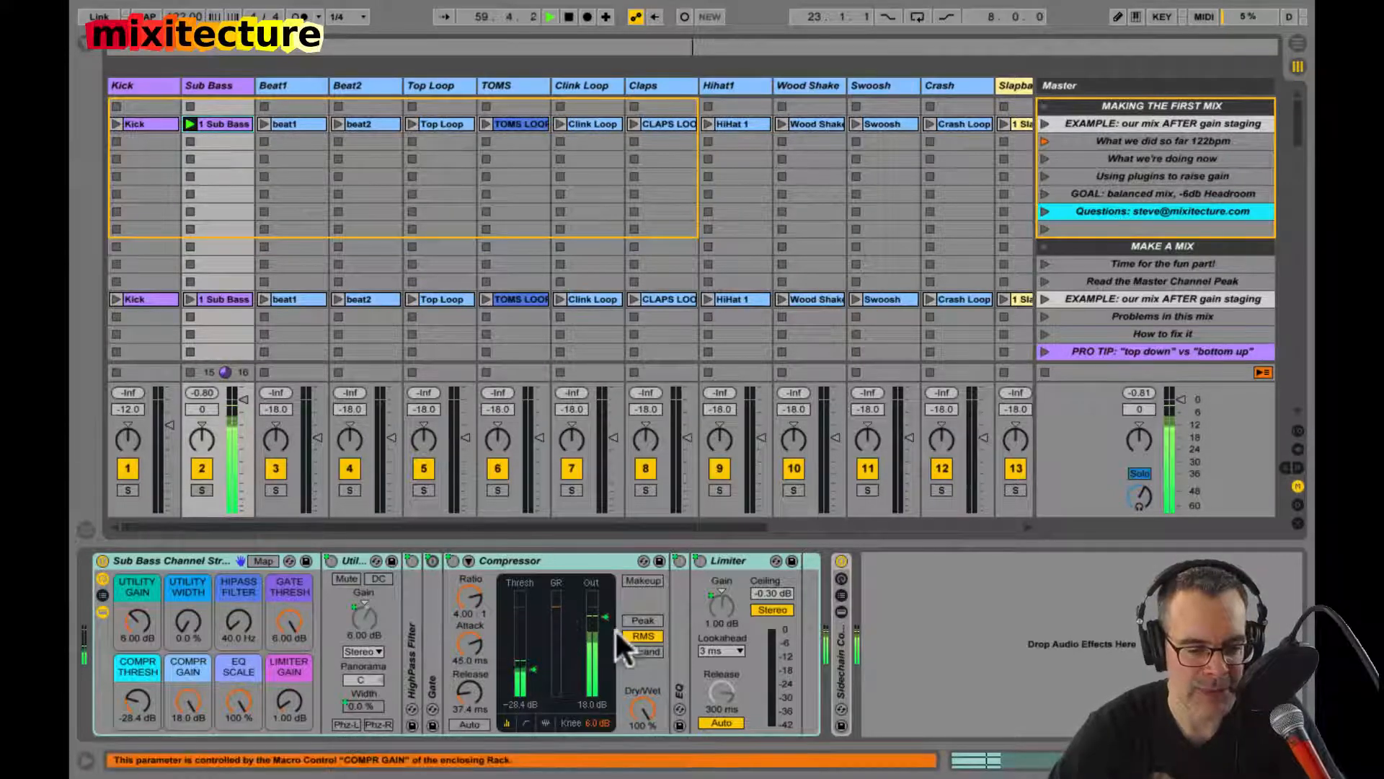
pyautogui.doubleClick(681, 628)
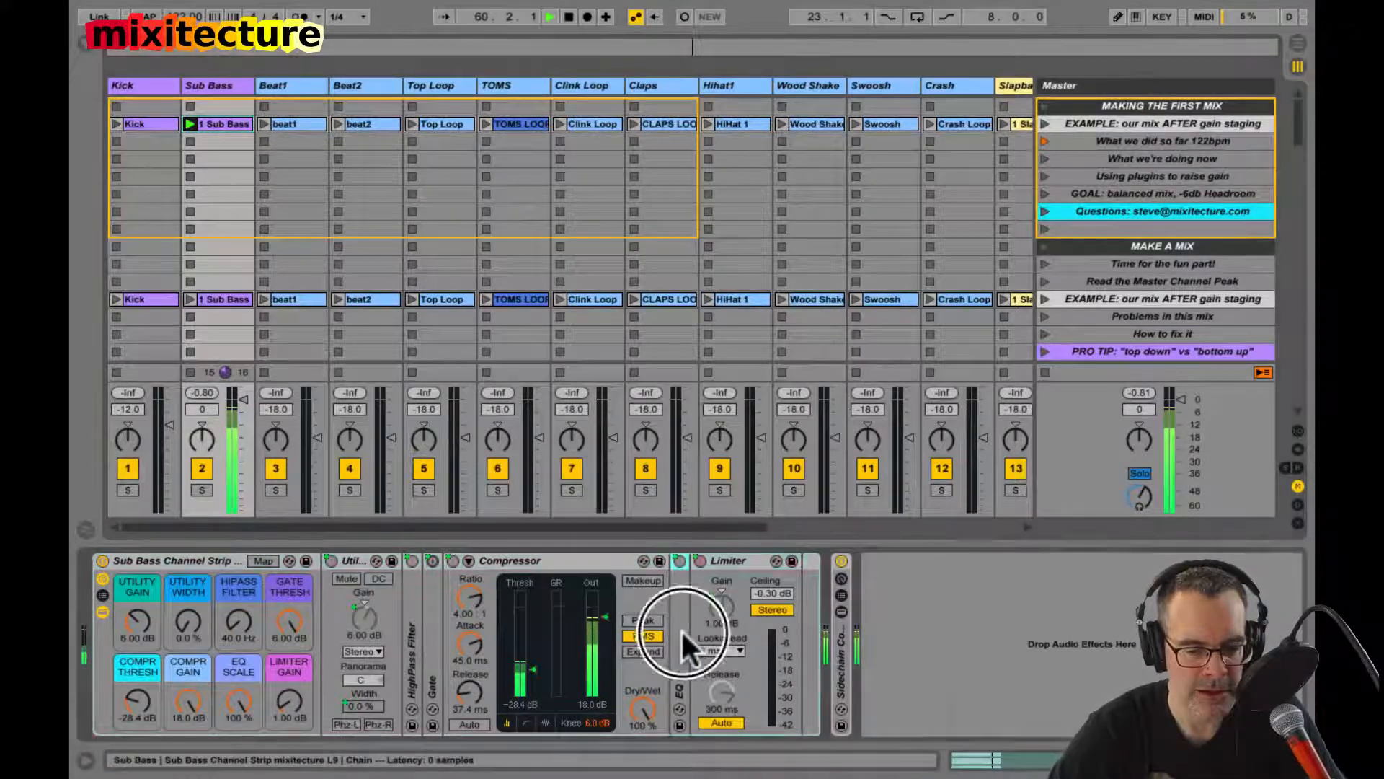
pyautogui.click(210, 560)
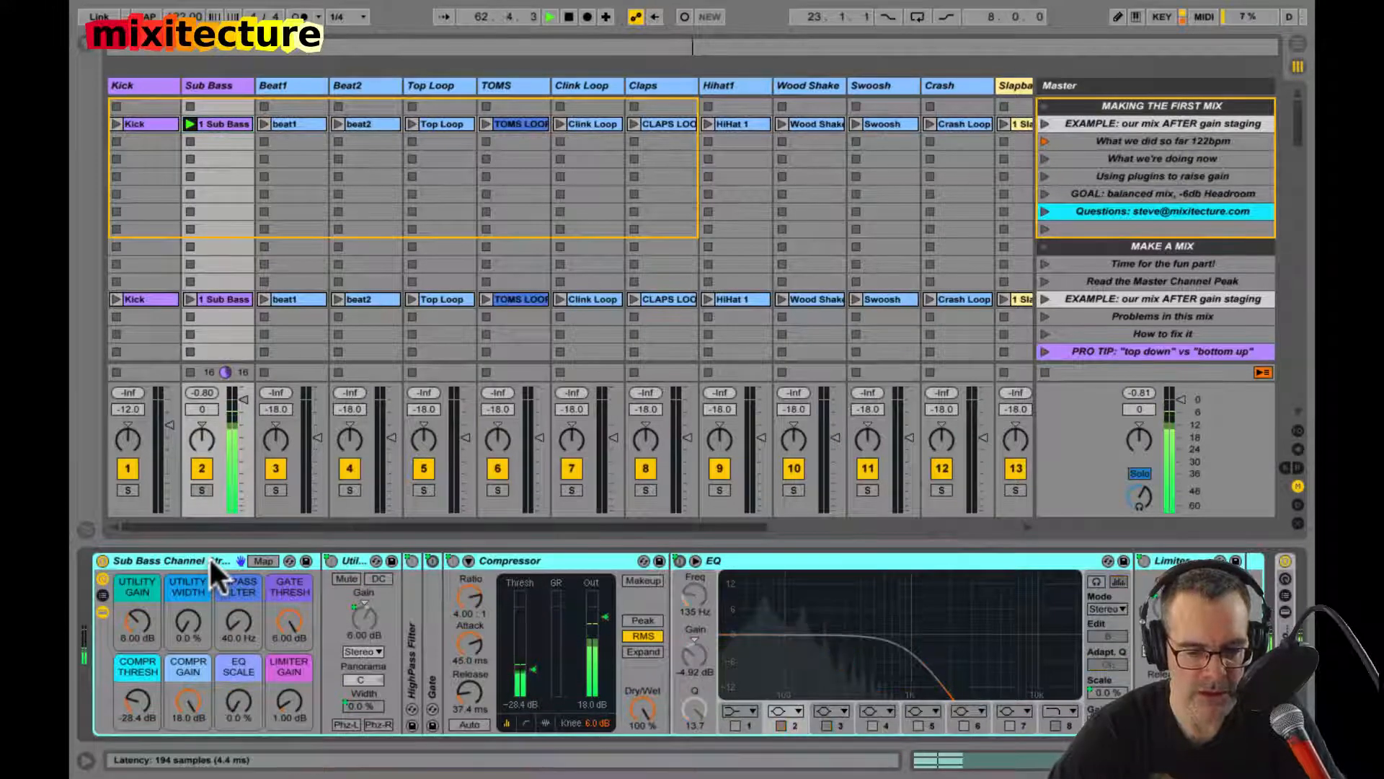
pyautogui.doubleClick(787, 600)
pyautogui.click(125, 557)
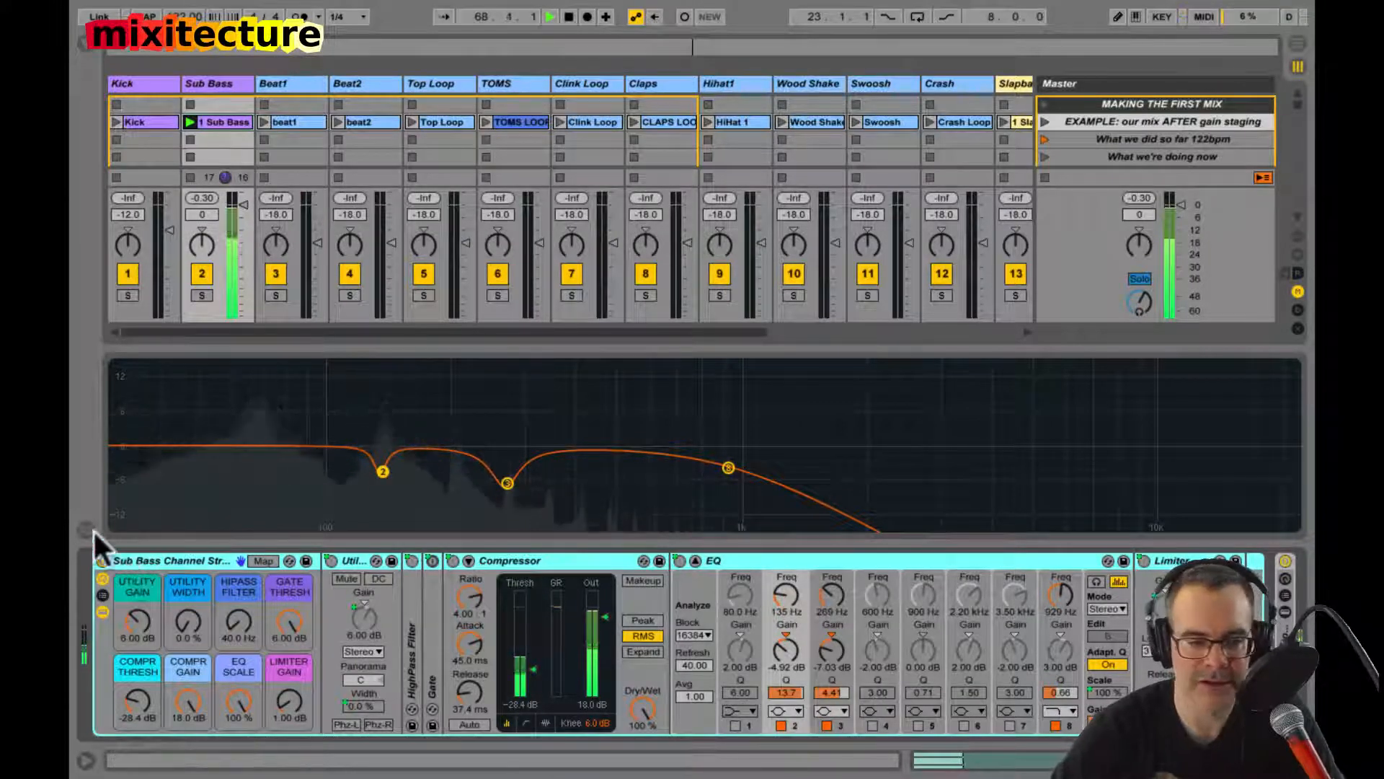
# Step: Reset the Sub Bass track's peak level and restart playback to check the level with the EQ active
pyautogui.moveTo(190, 194); pyautogui.dragTo(192, 201)
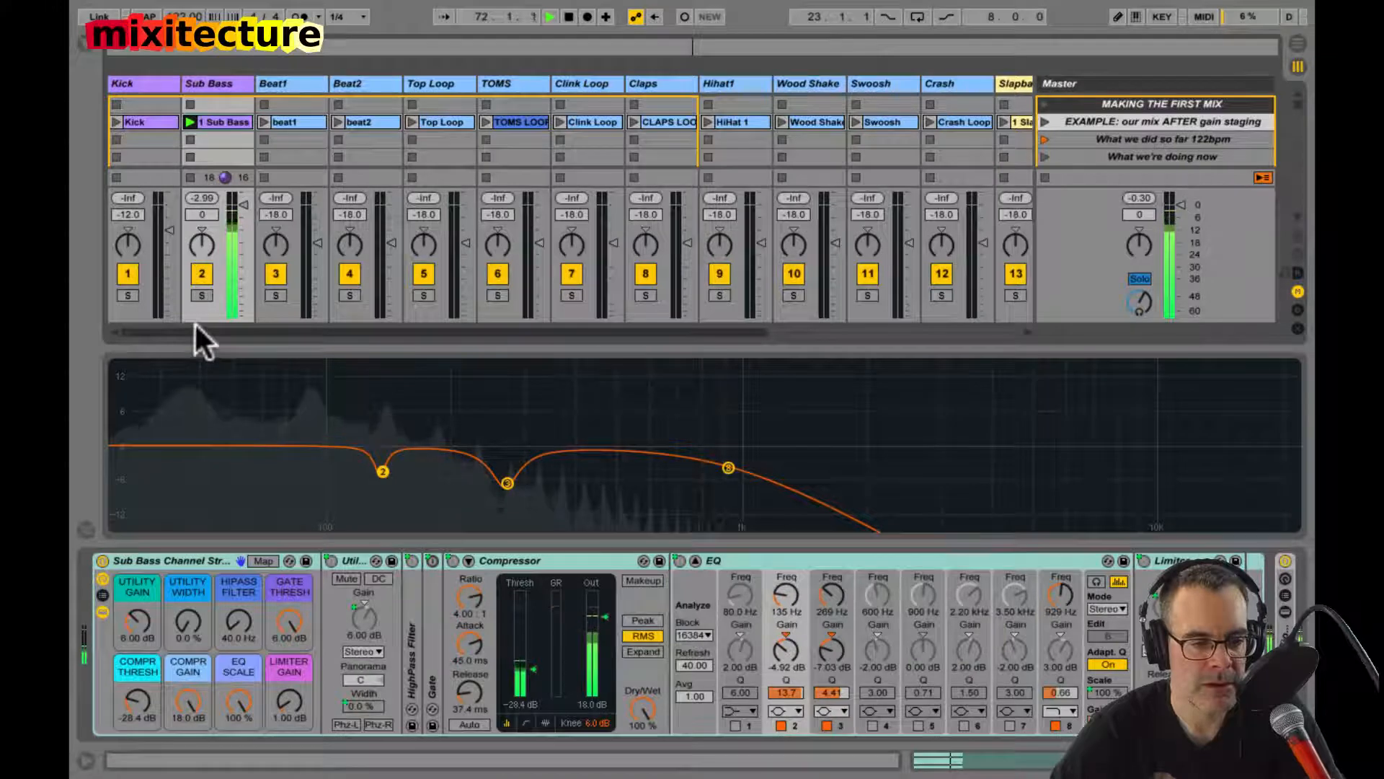
pyautogui.press('space')
pyautogui.press('space')
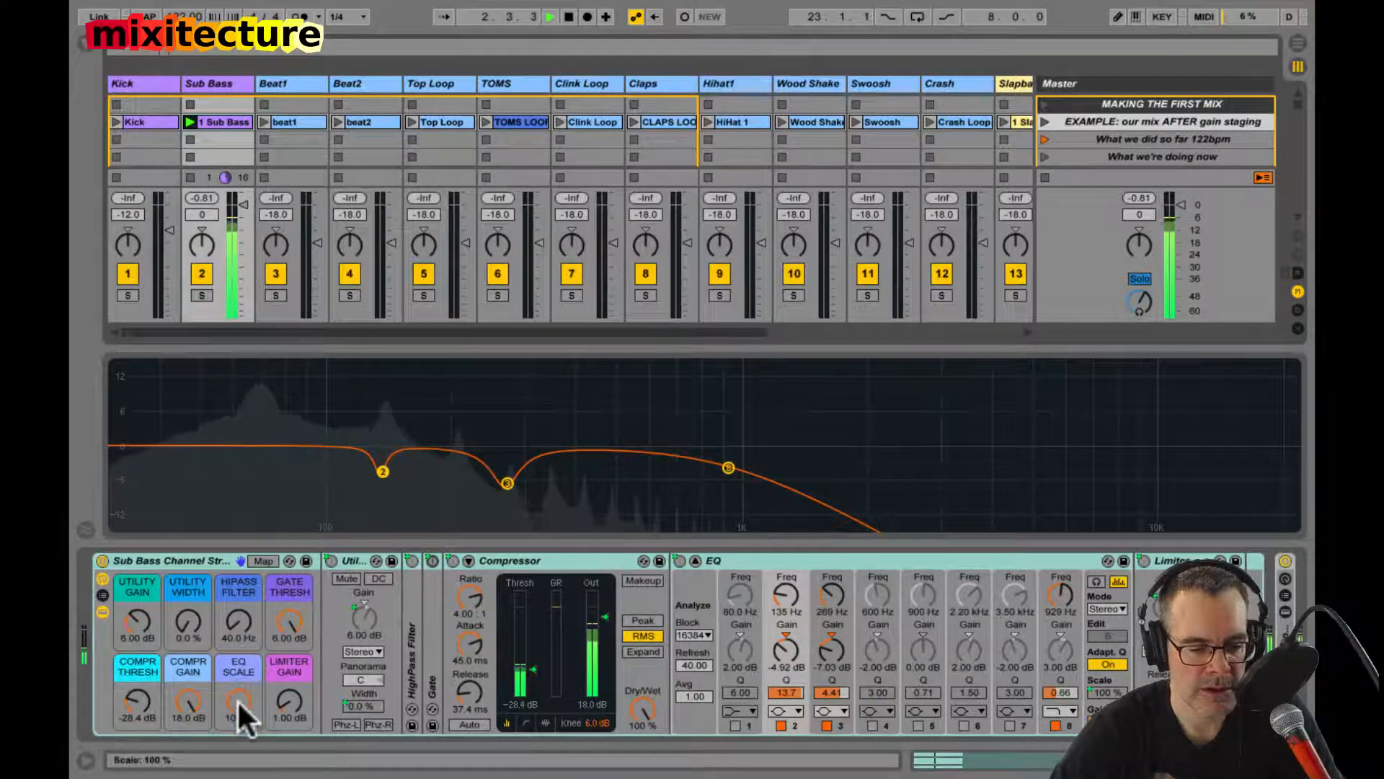
# Step: Set the EQ Scale macro to 0 % and restart playback to compare the Sub Bass peak level
pyautogui.moveTo(238, 698); pyautogui.dragTo(237, 772)
pyautogui.press('space')
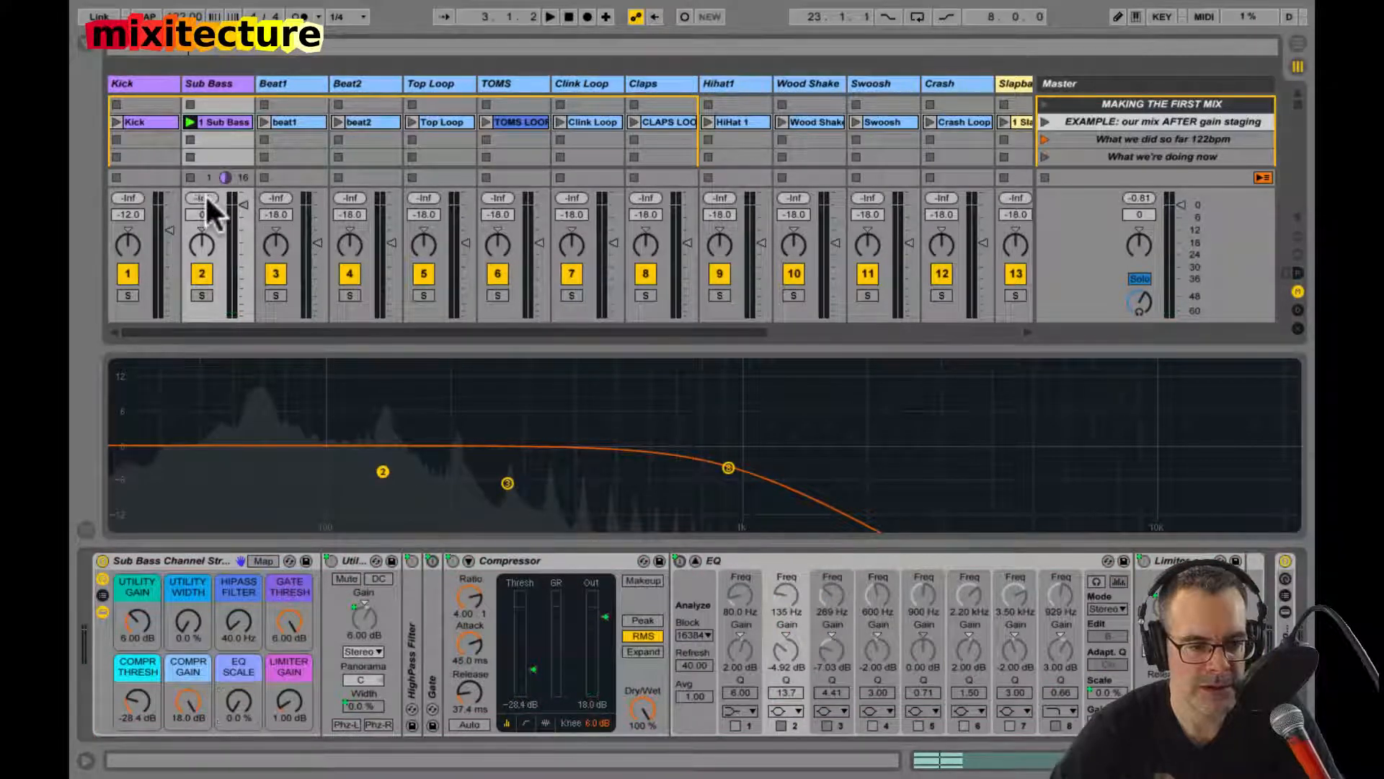
pyautogui.press('space')
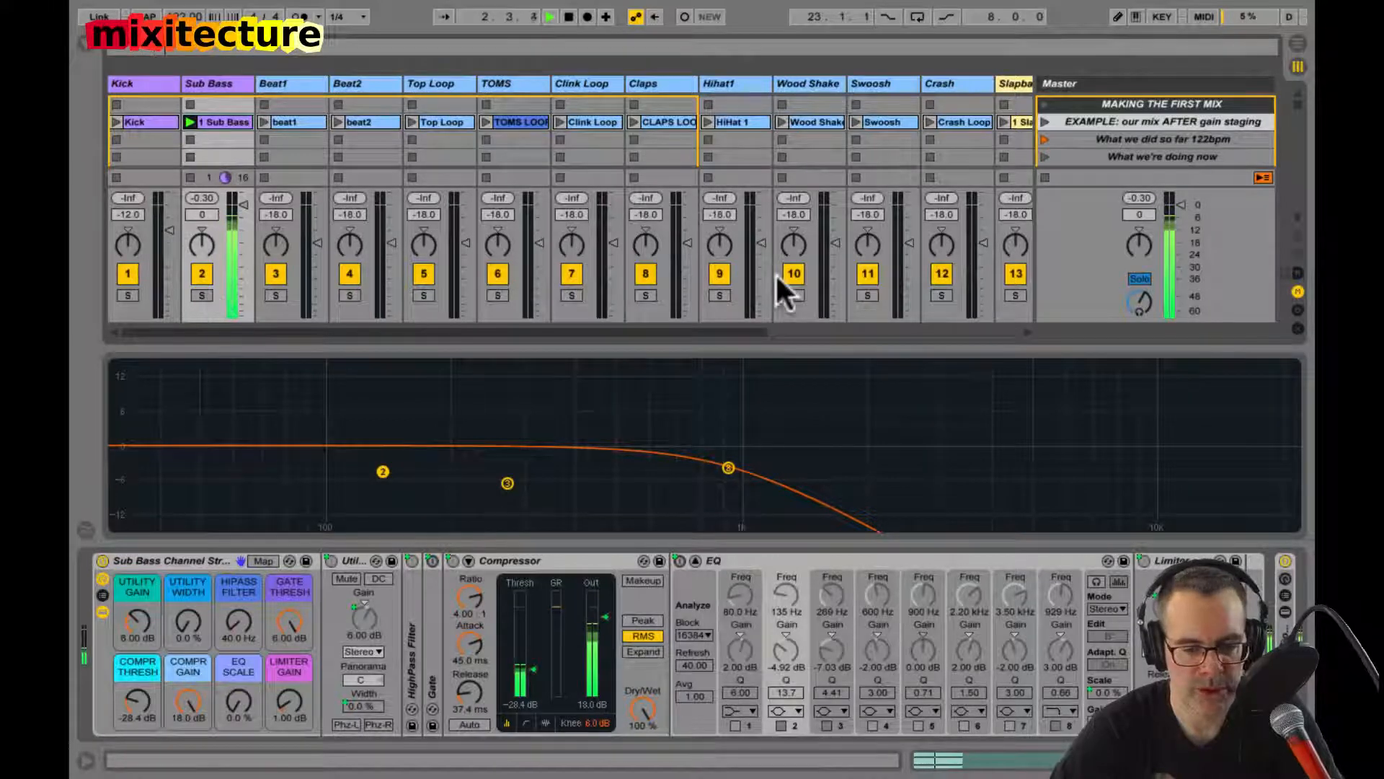
# Step: Stop playback, set the Limiter Gain macro to 0 dB and reset the Sub Bass track's peak level
pyautogui.press('space')
pyautogui.doubleClick(284, 695)
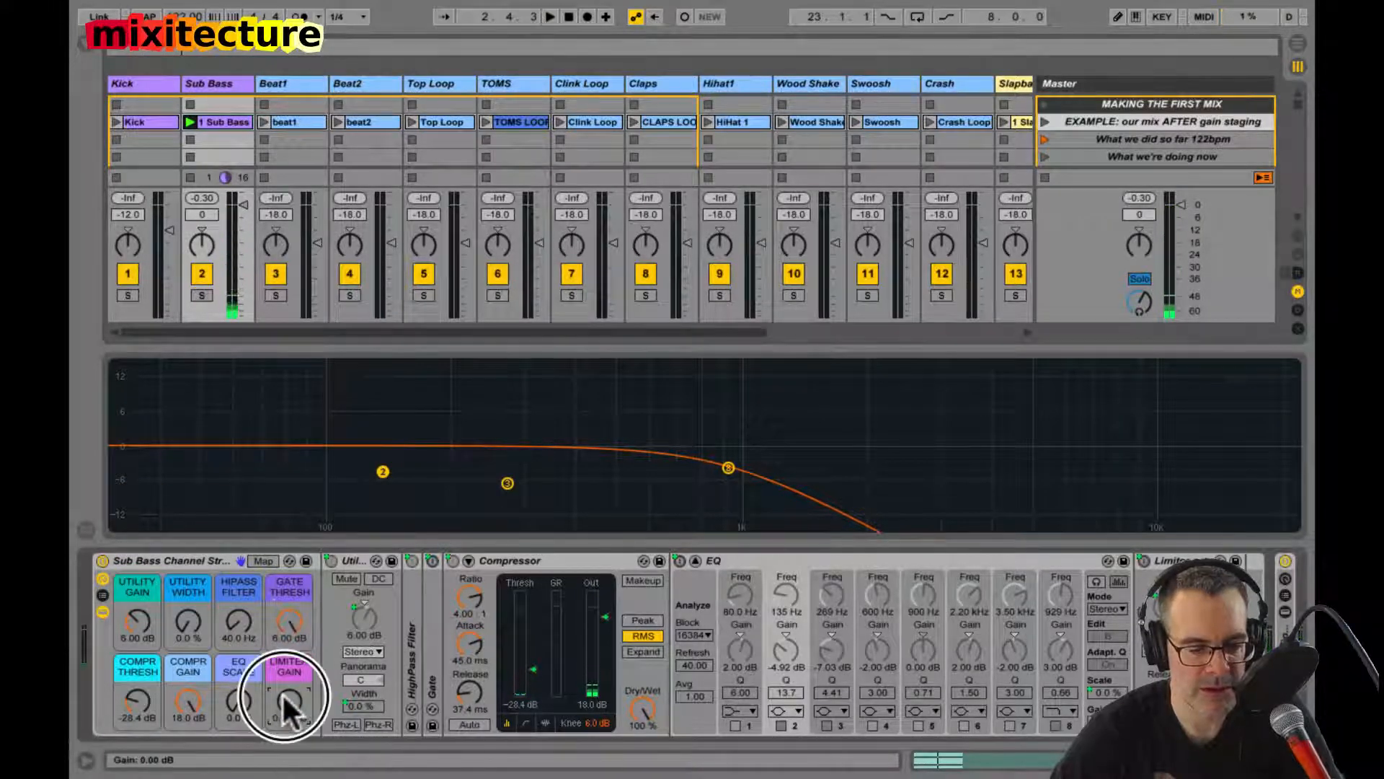
pyautogui.click(202, 195)
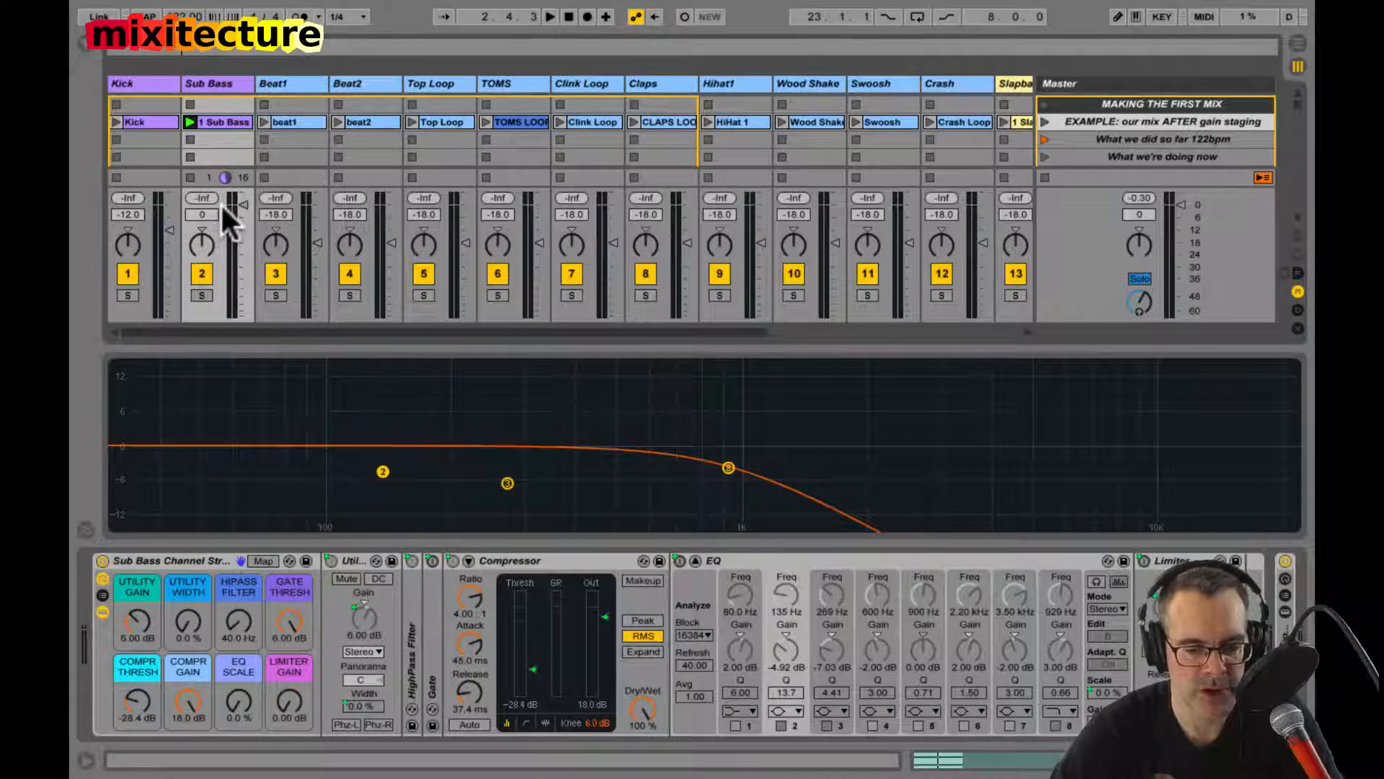
# Step: Play Sub Bass without EQ, set the EQ Scale macro to 100 %, and reset the peak level to compare in playback
pyautogui.press('space')
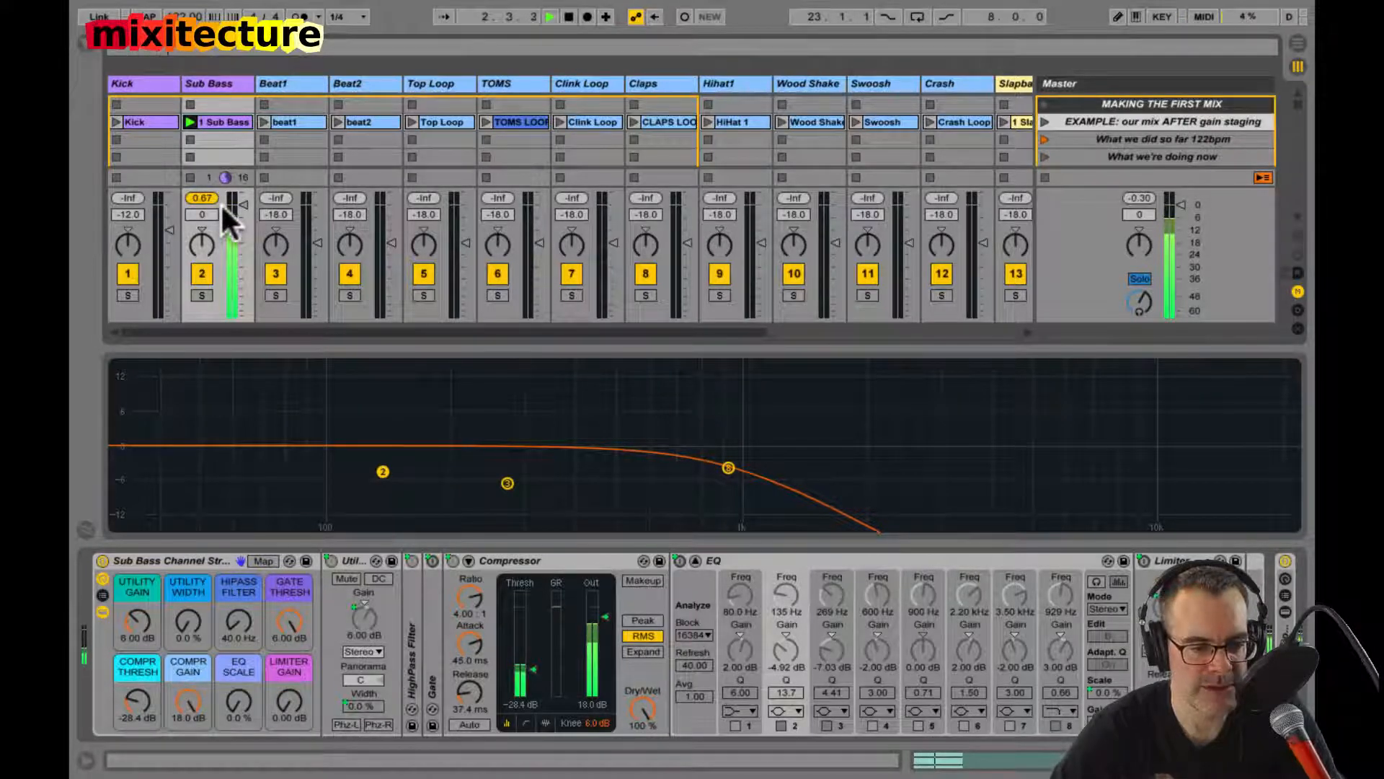
pyautogui.press('space')
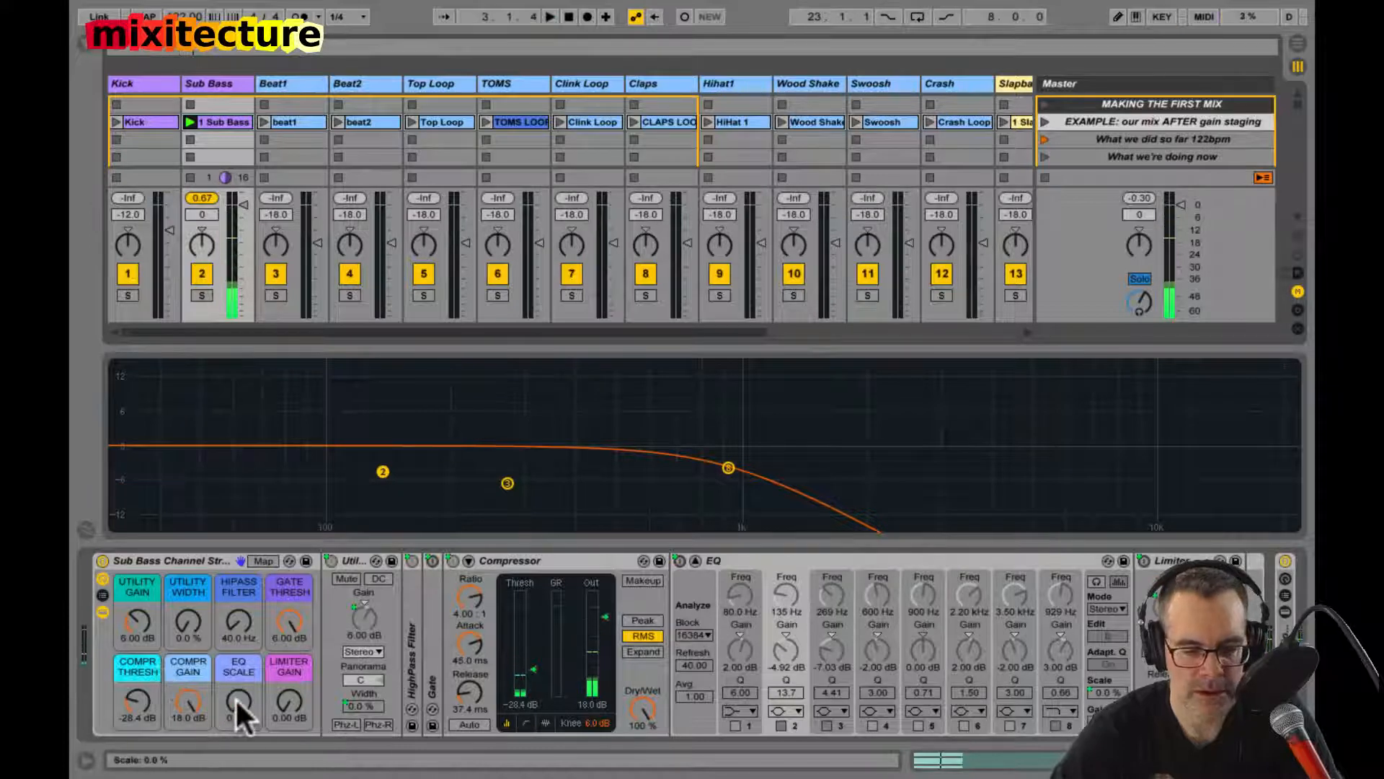
pyautogui.moveTo(235, 698); pyautogui.dragTo(244, 651)
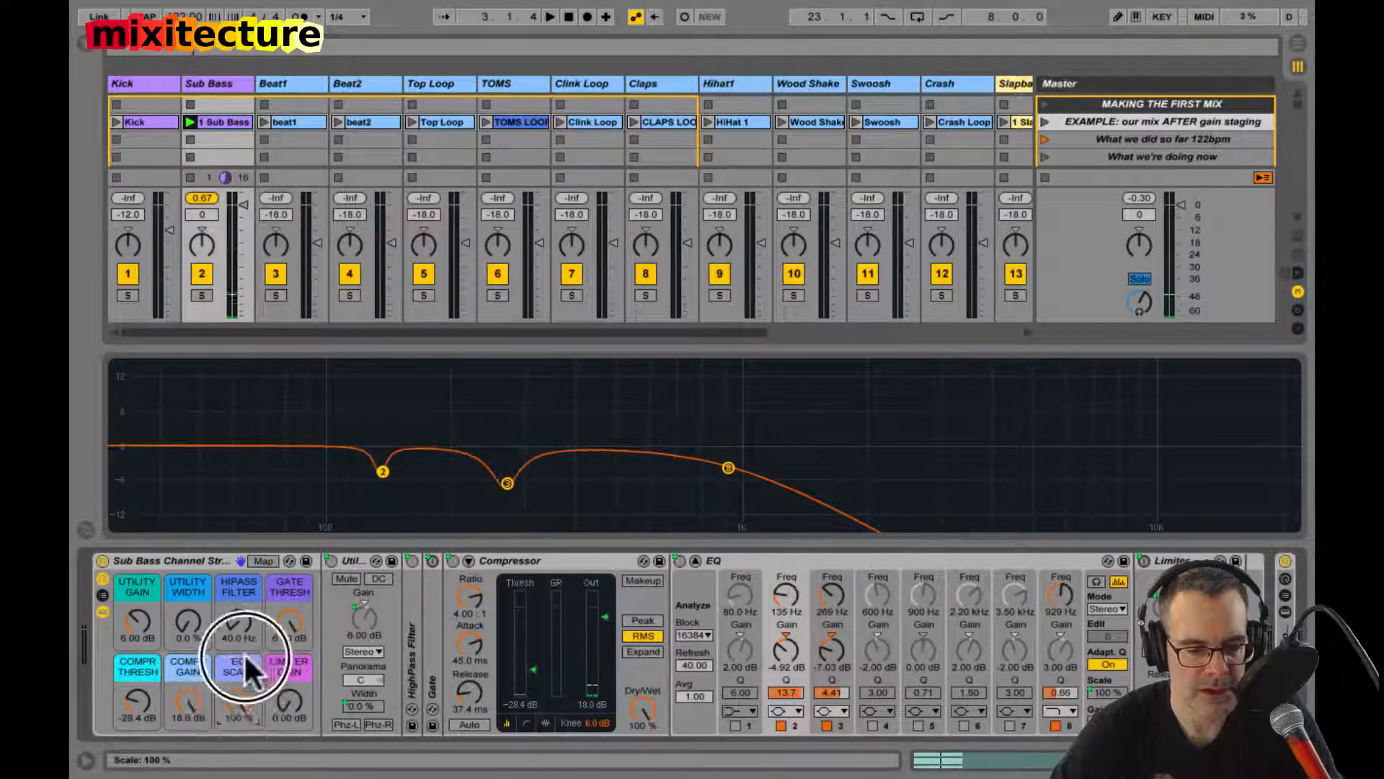
pyautogui.click(208, 195)
pyautogui.press('space')
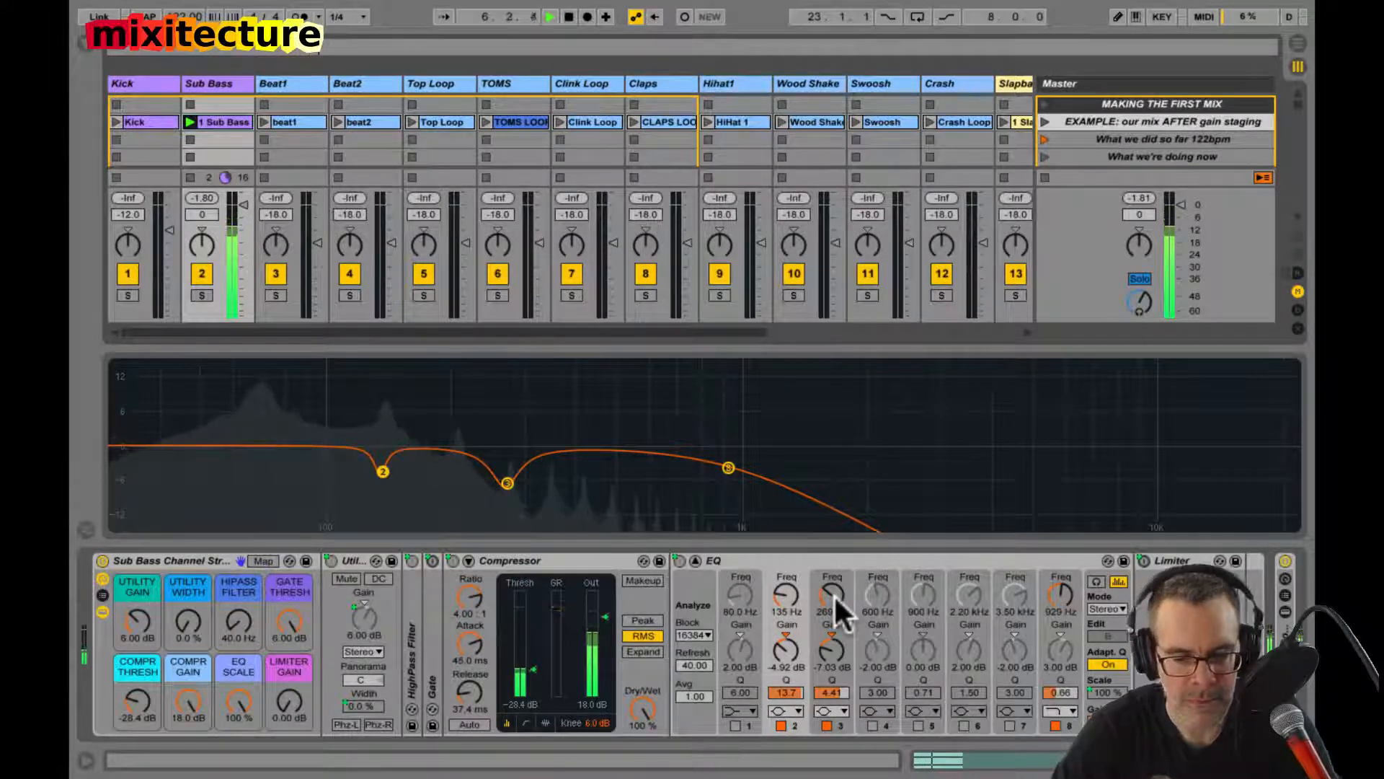
# Step: Set the Limiter Gain macro to 1 dB, fold the EQ, and replay Sub Bass briefly to check its level
pyautogui.moveTo(284, 699); pyautogui.dragTo(283, 691)
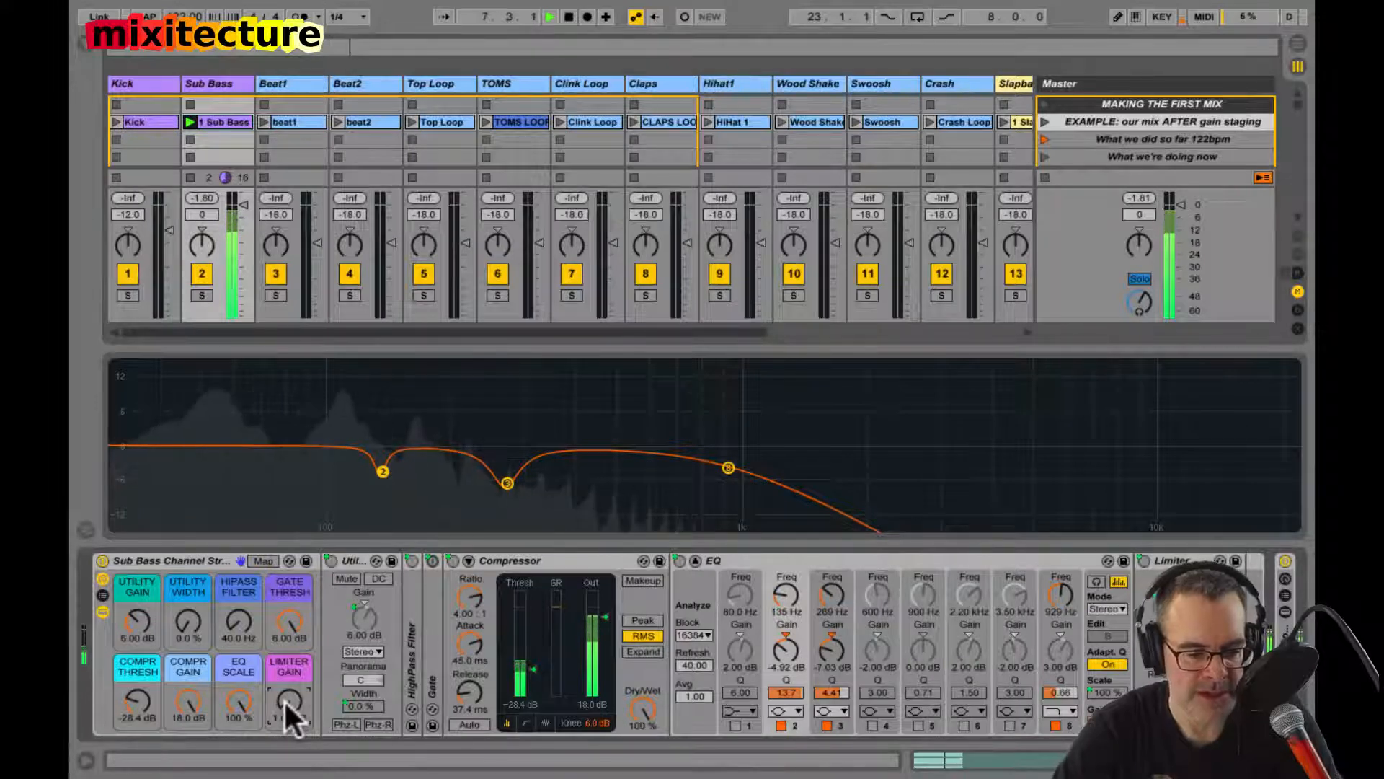
pyautogui.doubleClick(765, 552)
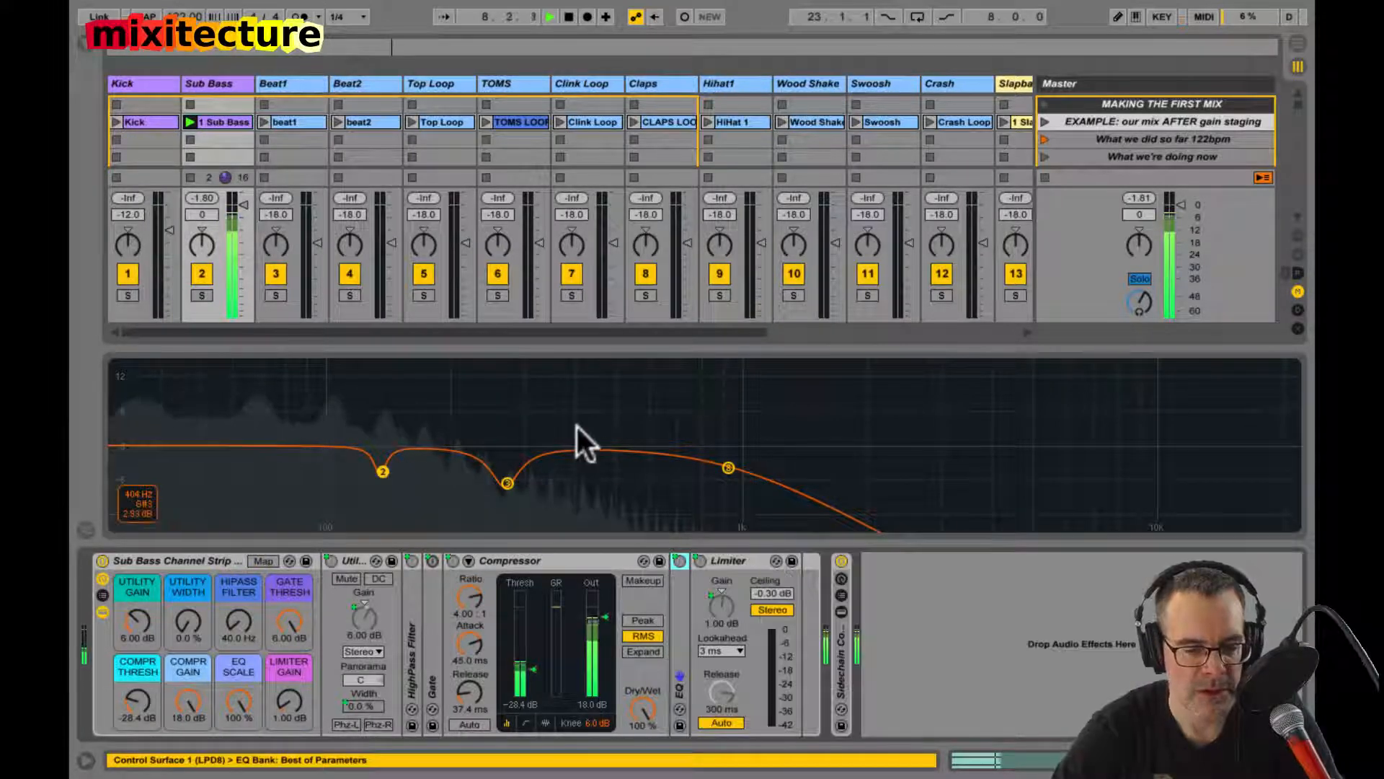
pyautogui.press('space')
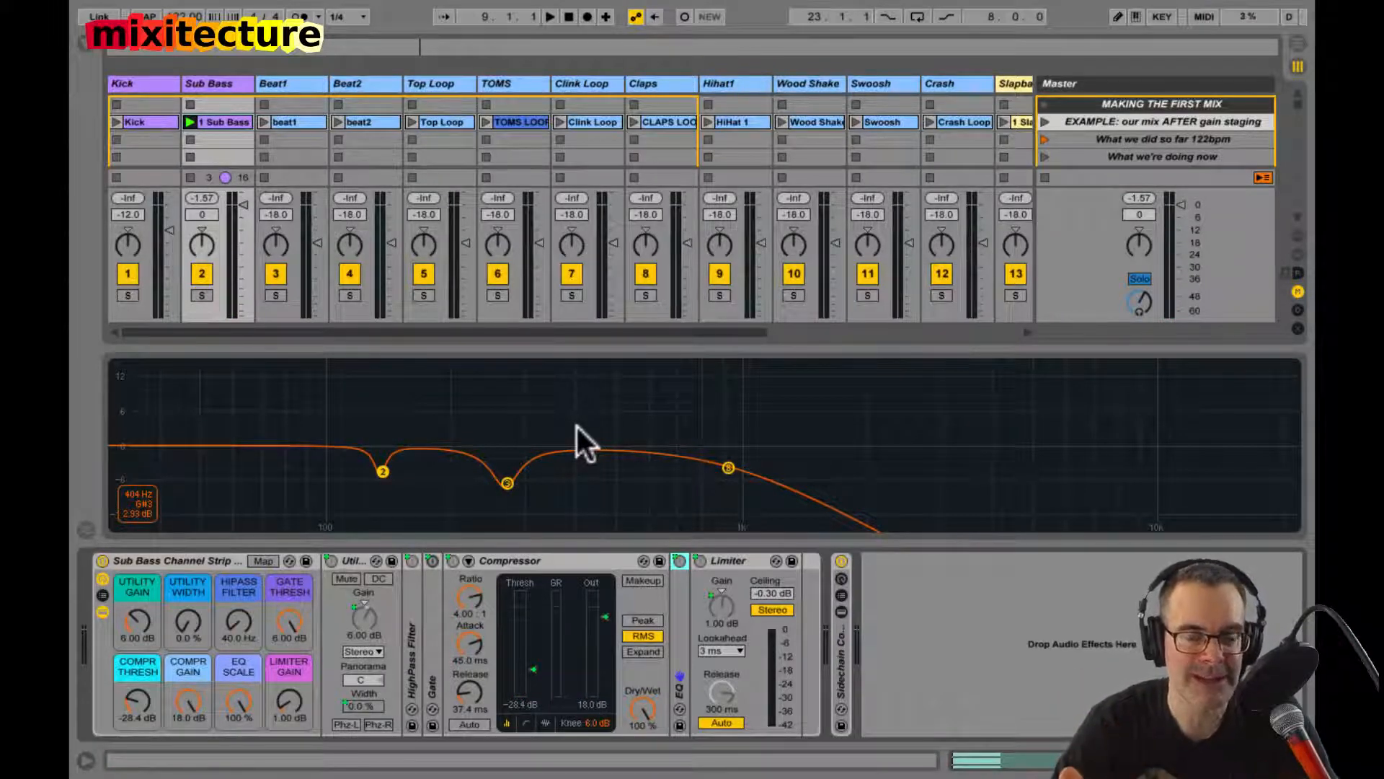
pyautogui.press('space')
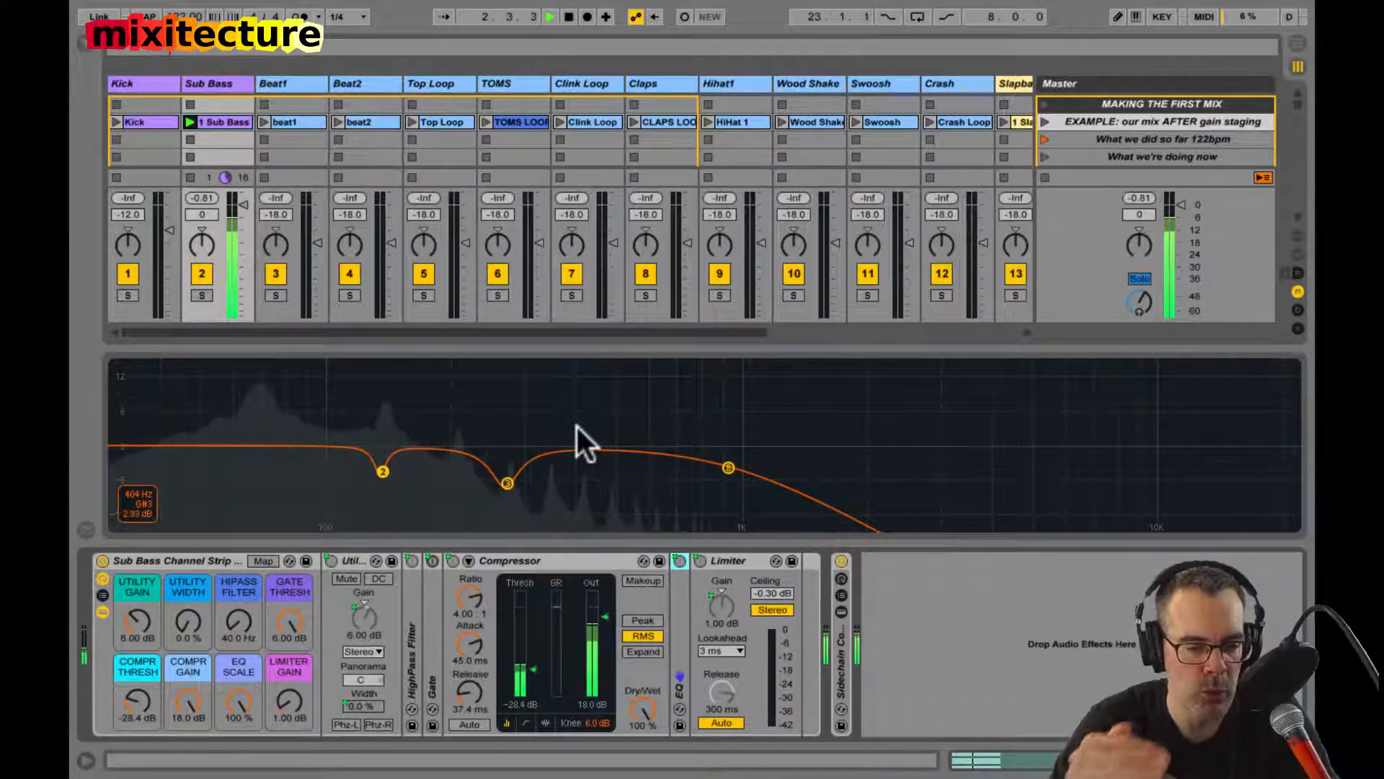
pyautogui.press('space')
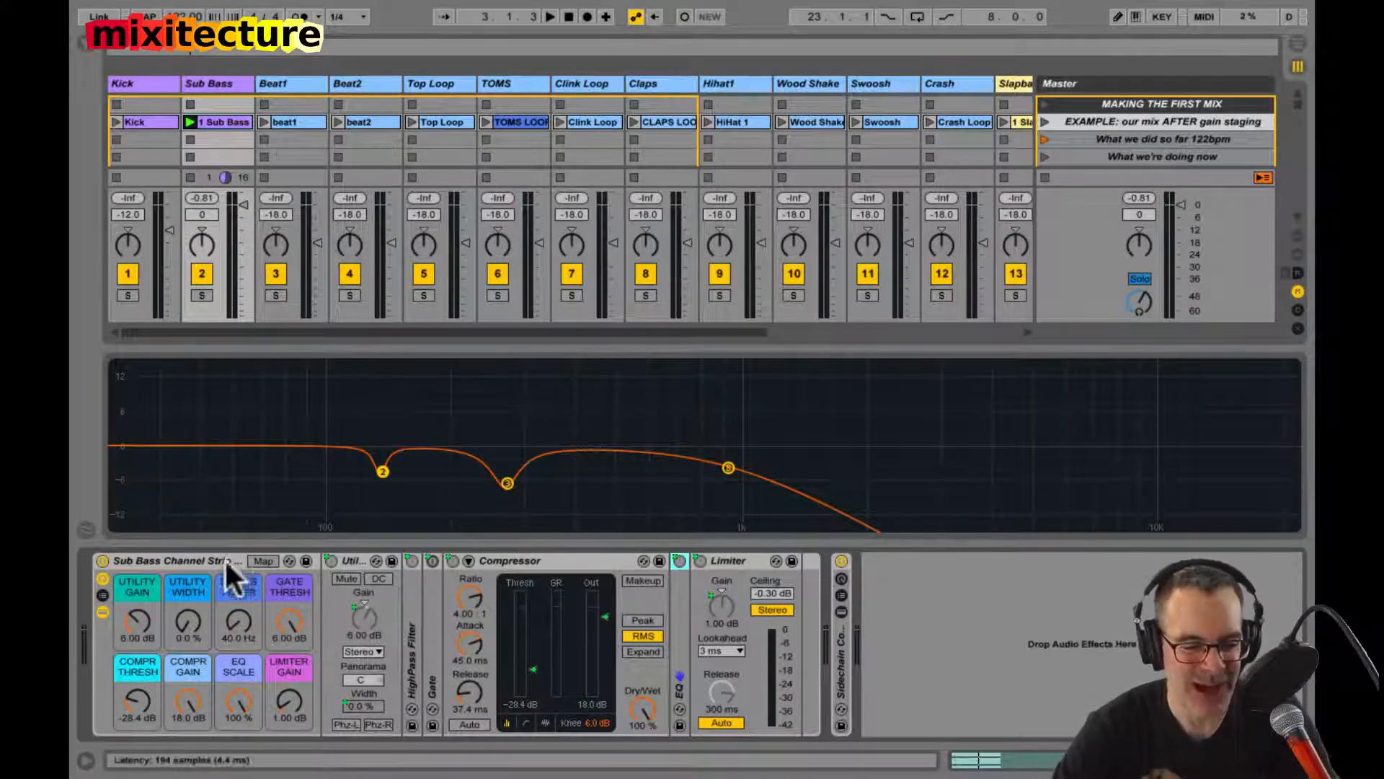
# Step: Set the Compr Thresh macro of the Sub Bass channel strip to -40.7 dB and check the compression during playback
pyautogui.click(201, 553)
pyautogui.press('space')
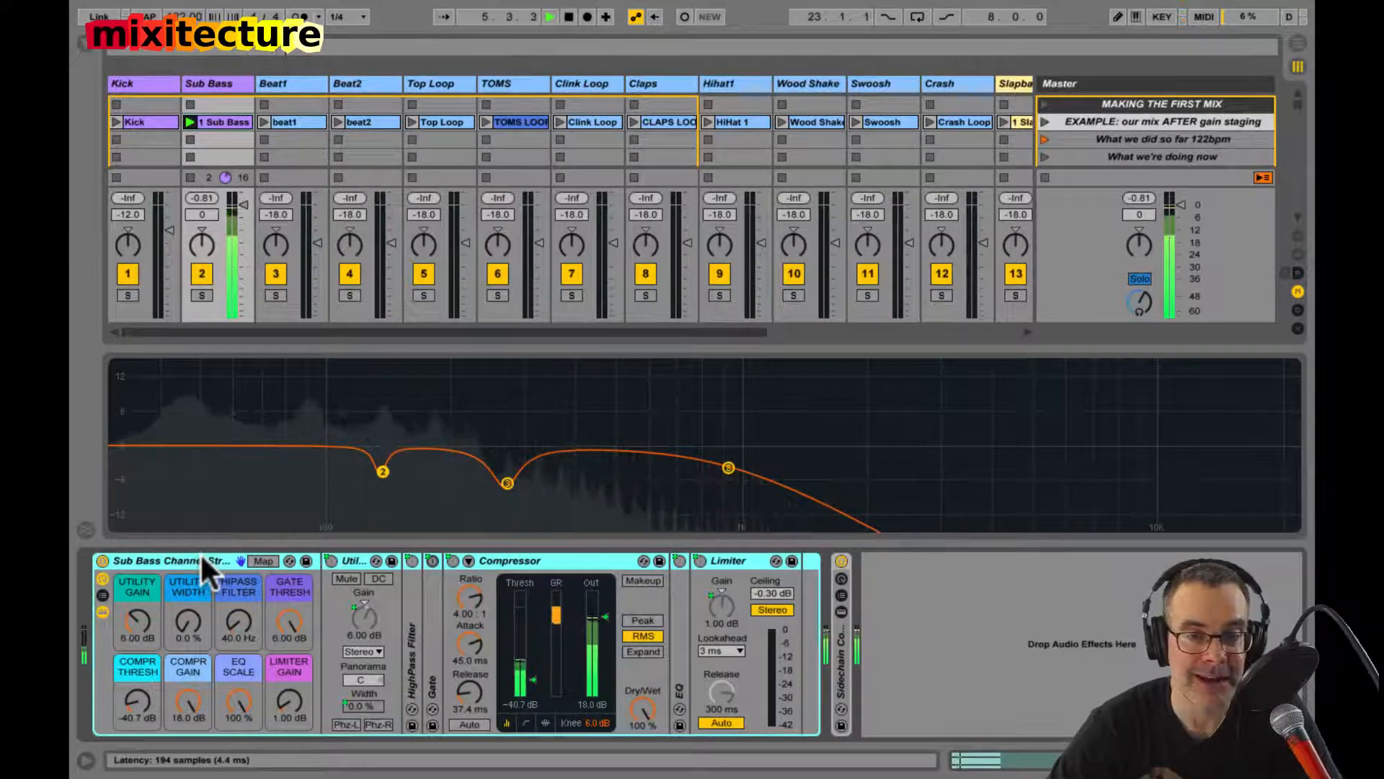
pyautogui.press('space')
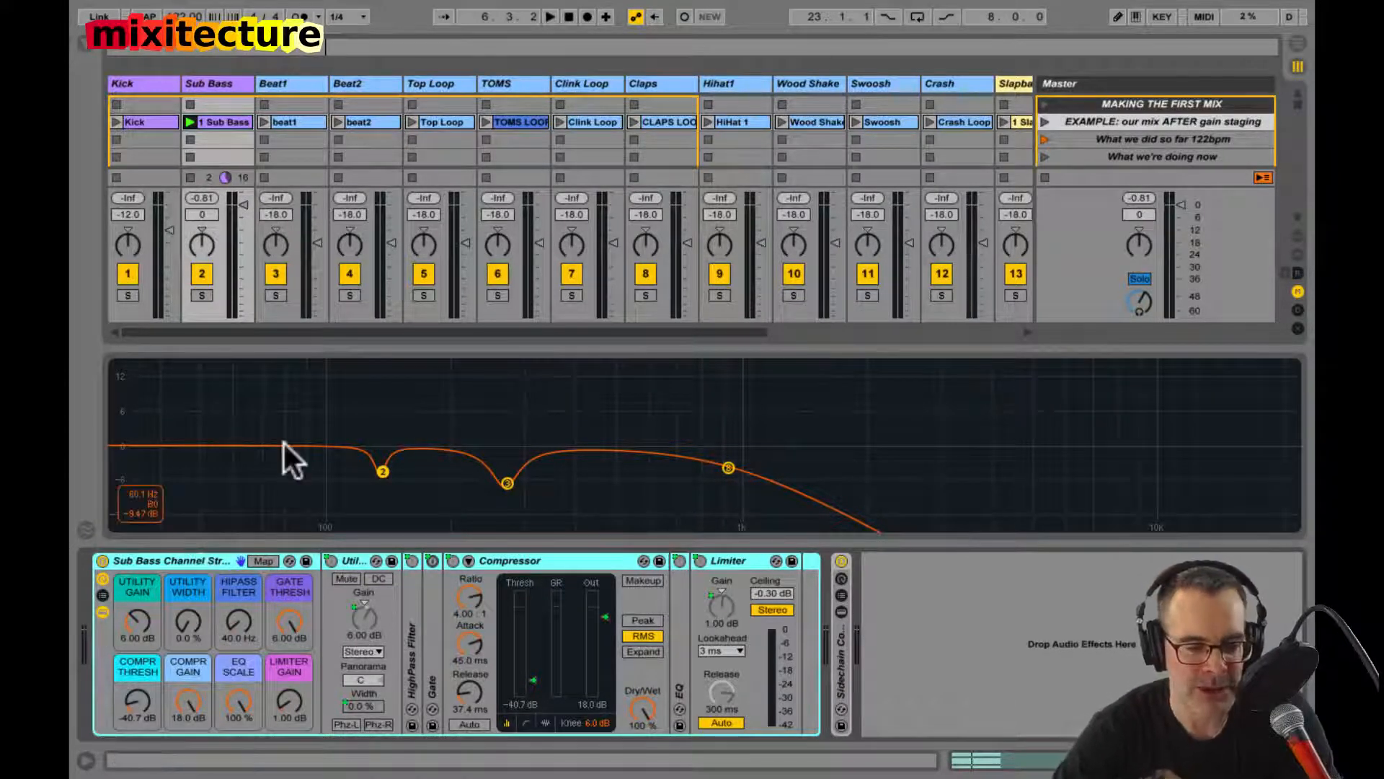
# Step: Close the enlarged EQ display, fold the EQ device, and stop the Sub Bass clip
pyautogui.click(358, 411)
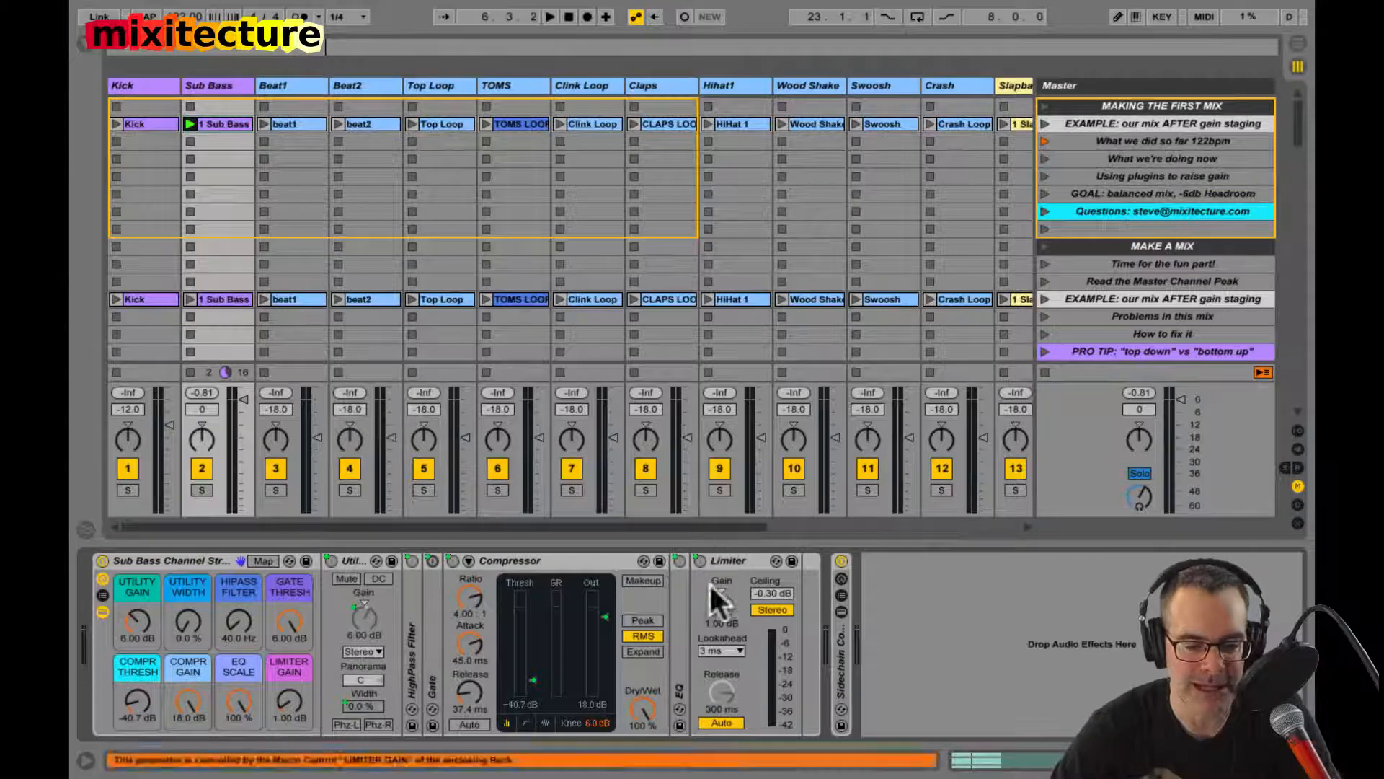
pyautogui.doubleClick(673, 633)
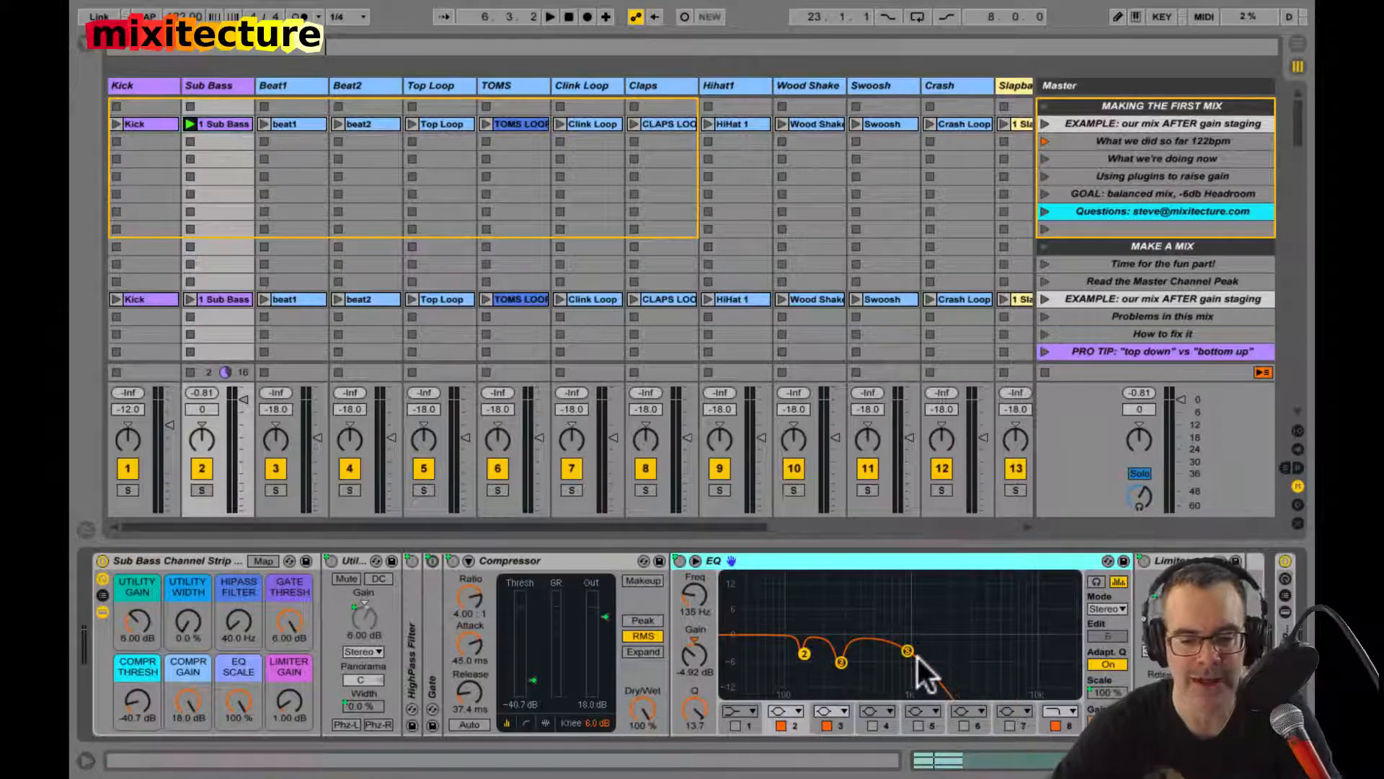
pyautogui.doubleClick(895, 566)
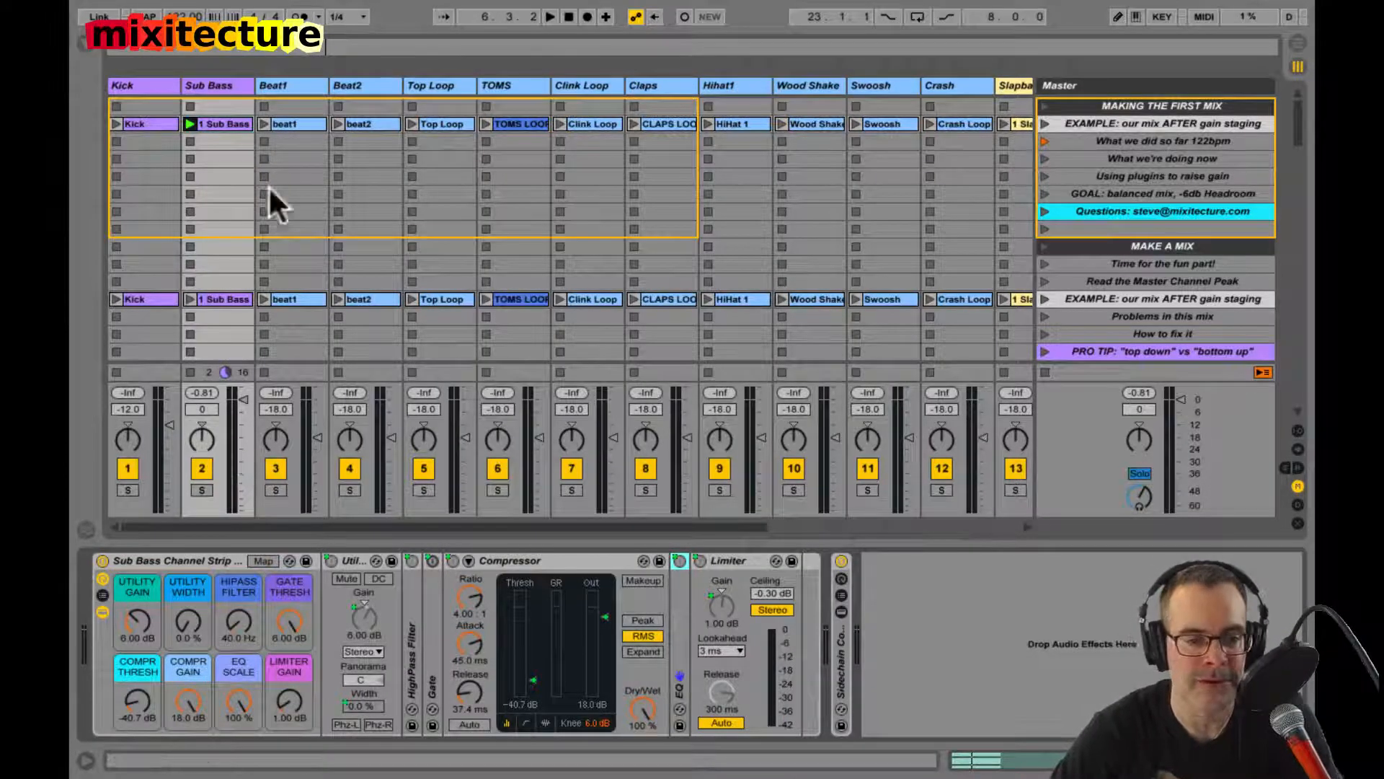
pyautogui.click(188, 348)
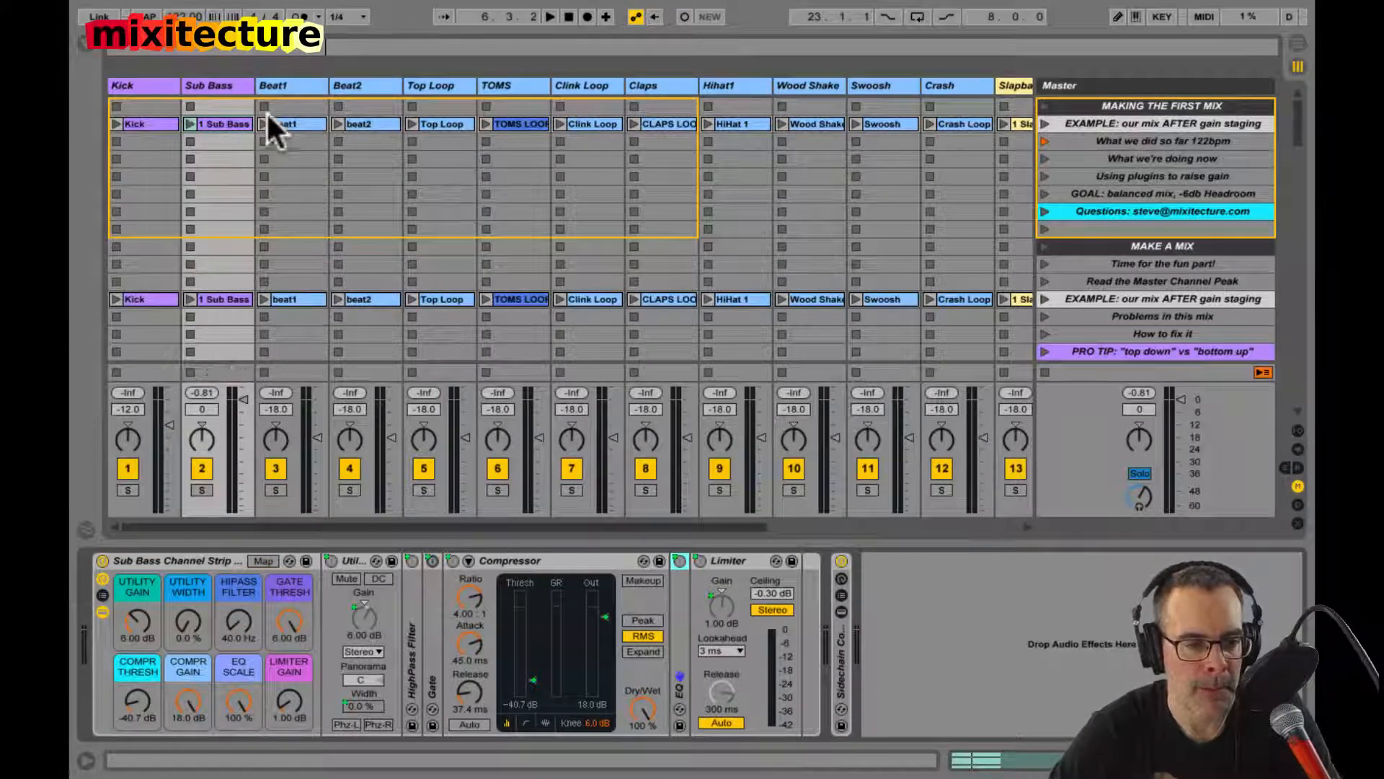
# Step: Select the Beat1 track, launch its beat1 clip and set the track volume to 0 dB
pyautogui.click(281, 84)
pyautogui.click(263, 123)
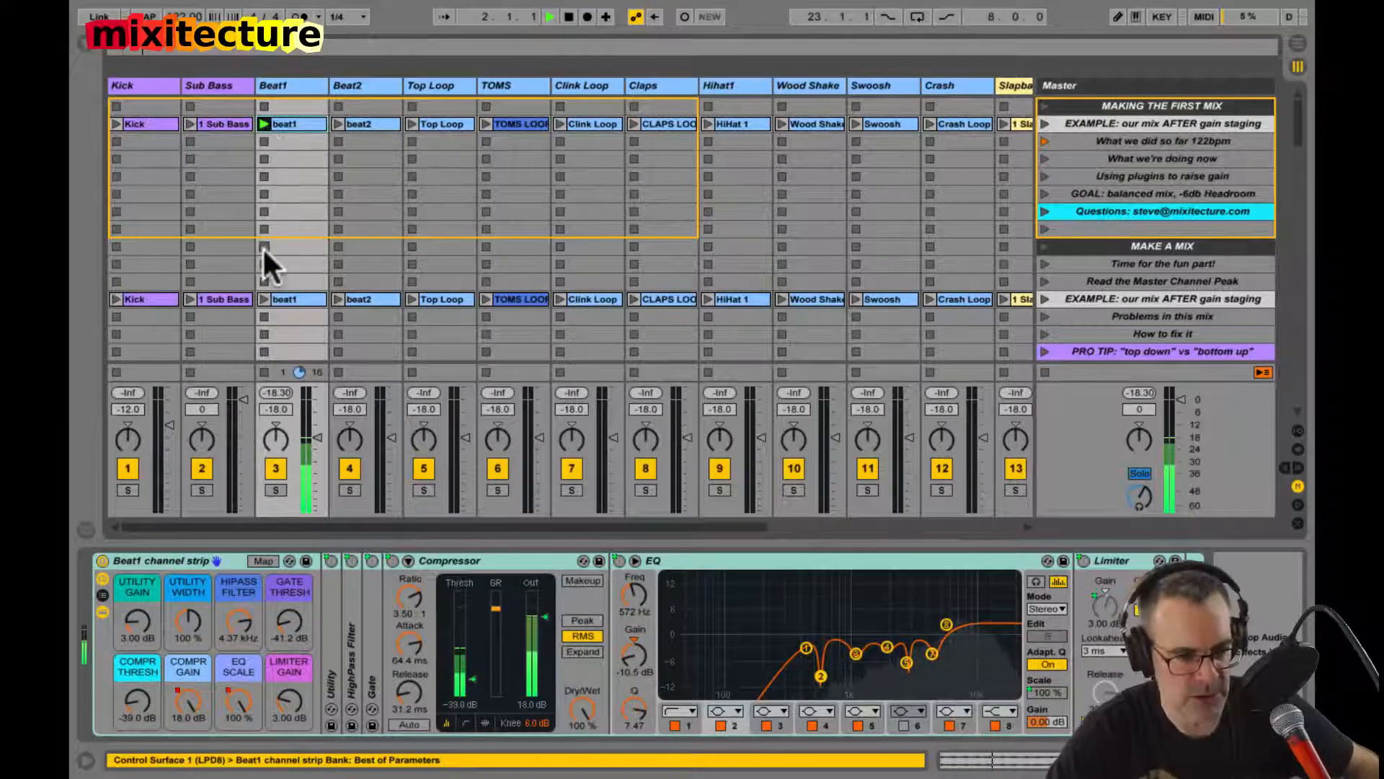
pyautogui.write('0')
pyautogui.press('Return')
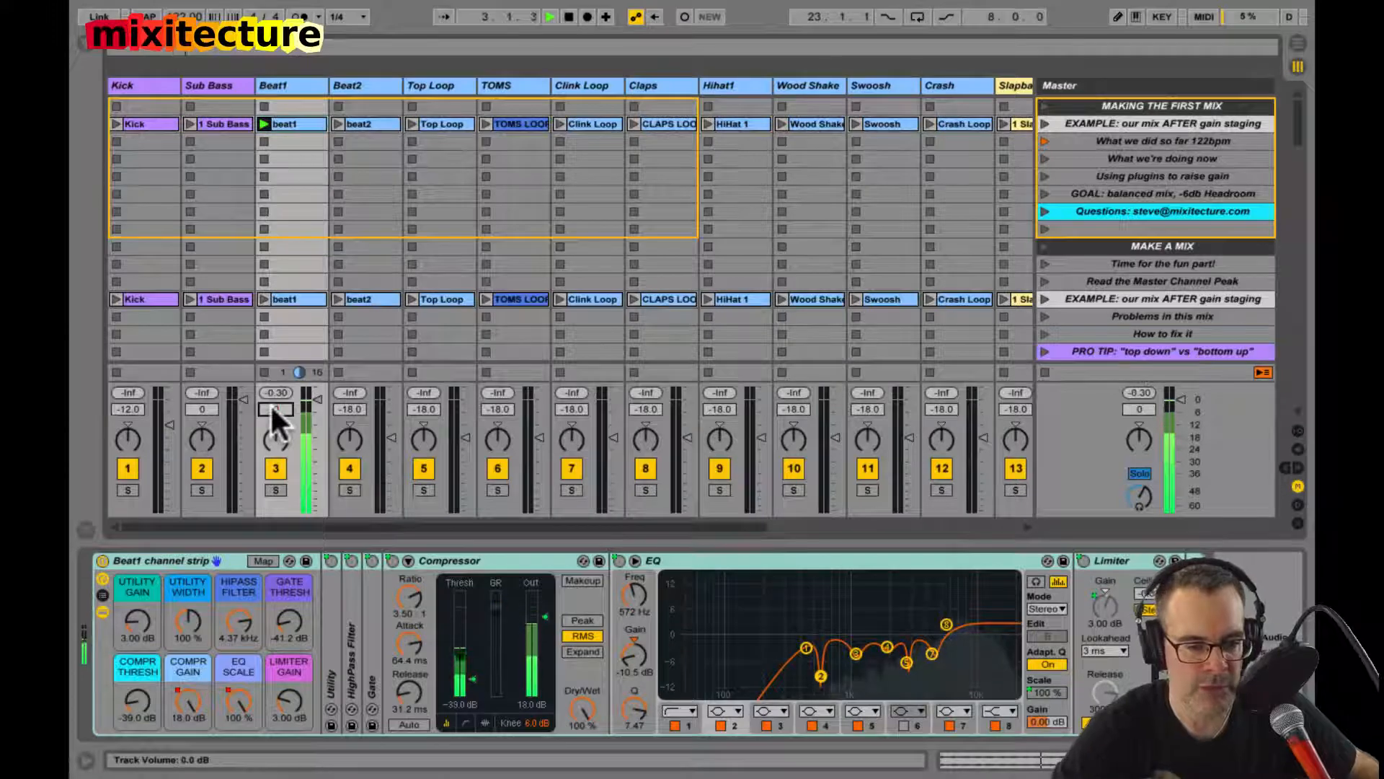
# Step: Compare the Beat1 channel strip switched on and bypassed, and reset the track's peak level with the strip bypassed
pyautogui.click(175, 557)
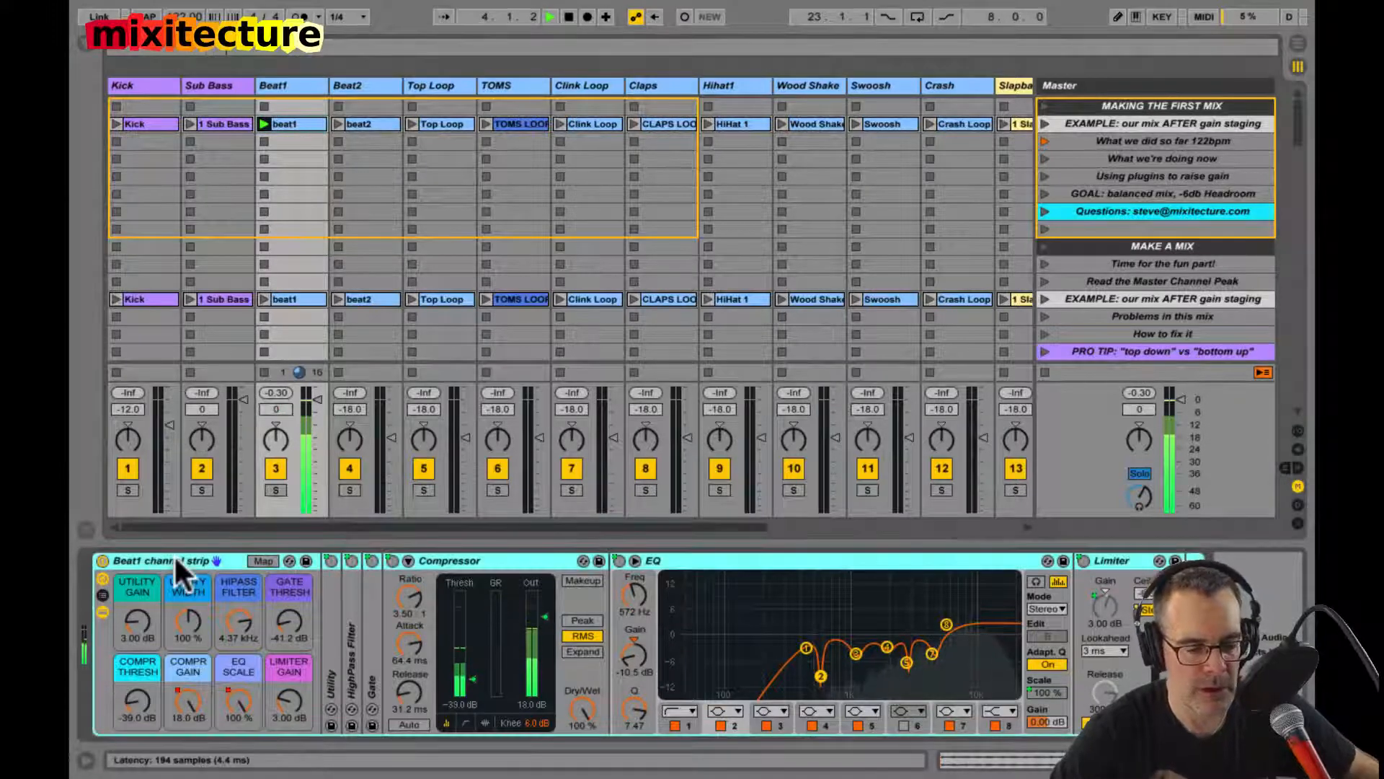
pyautogui.click(100, 560)
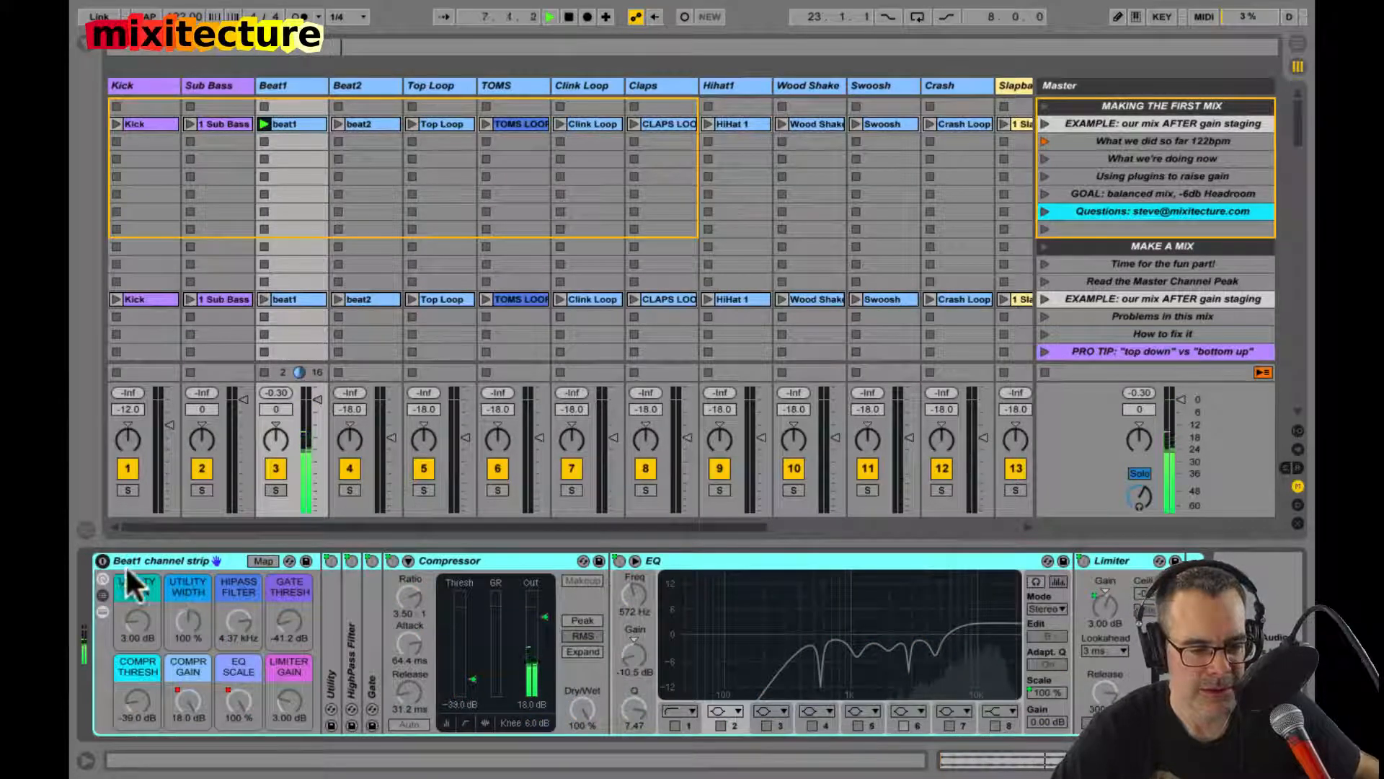
pyautogui.click(102, 560)
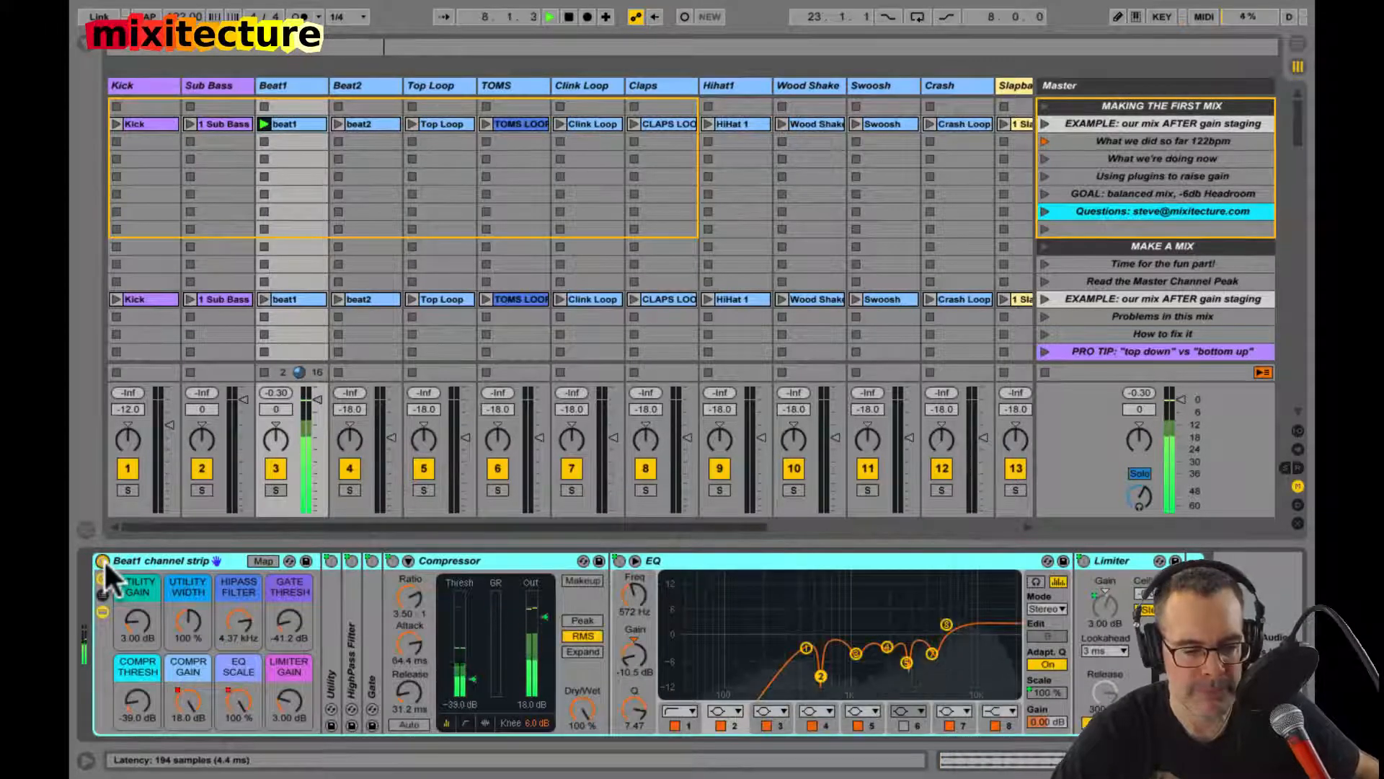
pyautogui.click(102, 560)
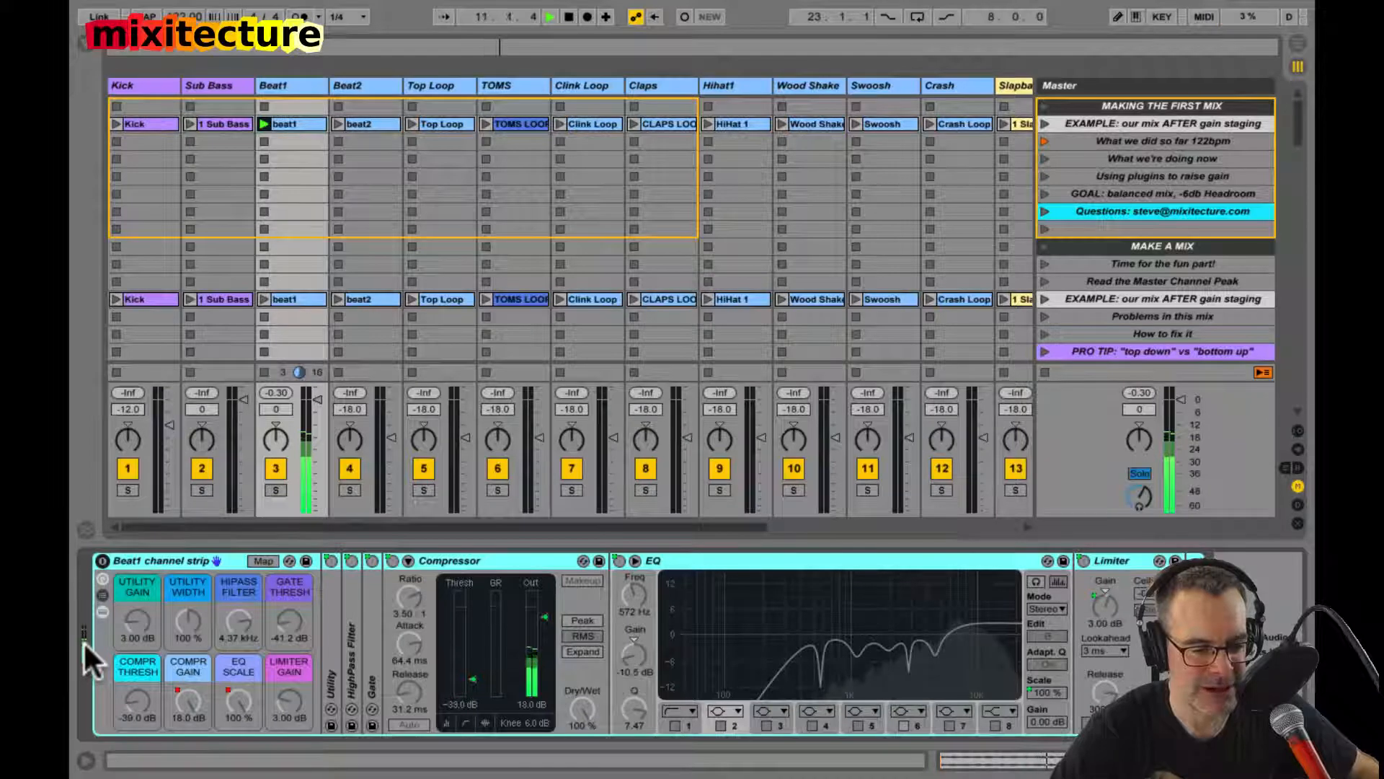
pyautogui.click(277, 392)
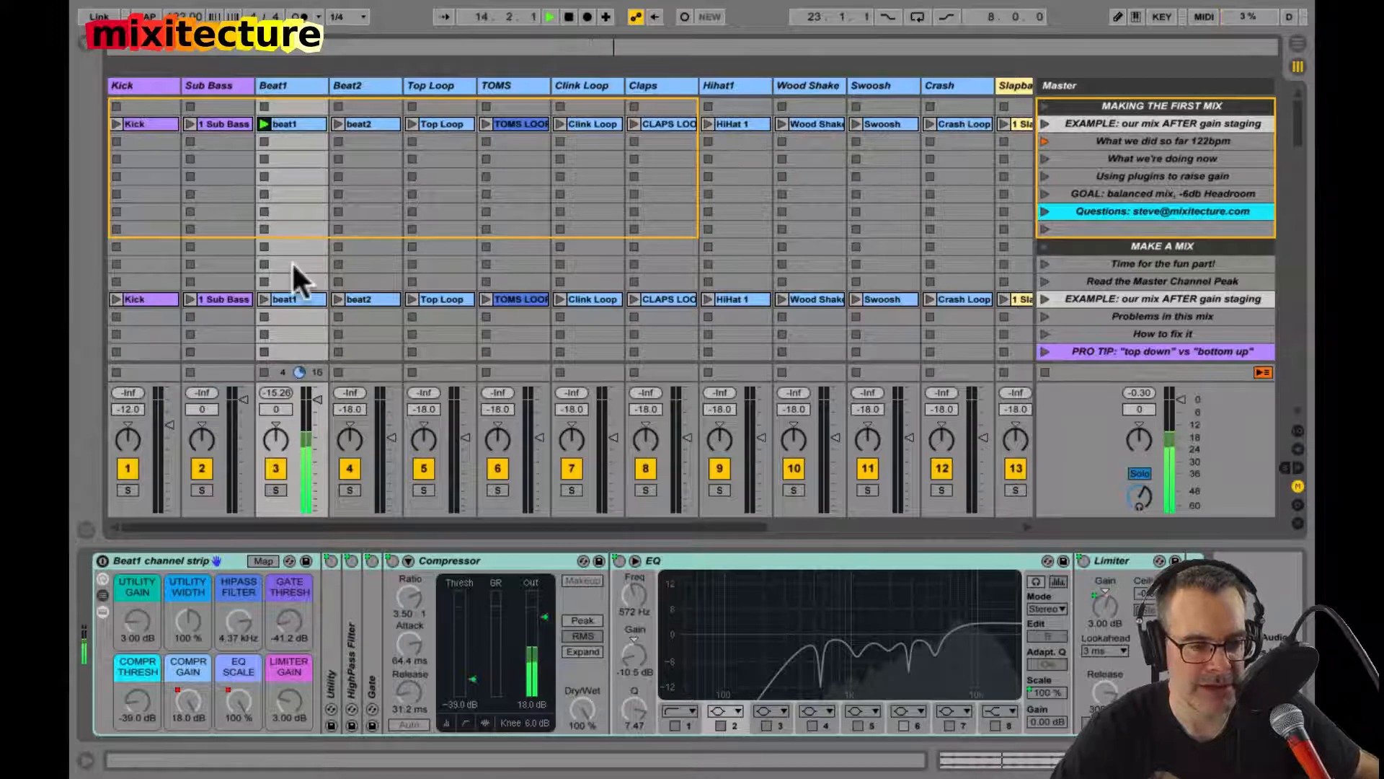
# Step: Check the beat1 clip's gain, return to the track's devices and re-enable the Beat1 channel strip
pyautogui.click(287, 129)
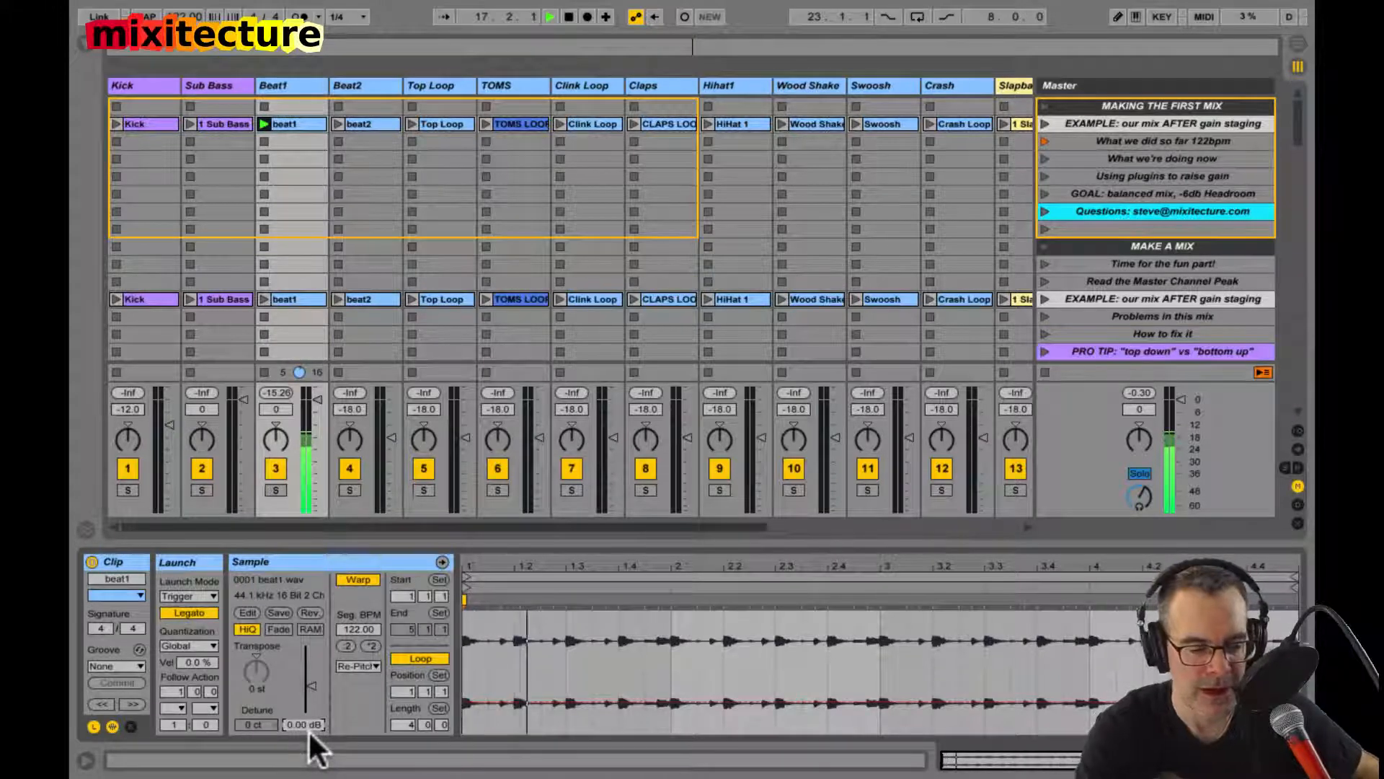
pyautogui.hotkey('shift', 'Tab')
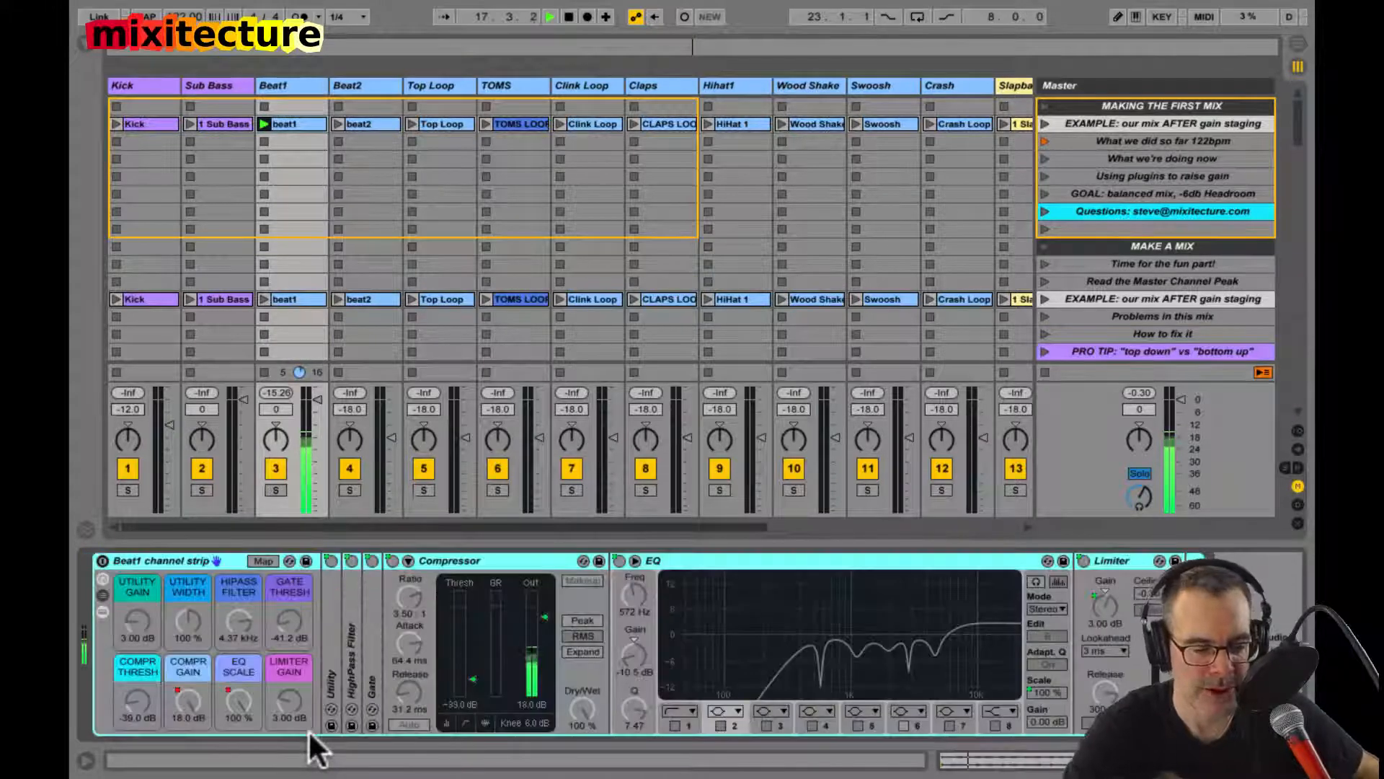
pyautogui.click(103, 560)
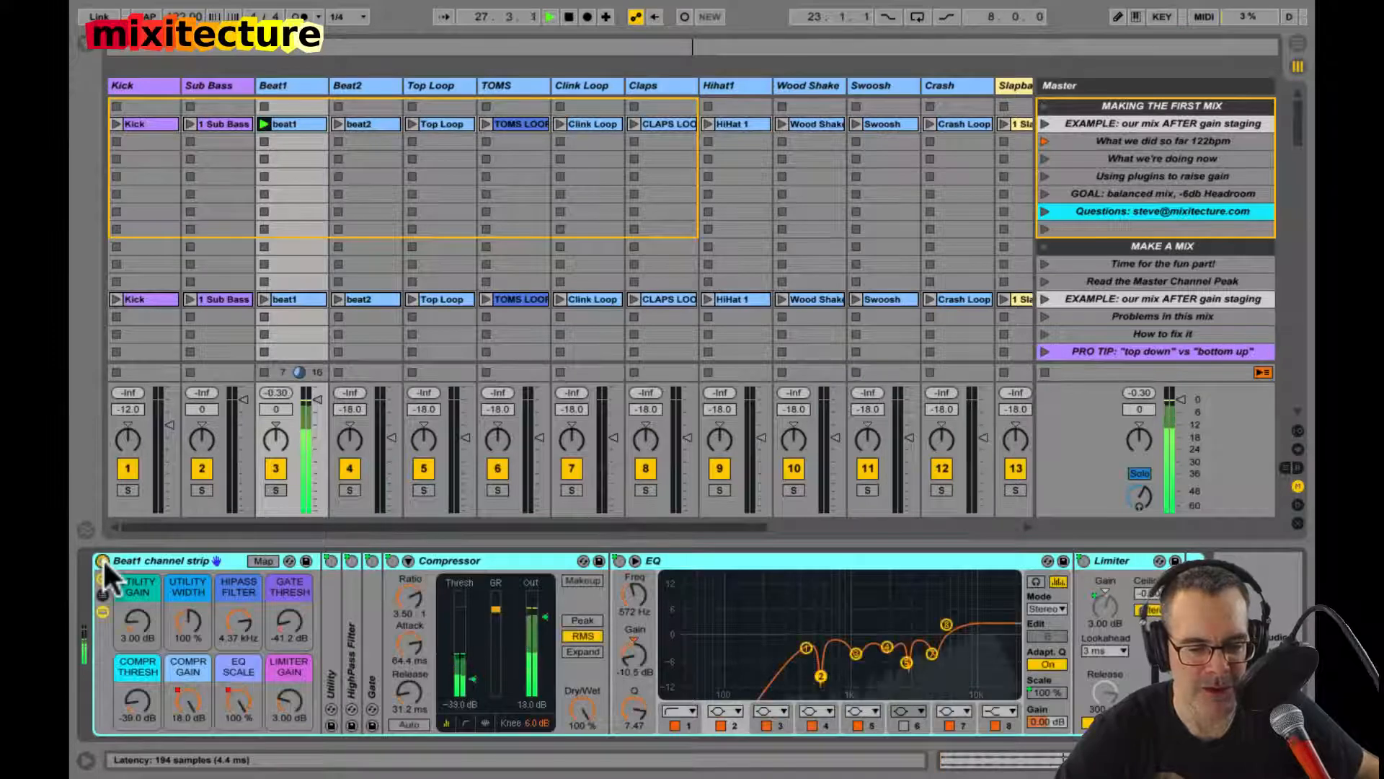
# Step: Go through the Utility and Hipass Filter macros of the Beat1 channel strip and unfold the HighPass Filter device
pyautogui.click(131, 618)
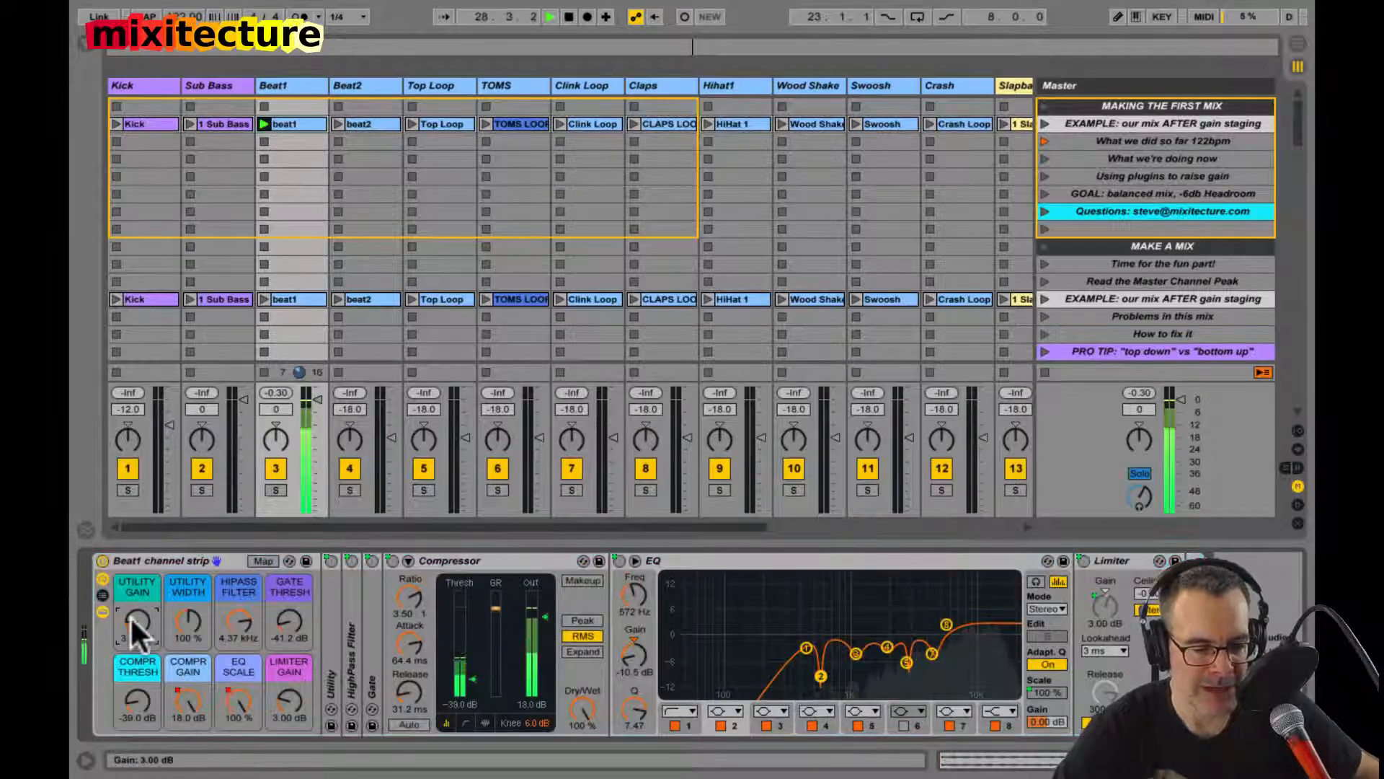
pyautogui.click(186, 618)
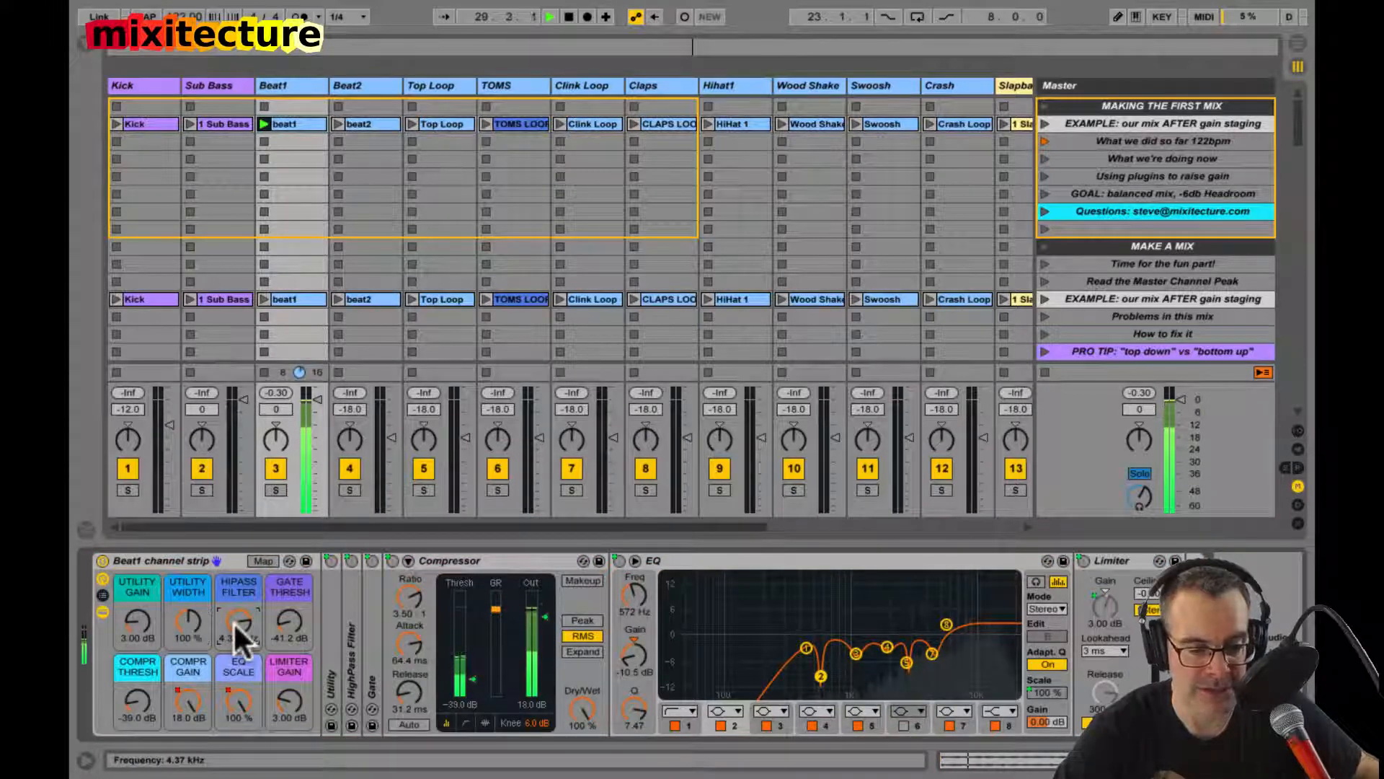
pyautogui.click(350, 642)
pyautogui.doubleClick(349, 639)
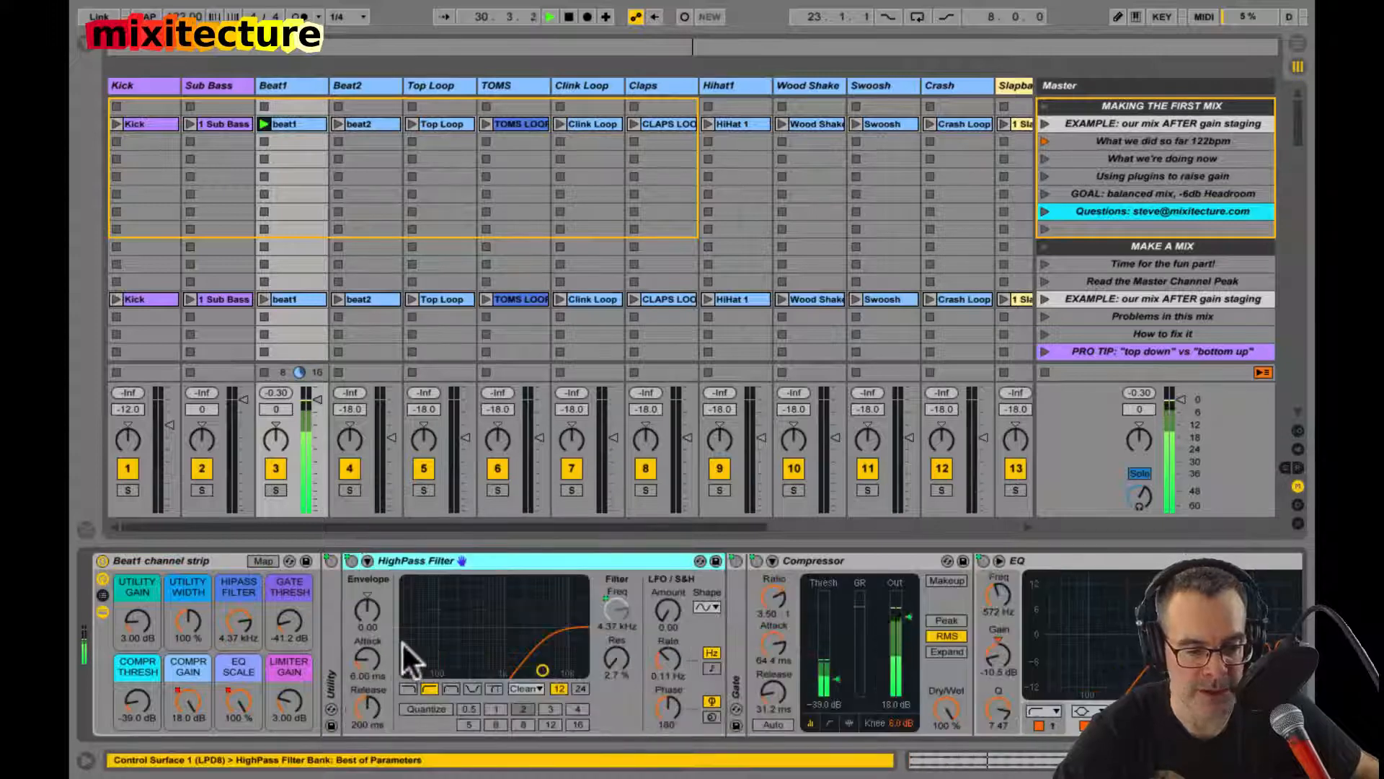
# Step: Set the Beat1 strip's Compr Gain macro to 0 dB, EQ Scale to 0 %, Limiter Gain to 0 dB and Compr Thresh to 6 dB
pyautogui.click(187, 699)
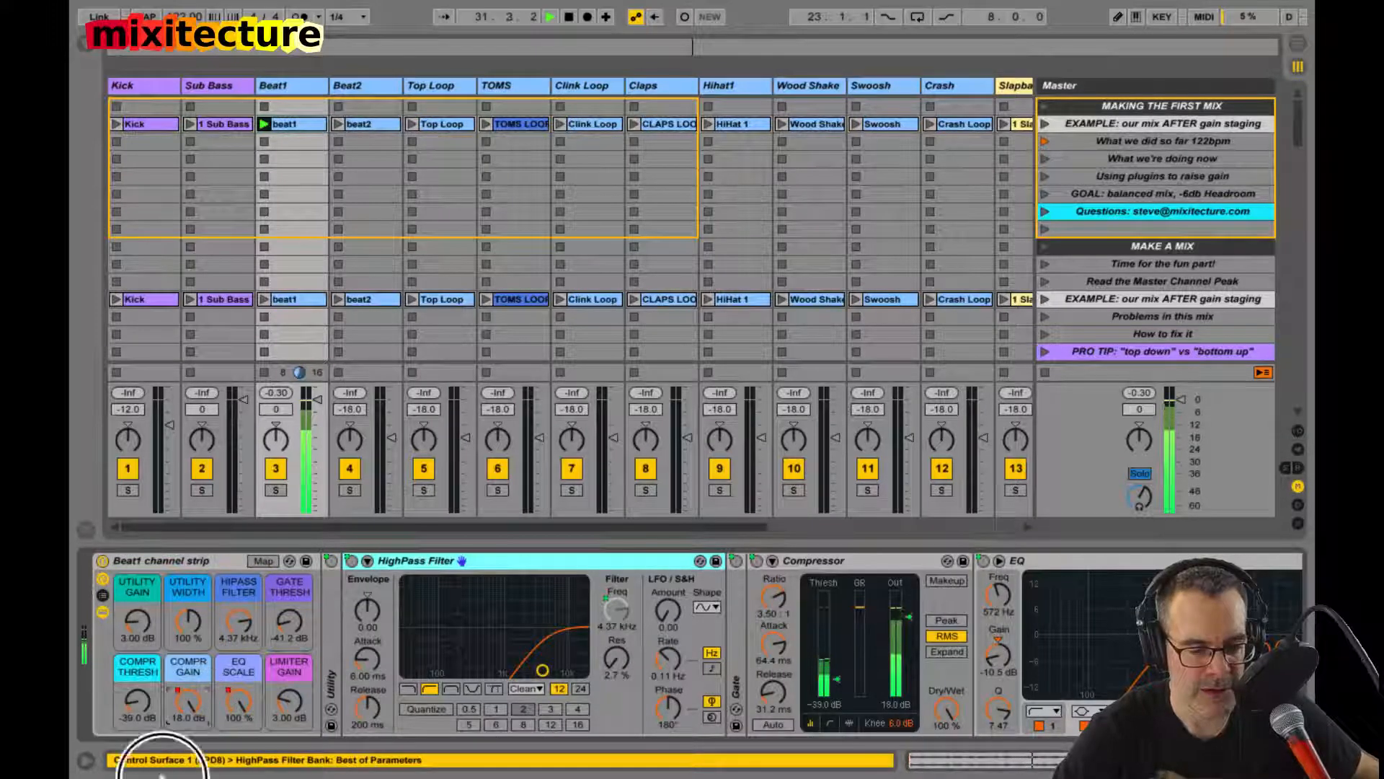
pyautogui.press('Delete')
pyautogui.click(233, 697)
pyautogui.press('Delete')
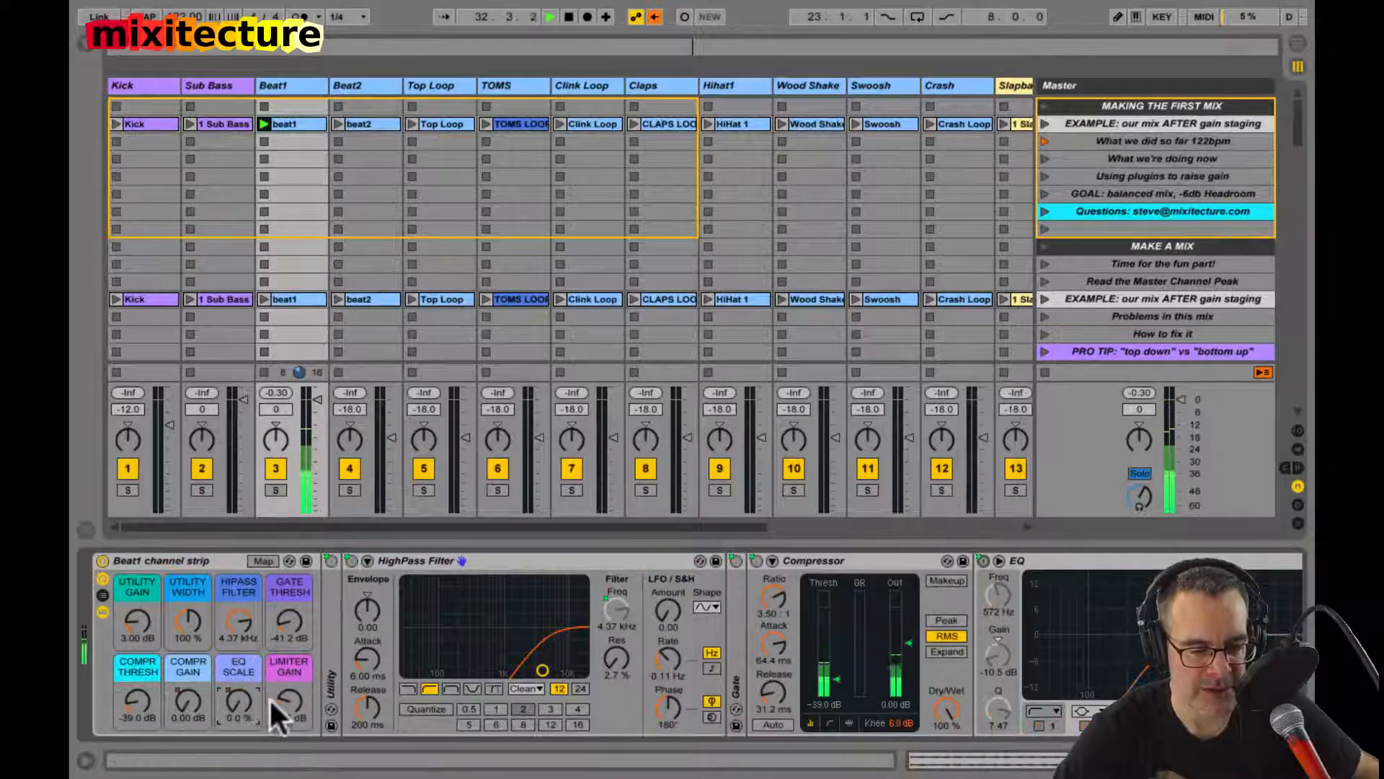
pyautogui.click(291, 700)
pyautogui.press('Delete')
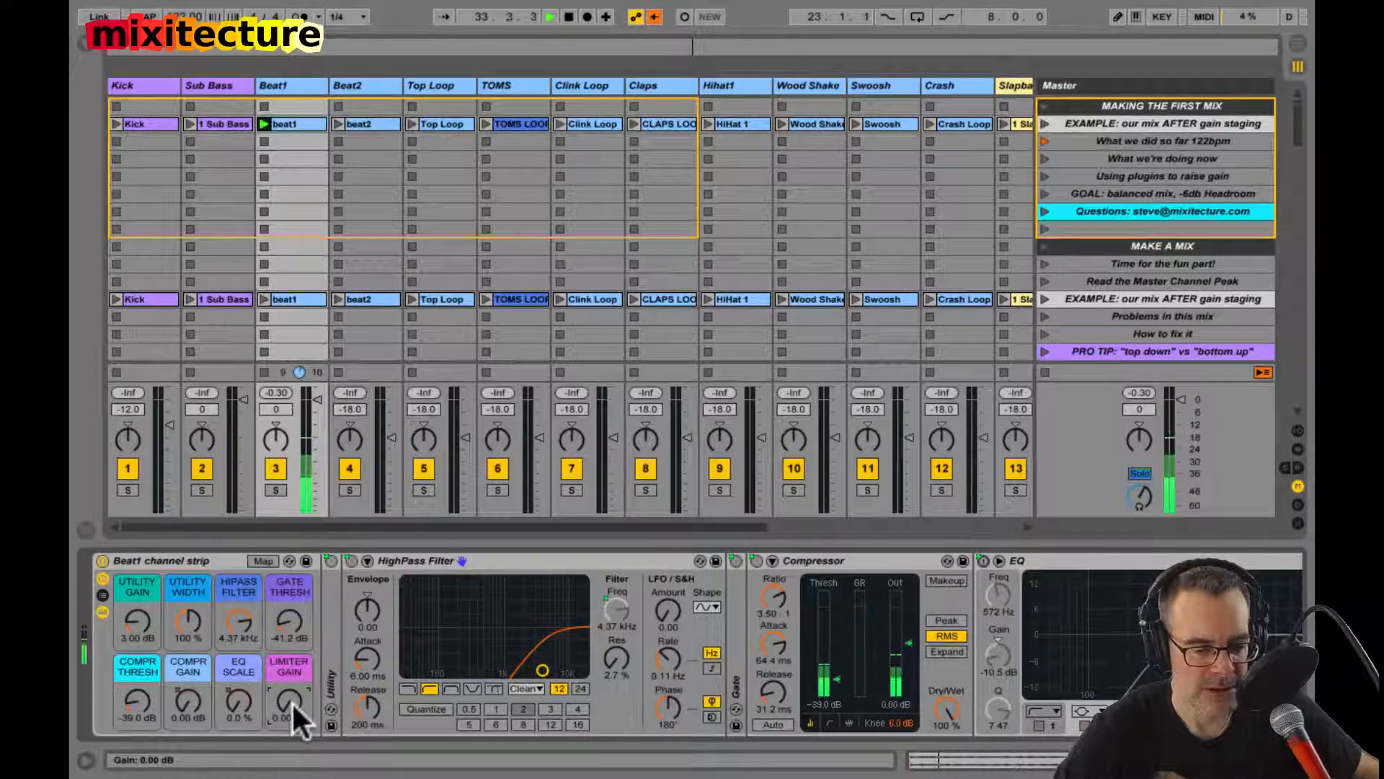
pyautogui.click(129, 694)
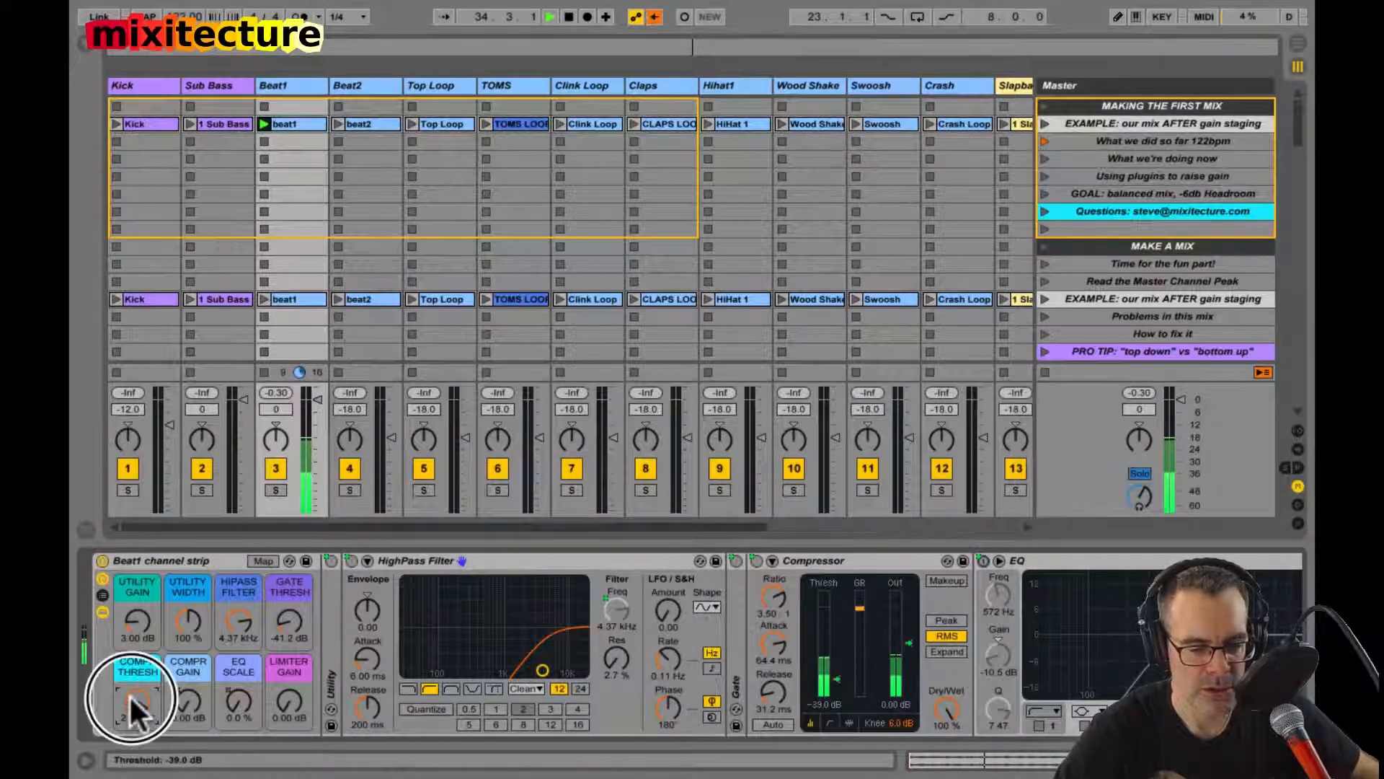
pyautogui.press('Delete')
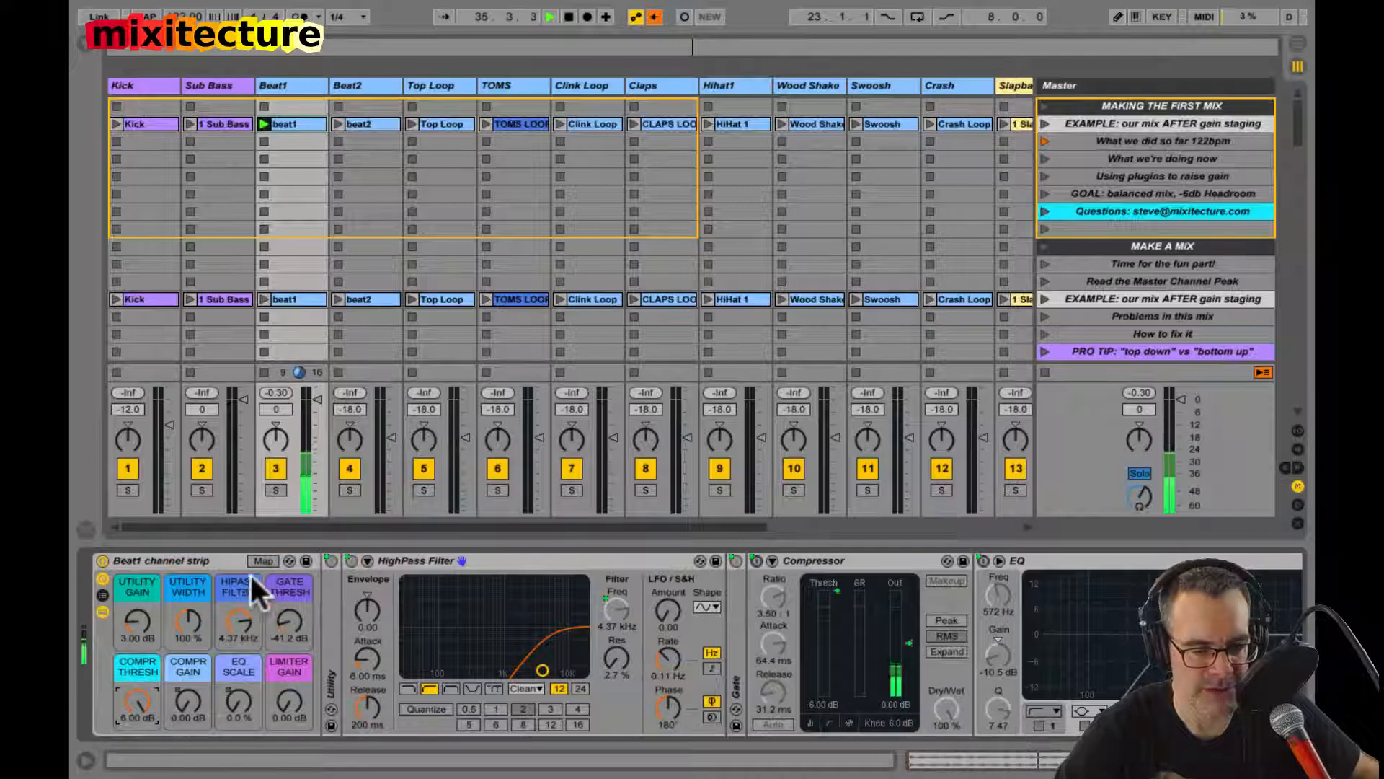
# Step: Reset Beat1's peak level, set the Hipass Filter macro to 26 Hz, and reset the peak again to compare levels
pyautogui.click(275, 393)
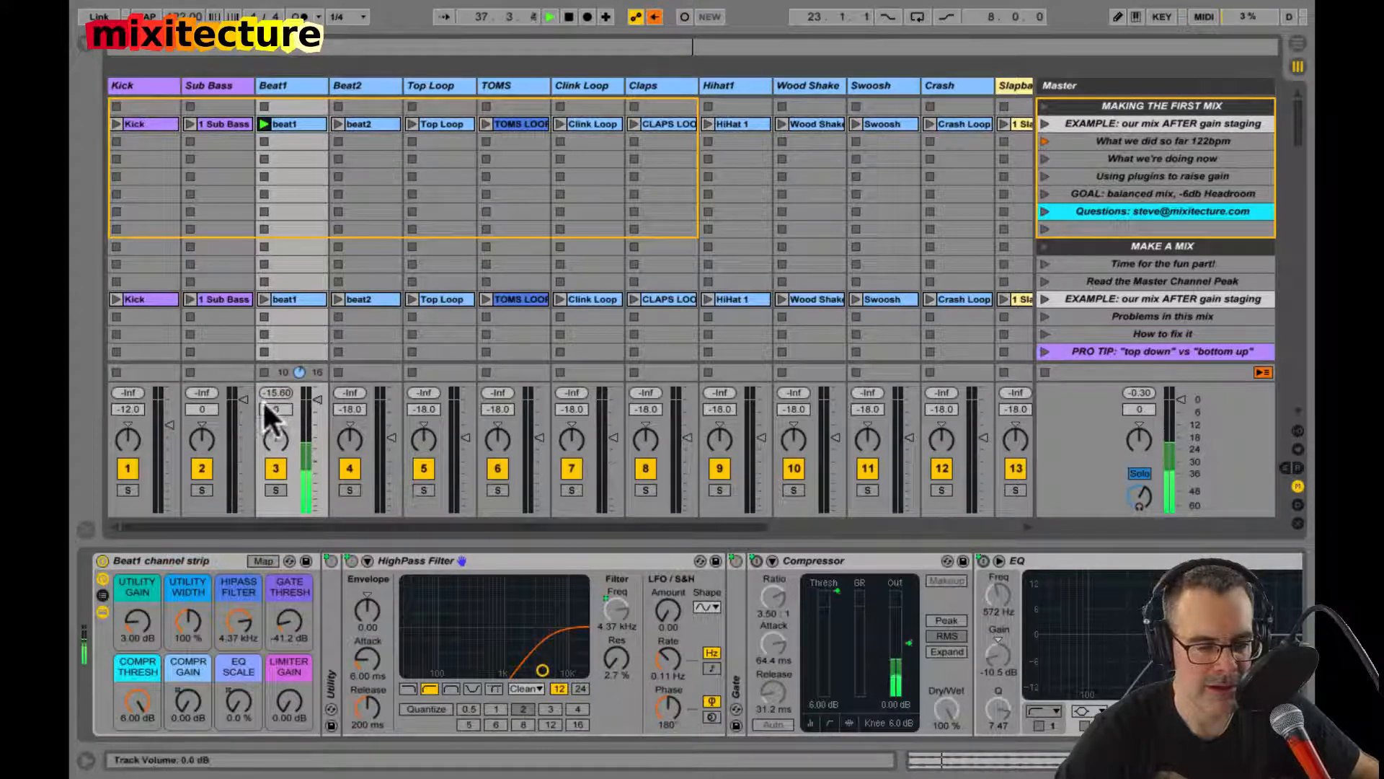
pyautogui.click(274, 395)
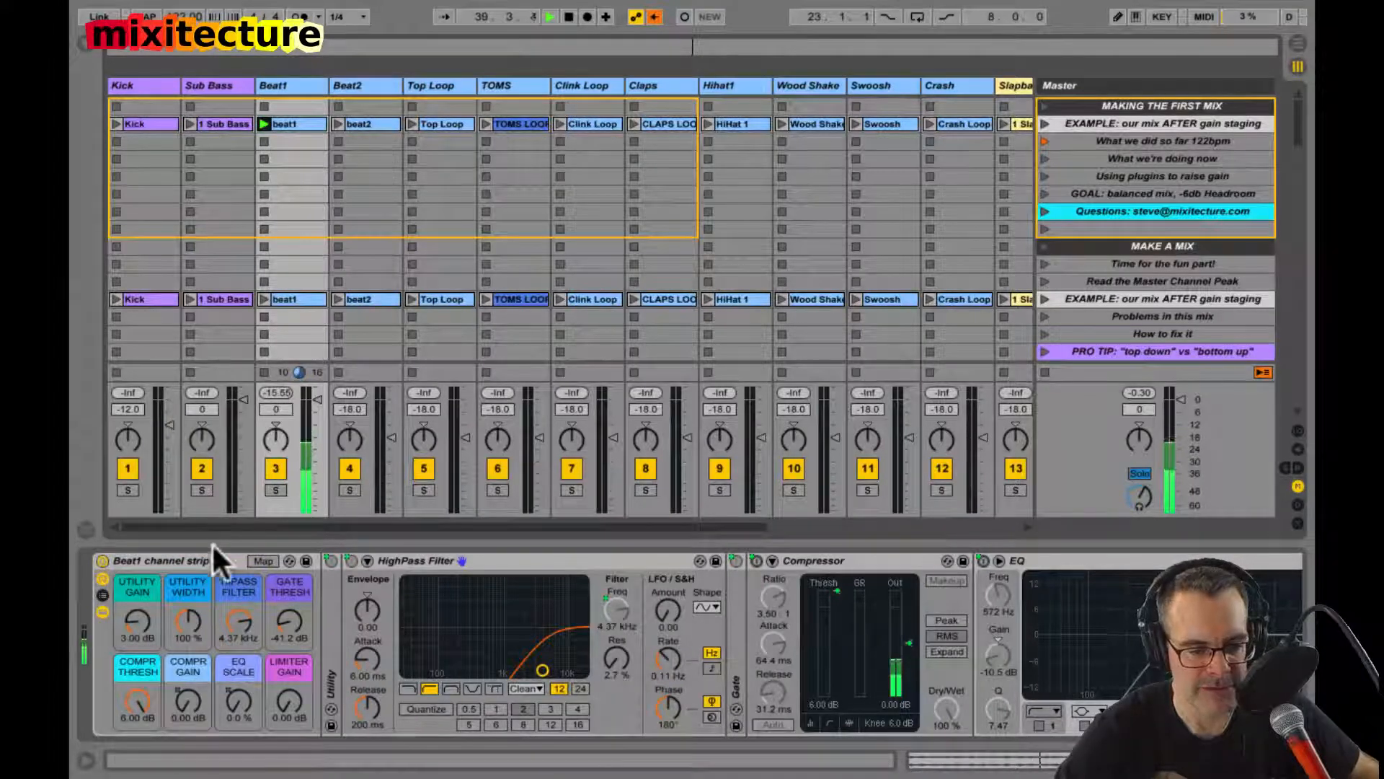
pyautogui.moveTo(234, 623); pyautogui.dragTo(234, 623)
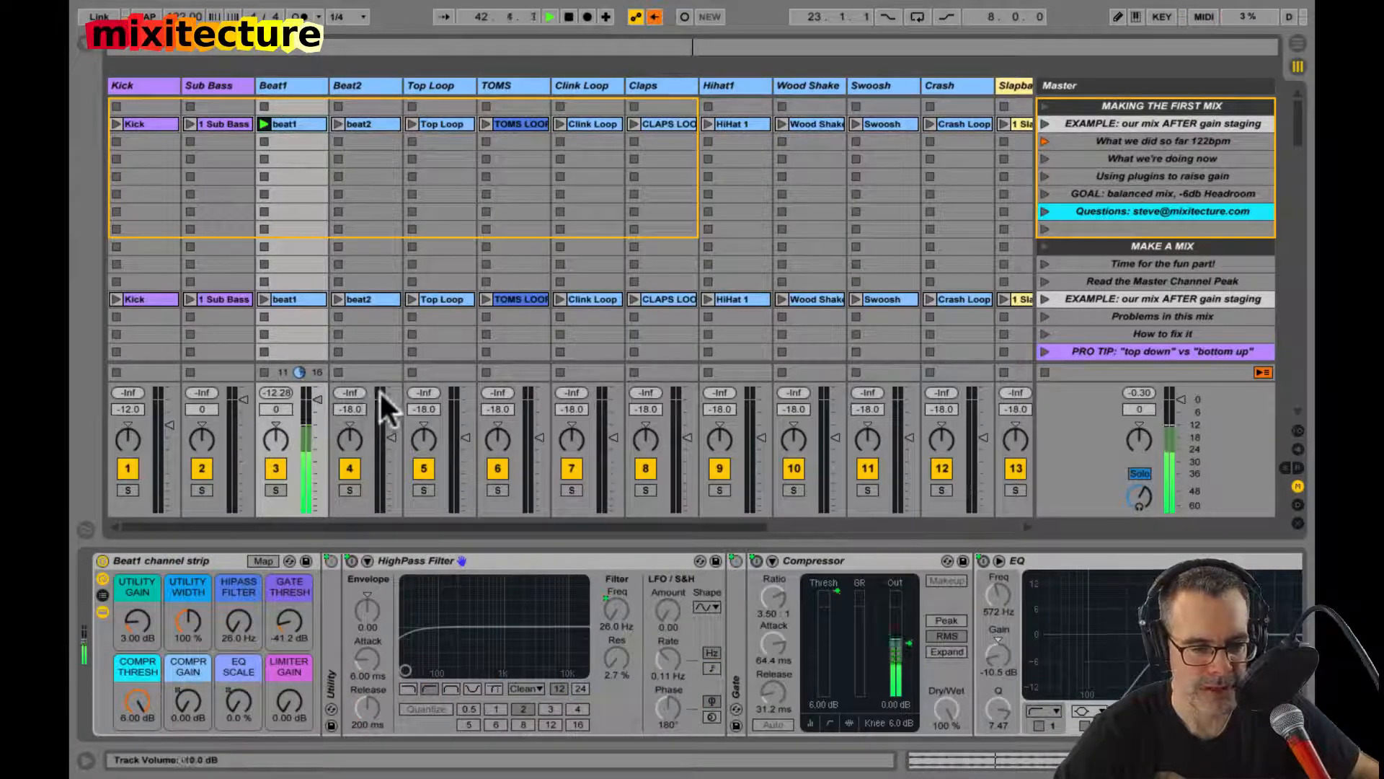
pyautogui.click(279, 393)
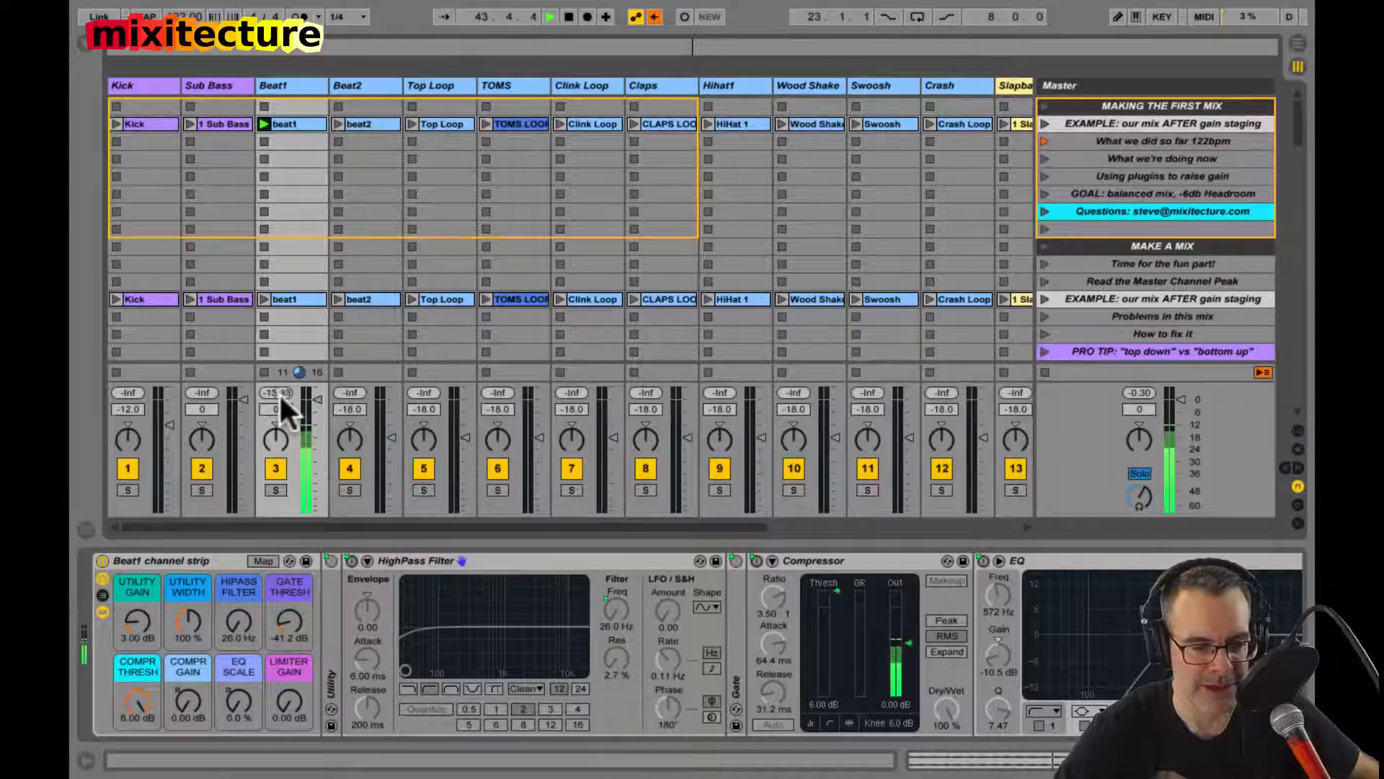
# Step: Set the Hipass Filter macro to 4.37 kHz, reset Beat1's peak level to recheck it, and stop playback
pyautogui.click(232, 623)
pyautogui.write('1')
pyautogui.press('Return')
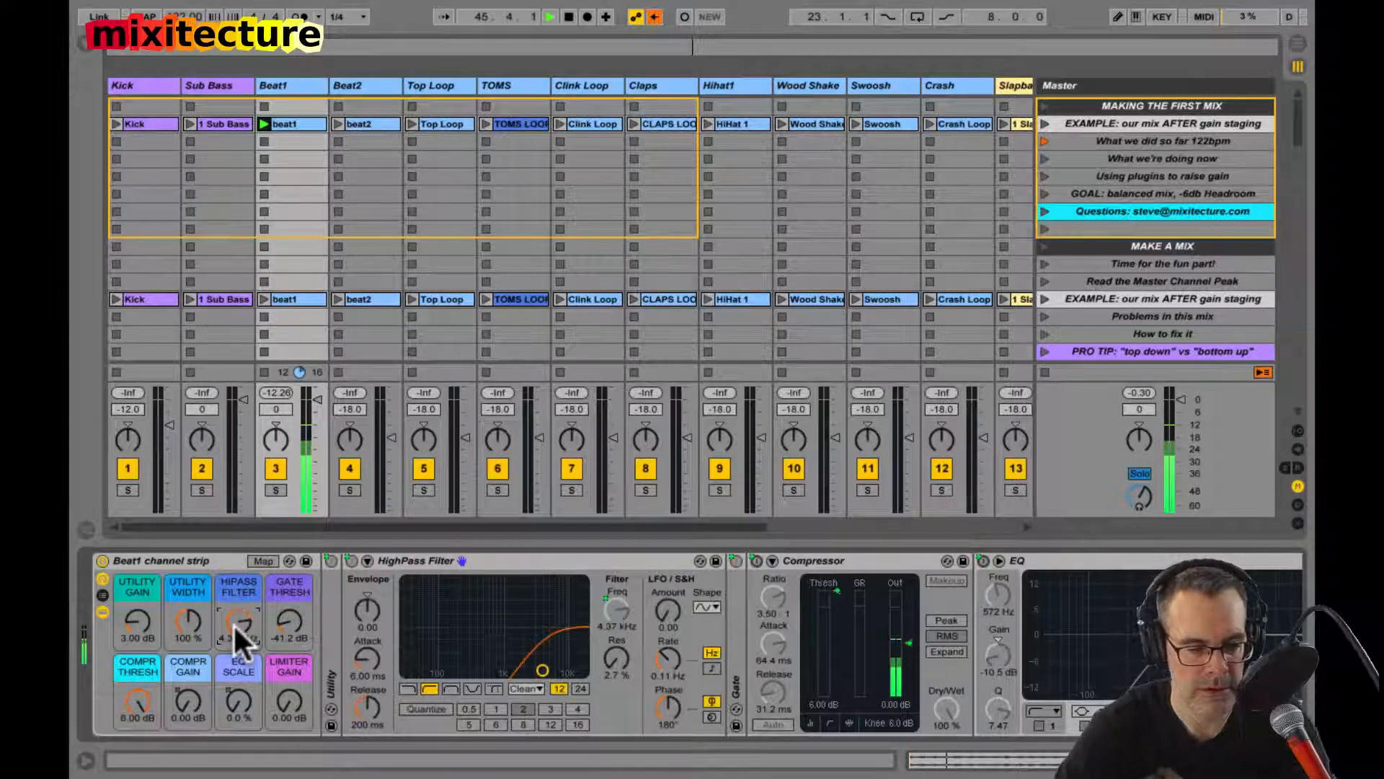
pyautogui.click(275, 391)
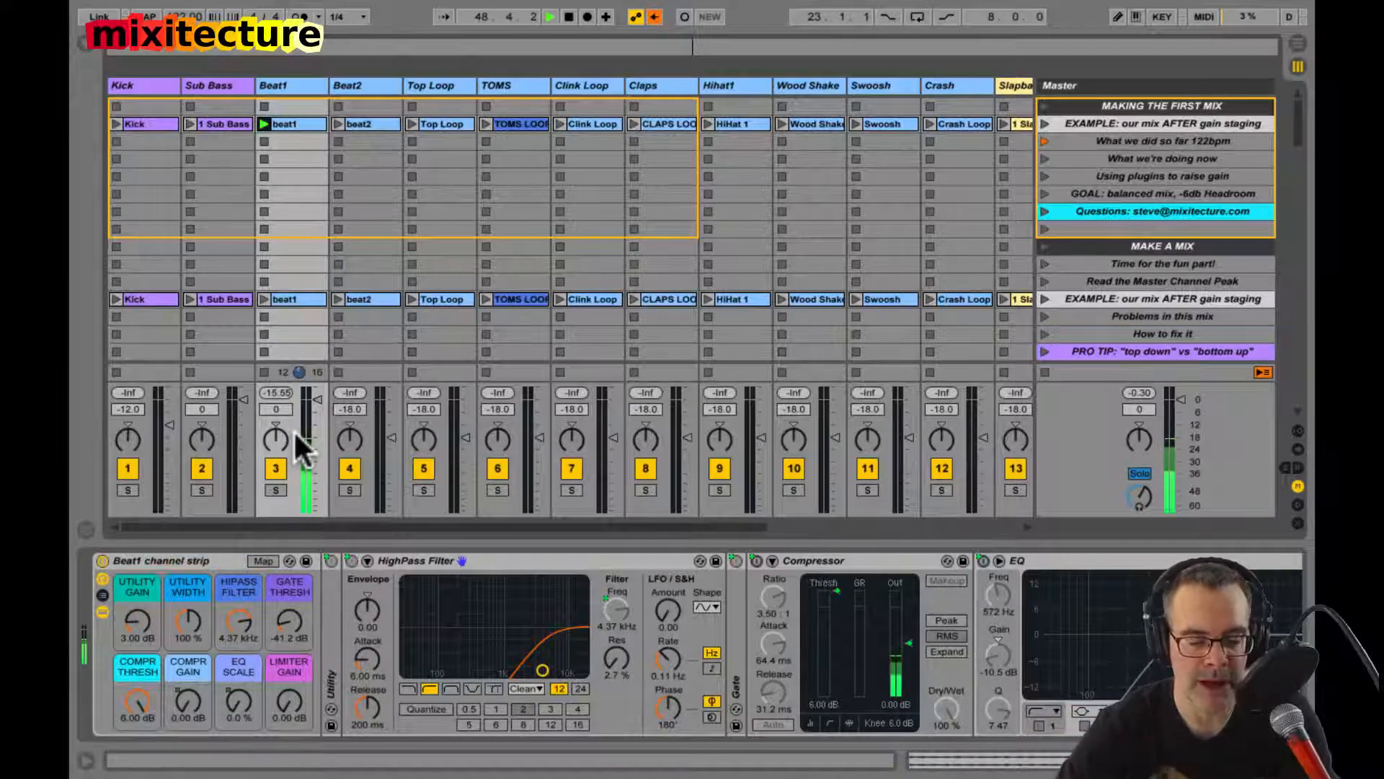
pyautogui.press('space')
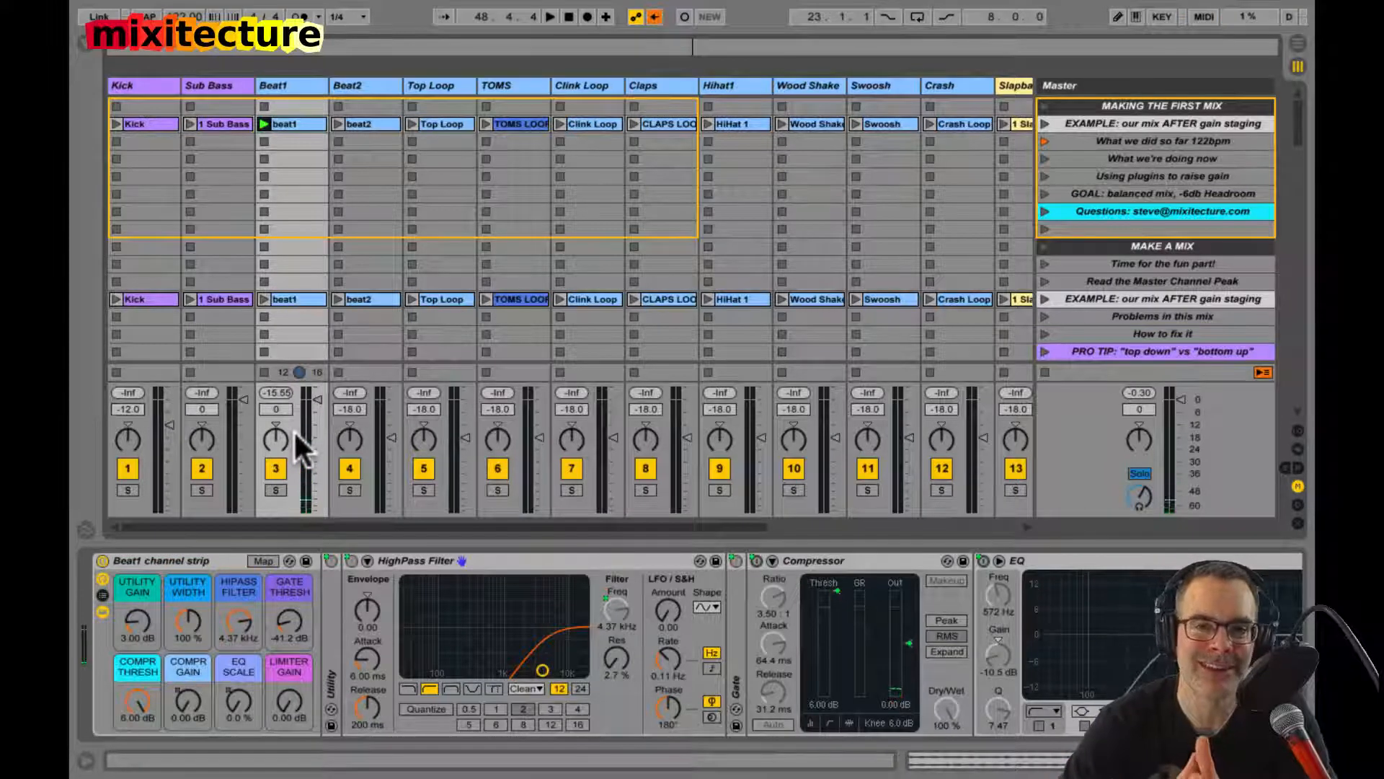
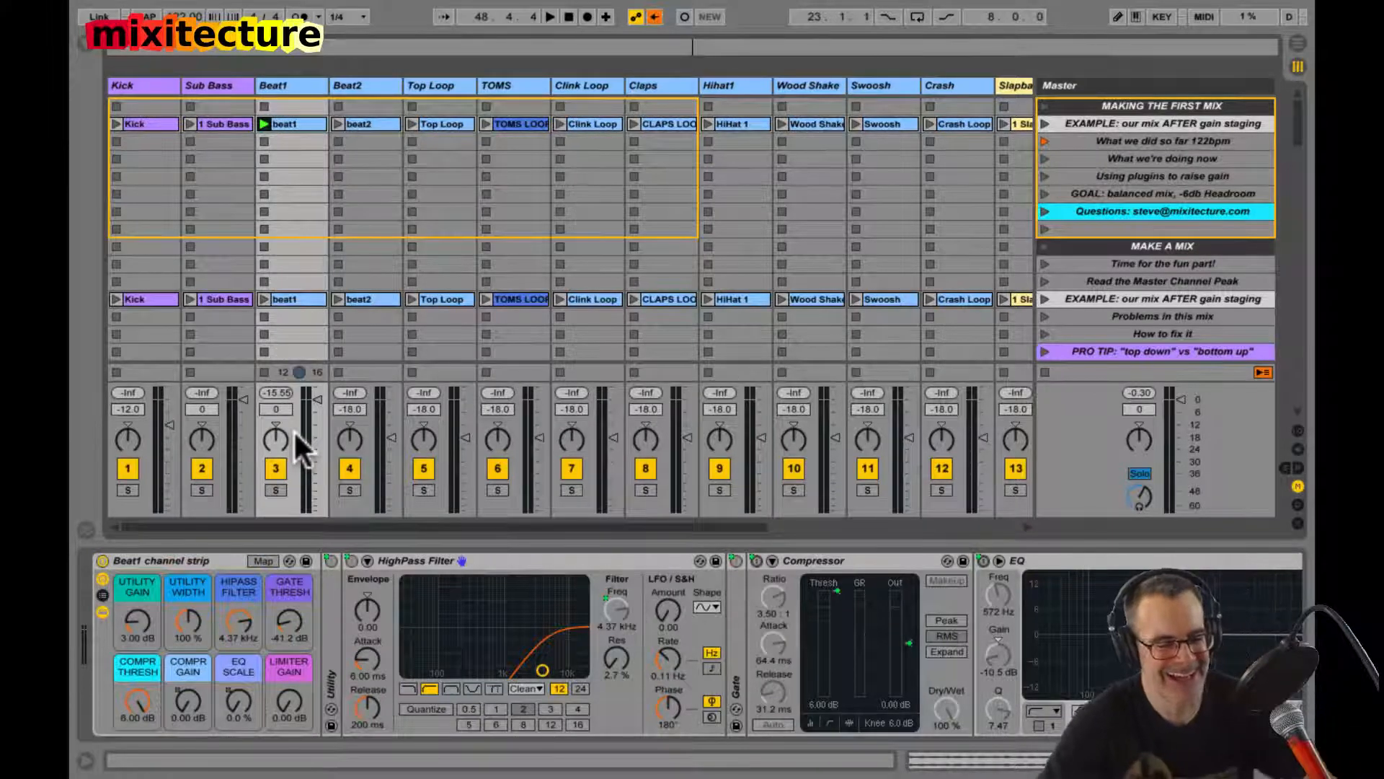
# Step: Play Beat1, select its Compressor, re-enable the overridden automation, and set the Compr Thresh macro to -44.5 dB
pyautogui.press('space')
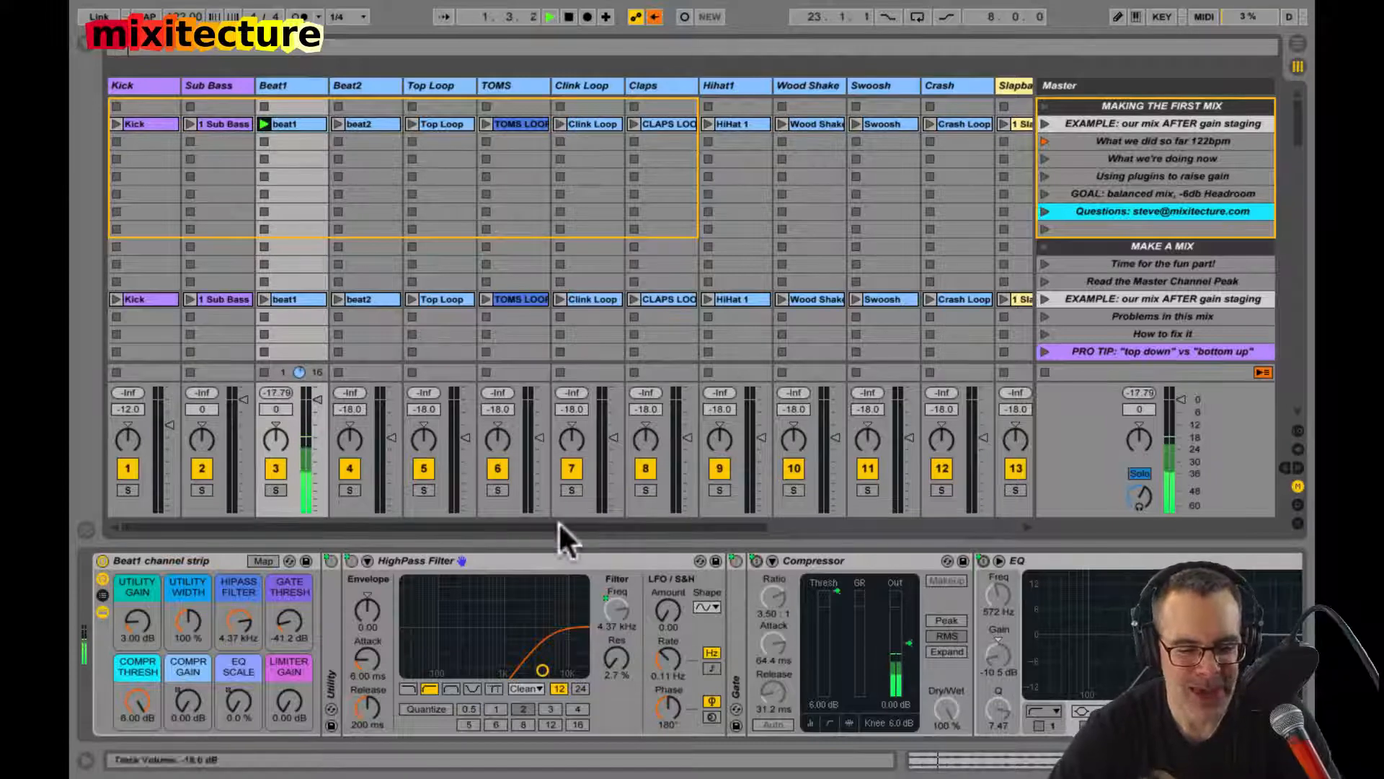
pyautogui.click(793, 562)
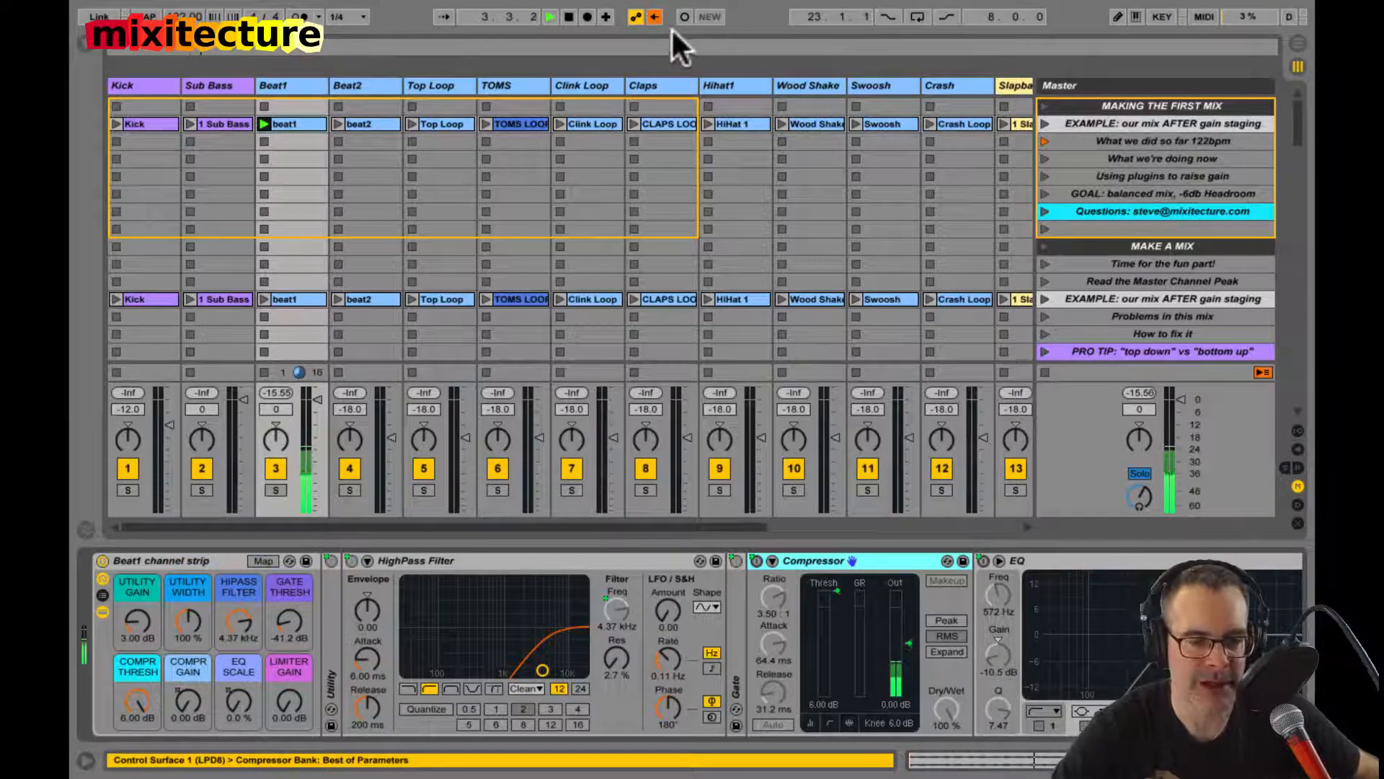
pyautogui.click(652, 17)
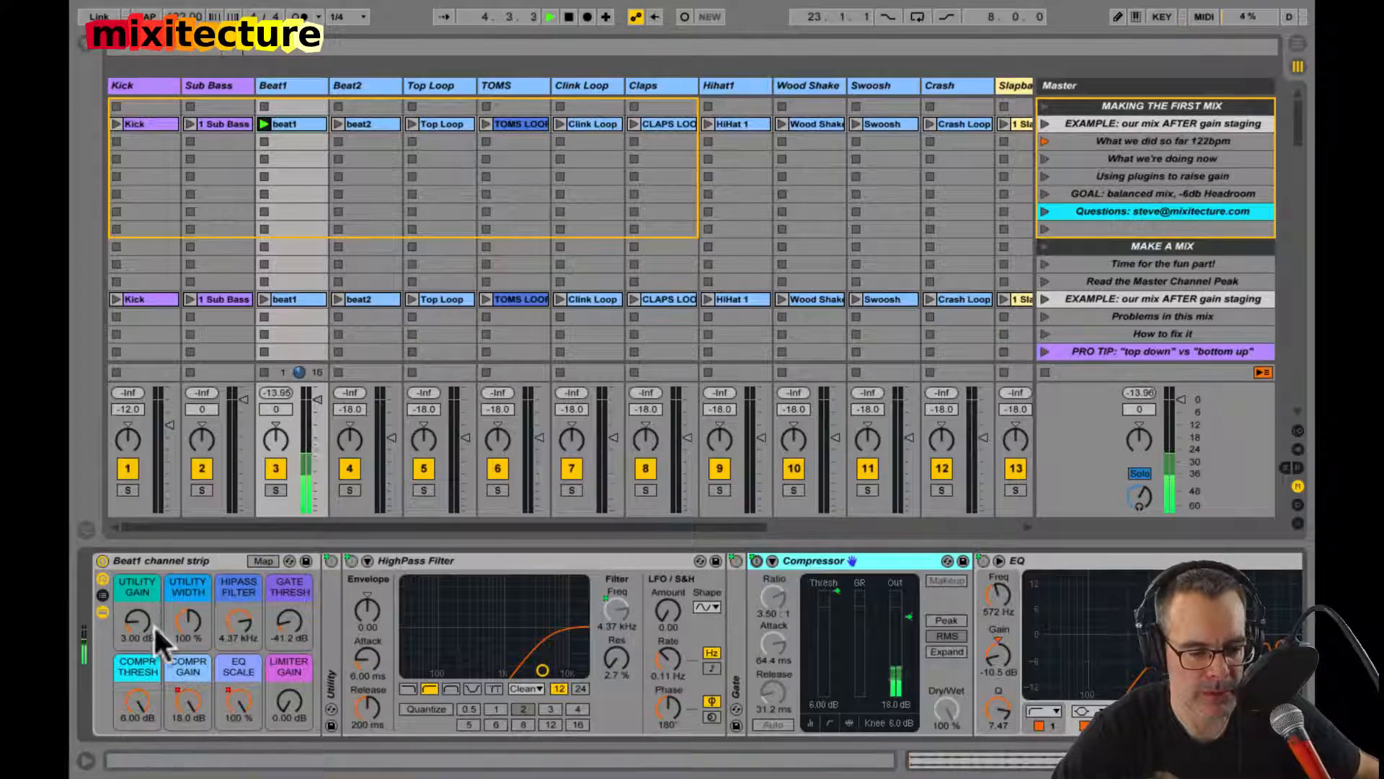
pyautogui.moveTo(130, 707); pyautogui.dragTo(130, 707)
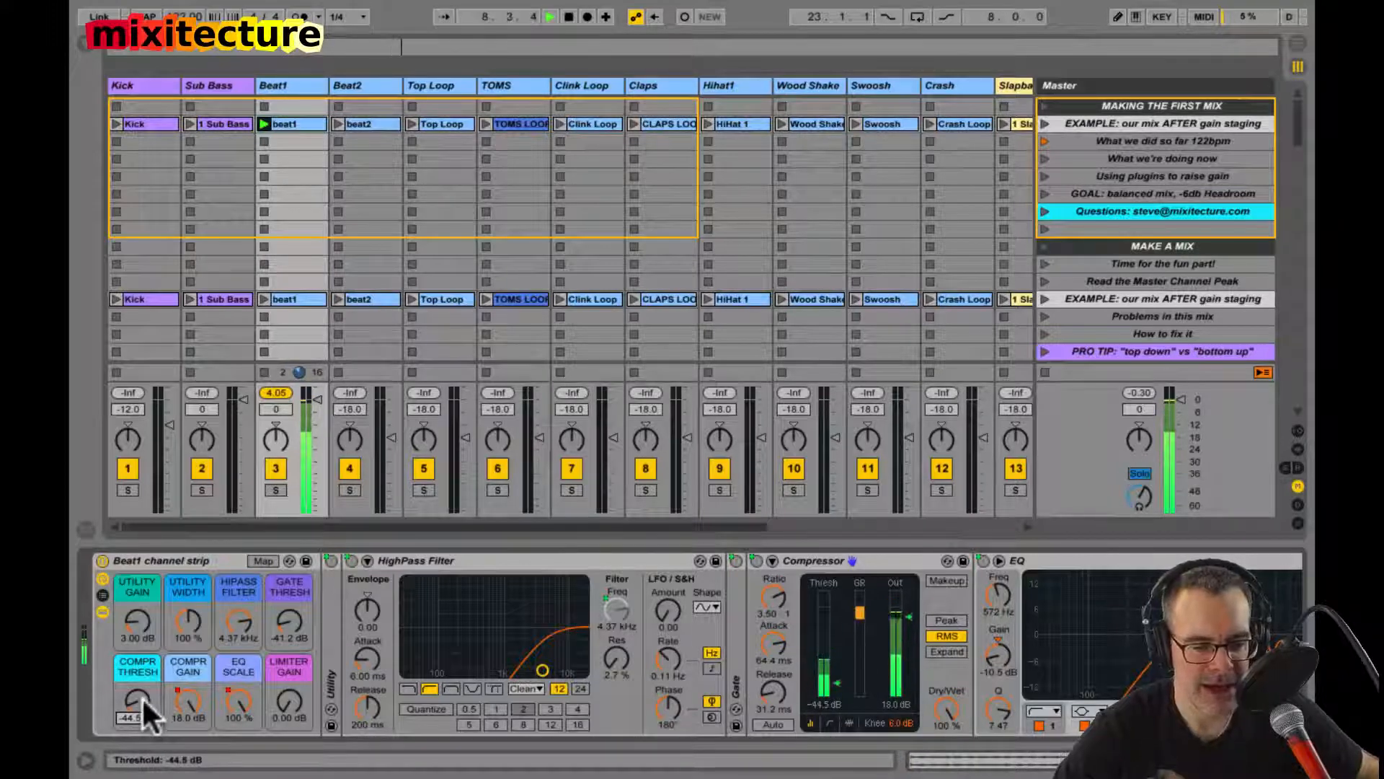
# Step: Fold Beat1's HighPass Filter, expand the EQ display, and switch EQ bands 1, 2, 5 and 3 off and on in turn to compare
pyautogui.doubleClick(405, 561)
pyautogui.click(635, 561)
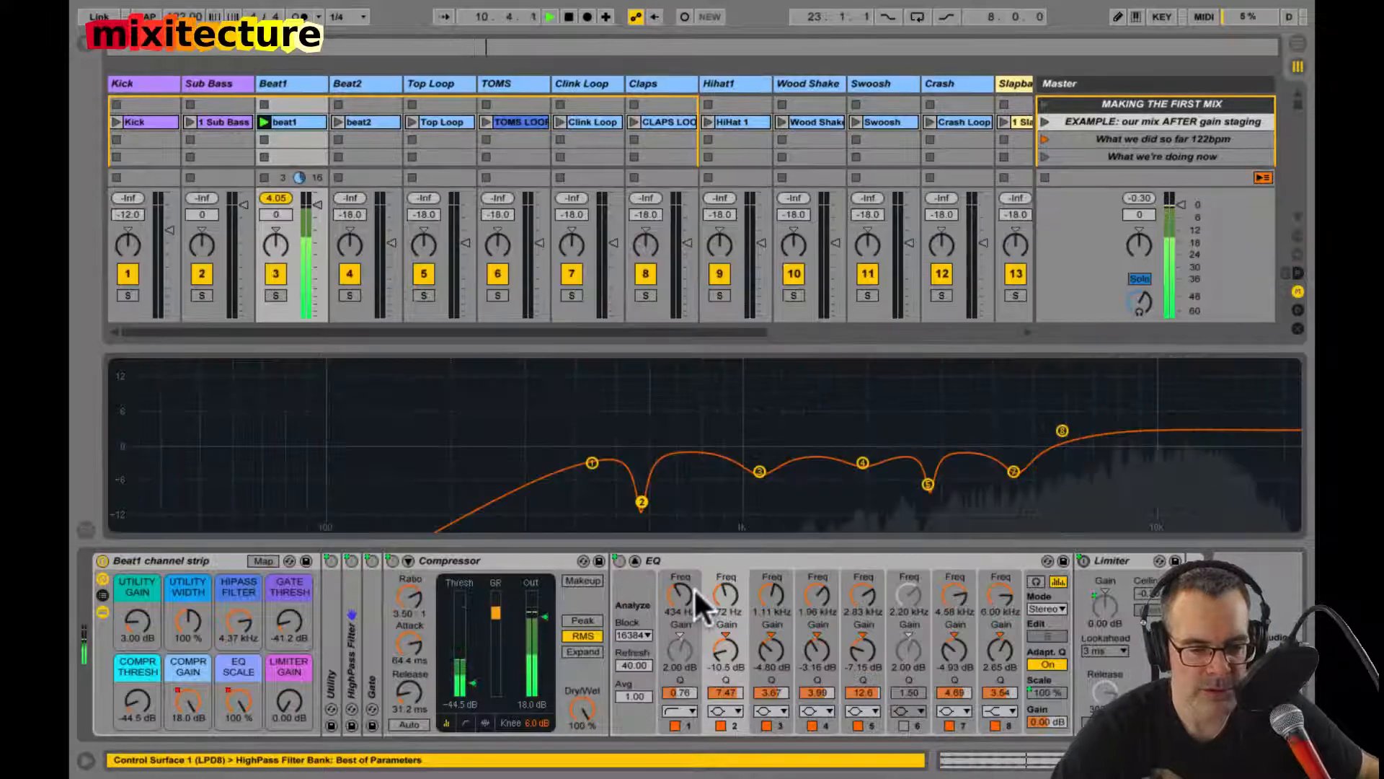
pyautogui.click(674, 723)
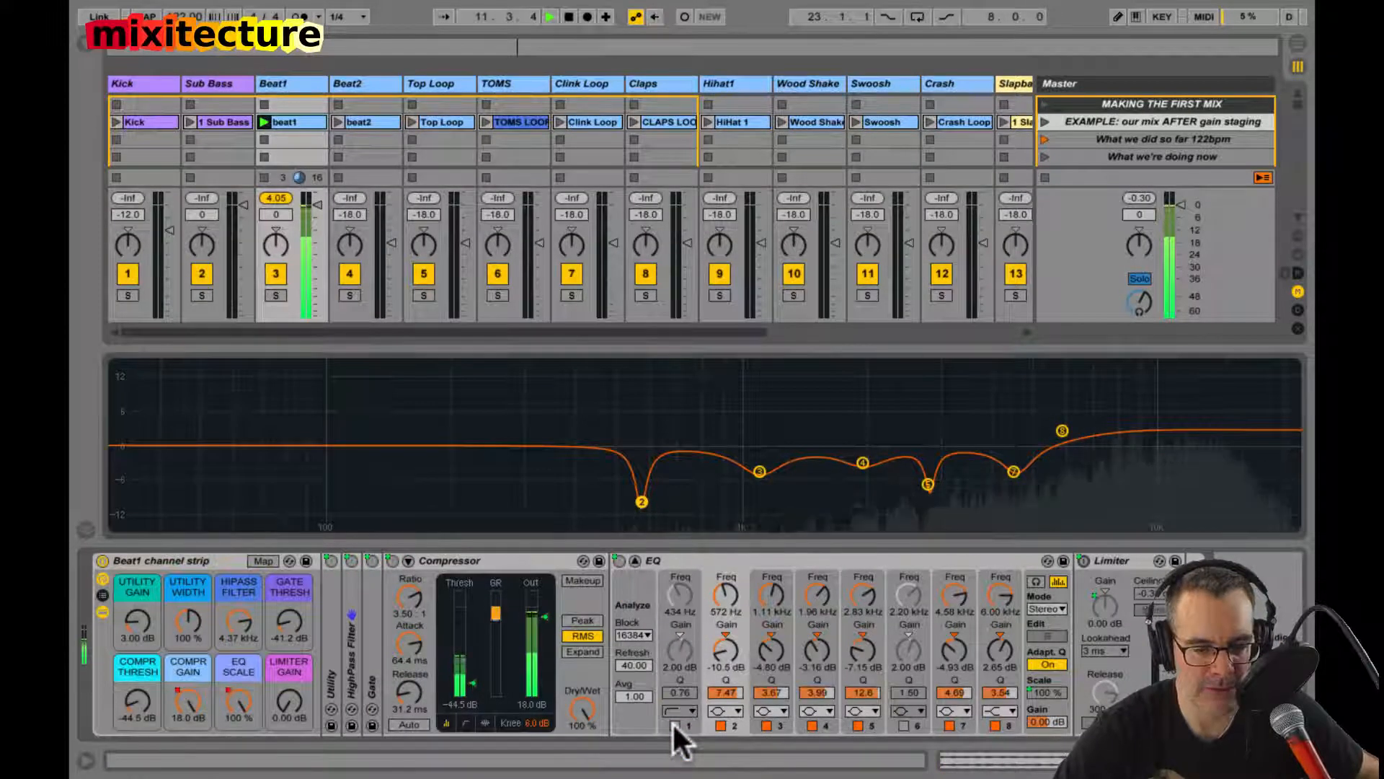
pyautogui.click(674, 724)
pyautogui.click(720, 724)
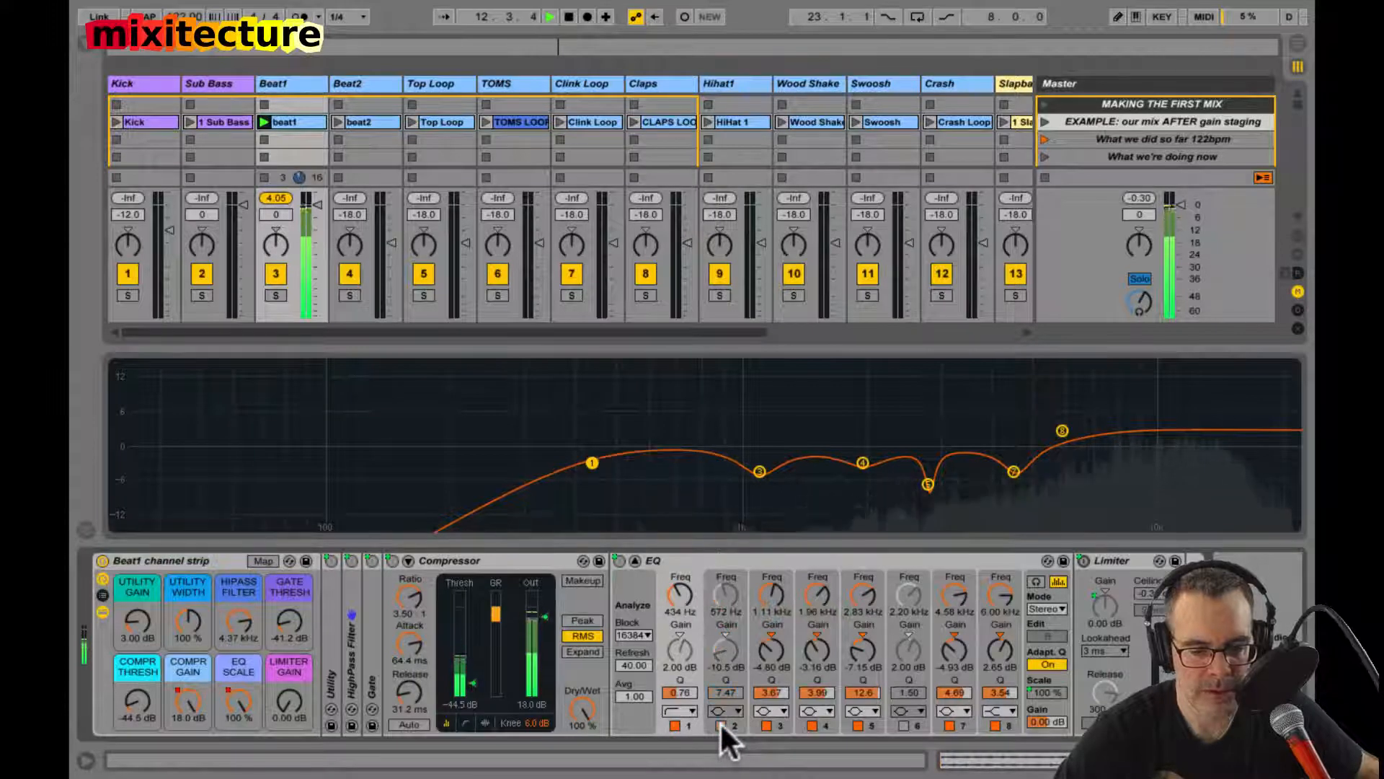
pyautogui.click(719, 724)
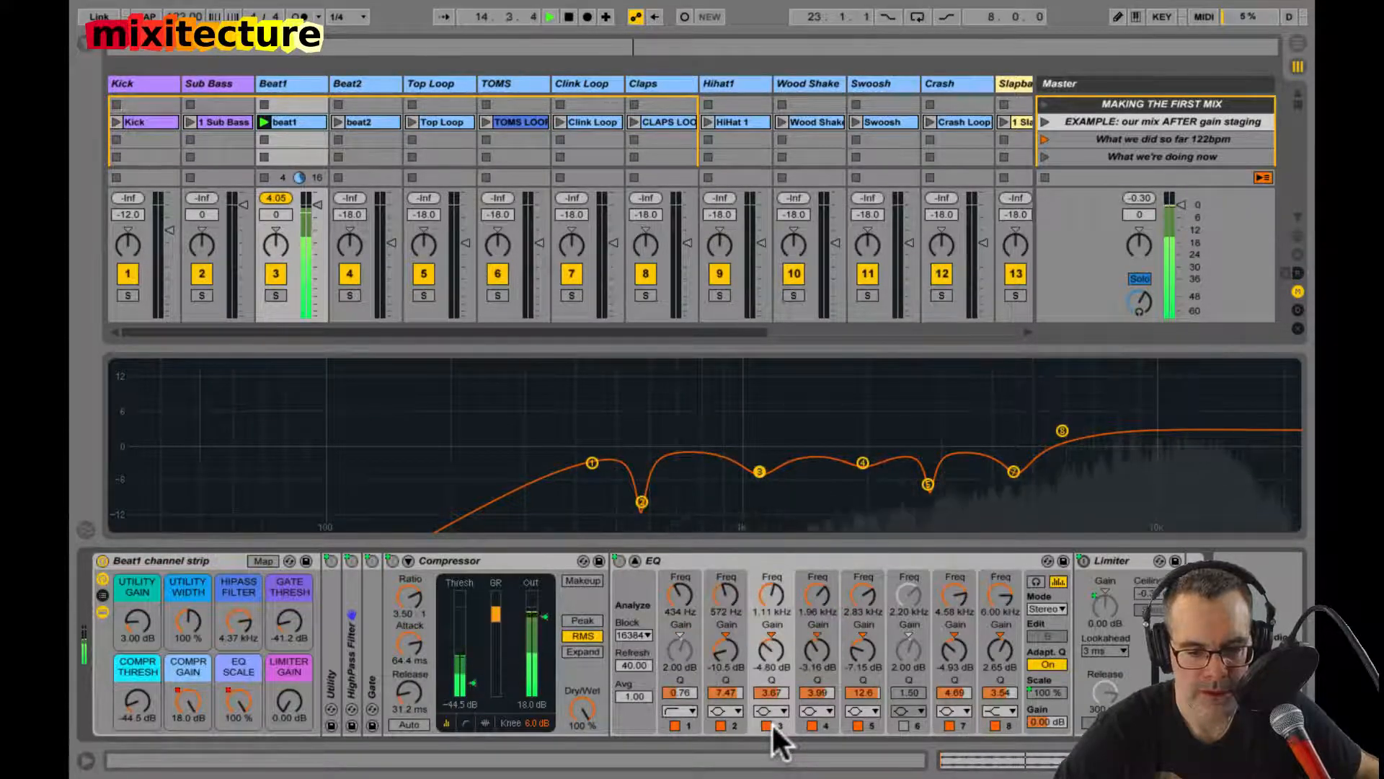
pyautogui.click(857, 725)
pyautogui.click(858, 724)
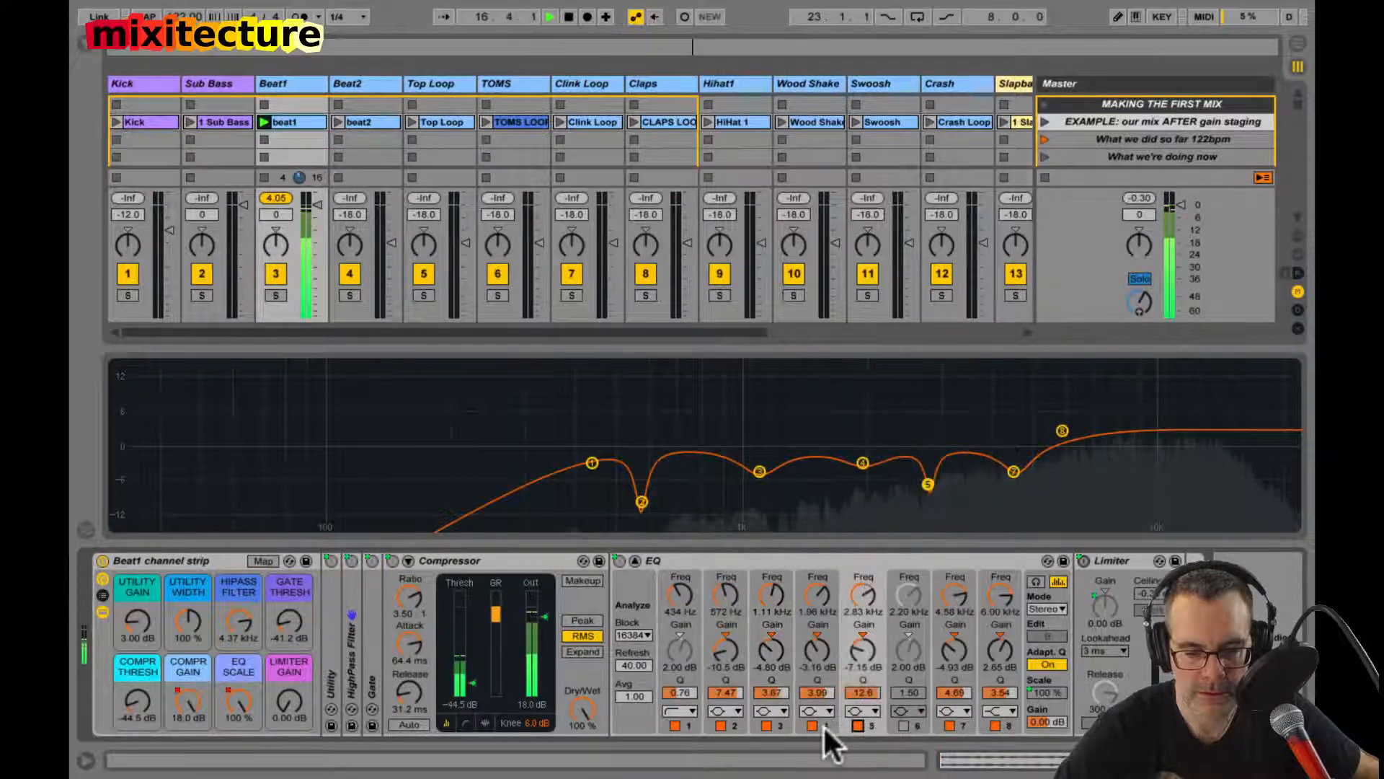
pyautogui.click(767, 724)
pyautogui.click(767, 724)
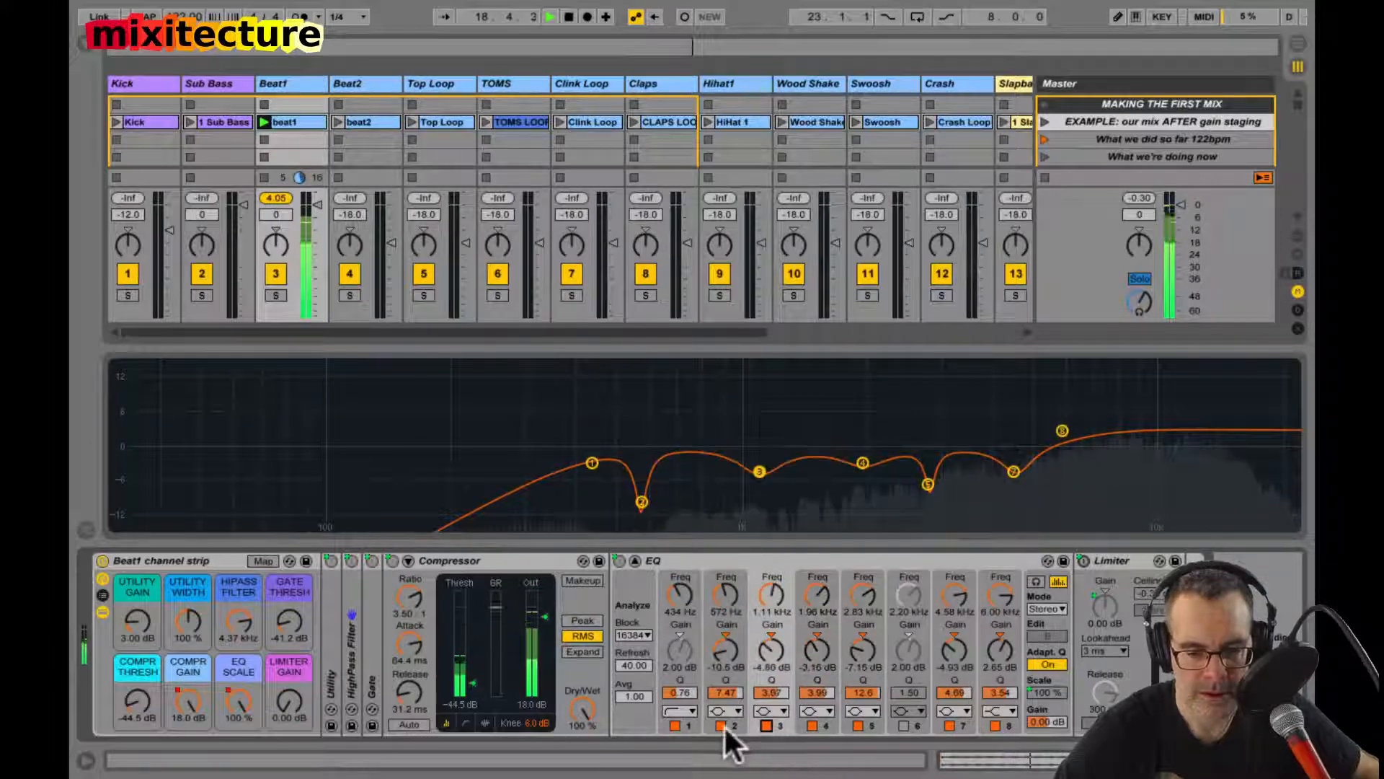
# Step: Boost Beat1's EQ band 2 to 15 dB to find 565 Hz, cut it to -15 dB, and audition the result
pyautogui.moveTo(724, 652); pyautogui.dragTo(723, 646)
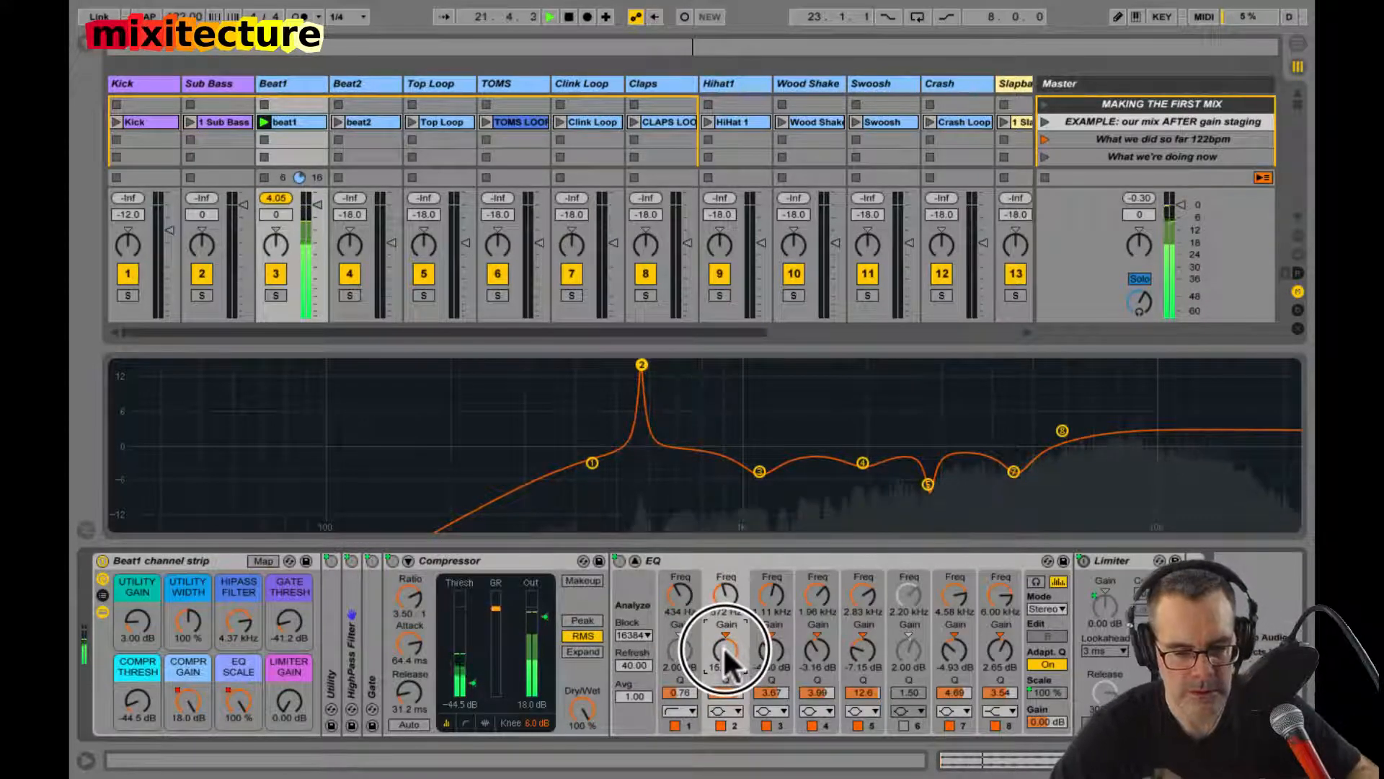
pyautogui.moveTo(725, 598); pyautogui.dragTo(725, 598)
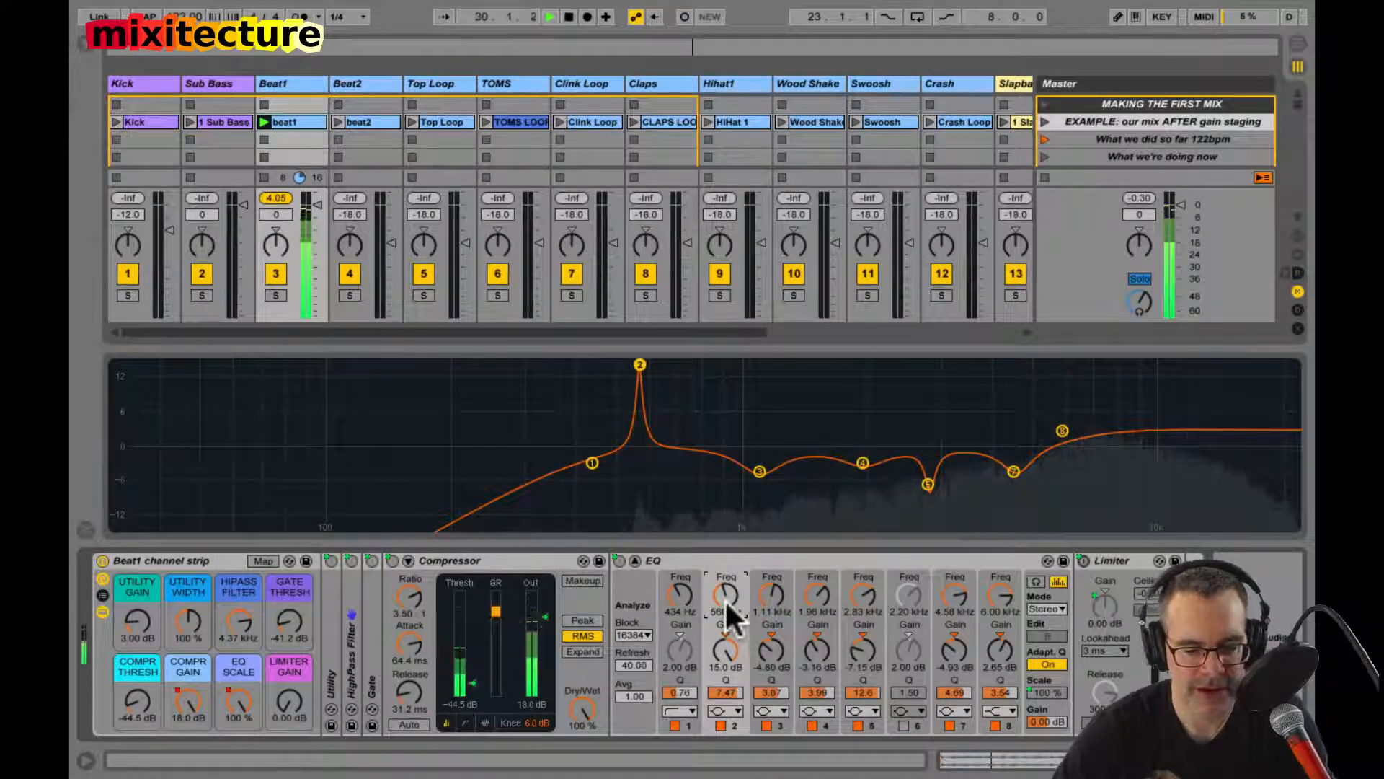
pyautogui.moveTo(725, 656); pyautogui.dragTo(725, 656)
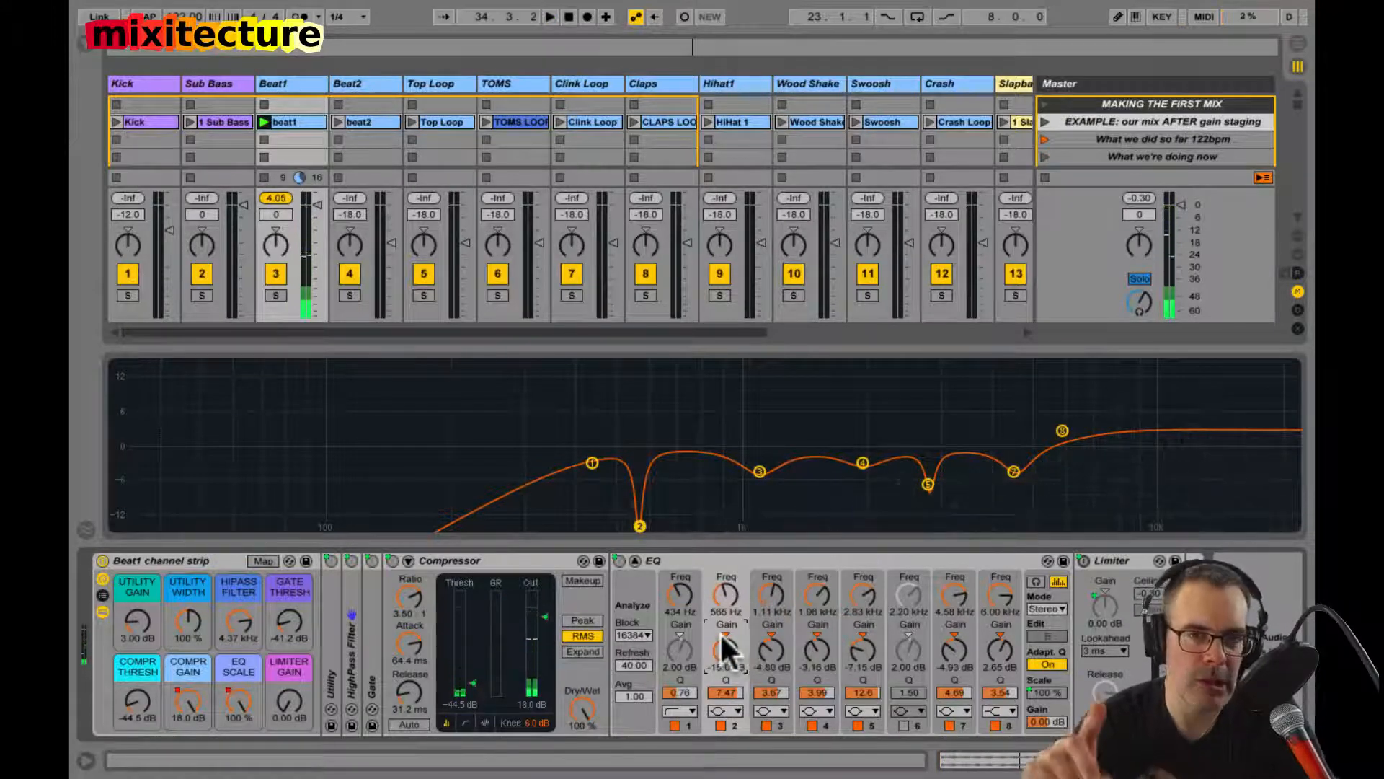
pyautogui.press('space')
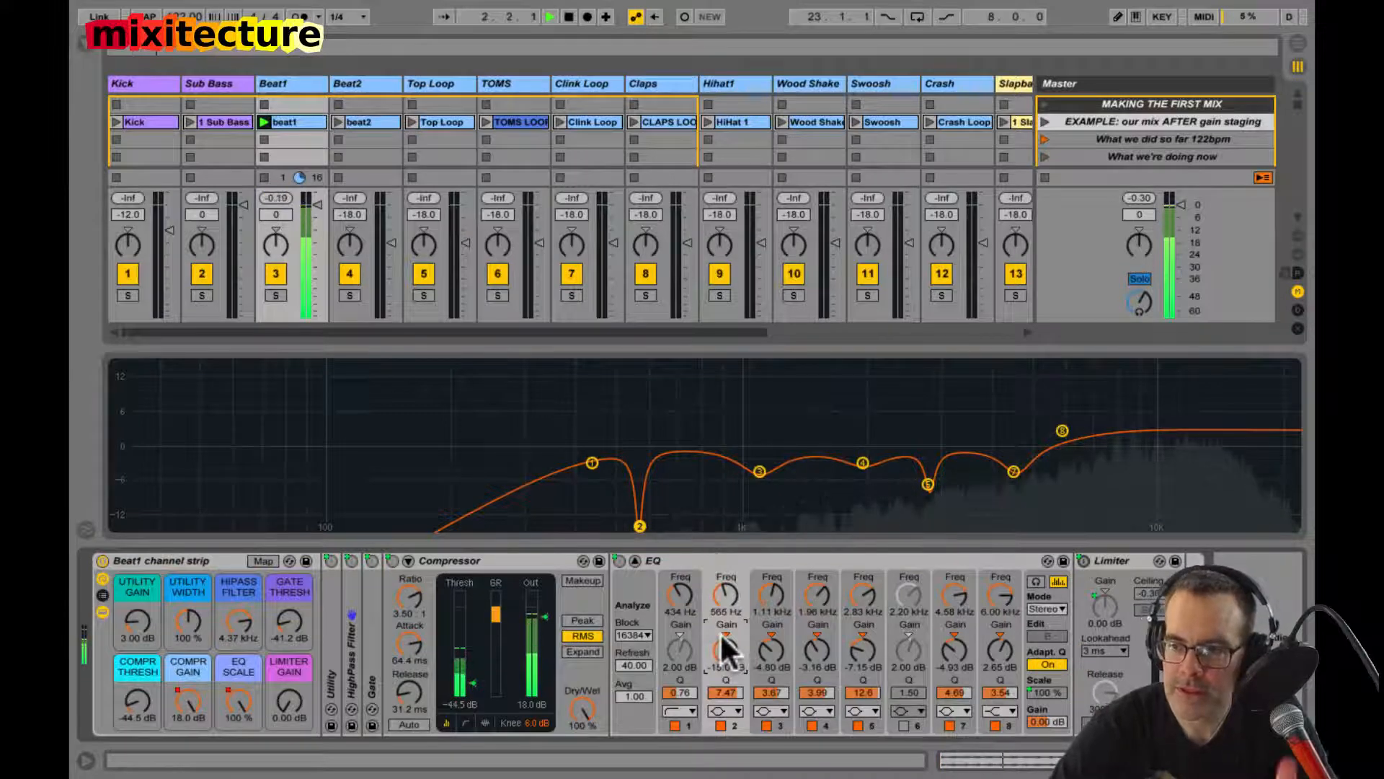
pyautogui.press('space')
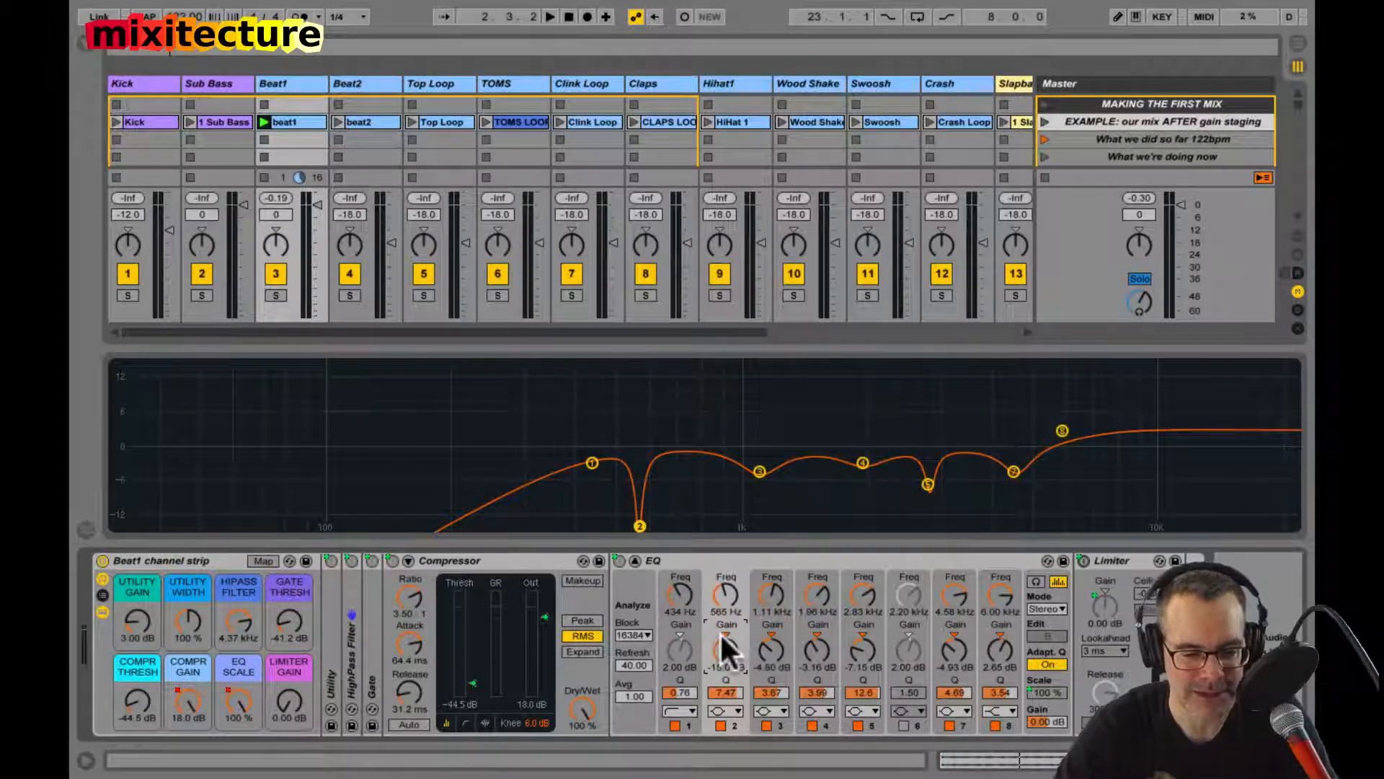
# Step: Change Beat1's EQ band 2 to a notch filter with a Q of 5.33 and compare it off and on during playback
pyautogui.click(724, 713)
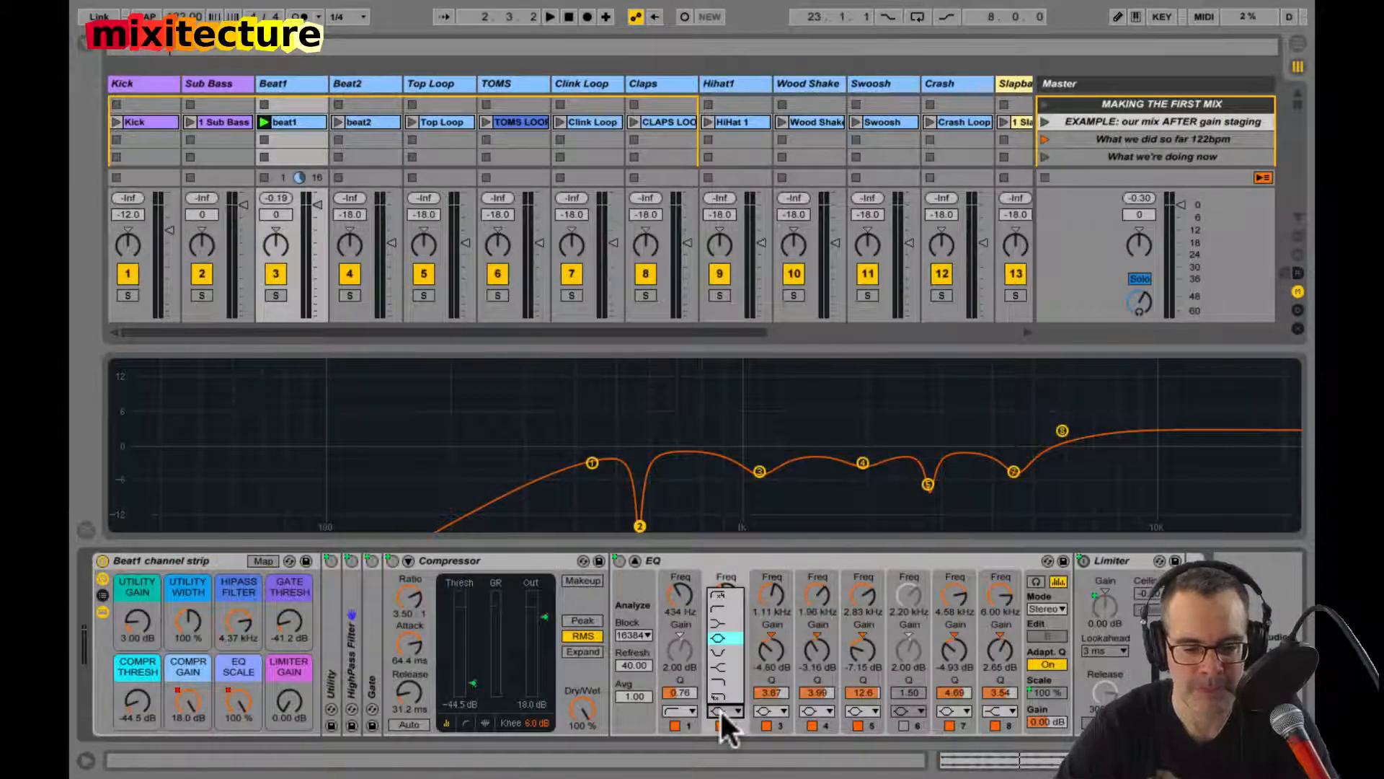
pyautogui.click(724, 652)
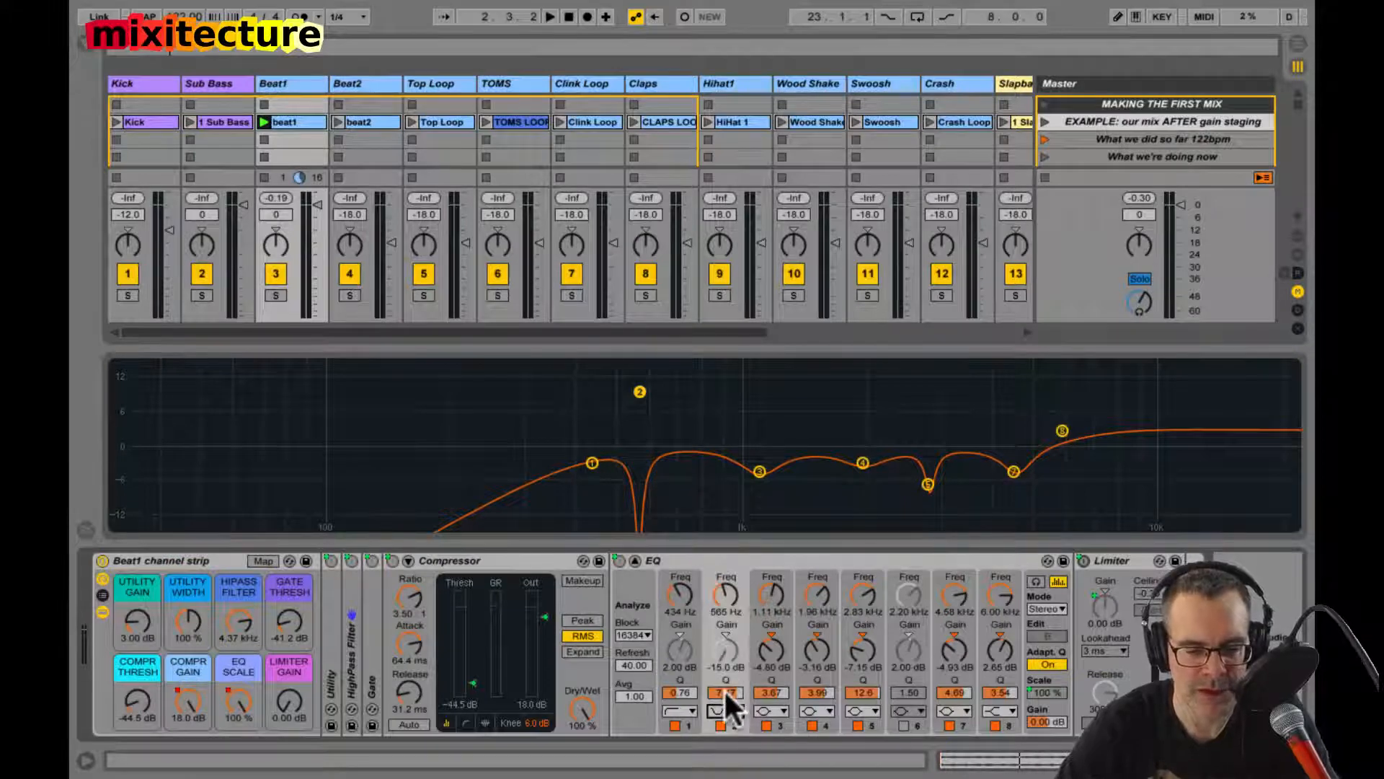
pyautogui.press('space')
pyautogui.moveTo(725, 686); pyautogui.dragTo(717, 724)
pyautogui.click(717, 725)
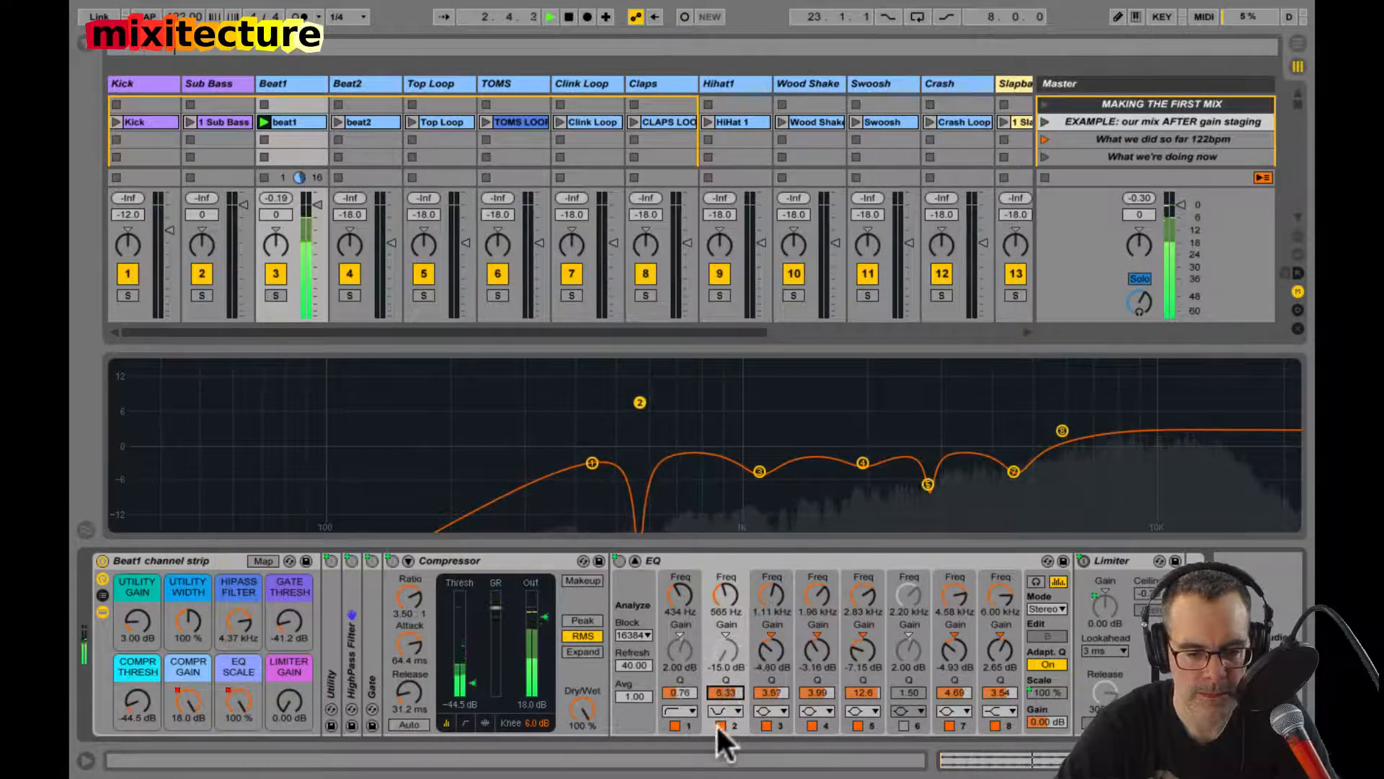
pyautogui.click(717, 725)
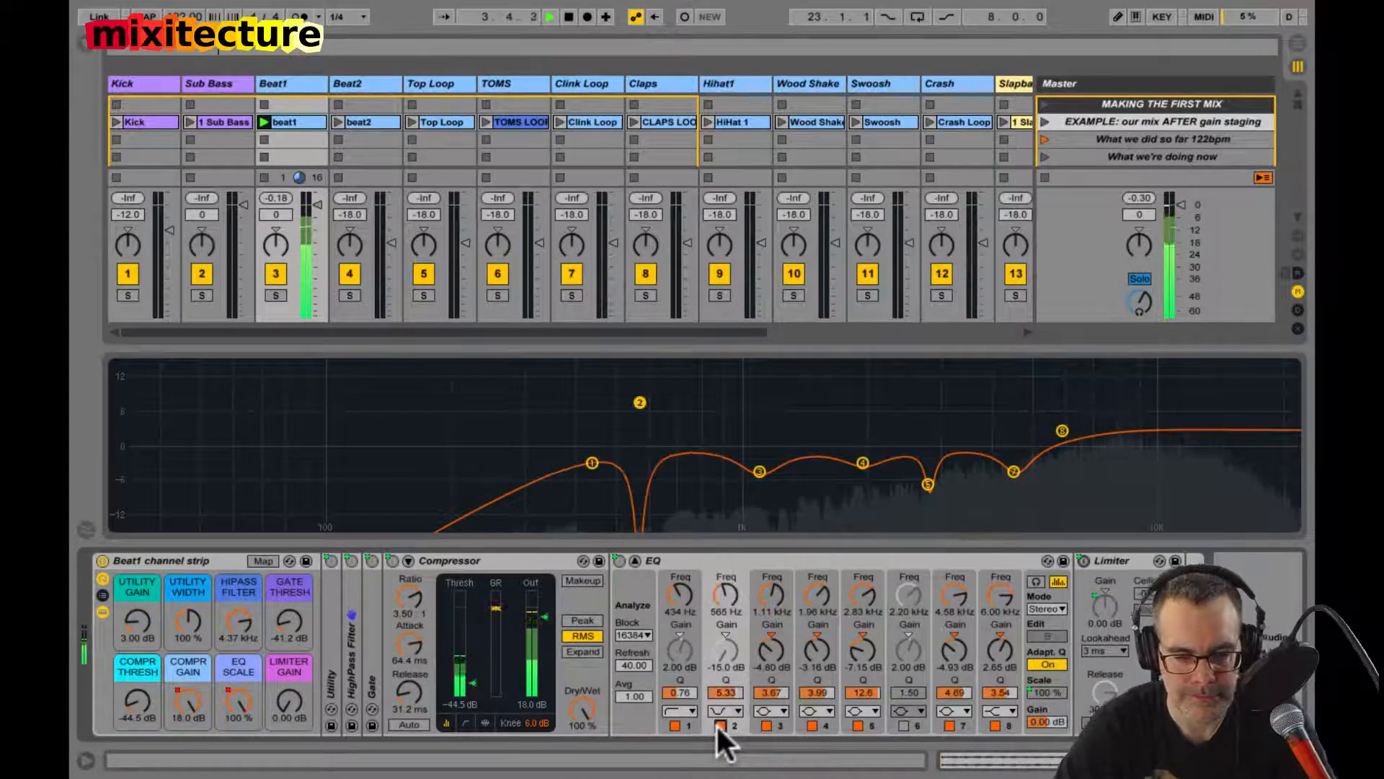
pyautogui.press('space')
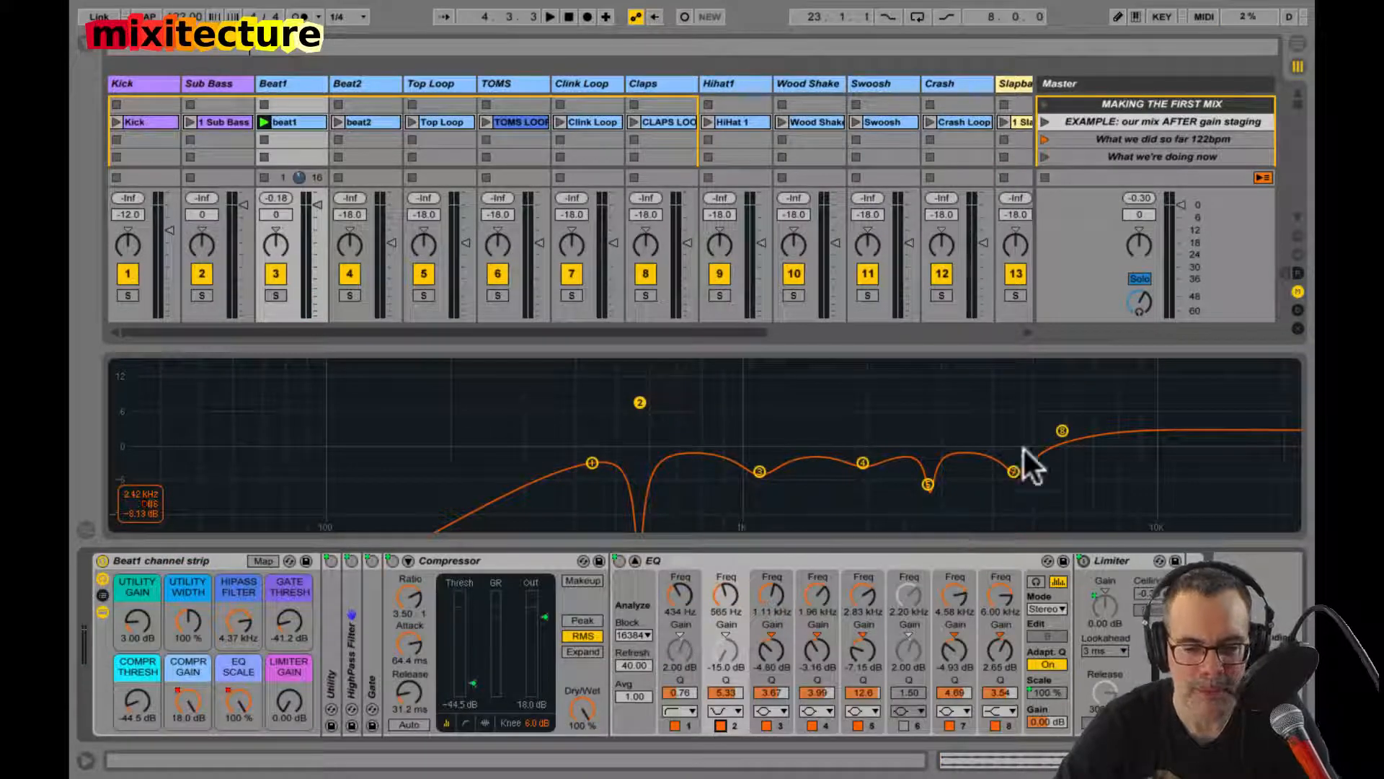
# Step: Compare Beat1's peak level during playback with the EQ Scale macro at 0 % and back at 100 %, resetting the peak between
pyautogui.click(1006, 720)
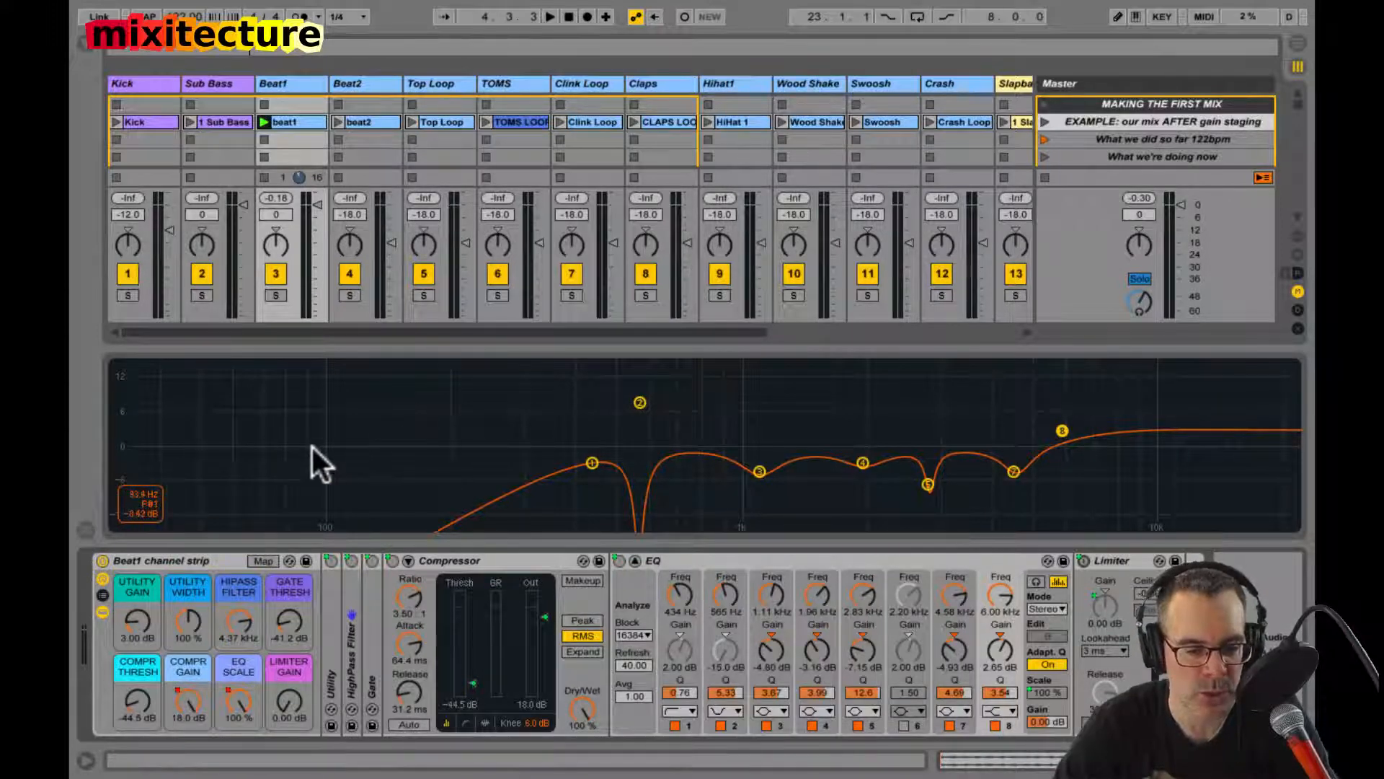
pyautogui.press('space')
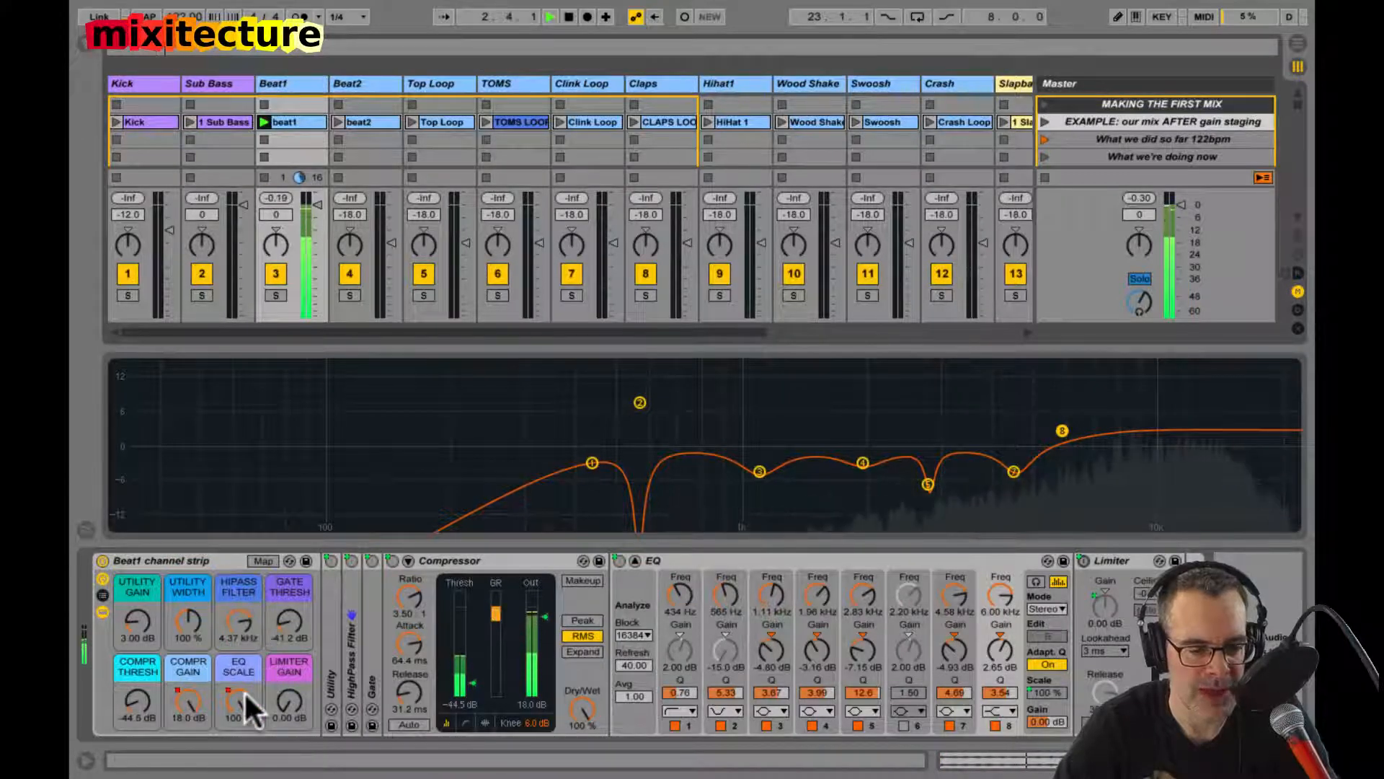
pyautogui.moveTo(232, 694); pyautogui.dragTo(232, 694)
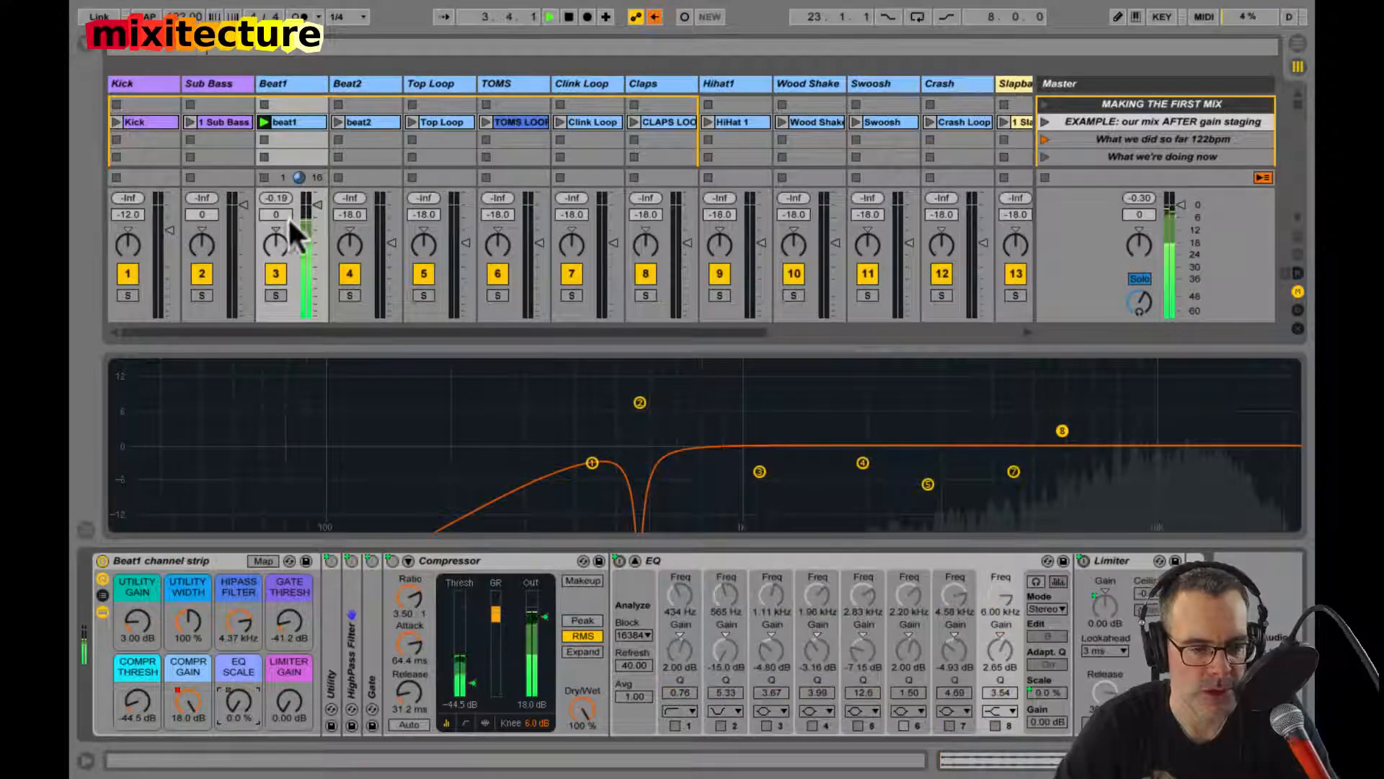
pyautogui.click(279, 197)
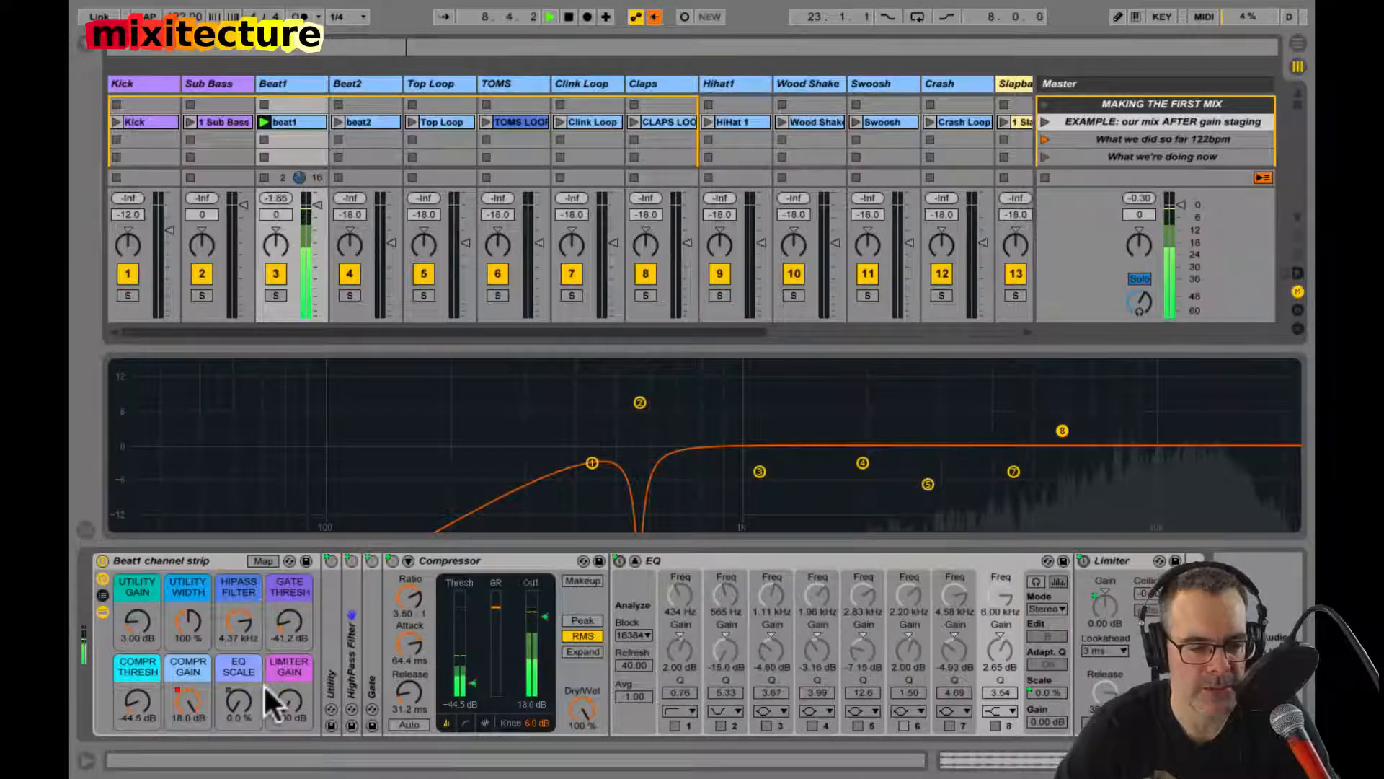
pyautogui.moveTo(238, 702); pyautogui.dragTo(238, 702)
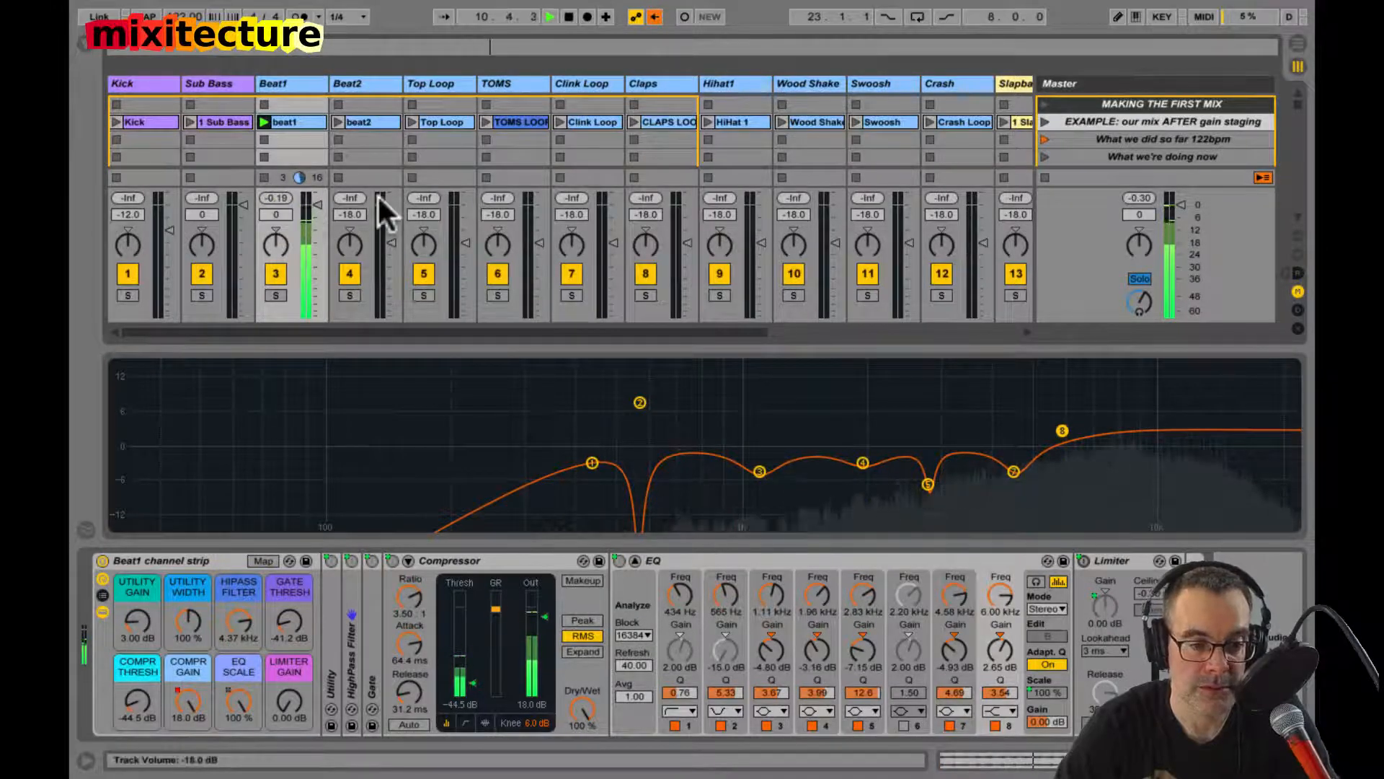
pyautogui.press('space')
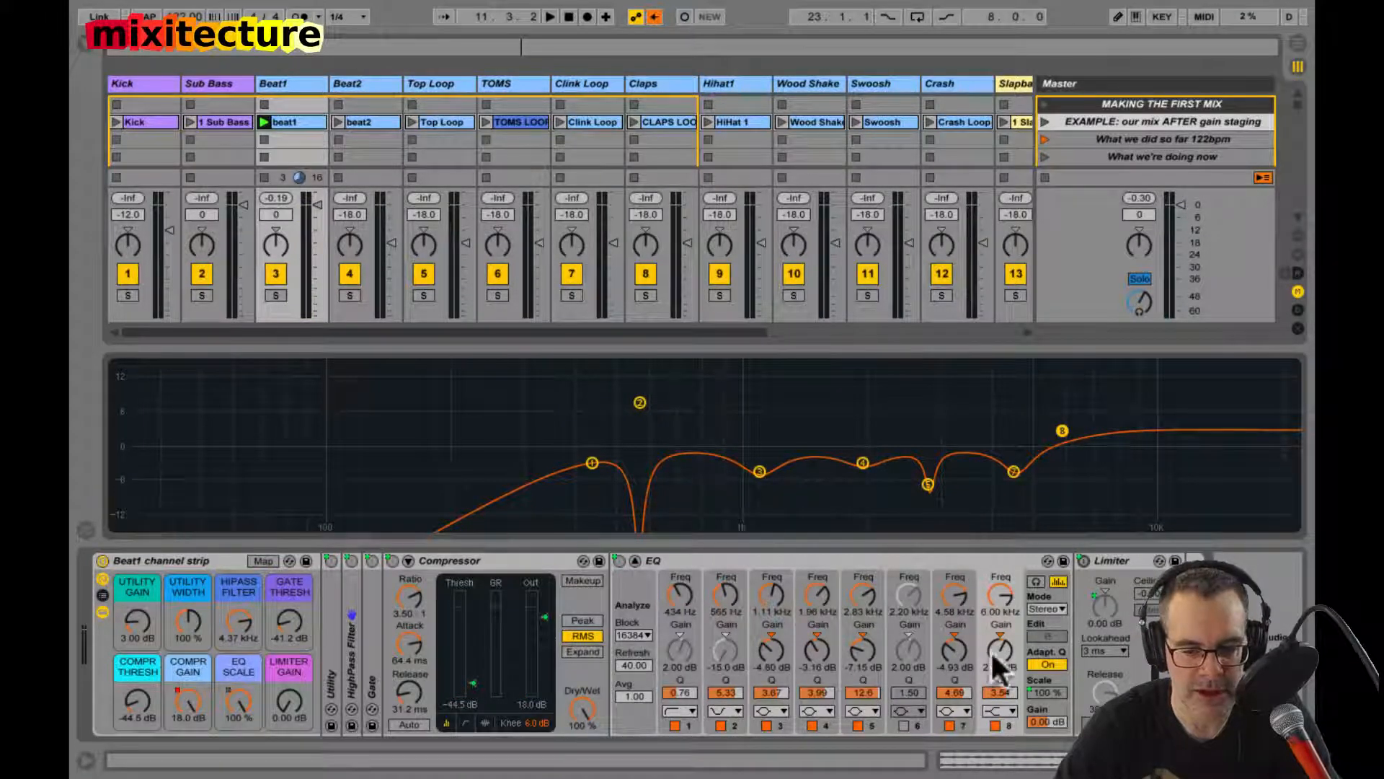
# Step: Switch Beat1's EQ band 8 off and on to show its effect, and return the EQ to its compact display
pyautogui.click(995, 724)
pyautogui.click(995, 725)
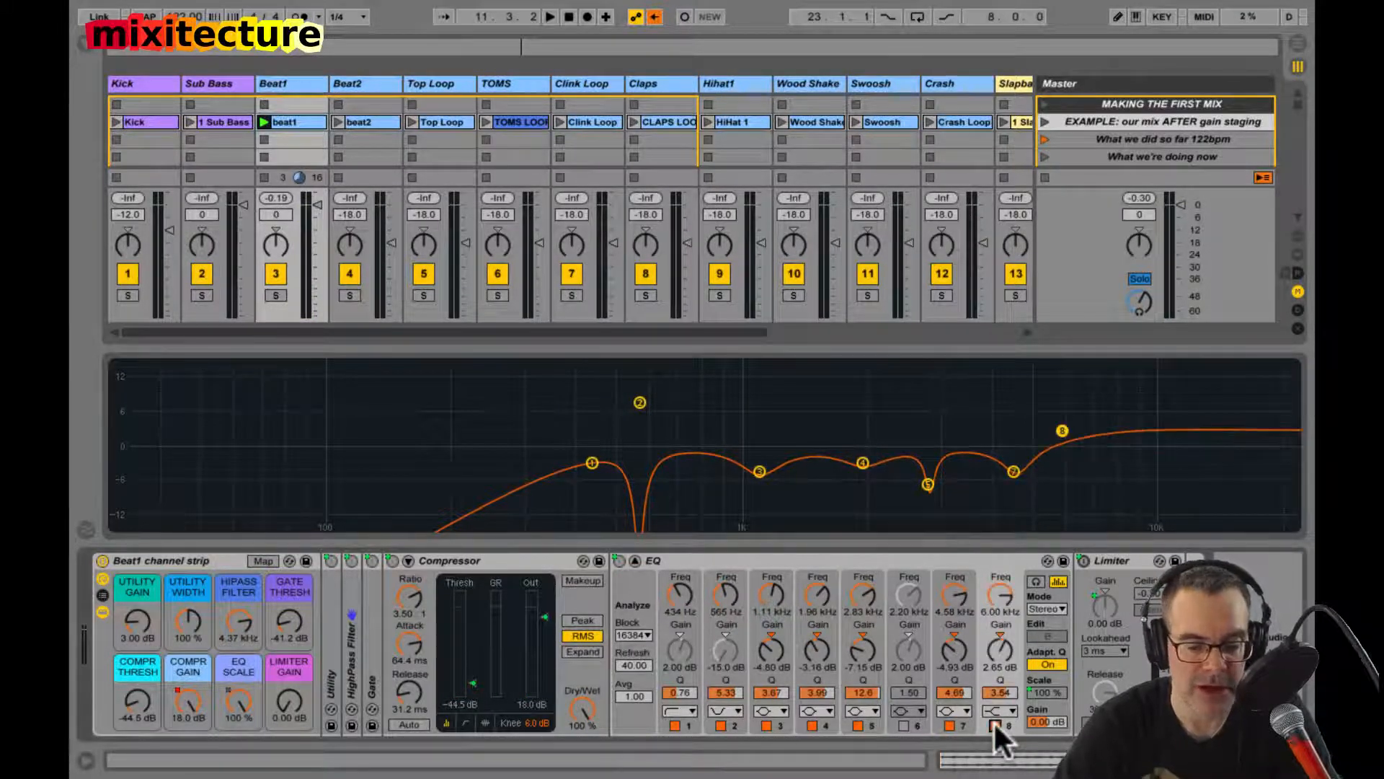
pyautogui.click(995, 725)
pyautogui.click(995, 724)
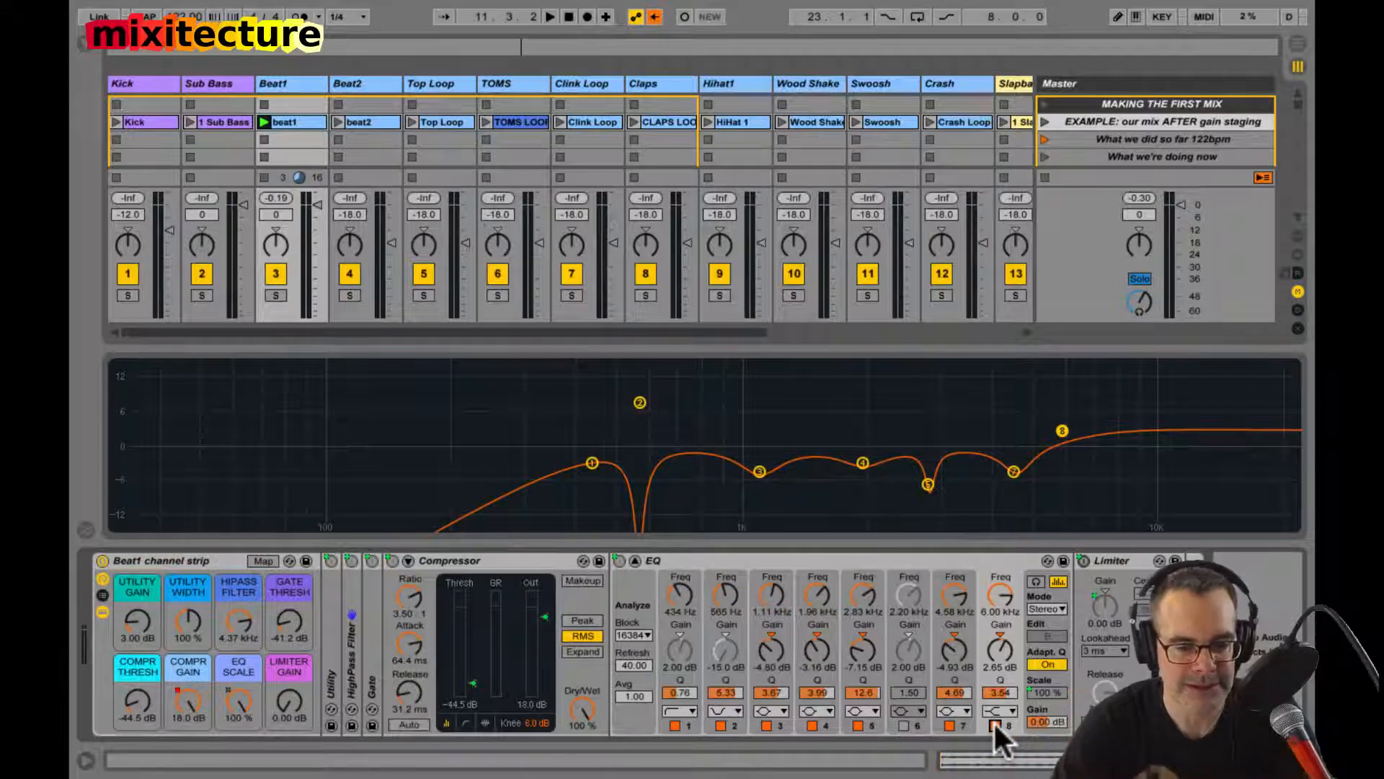
pyautogui.doubleClick(736, 413)
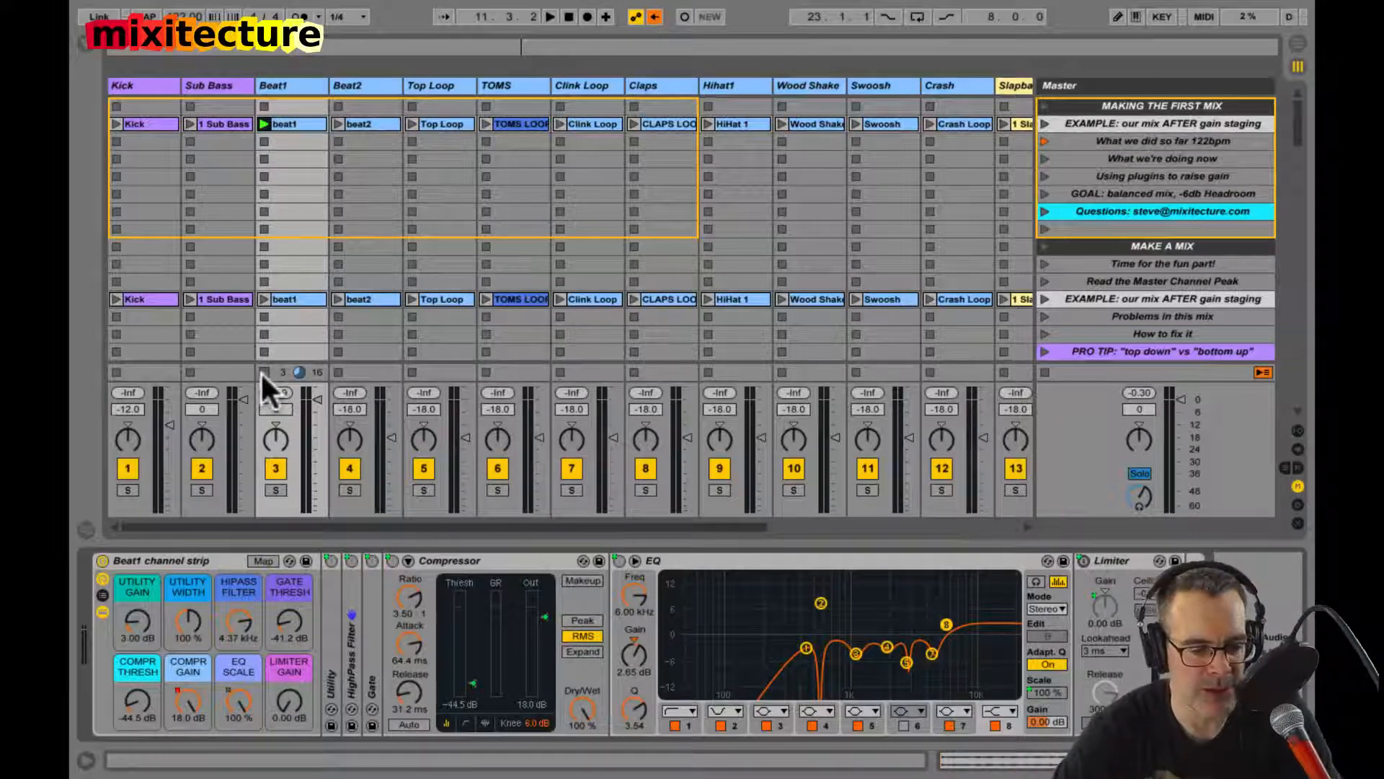
# Step: Set Beat1's Compr Thresh macro to -42.2 dB and lower its track volume to -7 dB while the "EXAMPLE: our mix AFTER gain staging" scene plays
pyautogui.press('space')
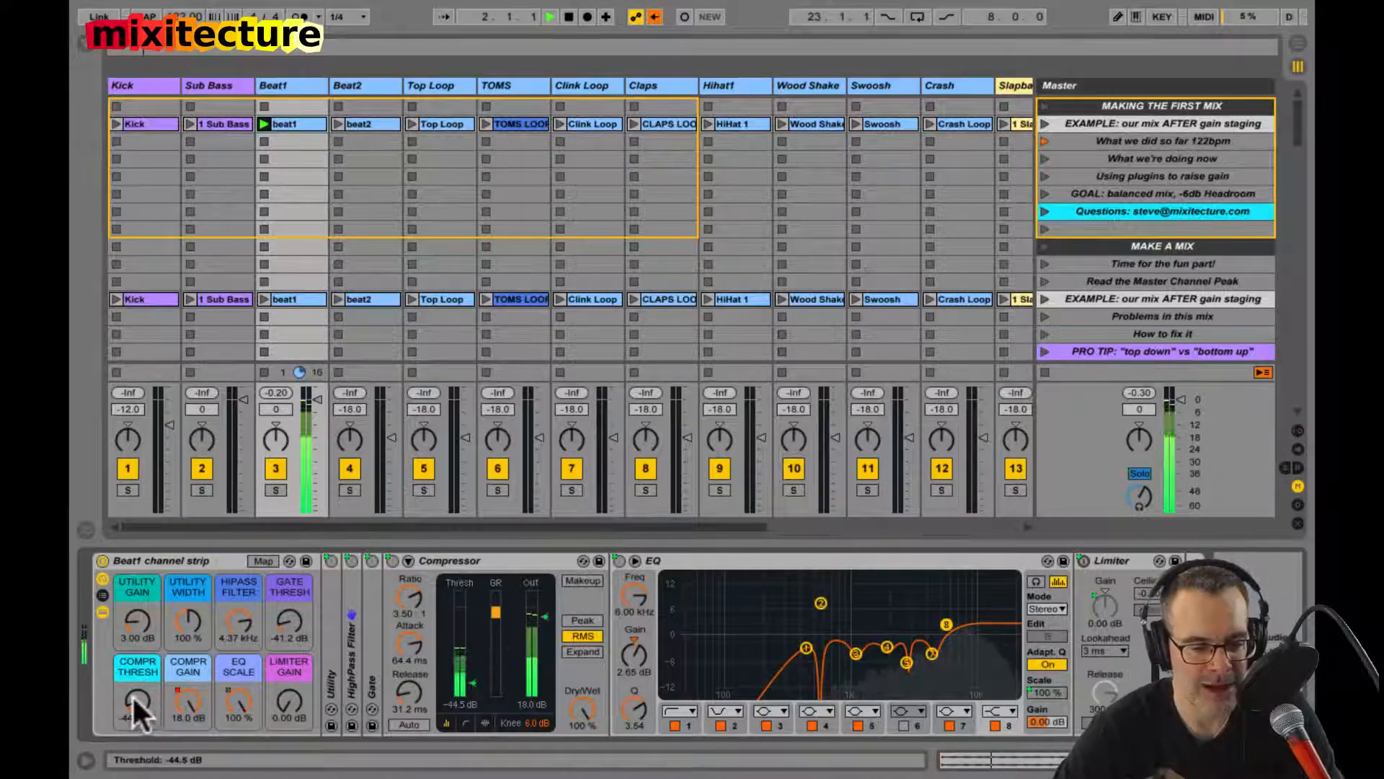
pyautogui.moveTo(133, 697); pyautogui.dragTo(132, 694)
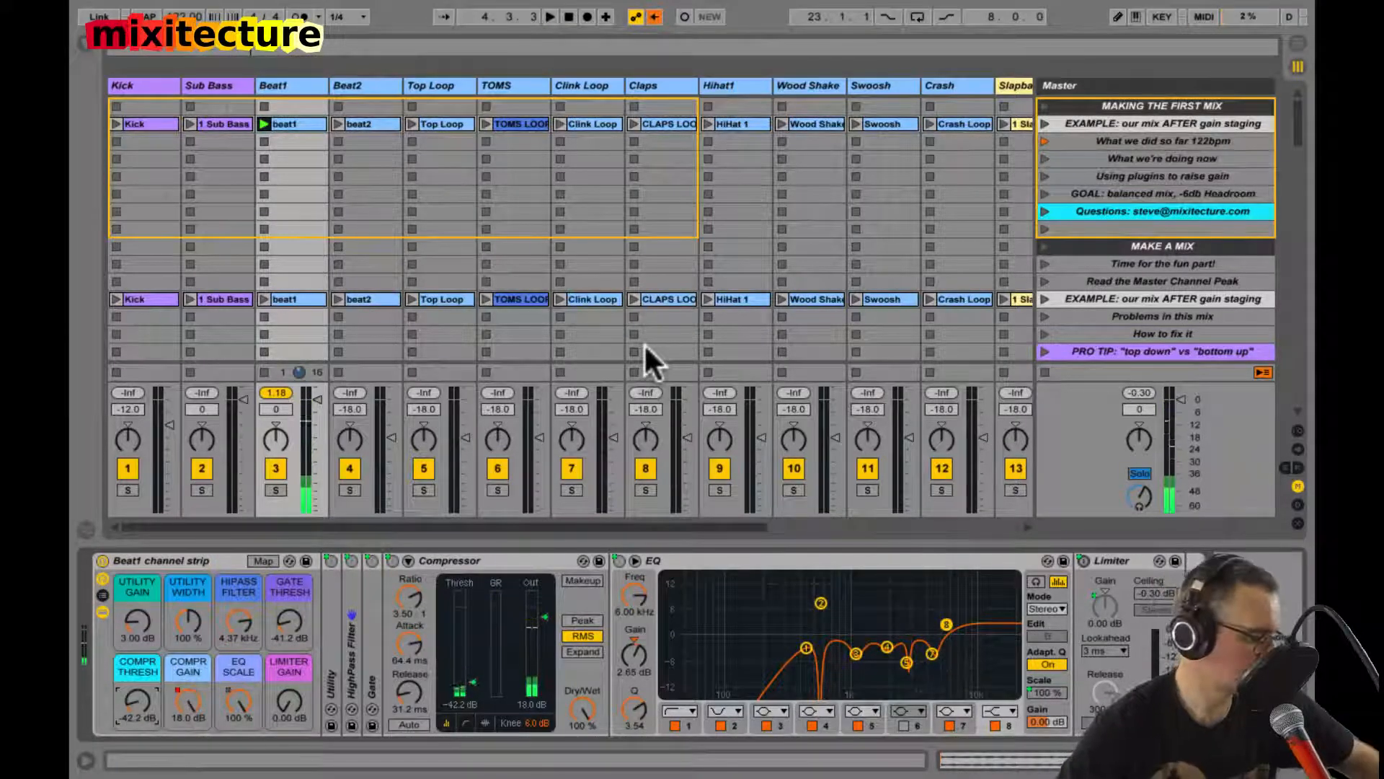
pyautogui.click(1044, 123)
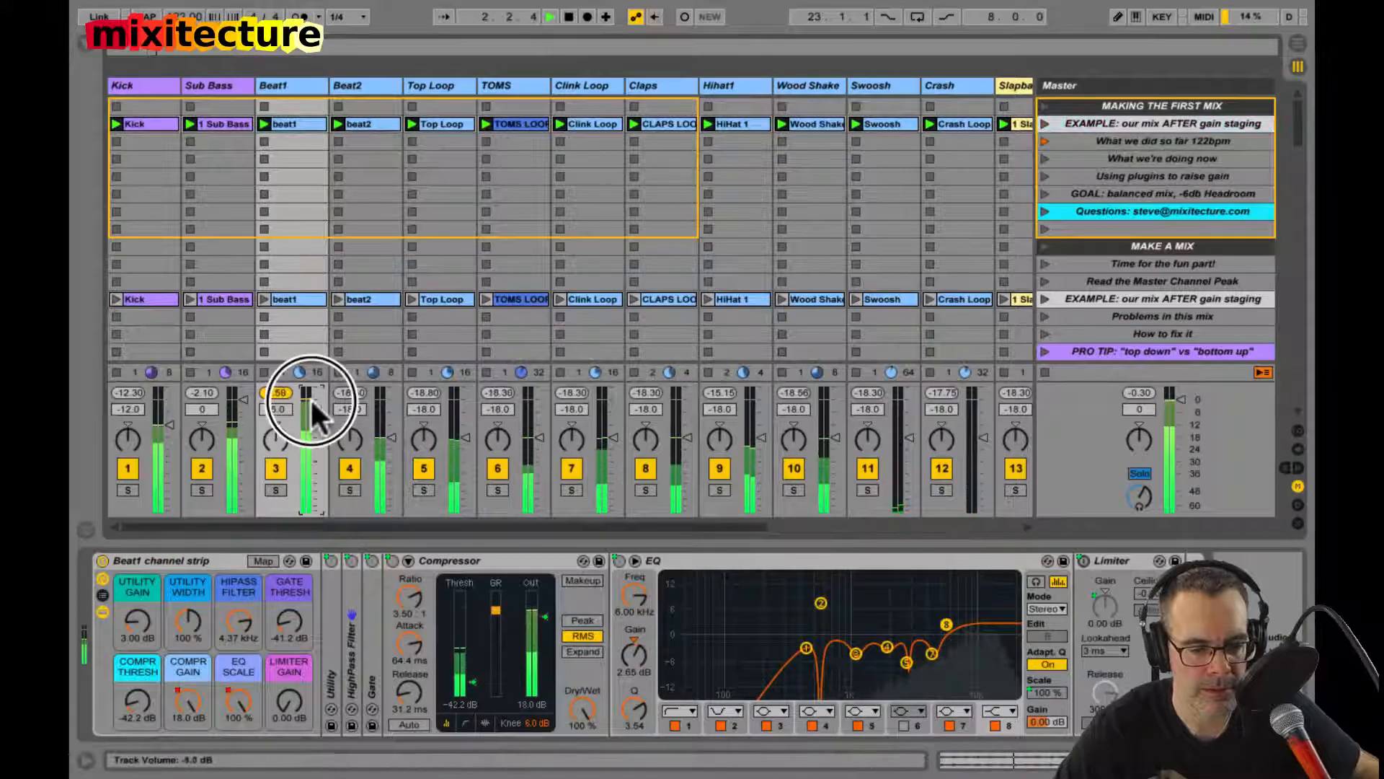
pyautogui.moveTo(310, 396); pyautogui.dragTo(310, 412)
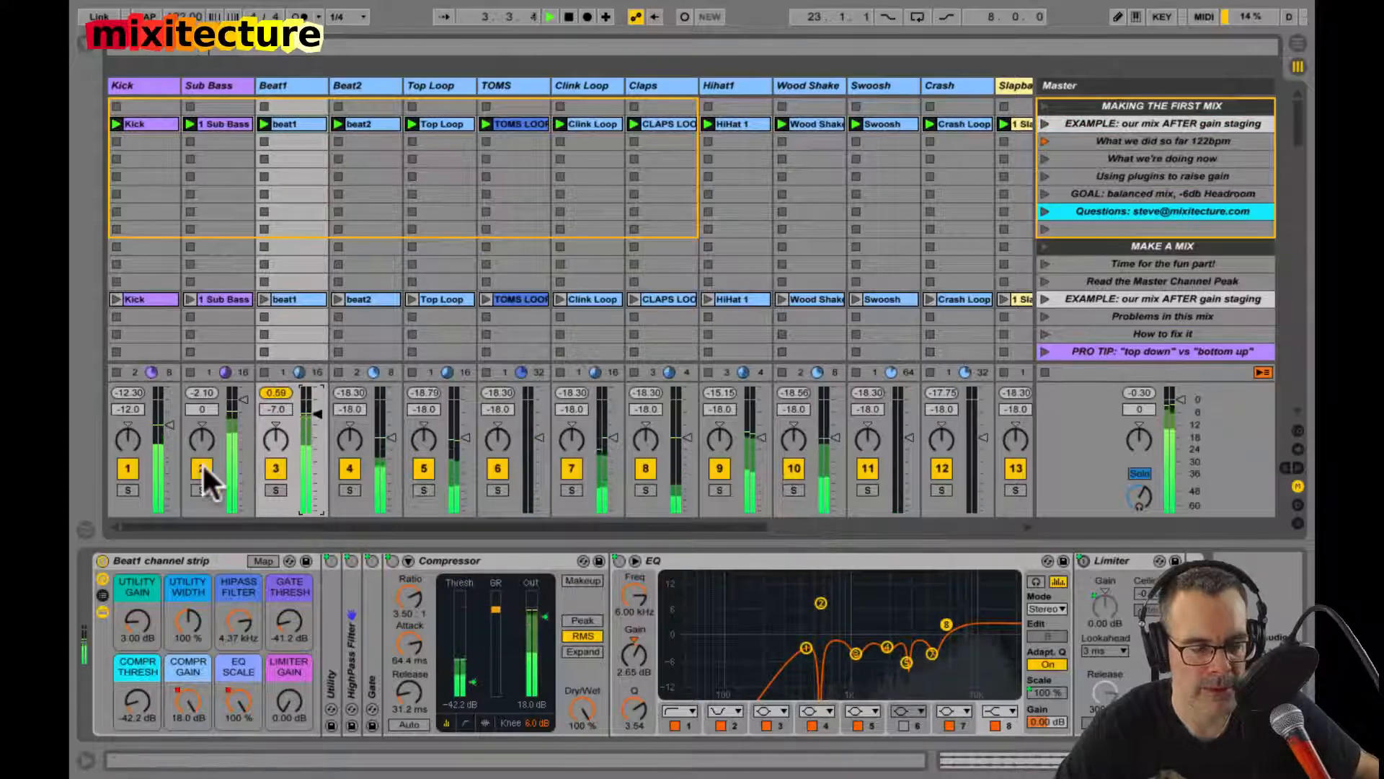
# Step: Mute the Kick, Sub Bass, Slapback Bass, Fog Pad, Bubble Pad and Ping Lead tracks while the scene plays
pyautogui.hscroll(6, 488, 429)
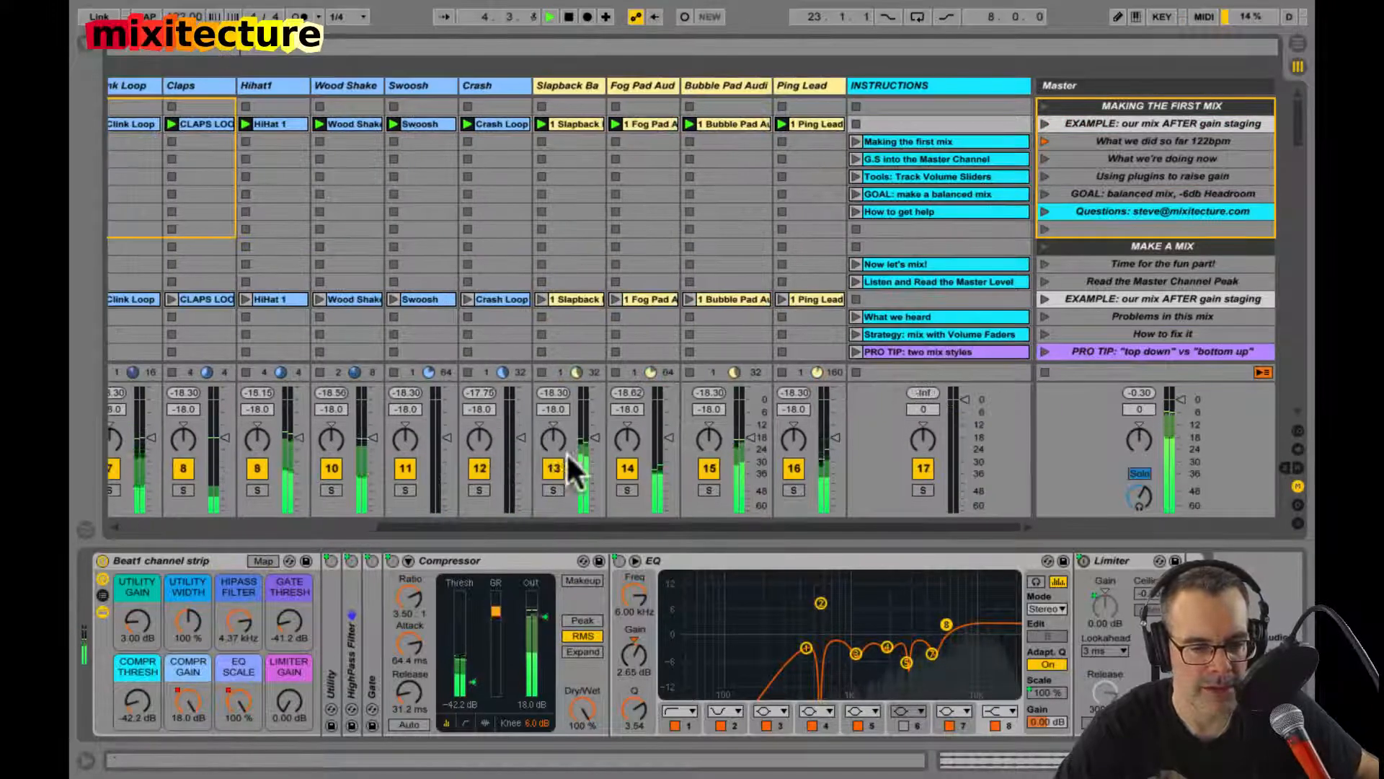
pyautogui.click(554, 468)
pyautogui.click(626, 472)
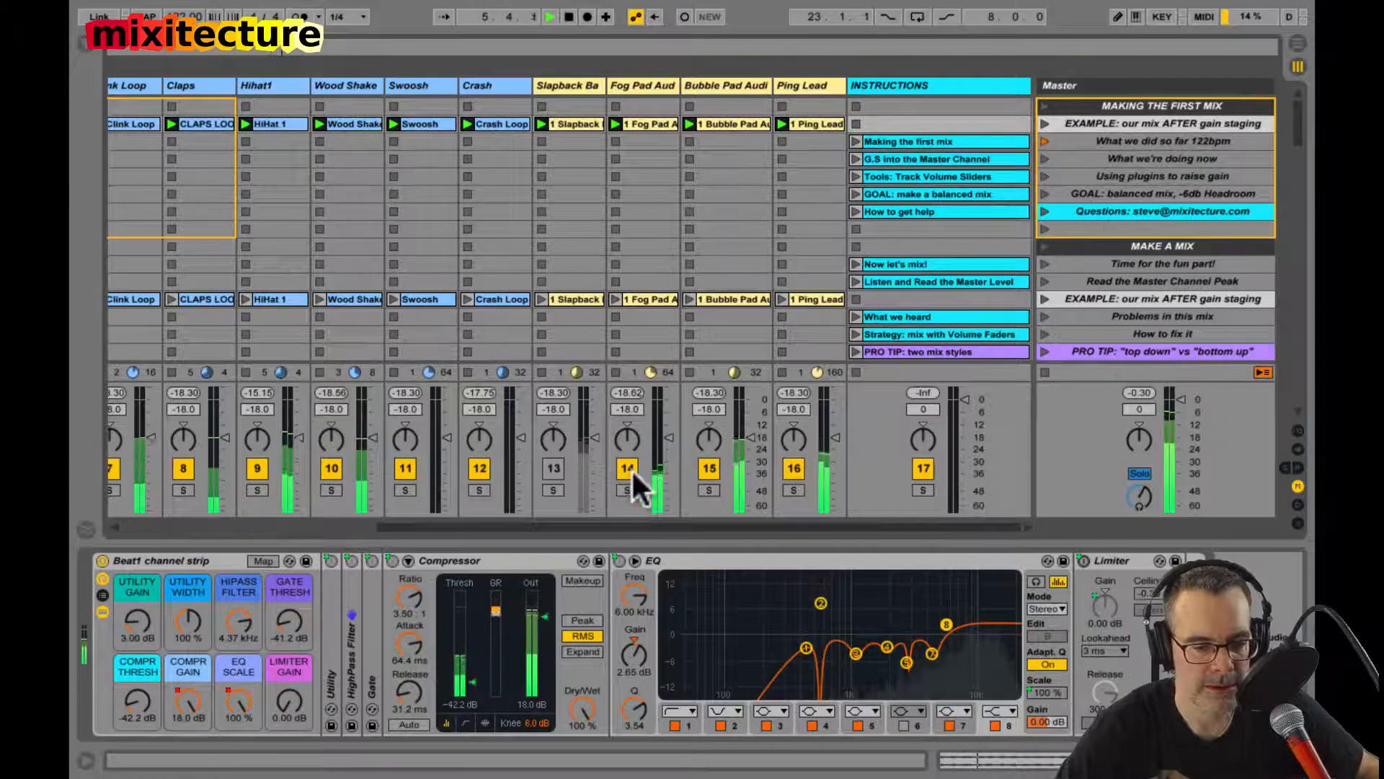
pyautogui.click(710, 468)
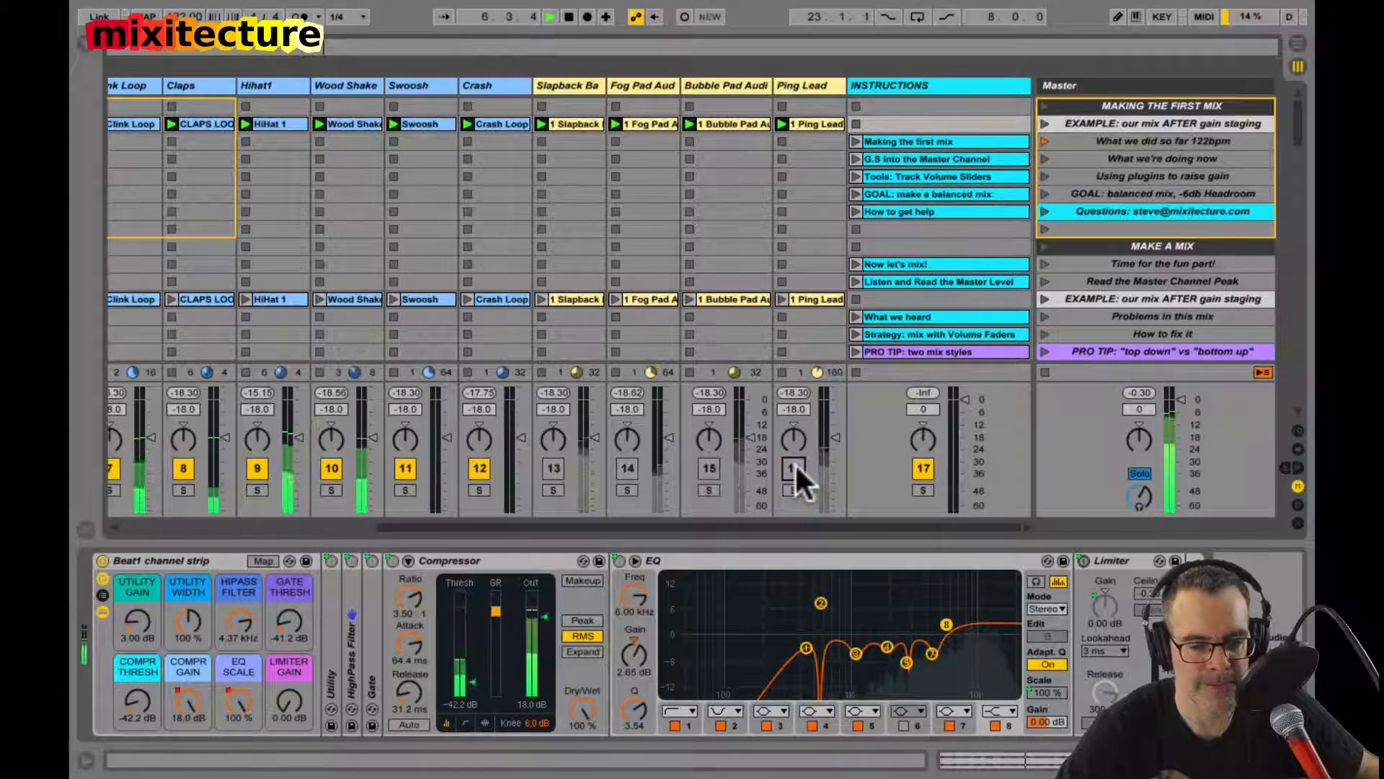
pyautogui.hscroll(-4, 741, 265)
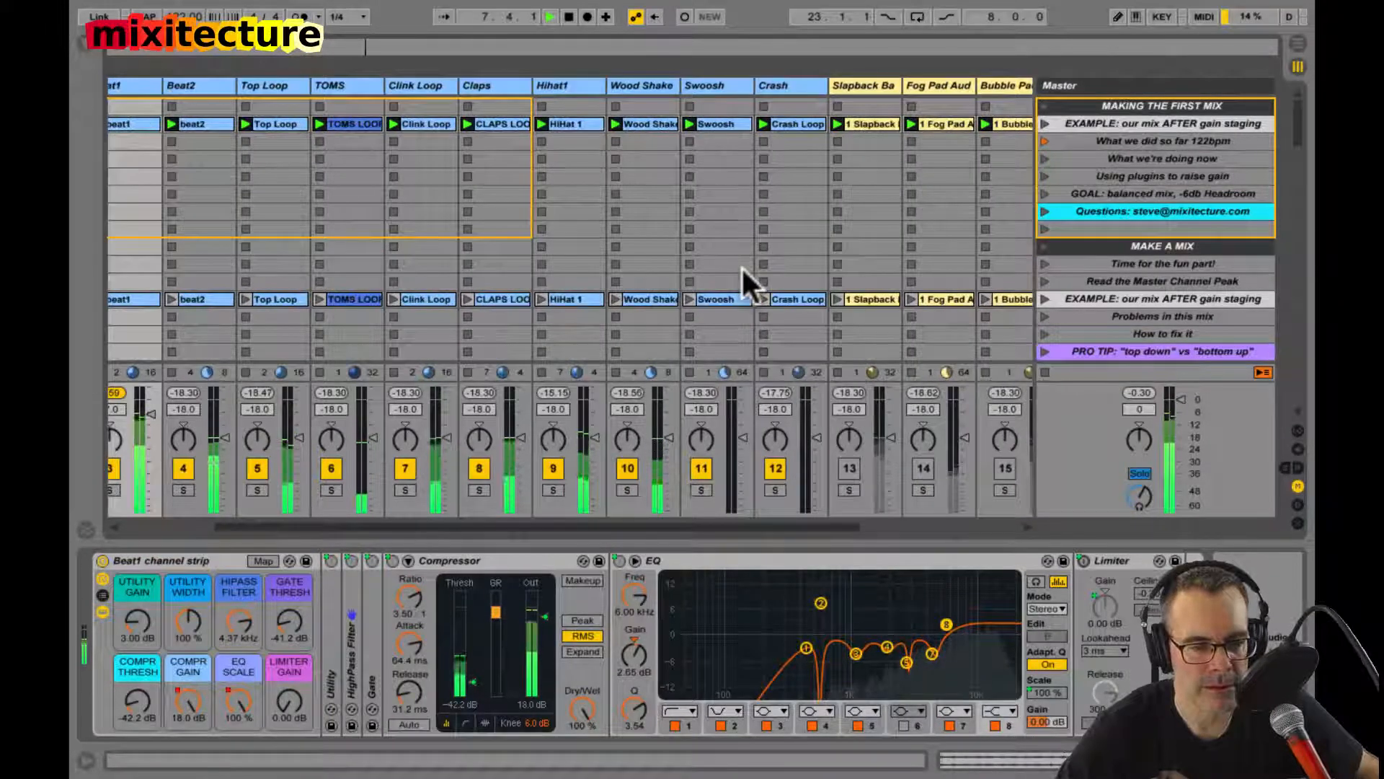
pyautogui.hscroll(-2, 726, 222)
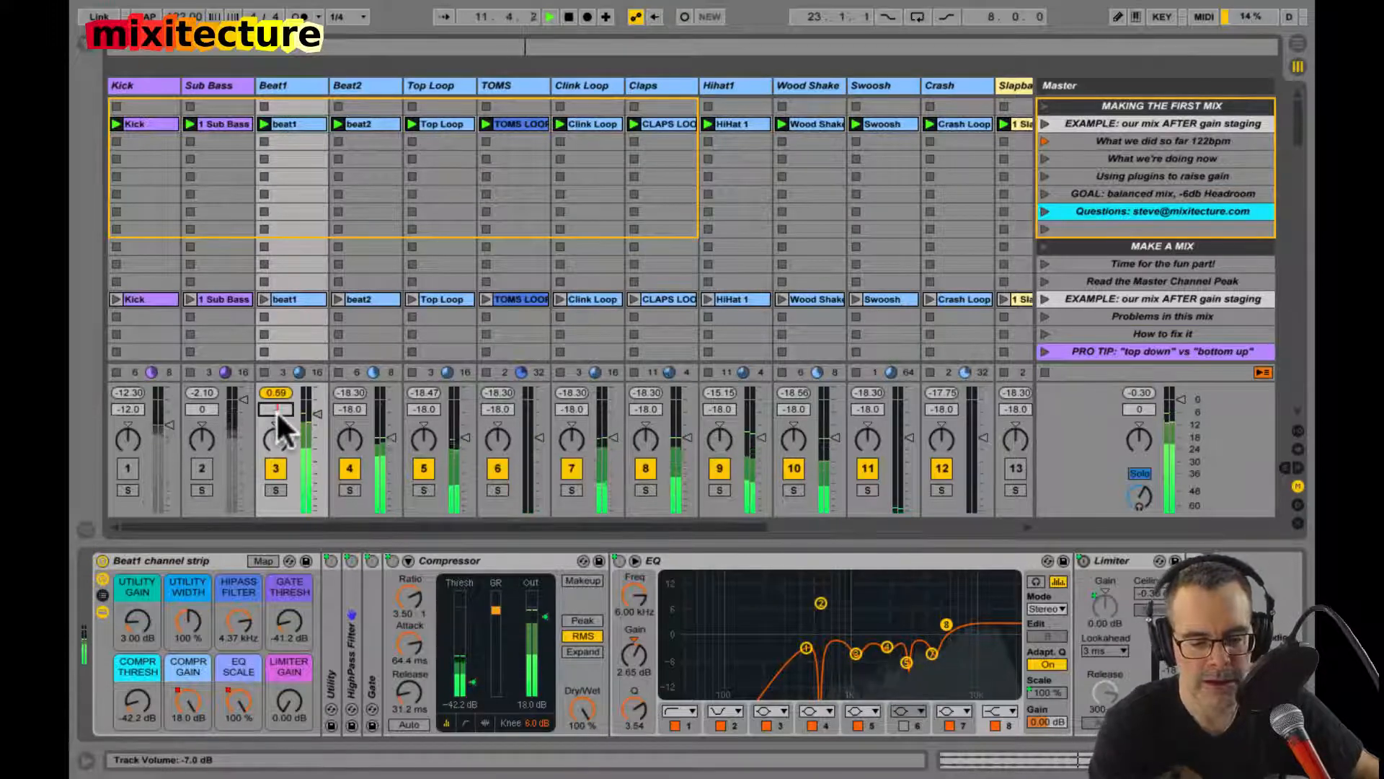
# Step: Set Beat1's track volume to -18 dB and reset its peak level display
pyautogui.write('-18')
pyautogui.press('Return')
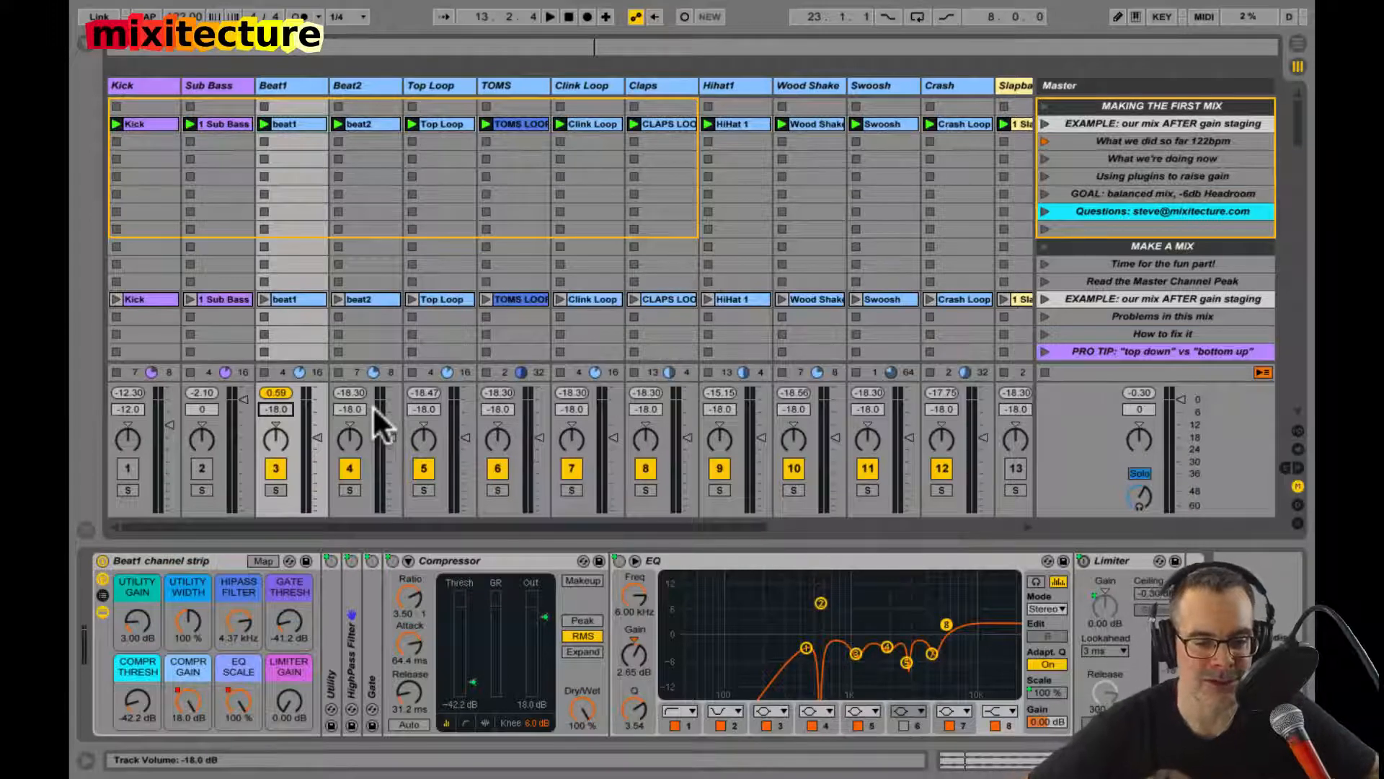
pyautogui.click(274, 392)
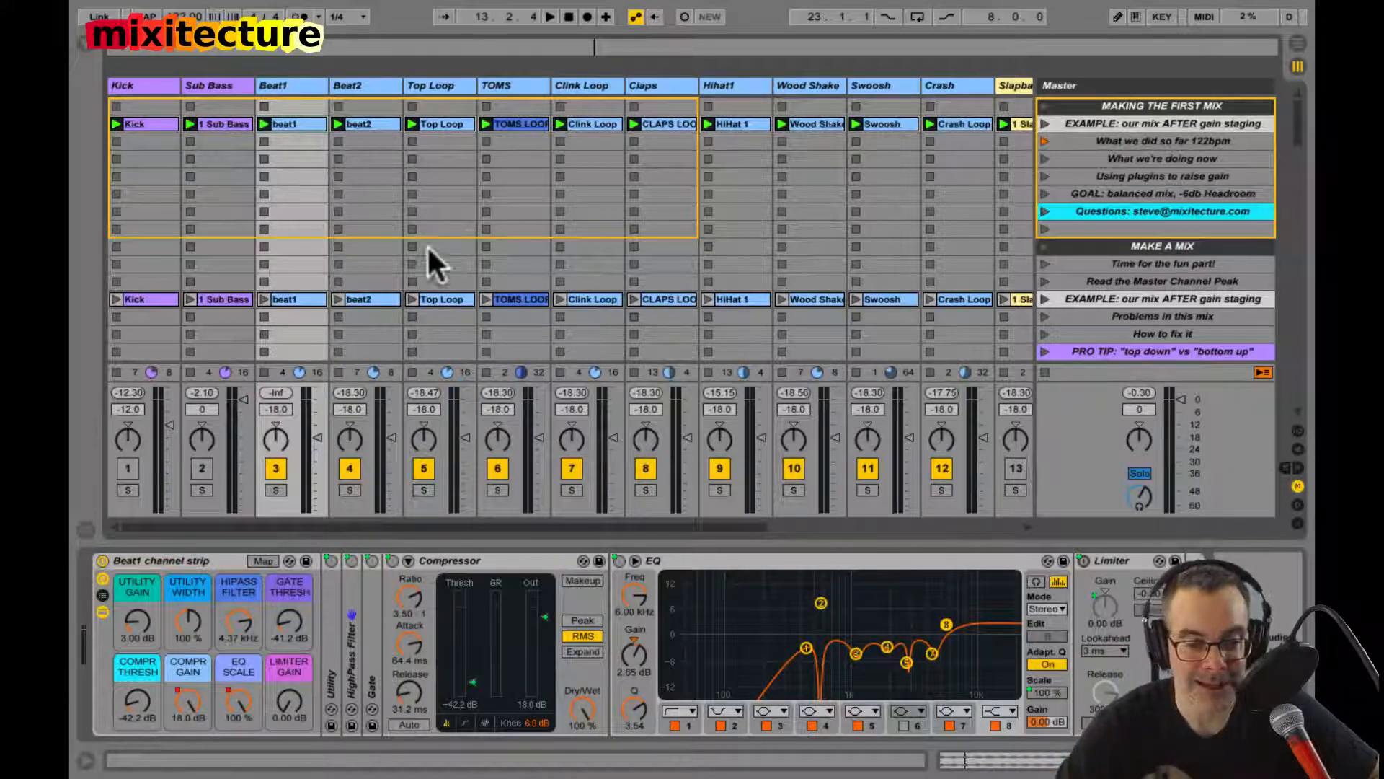
pyautogui.click(277, 409)
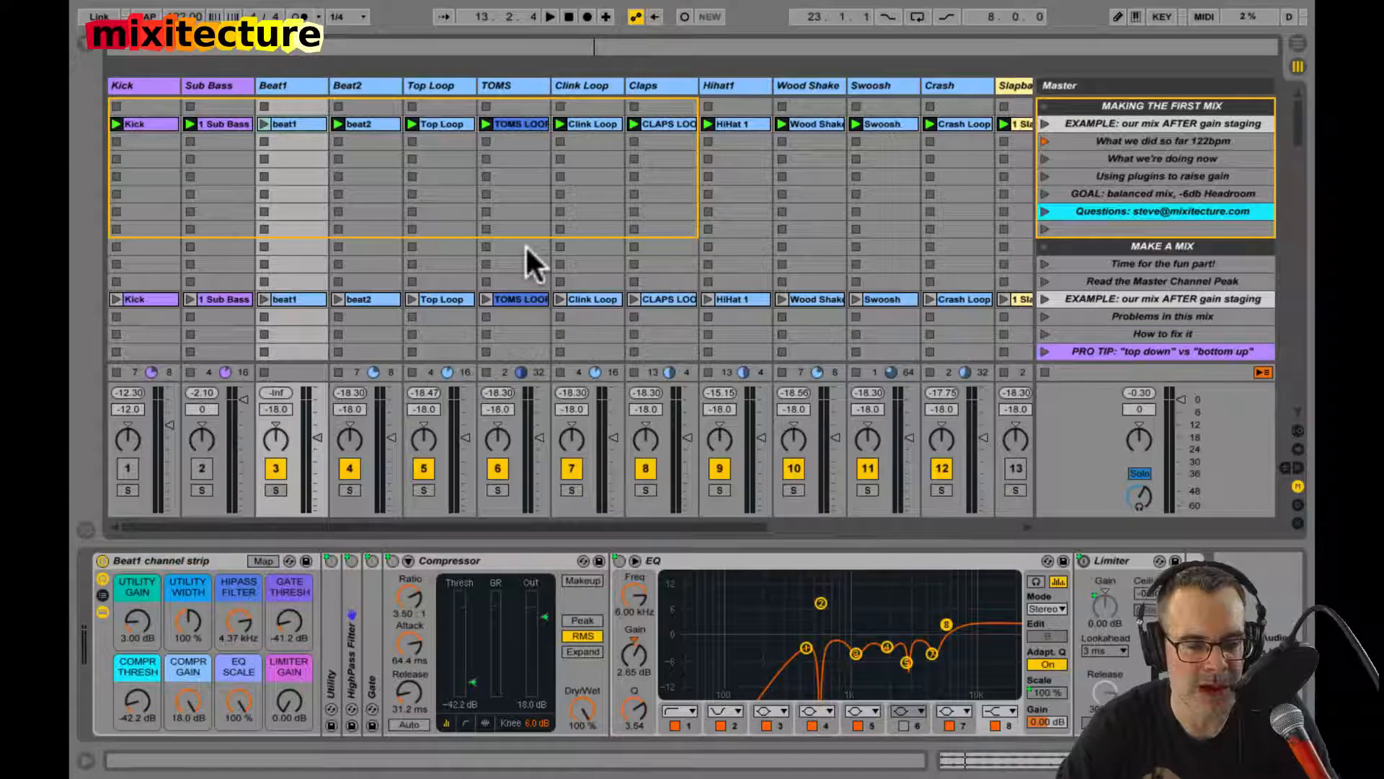
# Step: Stop all clips, play only the TOMS LOOP clip and view its waveform before returning to the TOMS devices
pyautogui.click(504, 81)
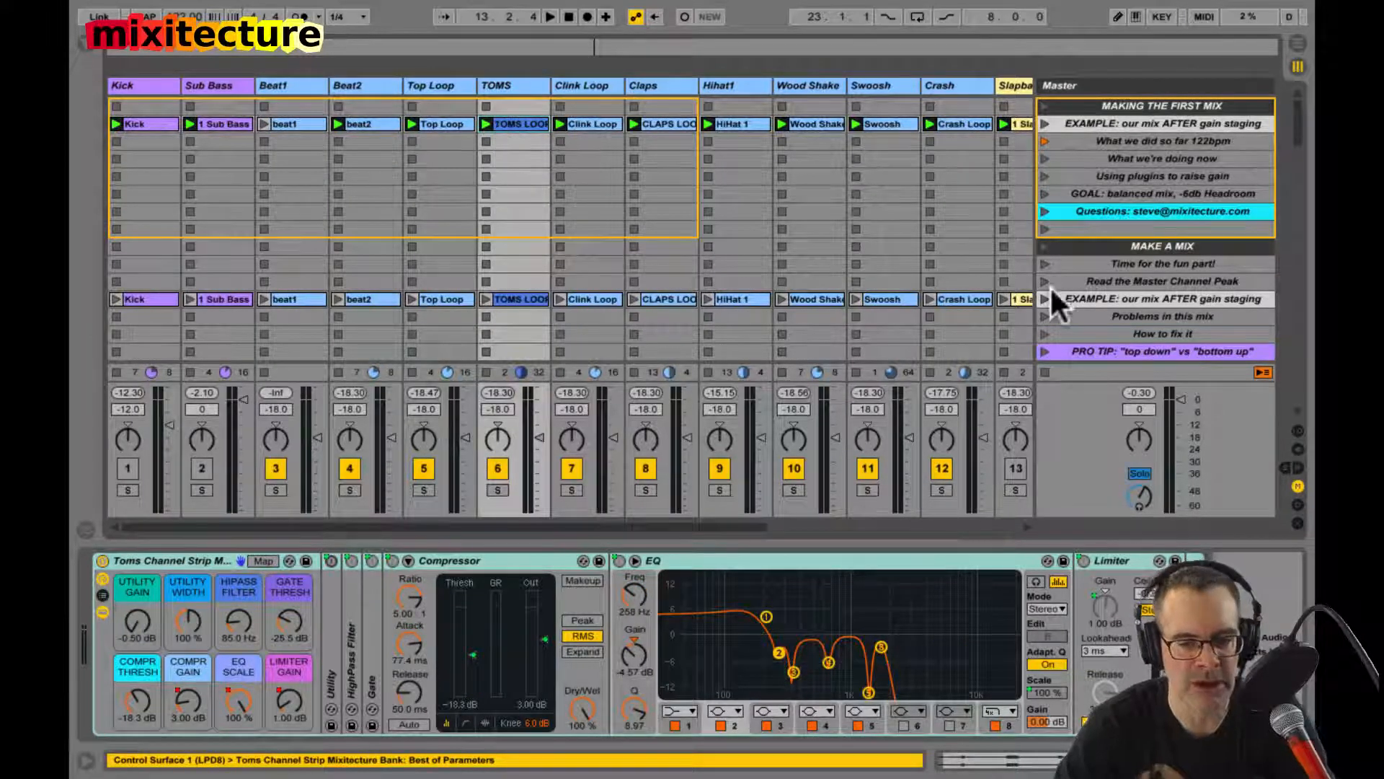
pyautogui.click(1045, 372)
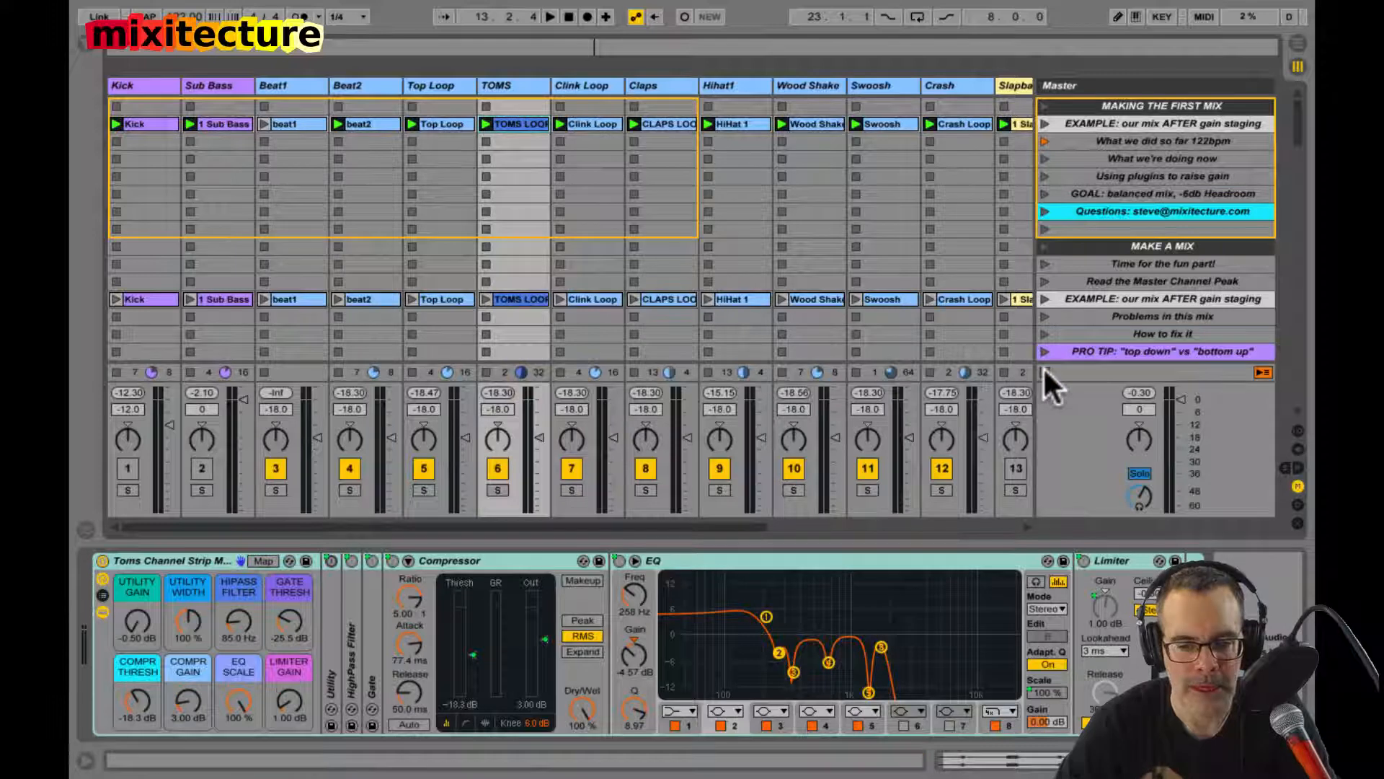
pyautogui.click(487, 124)
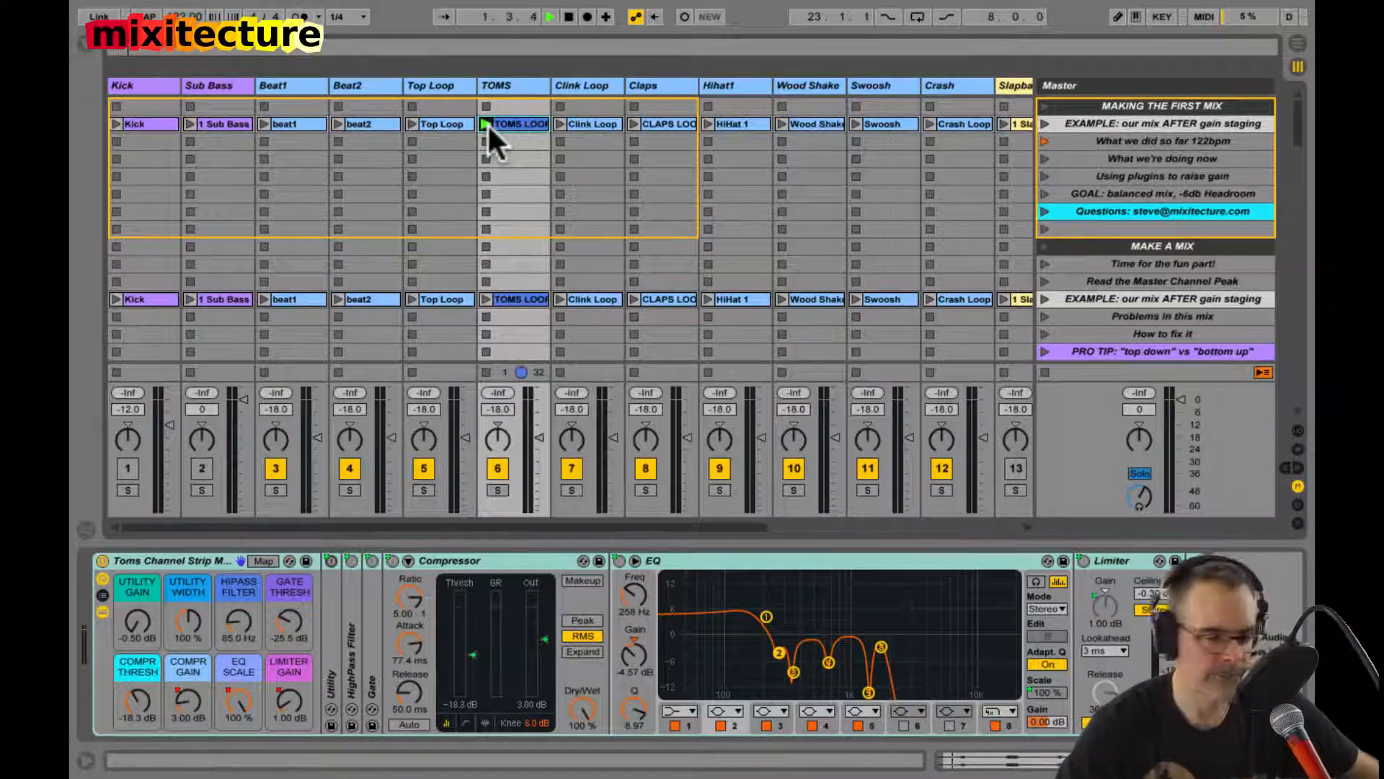
pyautogui.click(510, 122)
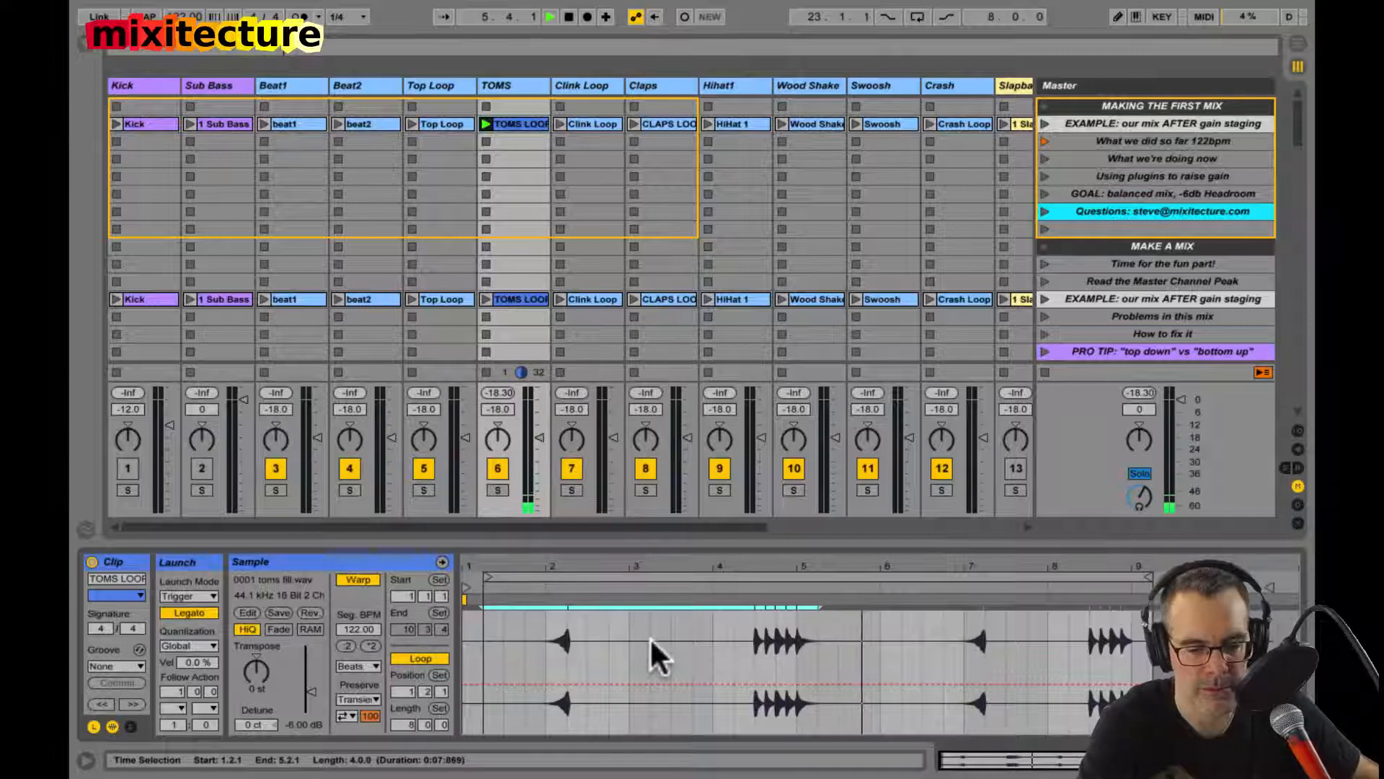
pyautogui.hotkey('shift', 'Tab')
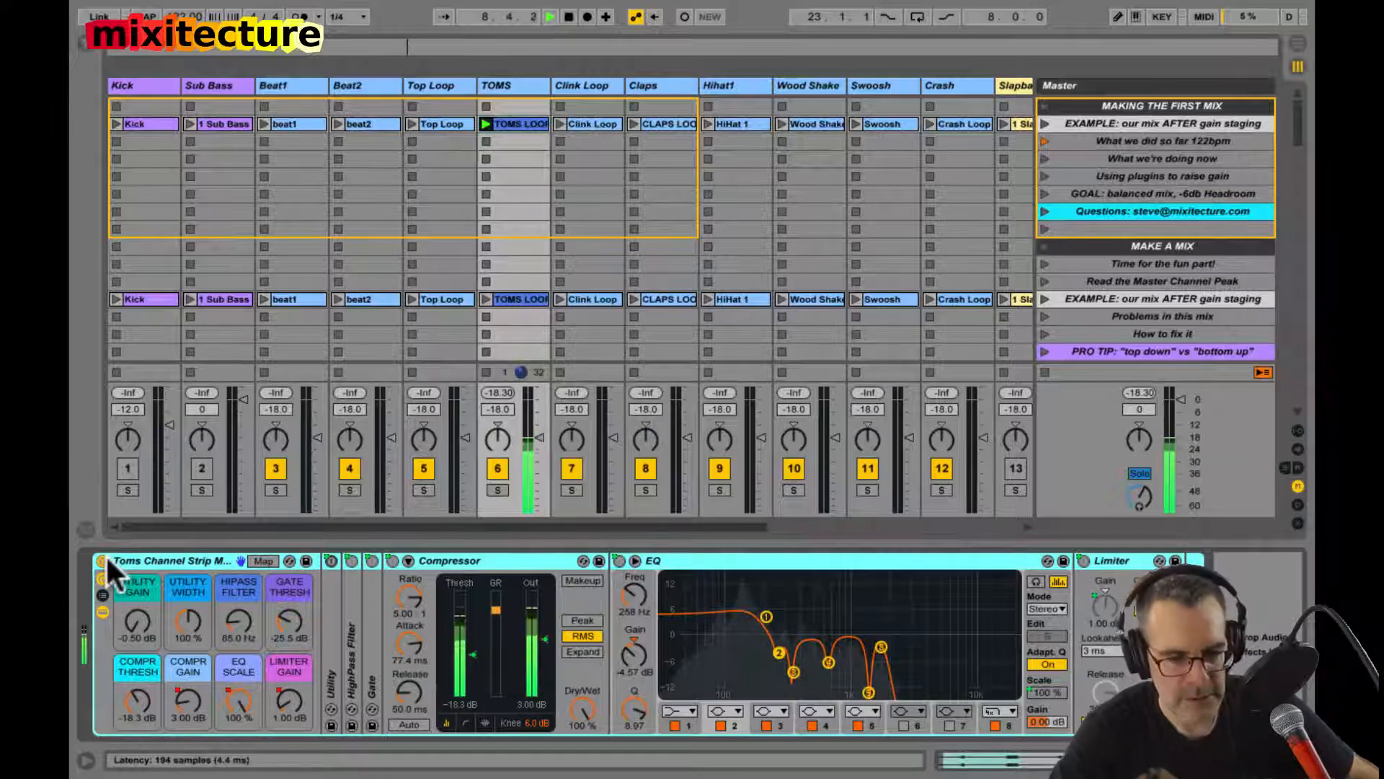
# Step: Compare the TOMS loop with its whole channel strip bypassed and switched back on, checking the clip's waveform
pyautogui.click(525, 124)
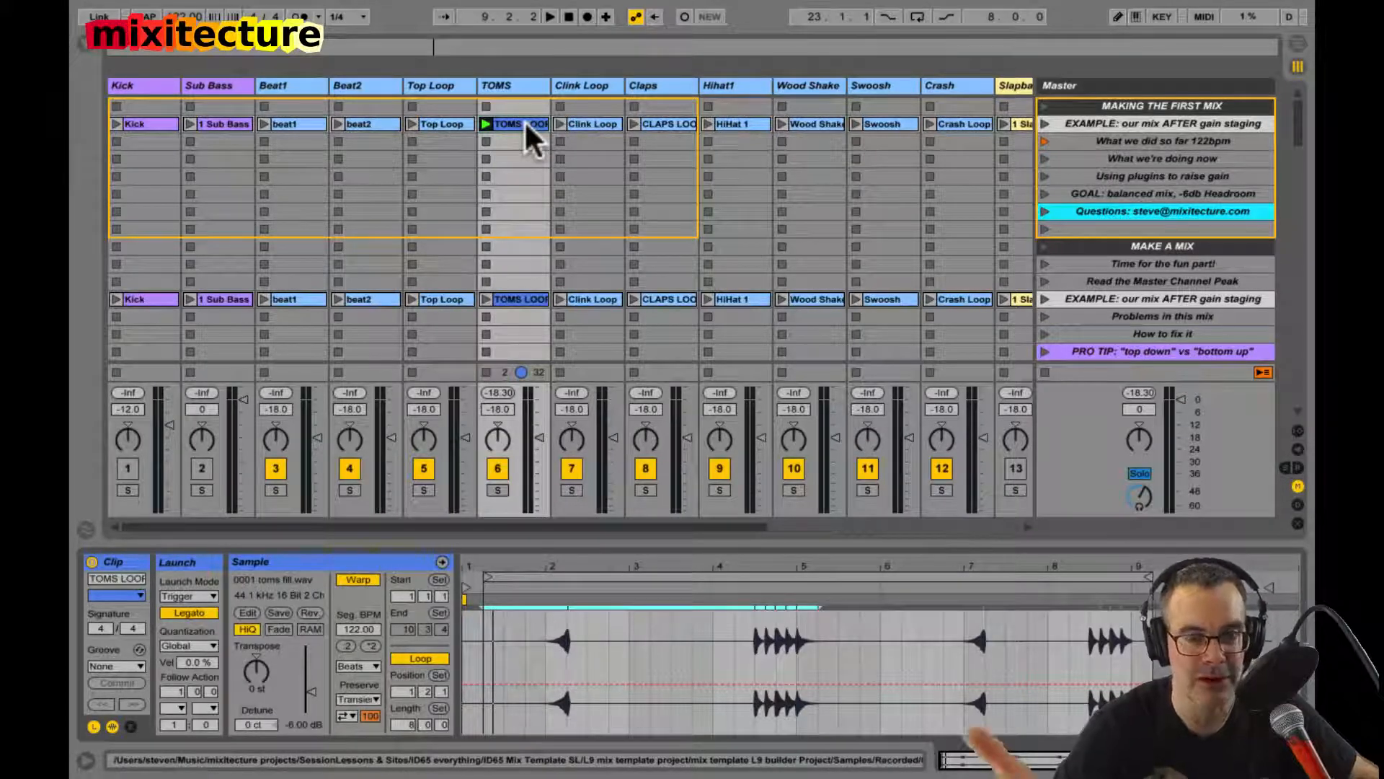
pyautogui.hotkey('shift', 'Tab')
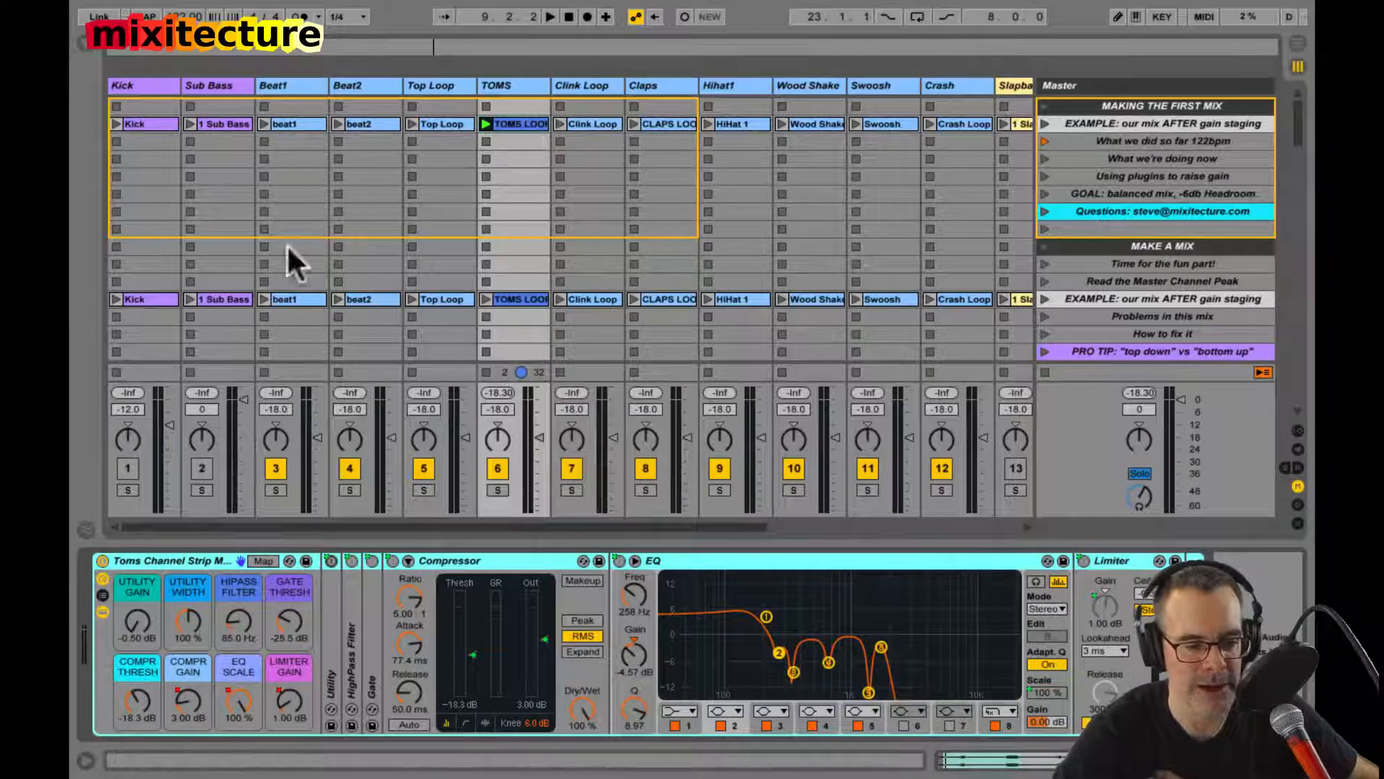
pyautogui.click(100, 561)
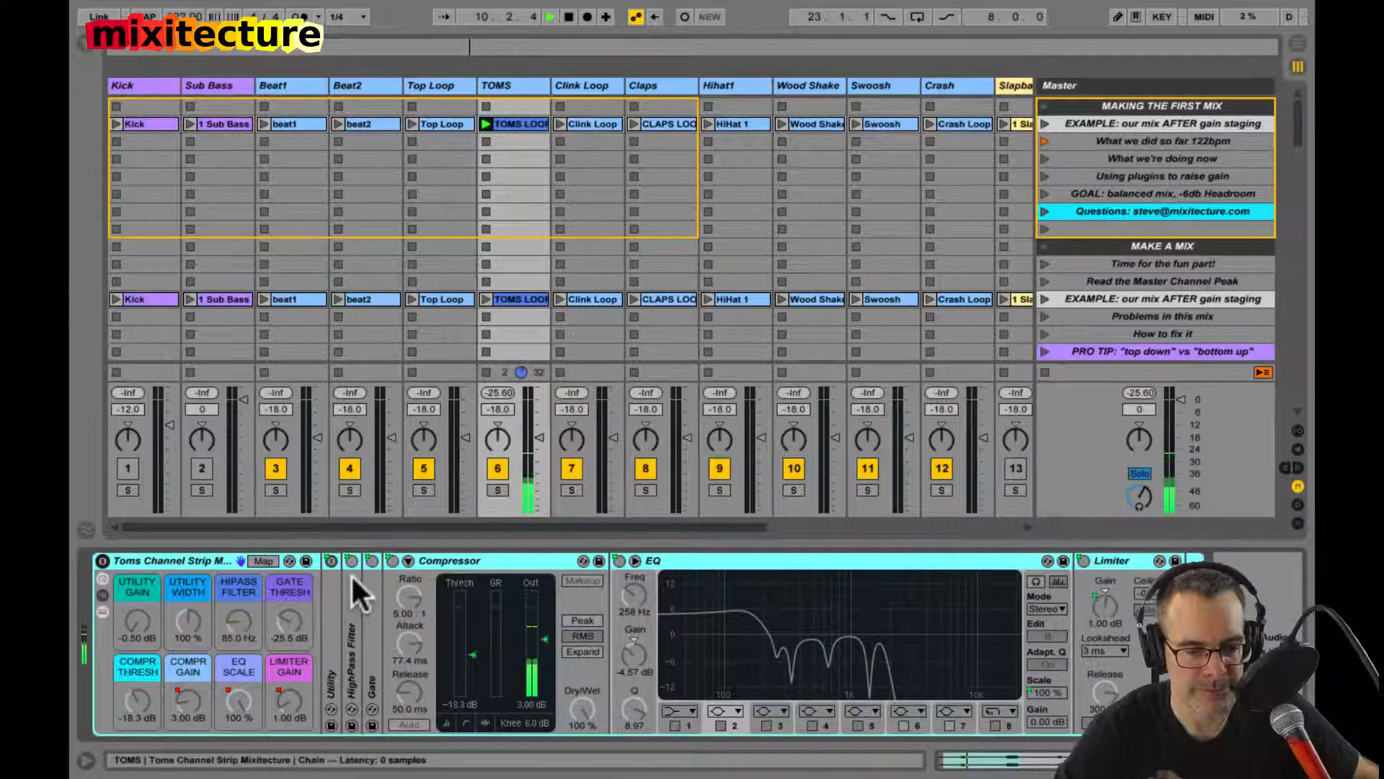
pyautogui.click(509, 124)
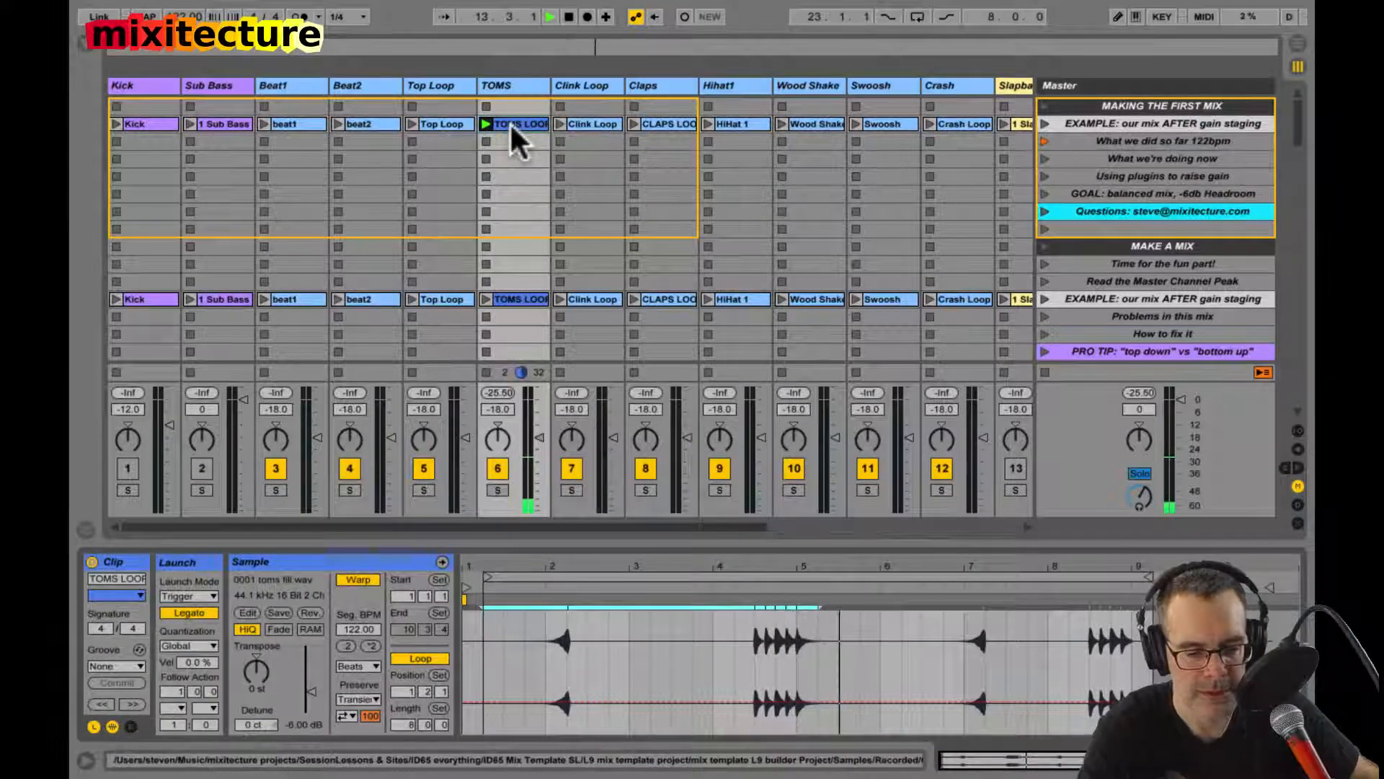
pyautogui.hotkey('shift', 'Tab')
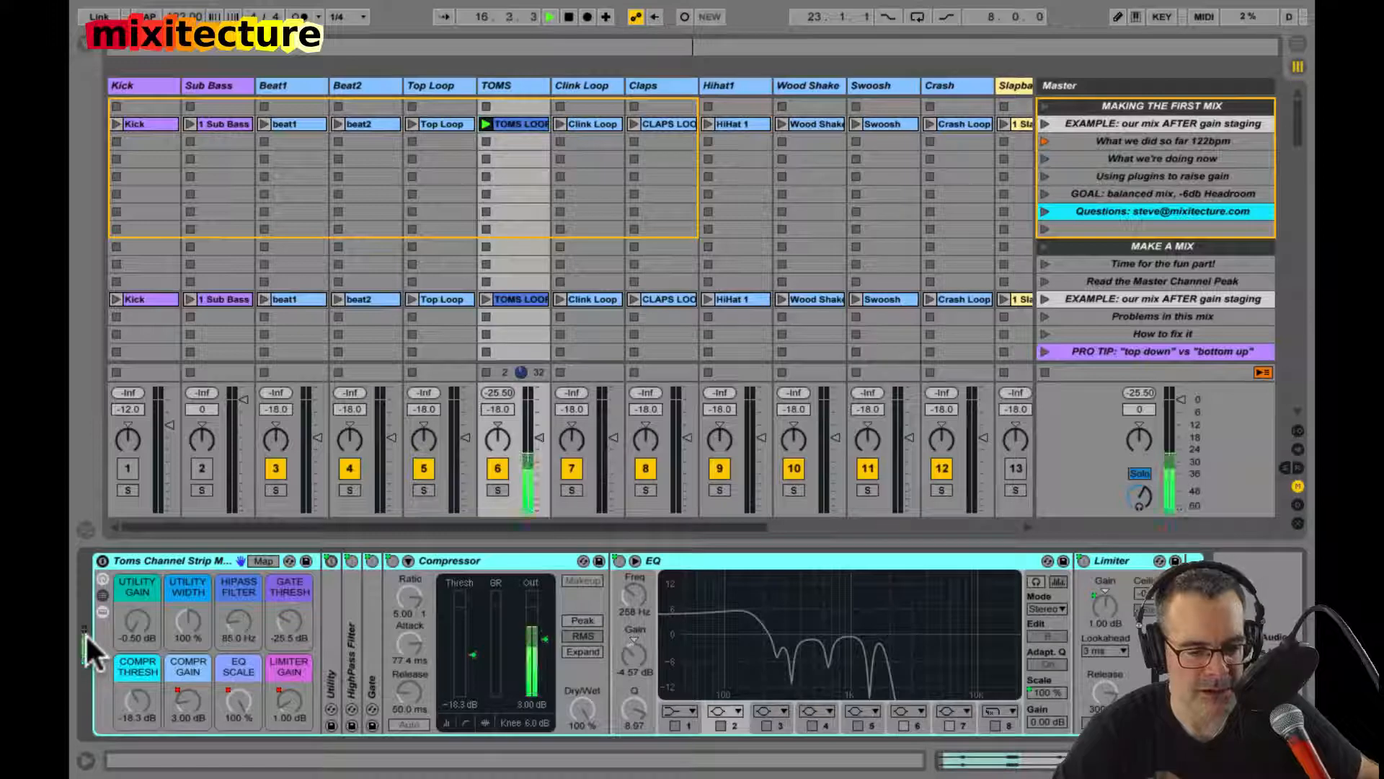
pyautogui.click(102, 560)
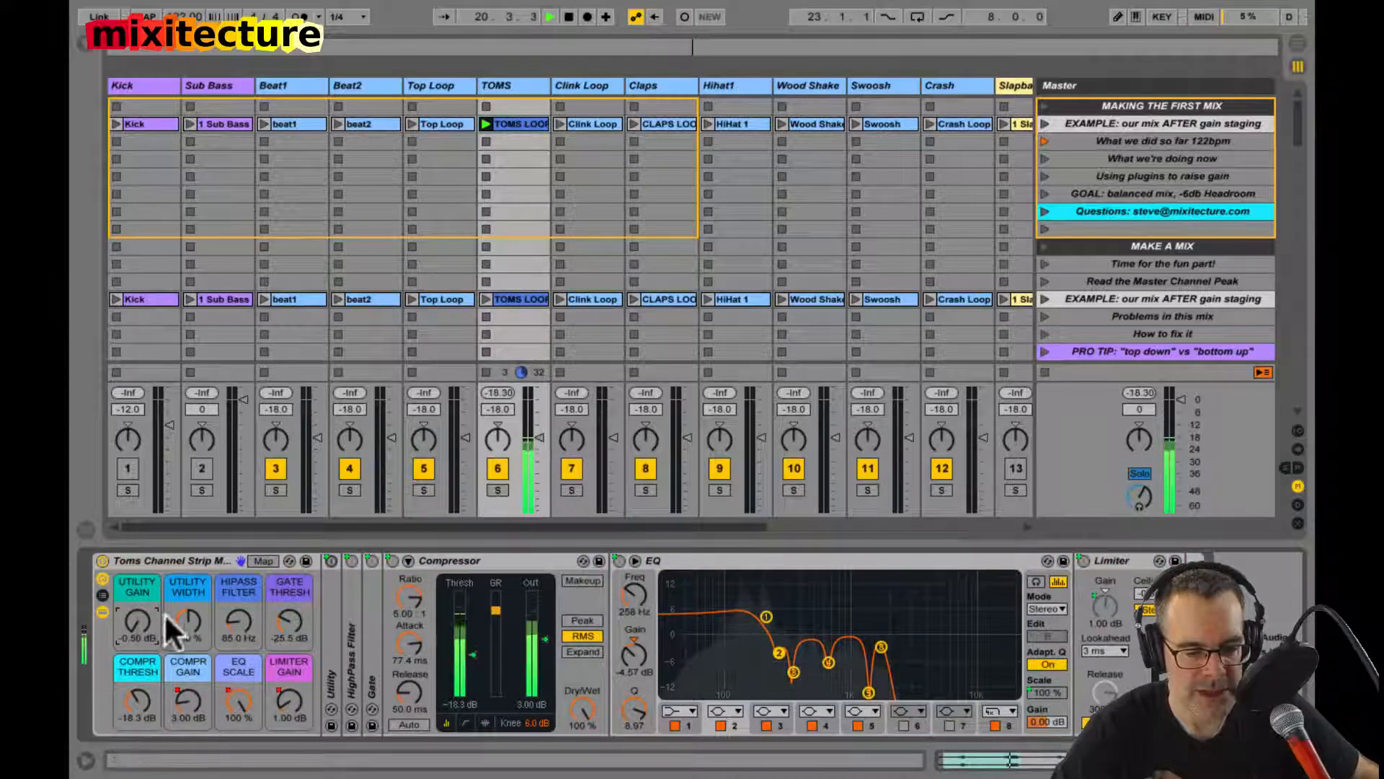
# Step: Unfold the TOMS Gate, try the Gate Thresh macro at 6 dB, undo the change and fold the Gate again
pyautogui.doubleClick(373, 649)
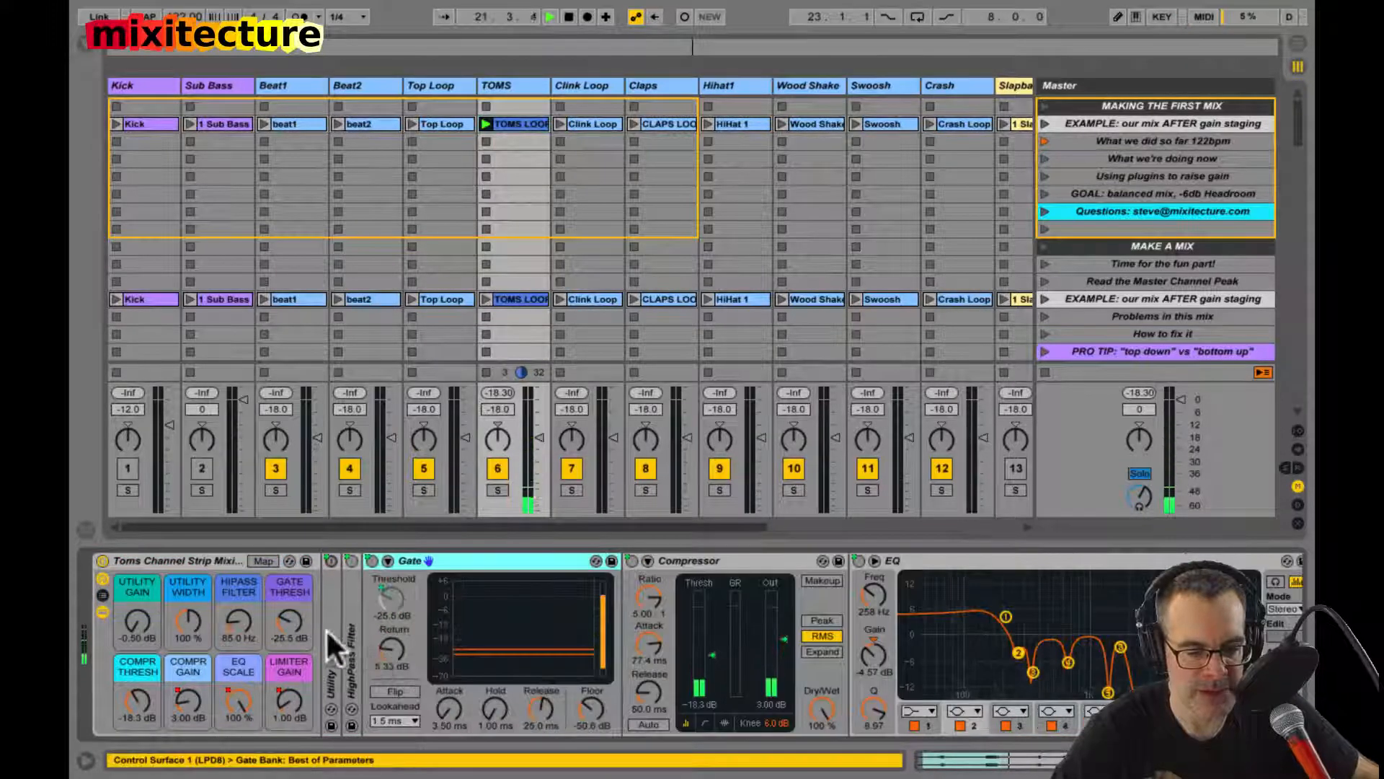
pyautogui.click(284, 615)
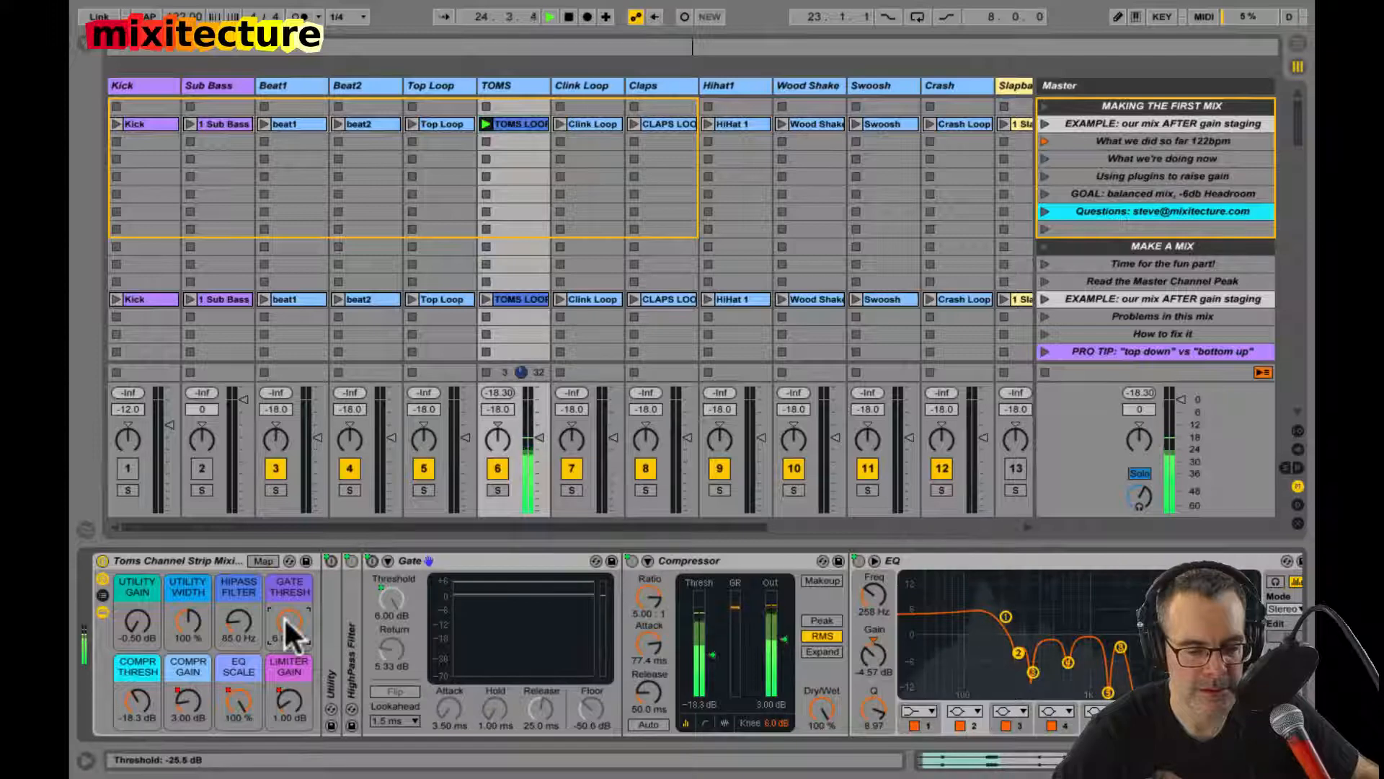
pyautogui.press('super+z')
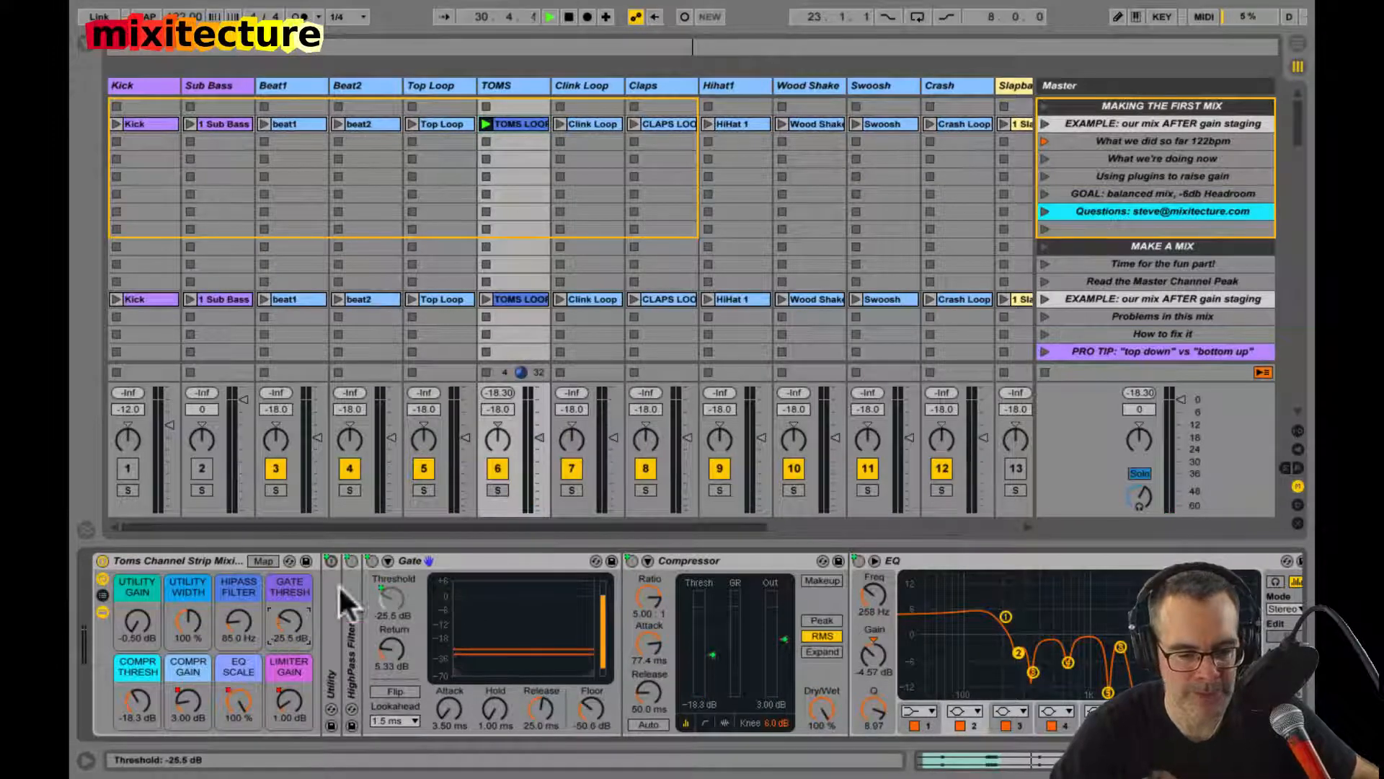
pyautogui.doubleClick(443, 561)
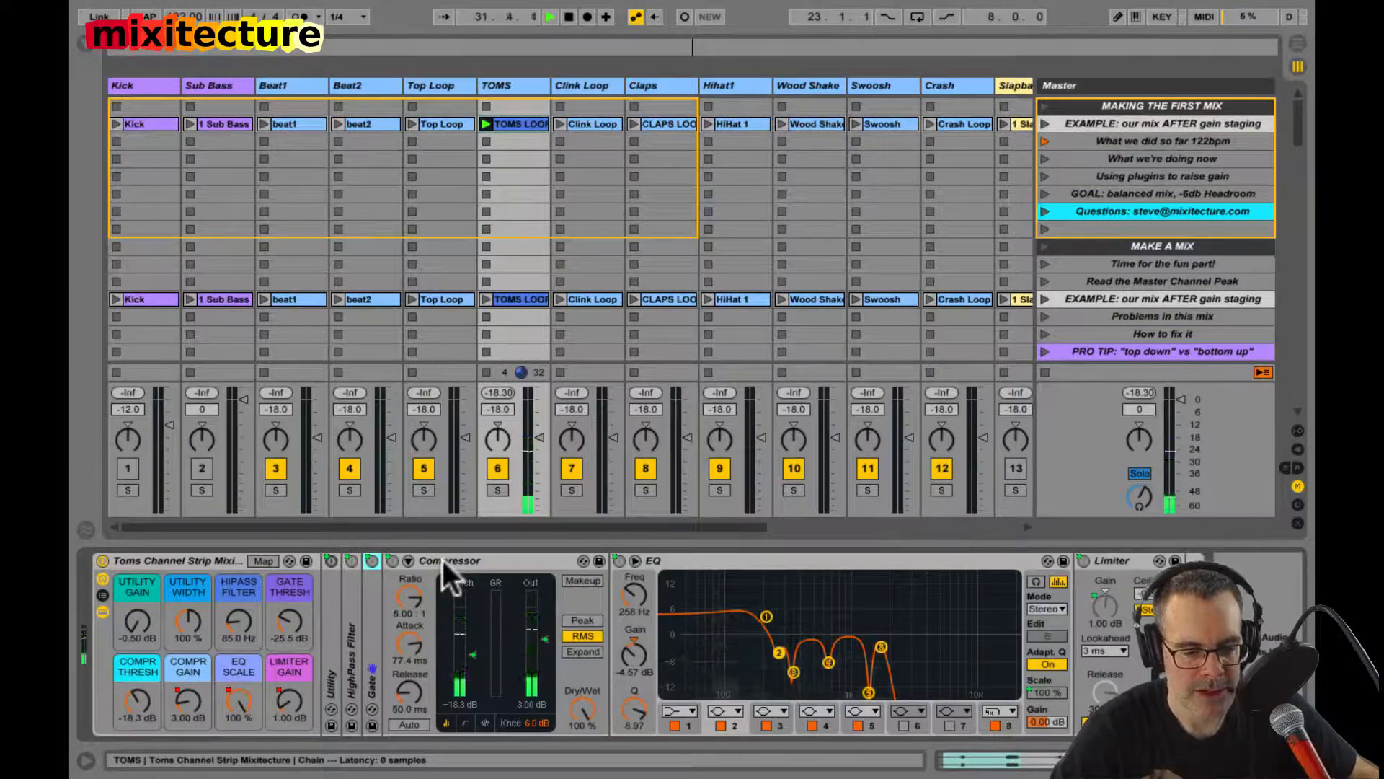
# Step: Try adjusting the TOMS Compressor's threshold and attack during playback, and undo the last change
pyautogui.click(442, 560)
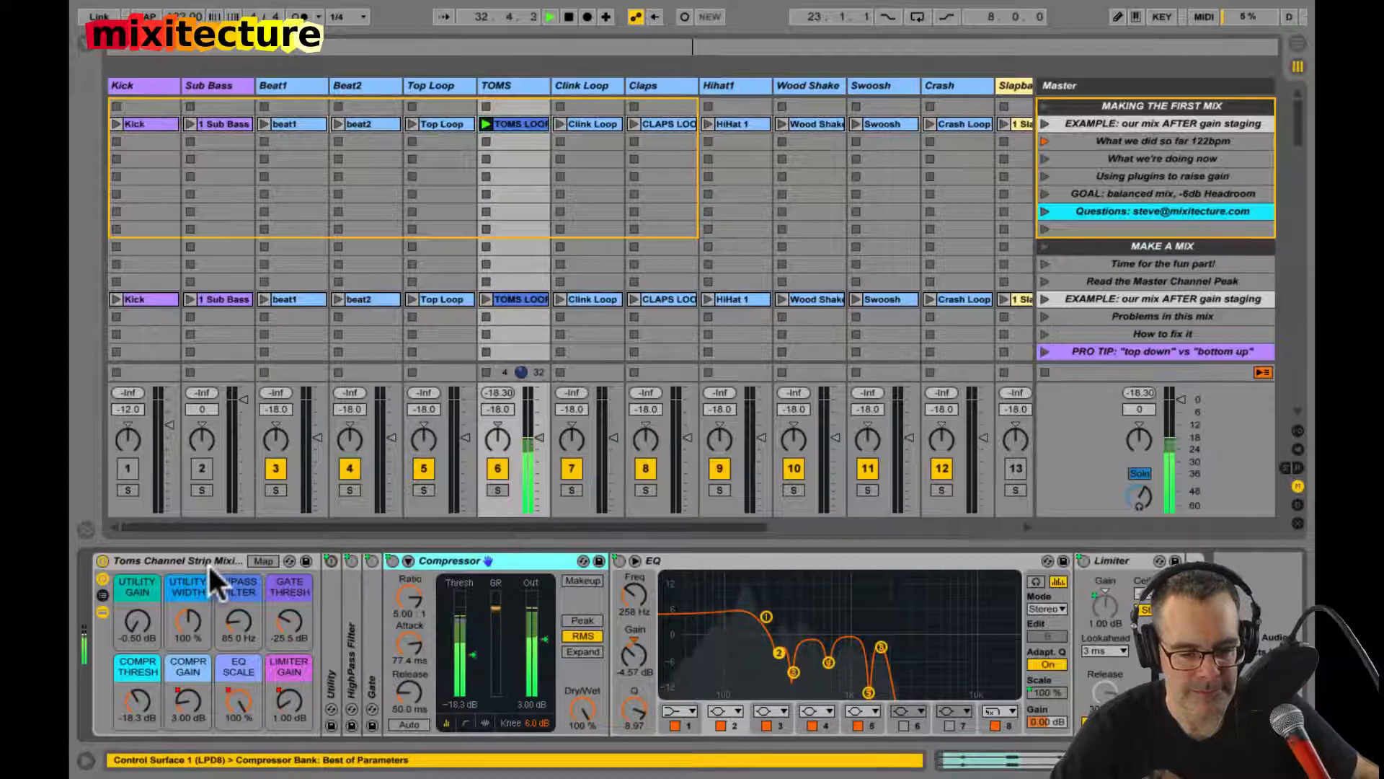
pyautogui.click(132, 701)
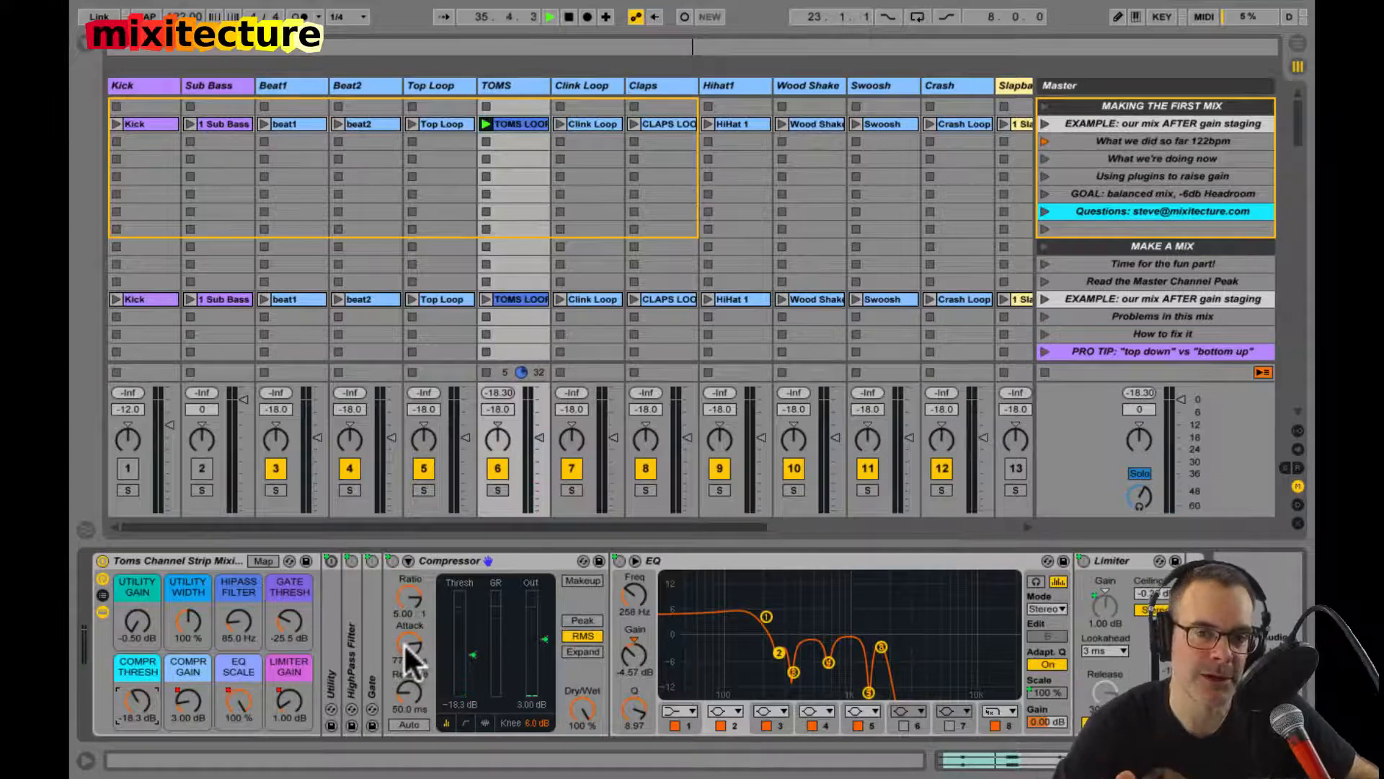
pyautogui.moveTo(403, 642); pyautogui.dragTo(405, 648)
pyautogui.press('super+z')
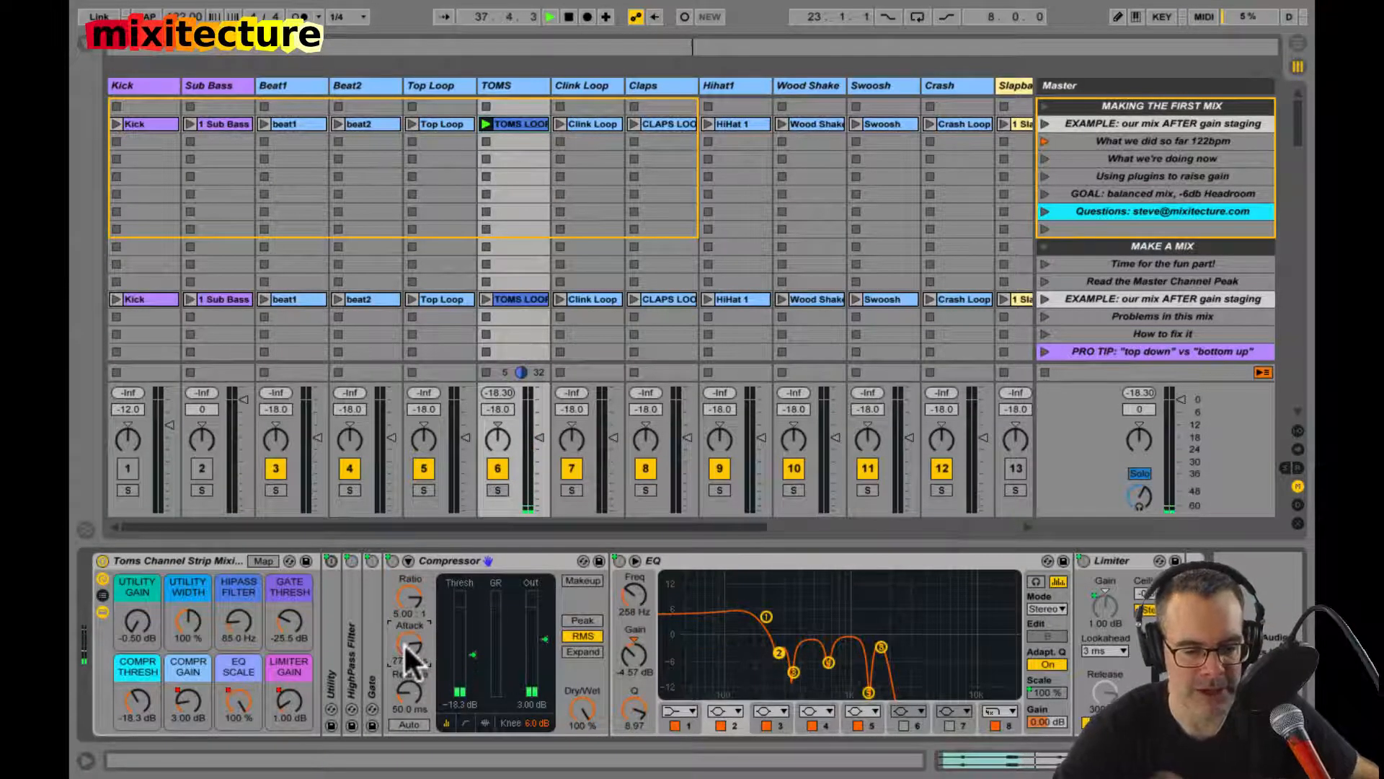
# Step: Expand the TOMS EQ and compare peak levels with EQ Scale at 0 % and 100 % and Limiter Gain at 0 dB
pyautogui.doubleClick(707, 586)
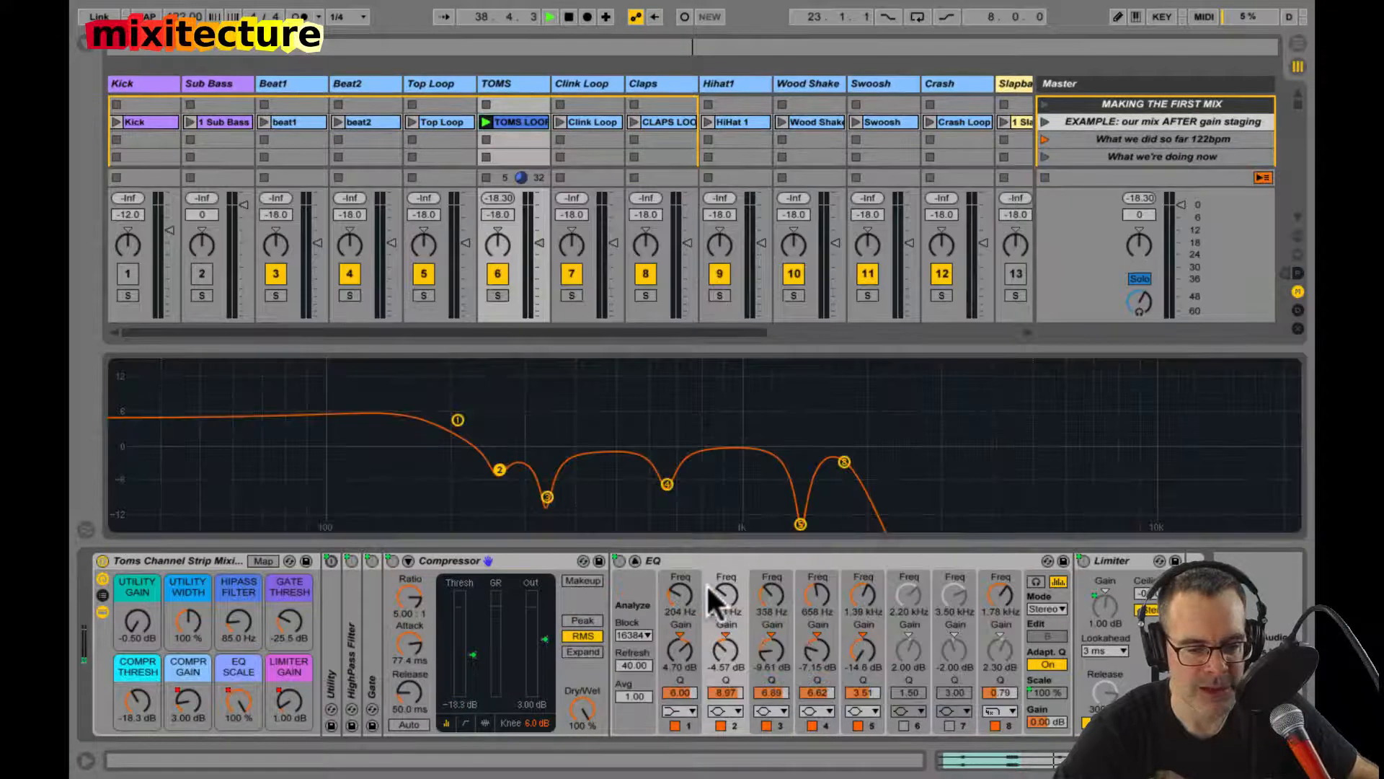
pyautogui.moveTo(235, 698); pyautogui.dragTo(235, 713)
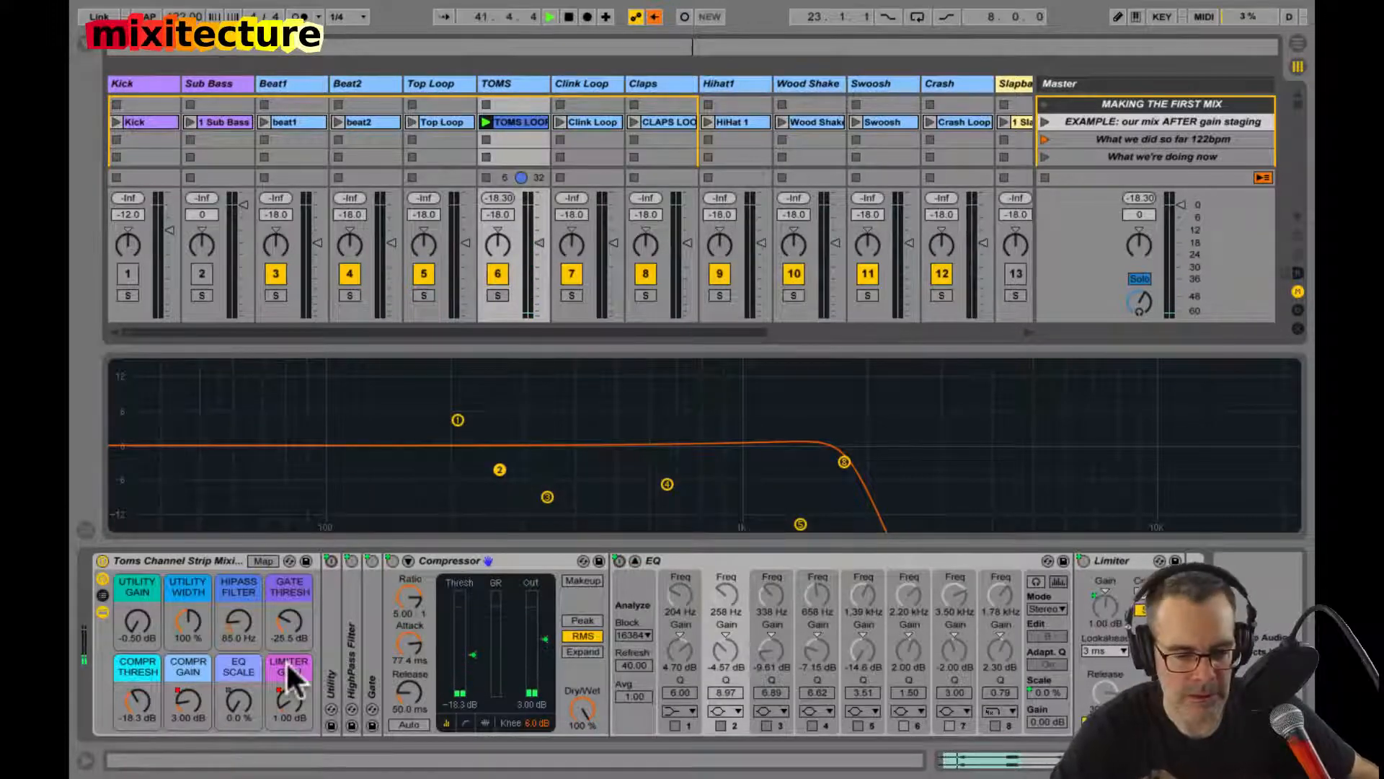
pyautogui.moveTo(282, 690); pyautogui.dragTo(283, 708)
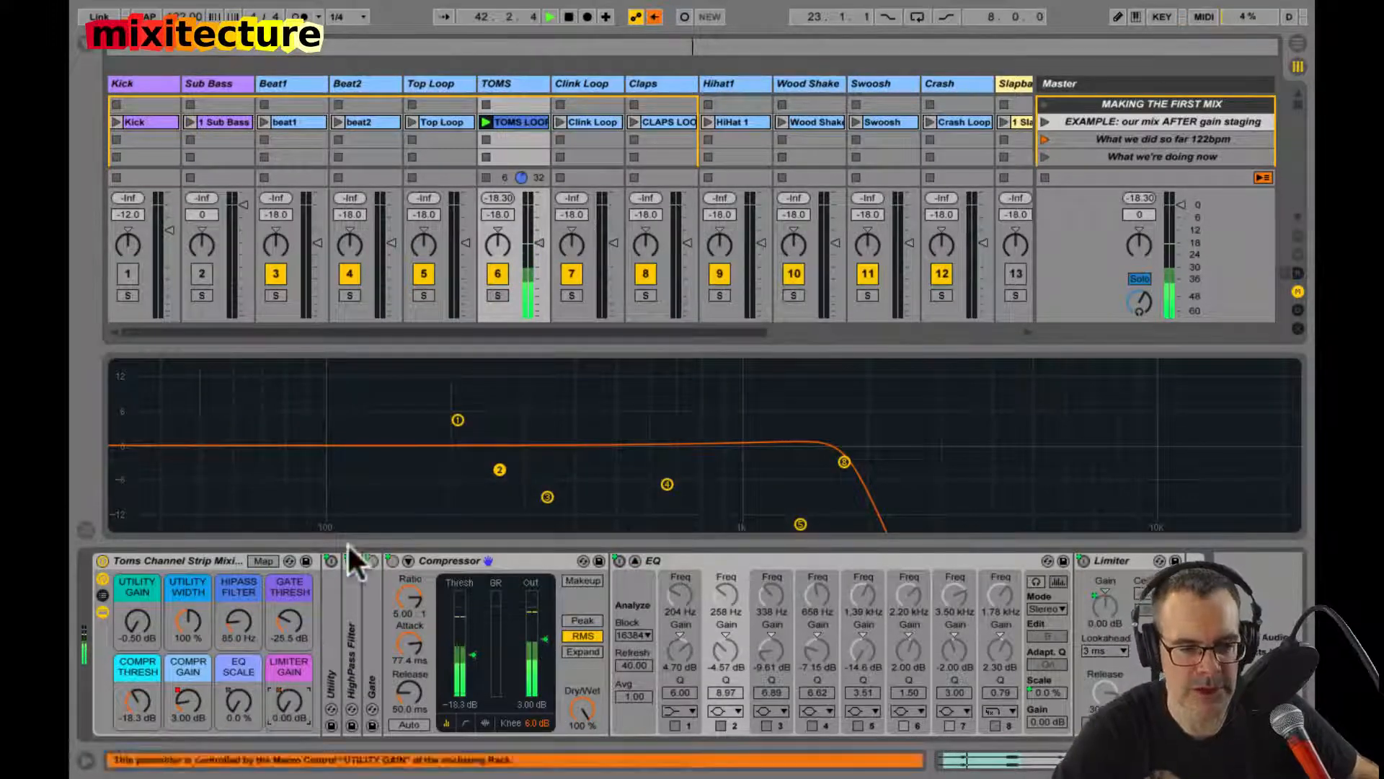
pyautogui.click(498, 197)
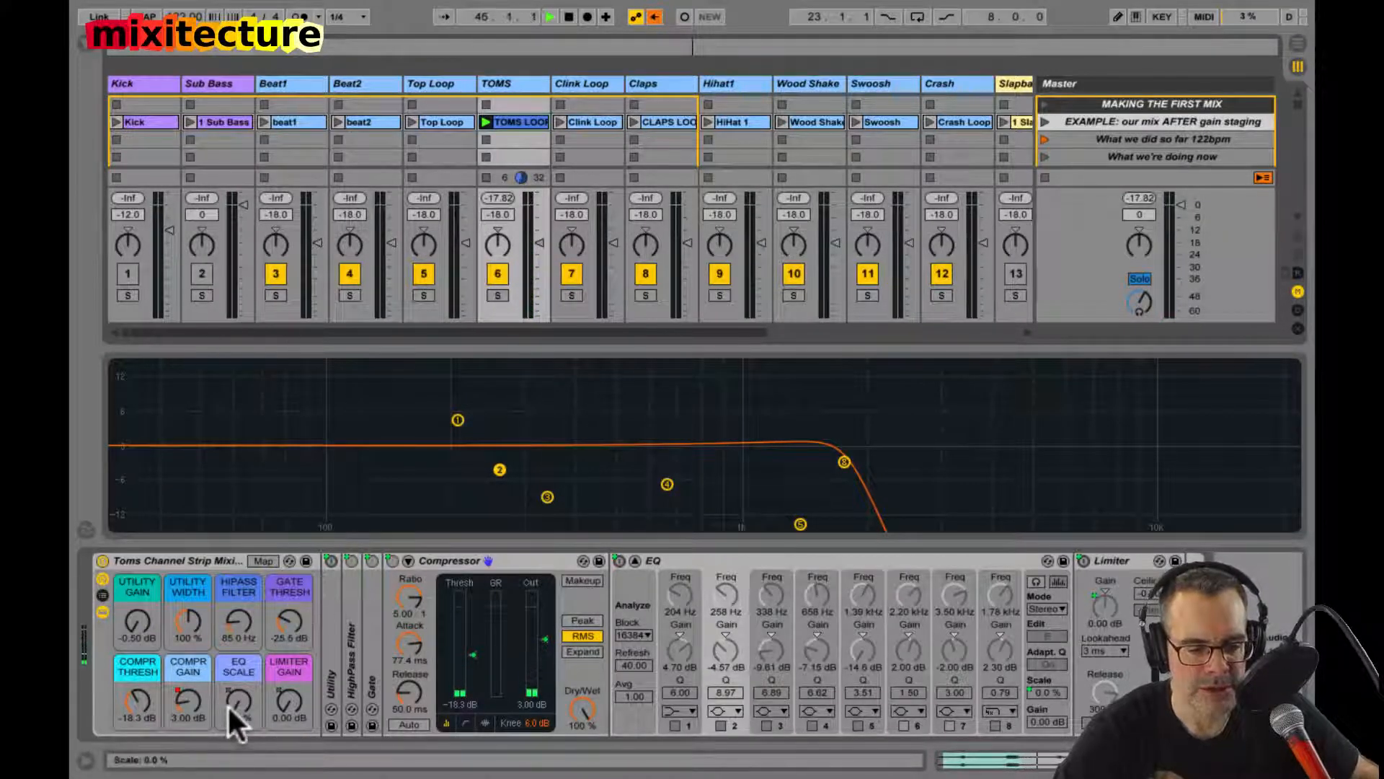
pyautogui.moveTo(238, 719); pyautogui.dragTo(231, 705)
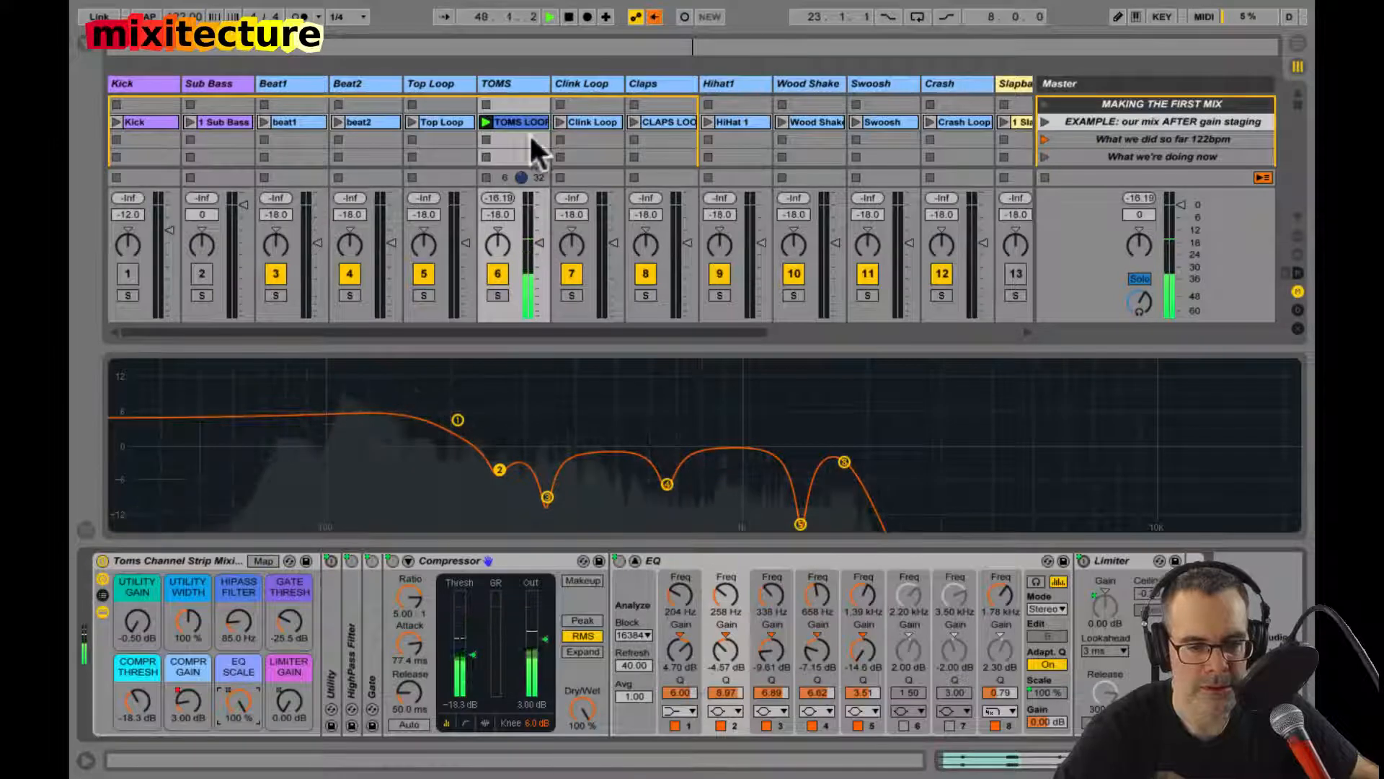
pyautogui.click(499, 197)
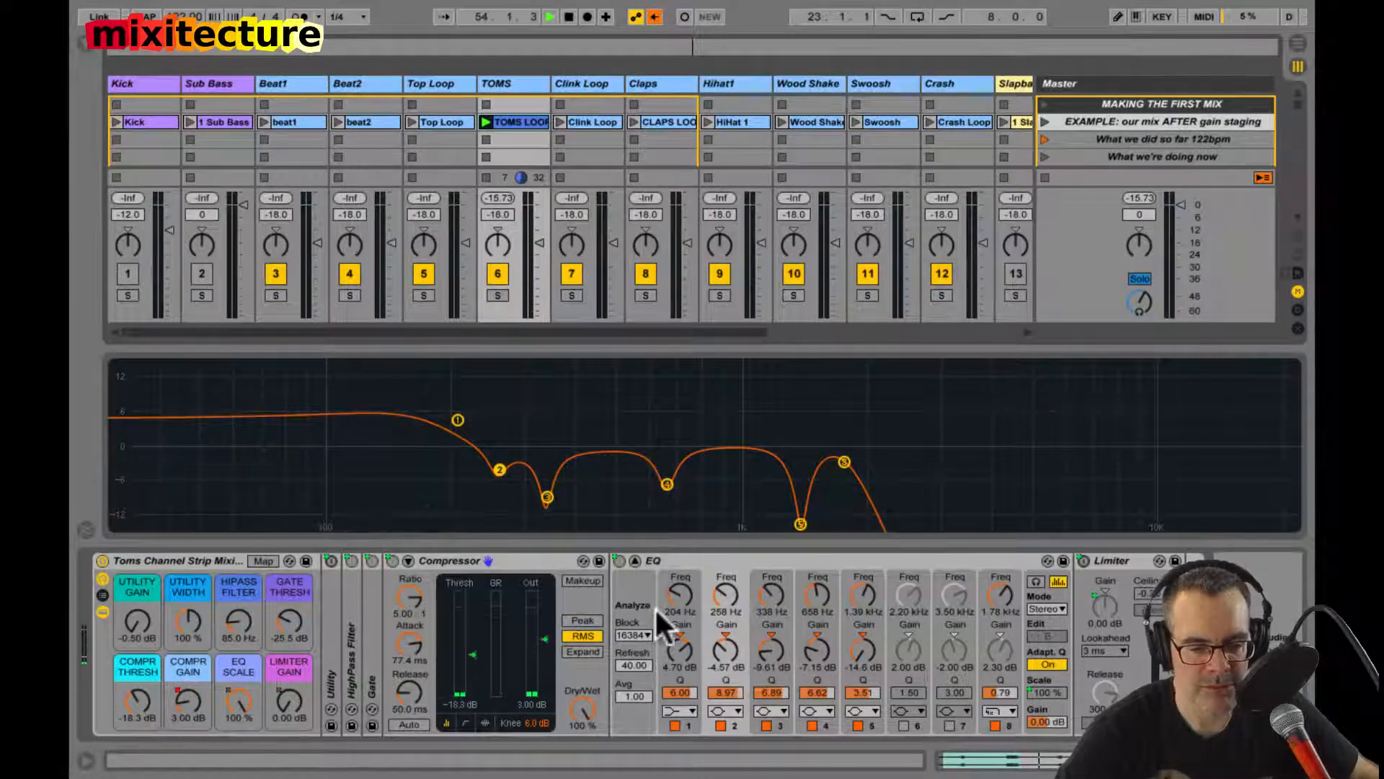
# Step: Stop playback, re-enable the overridden automation, replay the TOMS LOOP clip and return the EQ to its compact display
pyautogui.press('space')
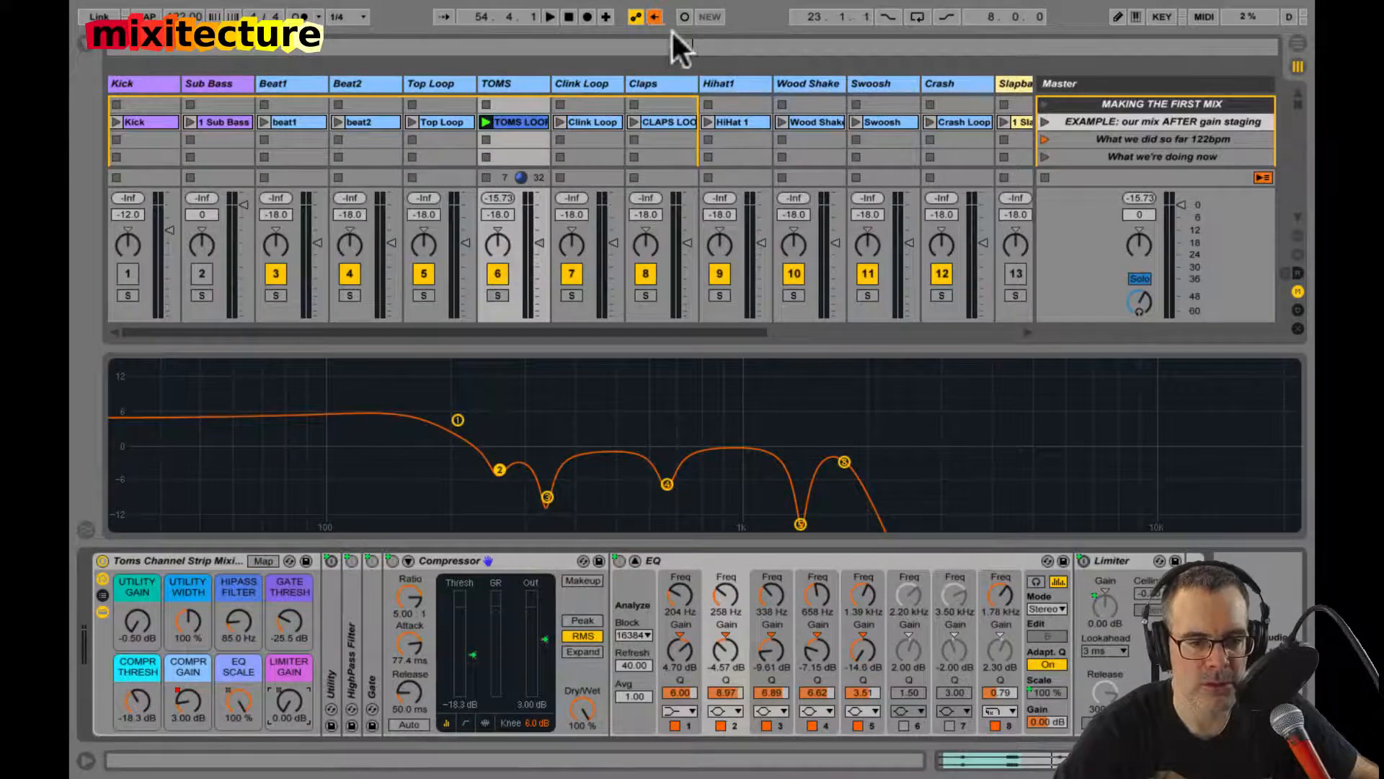
pyautogui.click(654, 16)
pyautogui.click(488, 121)
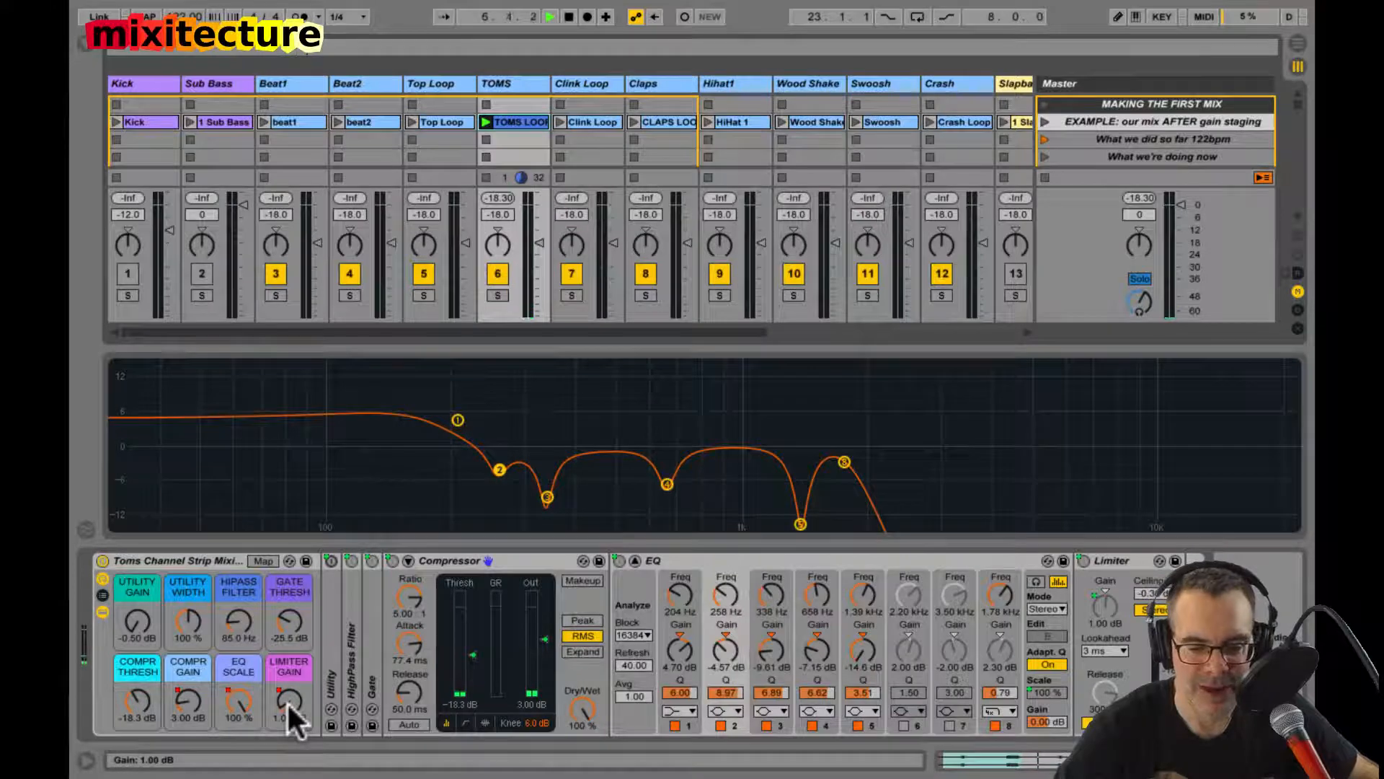
pyautogui.doubleClick(552, 425)
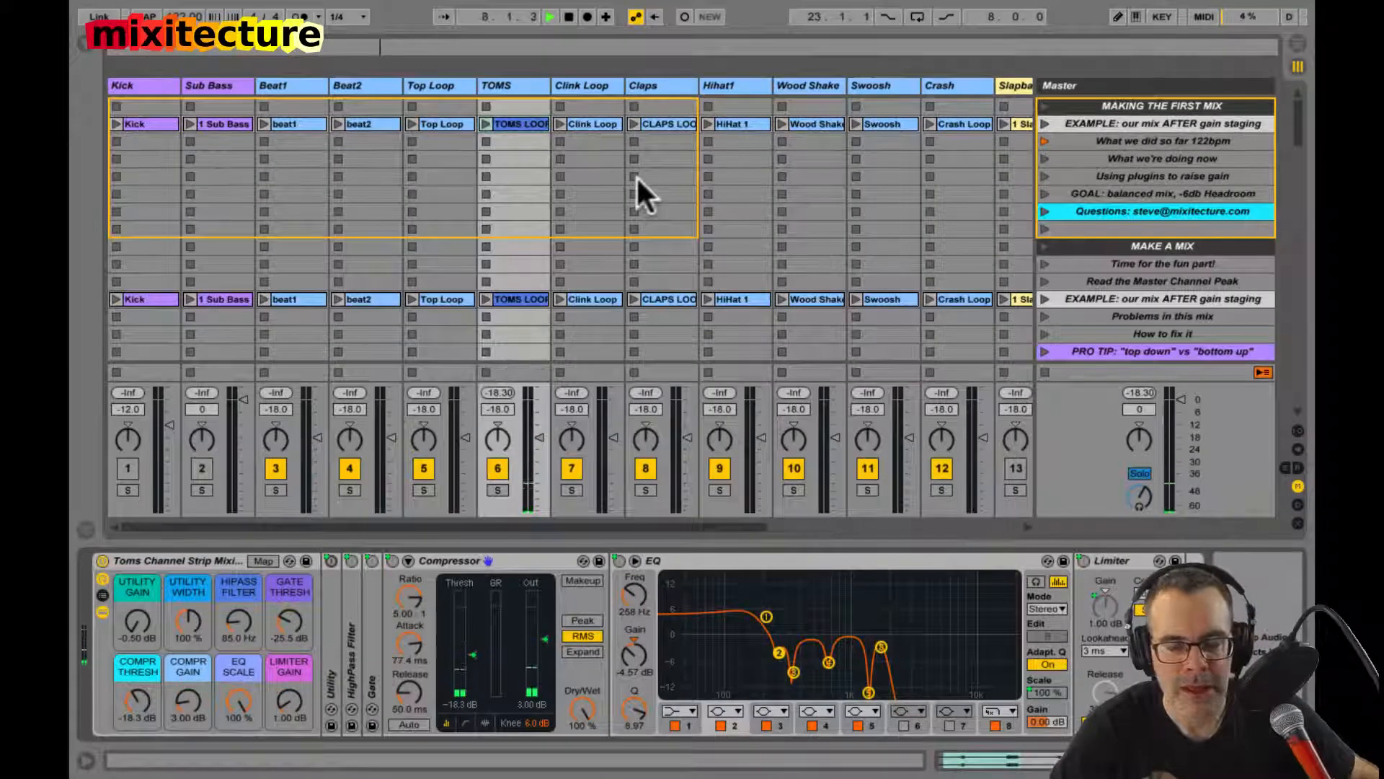
# Step: Review the channel strip devices on the Crash and Wood Shaker tracks
pyautogui.hscroll(3, 637, 180)
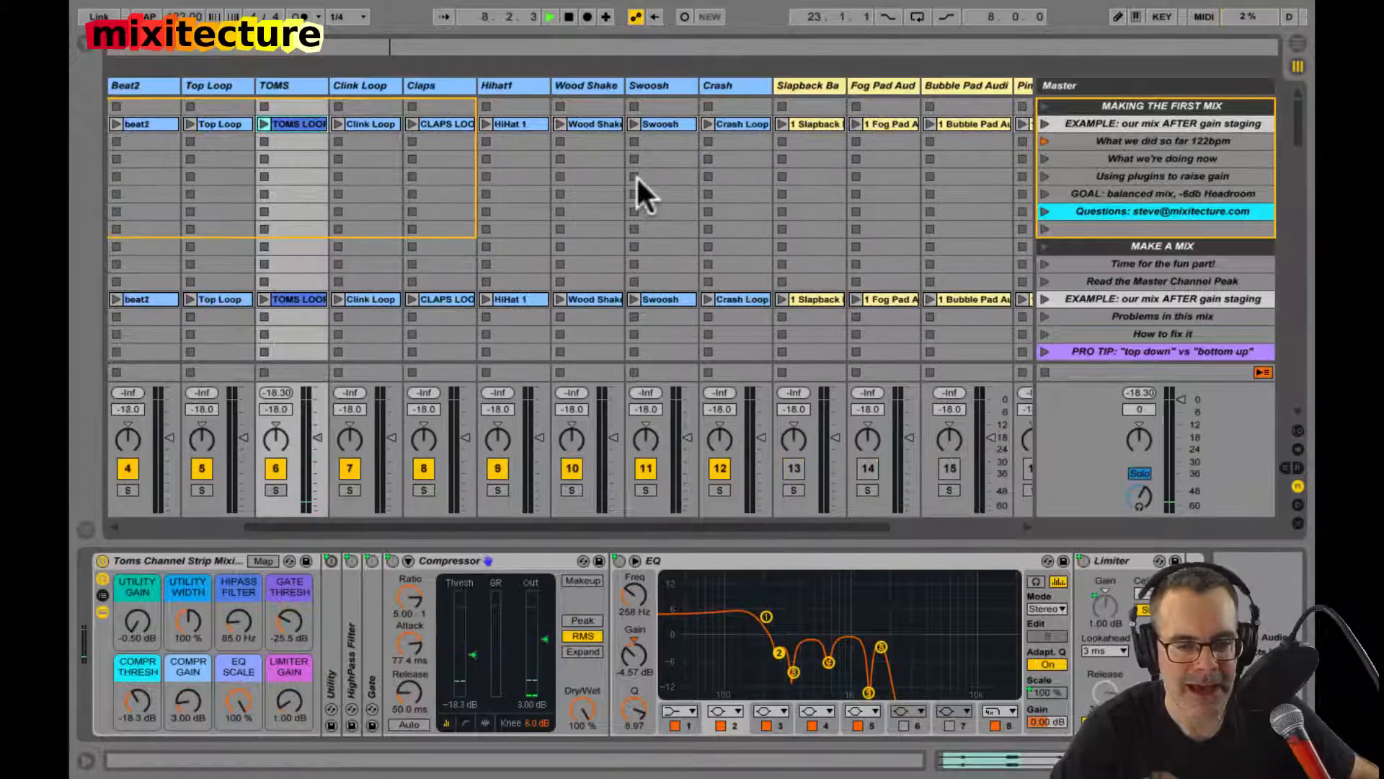
pyautogui.click(734, 87)
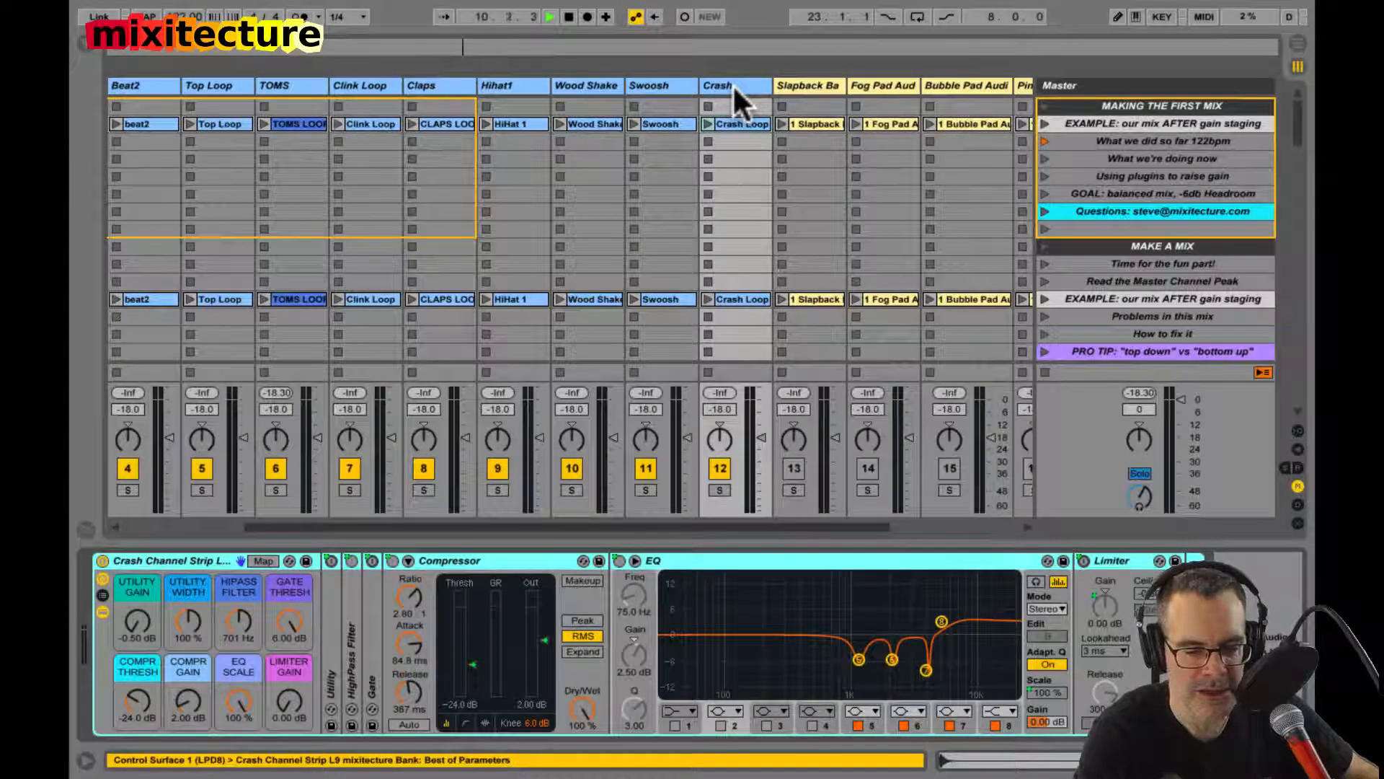
pyautogui.hotkey('shift', 'Tab')
pyautogui.hotkey('shift', 'Tab')
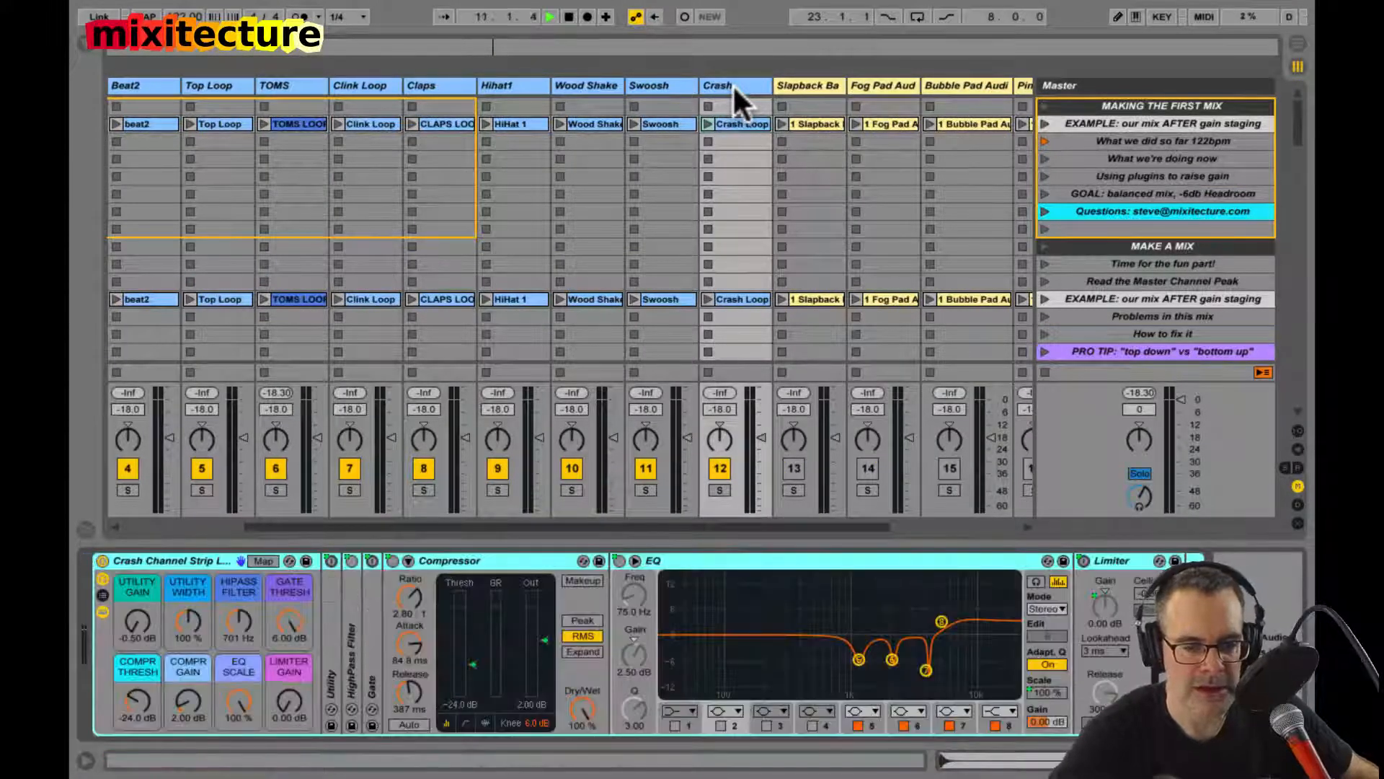
pyautogui.click(582, 87)
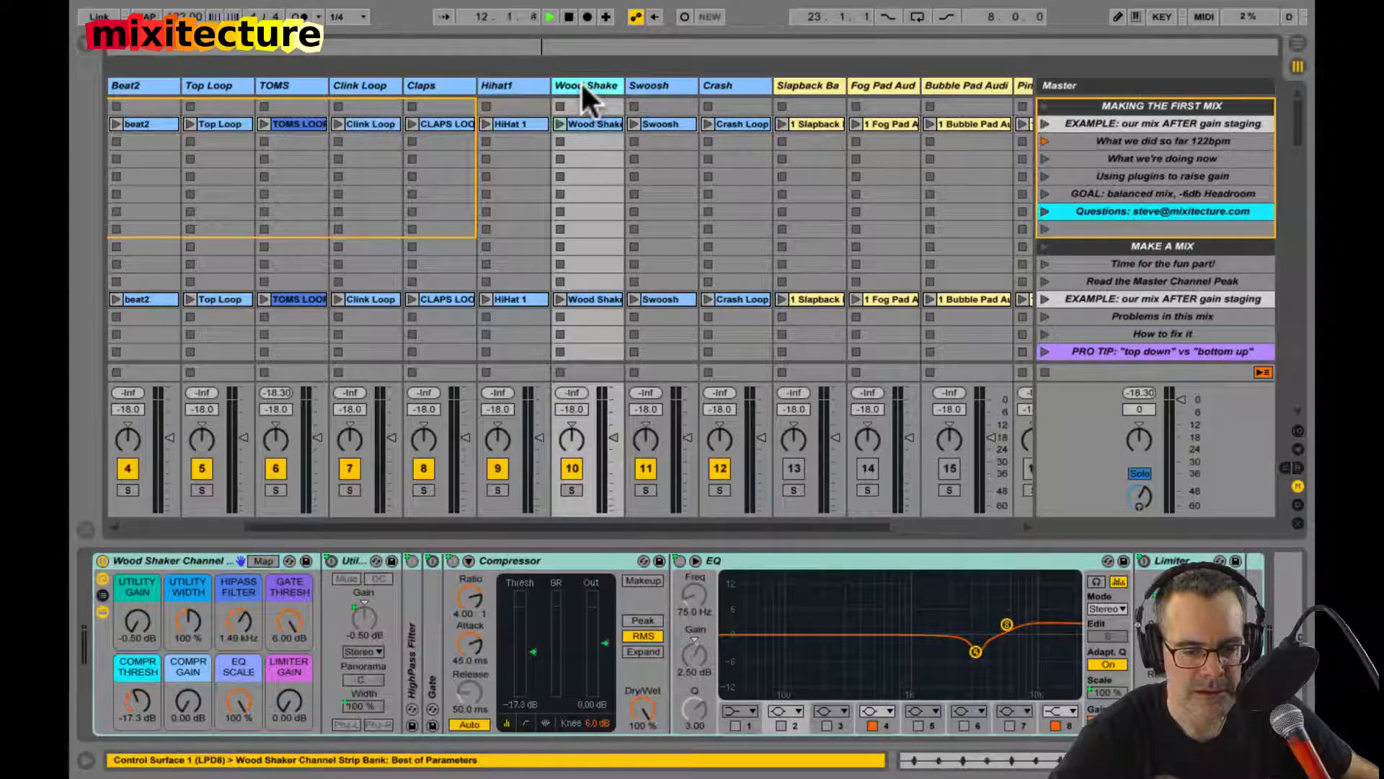
# Step: Play the CLAPS LOOP clip with the Claps channel strip bypassed and show the clip's sample waveform
pyautogui.click(429, 88)
pyautogui.click(410, 124)
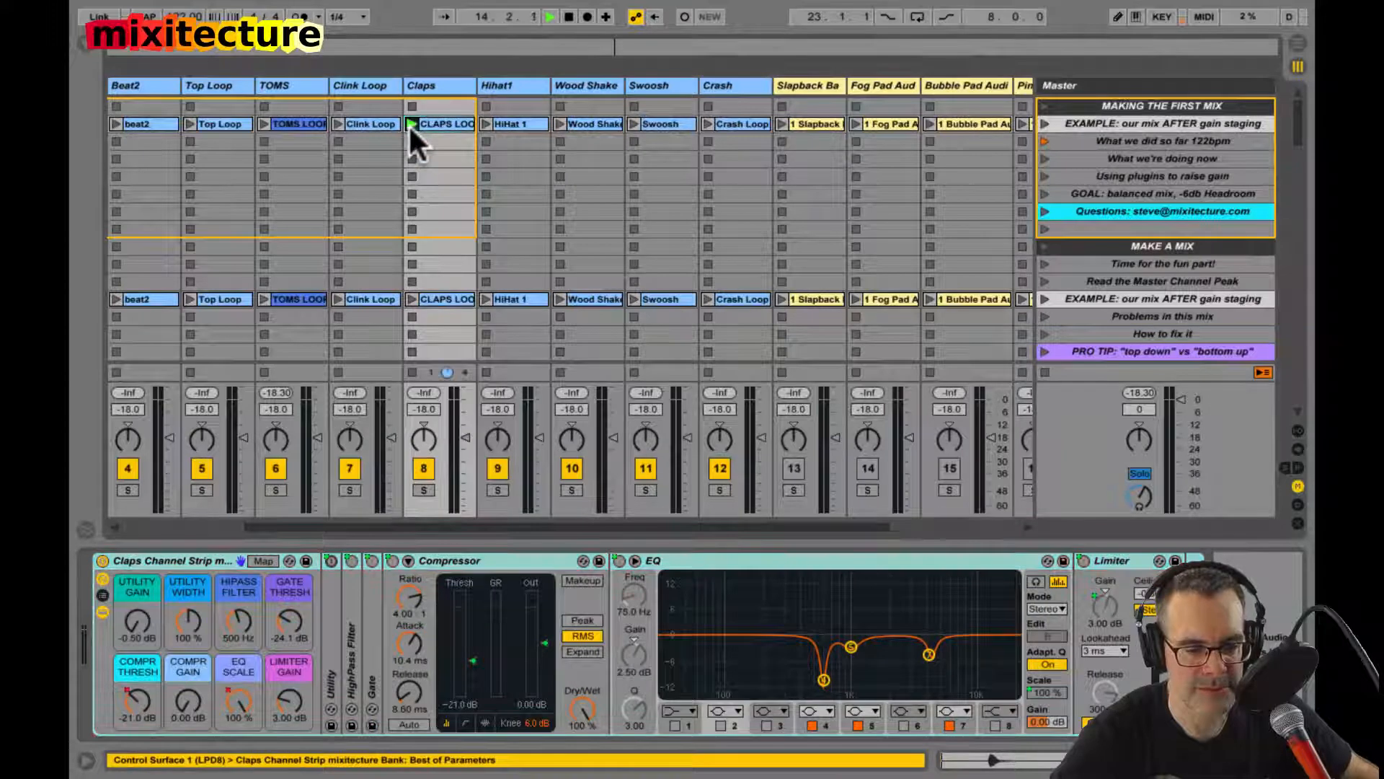
pyautogui.click(102, 559)
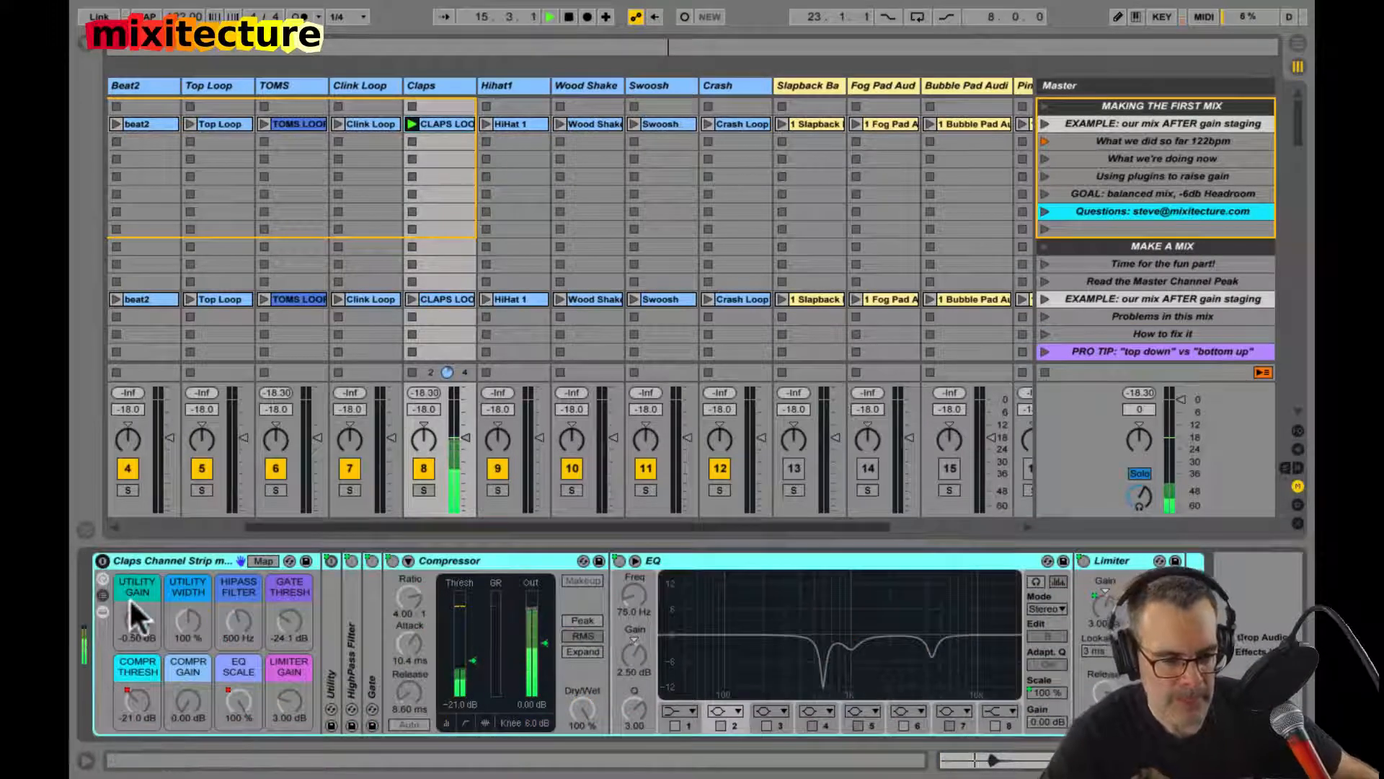
pyautogui.click(454, 121)
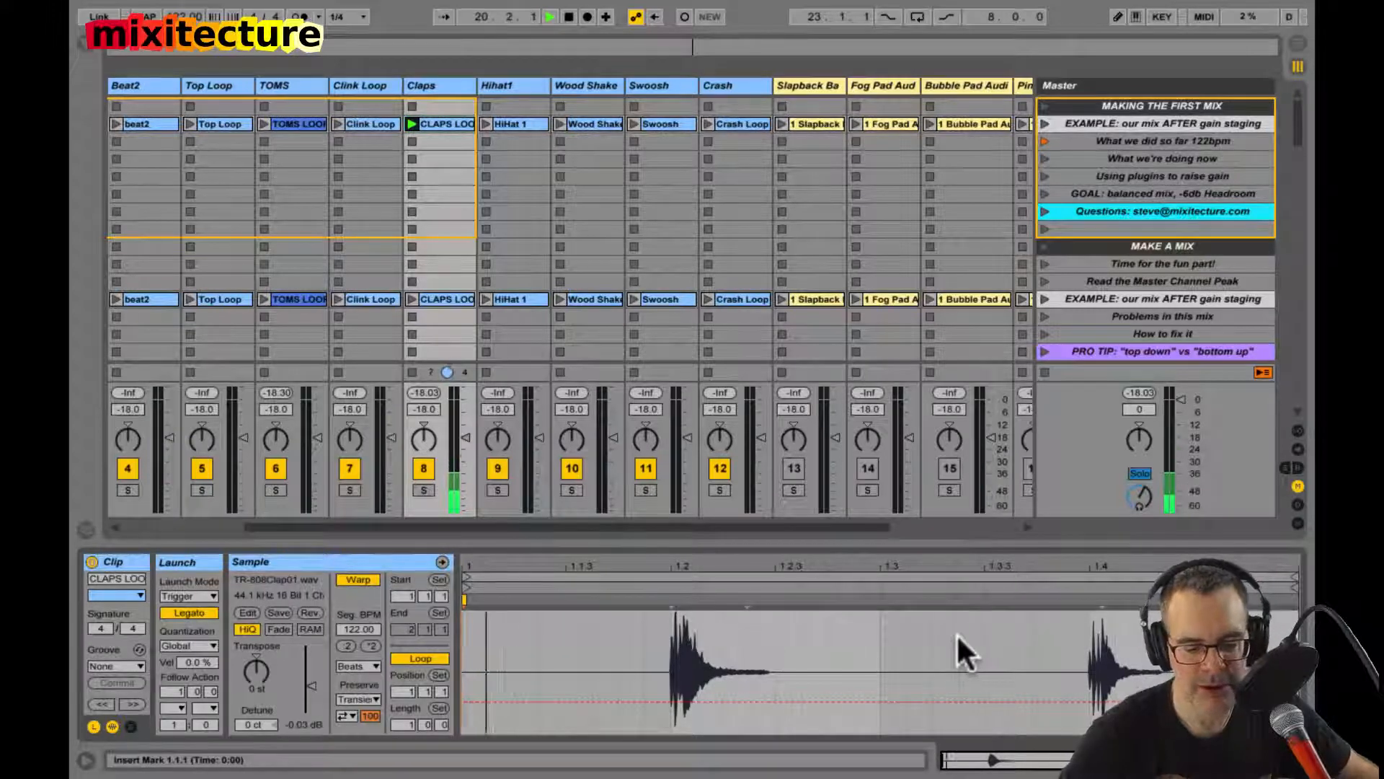
# Step: Return to the Claps device chain, fold and unfold its channel strip rack, and switch the rack back on
pyautogui.hotkey('shift', 'Tab')
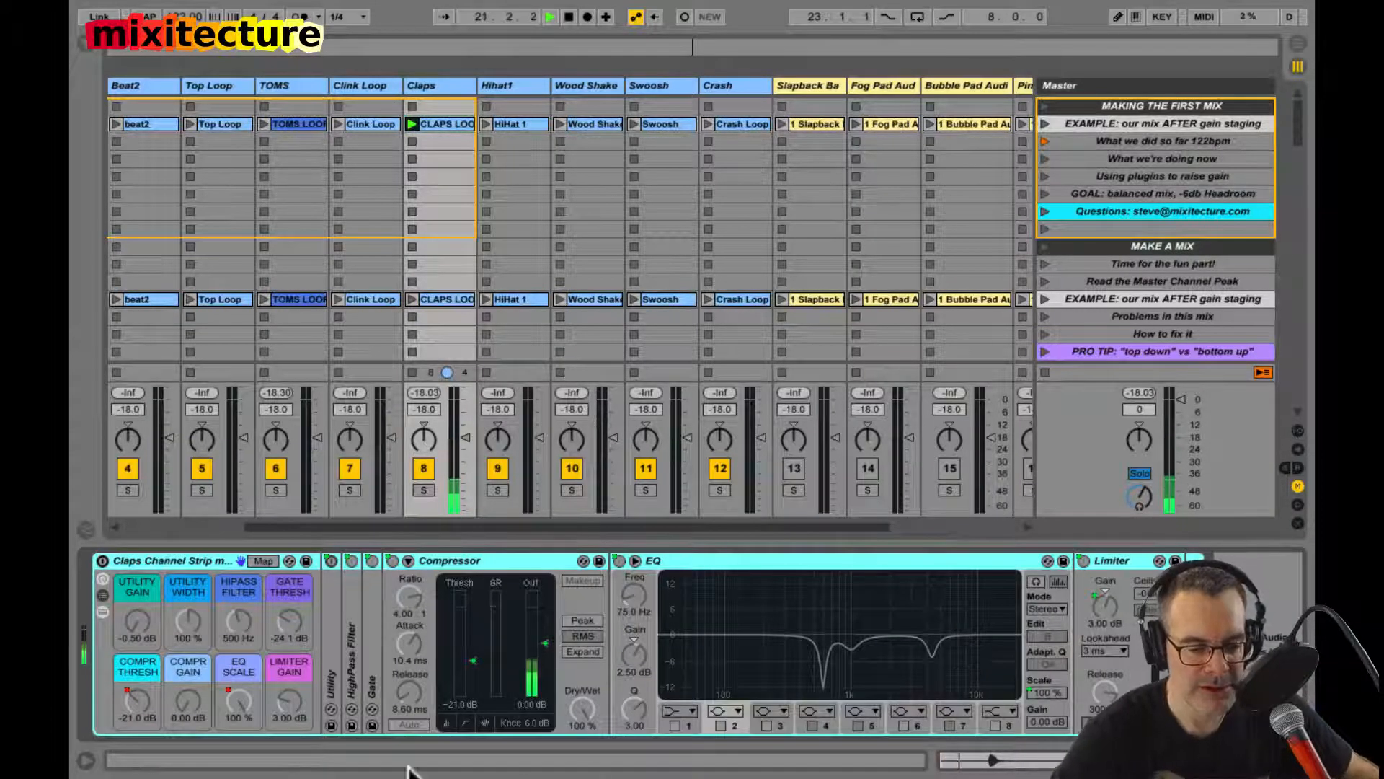
pyautogui.doubleClick(129, 556)
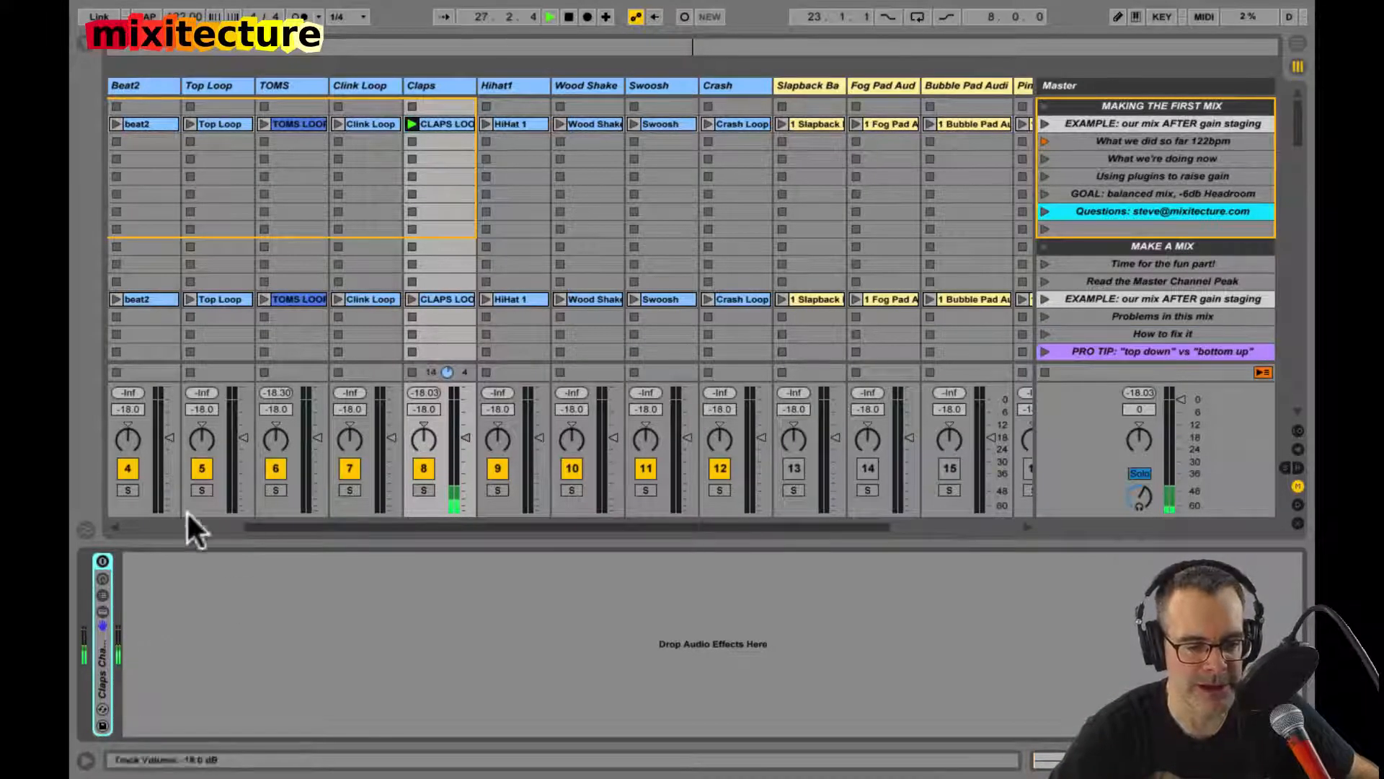
pyautogui.doubleClick(103, 646)
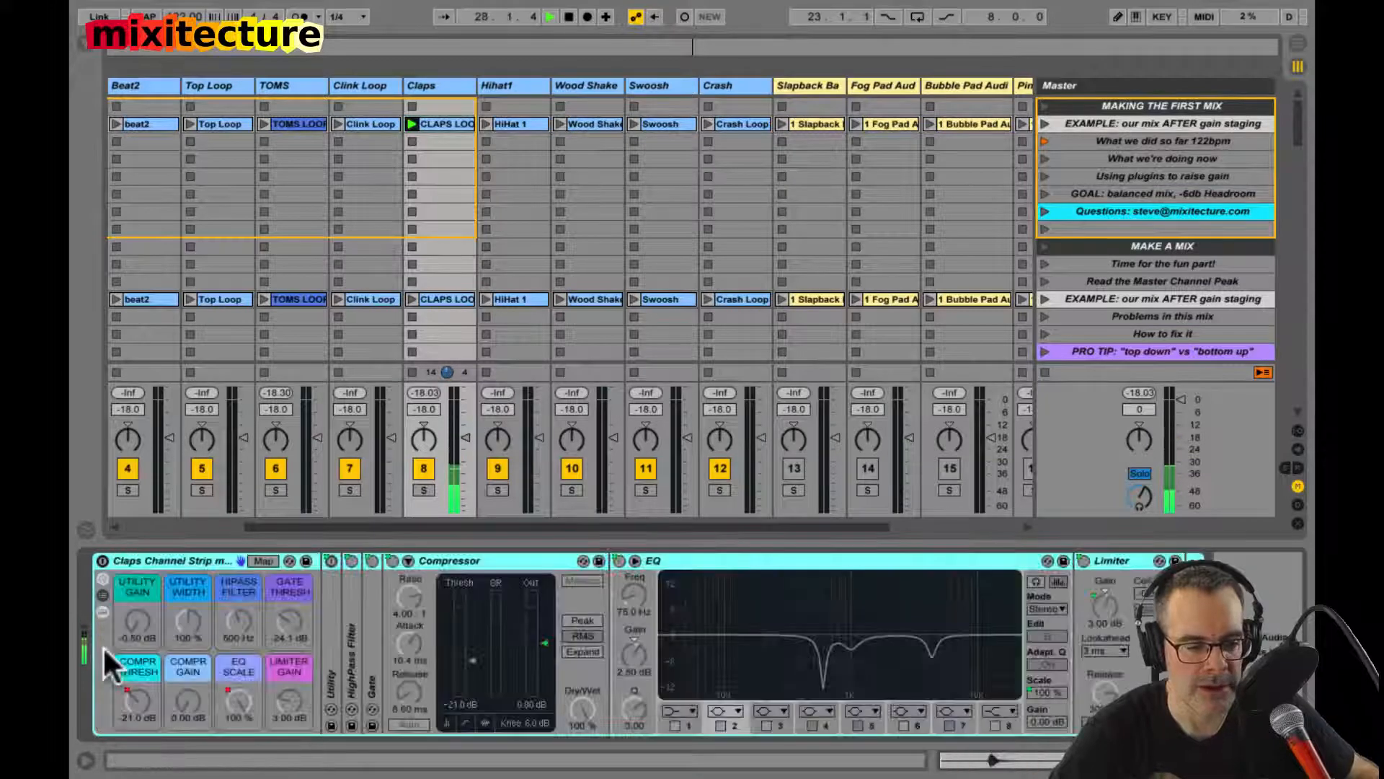
pyautogui.click(102, 560)
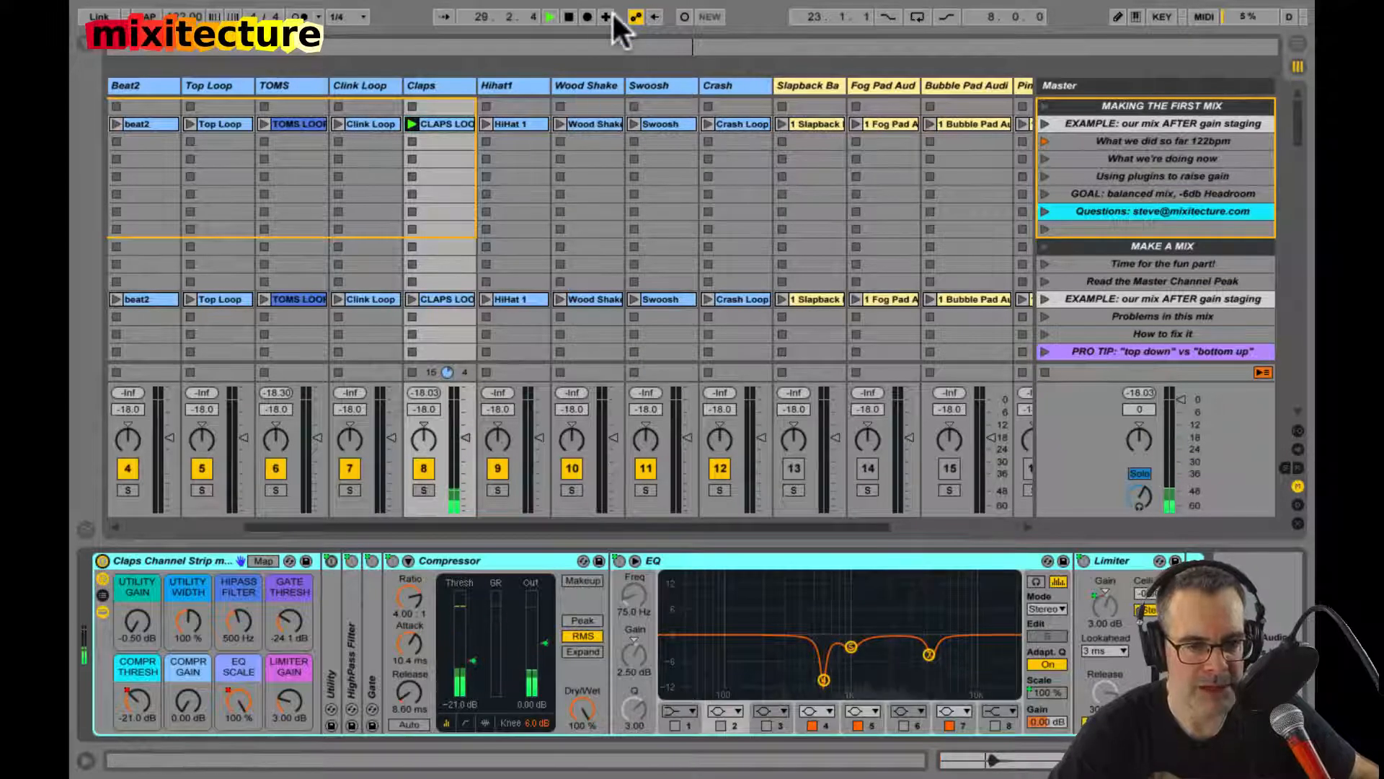
# Step: Raise the Claps HiPass Filter macro to 648 Hz and set the Gate threshold to -18.4 dB, folding the Gate and restarting playback
pyautogui.click(234, 618)
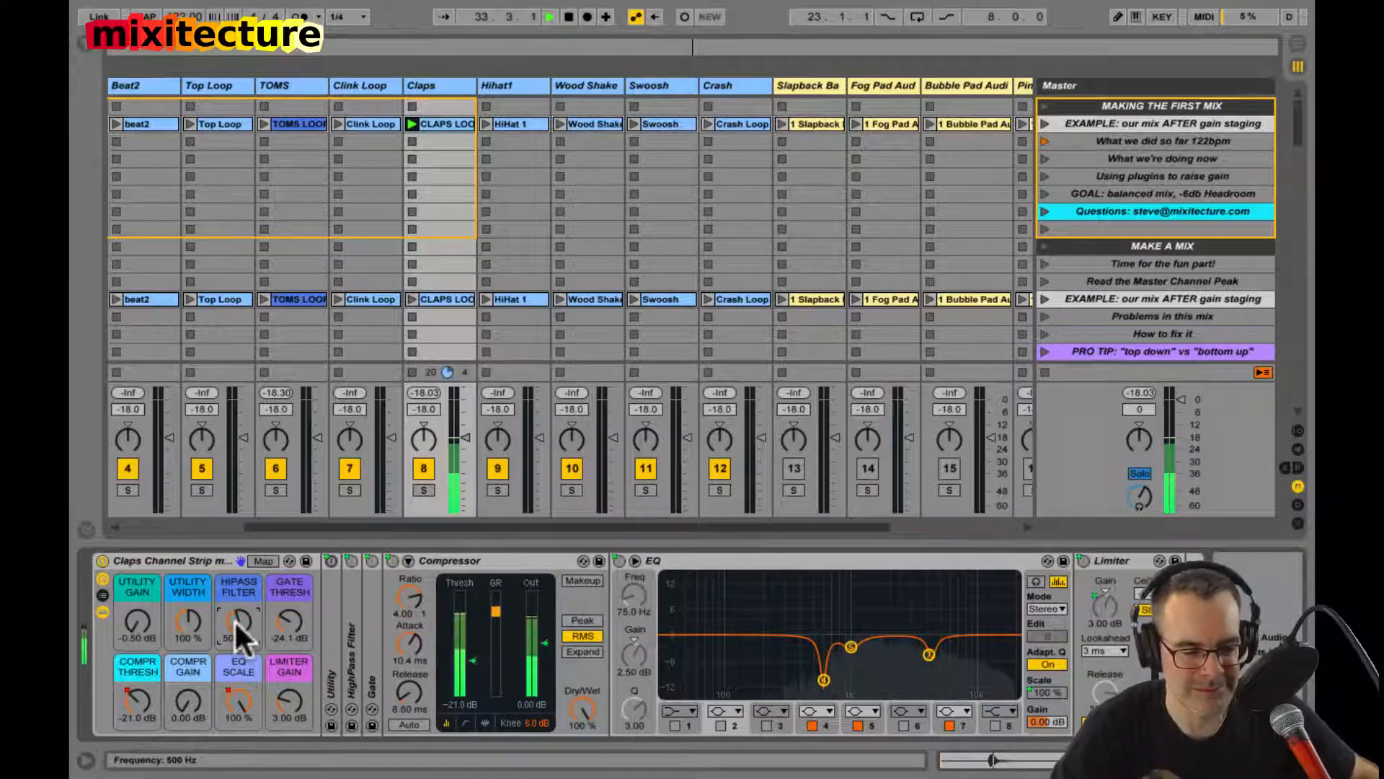
pyautogui.moveTo(235, 620)
pyautogui.mouseDown()
pyautogui.moveTo(235, 663)
pyautogui.moveTo(235, 620)
pyautogui.mouseUp()
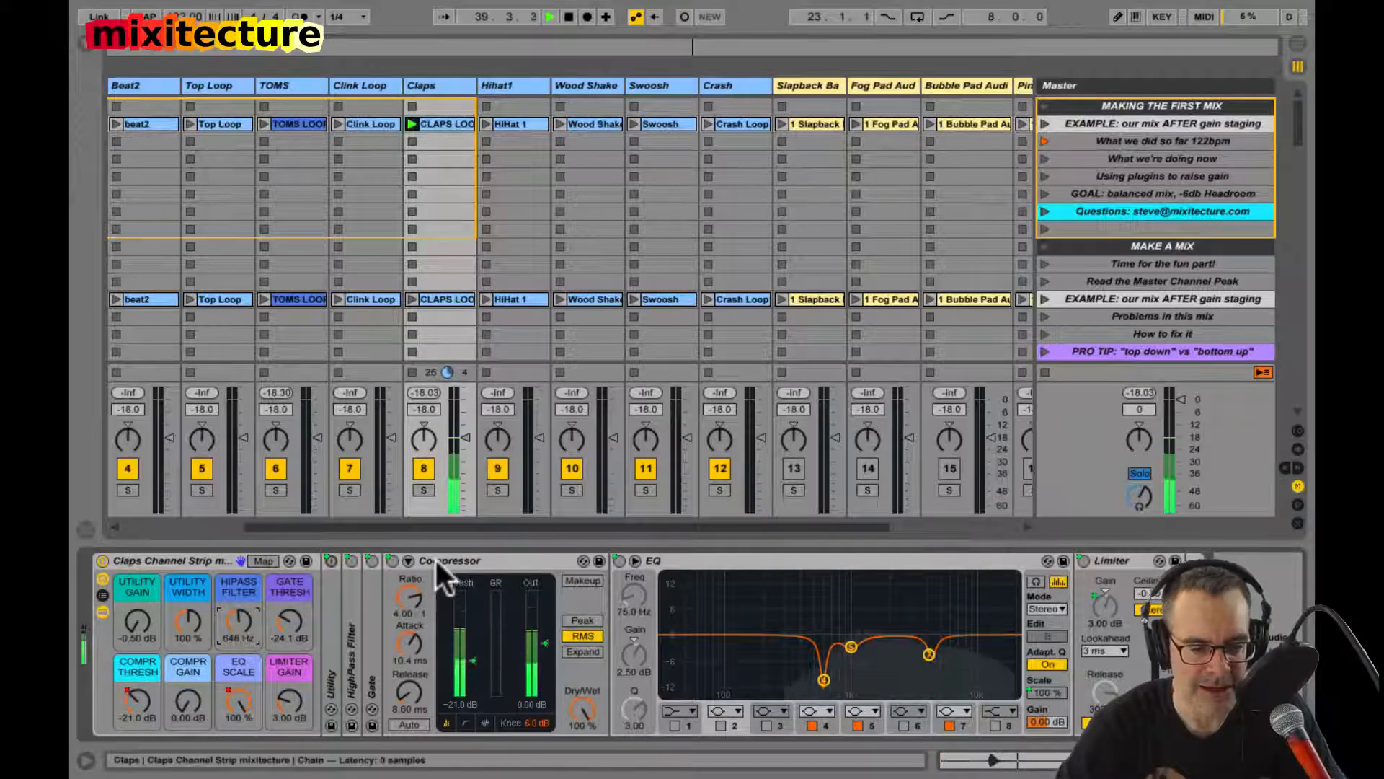
pyautogui.doubleClick(366, 609)
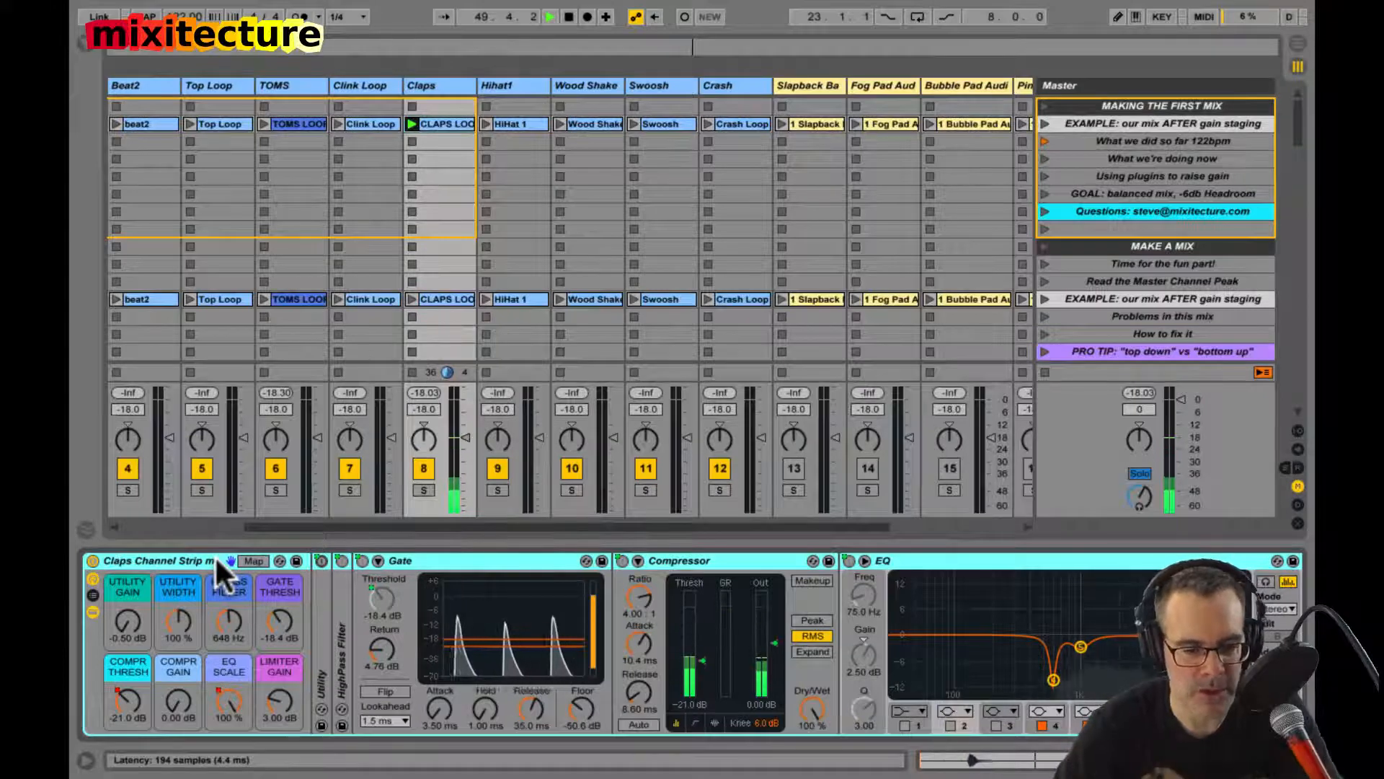
pyautogui.doubleClick(397, 561)
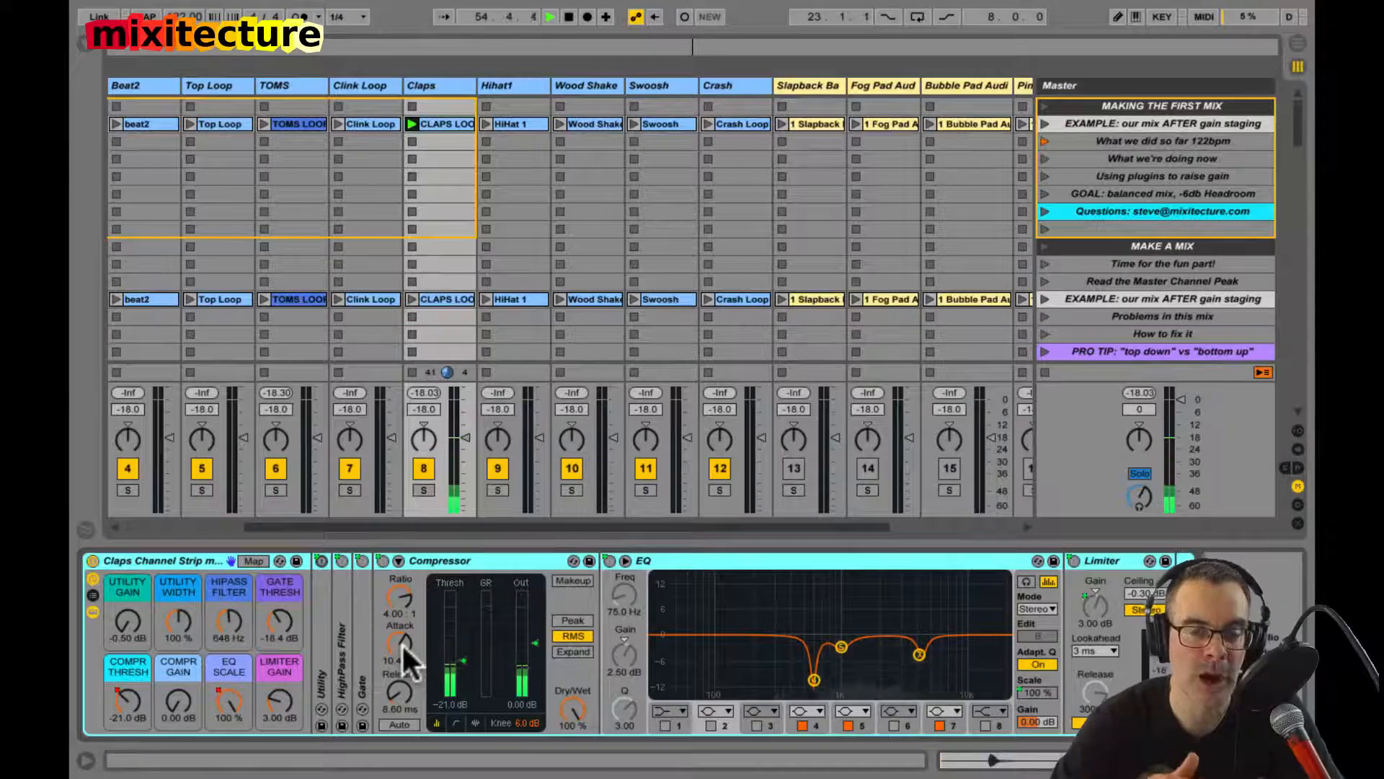
pyautogui.press('space')
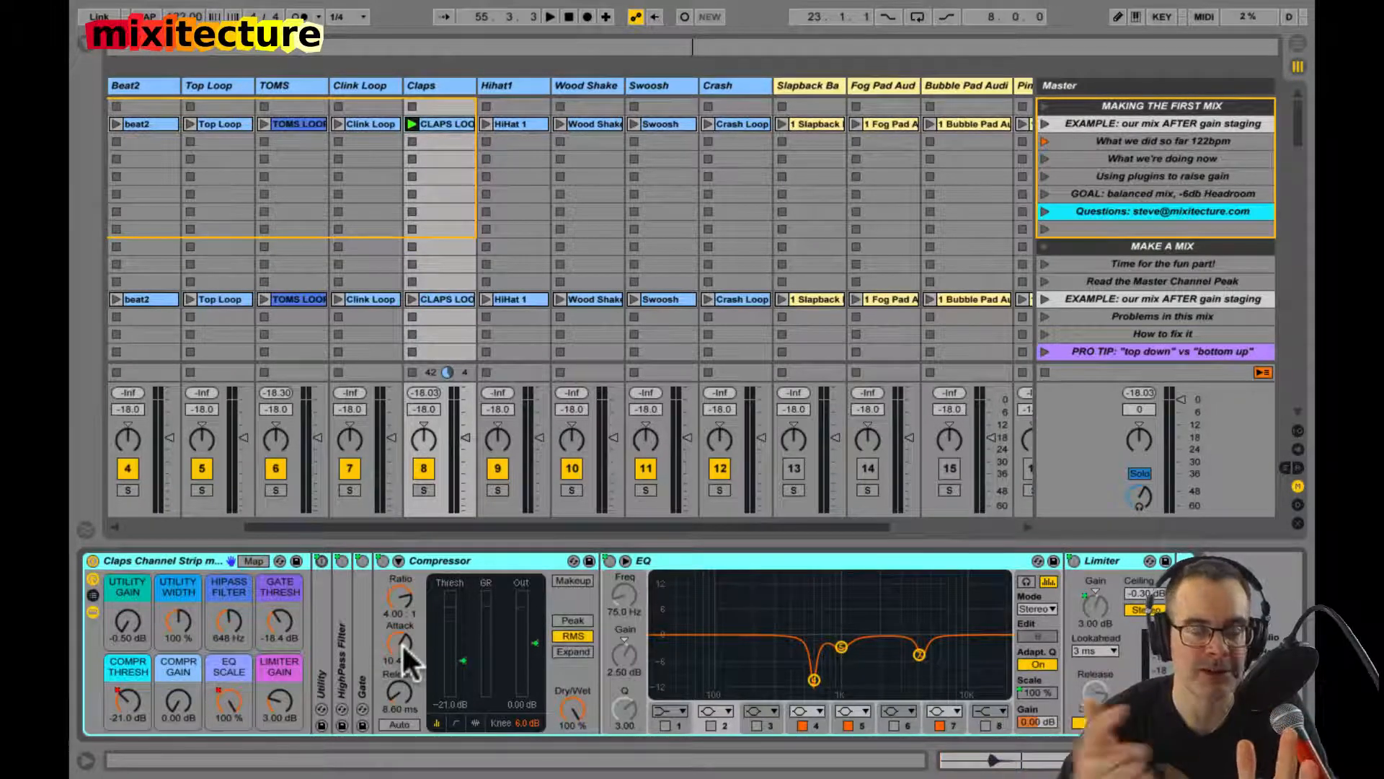
pyautogui.press('space')
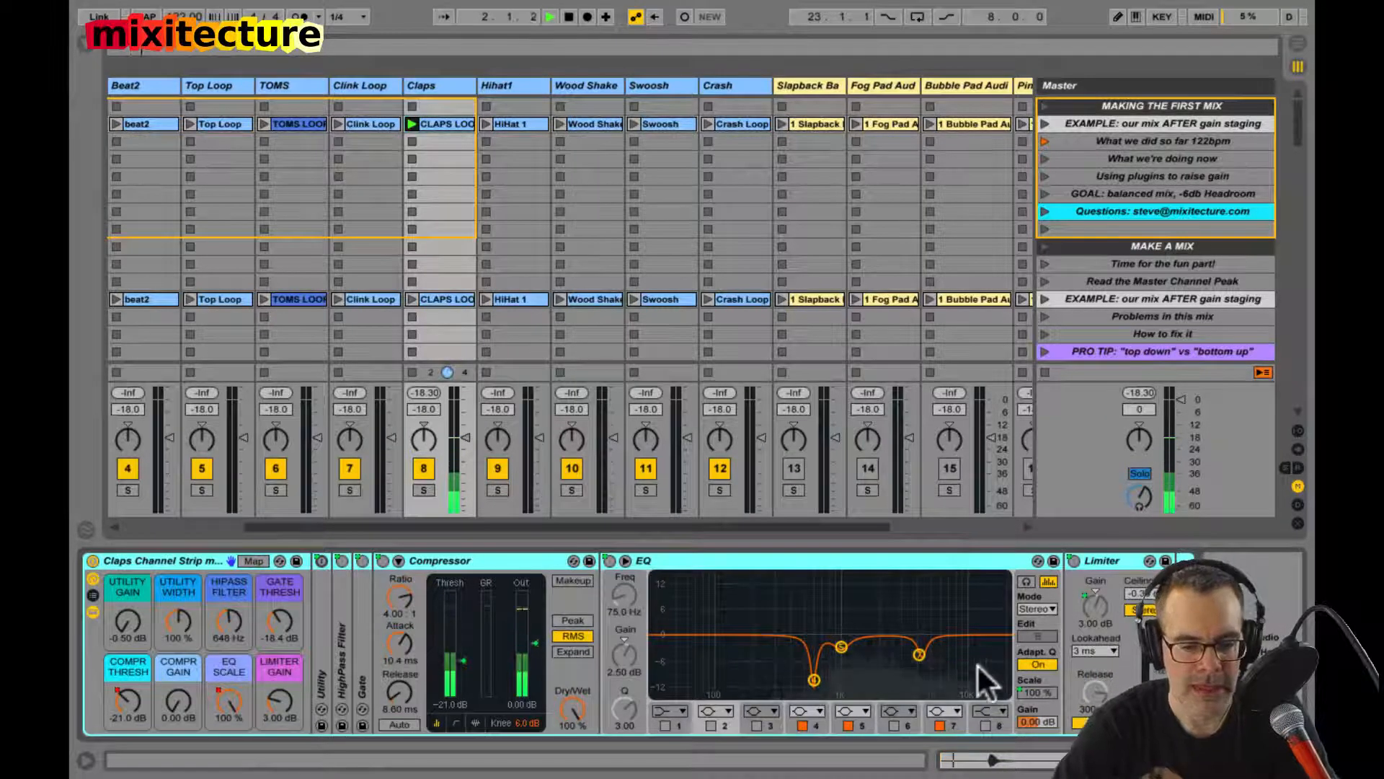
# Step: Expand the Claps EQ and try a boost of about 9 dB on band 4 with the HiPass Filter macro at 26.0 Hz
pyautogui.doubleClick(845, 593)
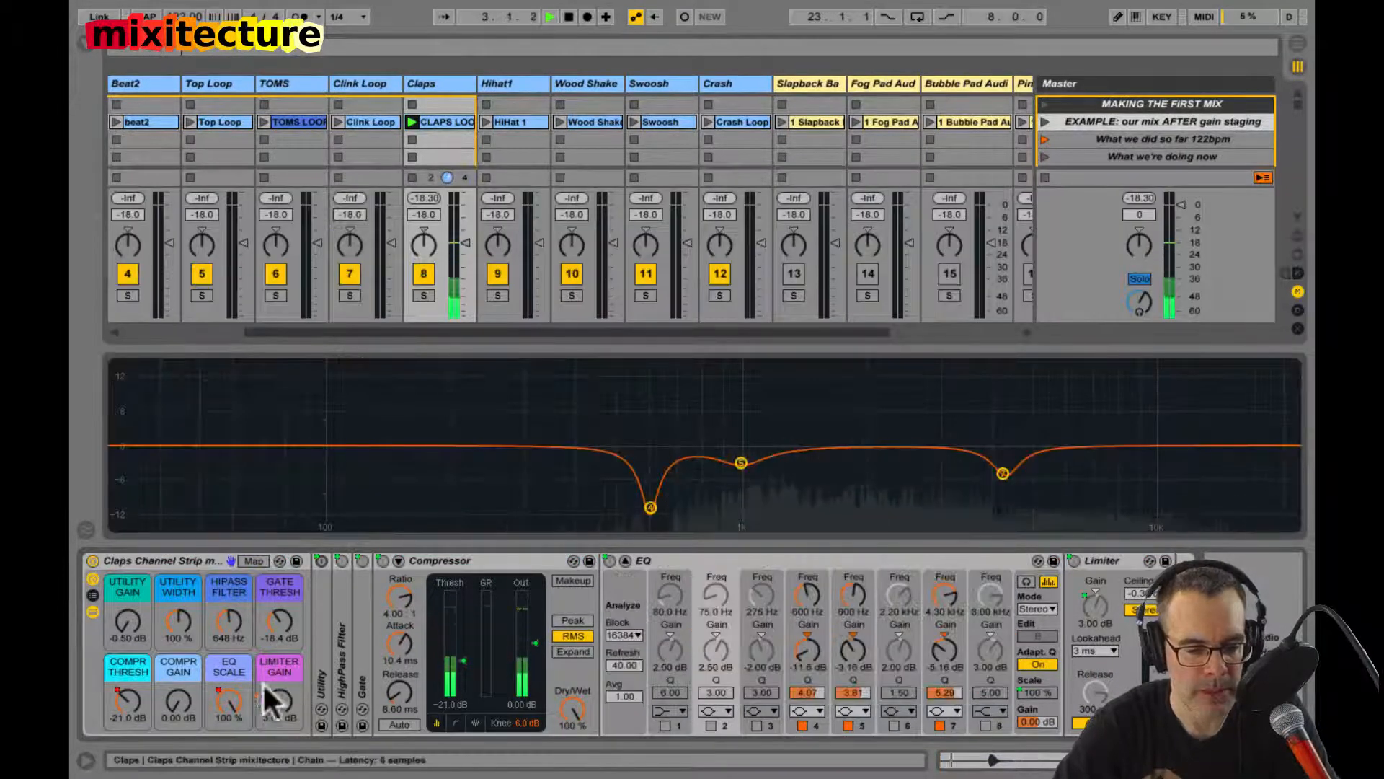
pyautogui.moveTo(231, 695)
pyautogui.mouseDown()
pyautogui.moveTo(246, 340)
pyautogui.moveTo(231, 695)
pyautogui.mouseUp()
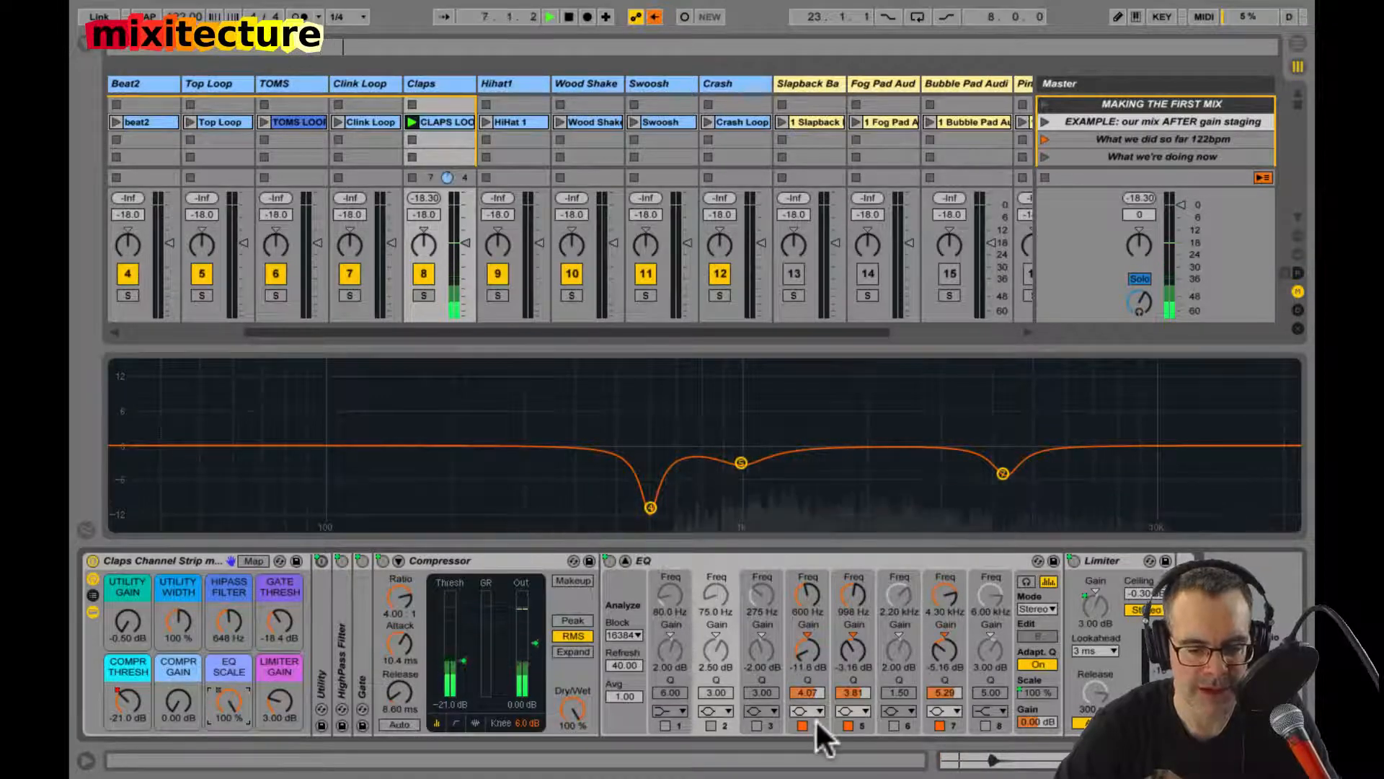
pyautogui.moveTo(810, 662)
pyautogui.mouseDown()
pyautogui.moveTo(803, 633)
pyautogui.moveTo(802, 647)
pyautogui.mouseUp()
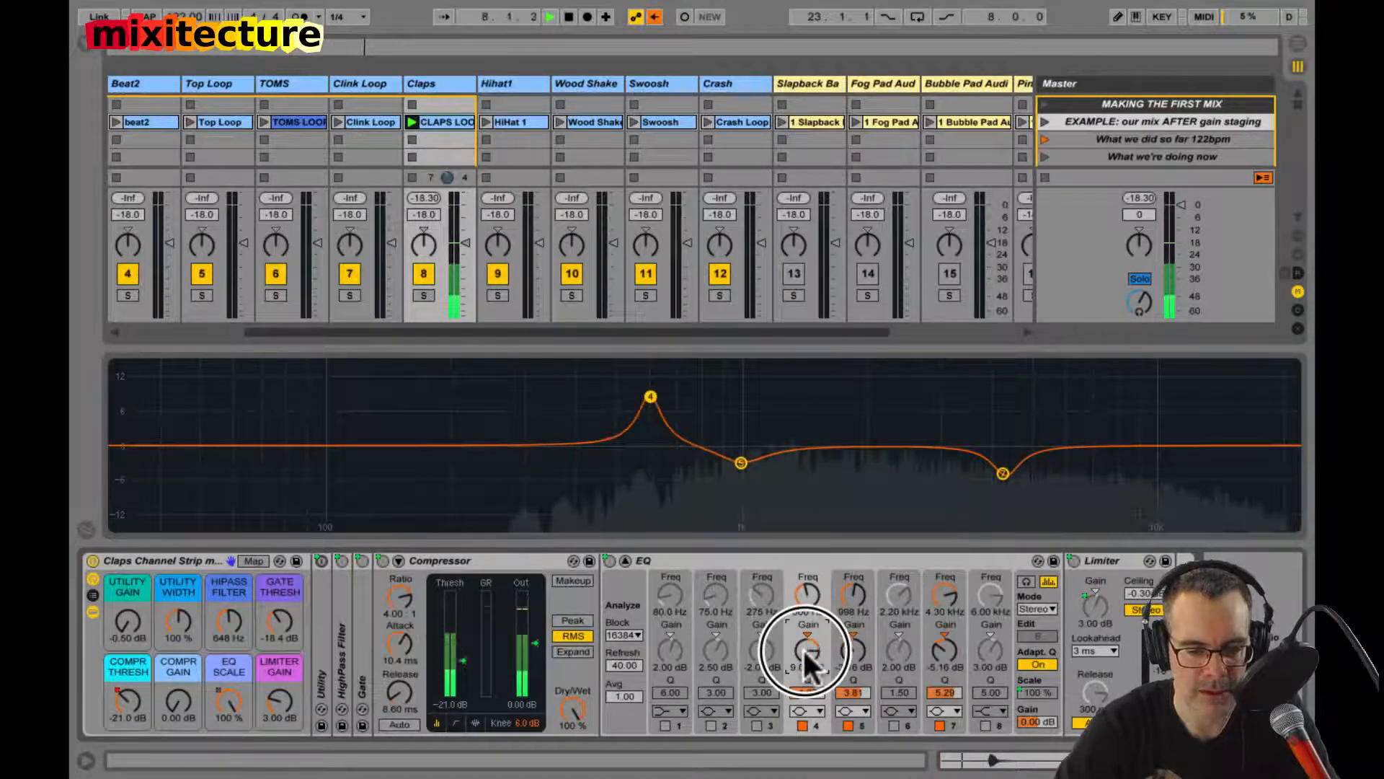
pyautogui.click(232, 628)
pyautogui.moveTo(233, 628); pyautogui.dragTo(232, 620)
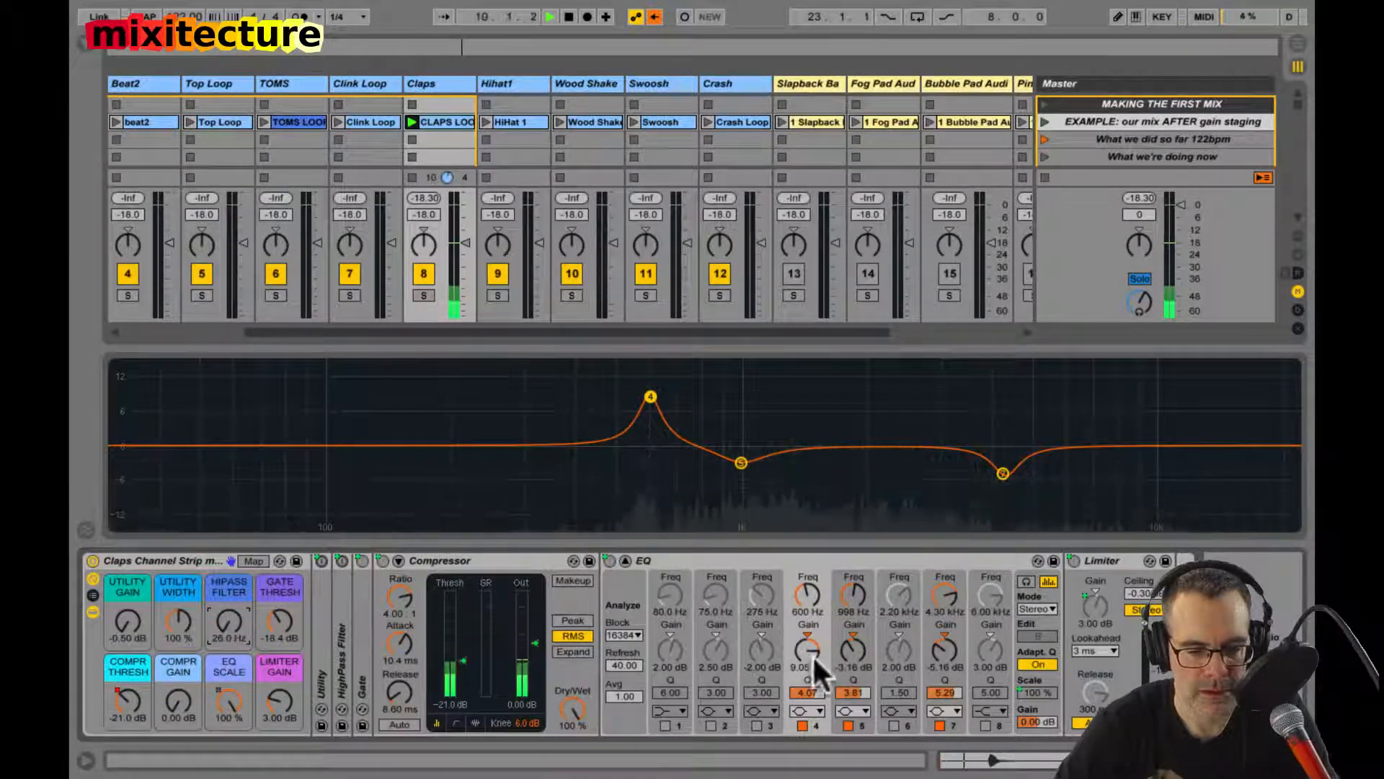
# Step: Try EQ band 4 at 15 dB, set it to -15.0 dB, and return the HiPass Filter macro to 500 Hz with the EQ collapsed
pyautogui.moveTo(811, 654)
pyautogui.mouseDown()
pyautogui.moveTo(811, 686)
pyautogui.moveTo(825, 556)
pyautogui.moveTo(808, 647)
pyautogui.mouseUp()
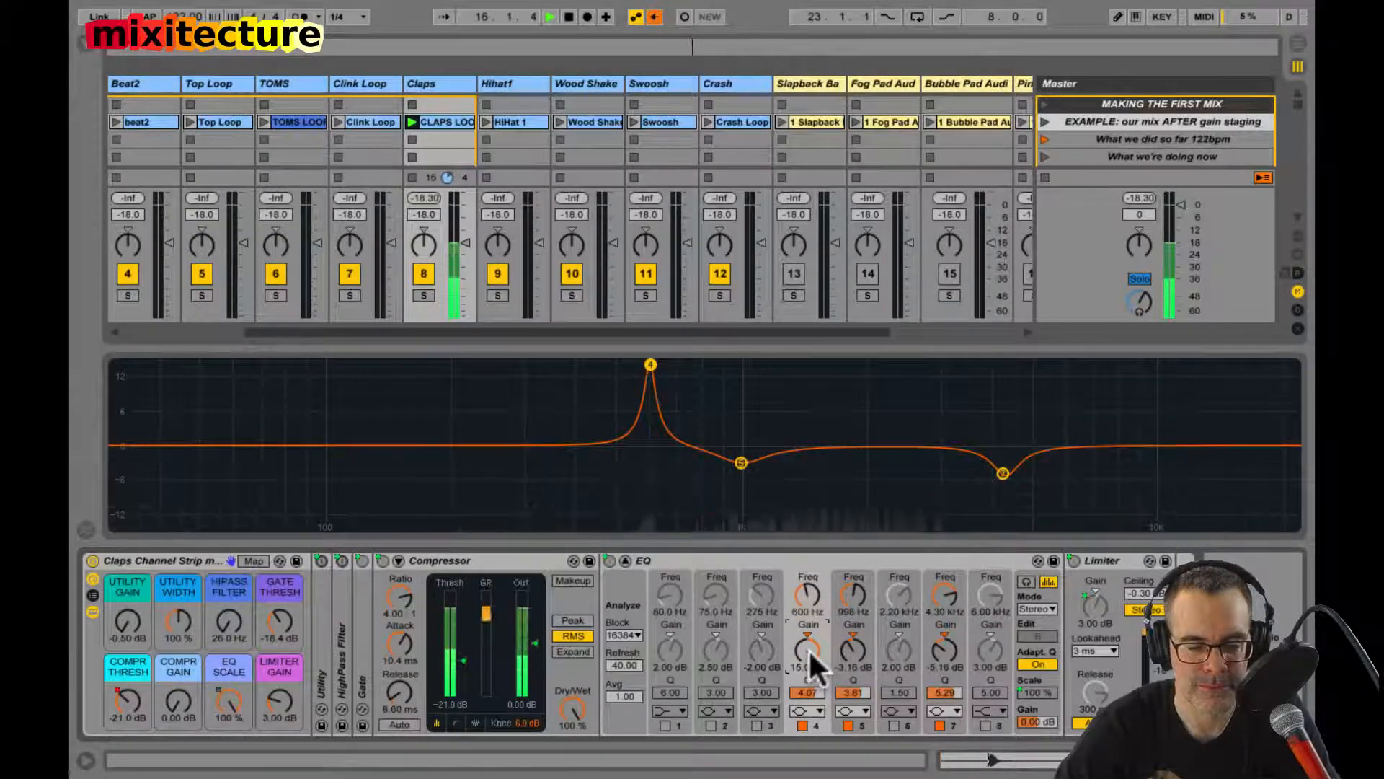
pyautogui.moveTo(808, 647); pyautogui.dragTo(808, 648)
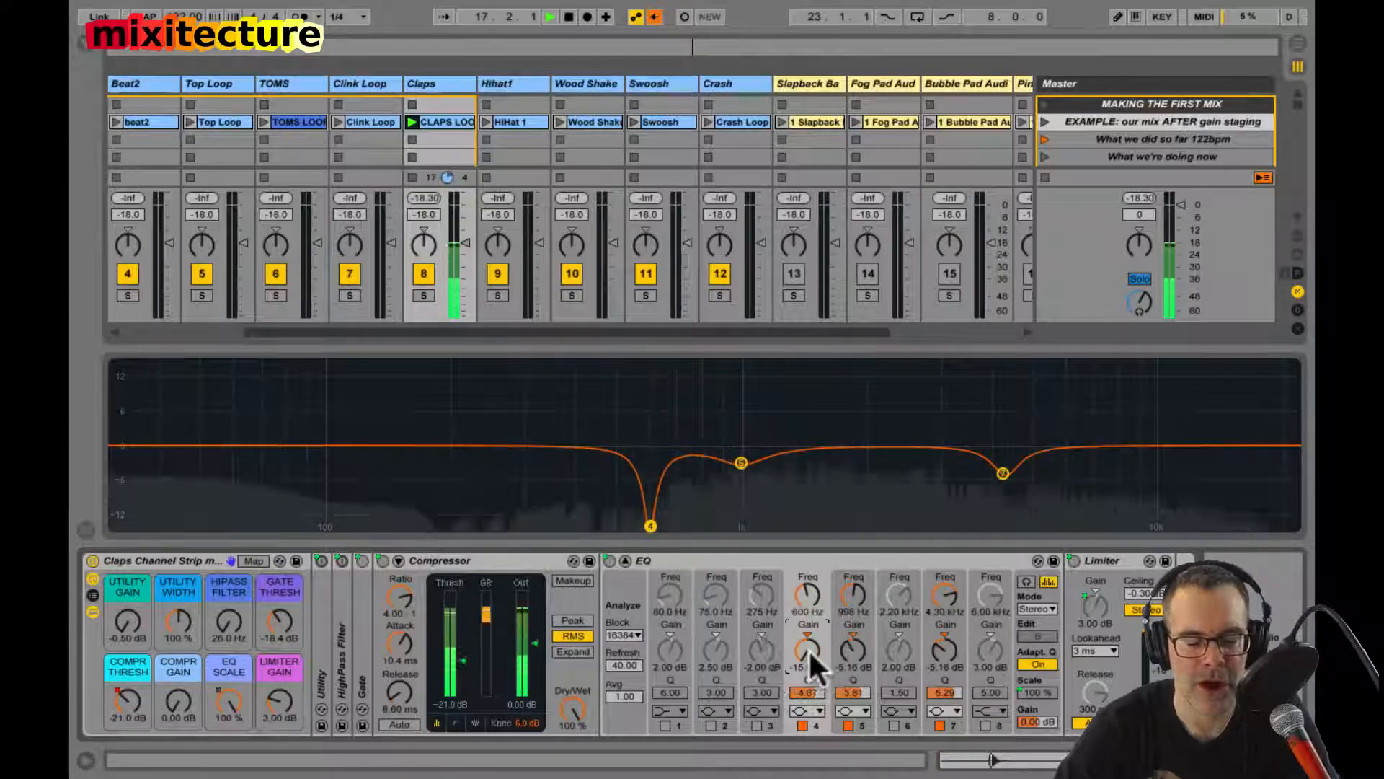
pyautogui.moveTo(226, 624); pyautogui.dragTo(226, 624)
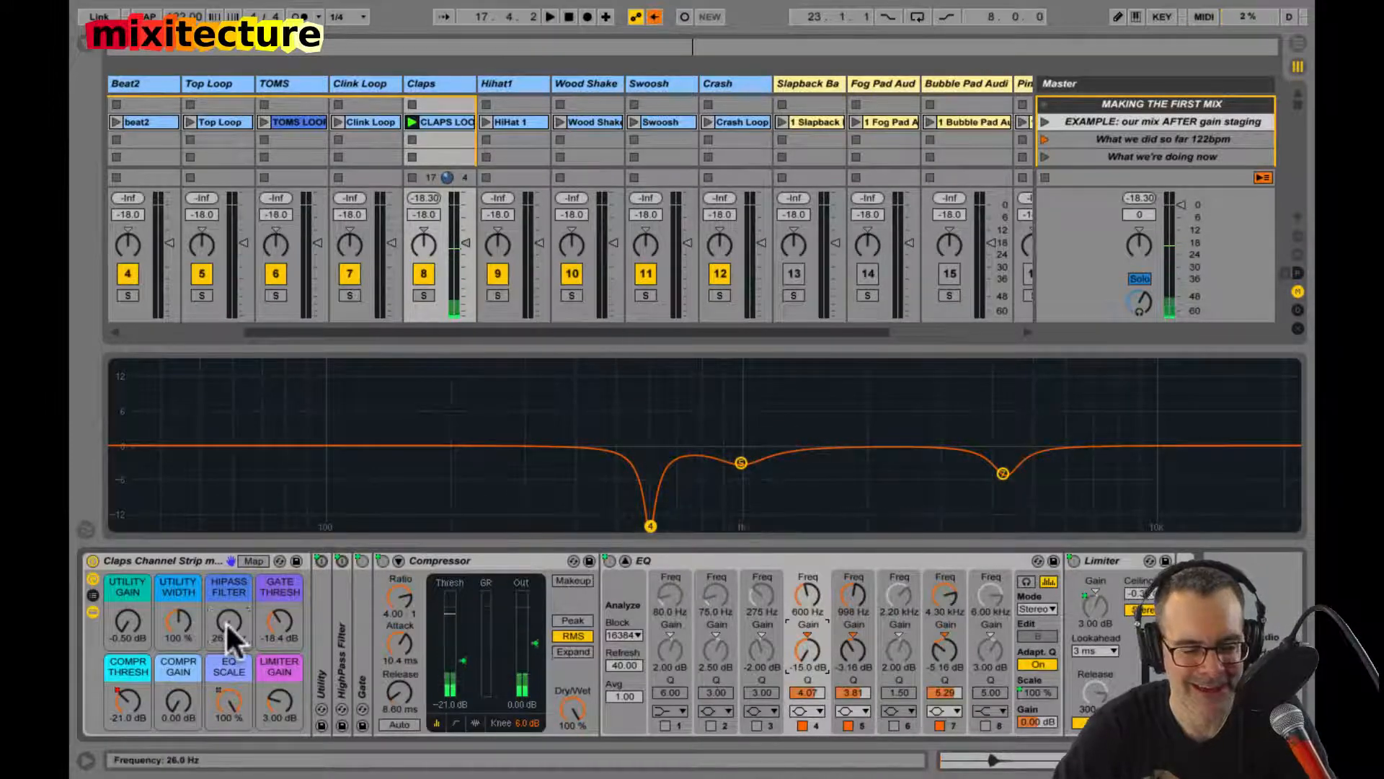
pyautogui.doubleClick(555, 390)
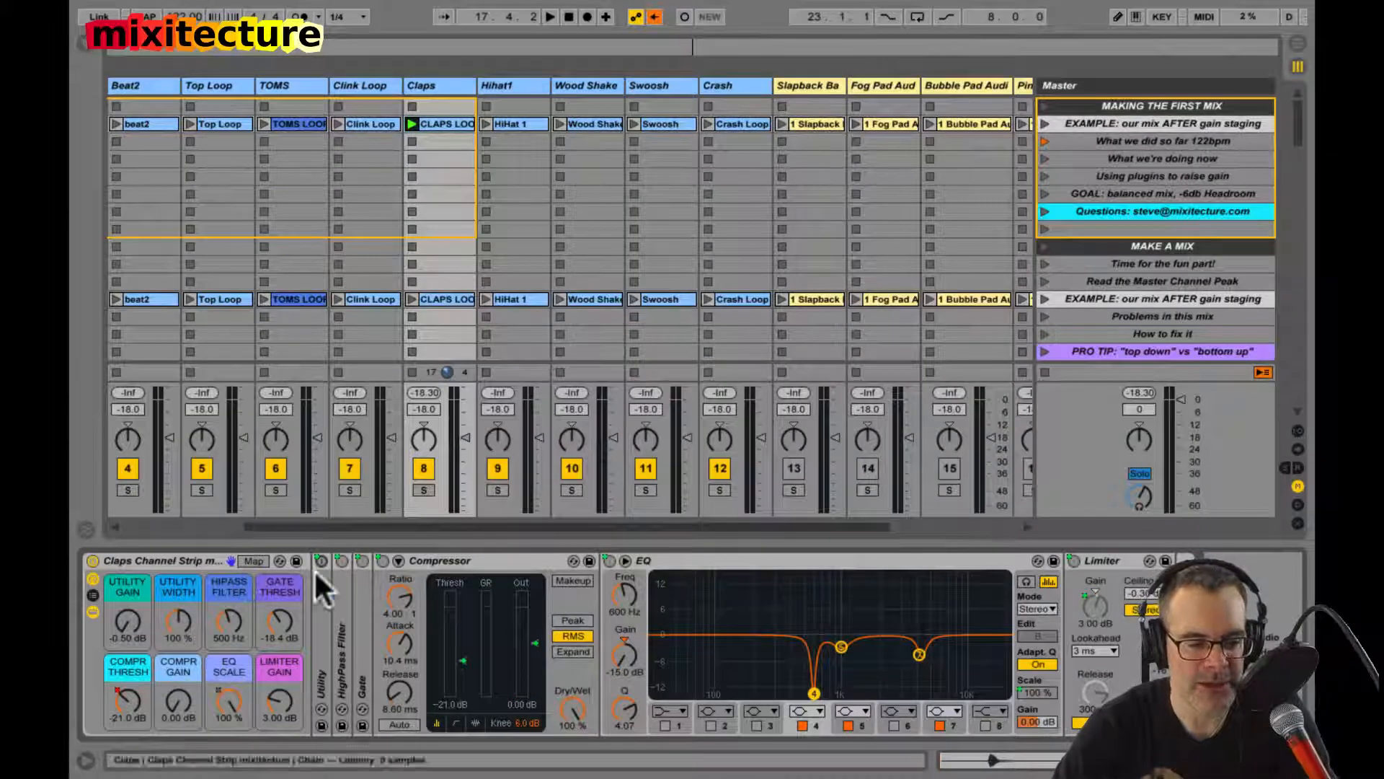
# Step: Restart playback and try the Claps Compr Gain macro at 3 dB before setting it to 2 dB
pyautogui.hscroll(-1, 447, 586)
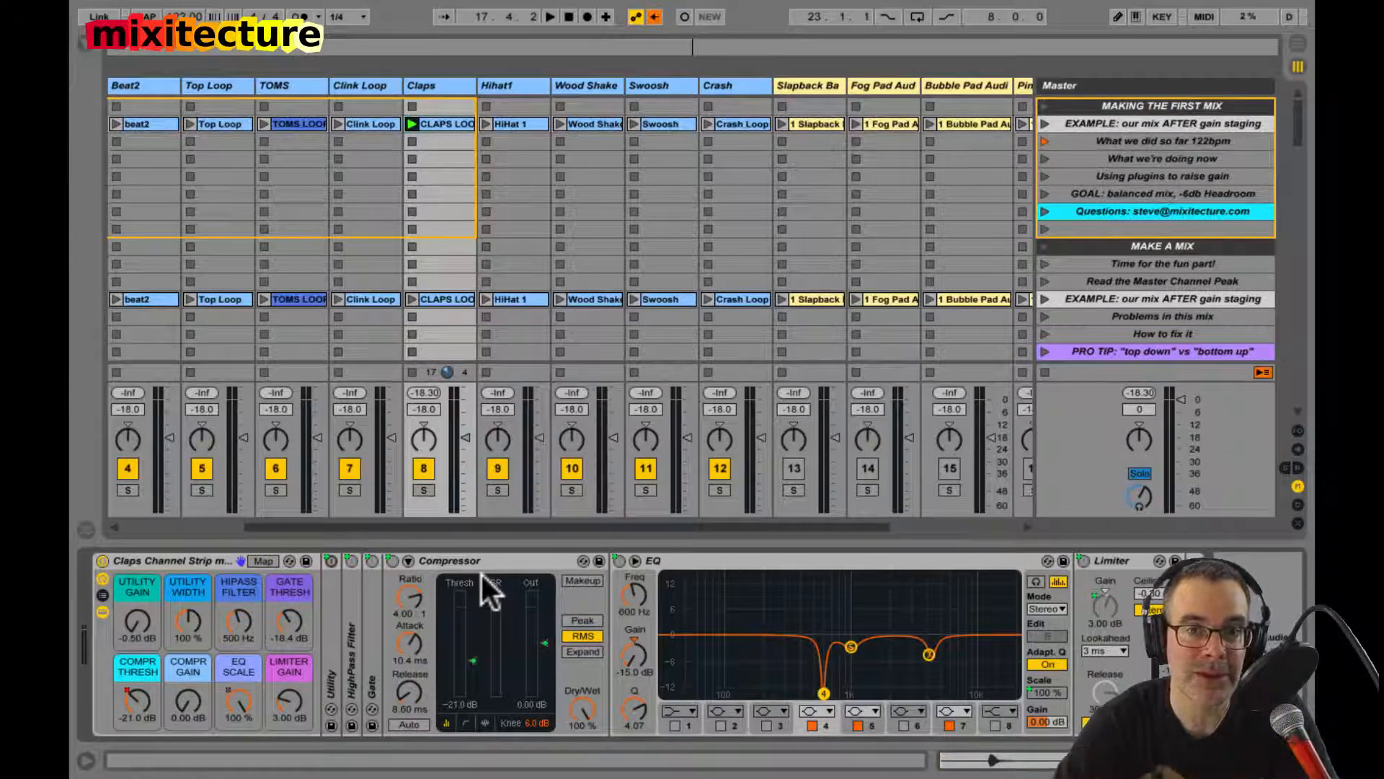
pyautogui.click(366, 651)
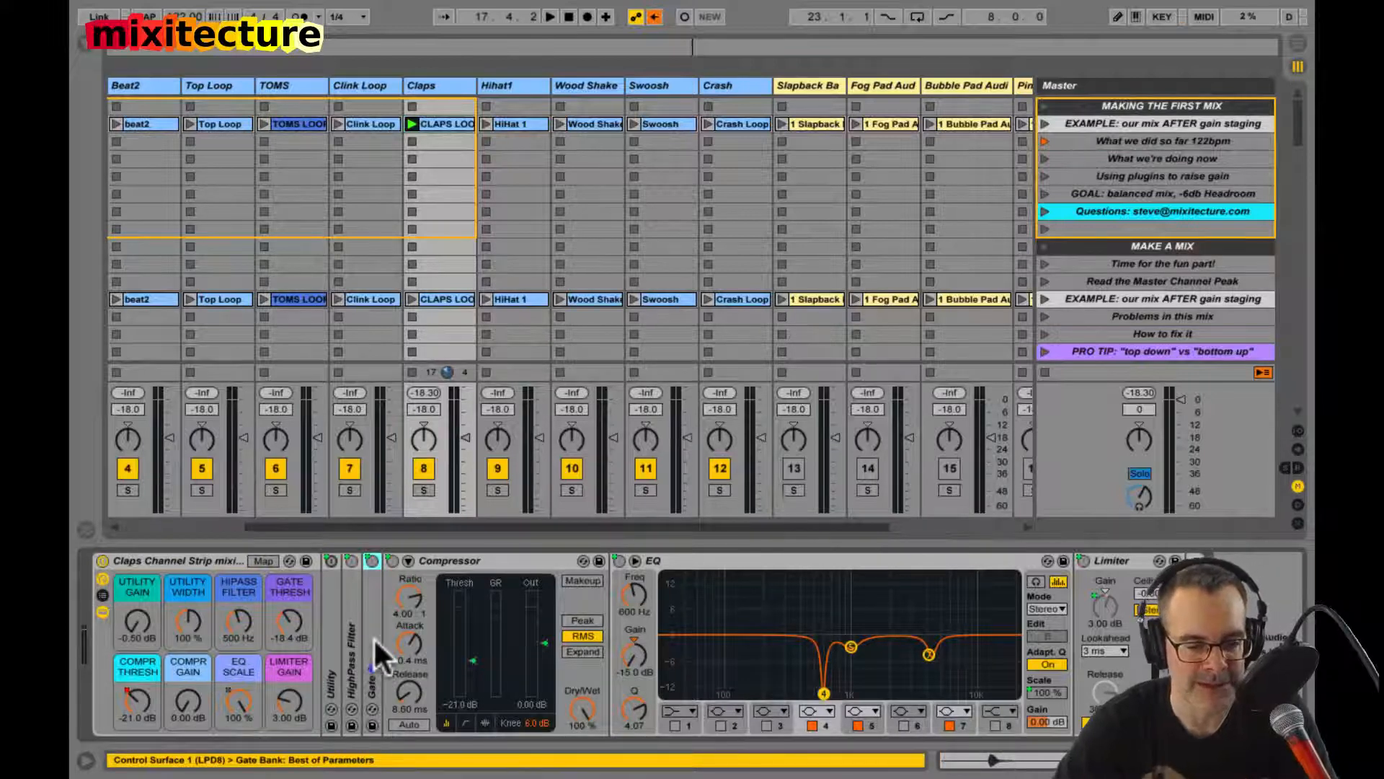
pyautogui.click(442, 560)
pyautogui.press('space')
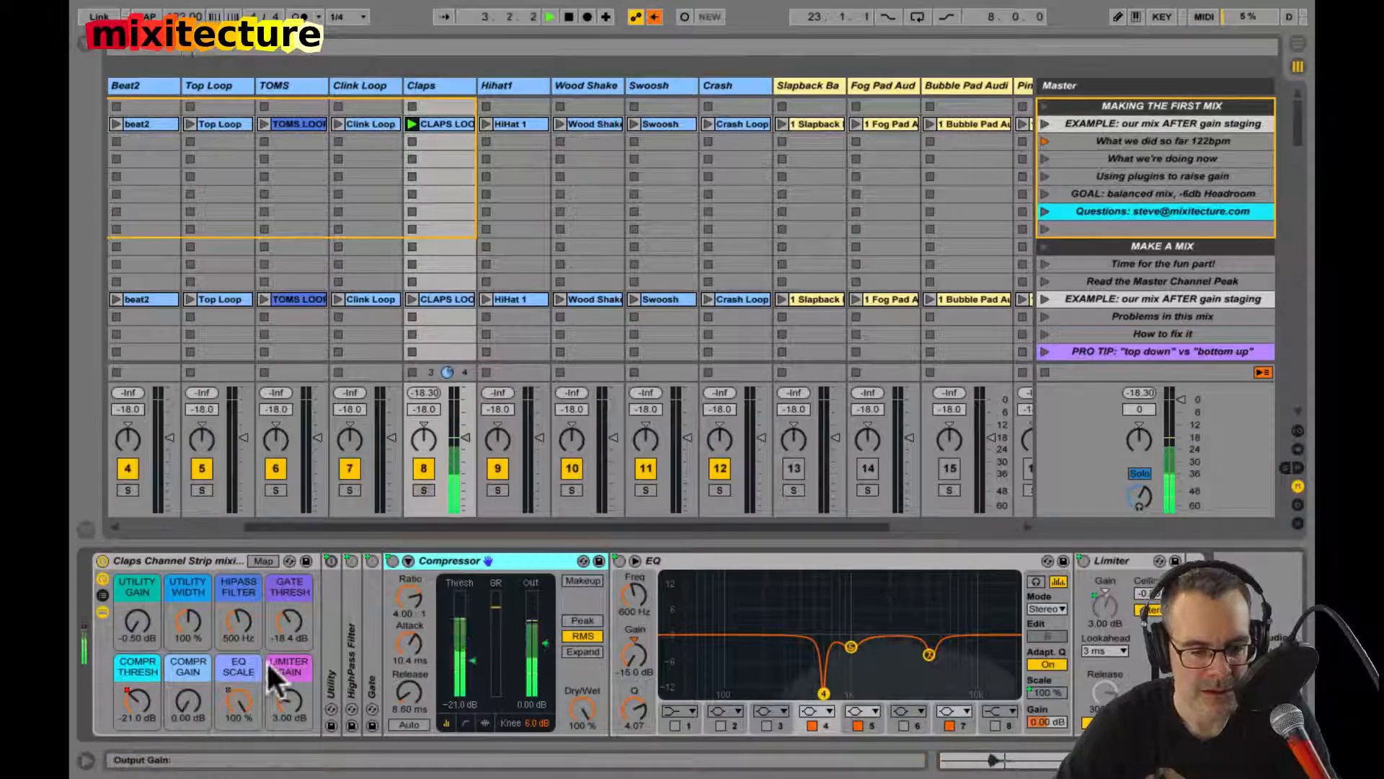
pyautogui.click(184, 701)
pyautogui.write('3')
pyautogui.press('Return')
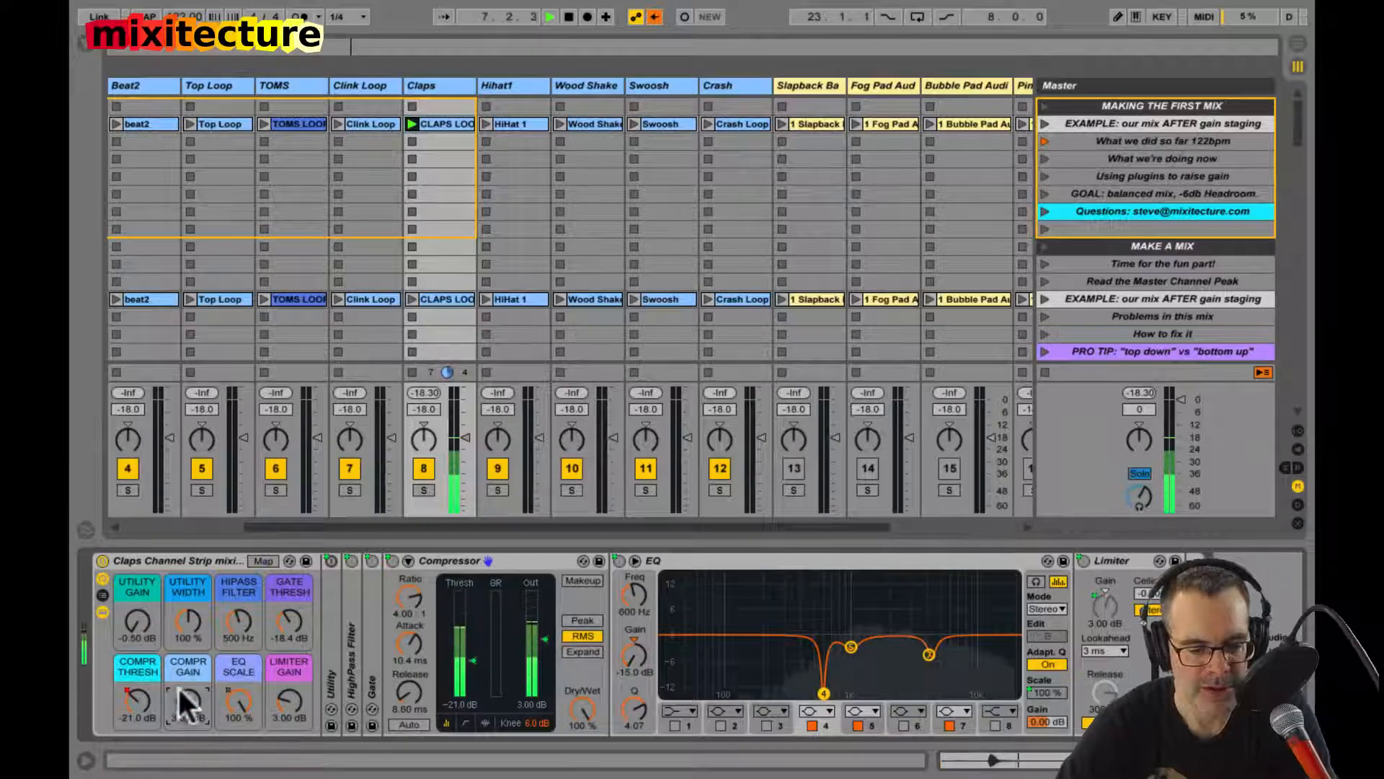
pyautogui.write('2')
pyautogui.press('Return')
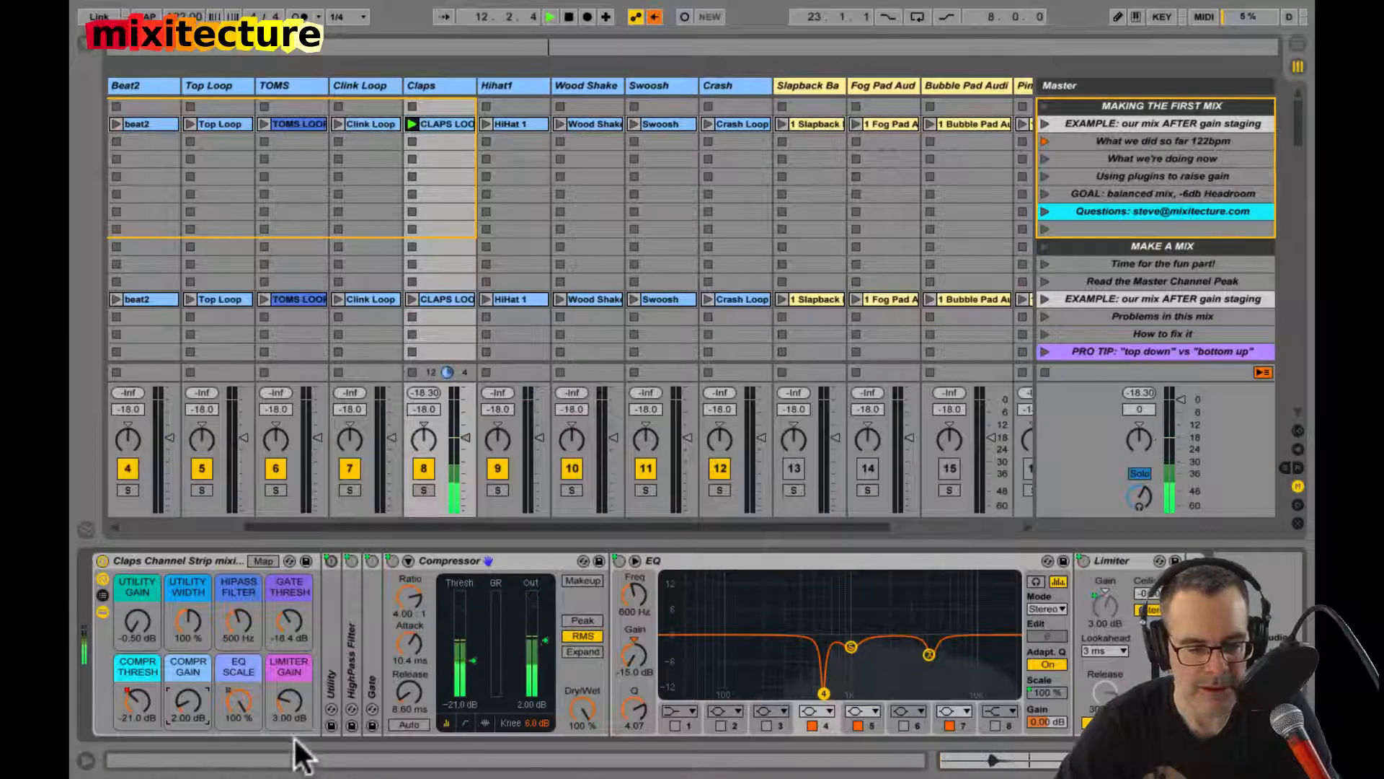
# Step: Reset the Claps Limiter Gain macro to 0 dB and compare levels with EQ Scale at 0 % and 100 %
pyautogui.click(284, 699)
pyautogui.press('Delete')
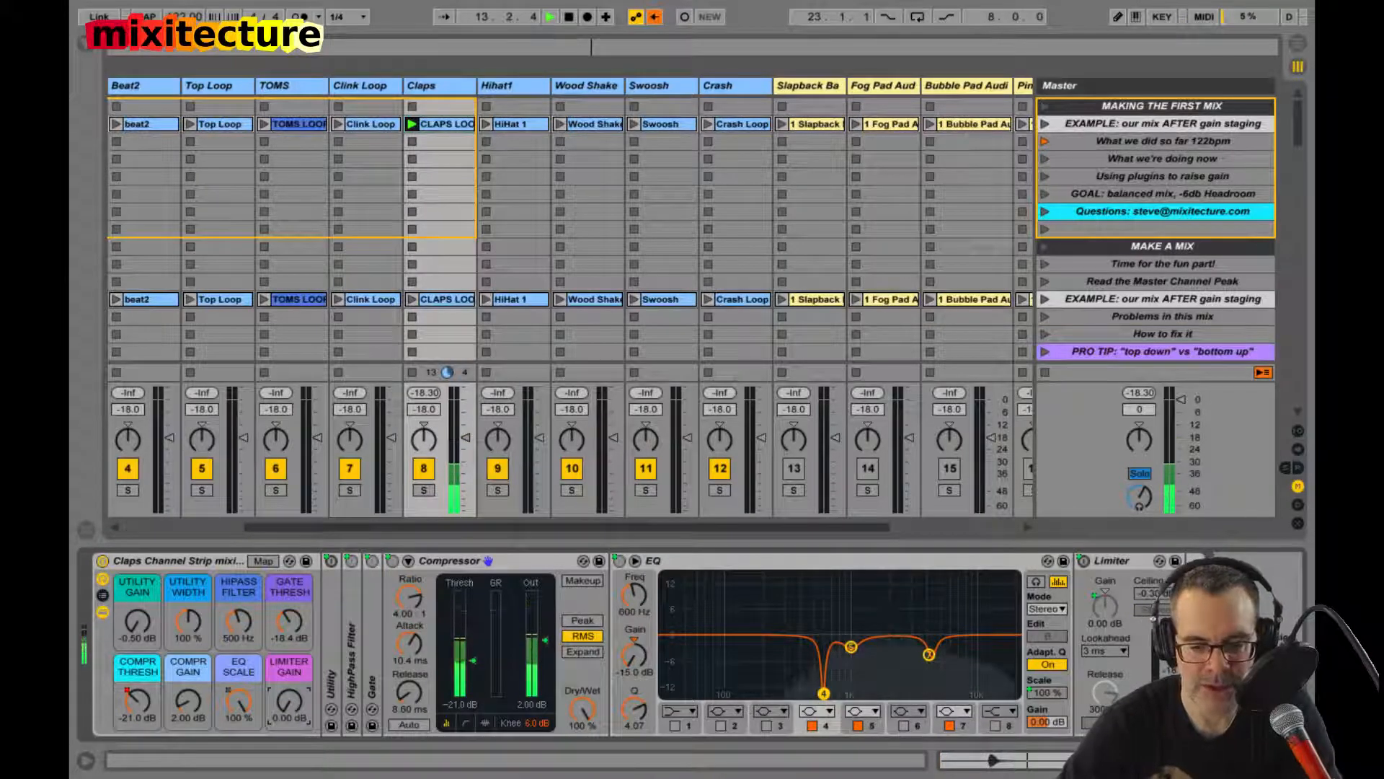
pyautogui.click(173, 561)
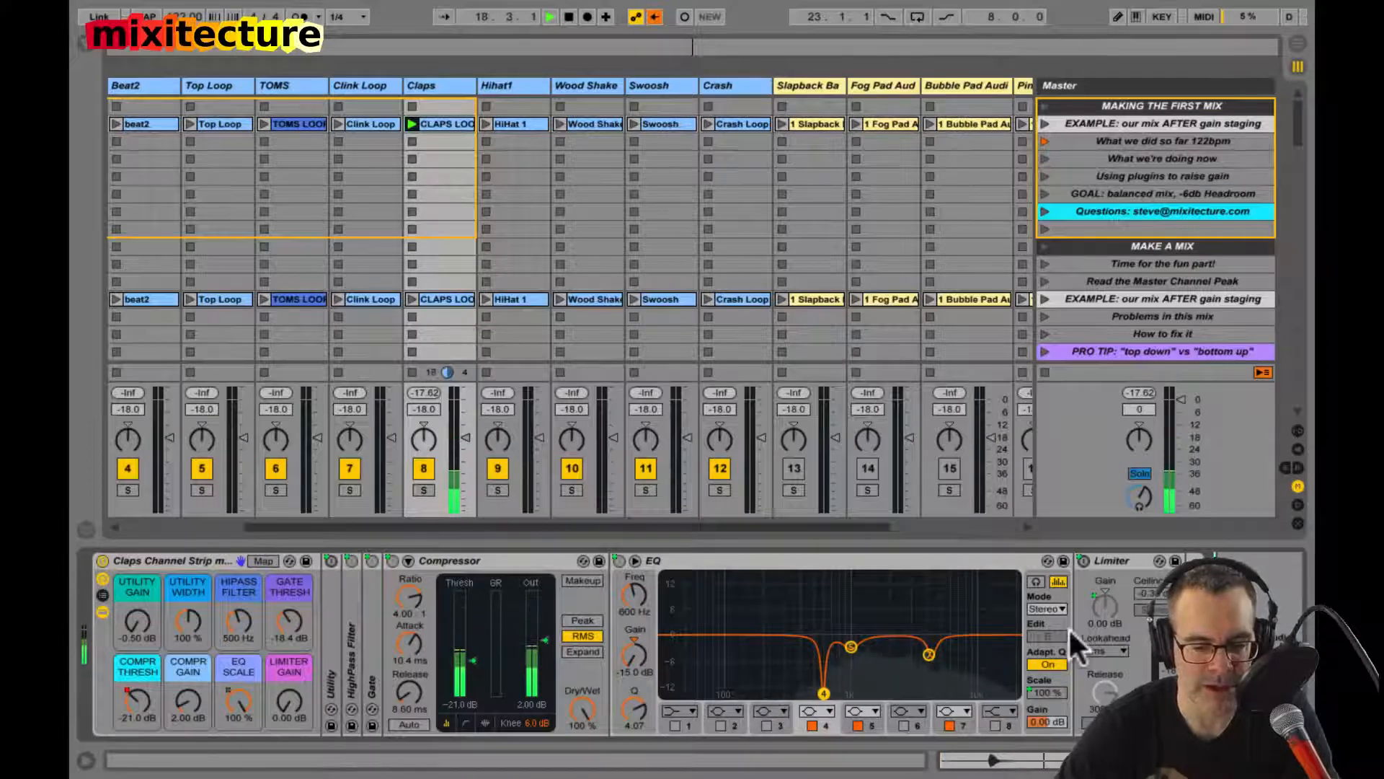
pyautogui.moveTo(235, 697); pyautogui.dragTo(235, 698)
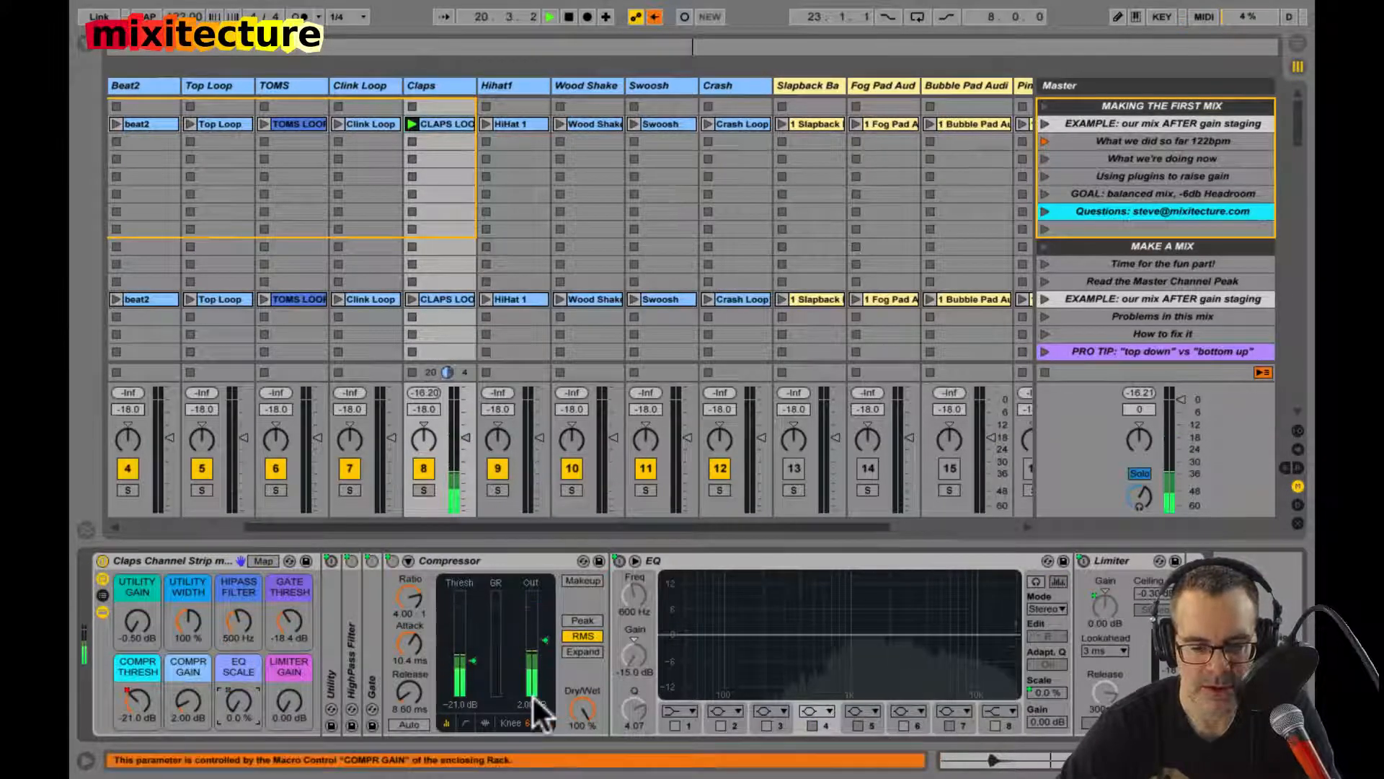
pyautogui.moveTo(241, 690); pyautogui.dragTo(245, 692)
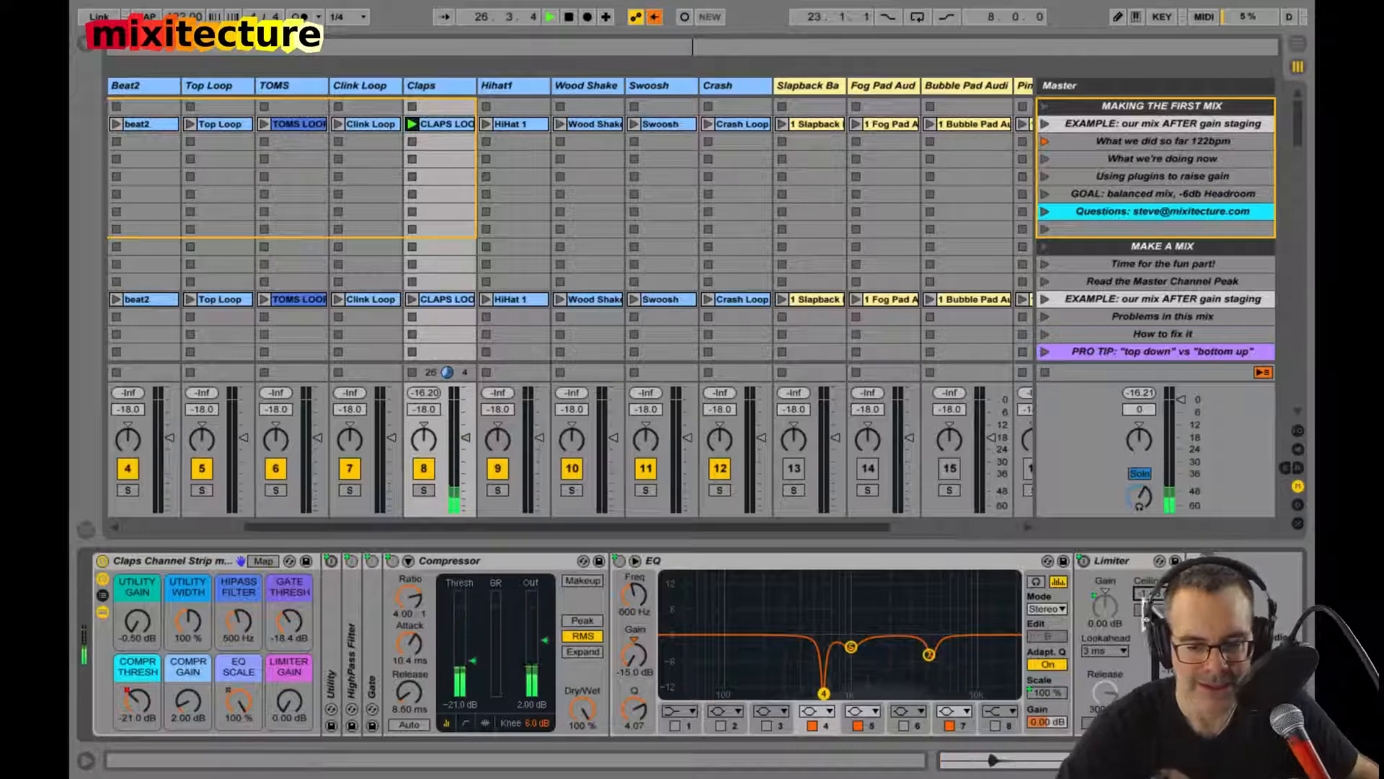
# Step: Set the Claps track volume to 0 dB
pyautogui.click(426, 410)
pyautogui.write('0')
pyautogui.press('Return')
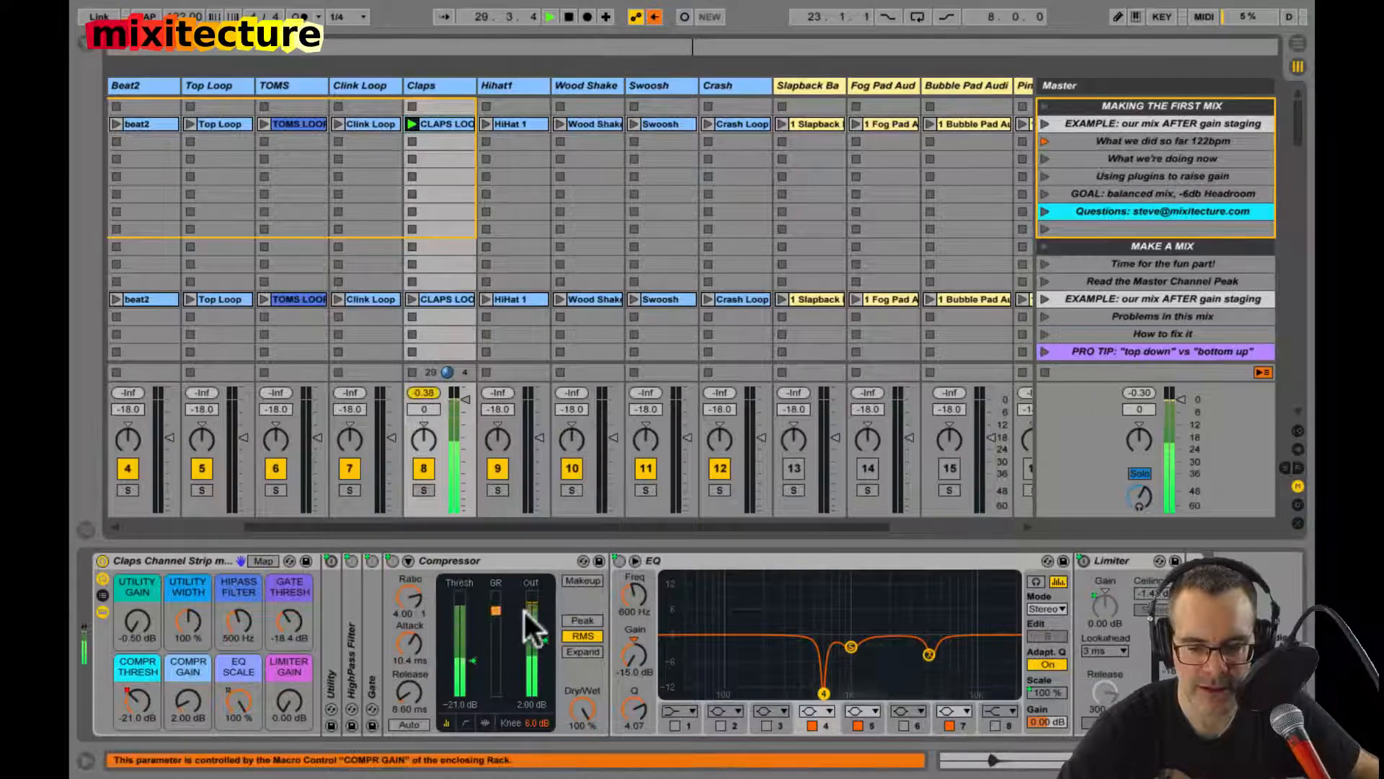
# Step: Try the Claps Limiter Gain macro at 2.36 dB and at 12.0 dB, clearing the track's peak readout and restarting playback to compare
pyautogui.moveTo(288, 701); pyautogui.dragTo(288, 694)
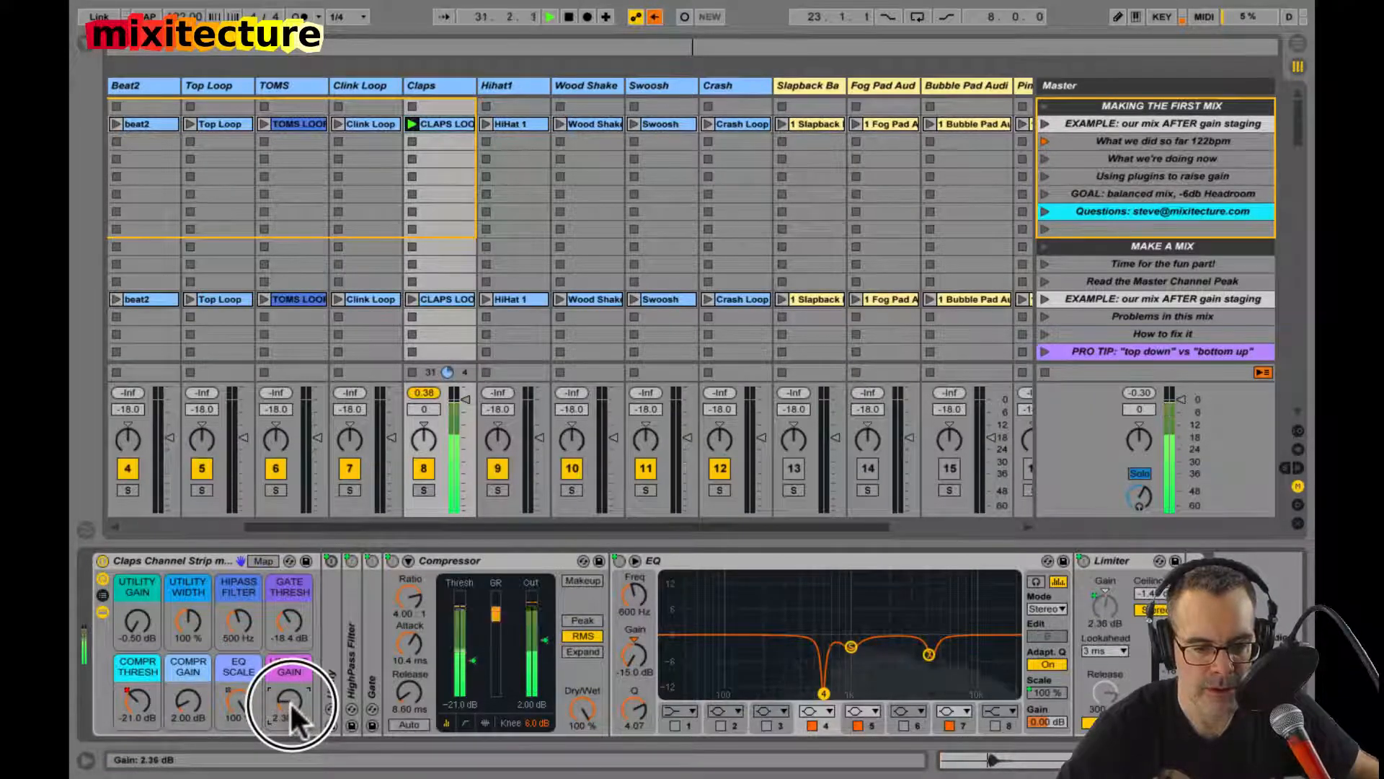
pyautogui.click(428, 393)
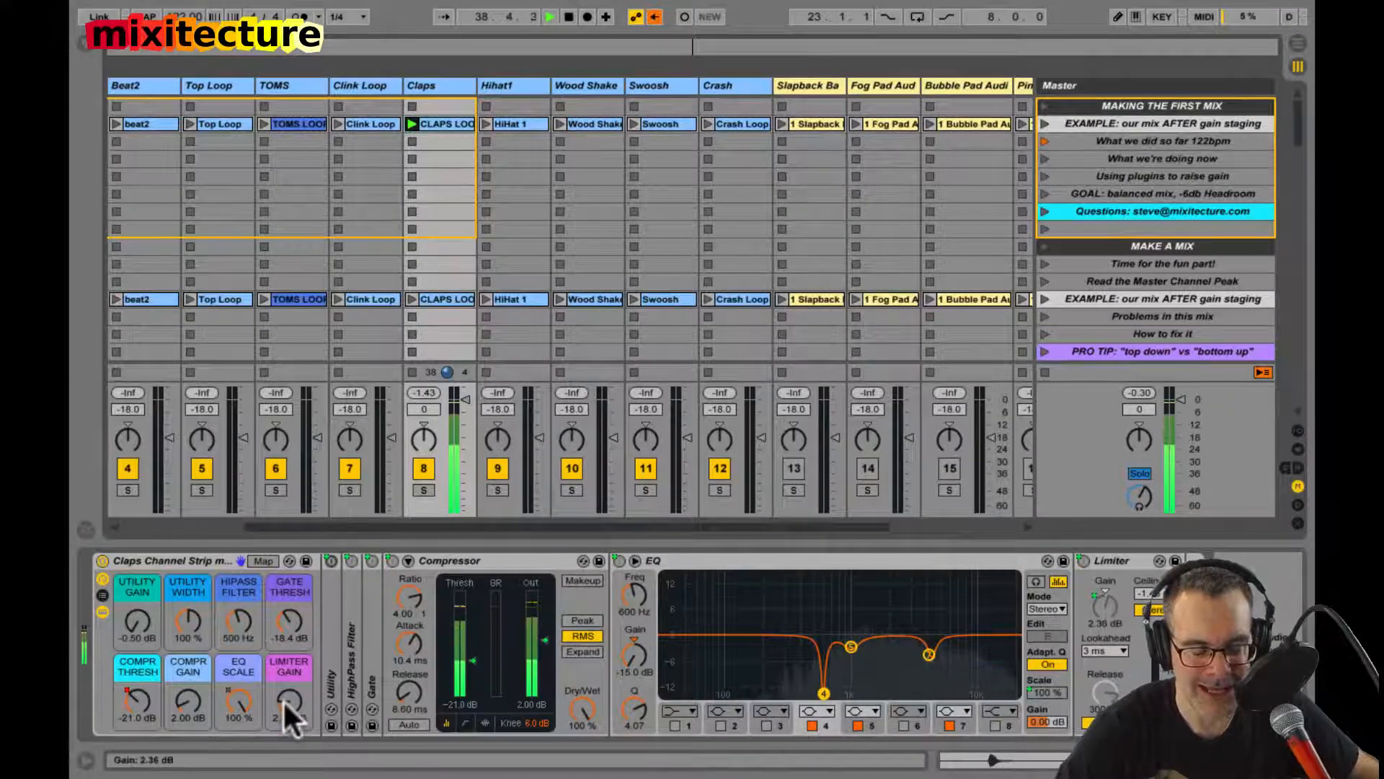
pyautogui.moveTo(282, 698); pyautogui.dragTo(282, 698)
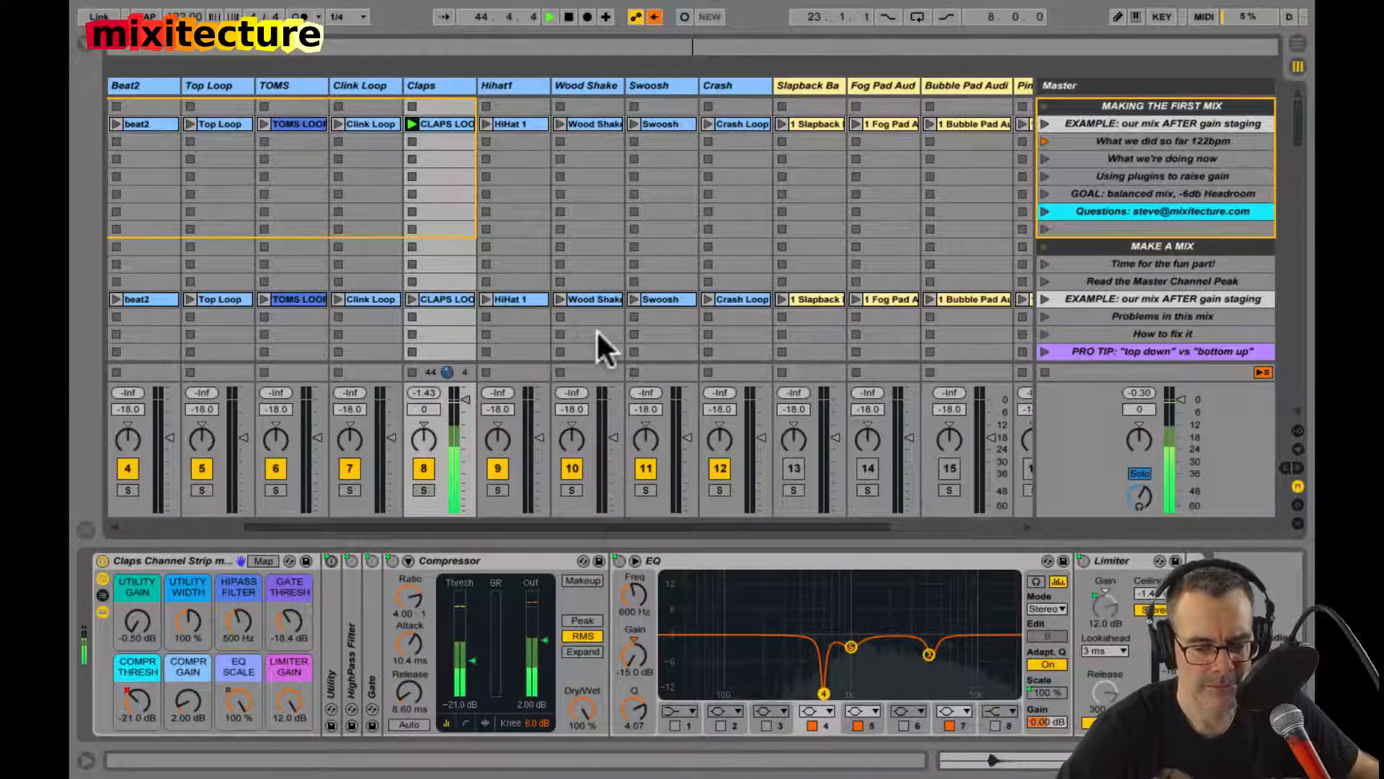
pyautogui.press('space')
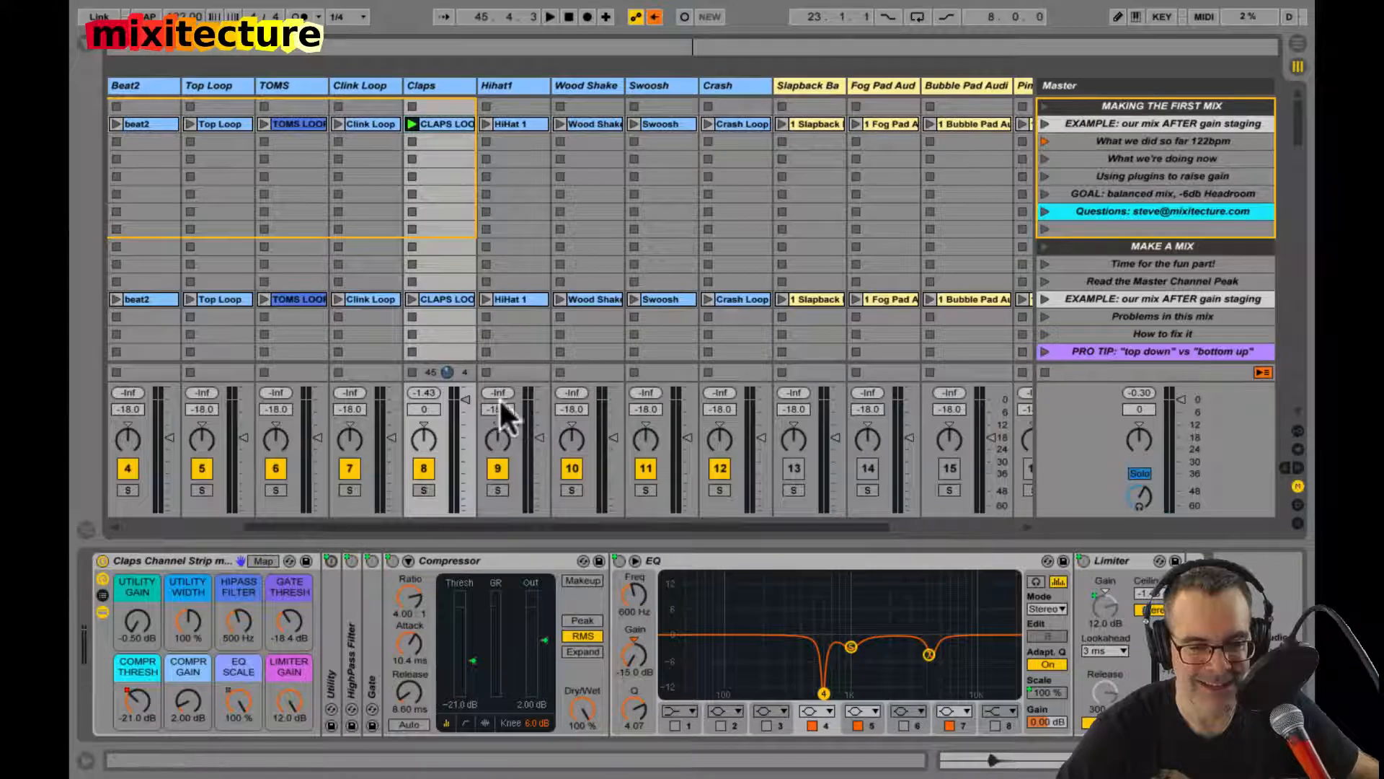
pyautogui.click(434, 393)
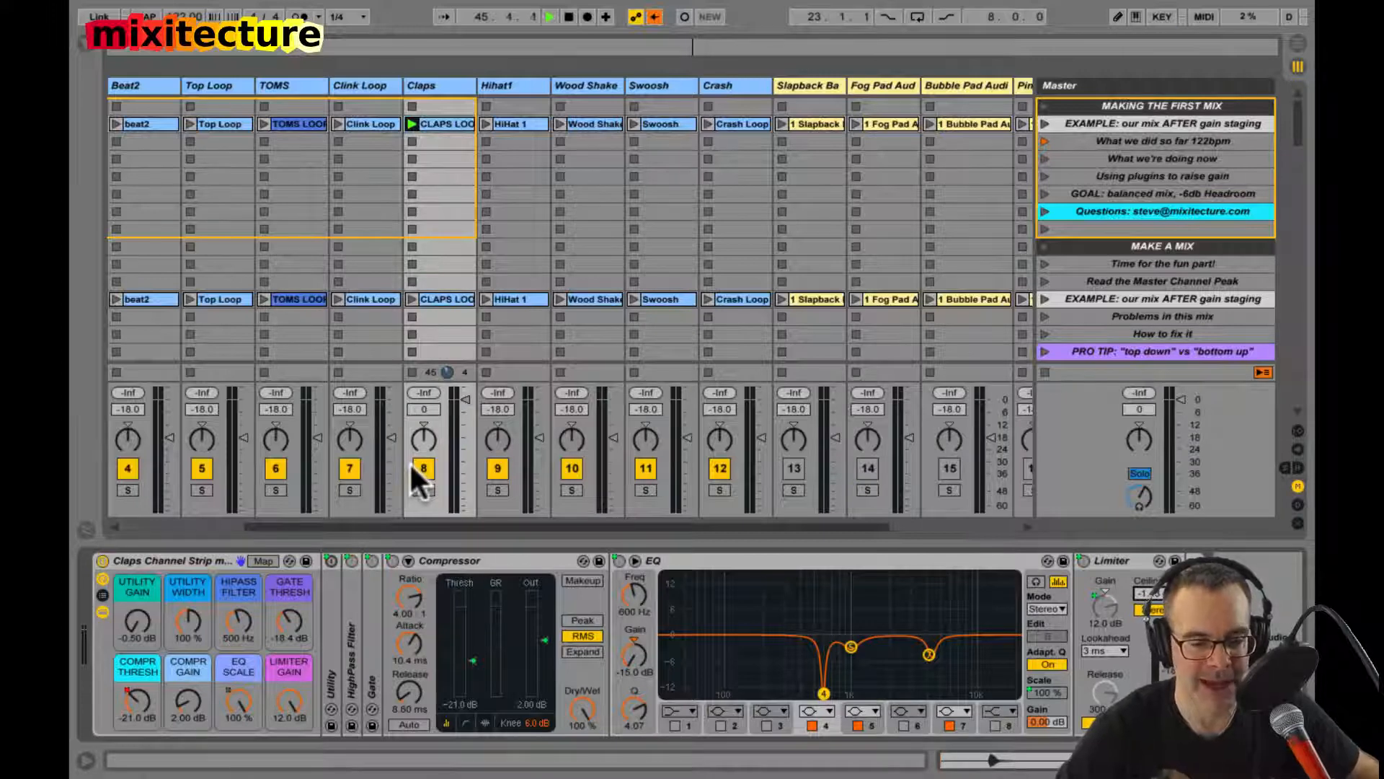
pyautogui.press('space')
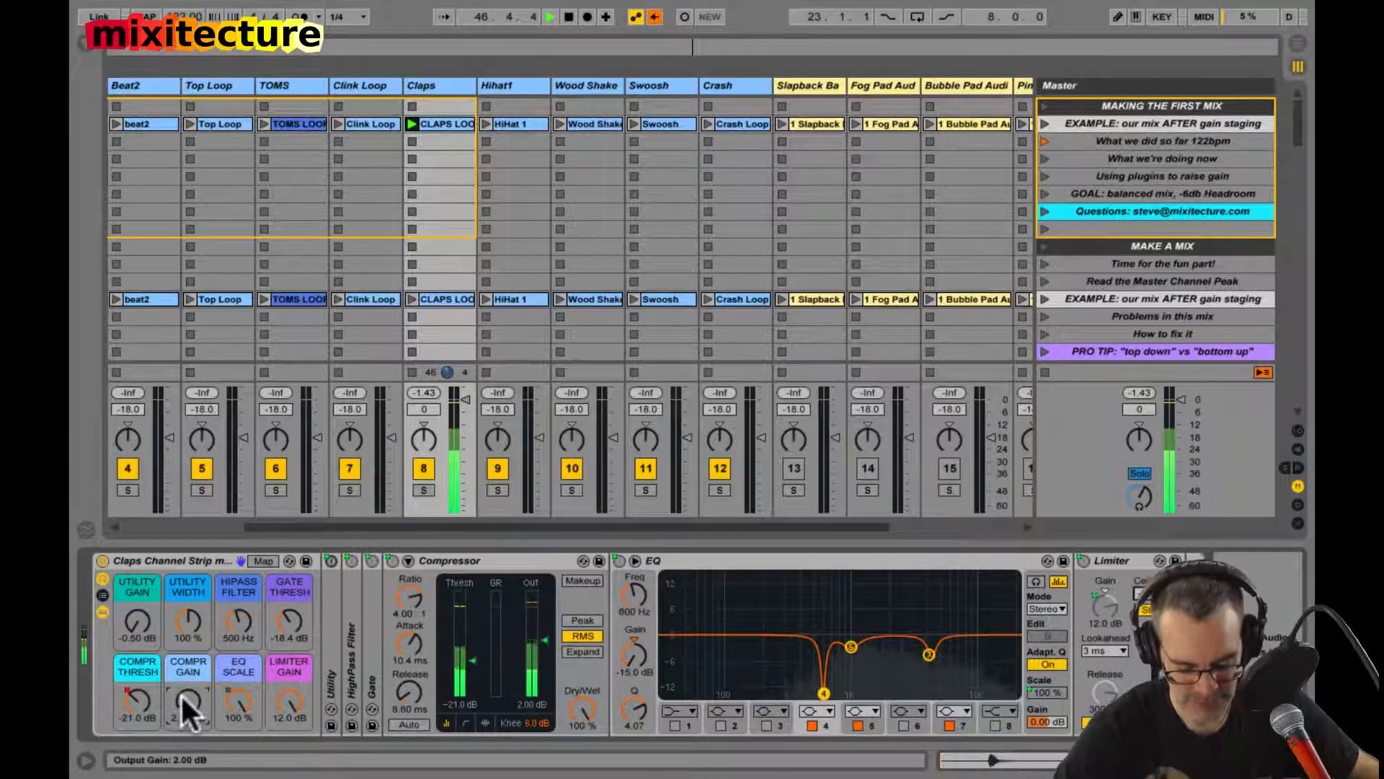
# Step: Set the Claps Compr Gain macro to 0.70 dB and re-enable the overridden automation
pyautogui.moveTo(180, 694); pyautogui.dragTo(180, 657)
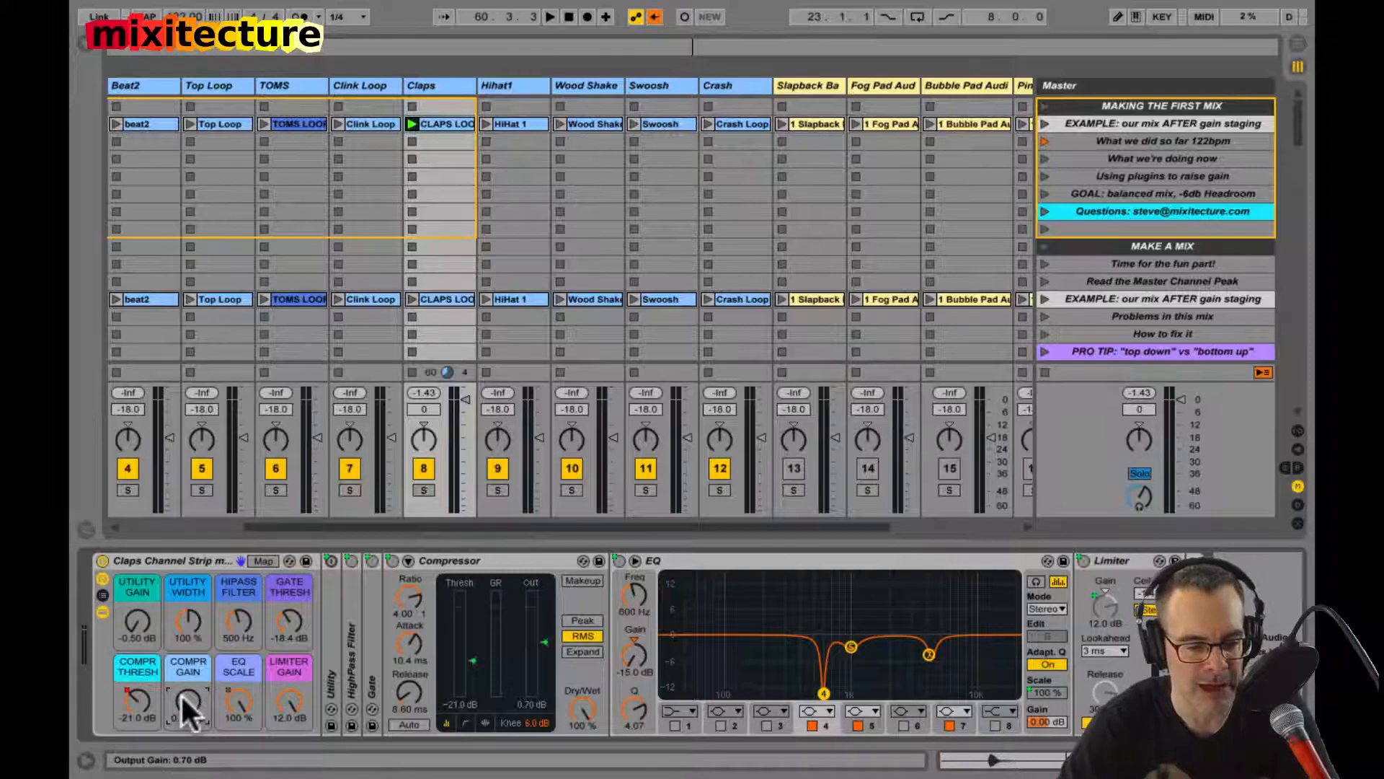
pyautogui.click(181, 711)
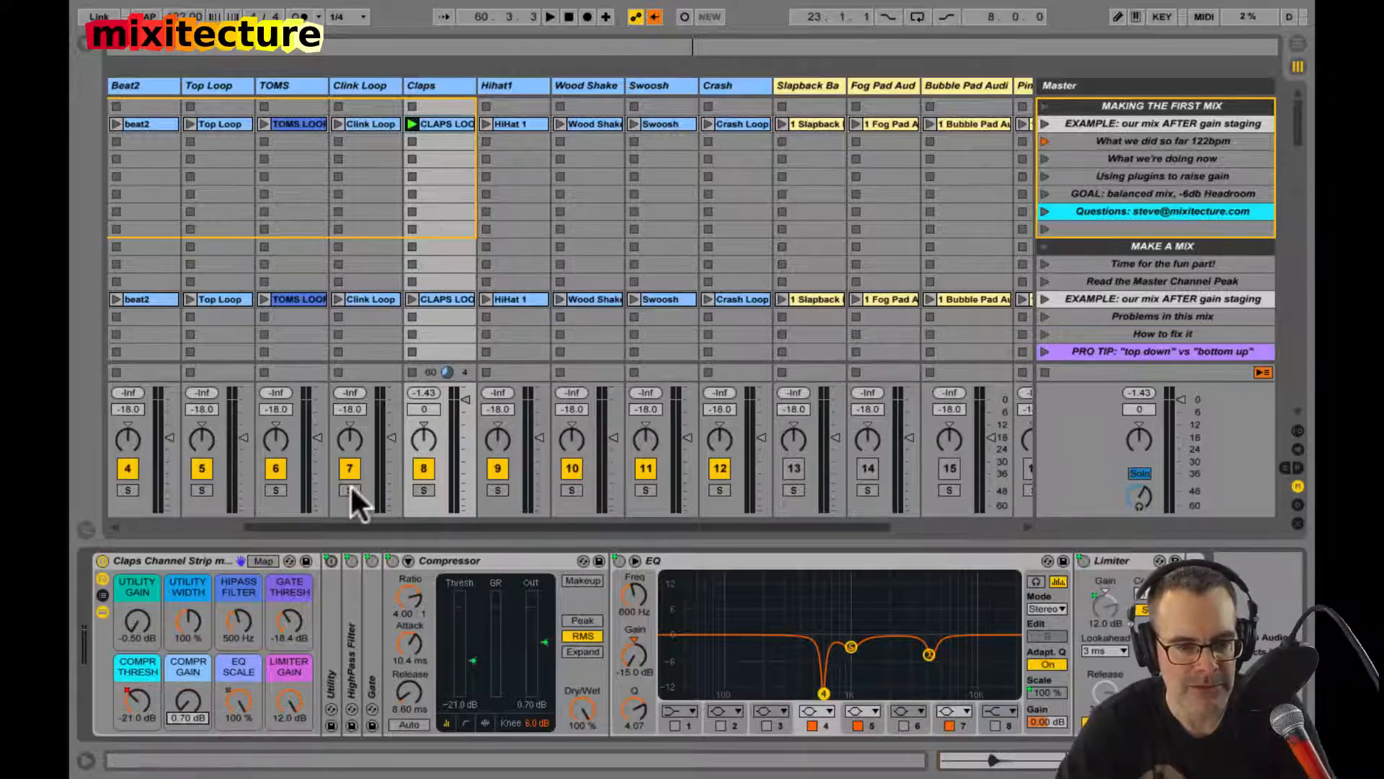
pyautogui.click(655, 16)
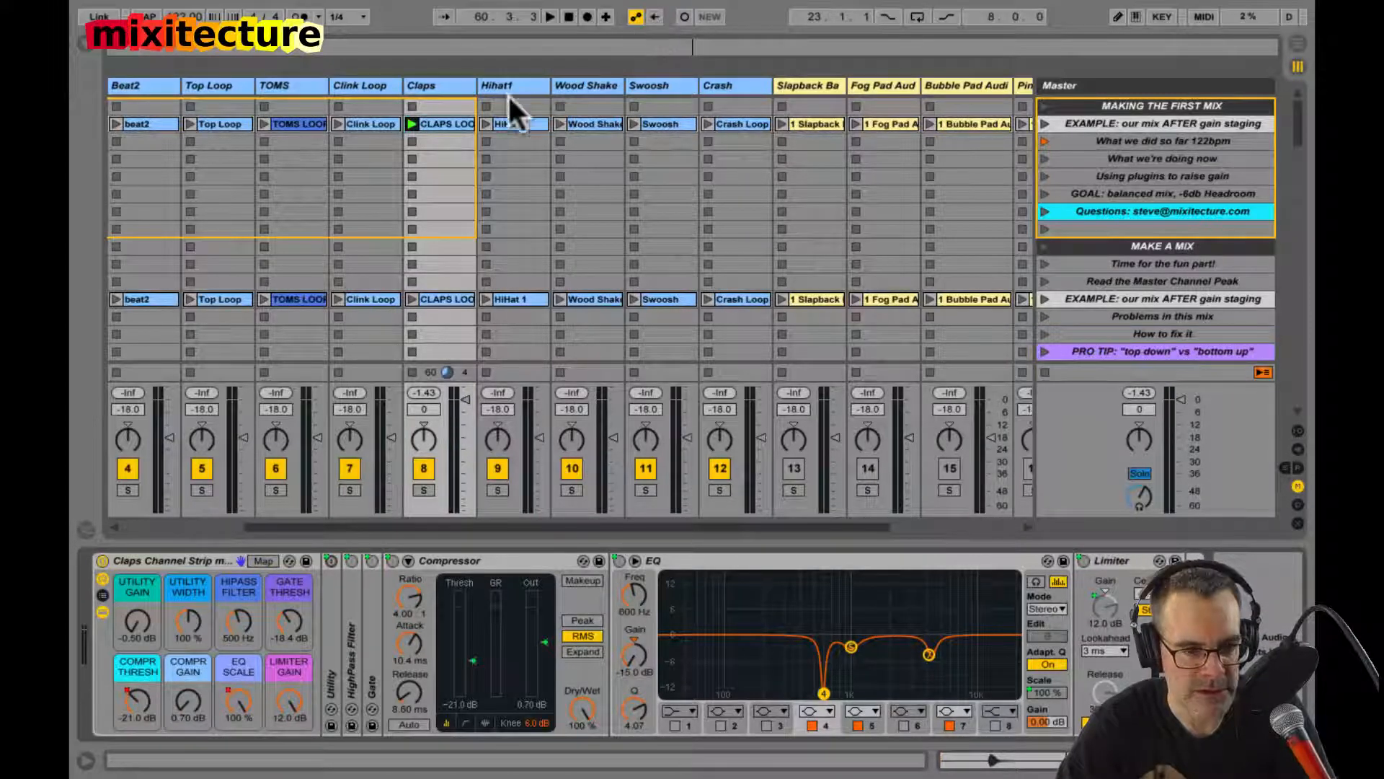
# Step: Relaunch the Claps clip and set the channel strip's Limiter Gain macro to 1 dB
pyautogui.click(412, 124)
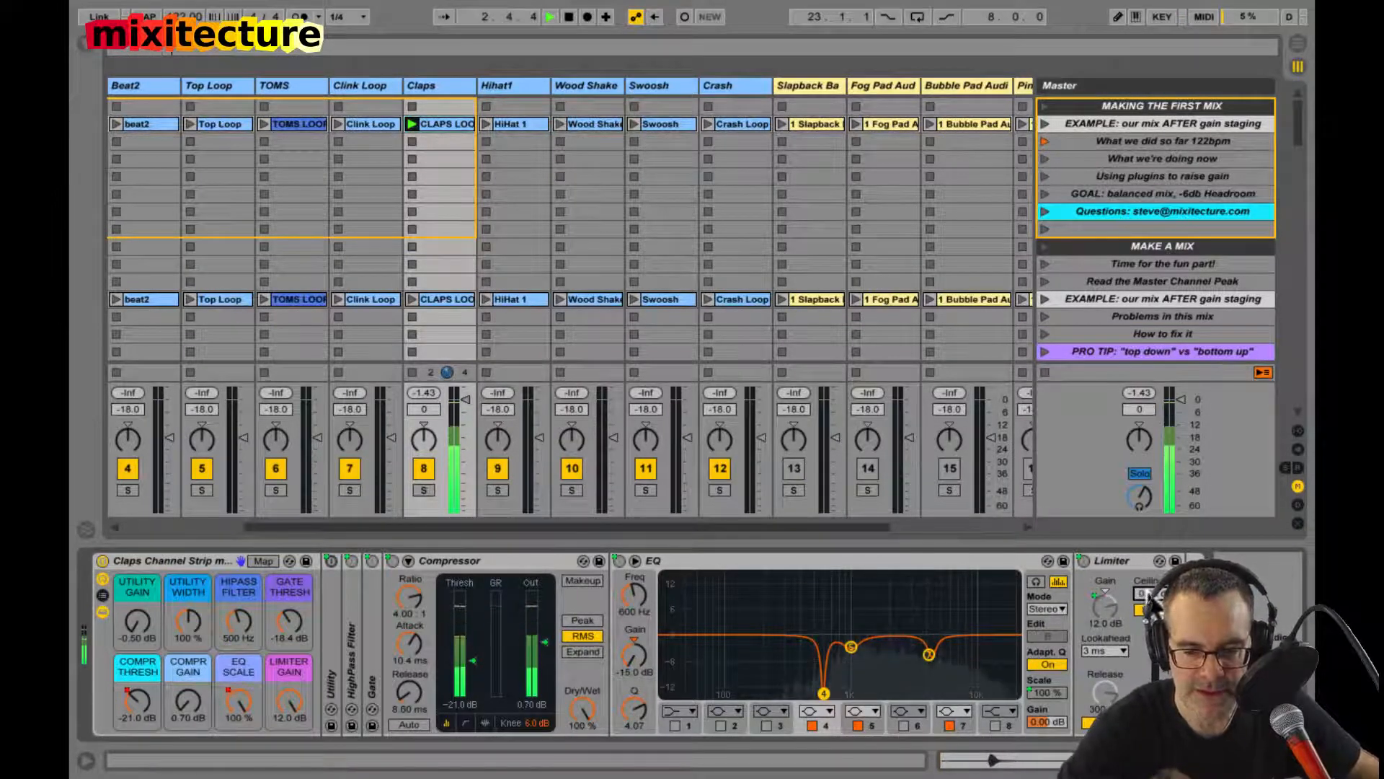
pyautogui.doubleClick(294, 693)
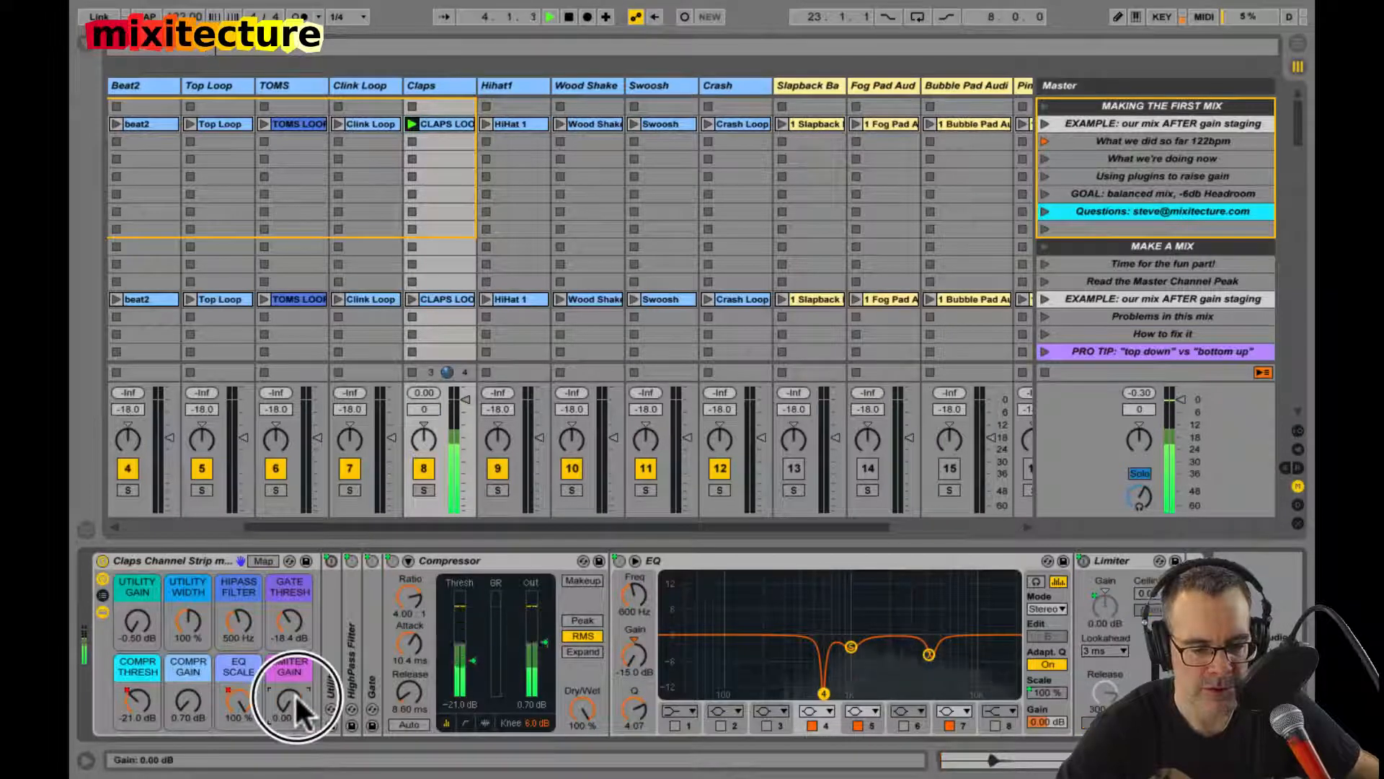
pyautogui.write('1')
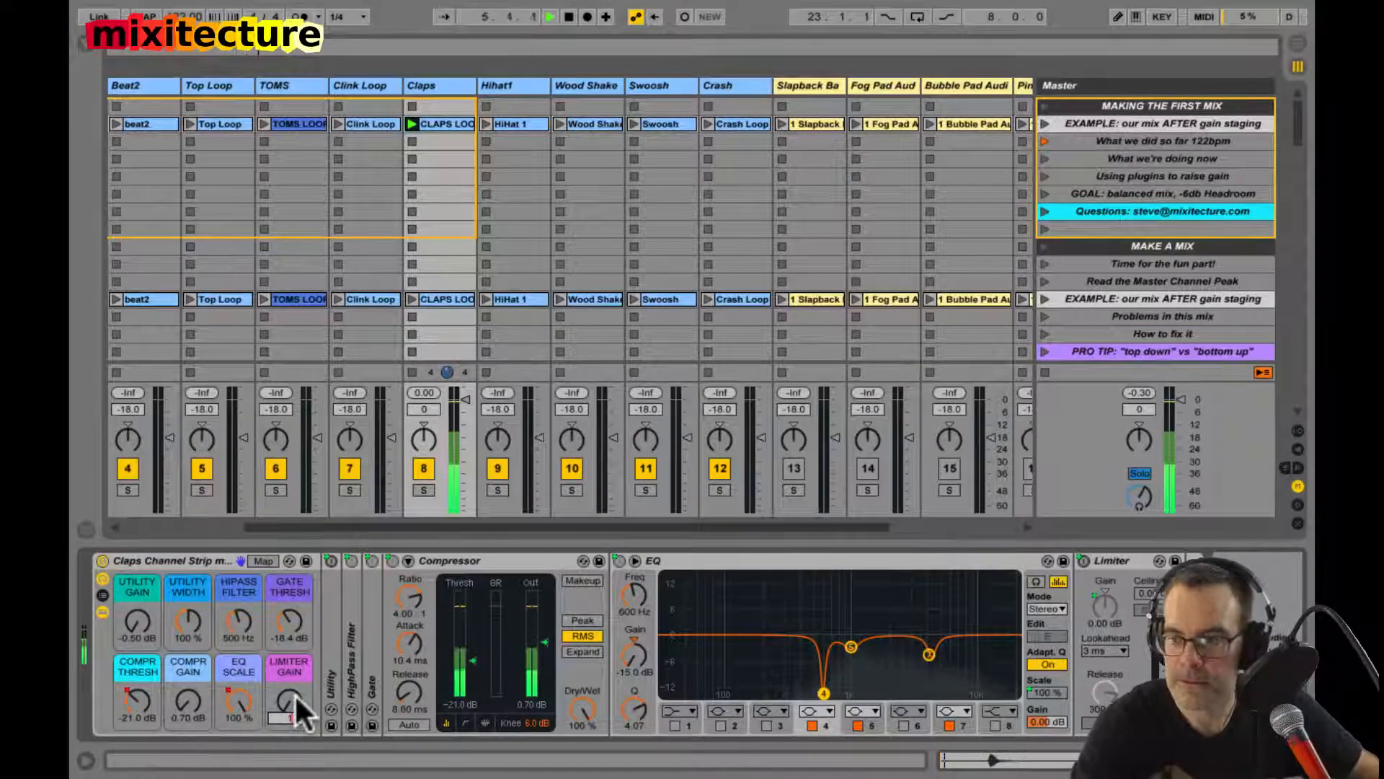
pyautogui.press('Return')
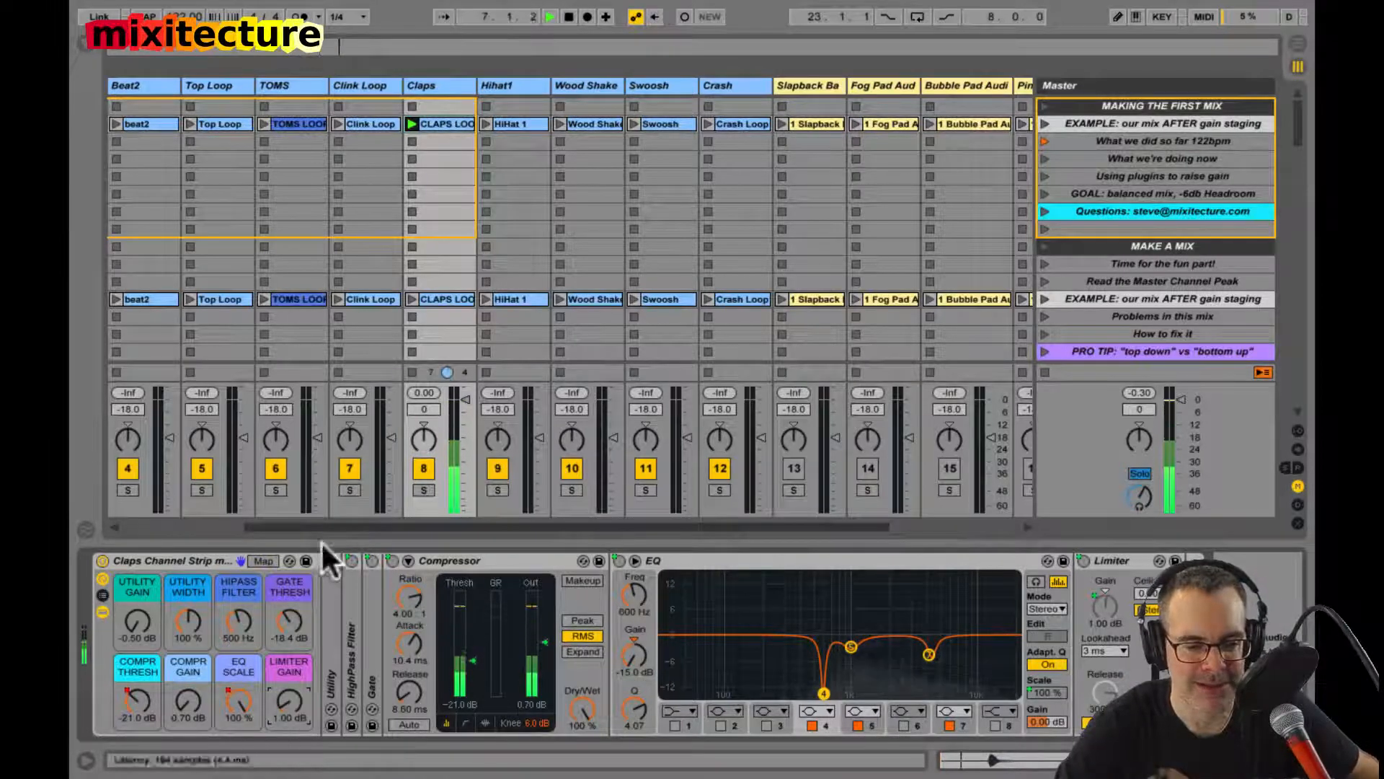
# Step: Stop the Claps clip, reset its clip gain to 0.00 dB, and relaunch it with the track's devices shown
pyautogui.click(411, 372)
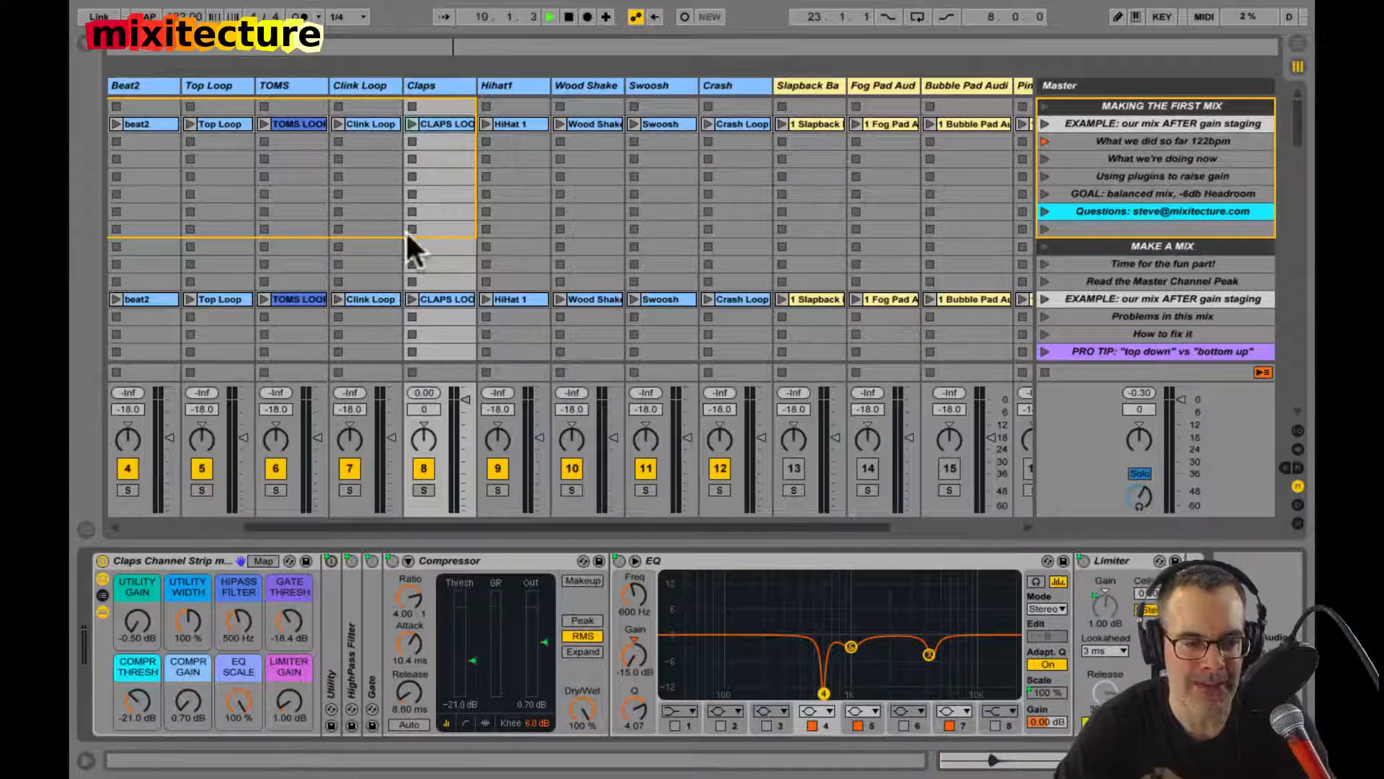
pyautogui.click(435, 123)
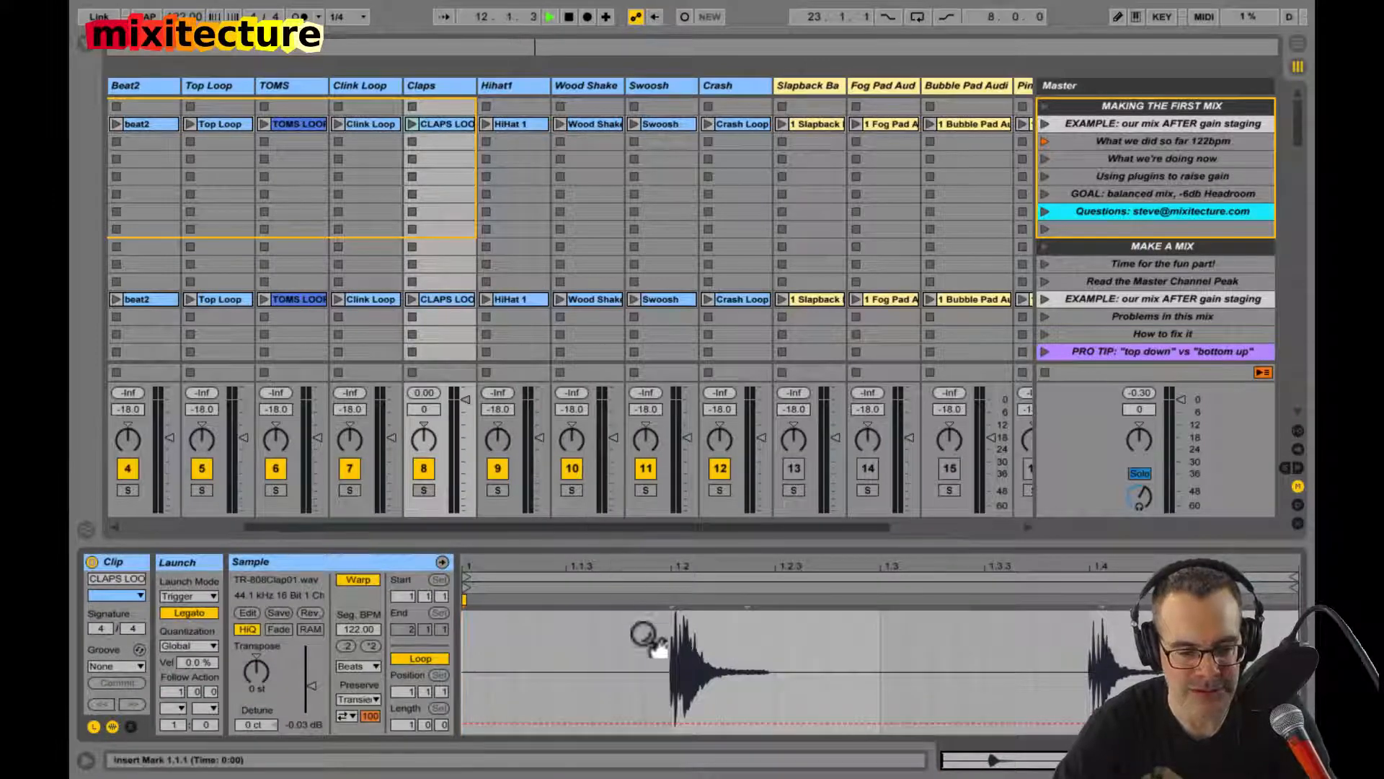
pyautogui.click(300, 720)
pyautogui.press('space')
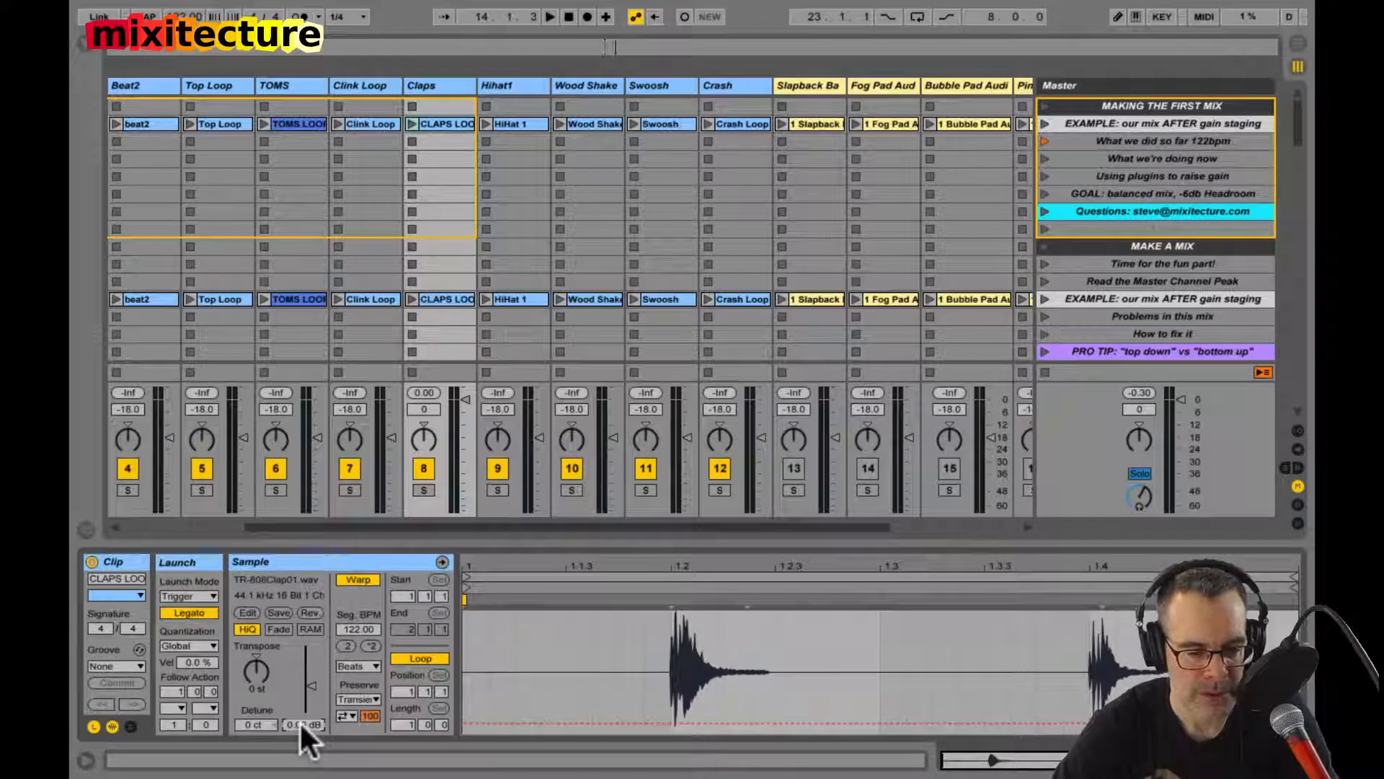
pyautogui.click(411, 124)
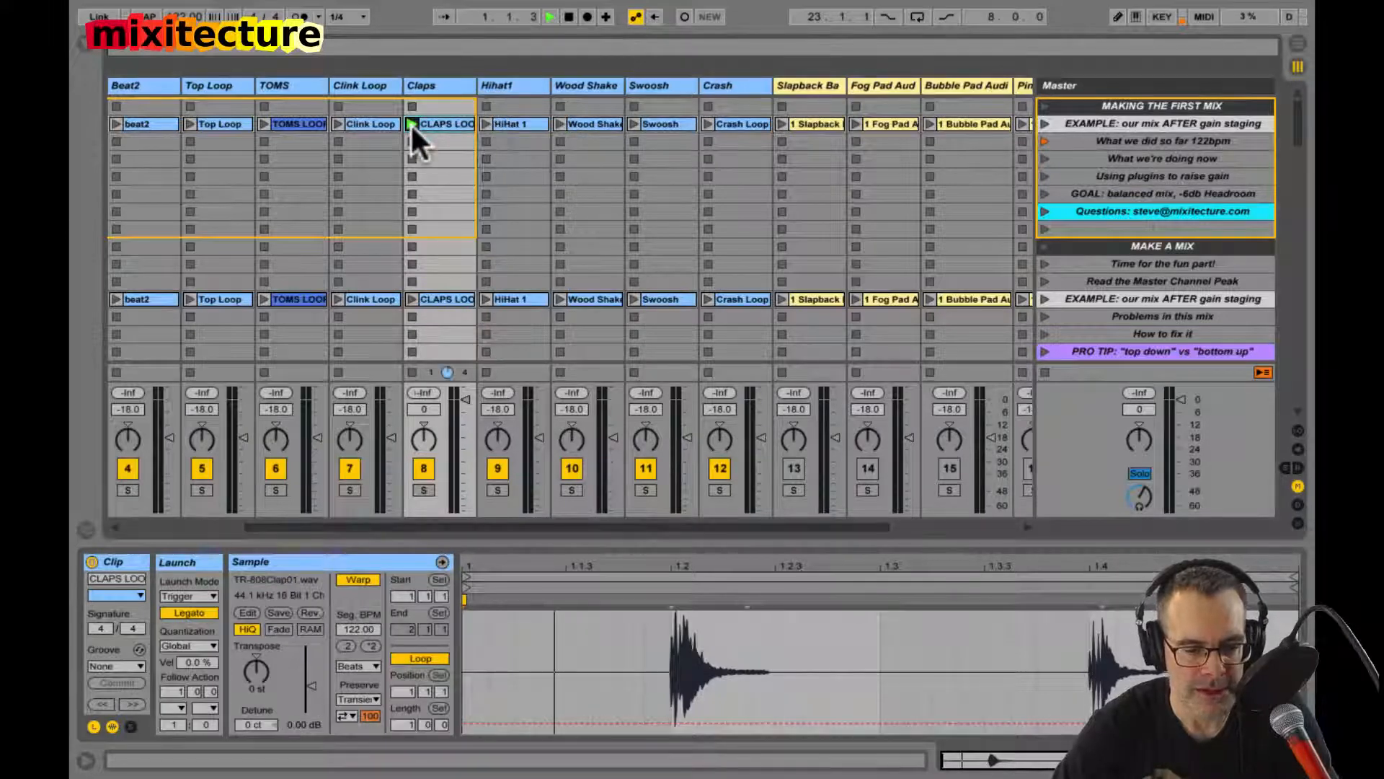
pyautogui.hotkey('shift', 'Tab')
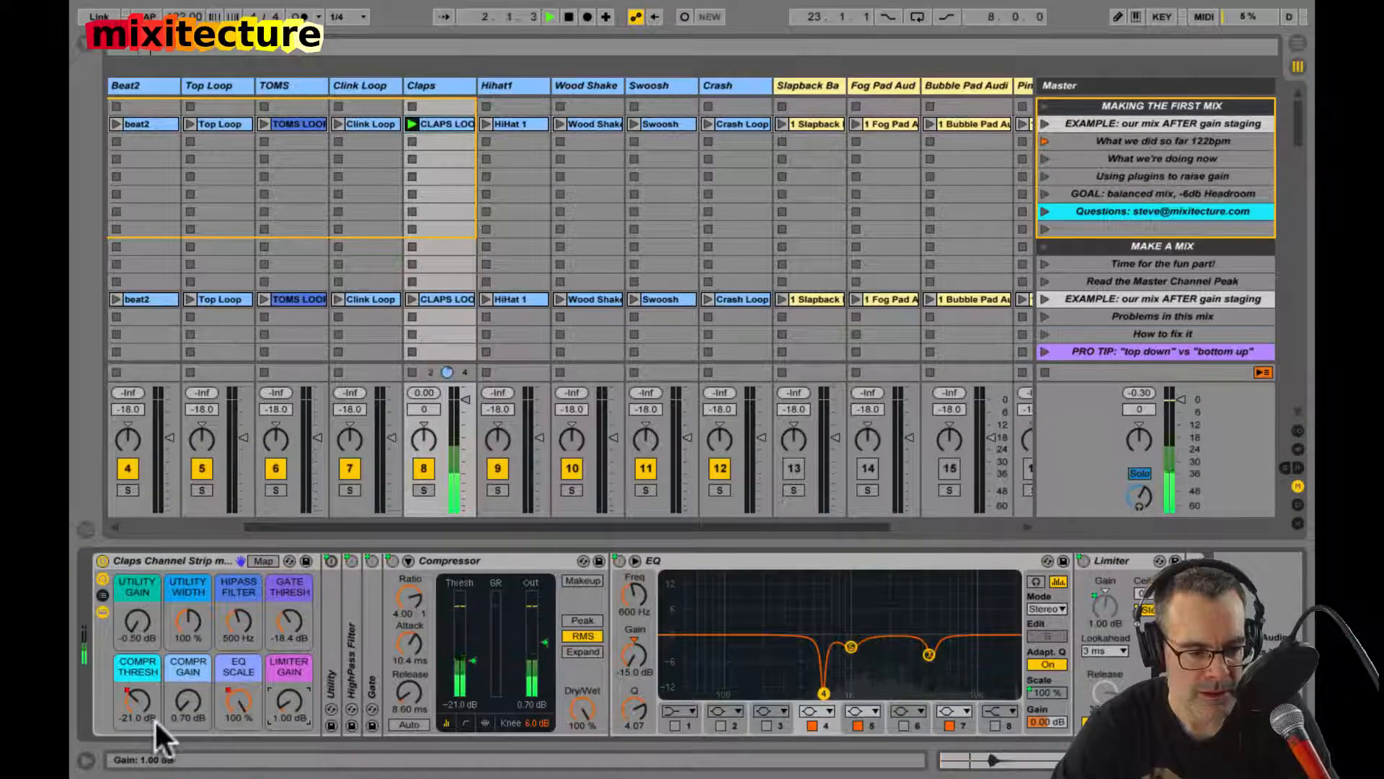
# Step: Bypass and fold the Claps channel strip, try the track volume at -11.7 dB, and switch the unfolded strip back on
pyautogui.click(103, 560)
pyautogui.doubleClick(121, 561)
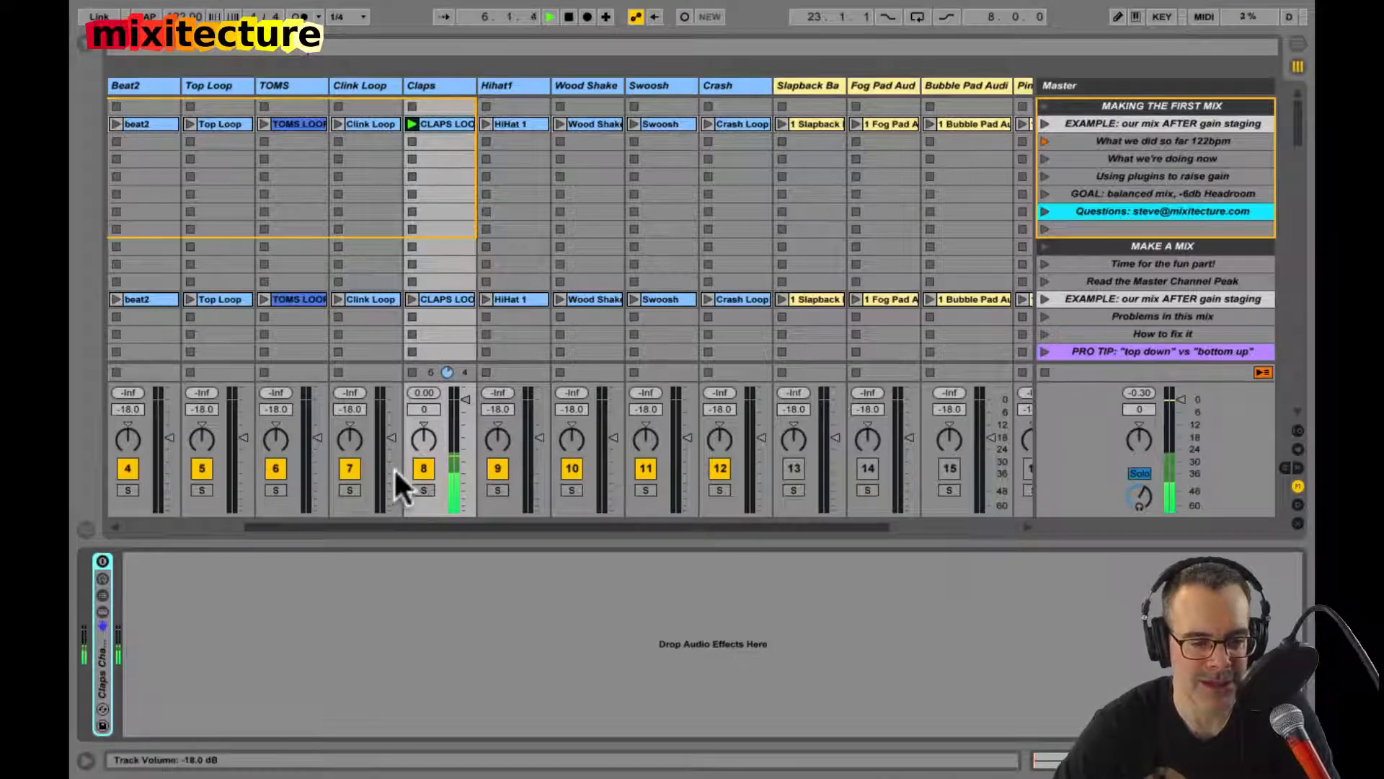
pyautogui.click(460, 415)
pyautogui.moveTo(458, 412); pyautogui.dragTo(460, 403)
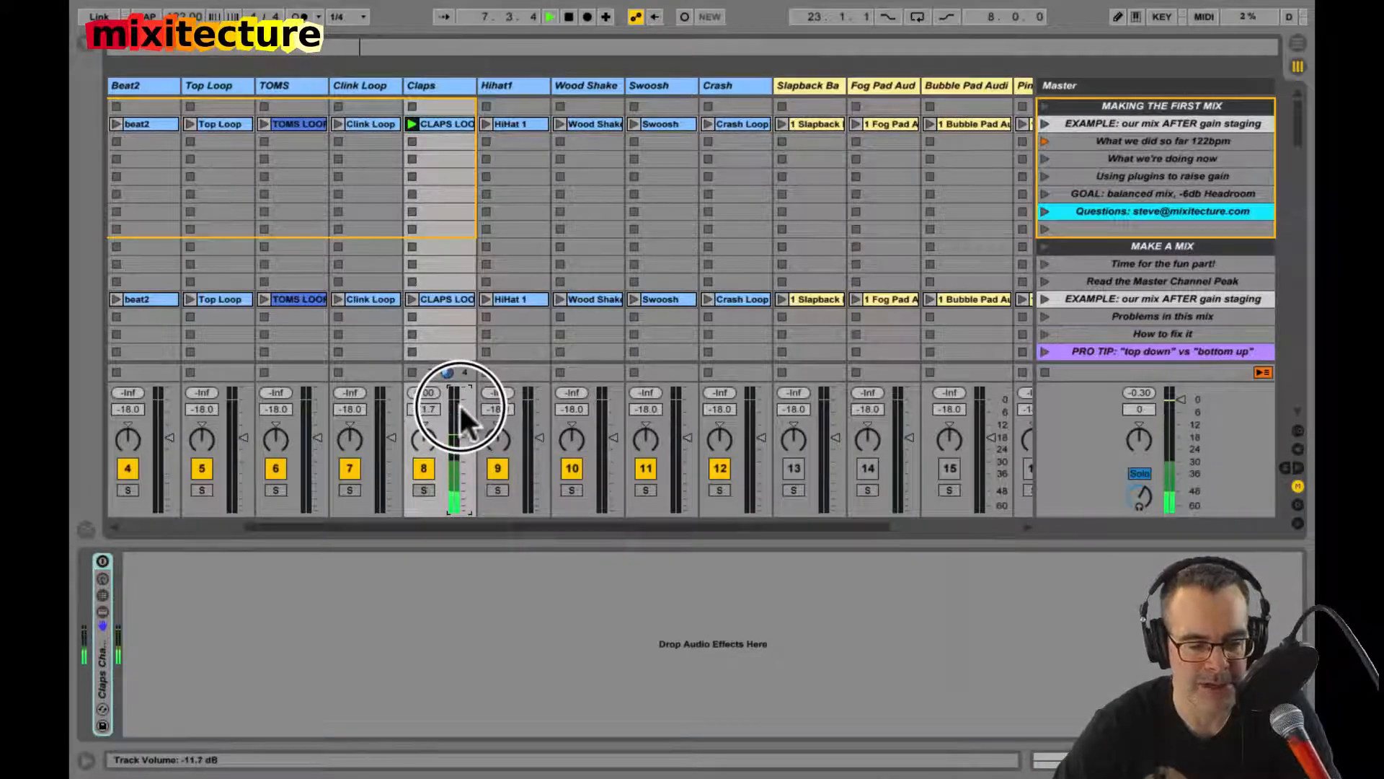
pyautogui.click(102, 559)
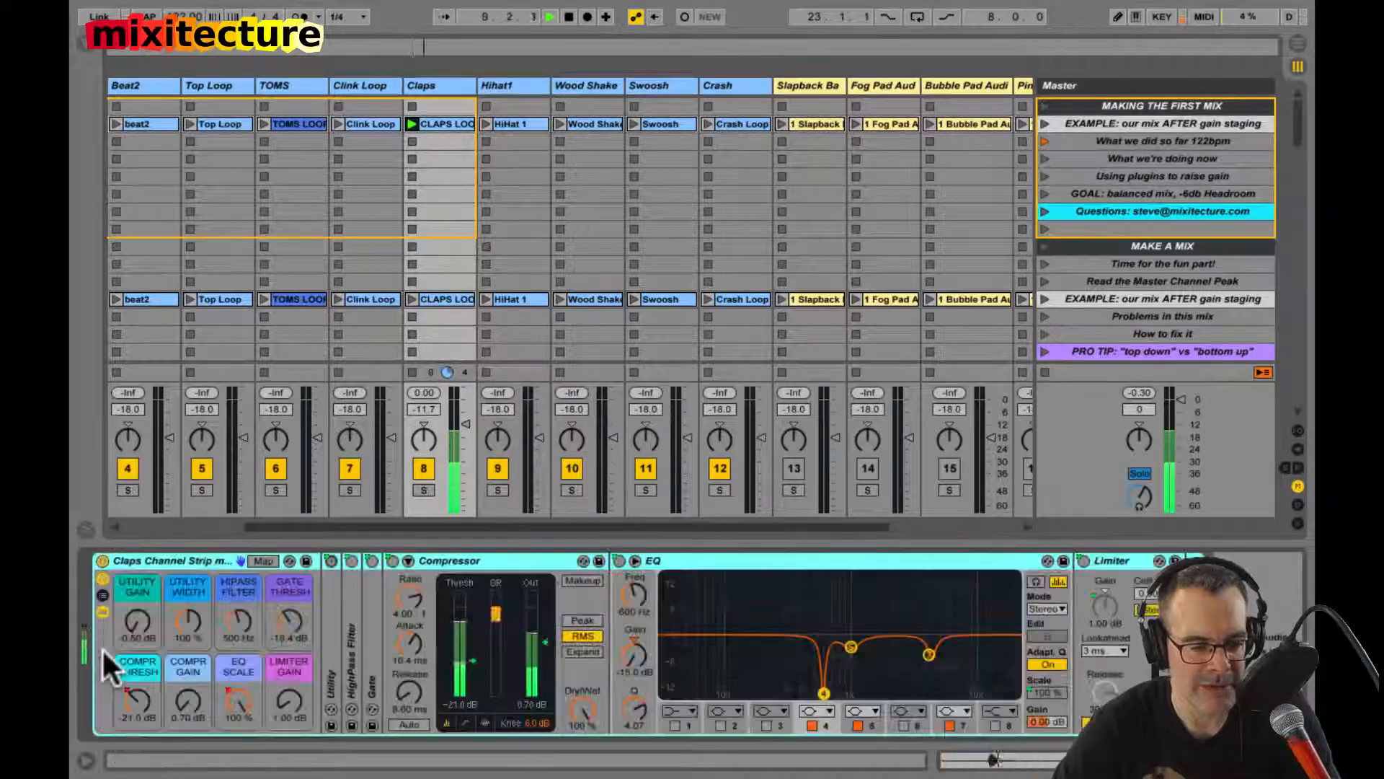
pyautogui.doubleClick(102, 647)
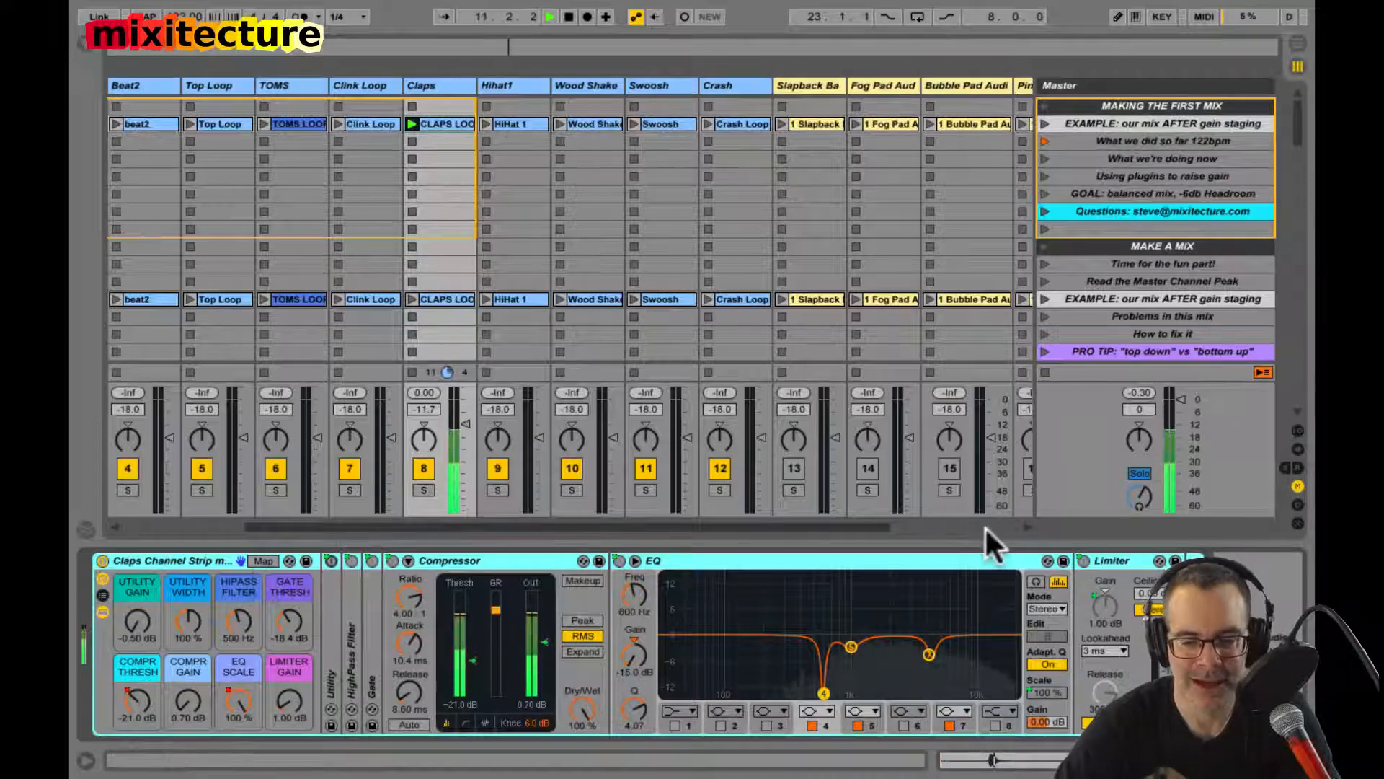
# Step: Set the Claps Compr Gain macro to 3.26 dB and the track volume to -7.5 dB, then stop playback and all clips
pyautogui.click(1110, 561)
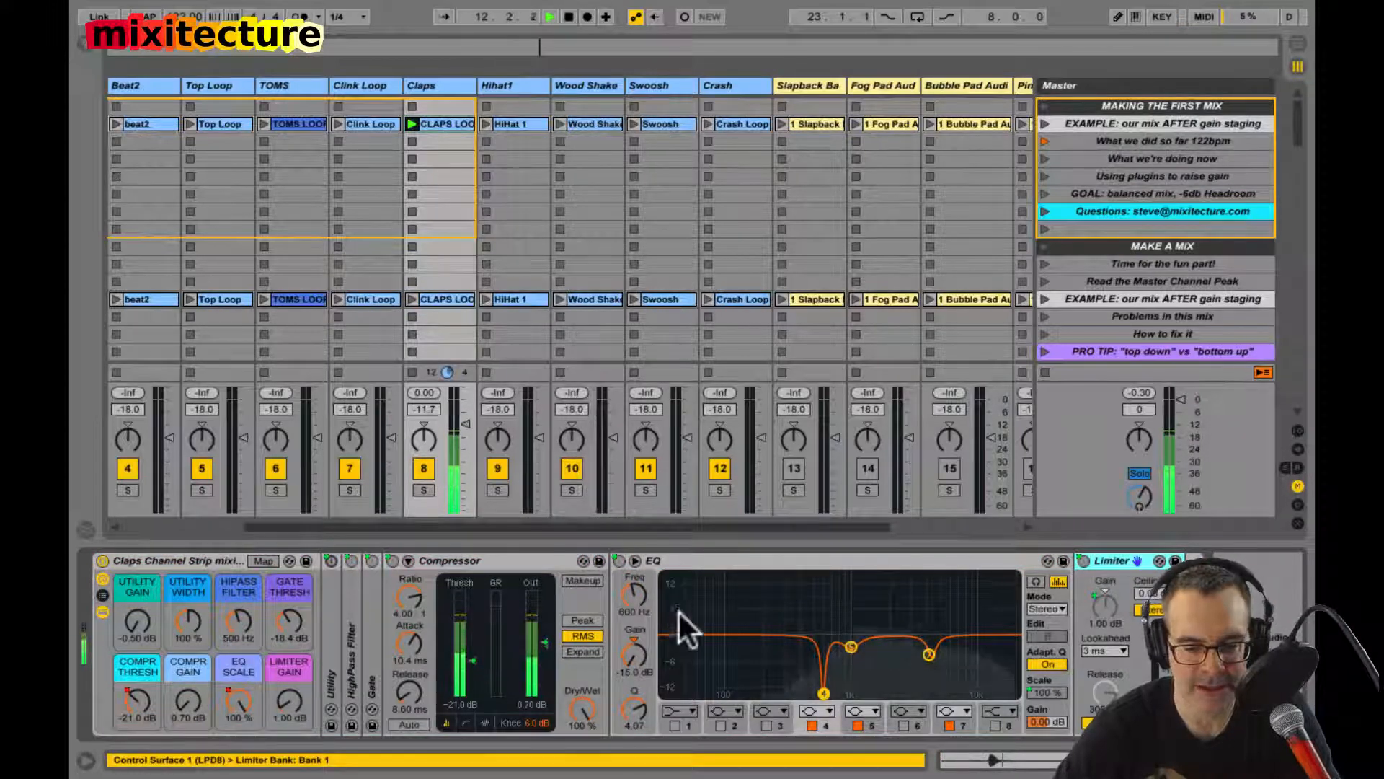
pyautogui.moveTo(179, 699); pyautogui.dragTo(178, 678)
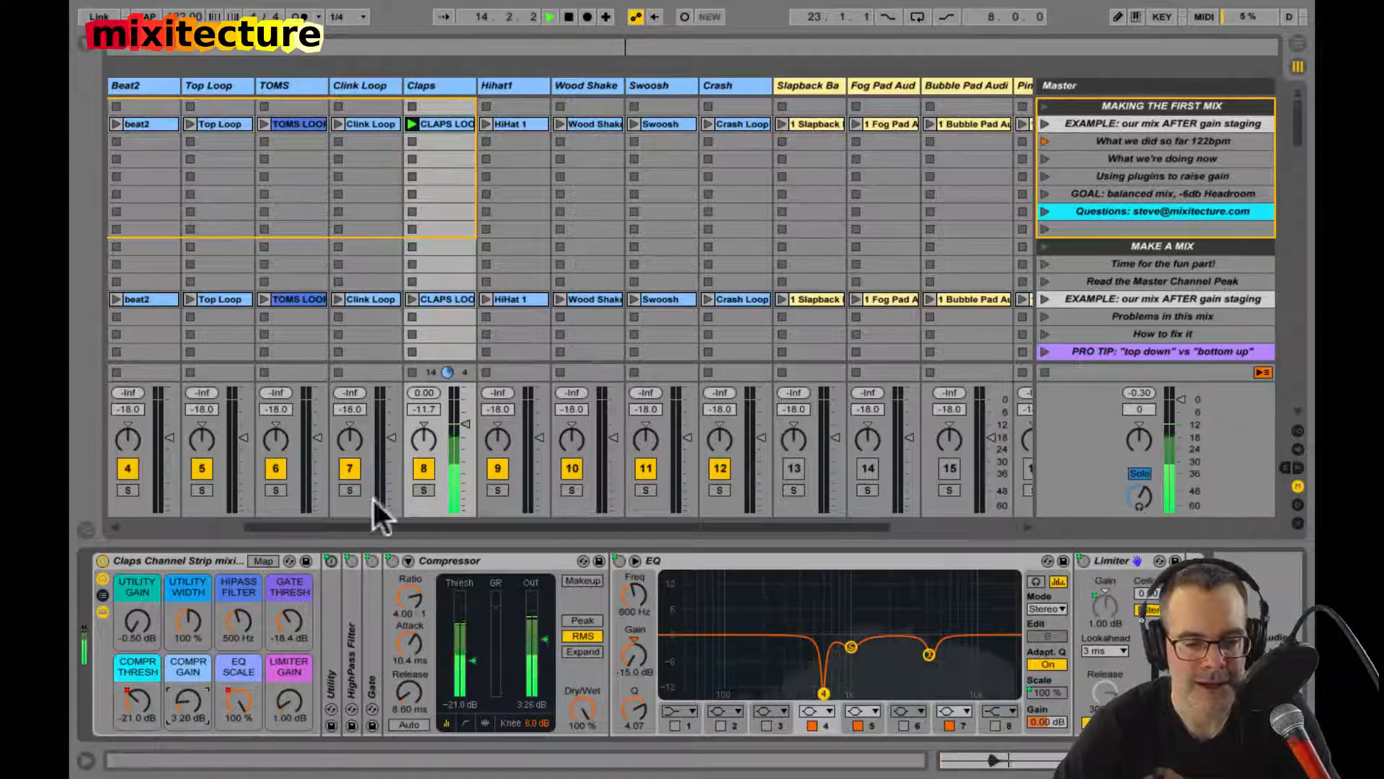
pyautogui.moveTo(465, 418); pyautogui.dragTo(464, 410)
pyautogui.press('space')
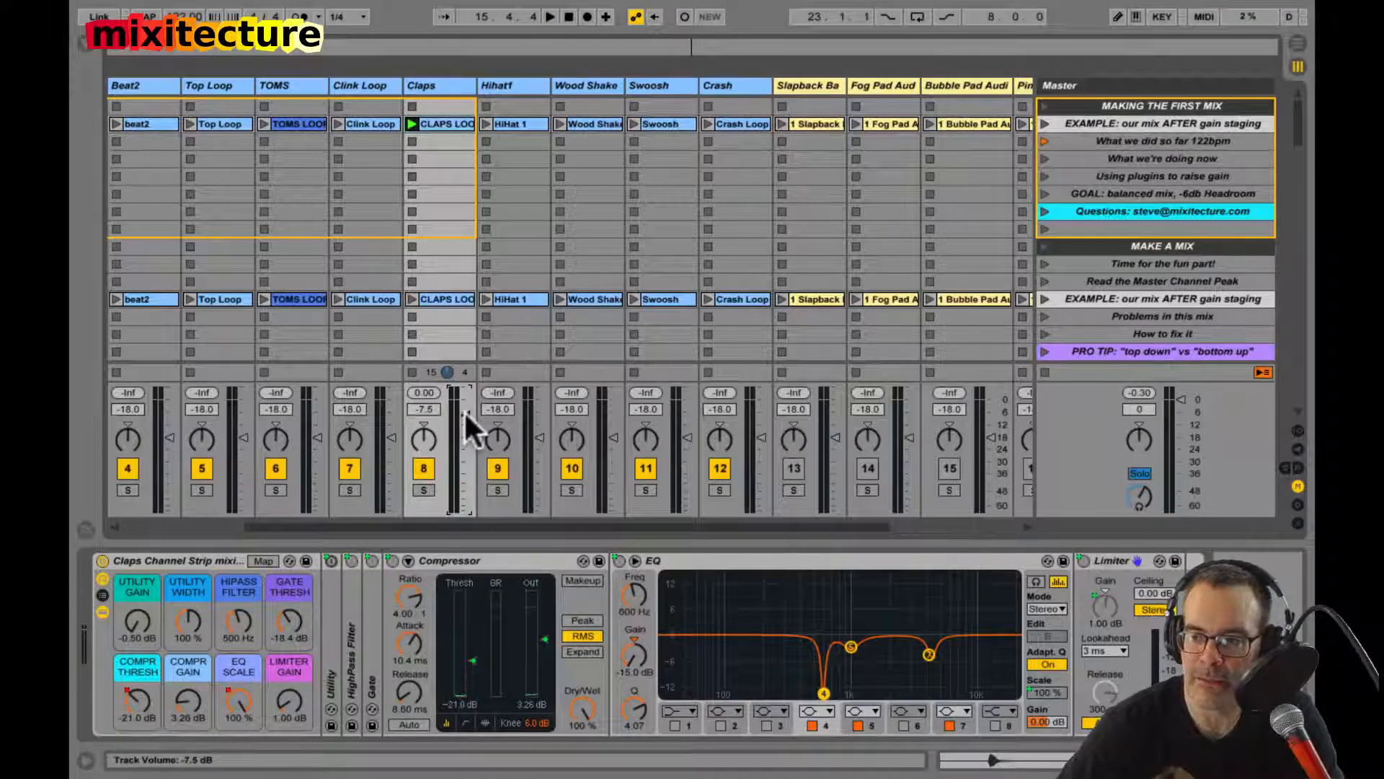
pyautogui.click(1044, 372)
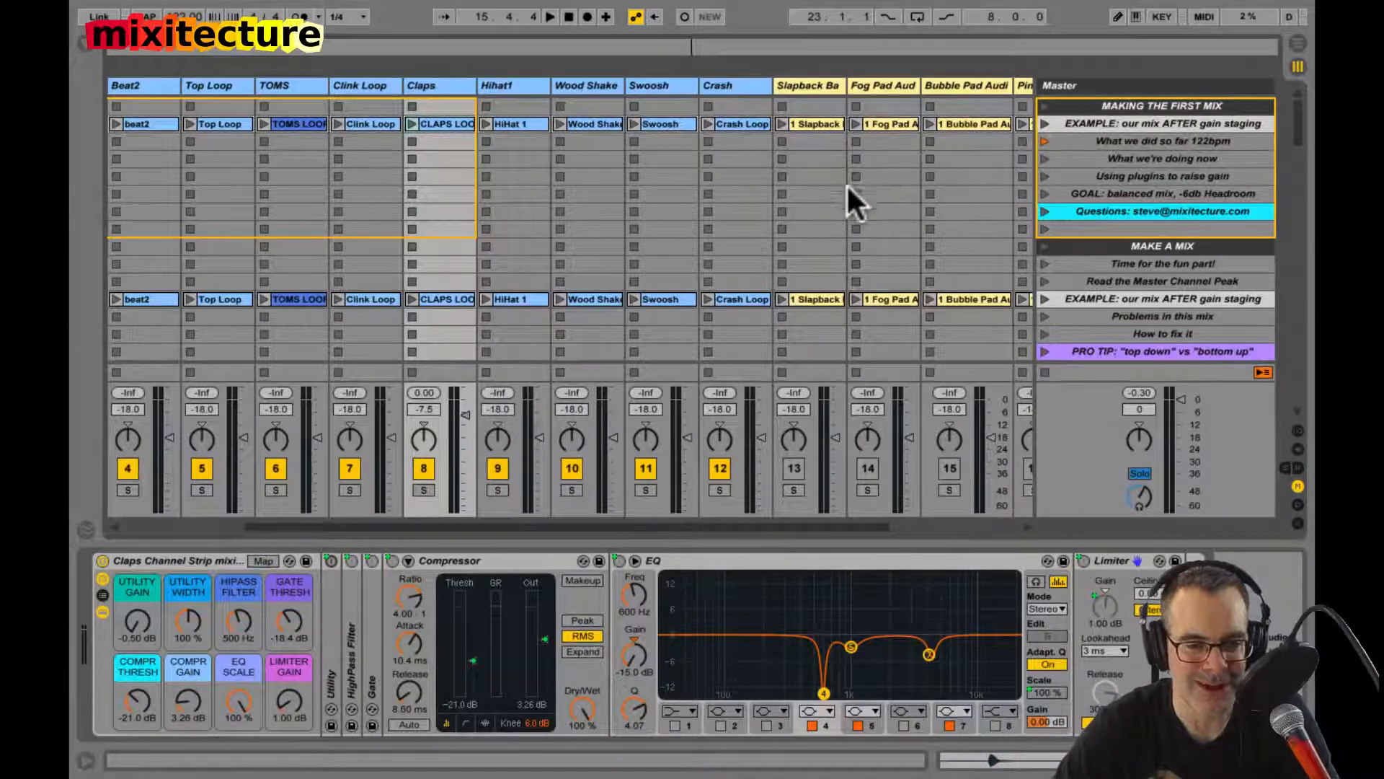
# Step: Show the Slapback Bass track's devices and bypass its channel strip rack
pyautogui.hscroll(2, 810, 204)
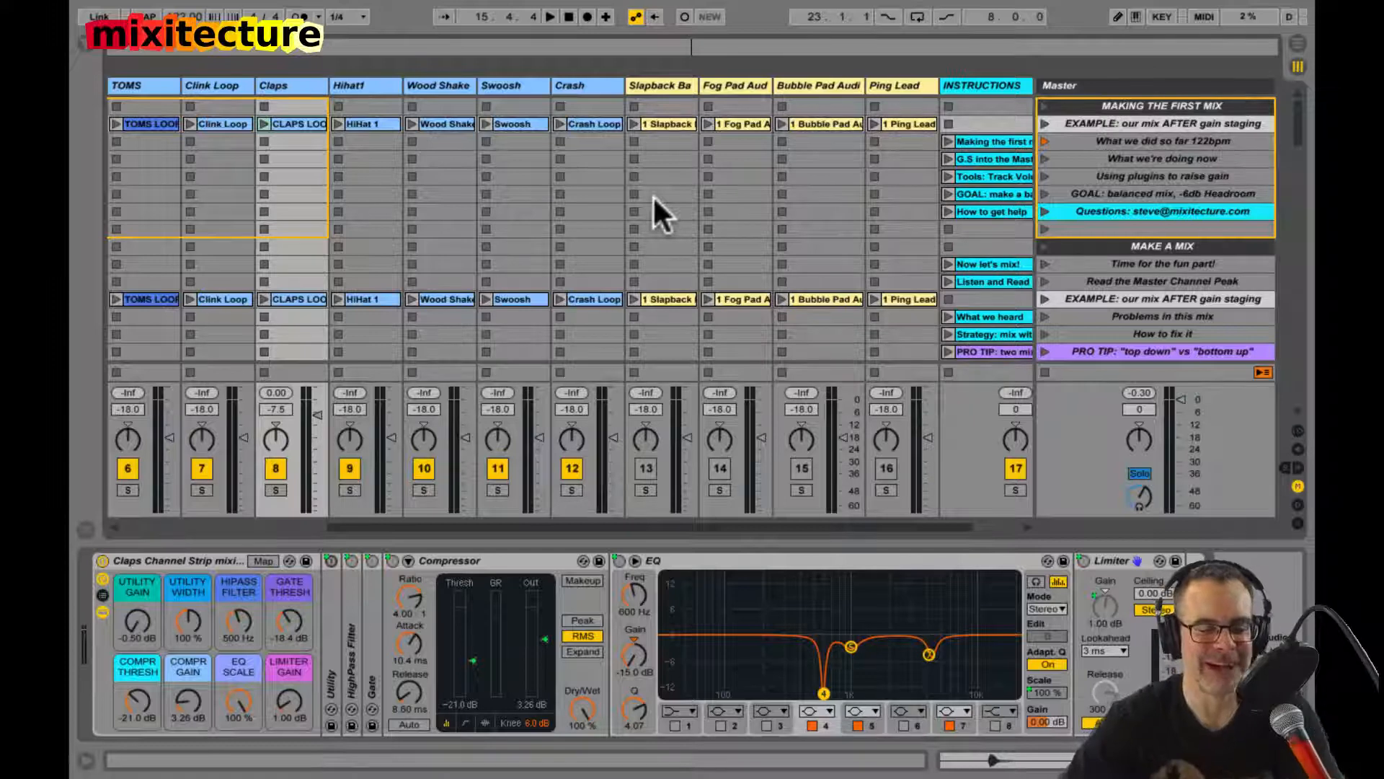
pyautogui.click(664, 126)
pyautogui.click(664, 125)
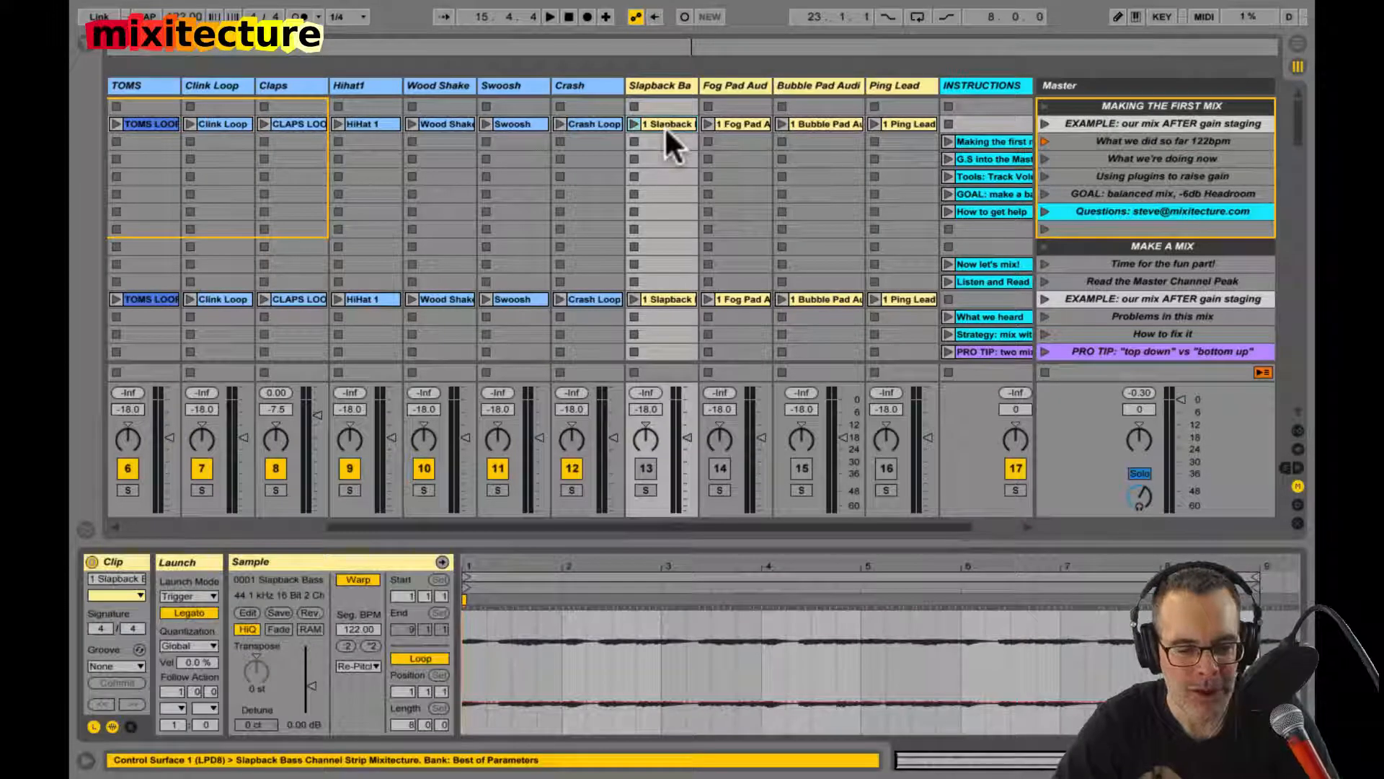
pyautogui.hotkey('shift', 'Tab')
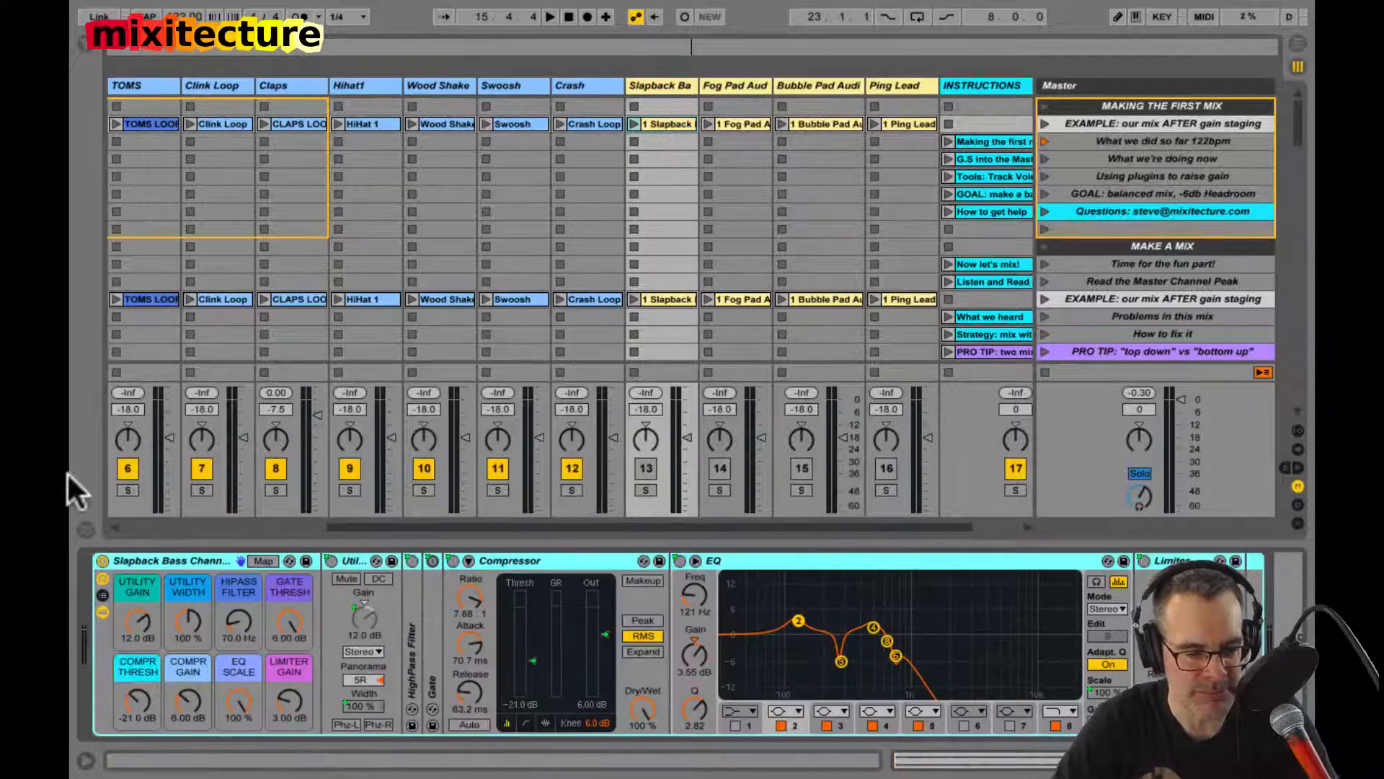
pyautogui.click(101, 560)
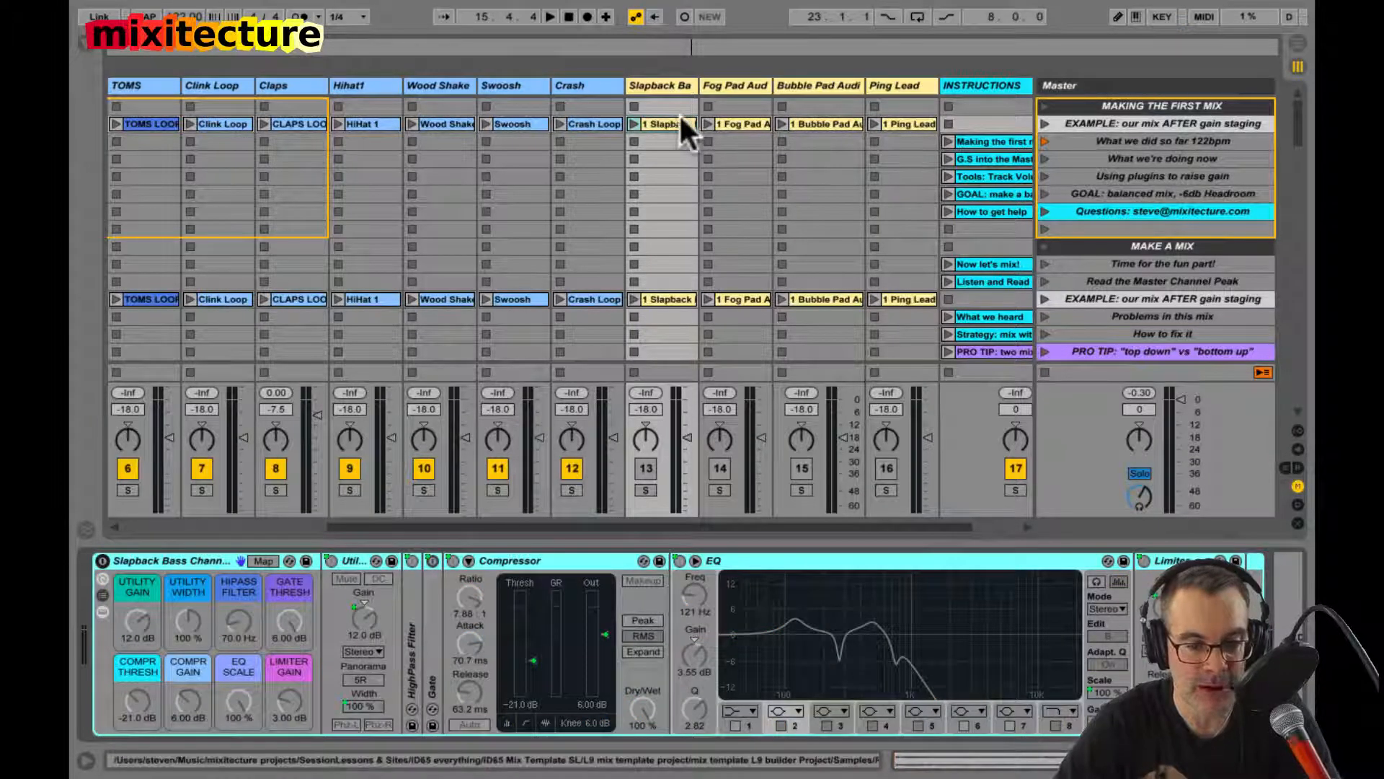
# Step: Activate the Slapback Bass track, set its volume to 0 dB, and launch its first clip
pyautogui.click(638, 469)
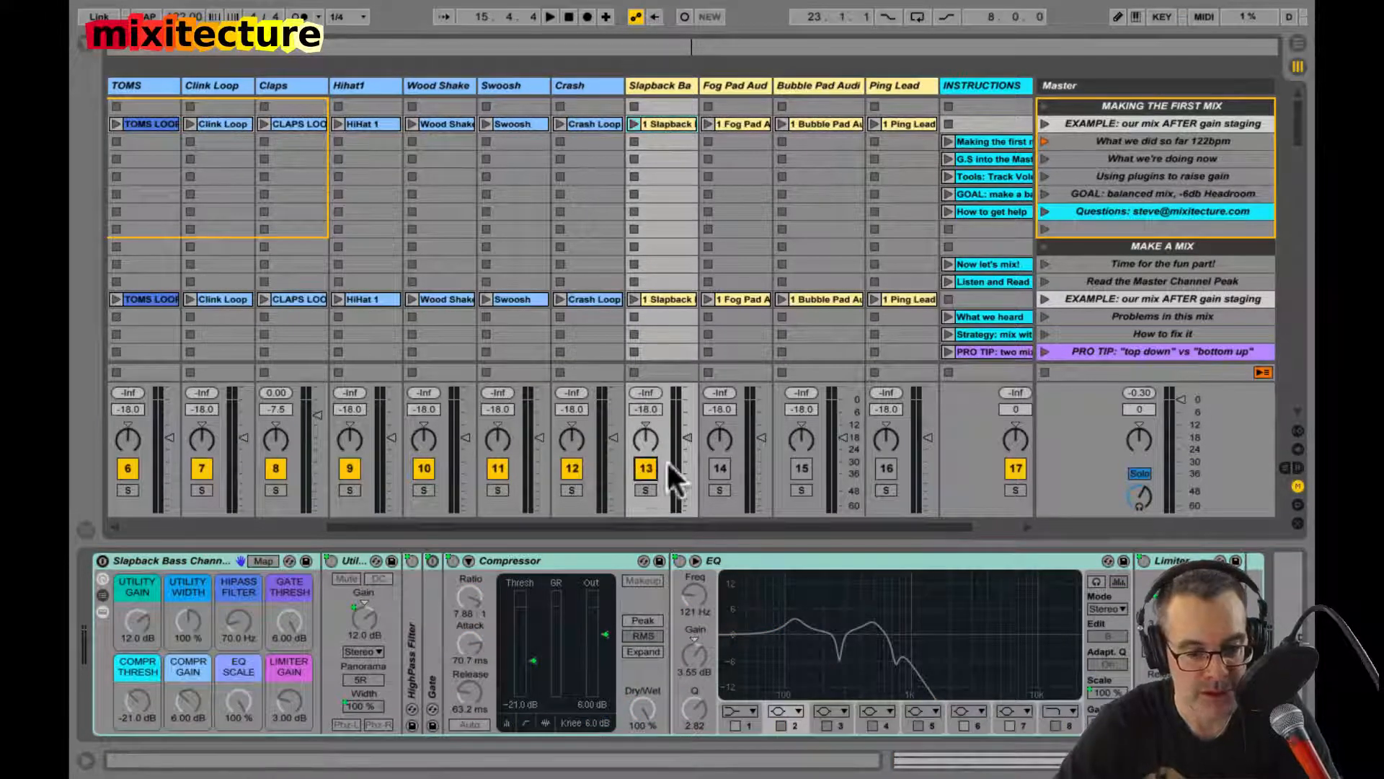
pyautogui.doubleClick(643, 408)
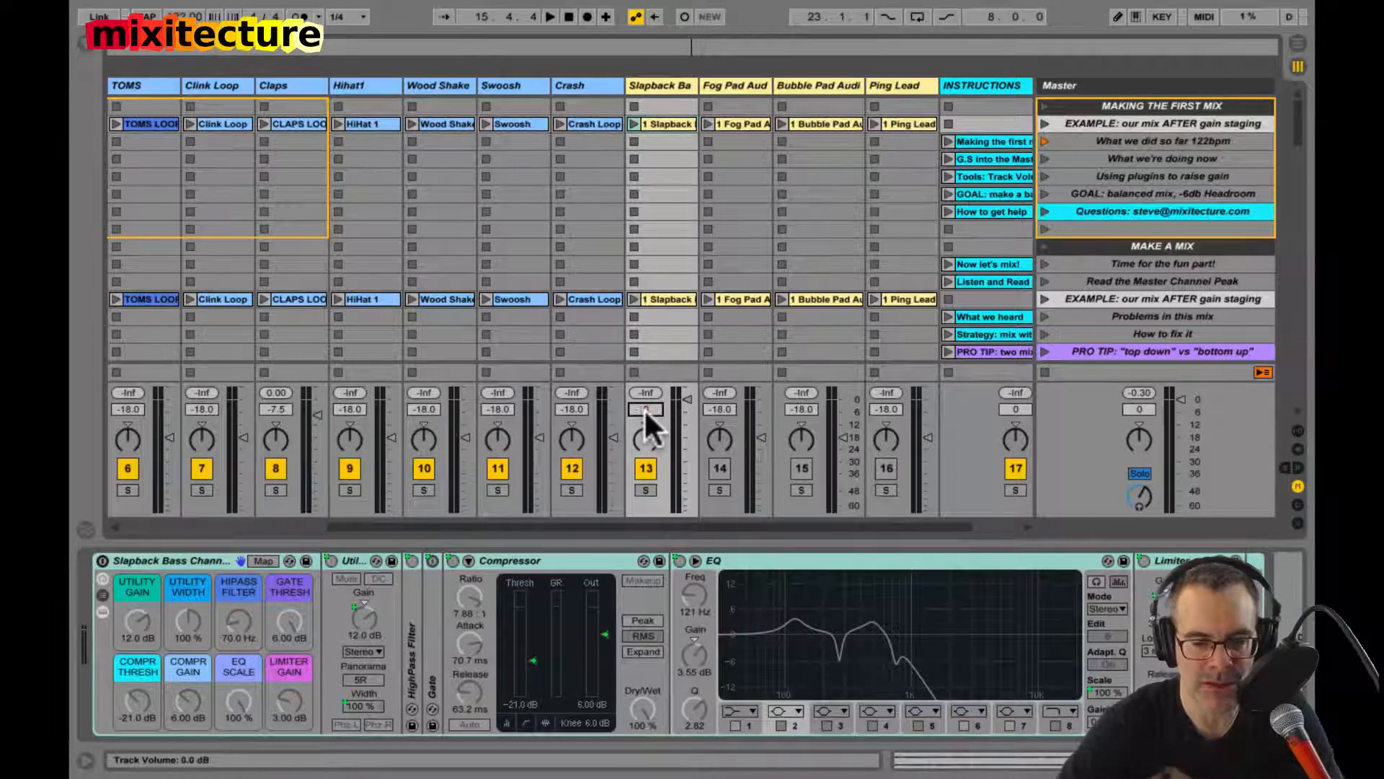
pyautogui.click(681, 229)
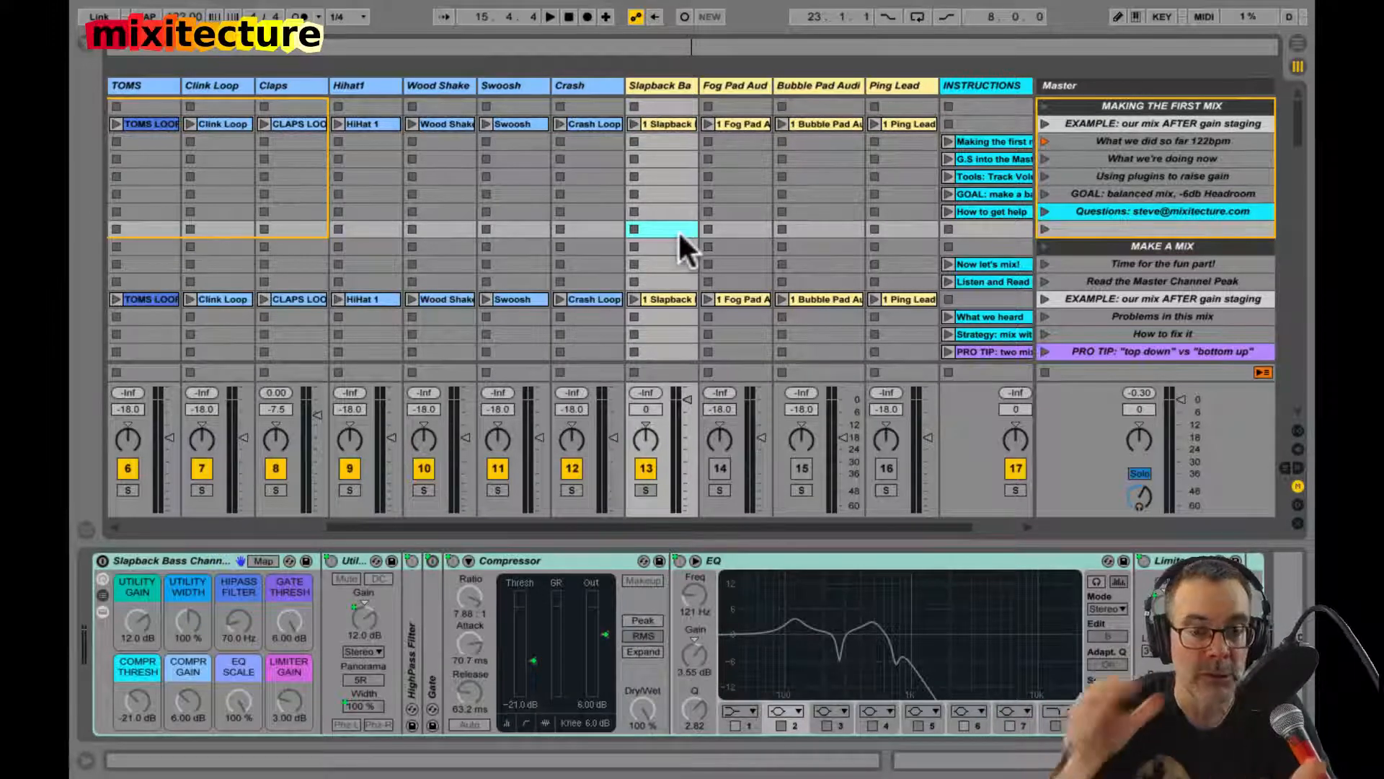
pyautogui.click(642, 409)
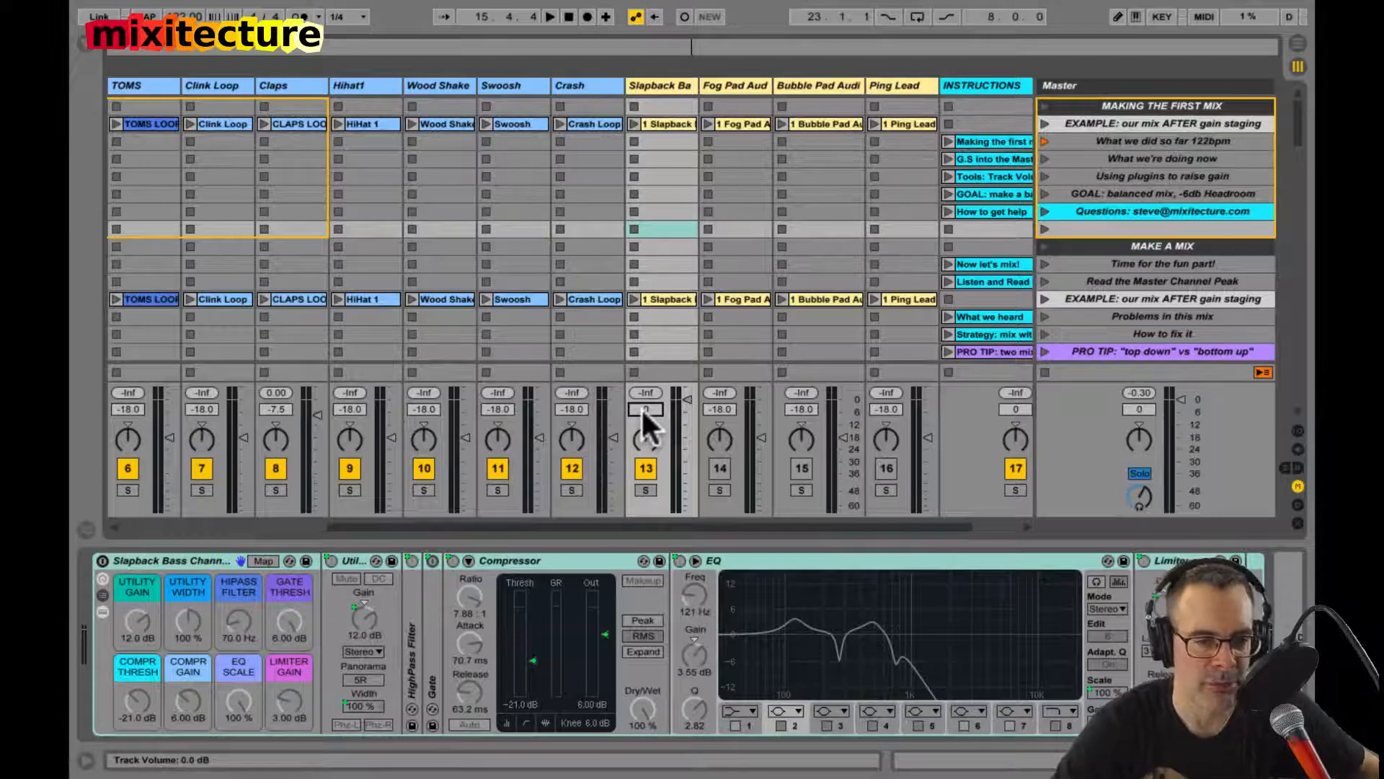
pyautogui.click(635, 123)
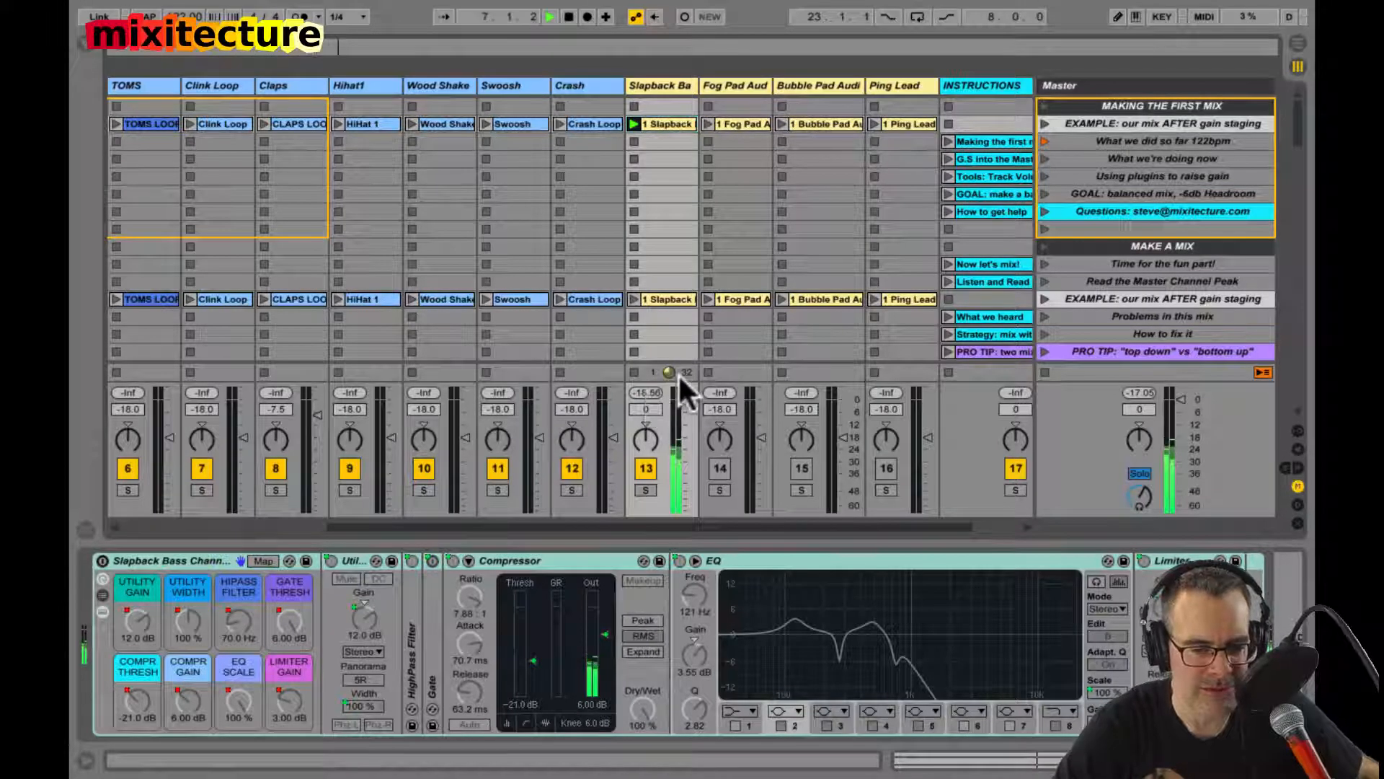
# Step: View the first Slapback Bass clip's sample, return to the track's devices, and stop playback
pyautogui.click(660, 122)
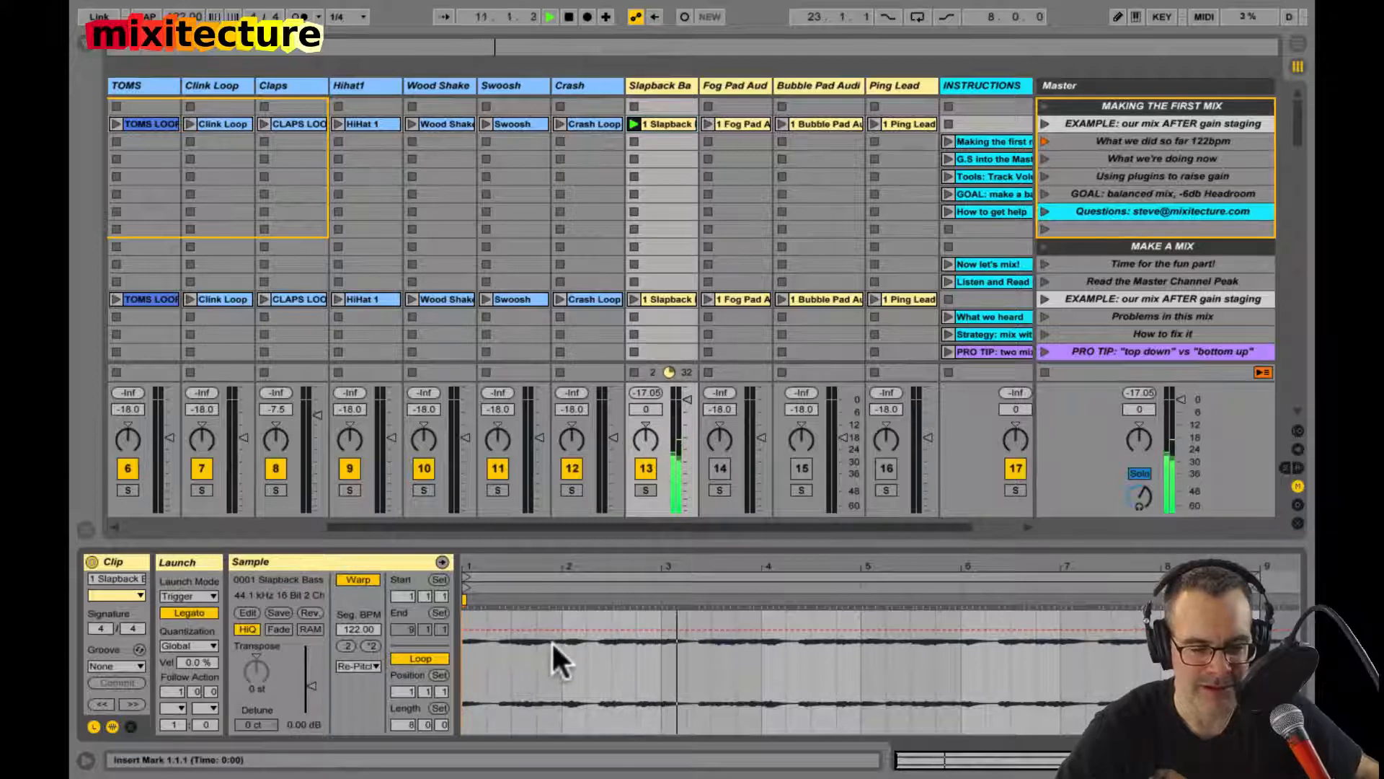
pyautogui.hotkey('shift', 'Tab')
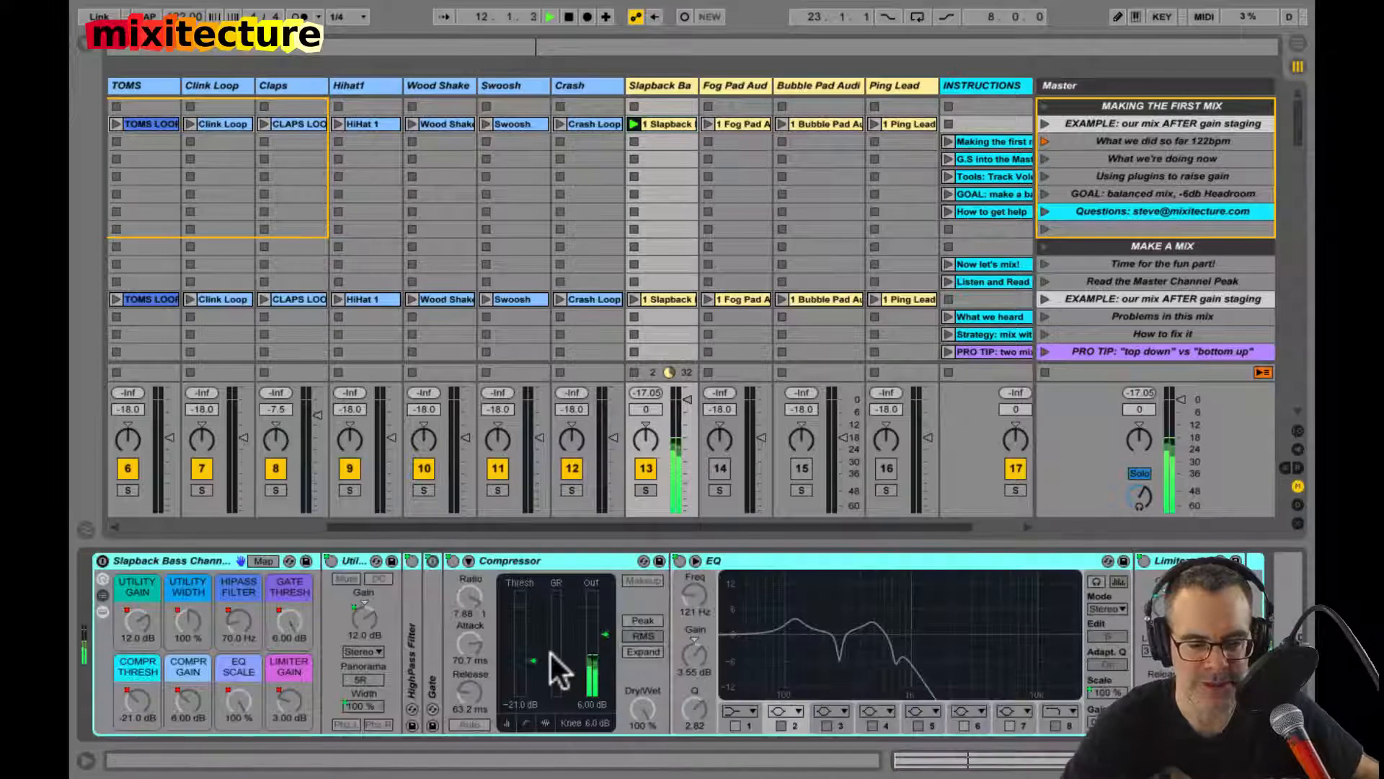
pyautogui.press('space')
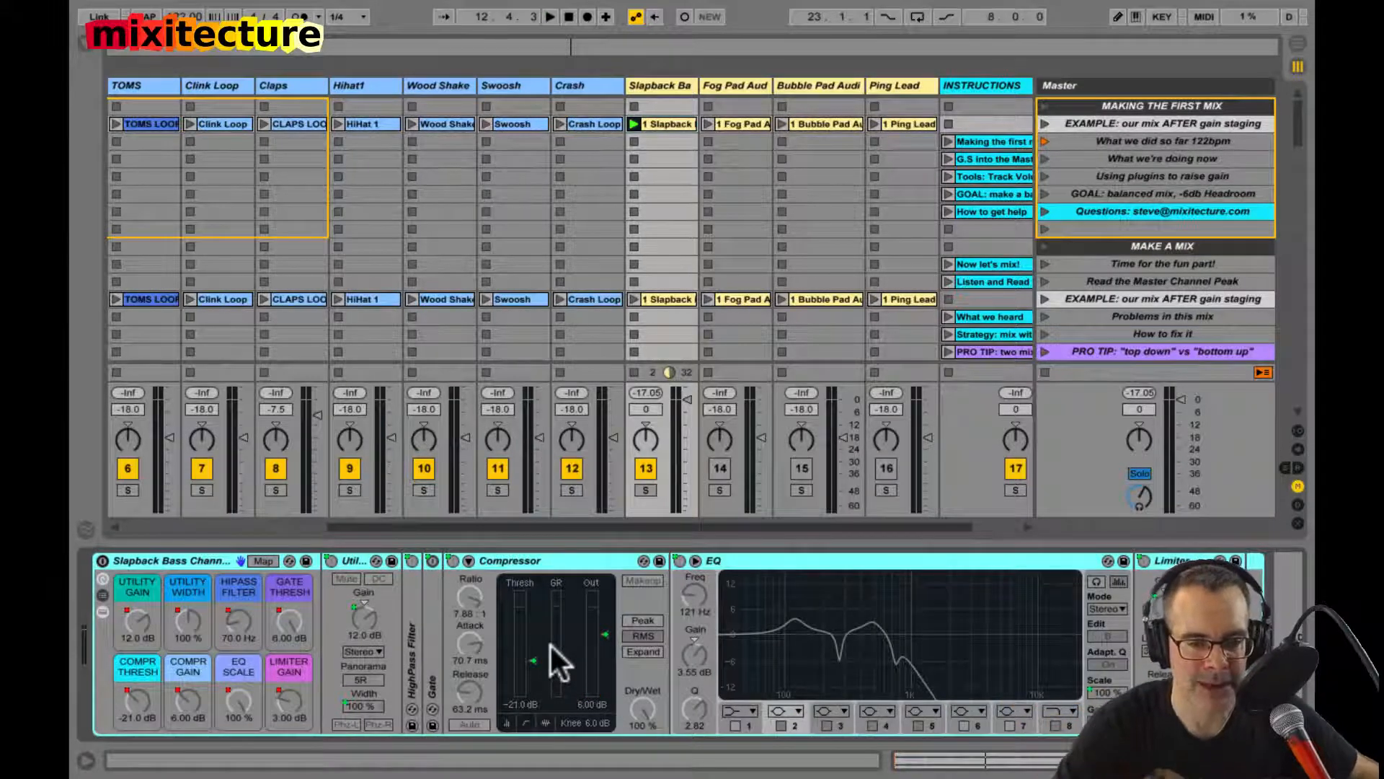
# Step: Audition the two "EXAMPLE: our mix AFTER gain staging" scenes, stop all clips, and relaunch the first Slapback Bass clip
pyautogui.click(1045, 124)
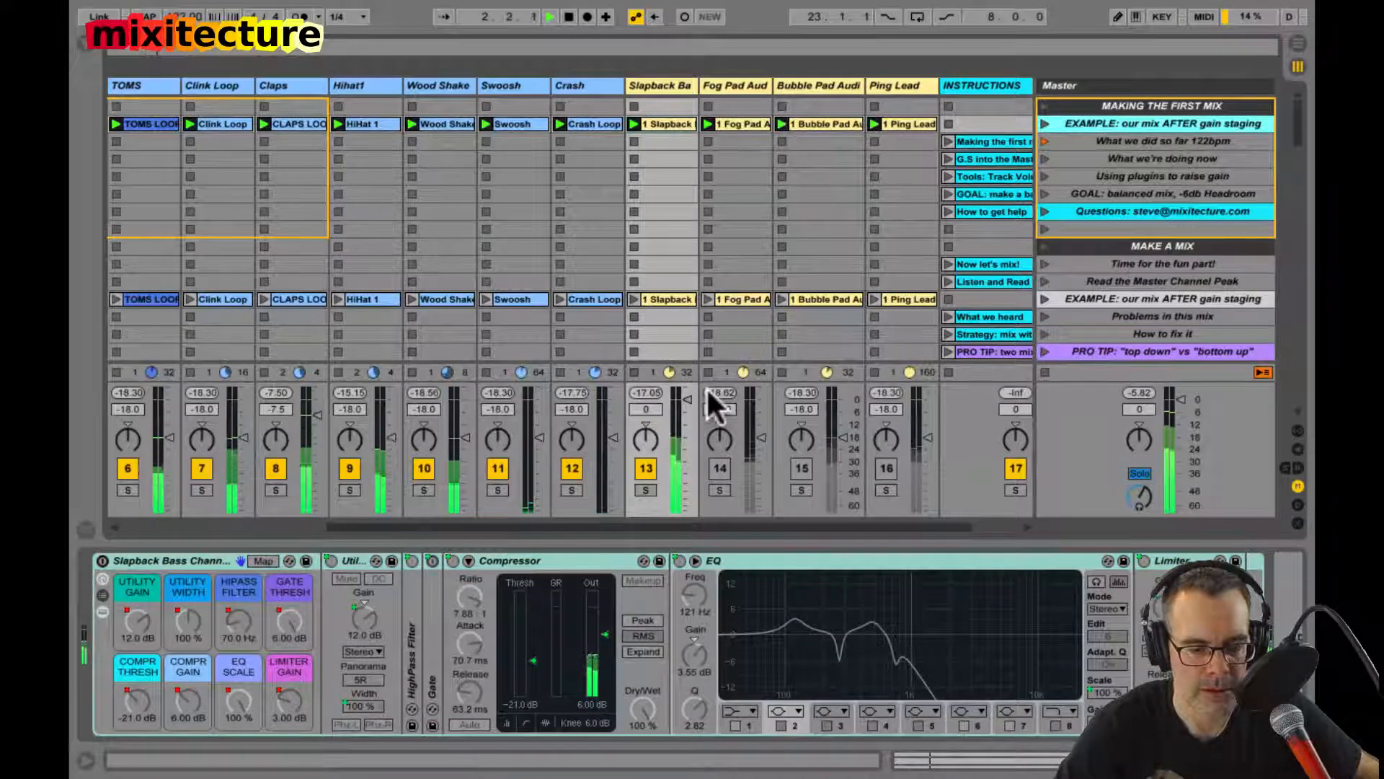
pyautogui.click(1044, 298)
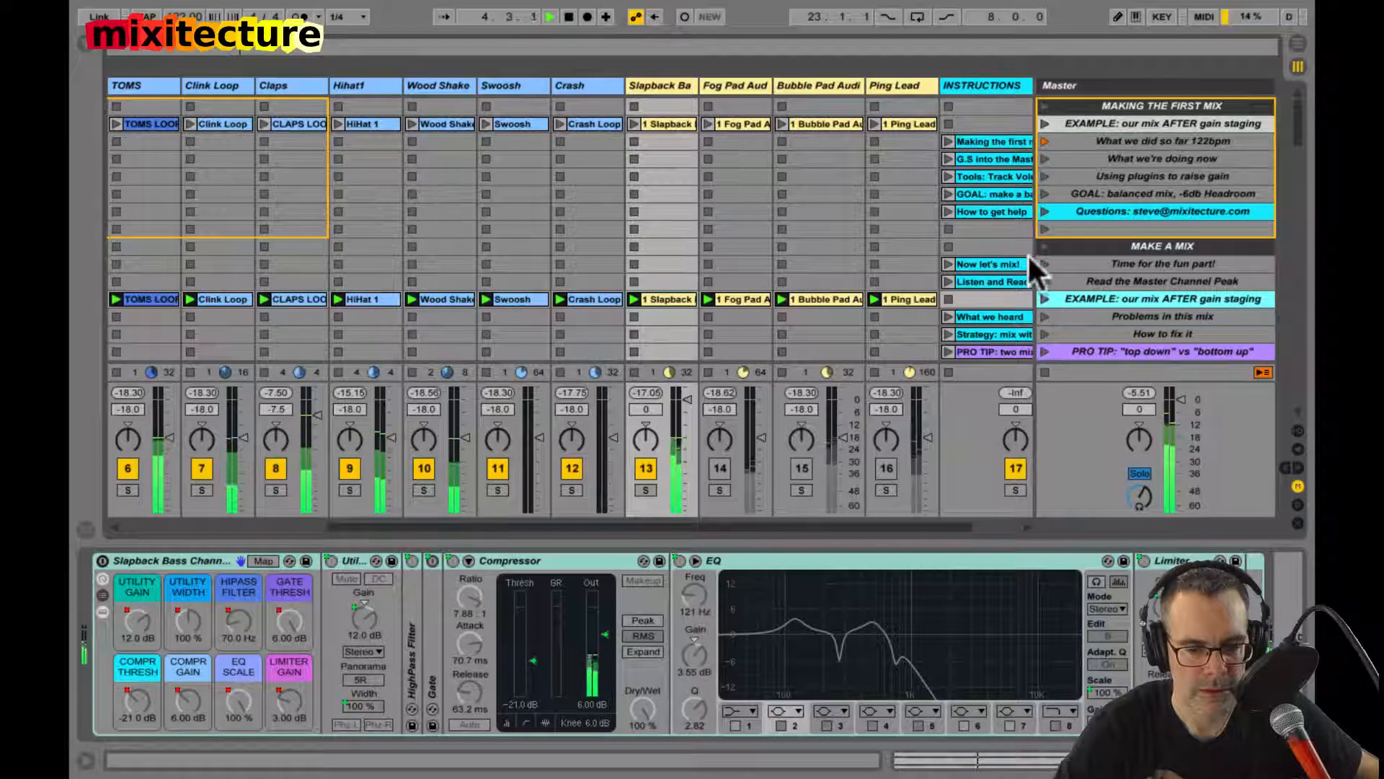
pyautogui.click(1043, 124)
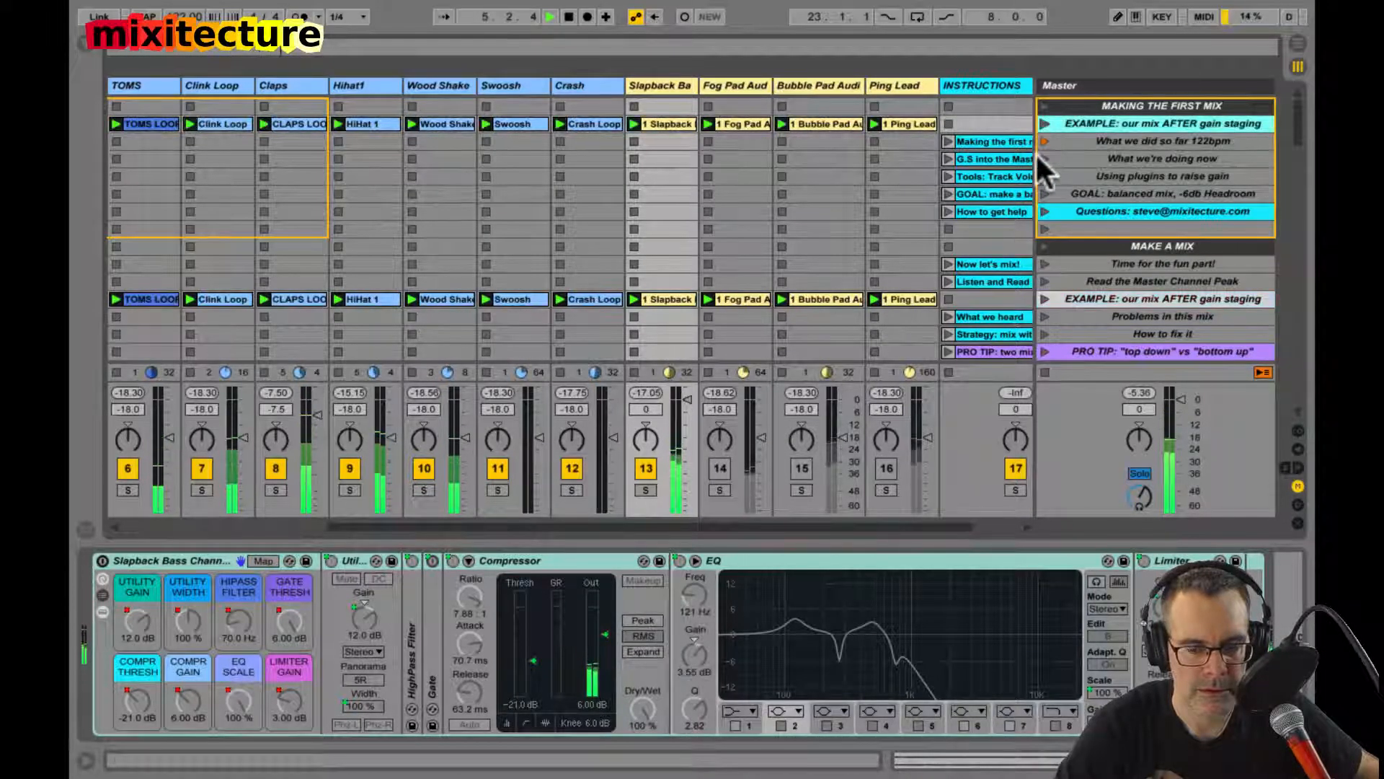
pyautogui.click(1045, 372)
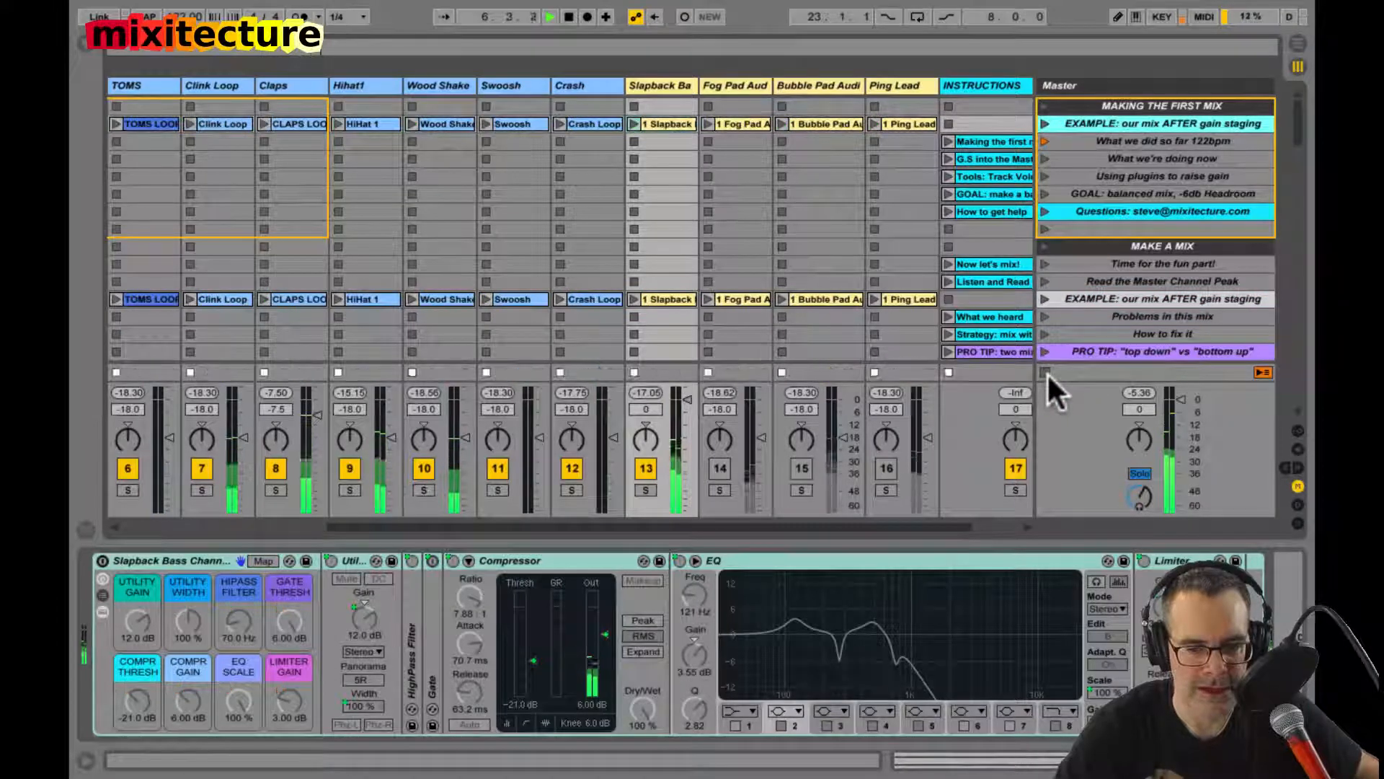
pyautogui.click(664, 359)
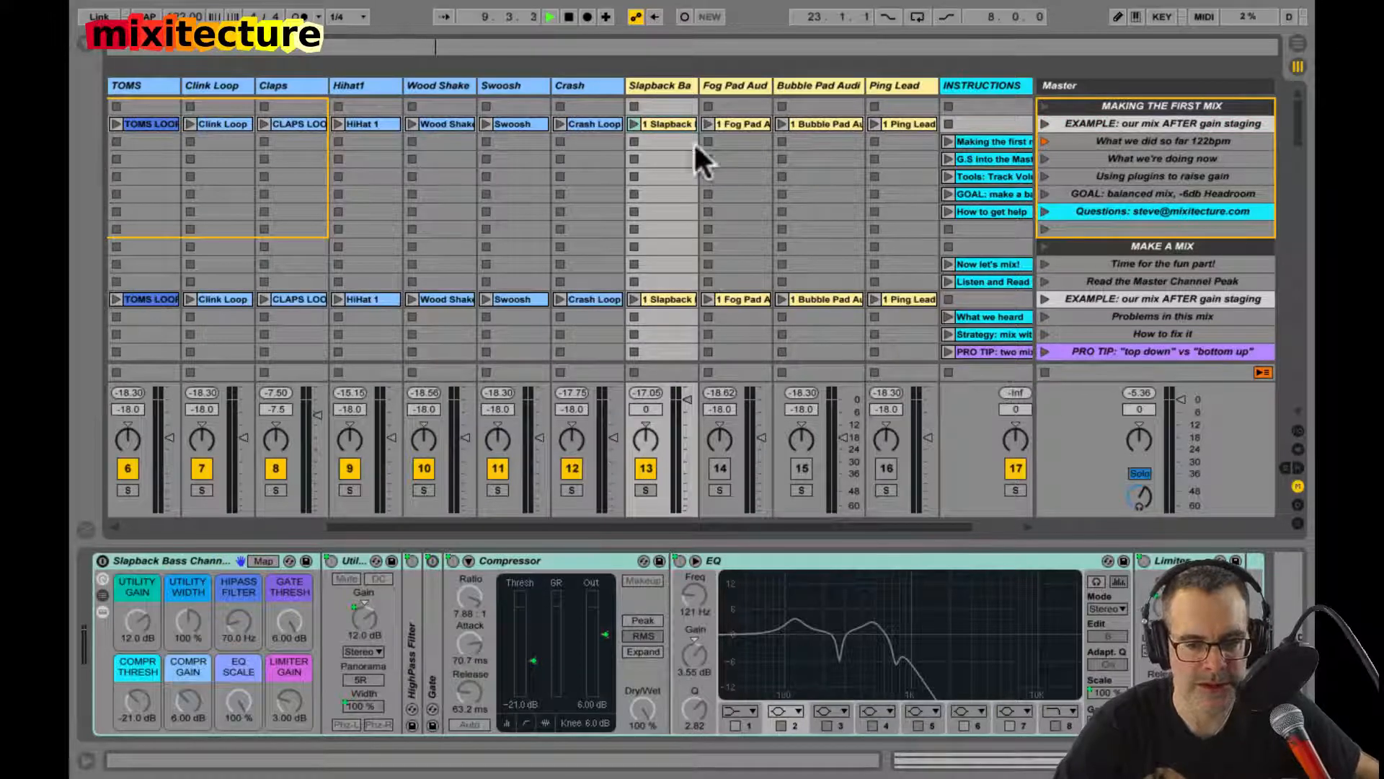
pyautogui.click(634, 122)
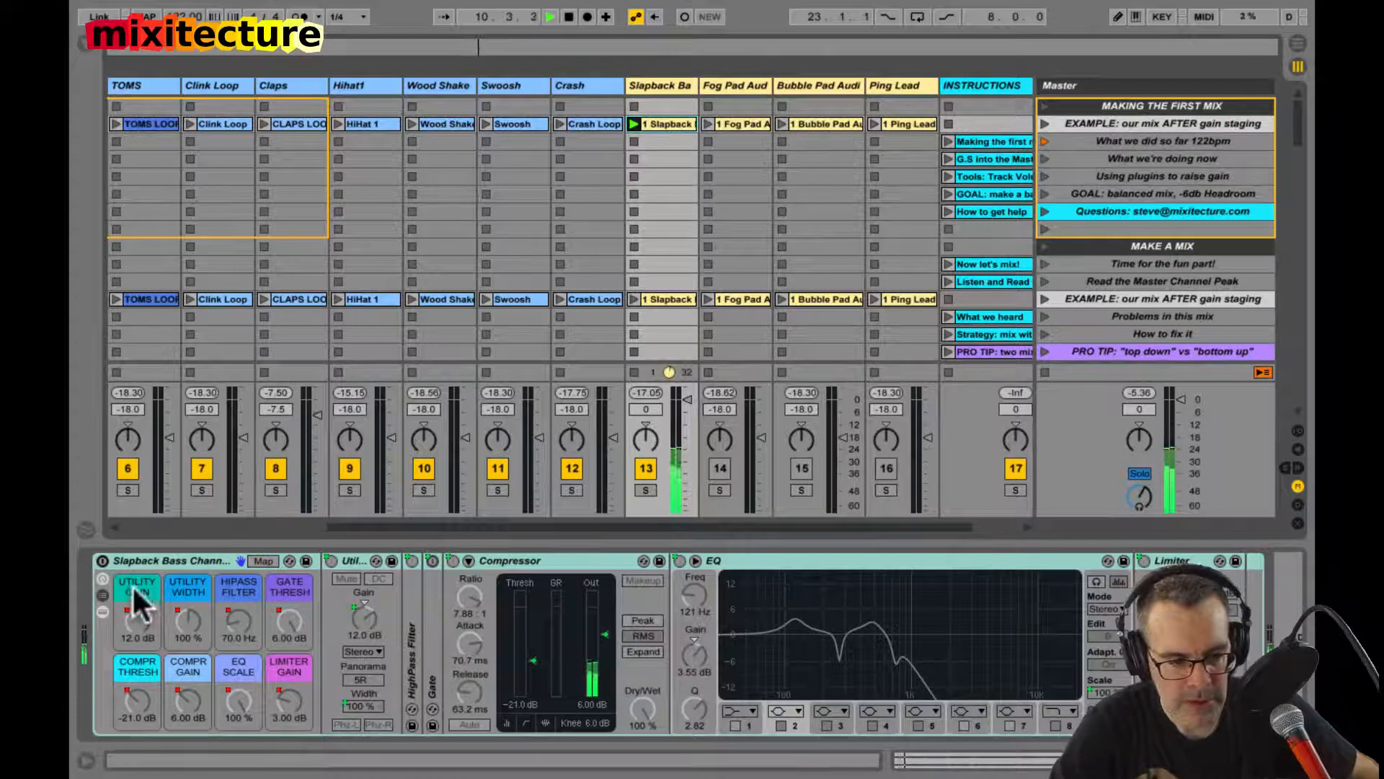
# Step: Fold the Slapback Bass channel strip, switch it on, stop playback, and unfold its devices and macros
pyautogui.click(116, 559)
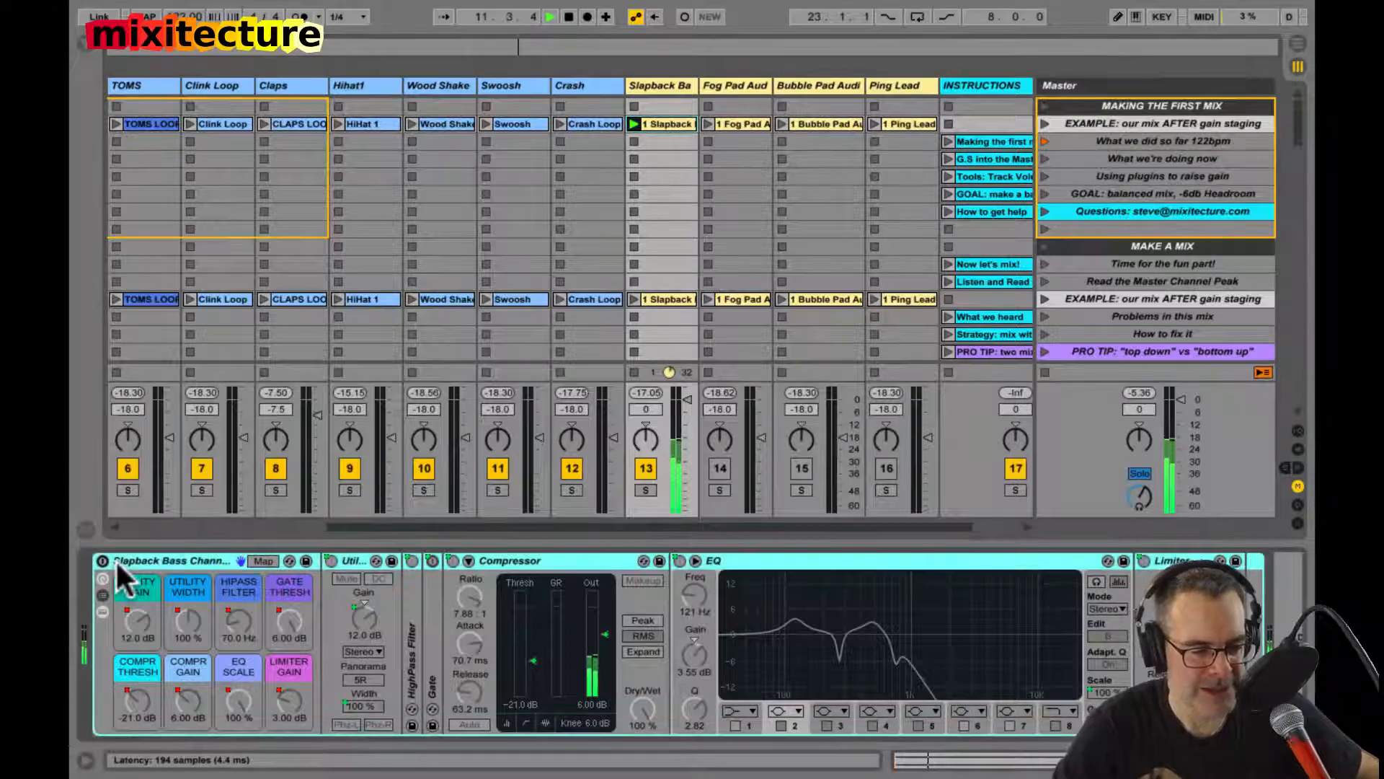
pyautogui.doubleClick(119, 559)
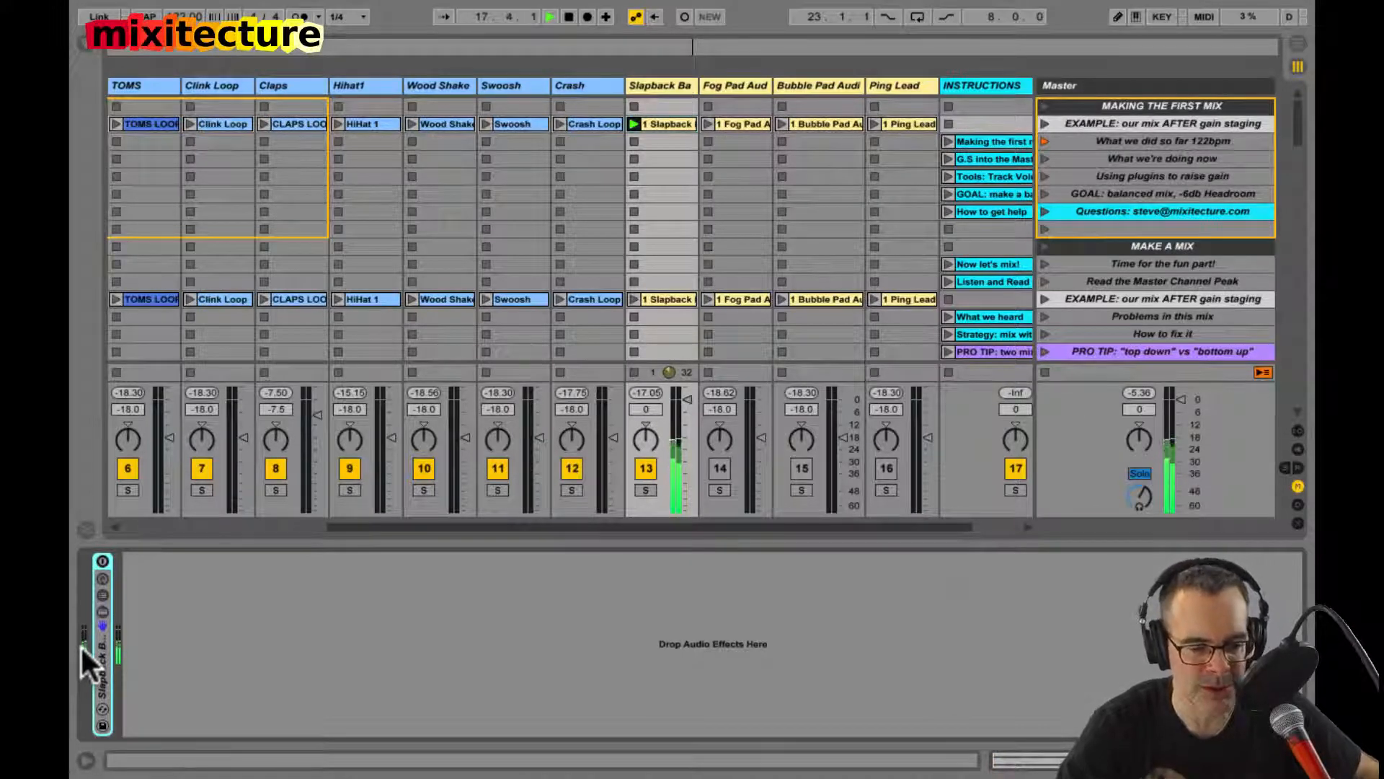
pyautogui.click(101, 561)
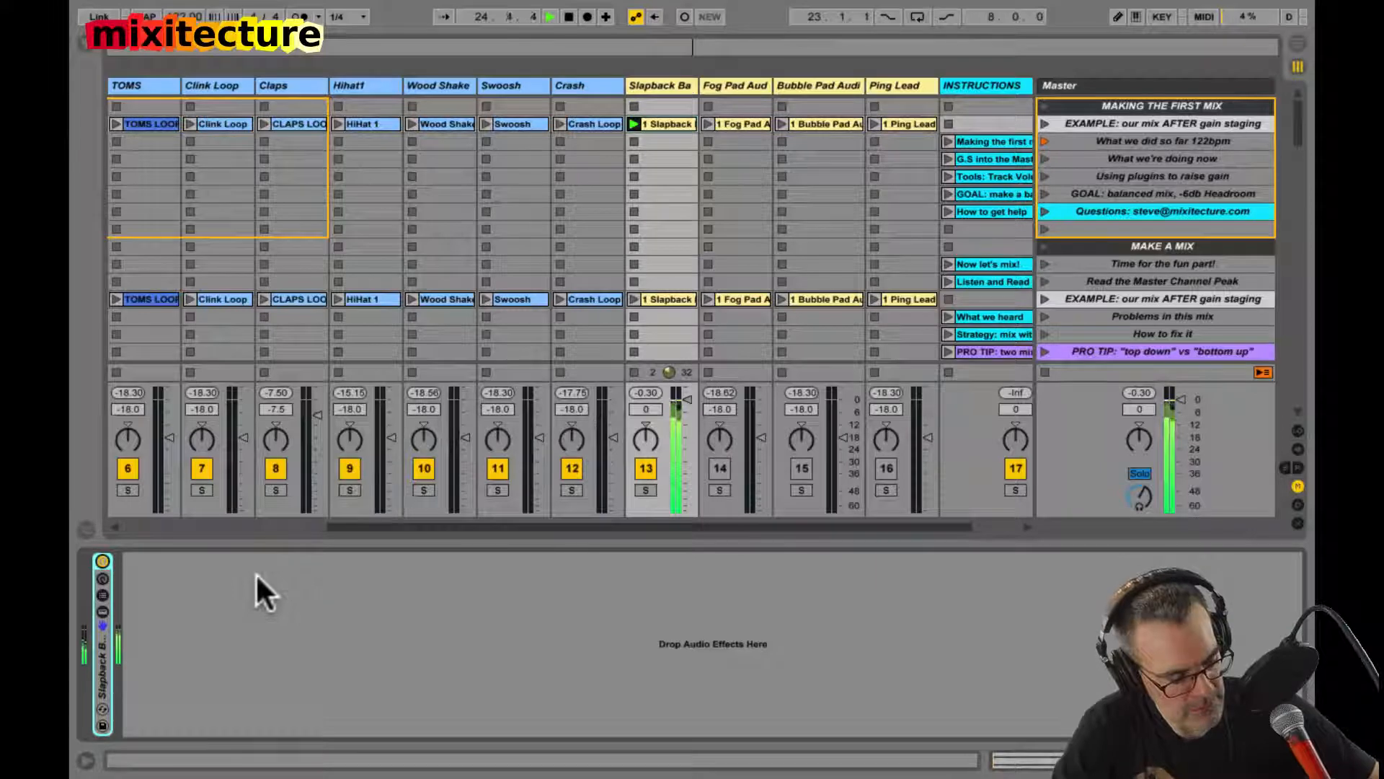
pyautogui.click(105, 612)
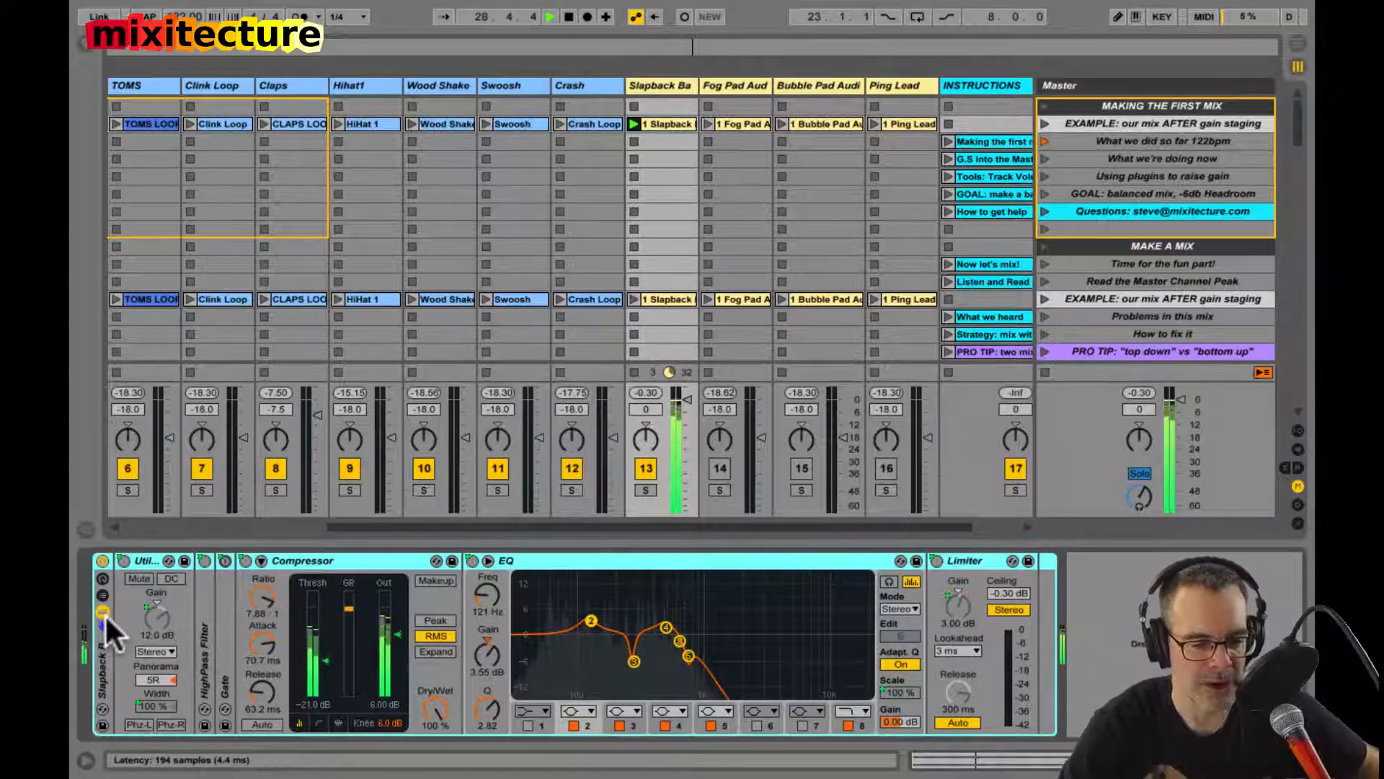
pyautogui.press('space')
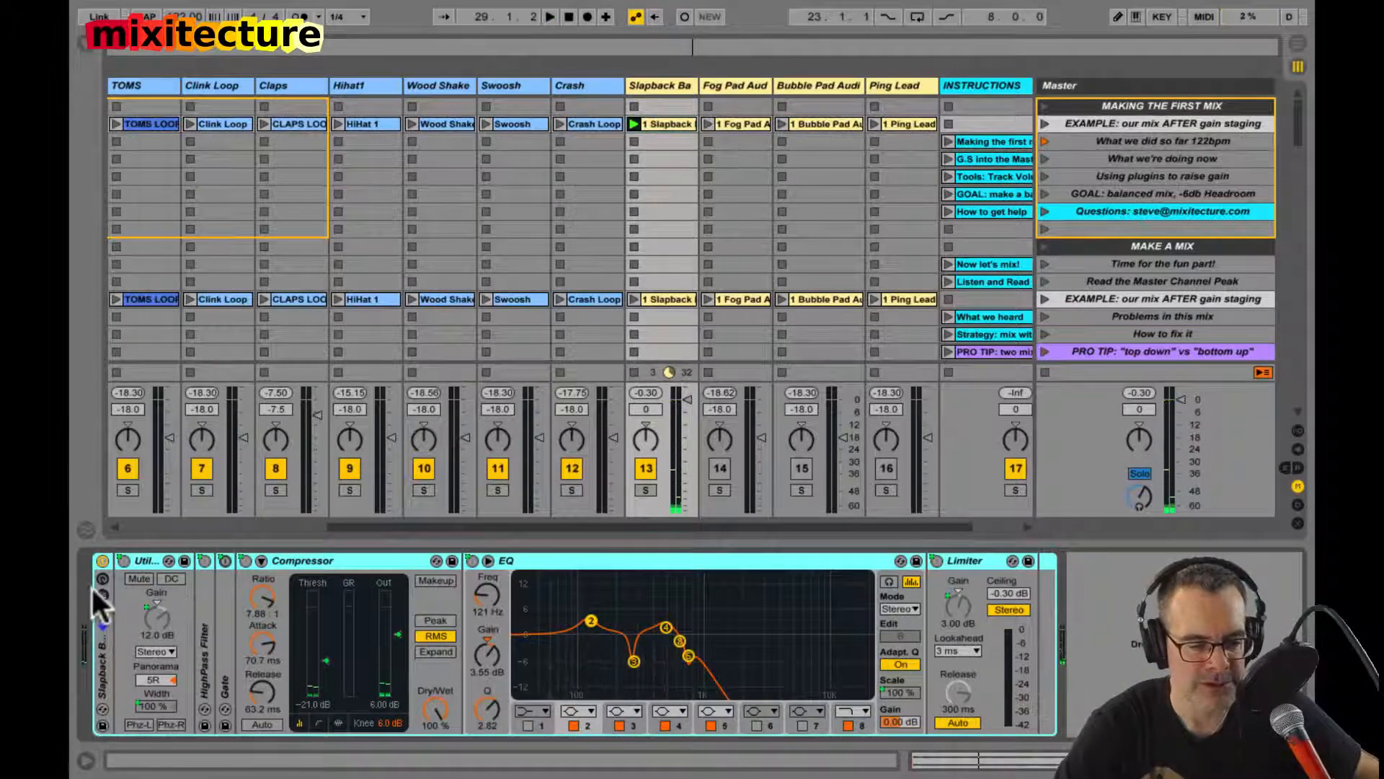
pyautogui.click(103, 579)
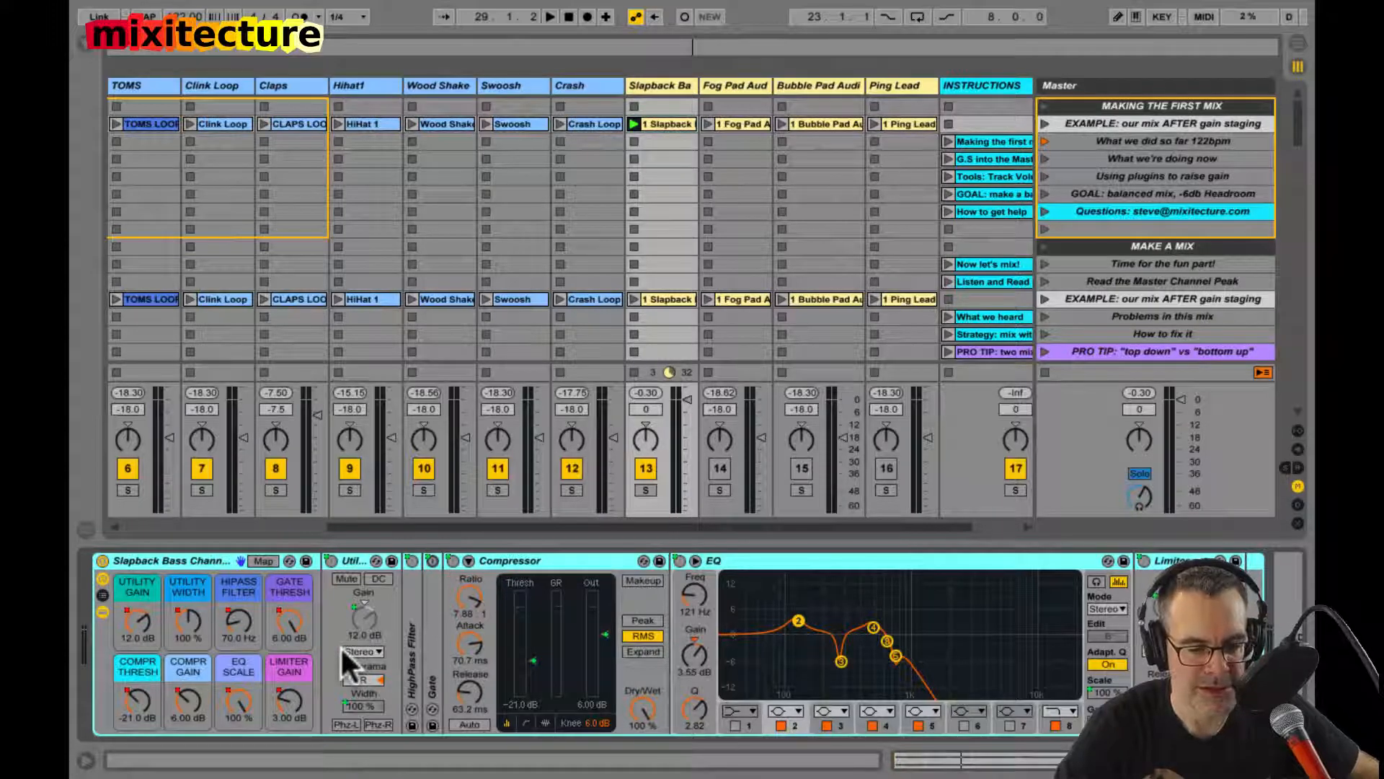
# Step: Start playback, centre the Utility panorama, and set the Limiter Gain and Compr Gain macros to 0.00 dB
pyautogui.press('space')
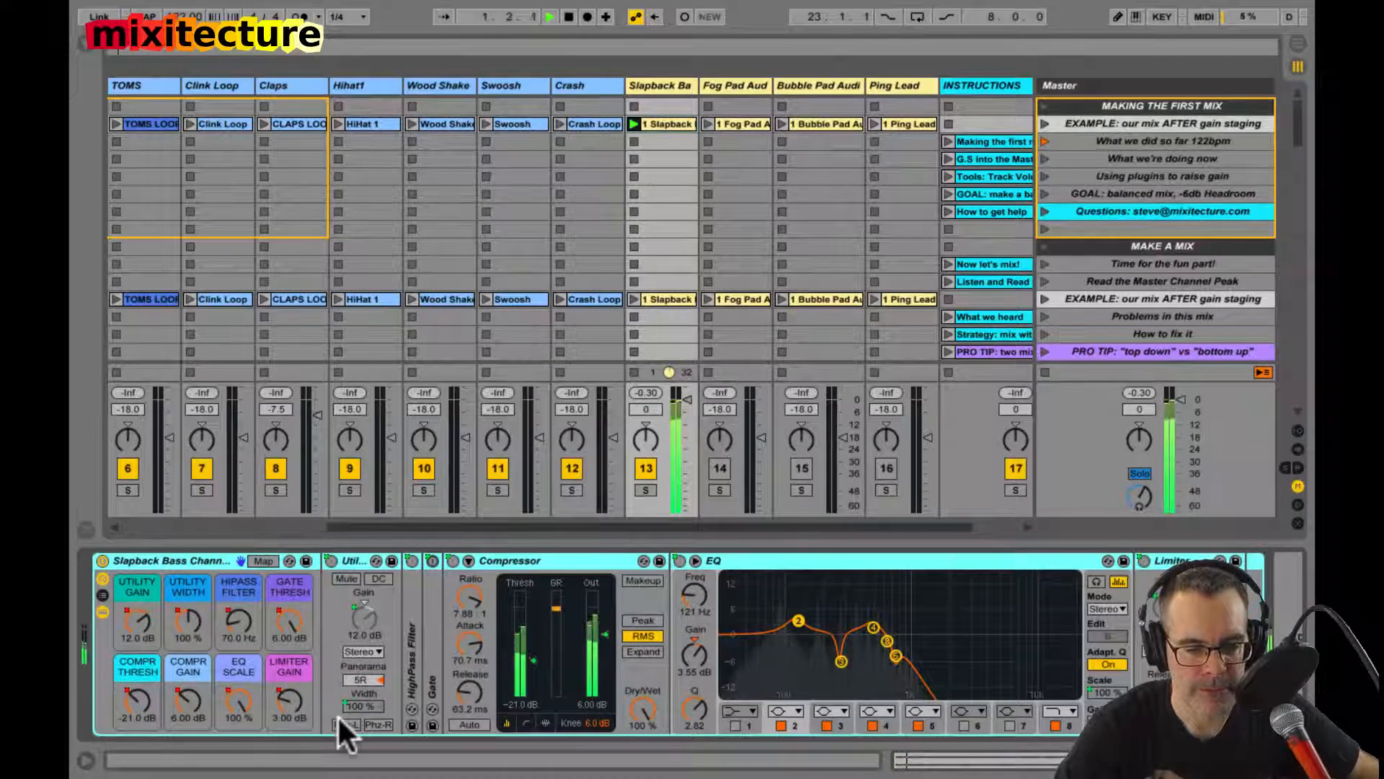
pyautogui.click(358, 680)
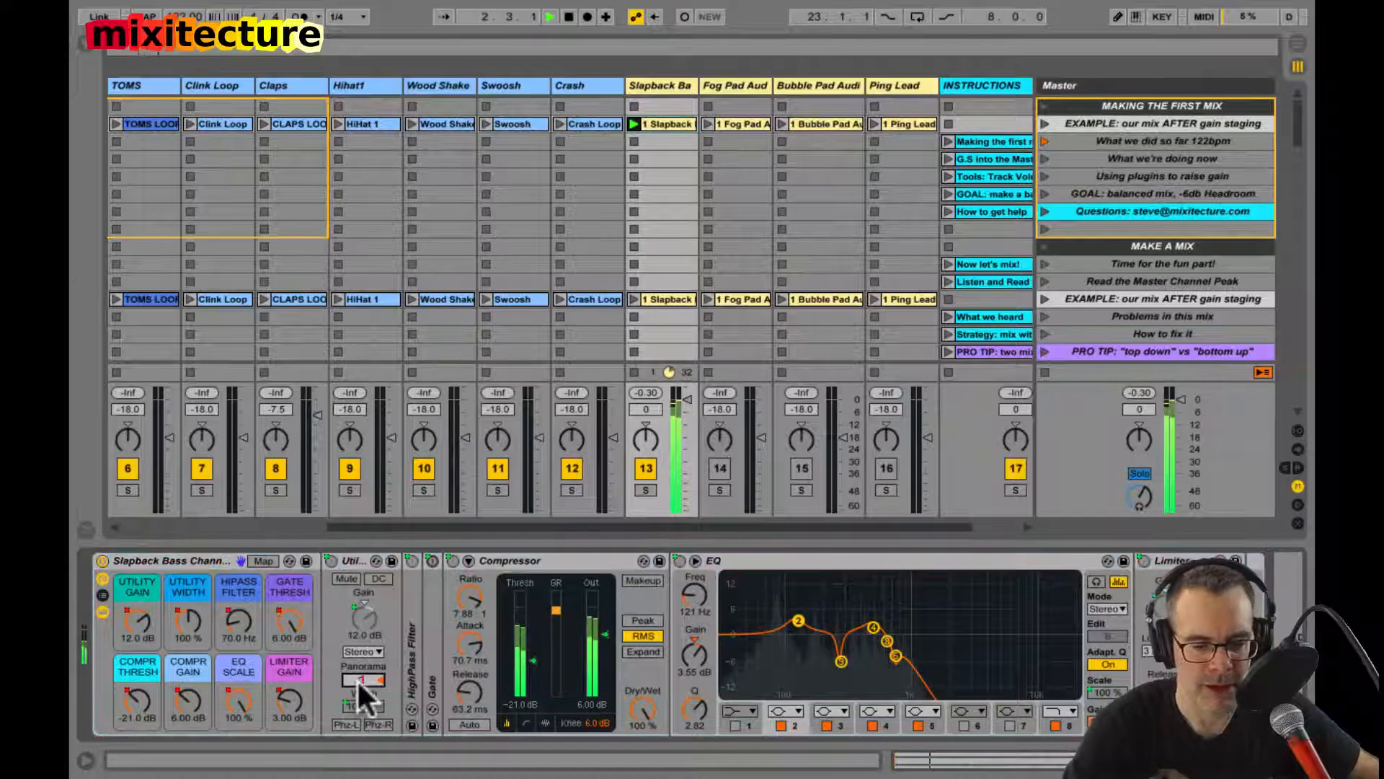
pyautogui.doubleClick(284, 702)
pyautogui.doubleClick(194, 698)
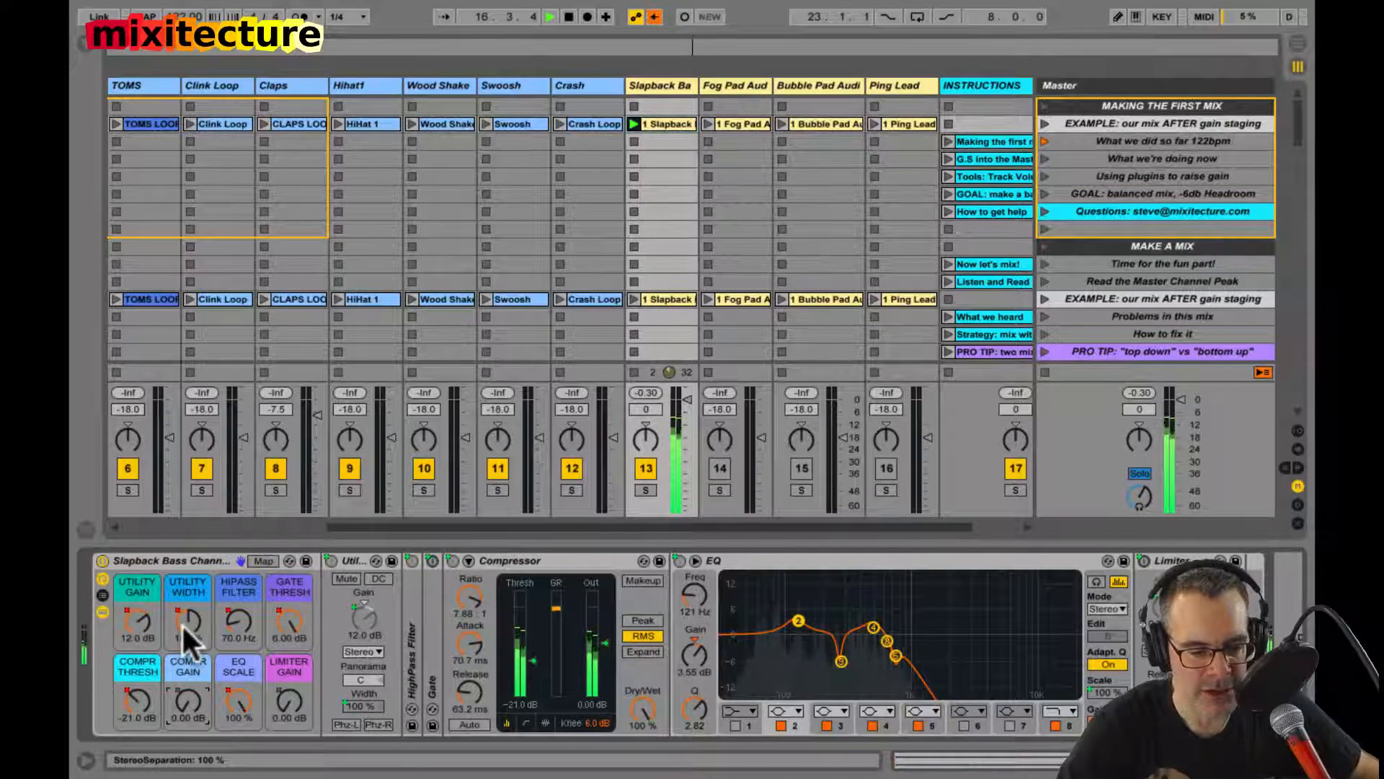
# Step: Try other Utility Width and HiPass Filter settings, including 26.0 Hz, undo both changes, and check the Gate device
pyautogui.moveTo(182, 623)
pyautogui.mouseDown()
pyautogui.moveTo(181, 685)
pyautogui.moveTo(182, 625)
pyautogui.mouseUp()
pyautogui.press('super+z')
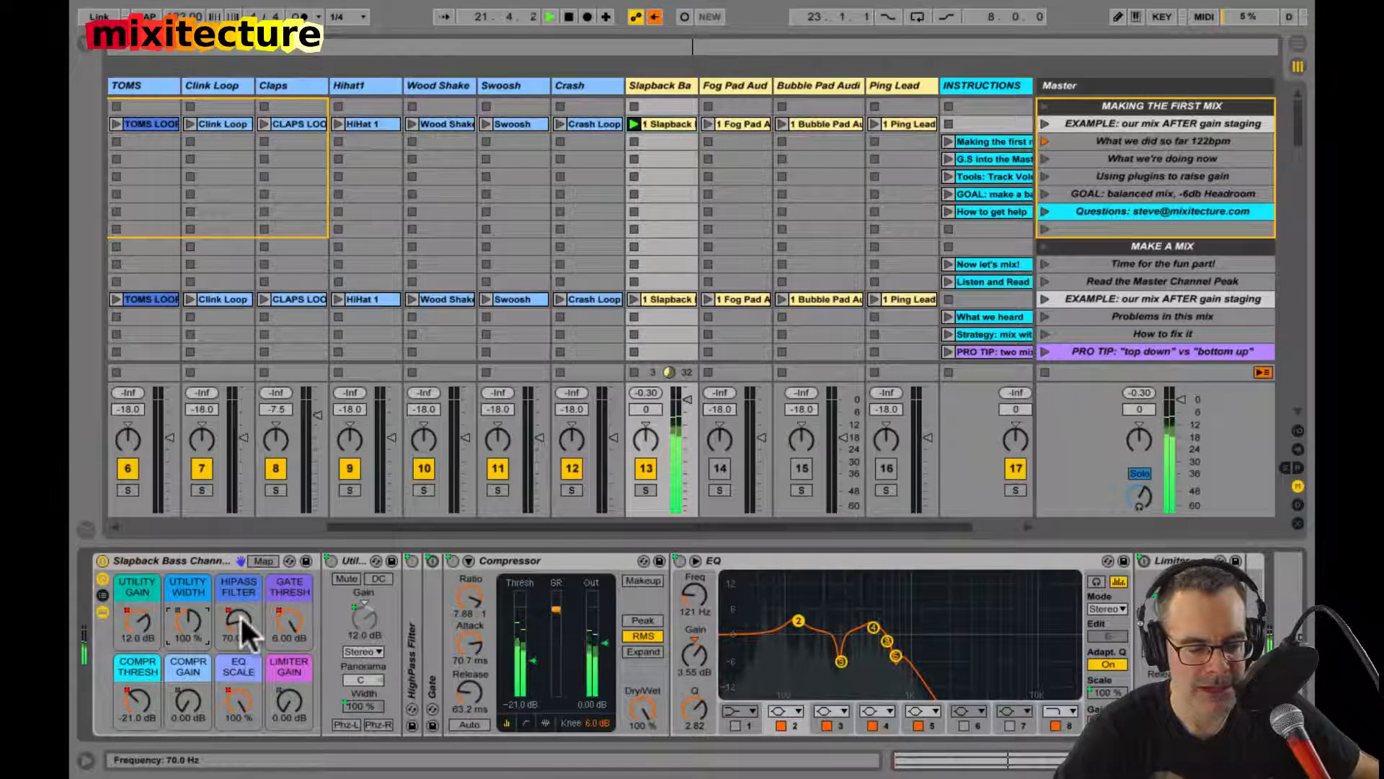
pyautogui.moveTo(241, 614); pyautogui.dragTo(240, 649)
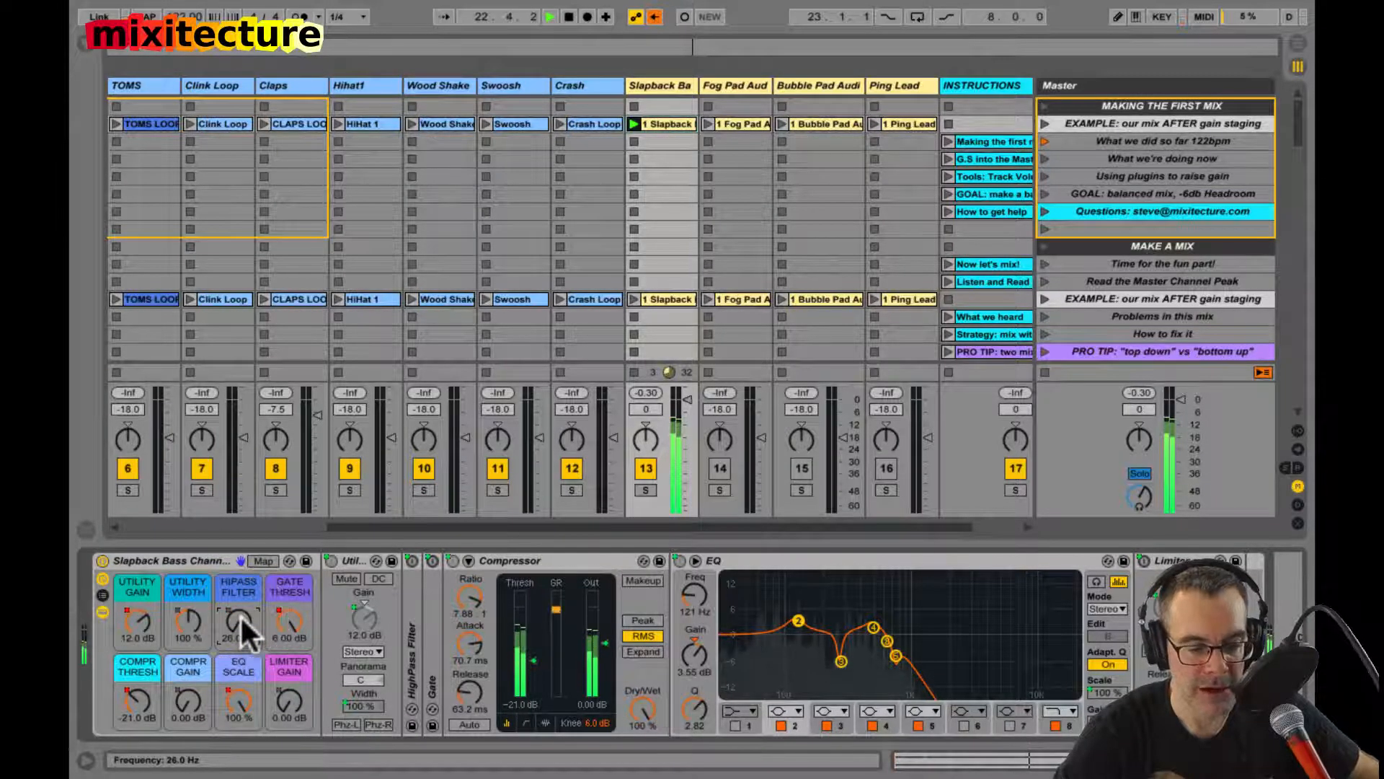
pyautogui.press('super+z')
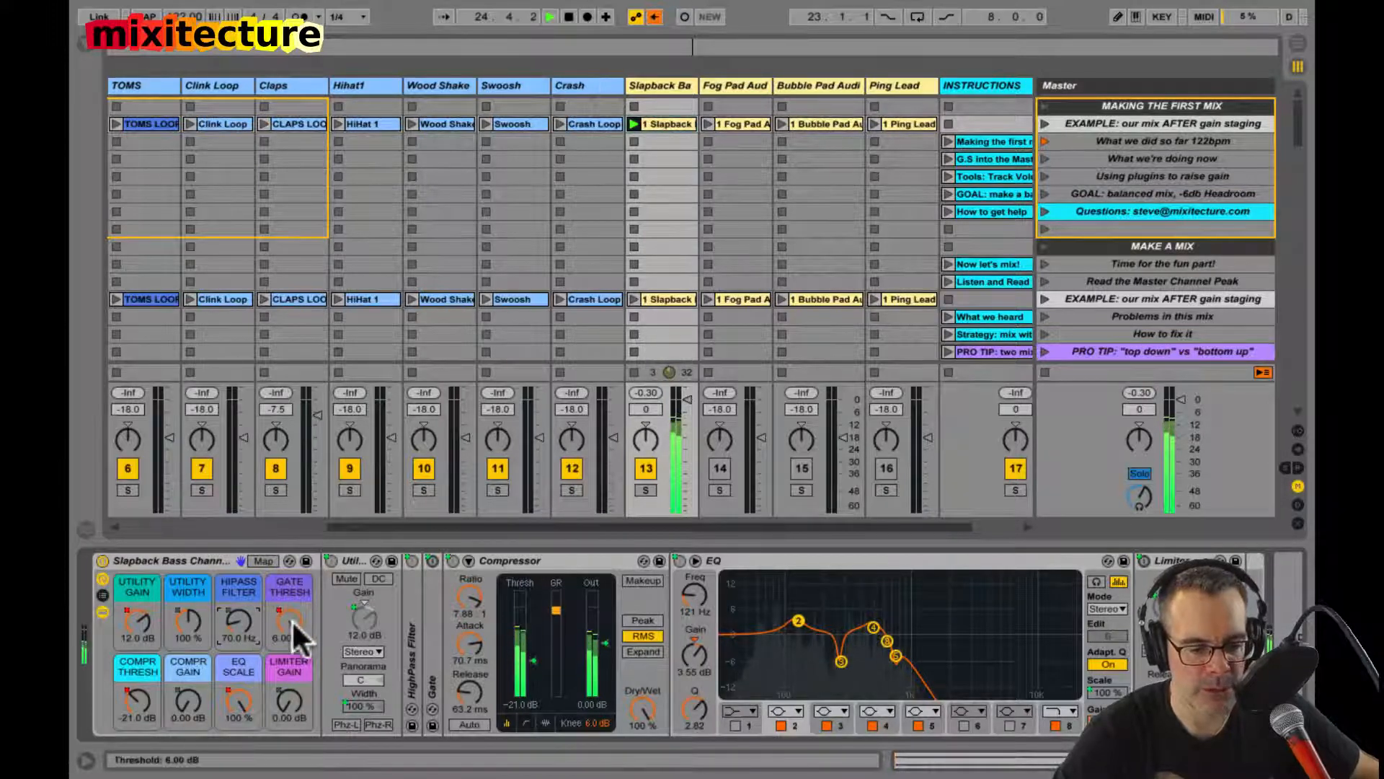
pyautogui.doubleClick(431, 591)
pyautogui.doubleClick(509, 561)
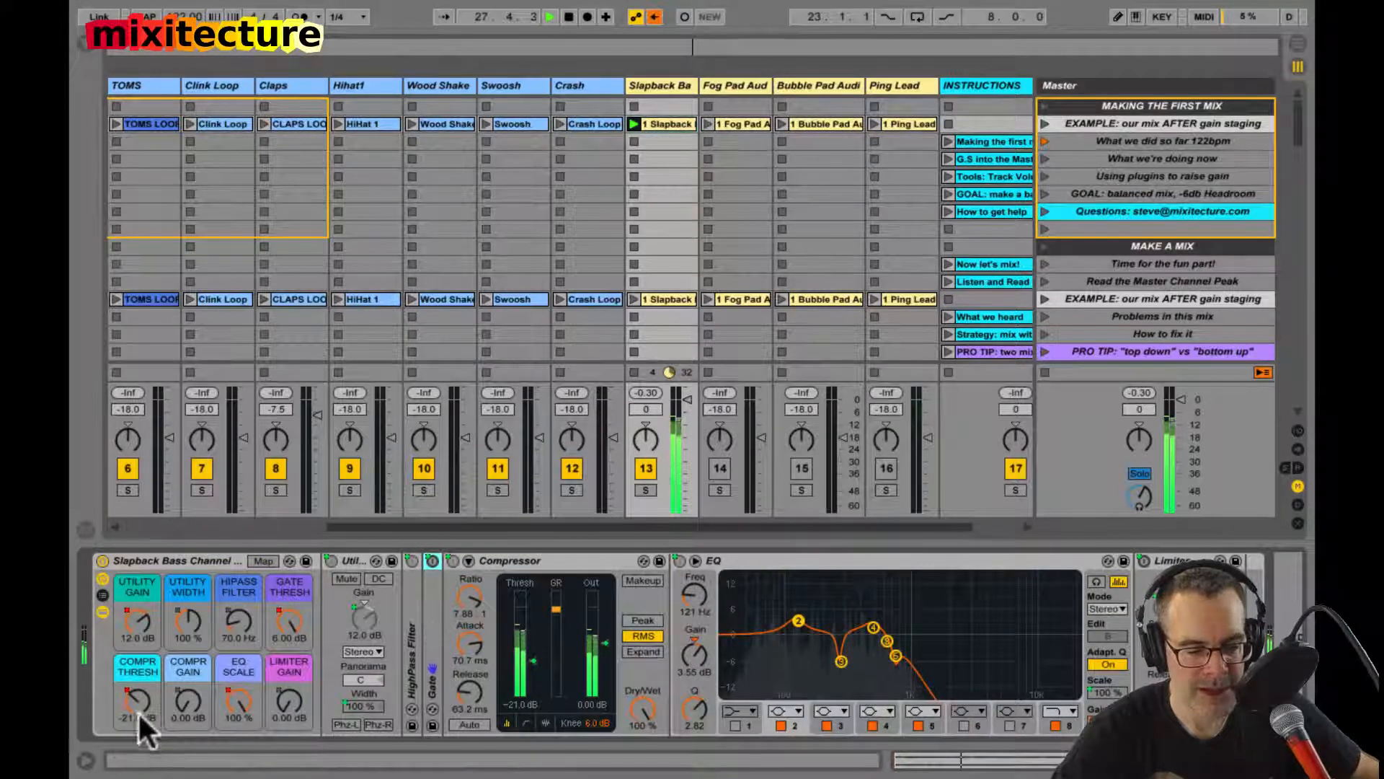
# Step: Set the Slapback Bass Compr Thresh macro to -19.0 dB and Compr Gain to 6.00 dB, and reset the track's peak level
pyautogui.moveTo(137, 710); pyautogui.dragTo(136, 694)
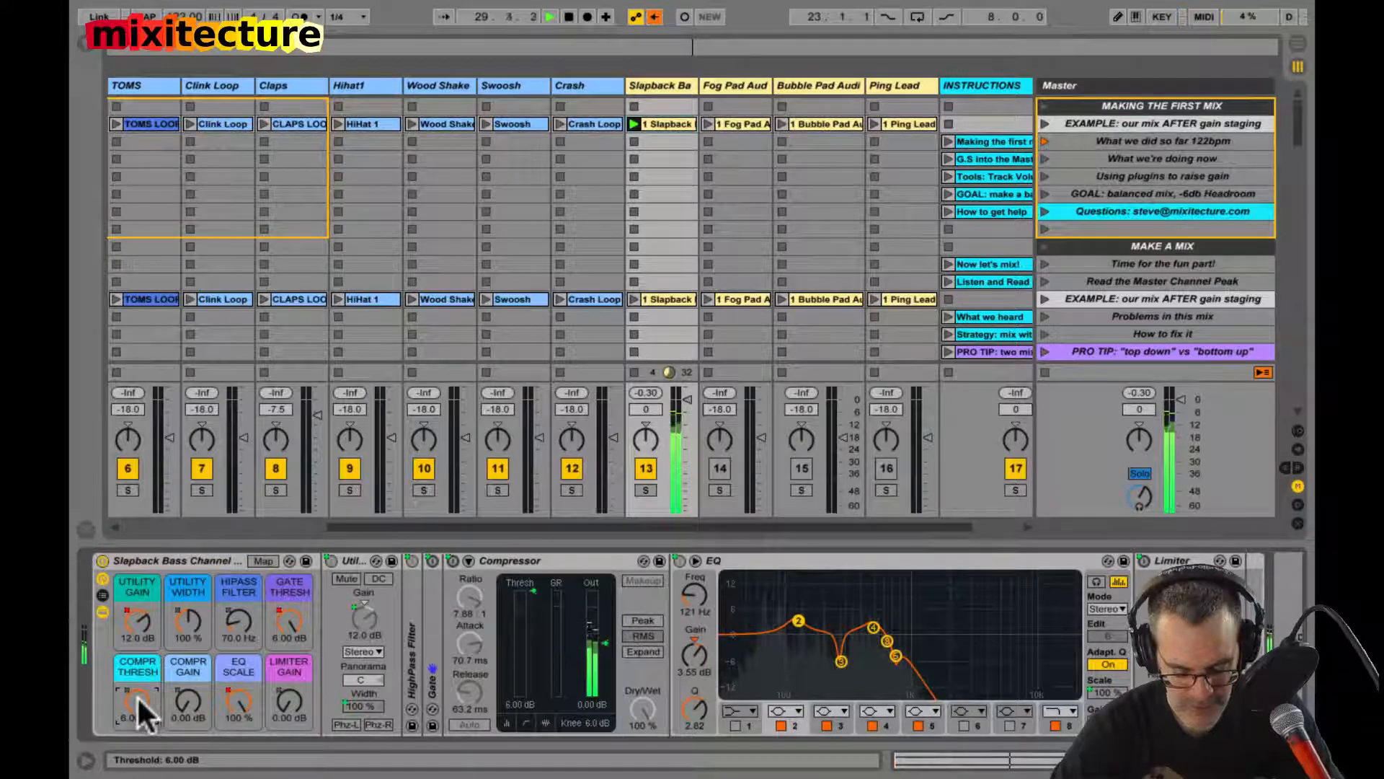
pyautogui.press('Escape')
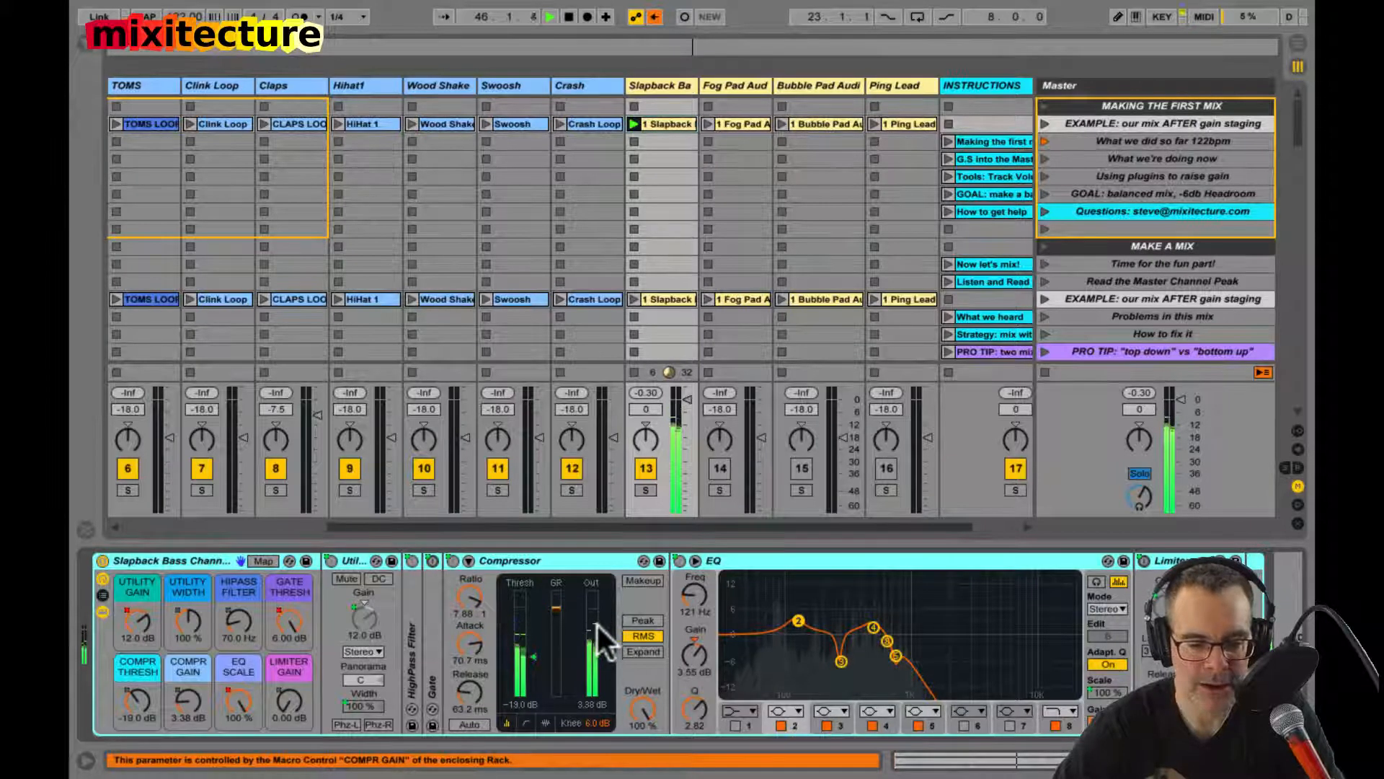
pyautogui.moveTo(599, 620); pyautogui.dragTo(537, 647)
pyautogui.moveTo(187, 690); pyautogui.dragTo(188, 690)
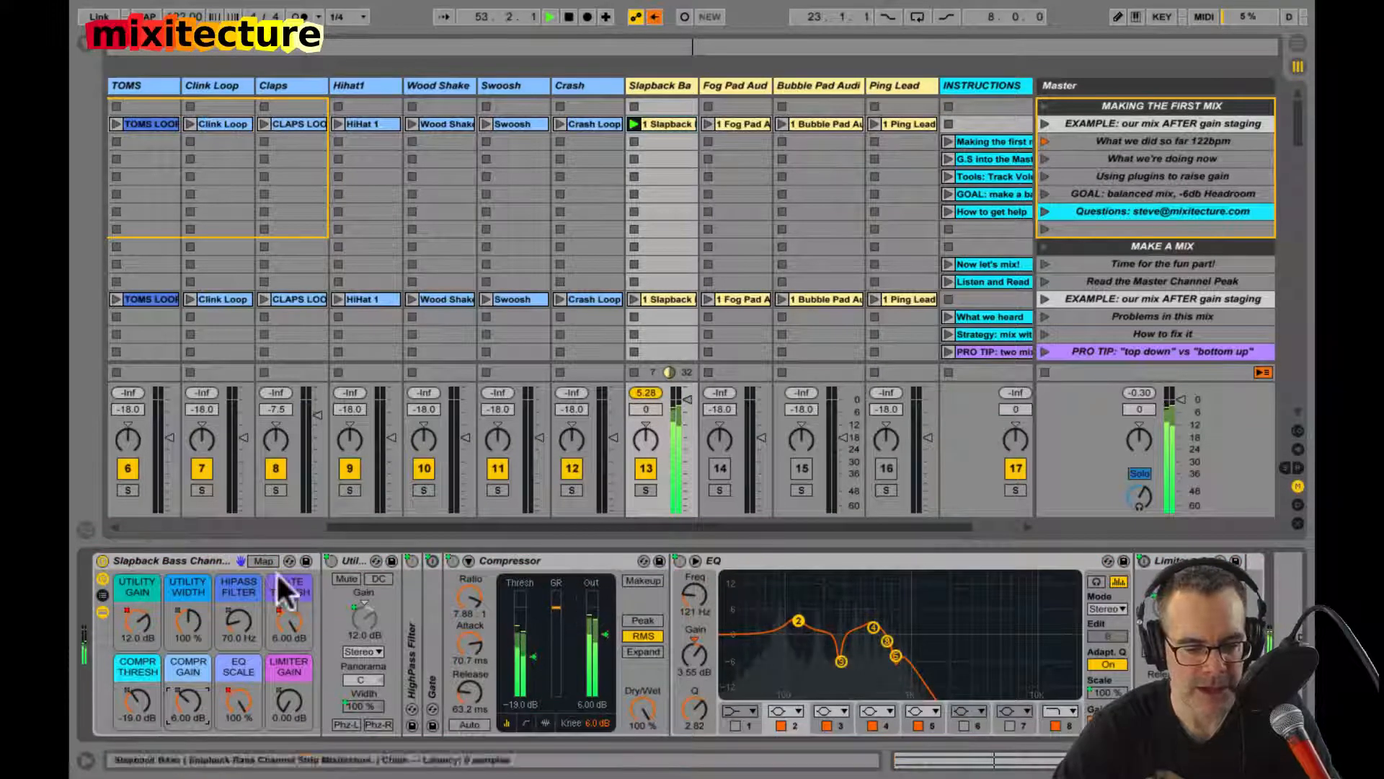
pyautogui.click(642, 390)
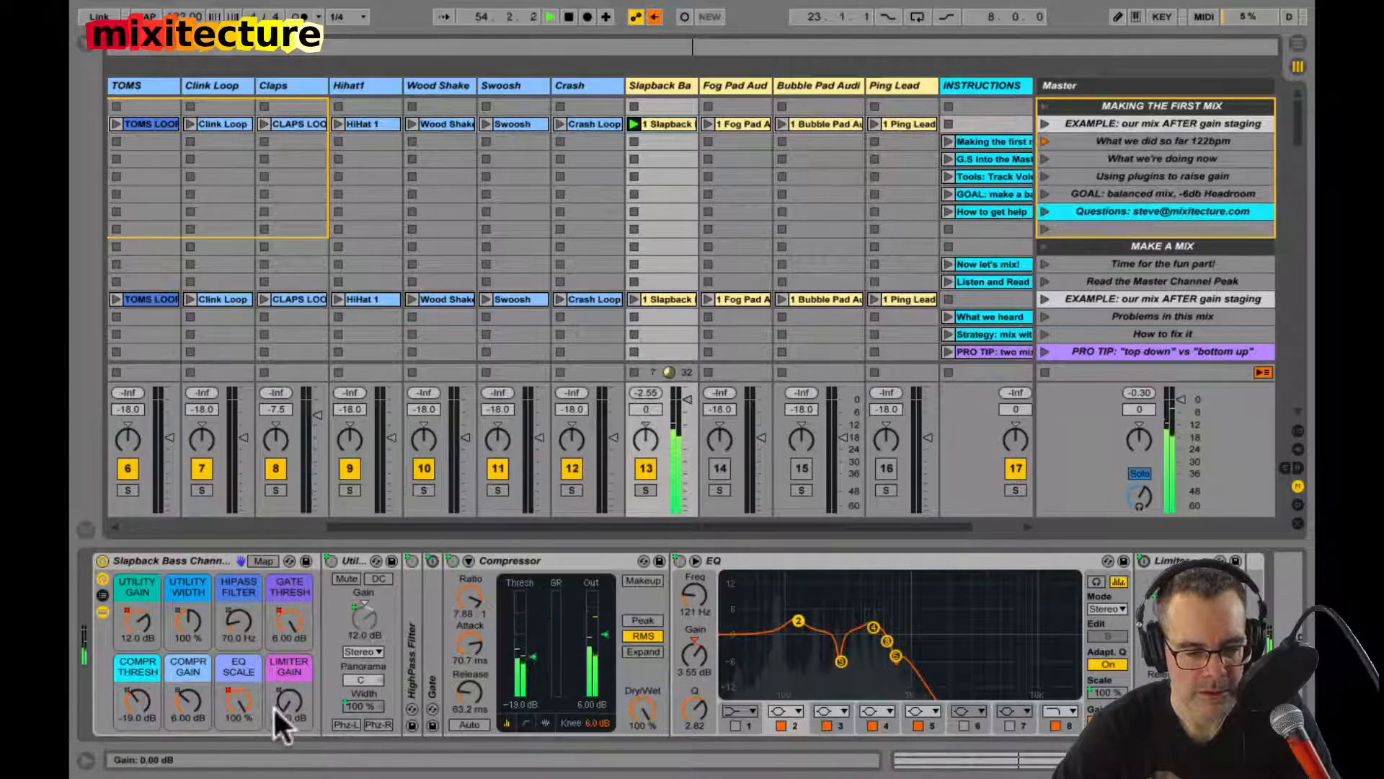
# Step: Reset the track's peak level, compare it with the EQ Scale macro at 0%, and return the scale to 100%
pyautogui.click(648, 393)
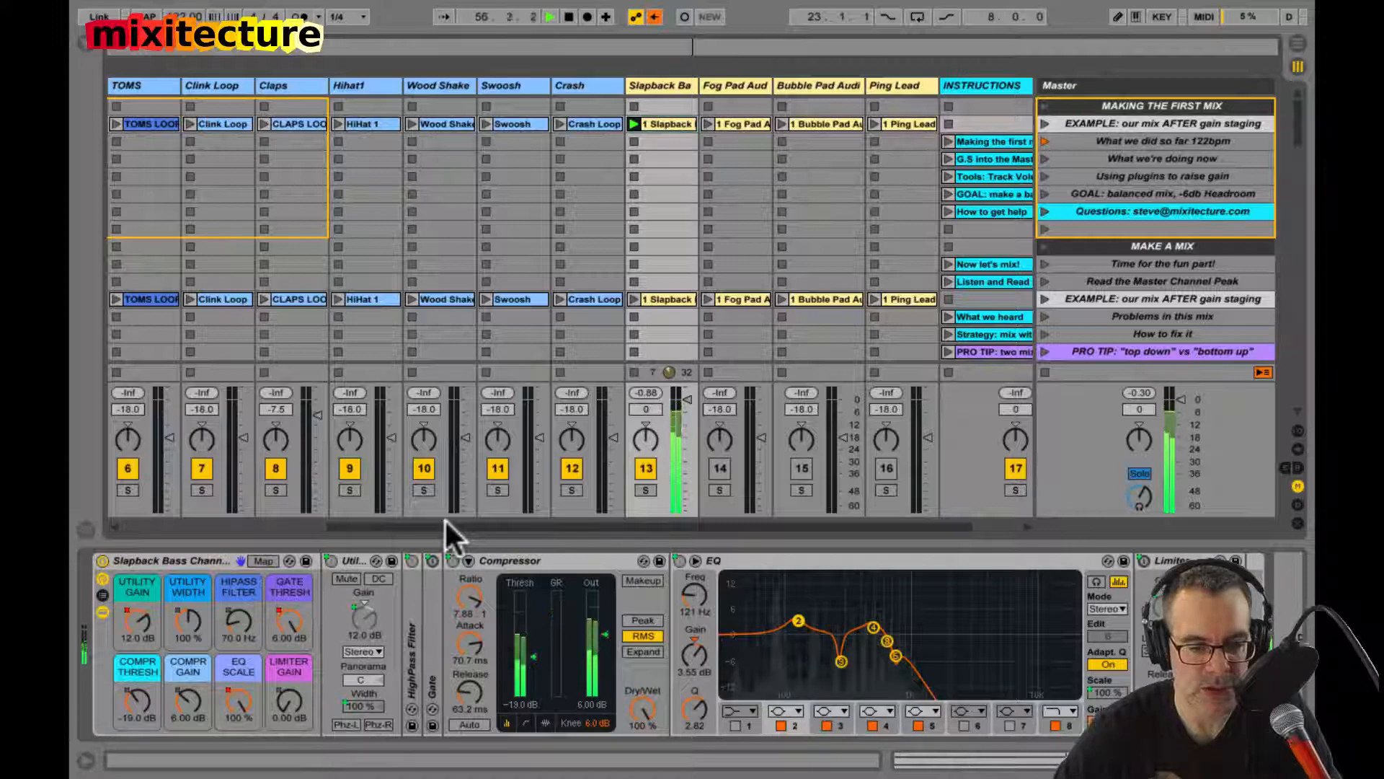
pyautogui.moveTo(233, 698); pyautogui.dragTo(206, 777)
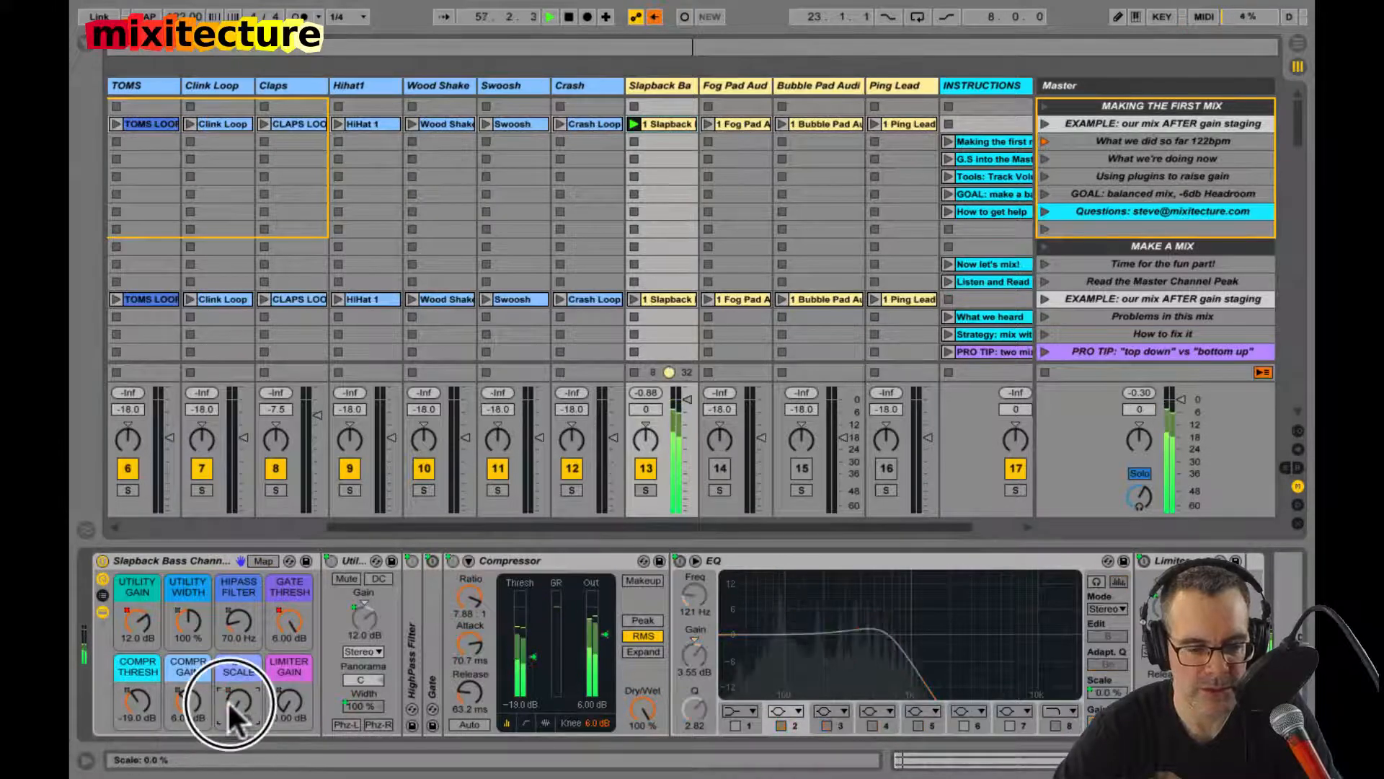
pyautogui.click(646, 392)
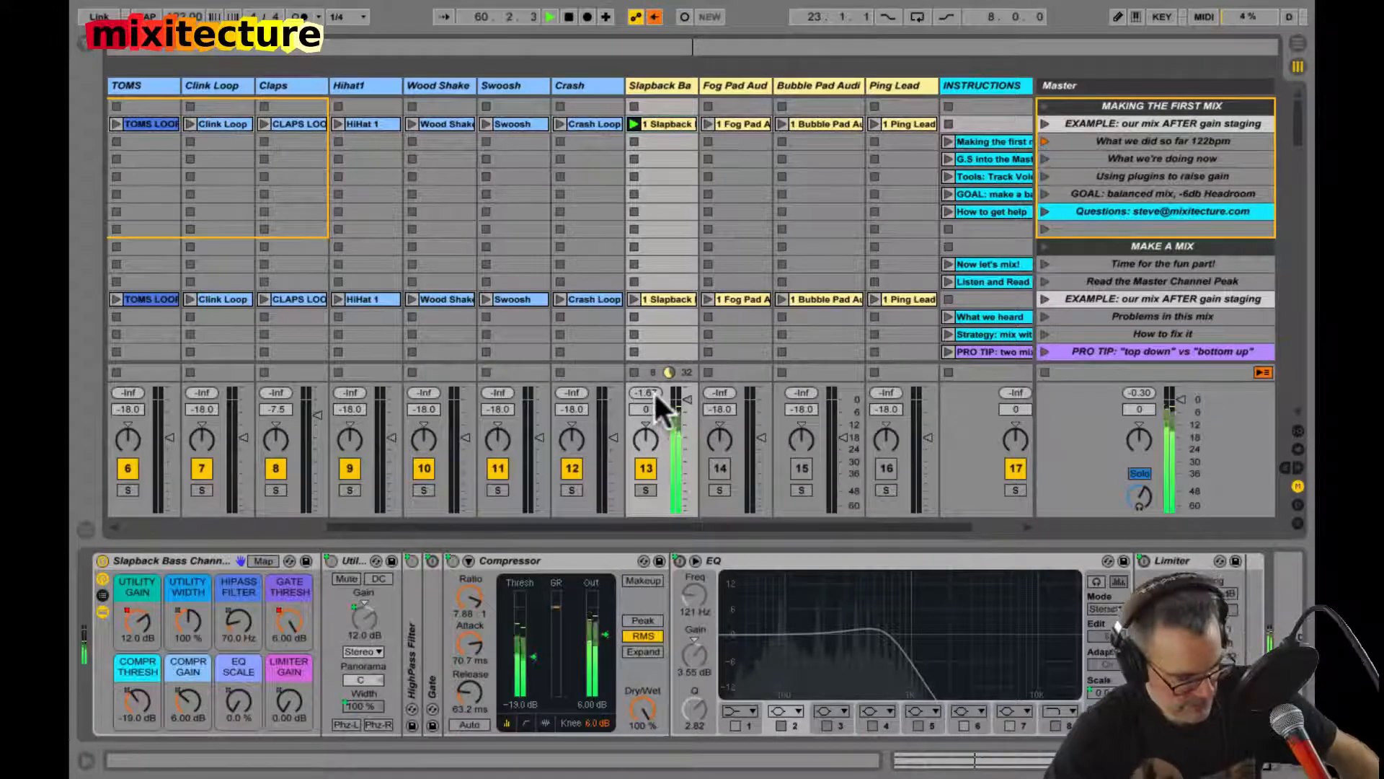
pyautogui.click(647, 393)
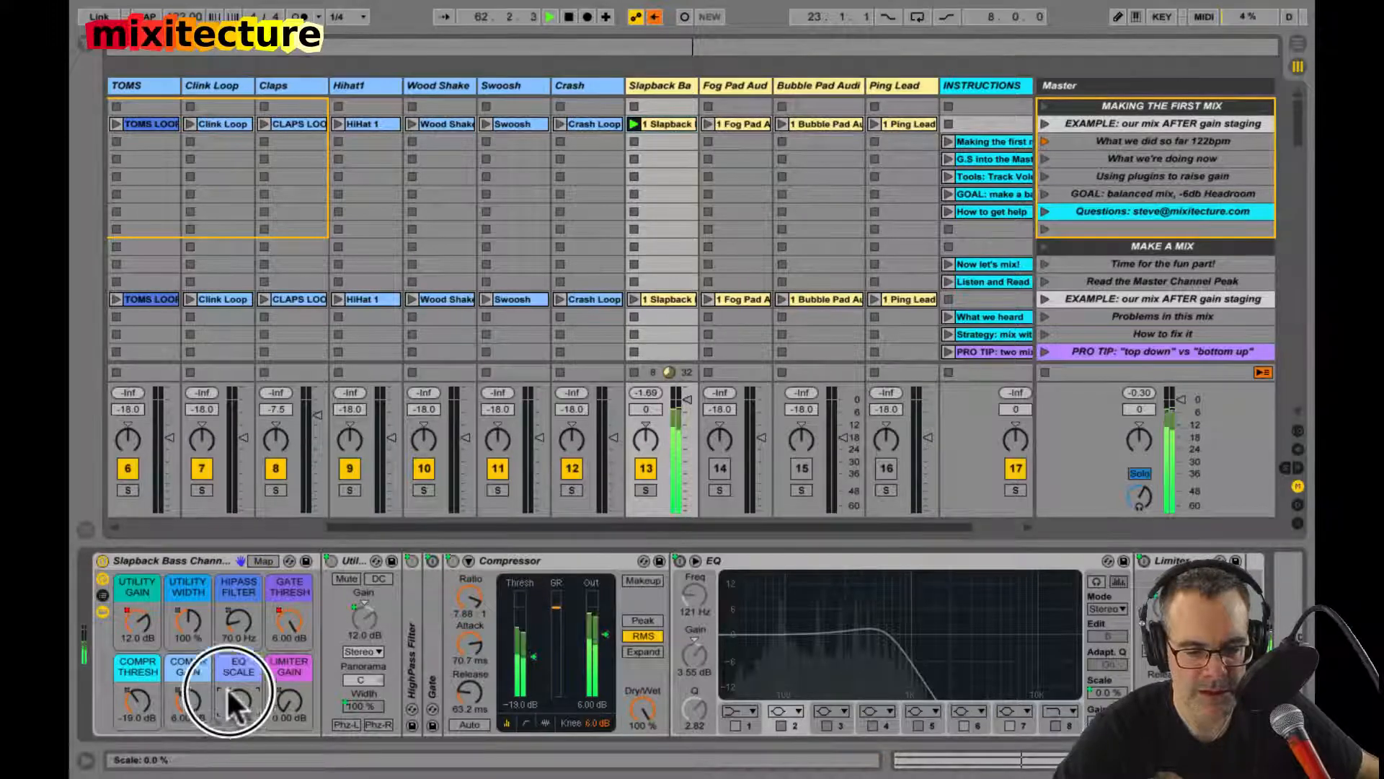
pyautogui.moveTo(233, 701); pyautogui.dragTo(232, 670)
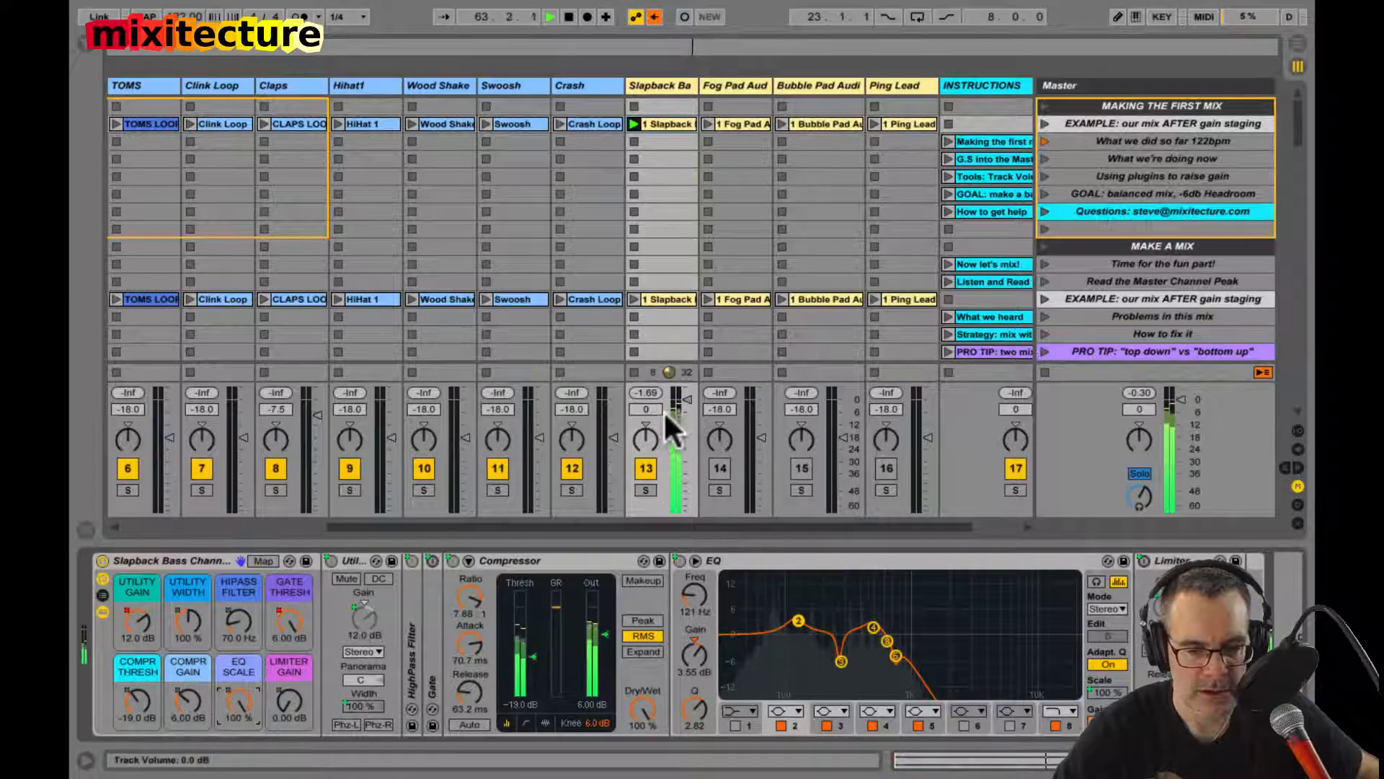
# Step: Examine the Slapback Bass EQ curve in the enlarged display, close it, and pause and continue playback
pyautogui.doubleClick(856, 591)
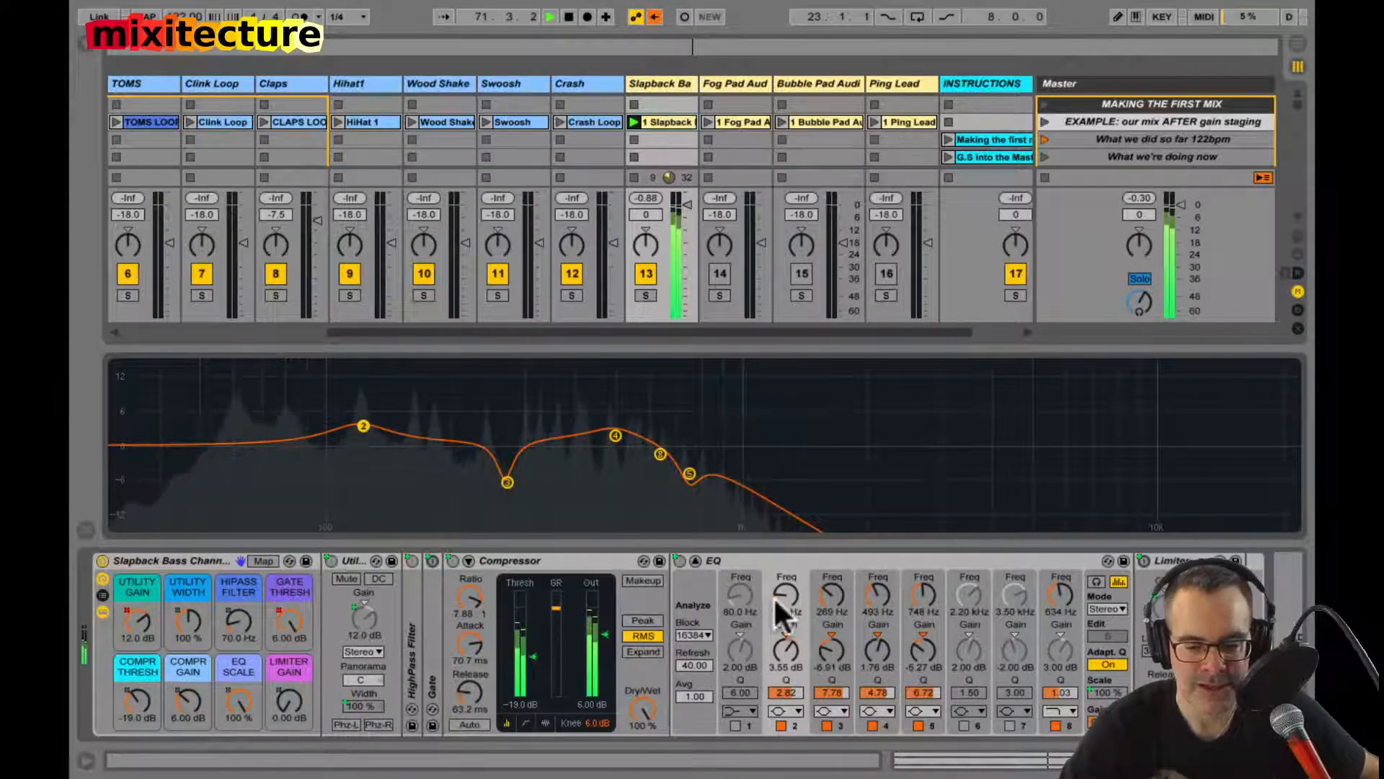
pyautogui.doubleClick(936, 451)
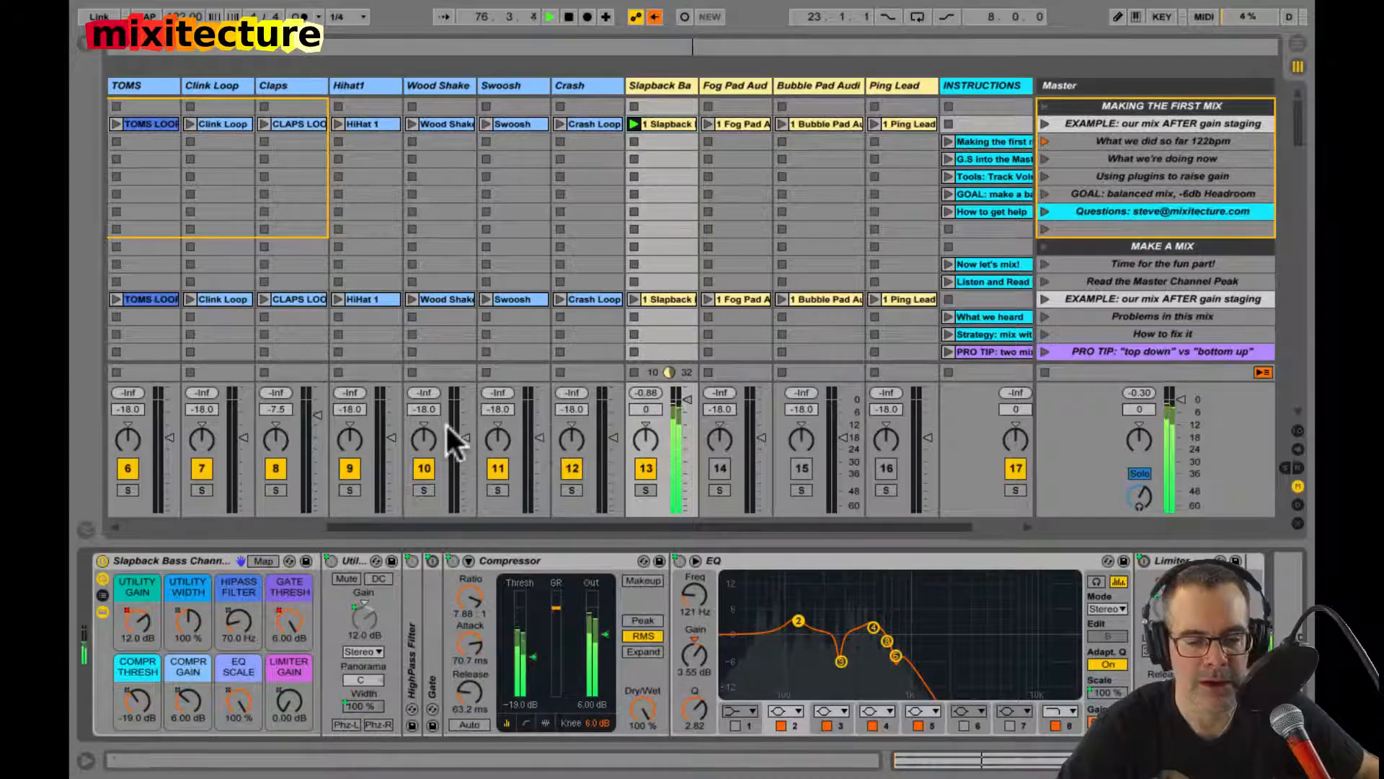
pyautogui.press('space')
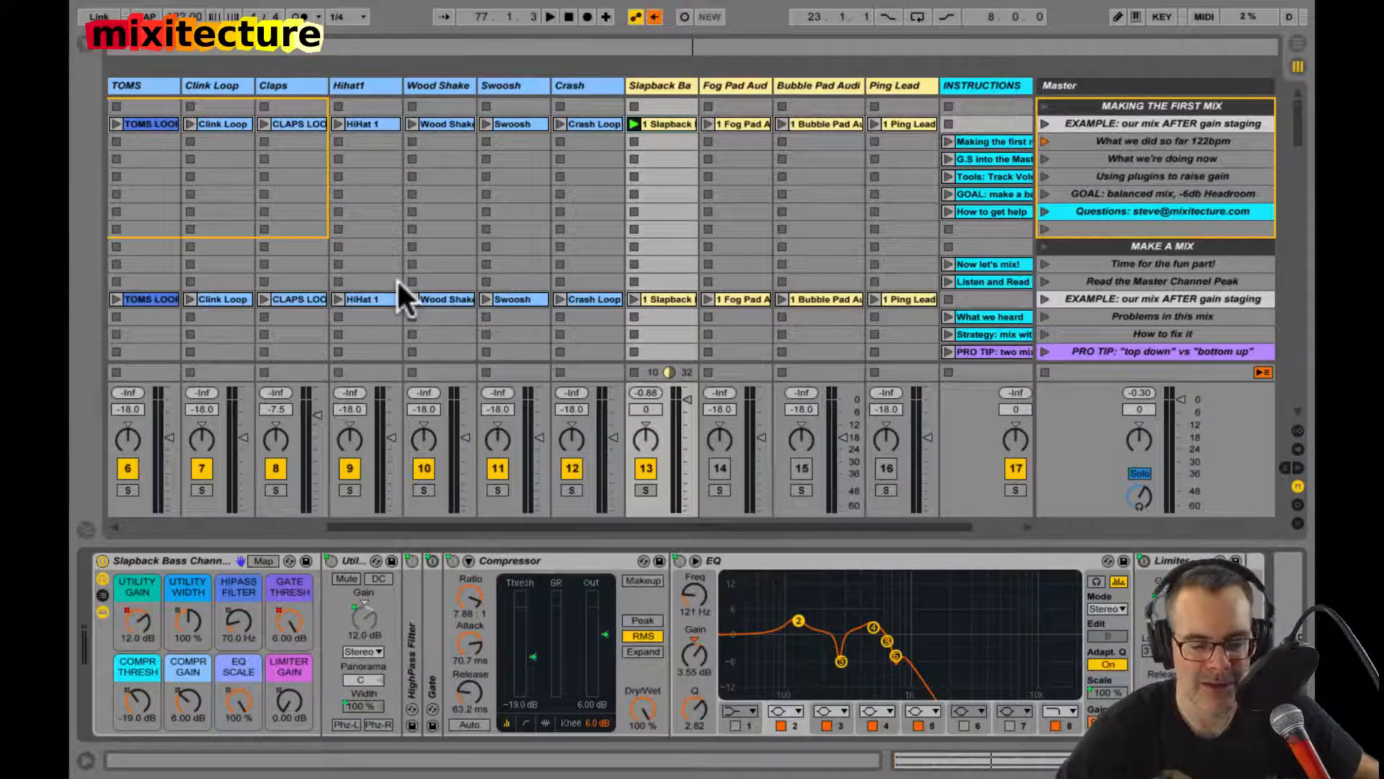
pyautogui.press('space')
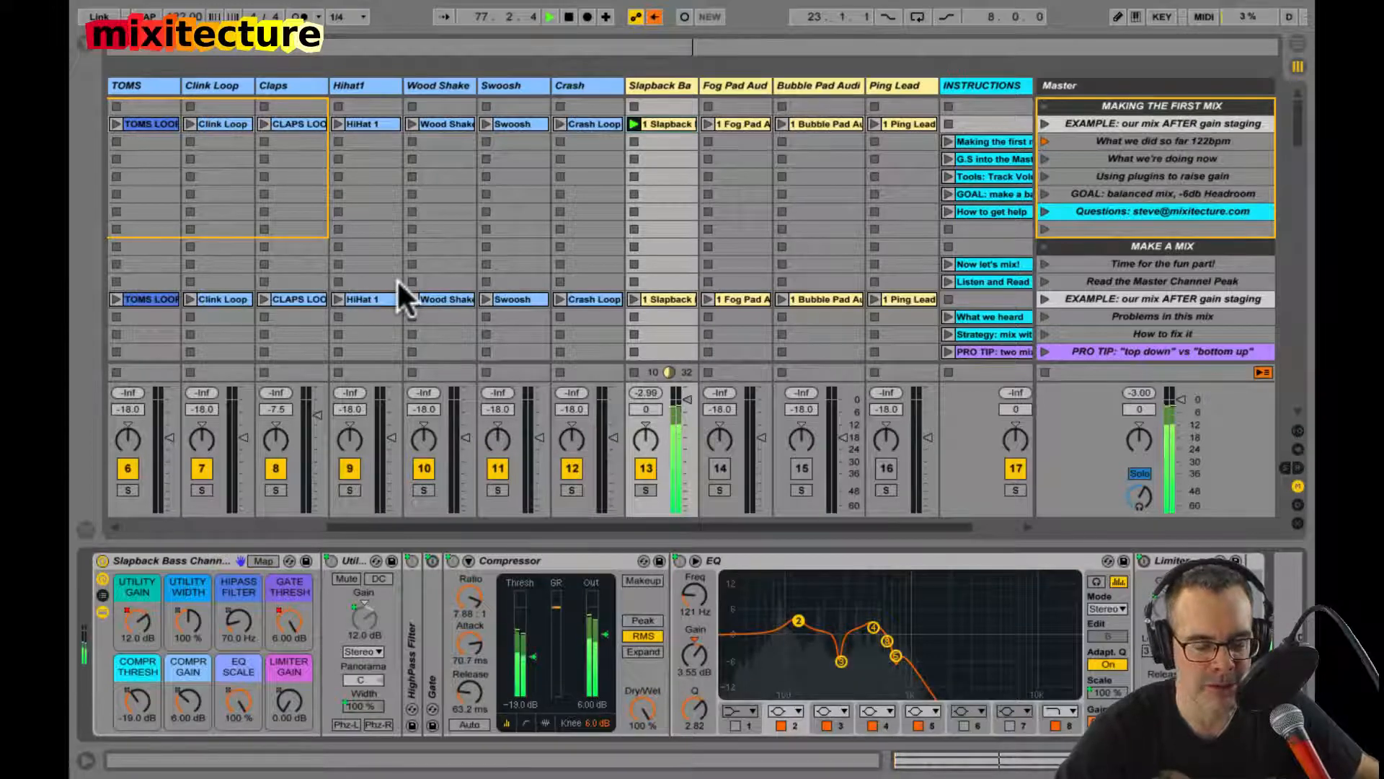
# Step: Stop playback, bypass the Slapback Bass channel strip, and pull the track's volume down to -inf
pyautogui.press('space')
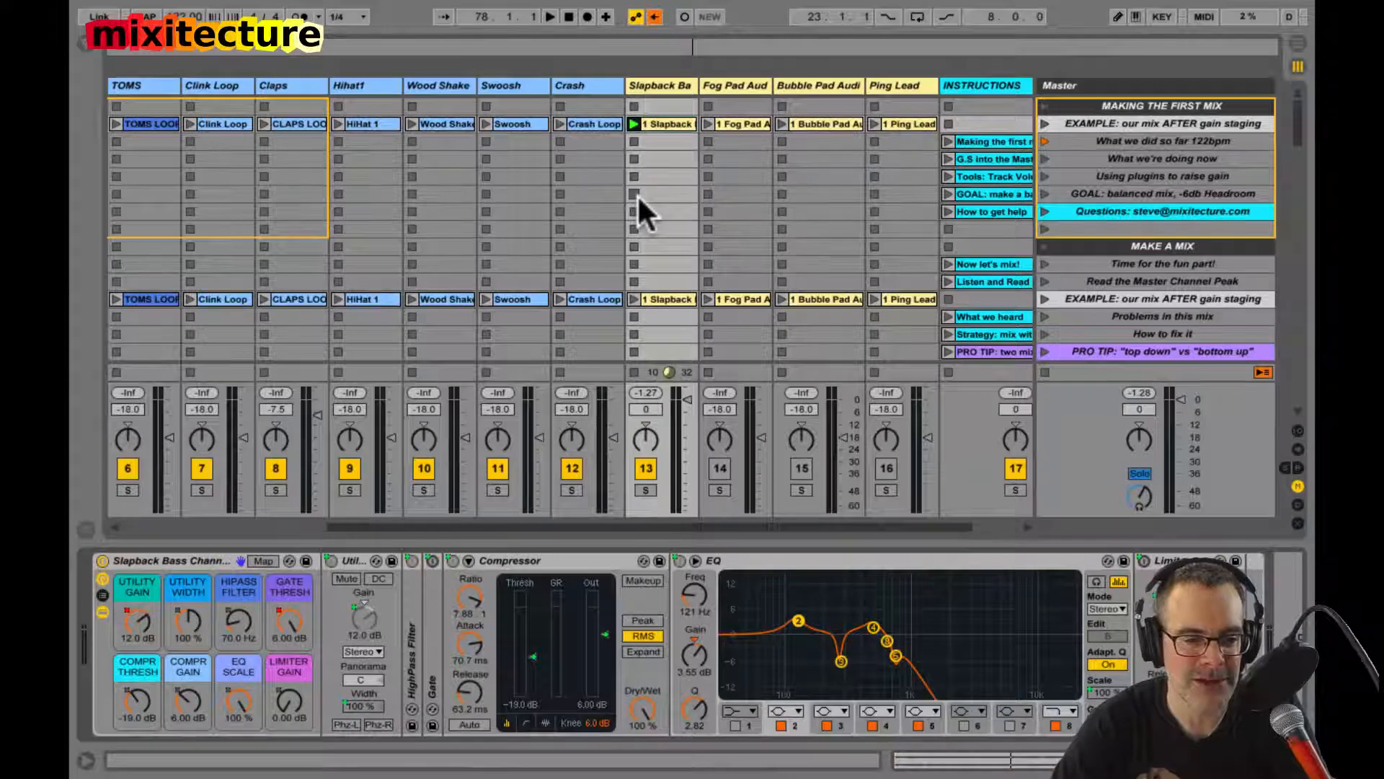
pyautogui.hscroll(-5, 637, 193)
pyautogui.scroll(-2, 638, 194)
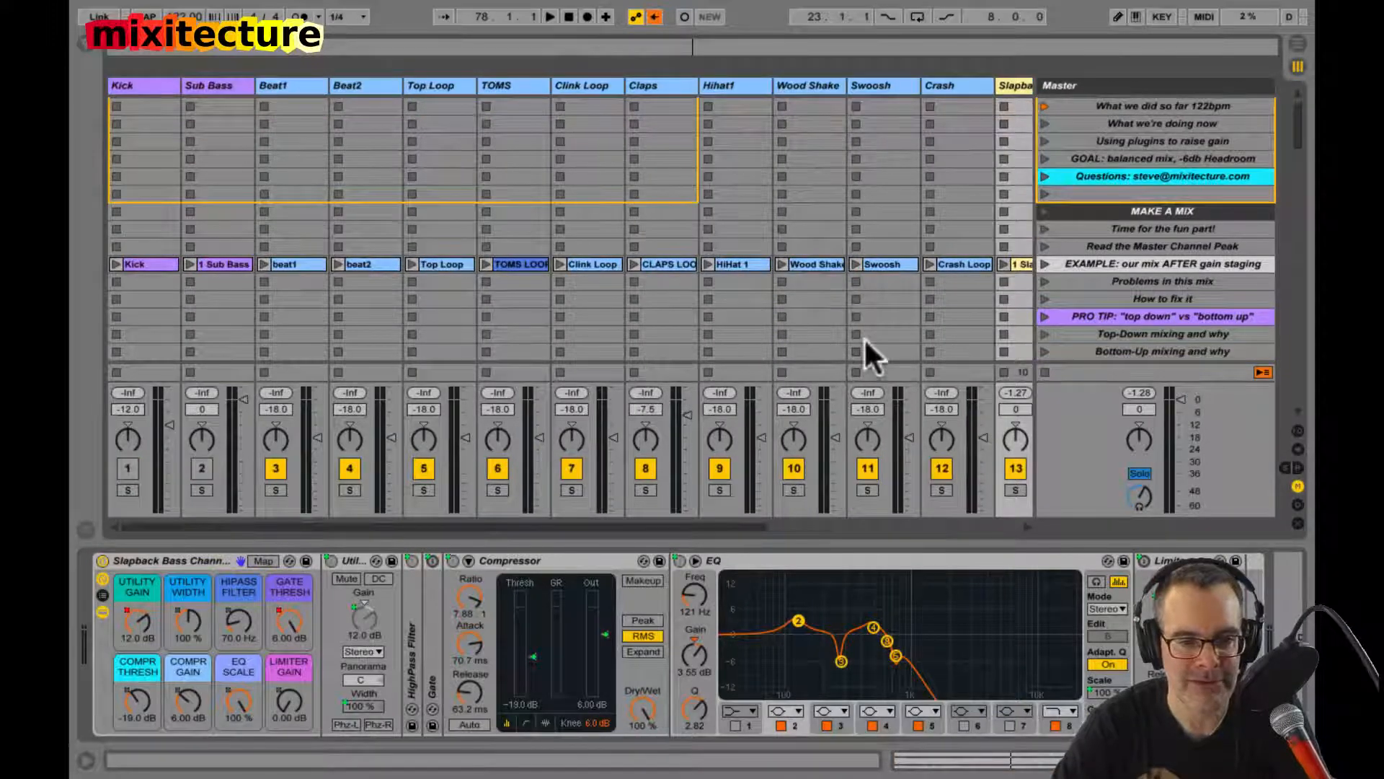
pyautogui.hscroll(6, 903, 359)
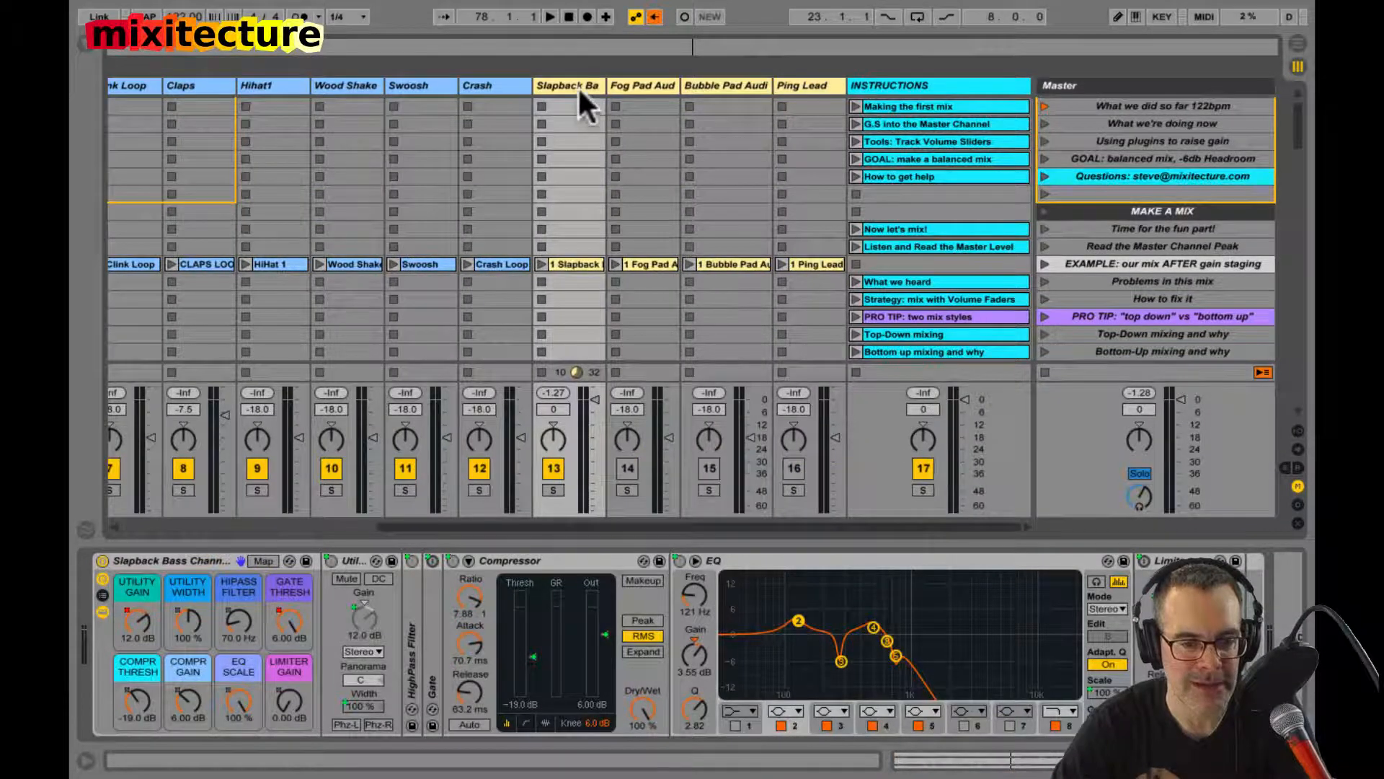
pyautogui.click(102, 560)
pyautogui.moveTo(591, 398); pyautogui.dragTo(591, 510)
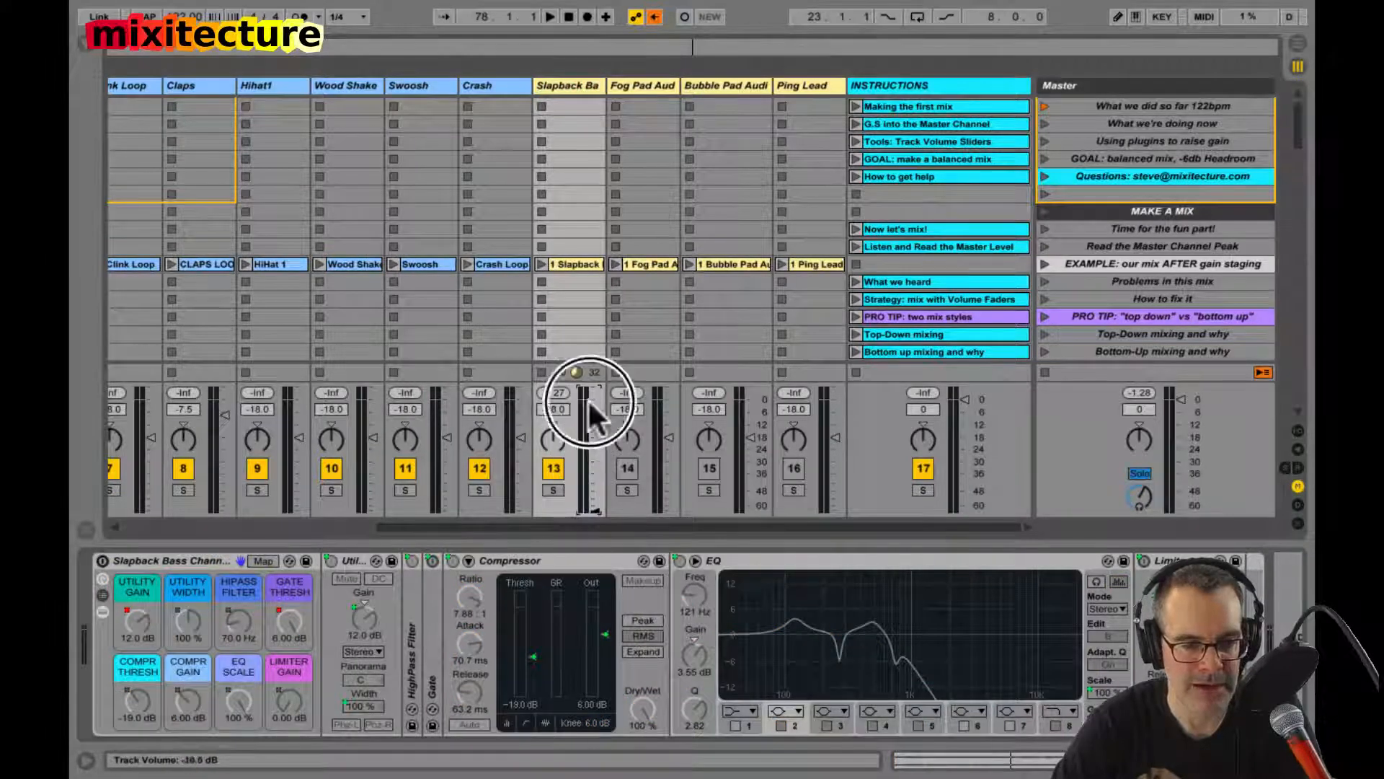
# Step: Launch the scene "EXAMPLE: our mix AFTER gain staging", activate the two pad tracks, Ping Lead, Kick and Sub Bass, and set Kick to -9.0 dB
pyautogui.scroll(2, 993, 246)
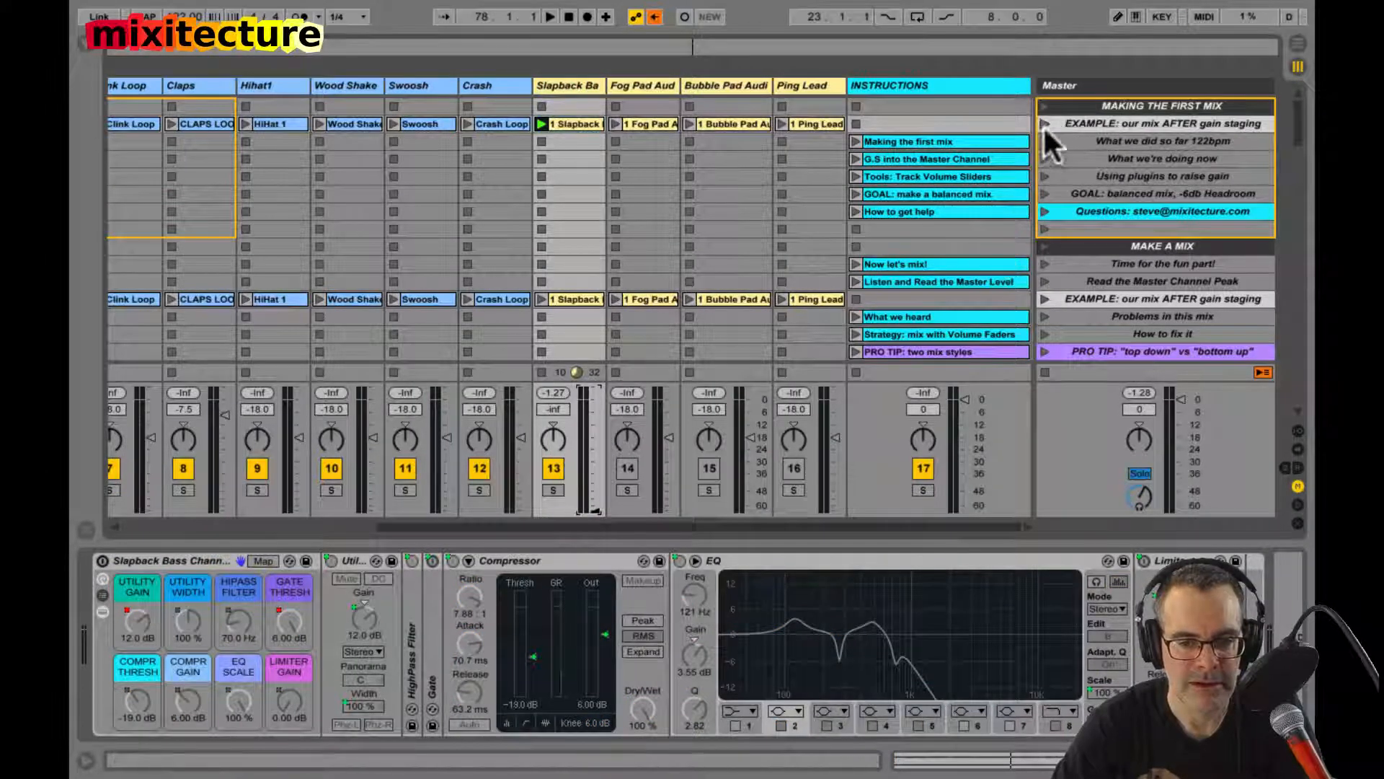
pyautogui.click(1044, 124)
pyautogui.click(625, 464)
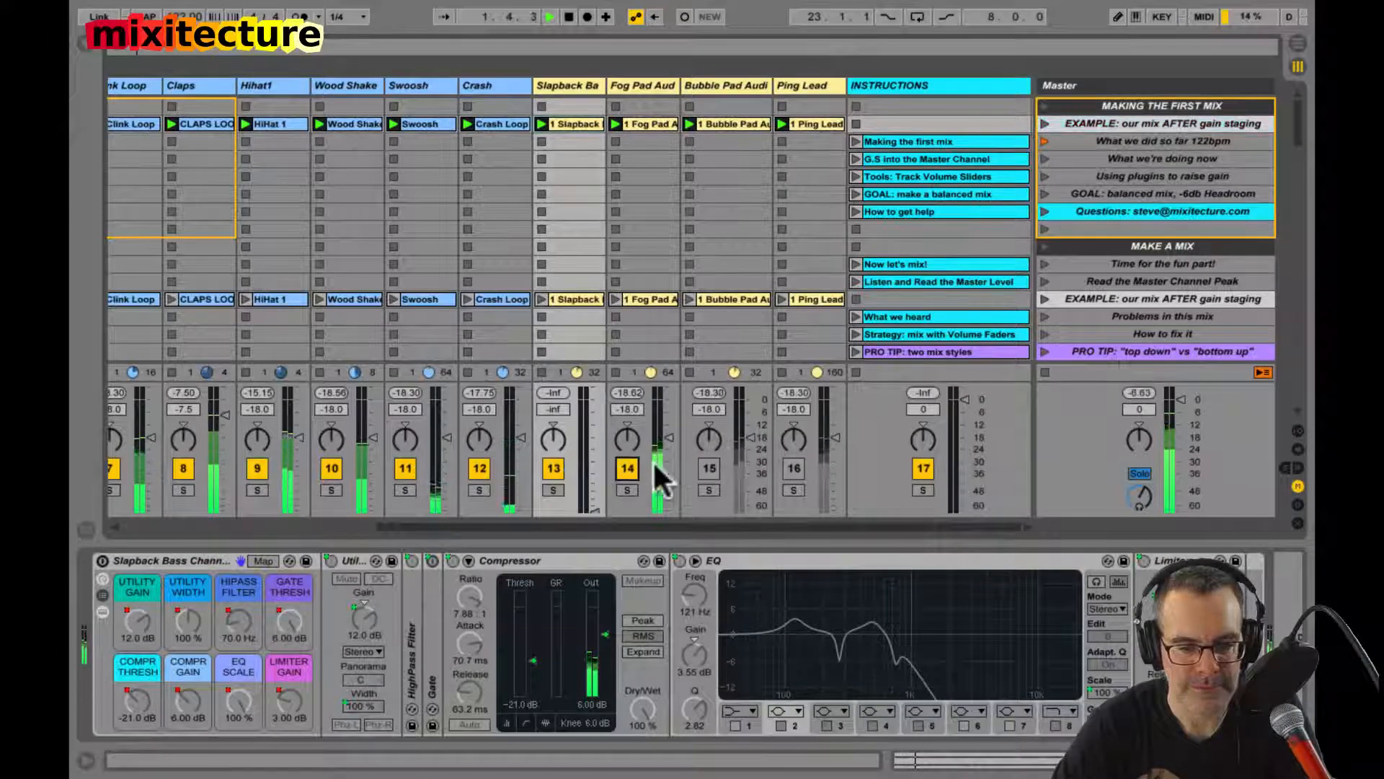
pyautogui.click(710, 468)
pyautogui.click(793, 468)
pyautogui.hscroll(-6, 663, 447)
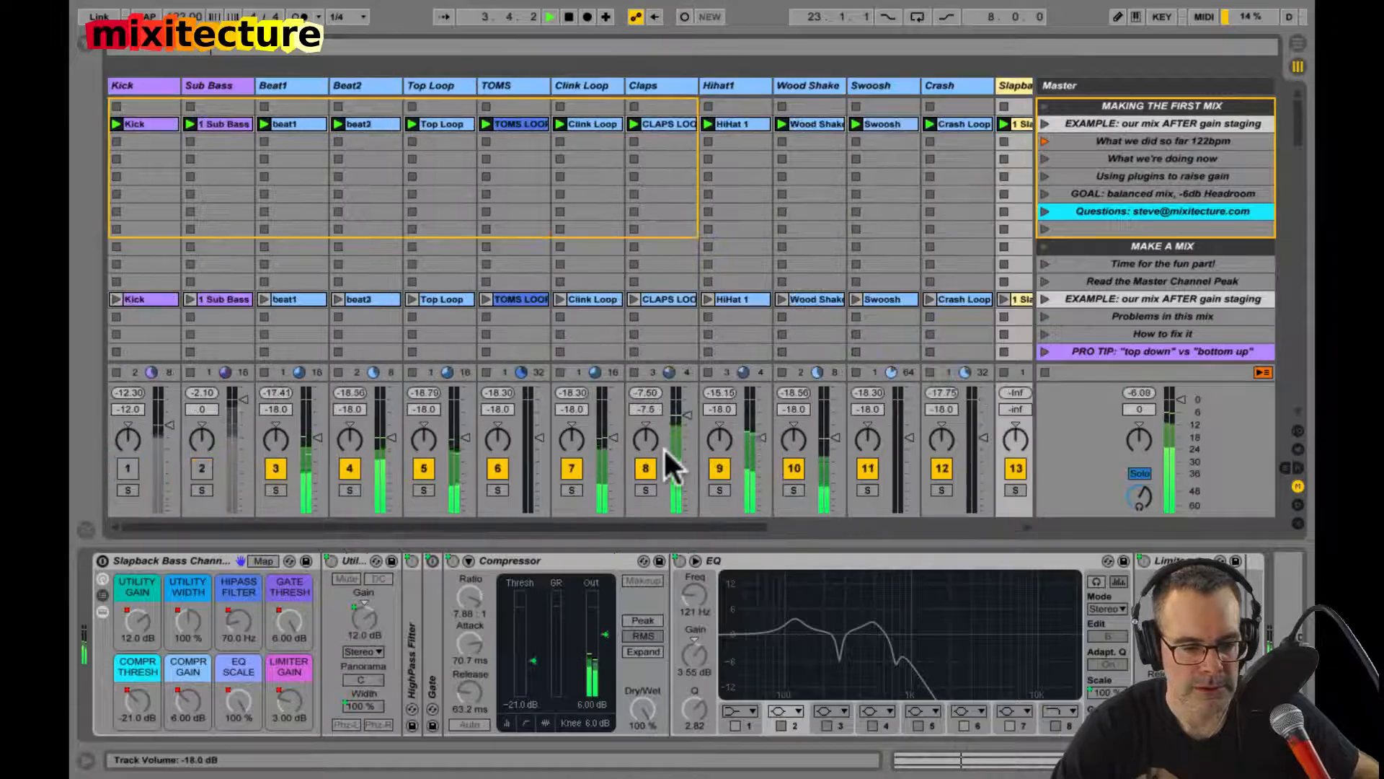
pyautogui.click(127, 468)
pyautogui.moveTo(173, 426); pyautogui.dragTo(167, 416)
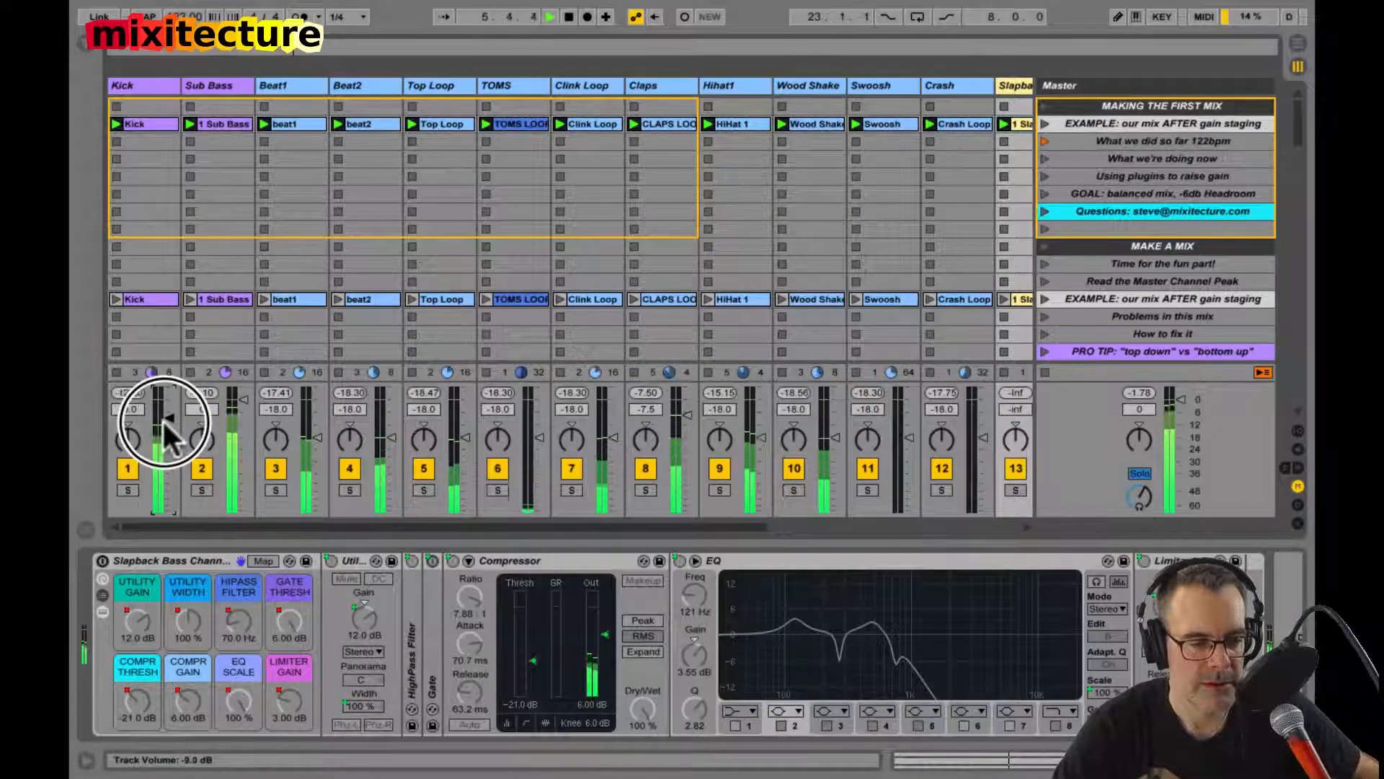
# Step: Raise the Slapback Bass volume gradually to 0 dB and on to 6.0 dB with its channel strip bypassed
pyautogui.hscroll(7, 503, 405)
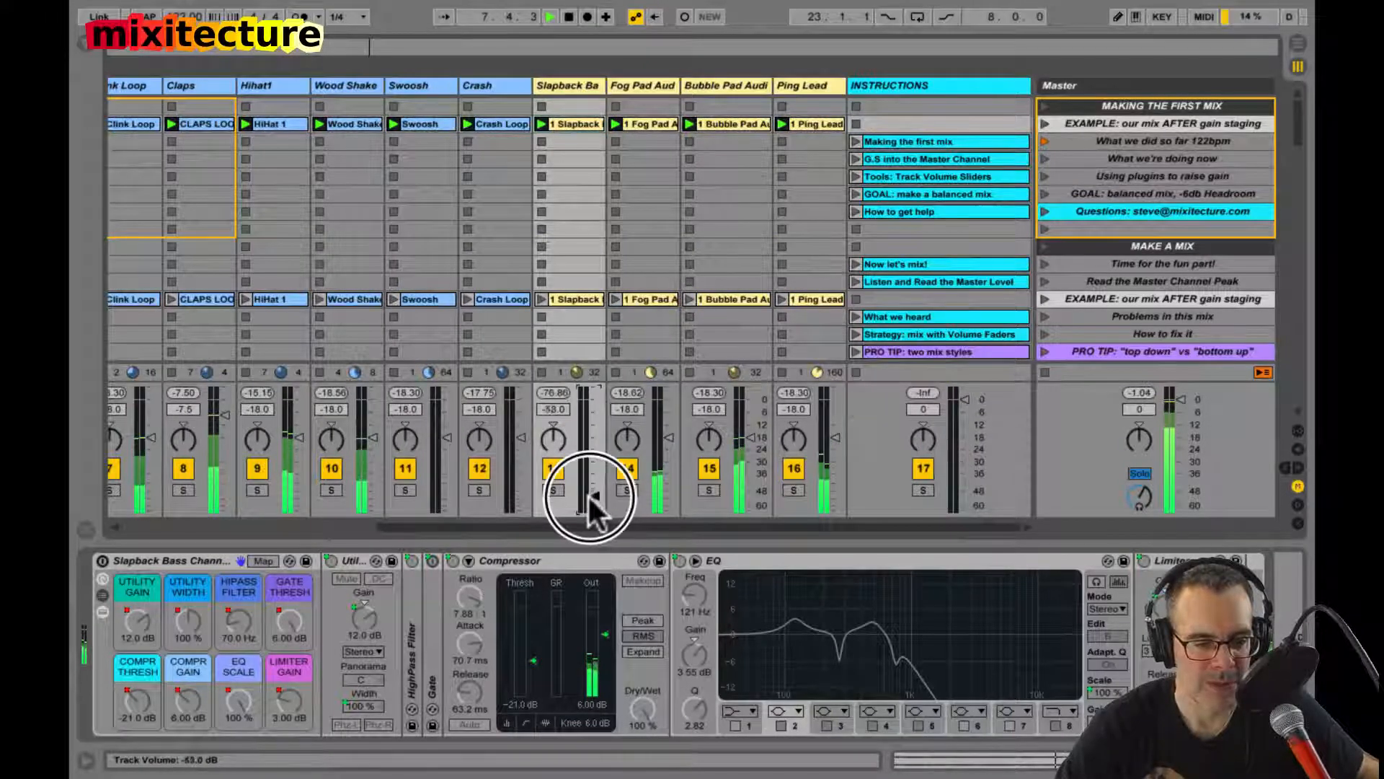
pyautogui.click(587, 493)
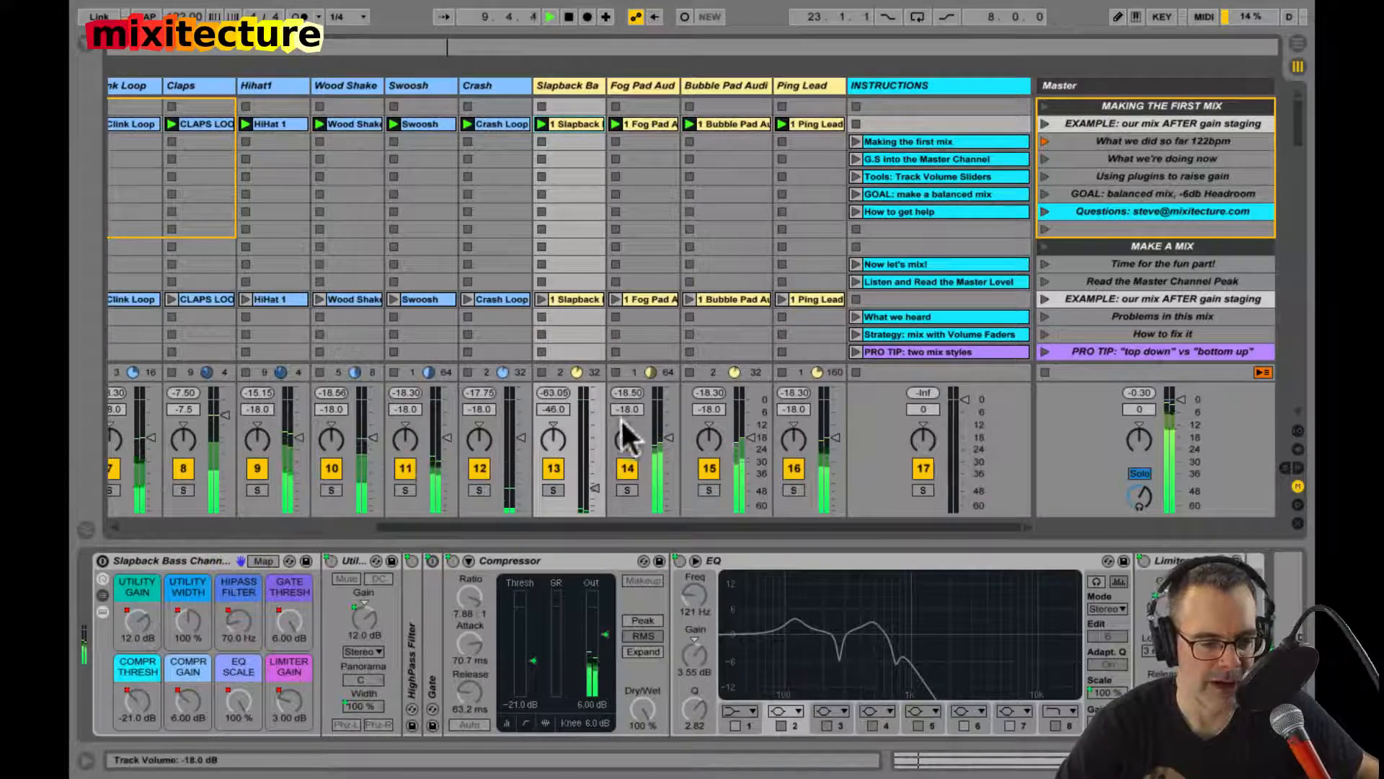
pyautogui.click(586, 481)
pyautogui.moveTo(586, 482); pyautogui.dragTo(586, 403)
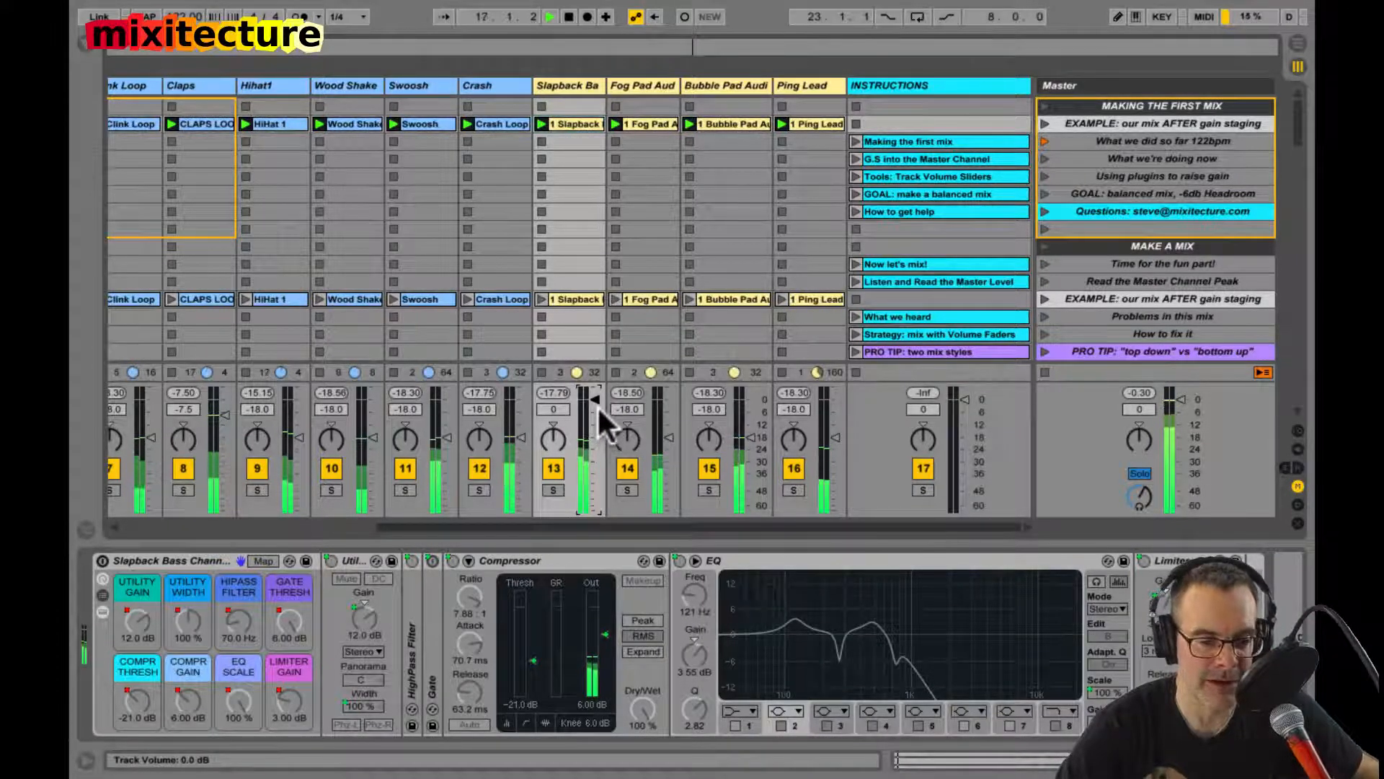
pyautogui.moveTo(591, 394); pyautogui.dragTo(589, 395)
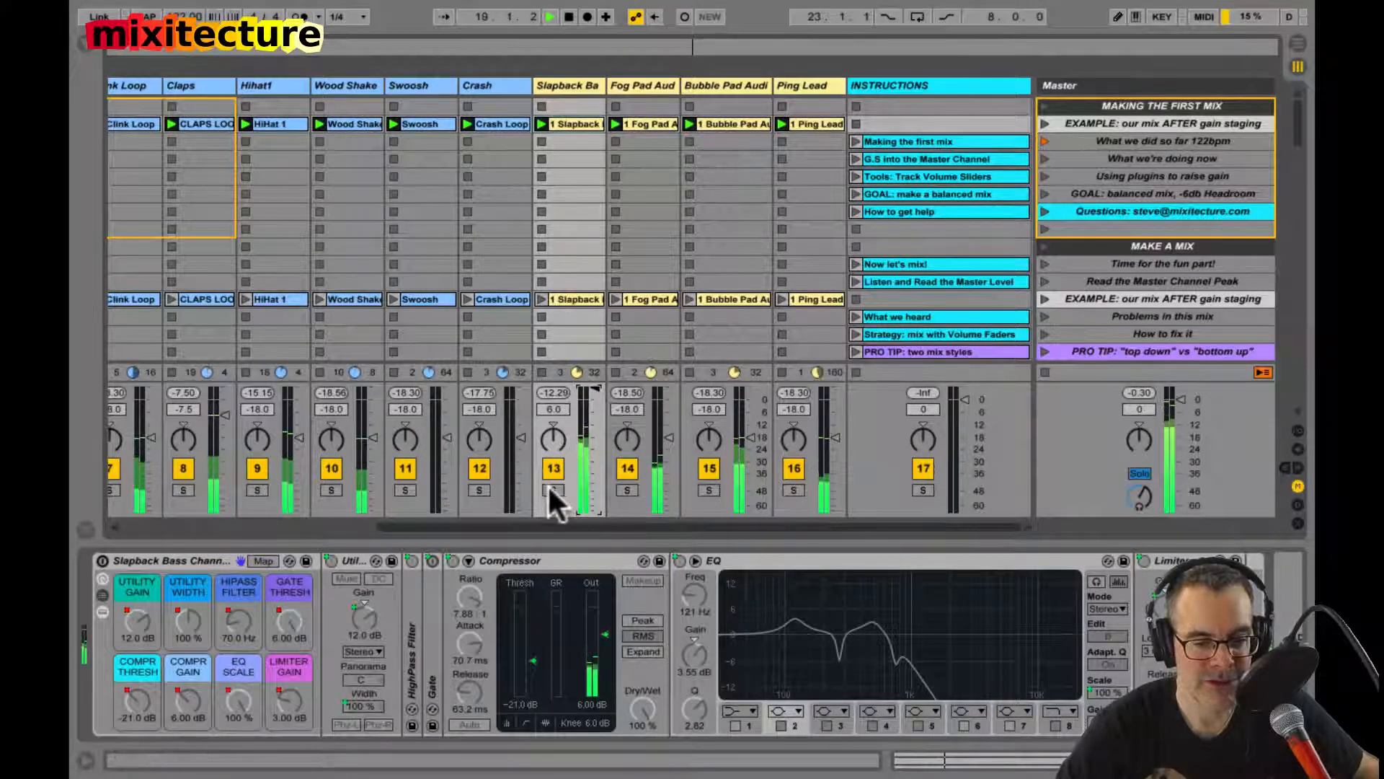
pyautogui.click(587, 385)
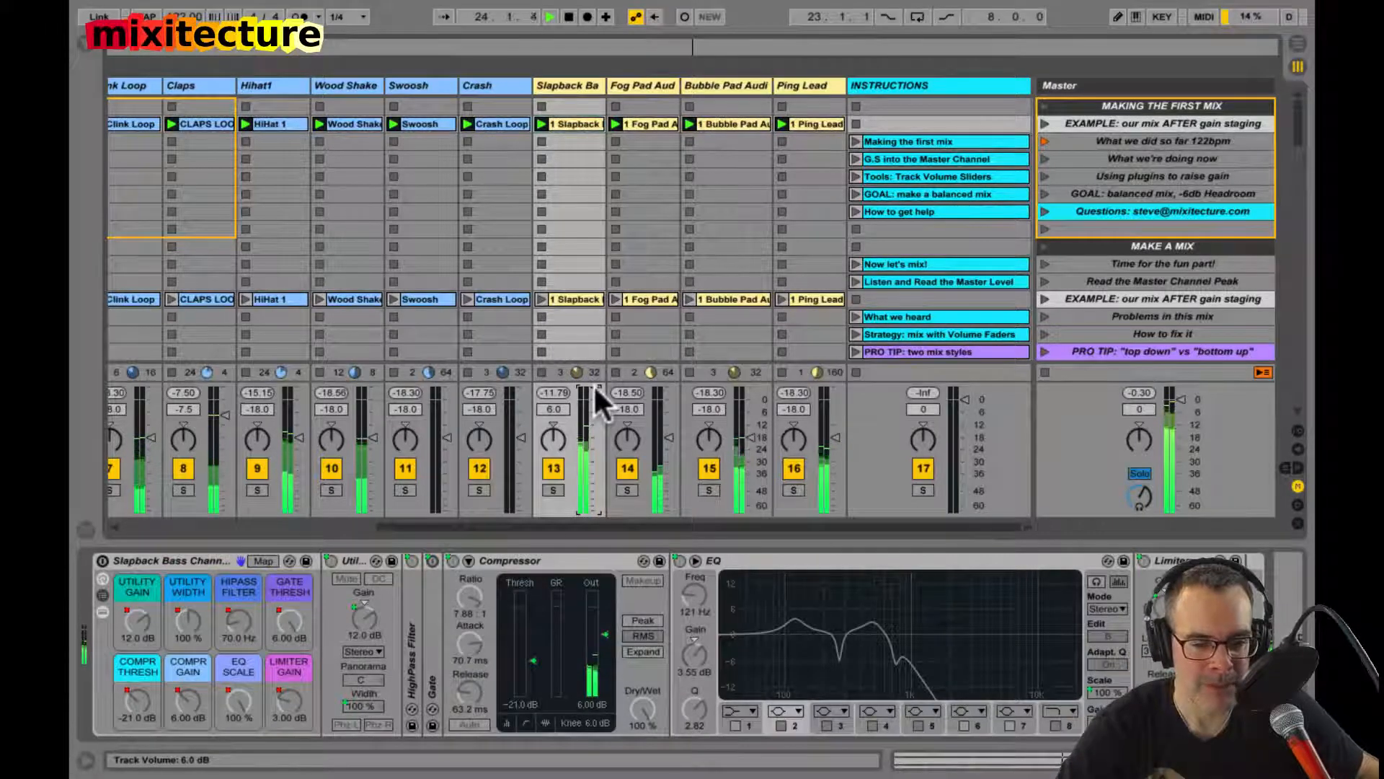
# Step: Mute Slapback Bass with its fader, re-enable and collapse its channel strip, raise the volume to -11.0 dB, and stop playback
pyautogui.moveTo(594, 383); pyautogui.dragTo(595, 509)
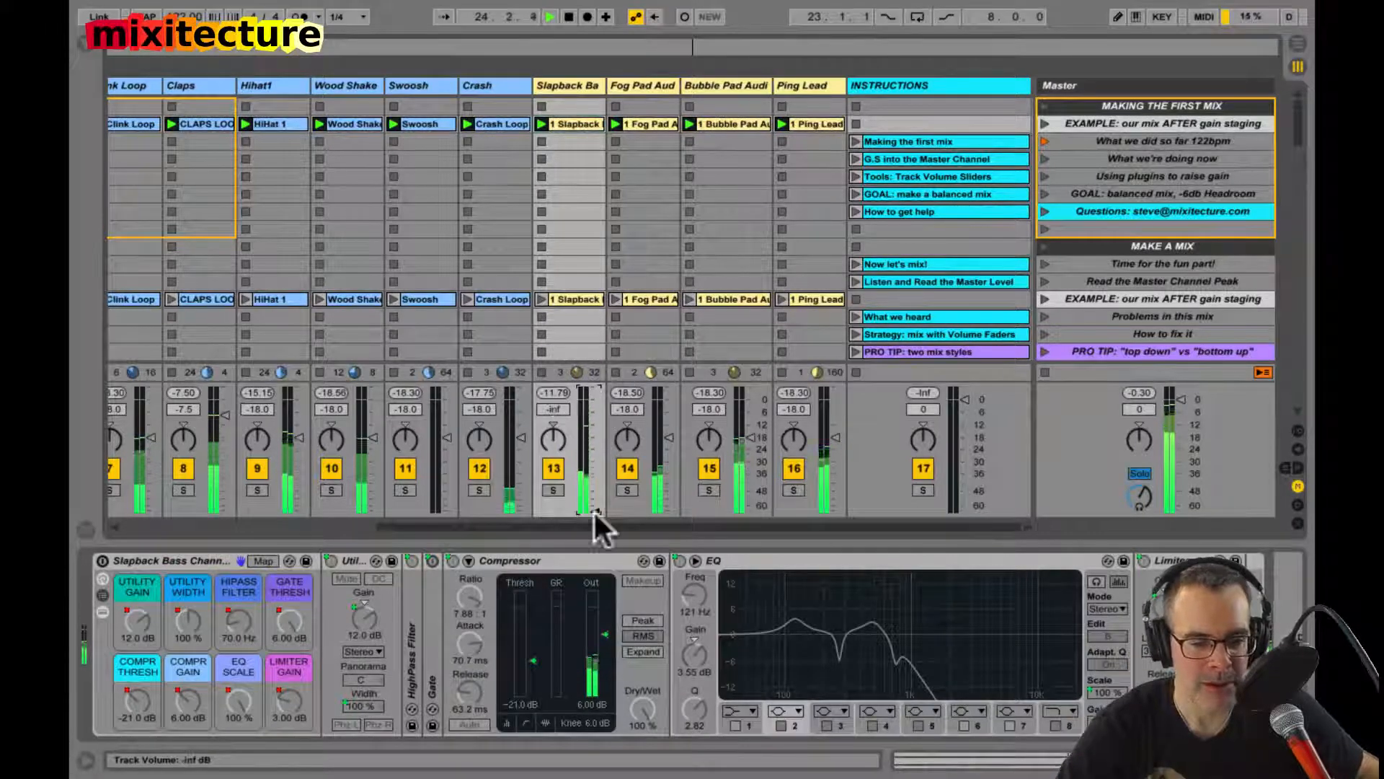
pyautogui.click(102, 559)
pyautogui.doubleClick(141, 560)
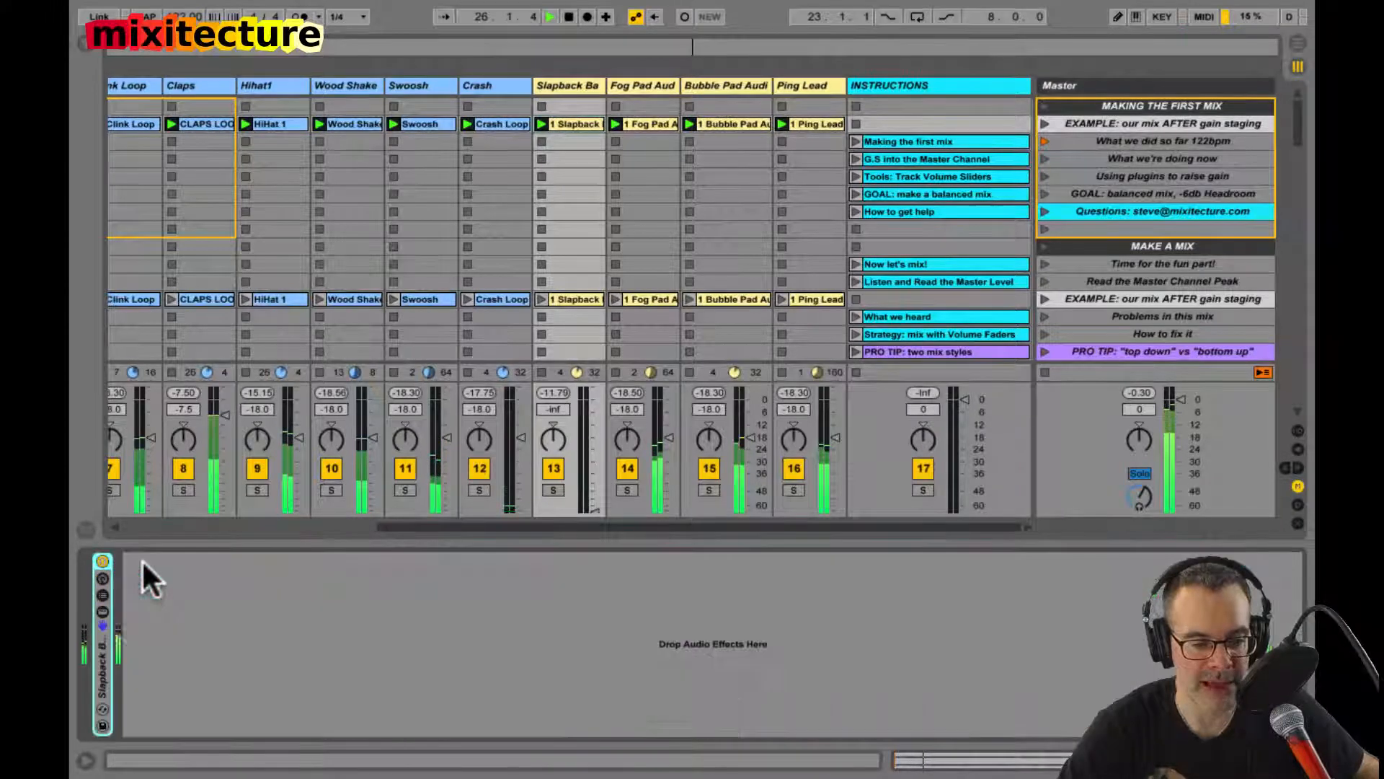
pyautogui.moveTo(590, 513); pyautogui.dragTo(590, 420)
pyautogui.press('space')
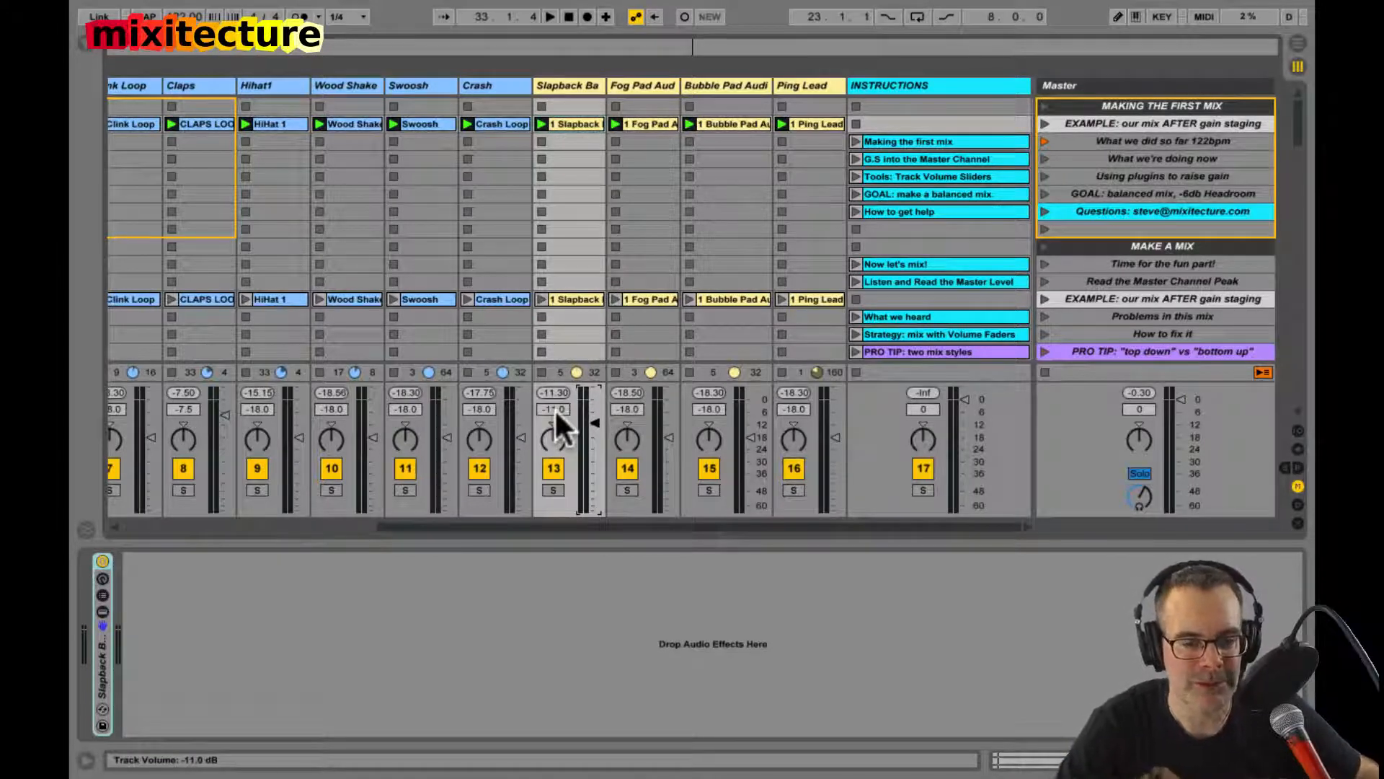
# Step: Set Slapback Bass to 6.0 dB, restart the example scene, lower the track to -15.0 dB, and reset the master peak level
pyautogui.click(590, 428)
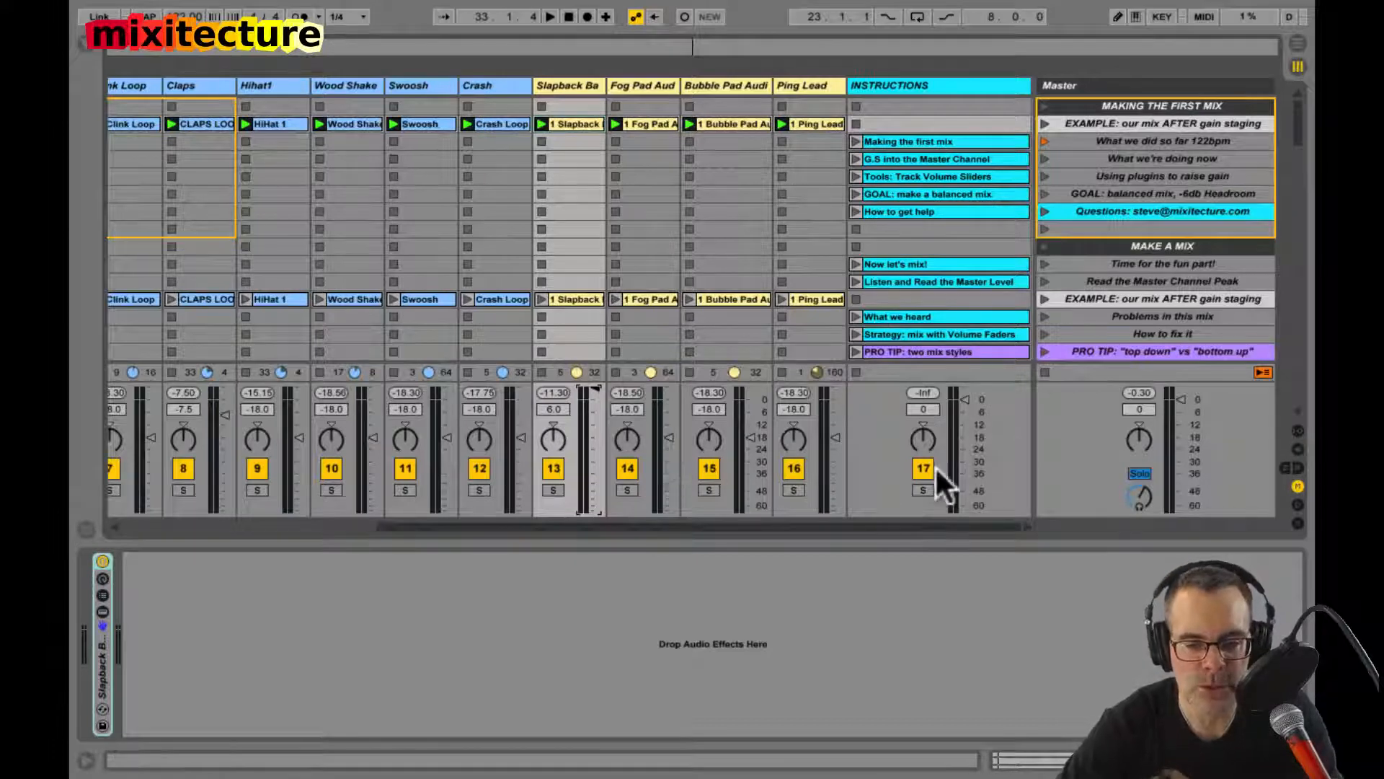
pyautogui.click(1045, 372)
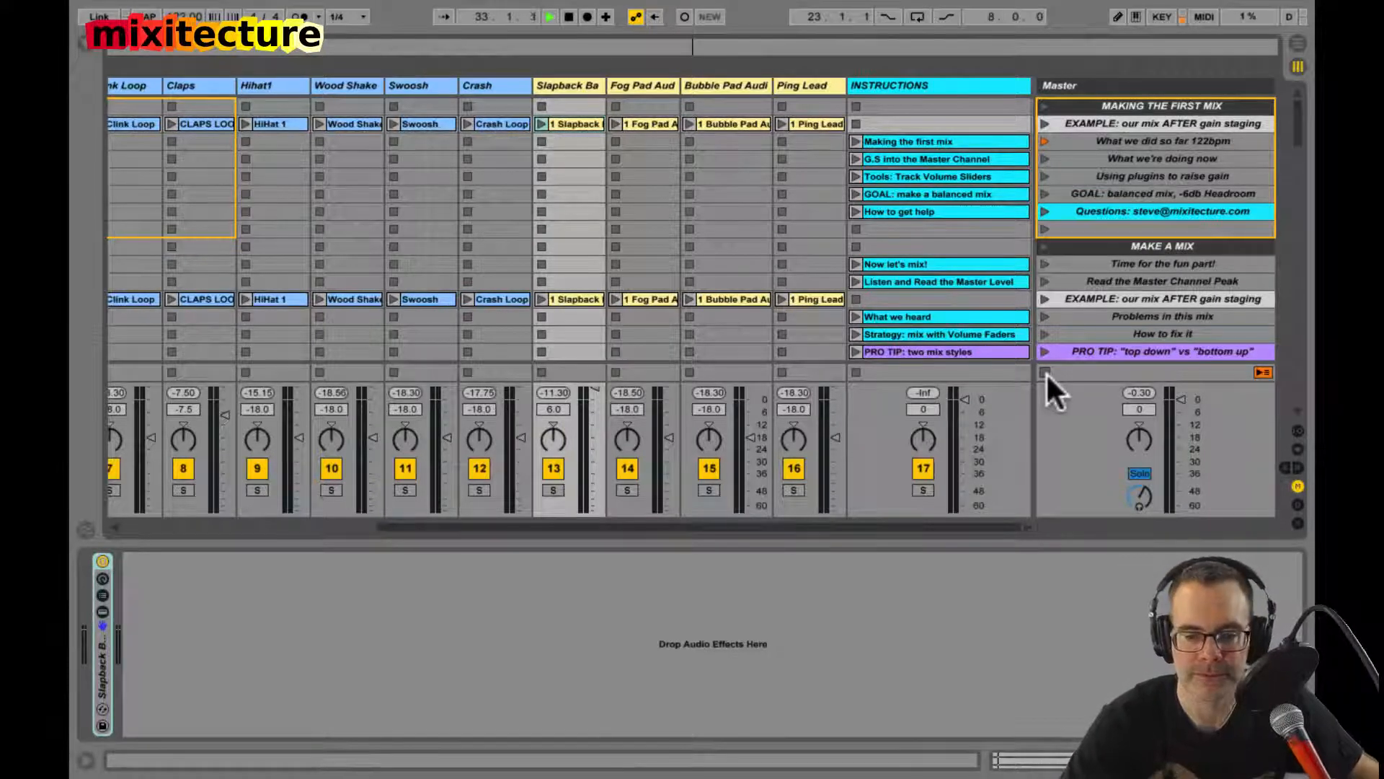
pyautogui.press('space')
pyautogui.click(1045, 123)
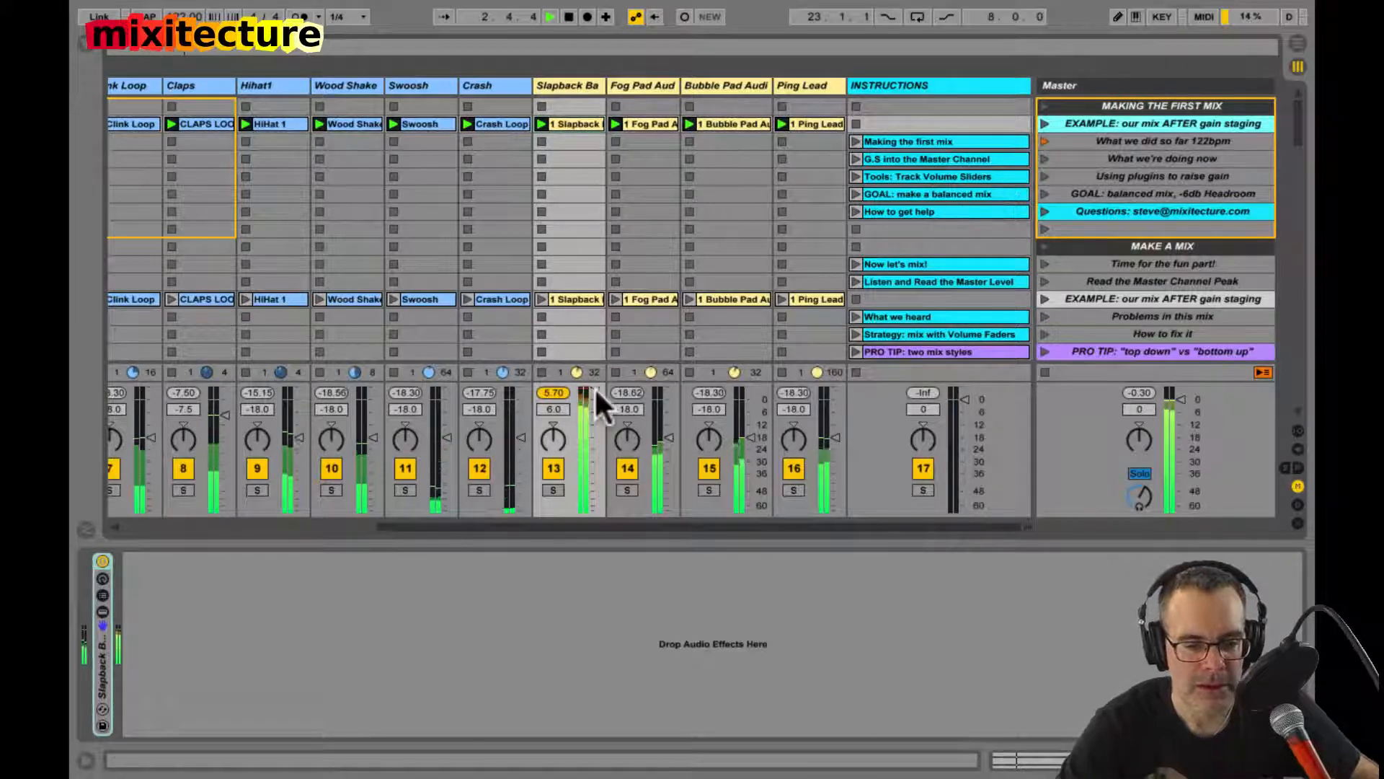
pyautogui.moveTo(594, 388); pyautogui.dragTo(594, 430)
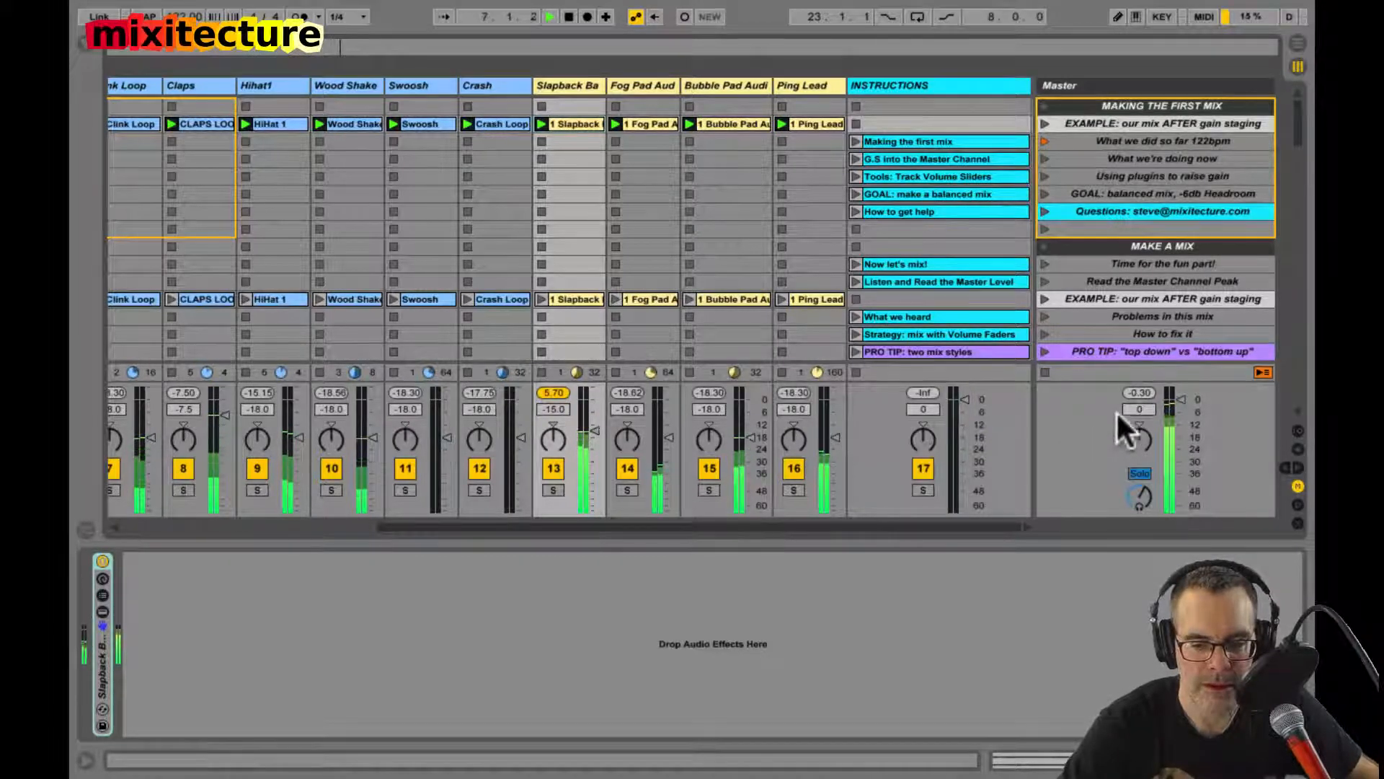
pyautogui.click(1139, 388)
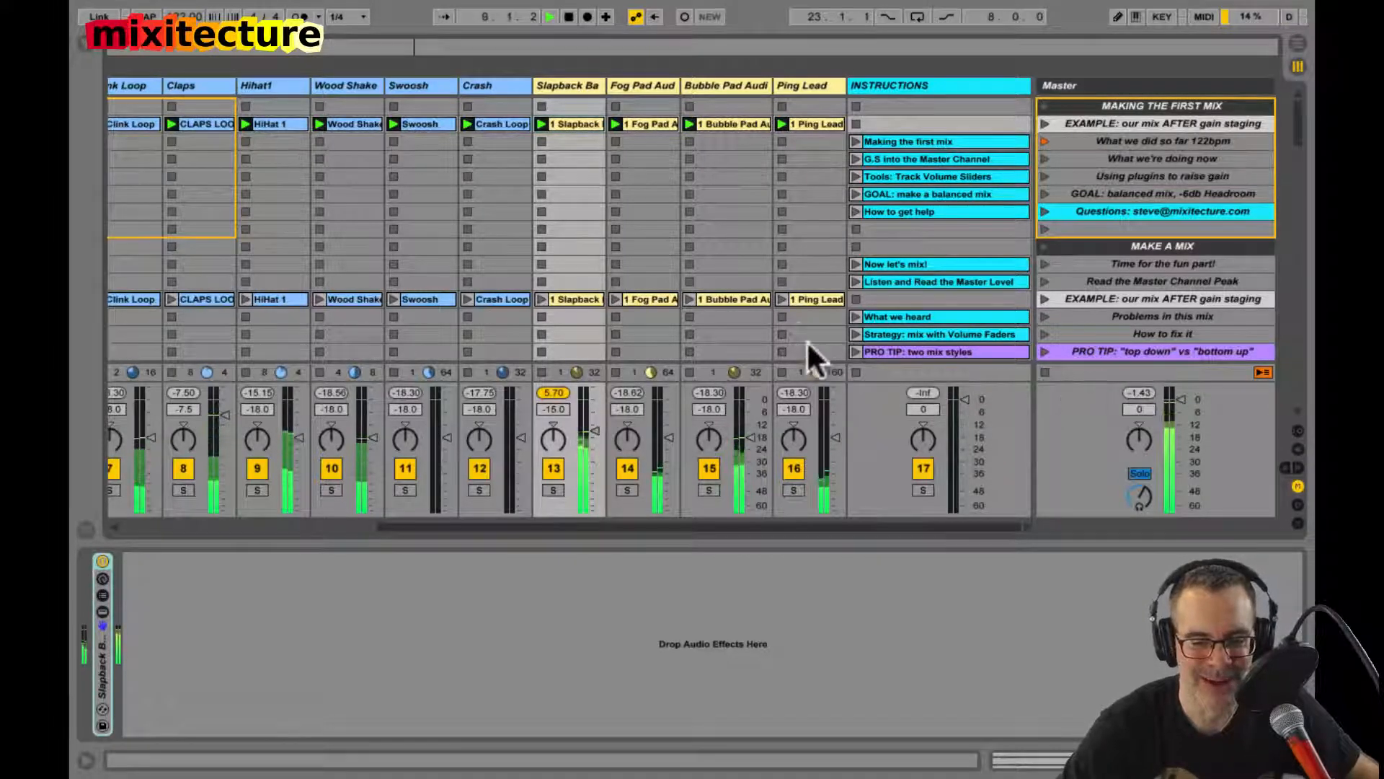
# Step: Stop playback, select all tracks from Kick to Ping Lead, and pull their volume faders down together
pyautogui.scroll(-4, 797, 321)
pyautogui.hscroll(-6, 735, 453)
pyautogui.scroll(1, 736, 453)
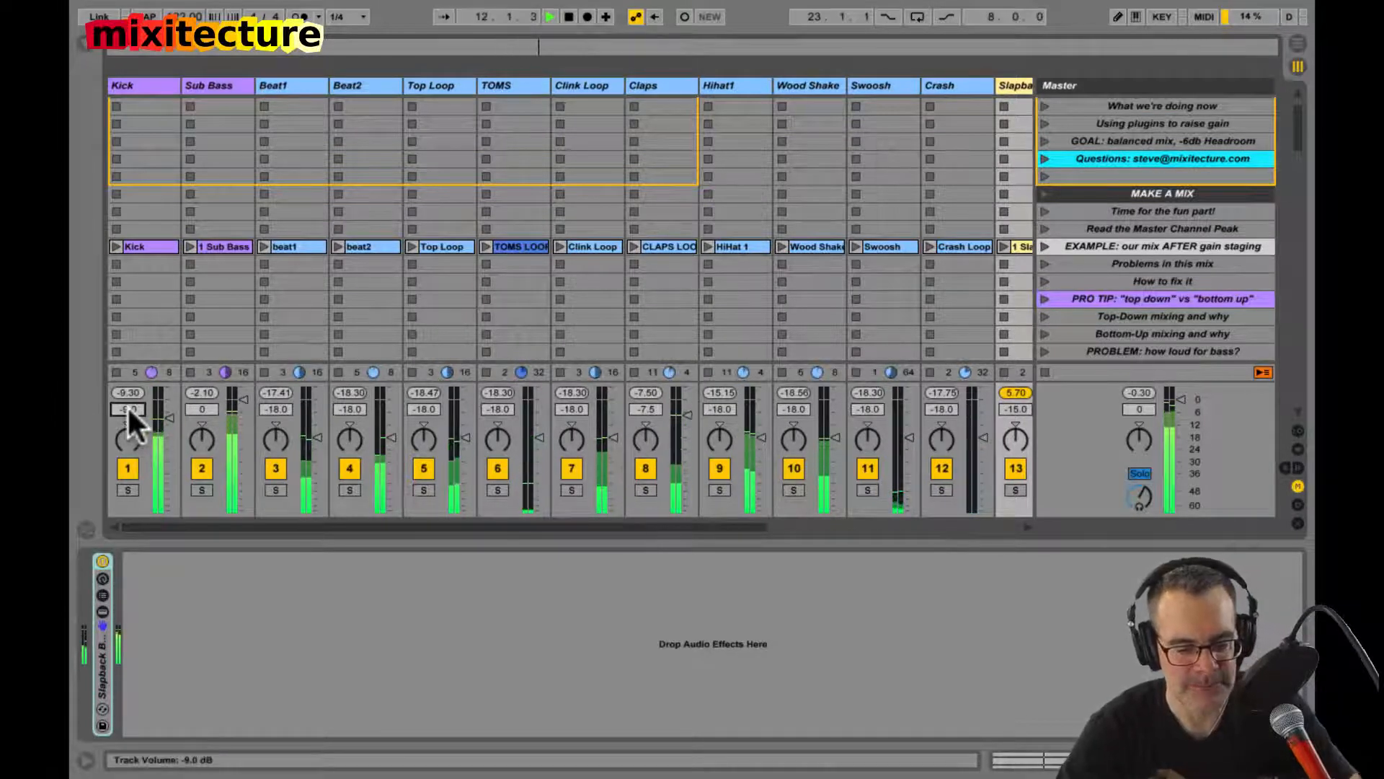
pyautogui.press('space')
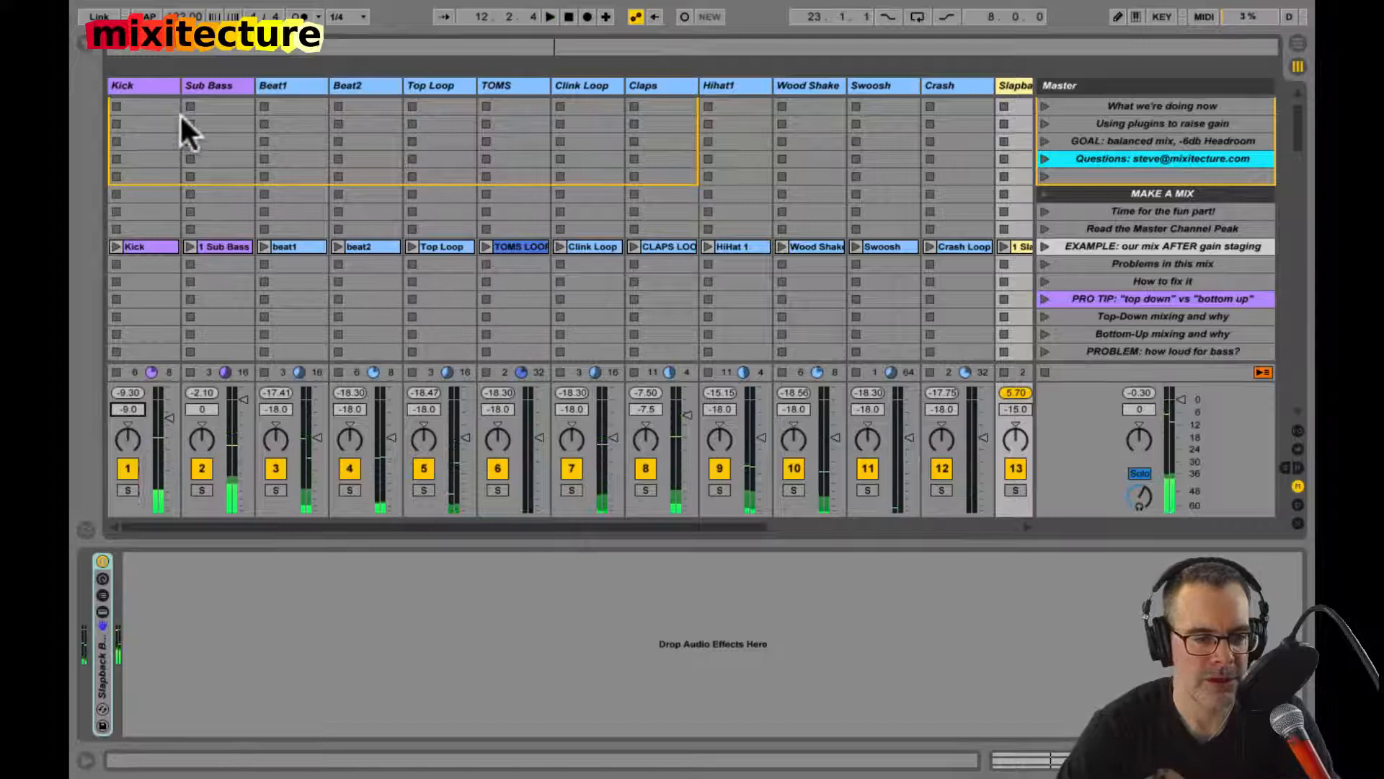
pyautogui.click(157, 84)
pyautogui.click(966, 85)
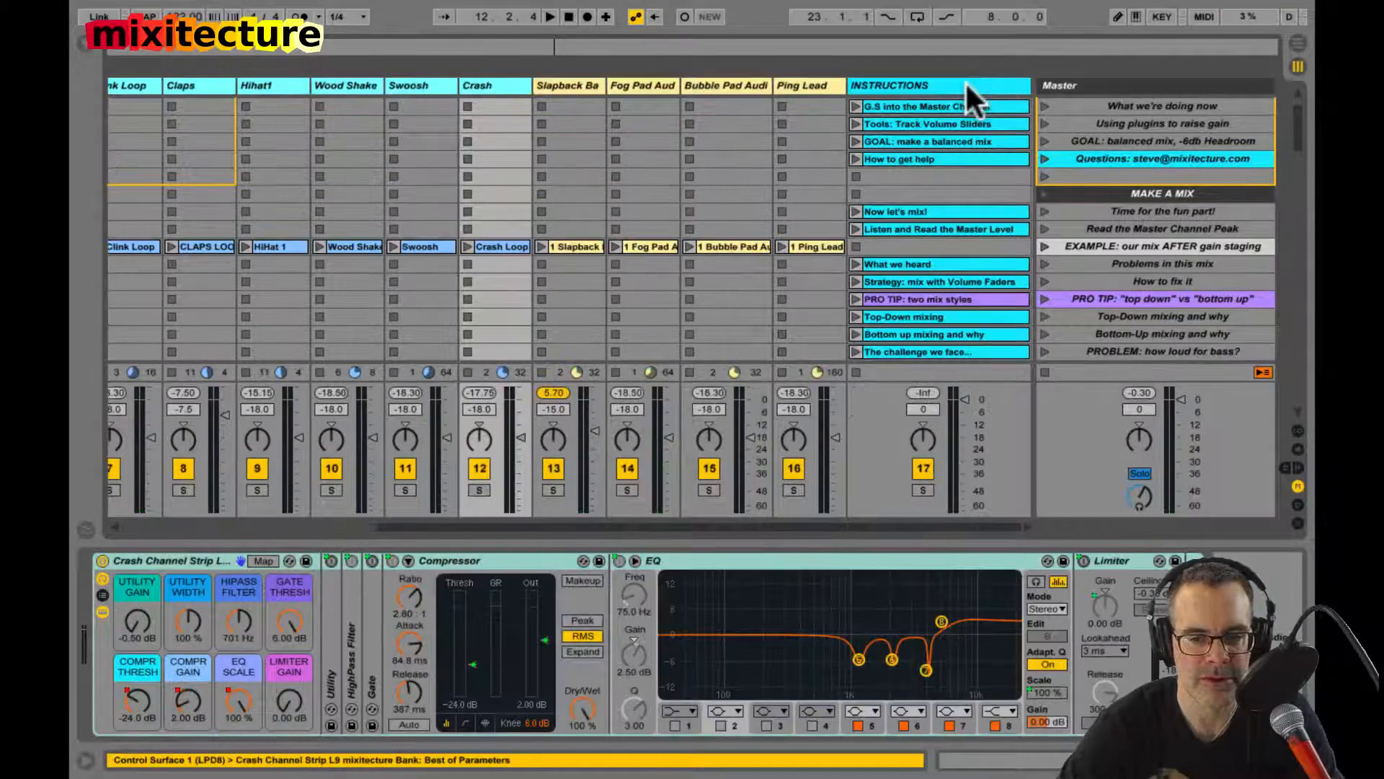
pyautogui.click(816, 87)
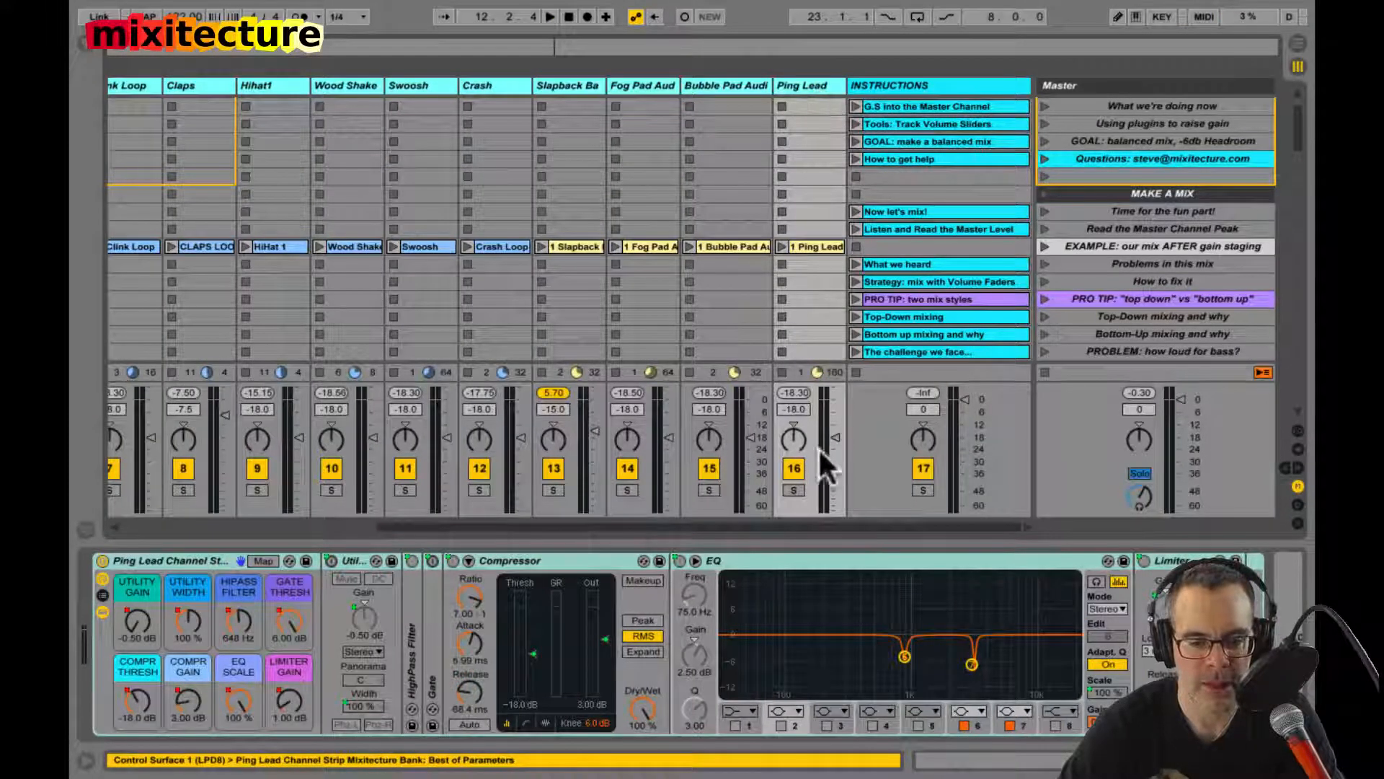
pyautogui.moveTo(835, 437); pyautogui.dragTo(827, 458)
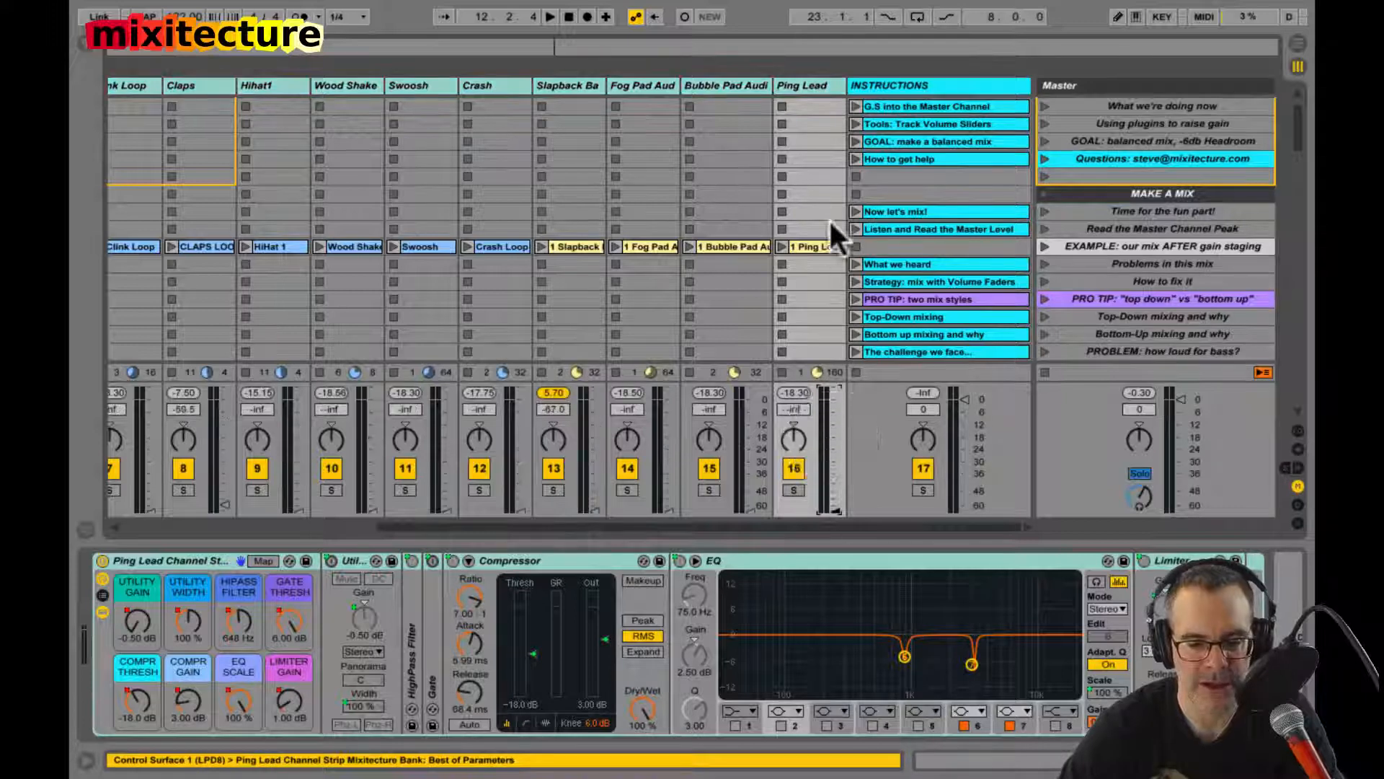
# Step: Deselect the track group and step through the clips from Ping Lead back to Kick to review each track's channel strip
pyautogui.click(819, 196)
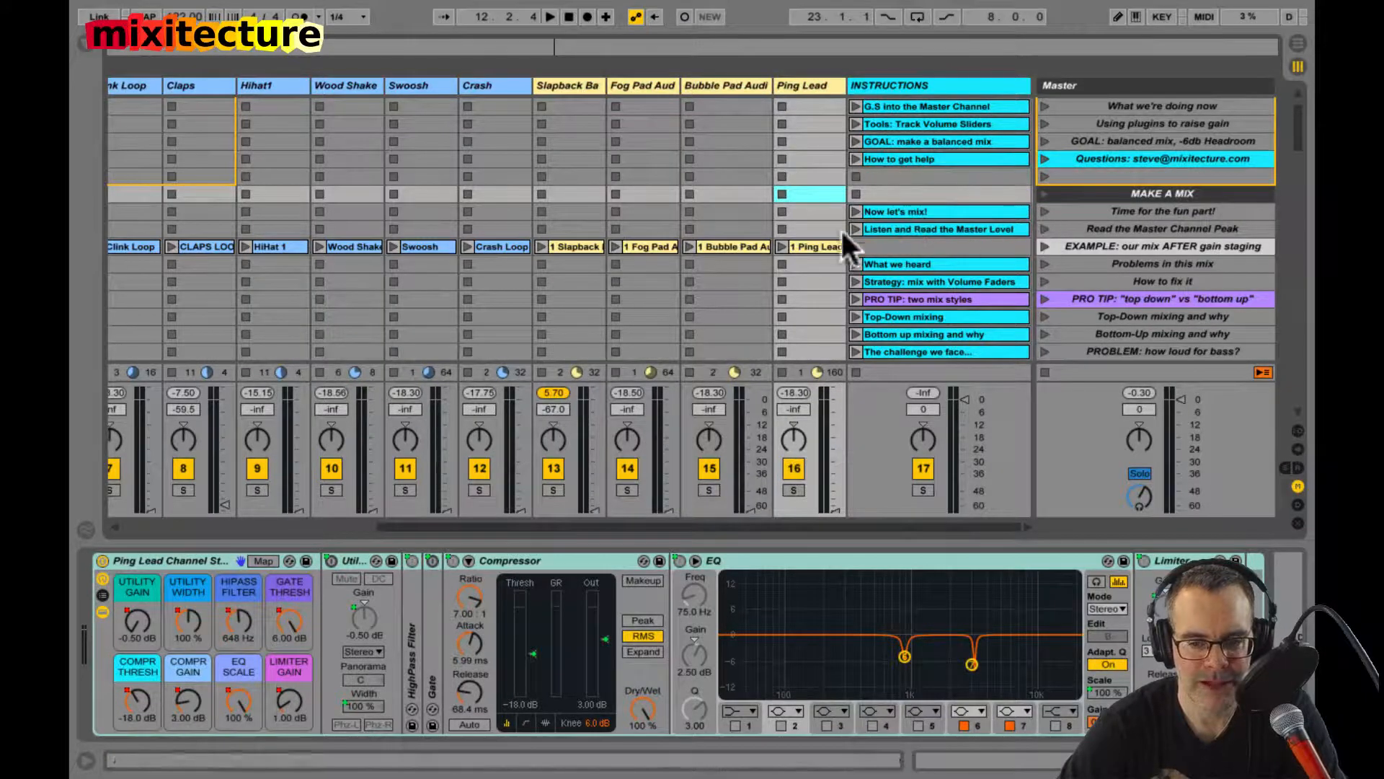
pyautogui.click(830, 246)
pyautogui.press('Left')
pyautogui.press('Left')
pyautogui.press('Left')
pyautogui.press('Left')
pyautogui.press('Left')
pyautogui.press('Left')
pyautogui.press('Left')
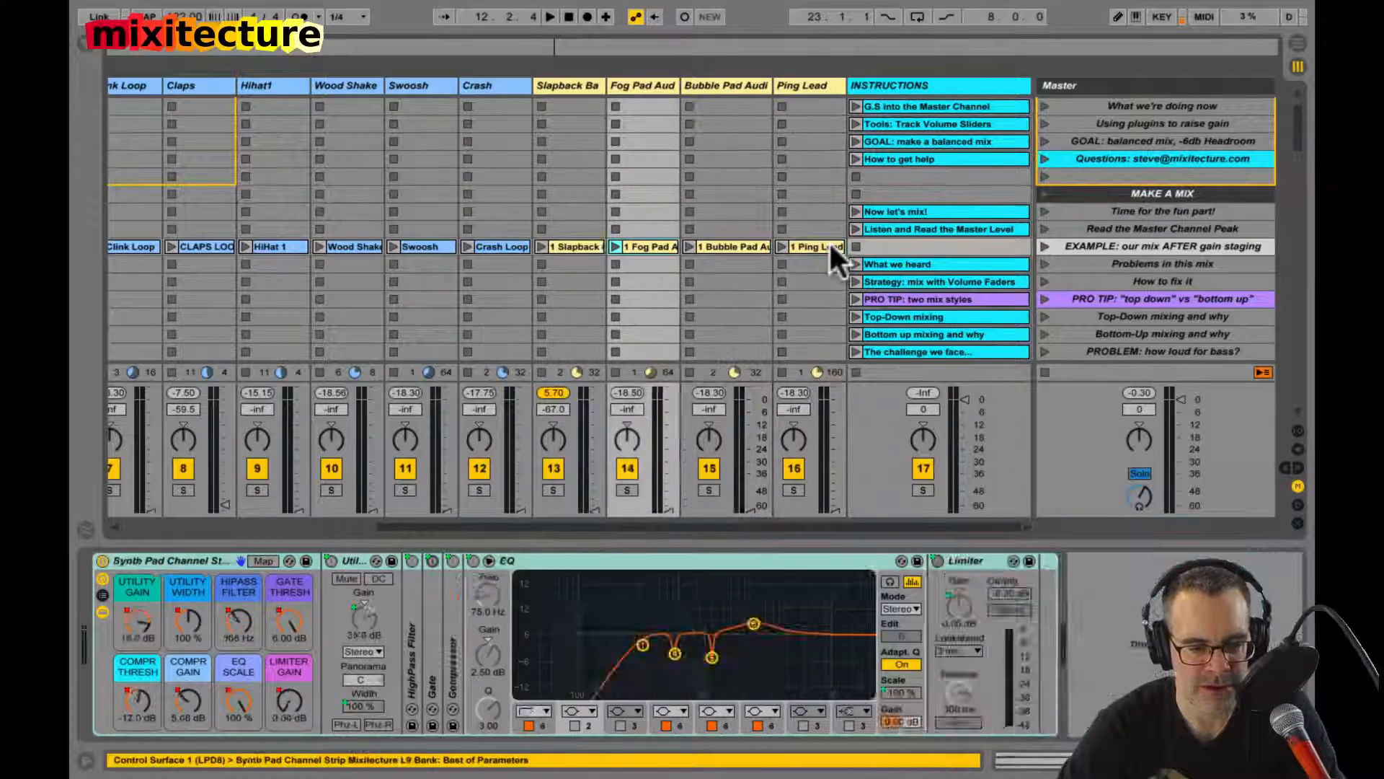
pyautogui.press('Left')
pyautogui.press('Left')
pyautogui.press('Left')
pyautogui.press('Left')
pyautogui.press('Left')
pyautogui.press('Left')
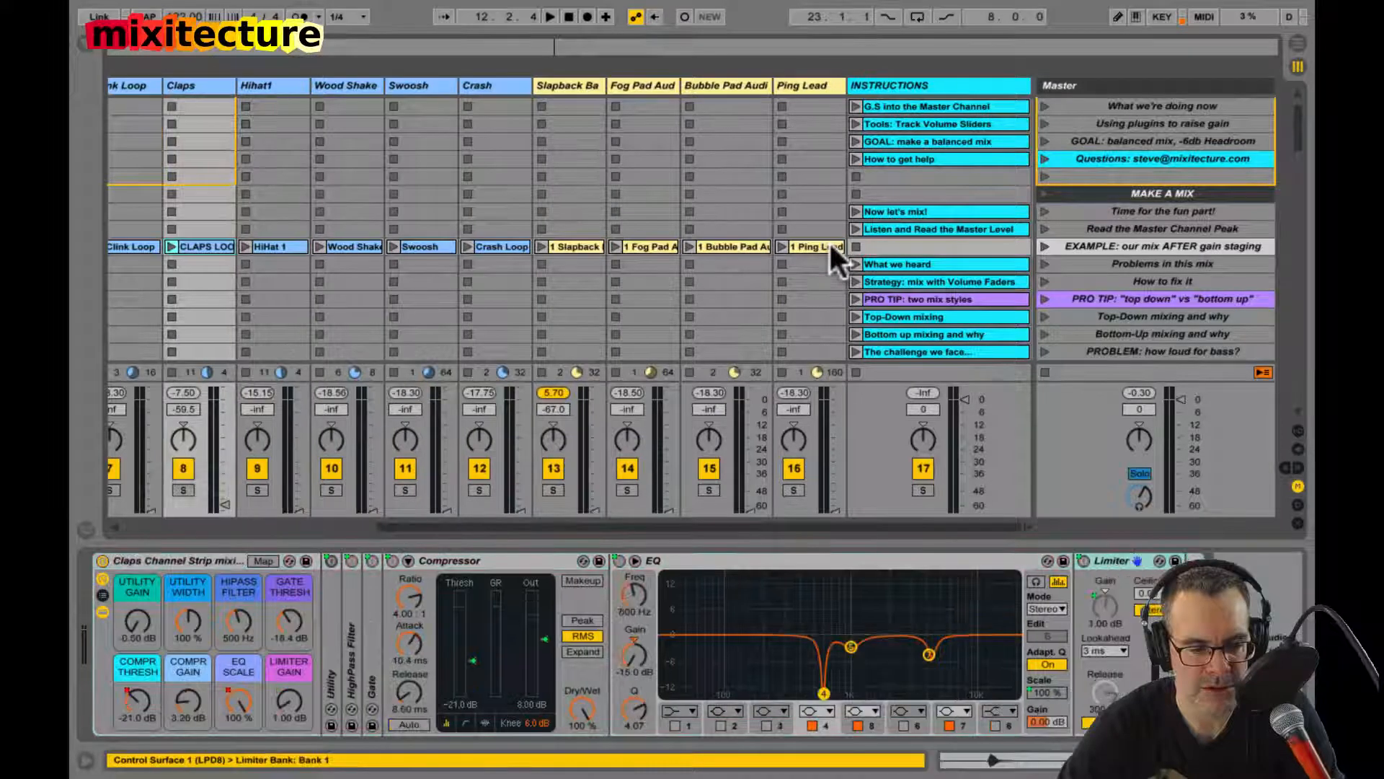
pyautogui.press('Left')
pyautogui.press('Left')
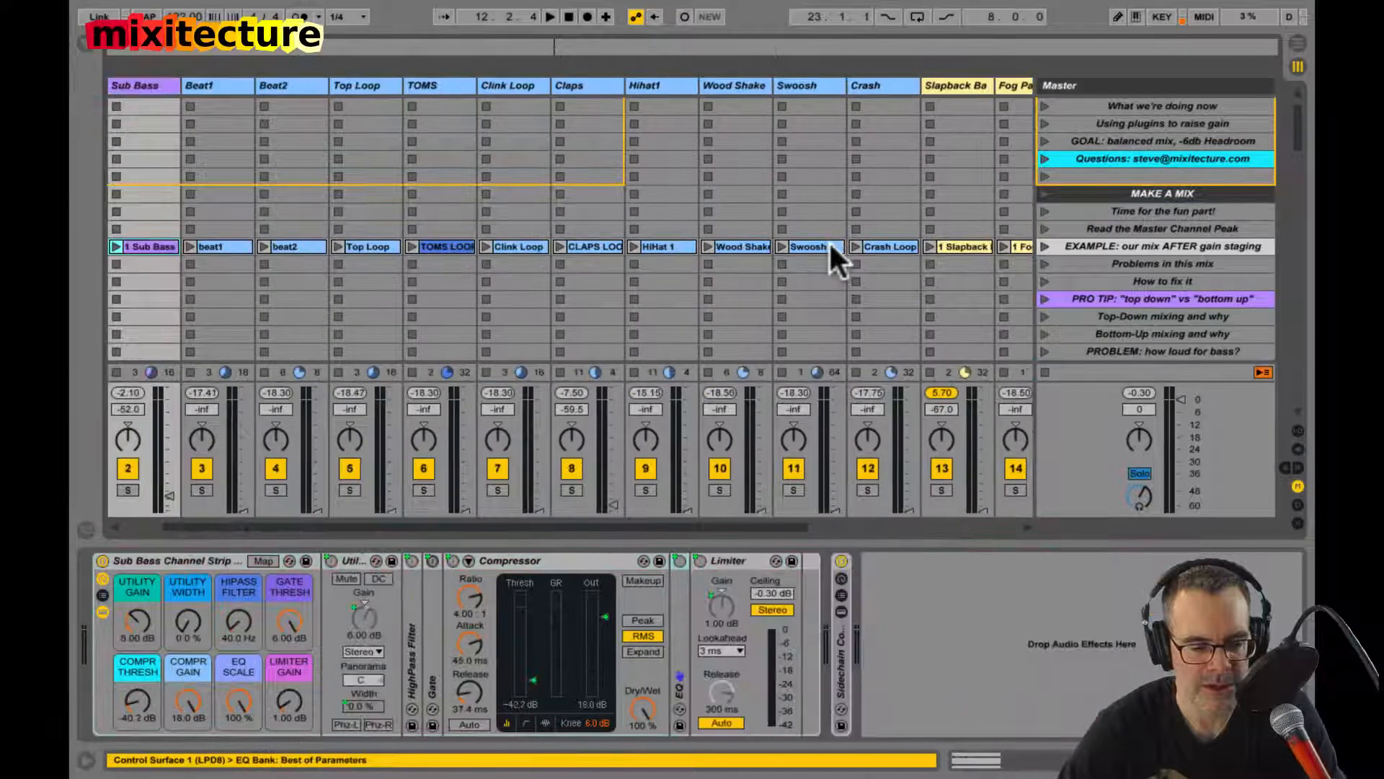
# Step: Lower the Sub Bass and Claps track volumes fully to -inf
pyautogui.press('Right')
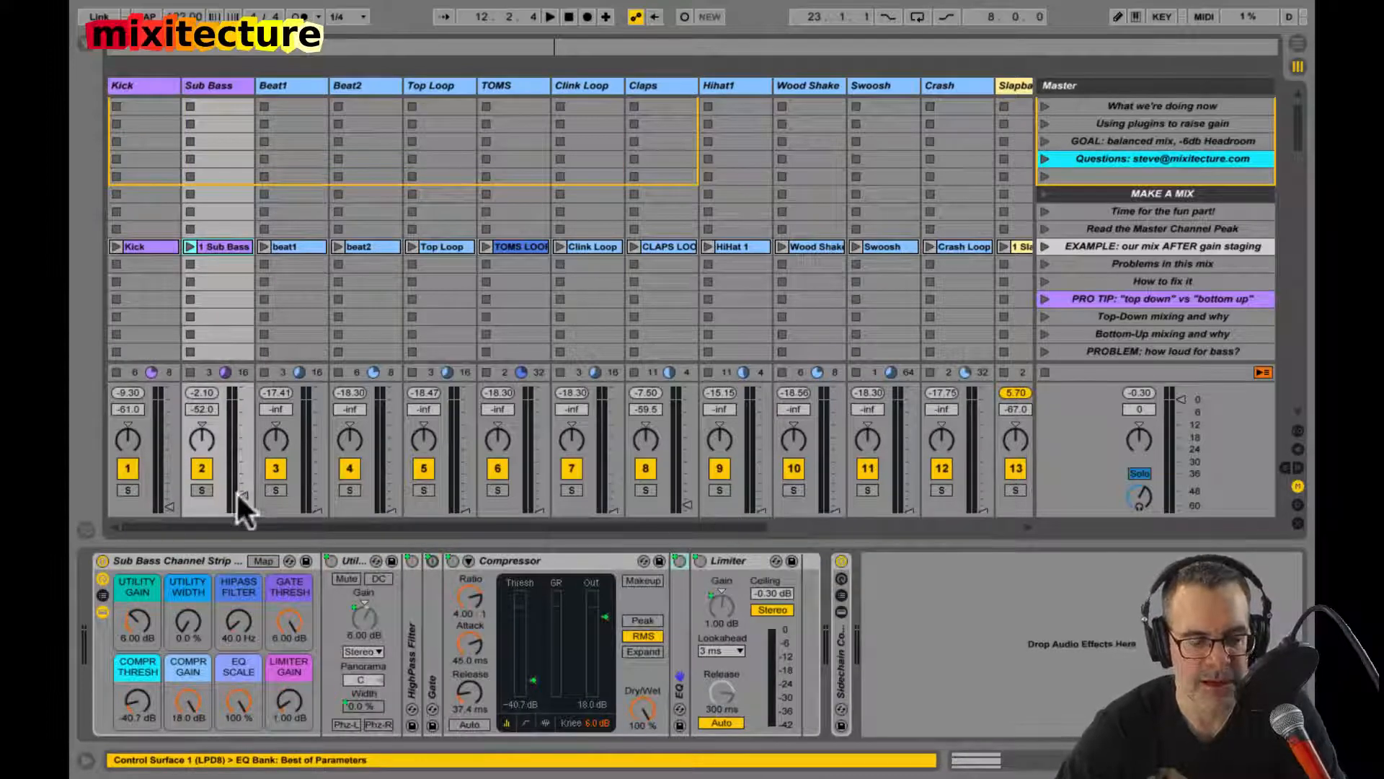
pyautogui.moveTo(238, 495); pyautogui.dragTo(240, 515)
pyautogui.moveTo(684, 504); pyautogui.dragTo(681, 545)
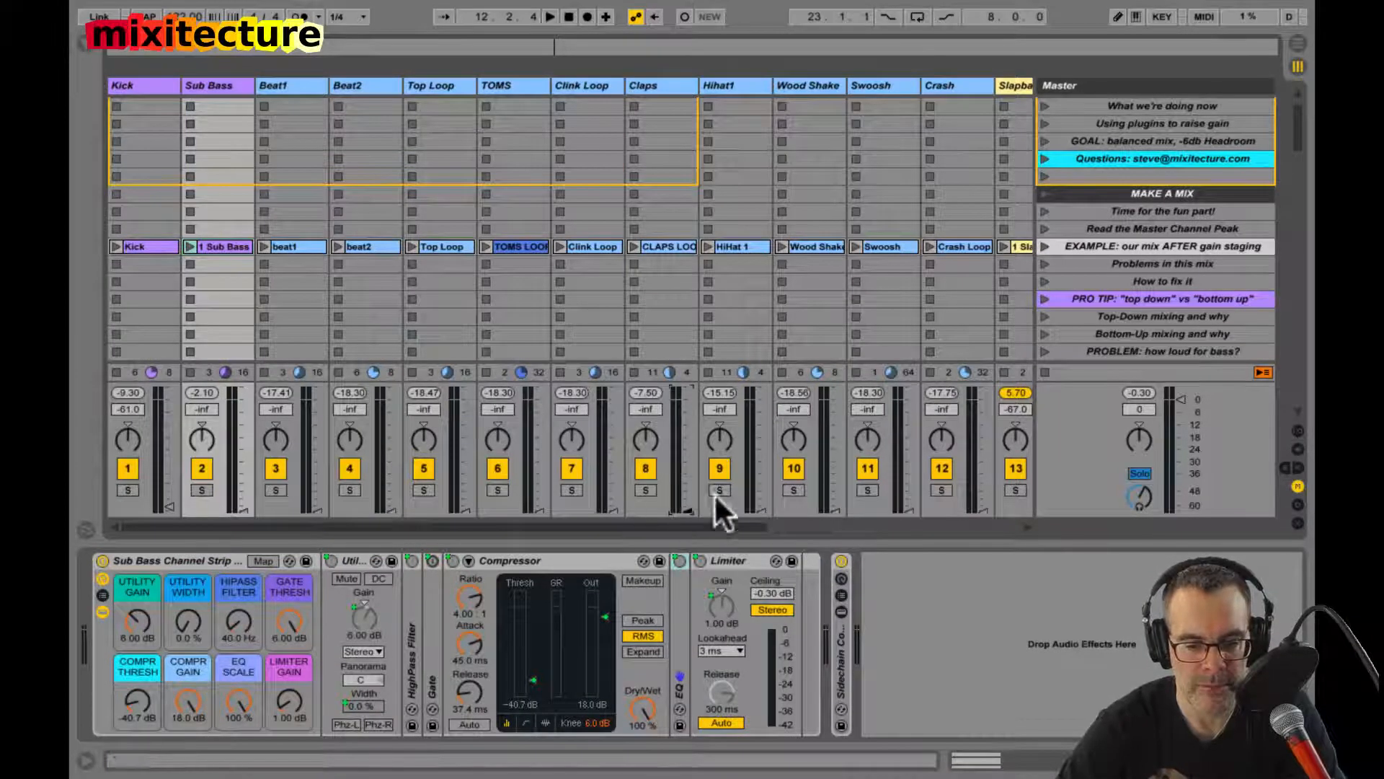
# Step: Stop all clips, set the Kick track volume to -12 dB, and launch the Kick clip
pyautogui.hscroll(5, 823, 462)
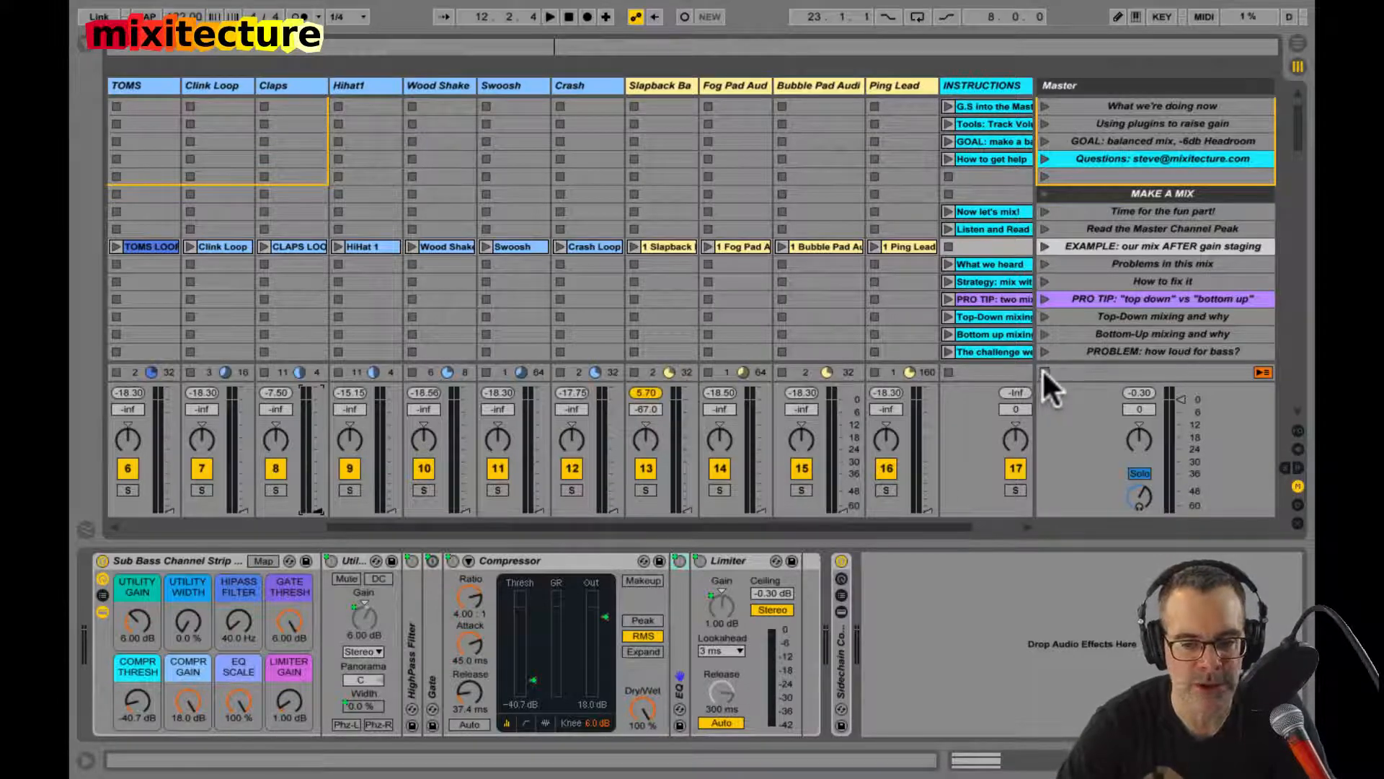
pyautogui.hscroll(-5, 550, 238)
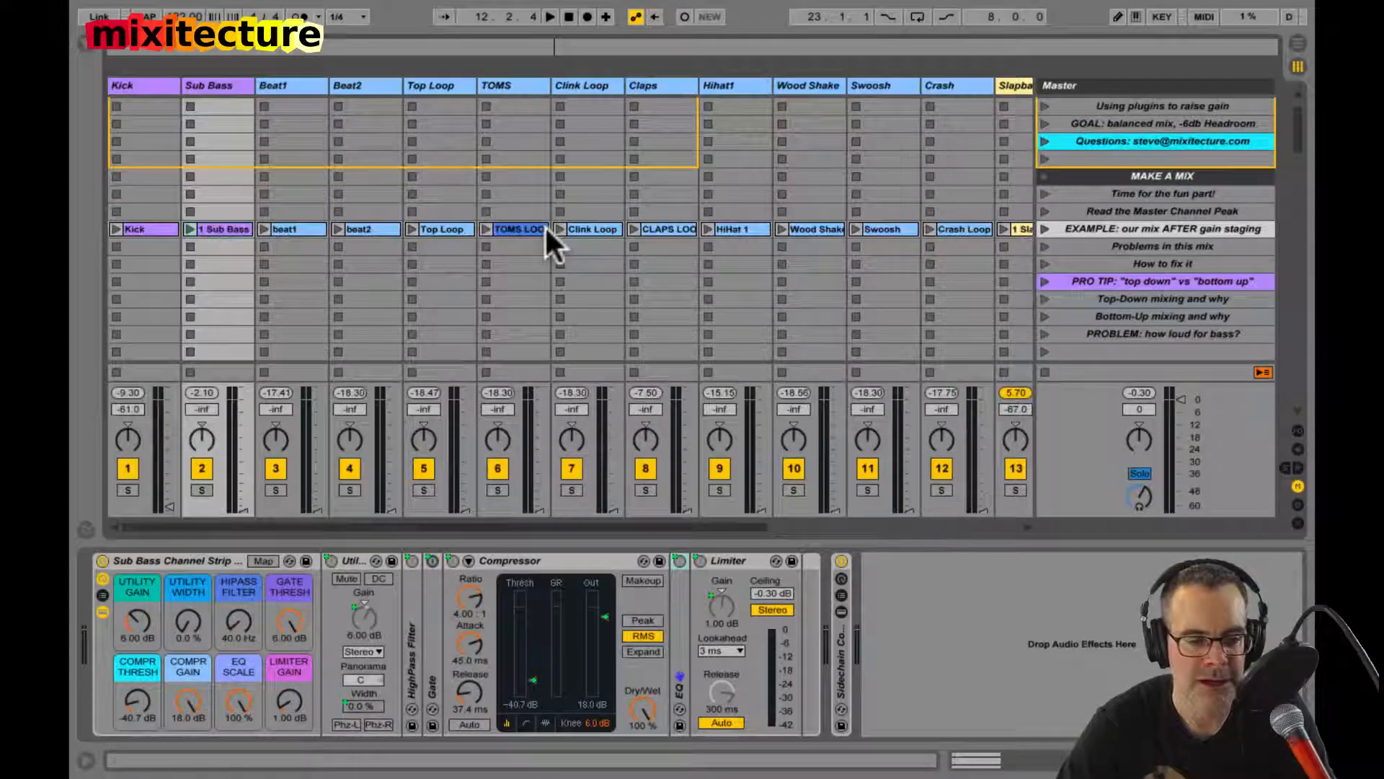
pyautogui.click(140, 228)
pyautogui.click(124, 408)
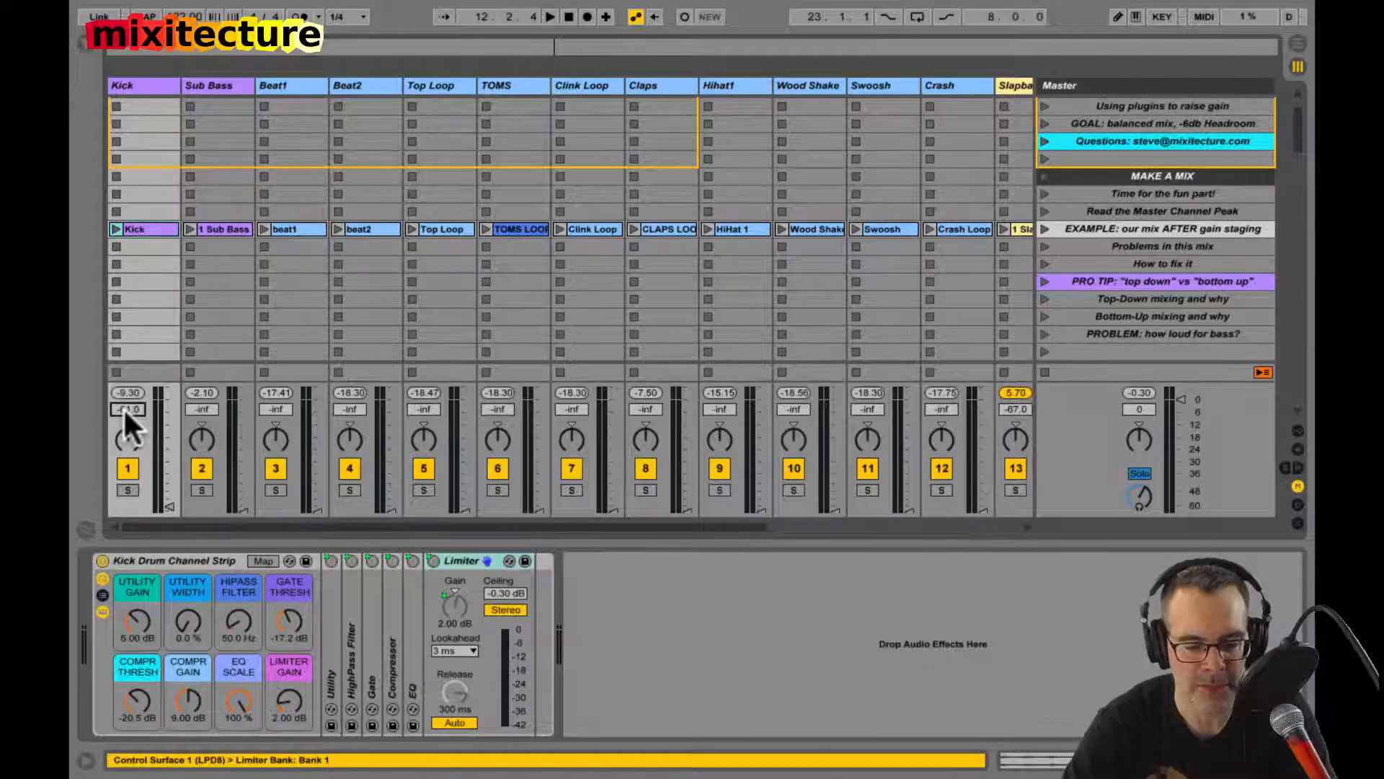
pyautogui.write('-12')
pyautogui.press('Return')
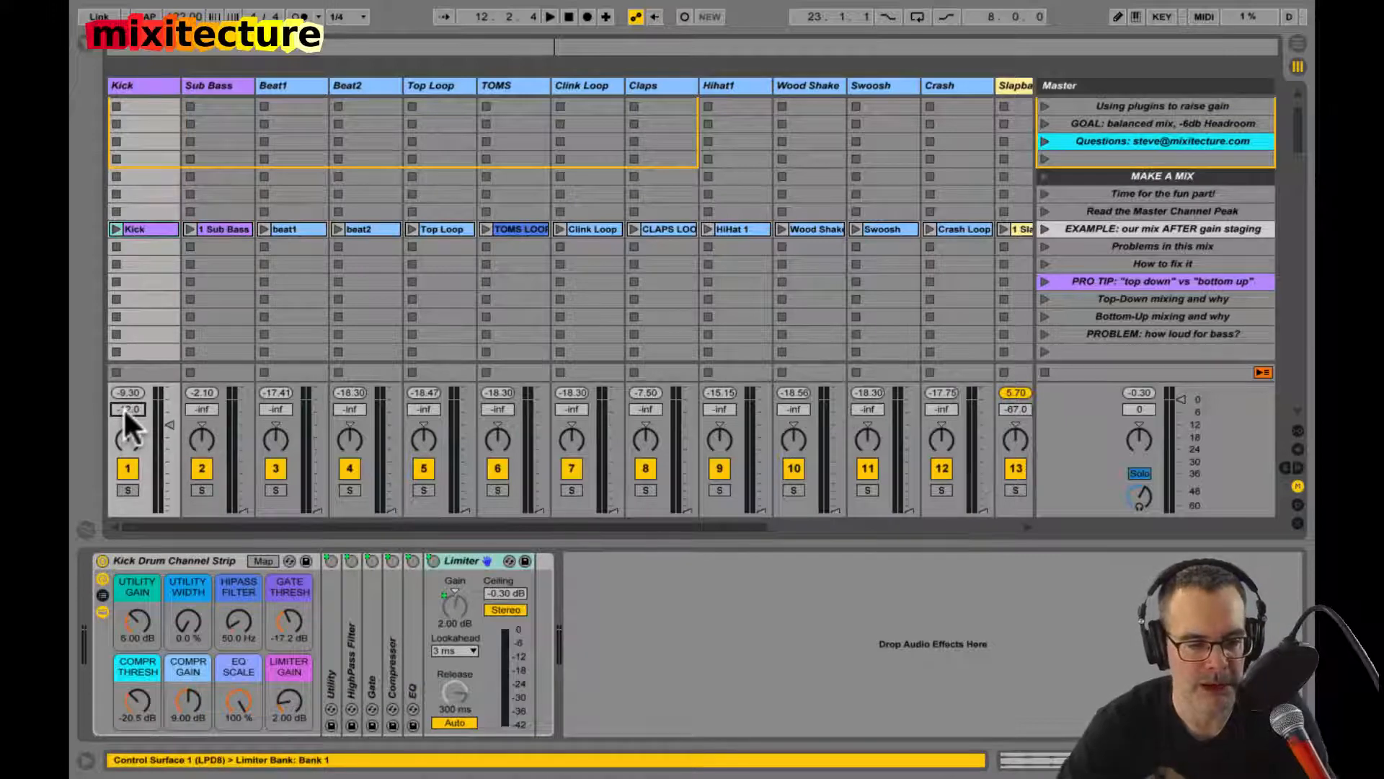
pyautogui.click(115, 229)
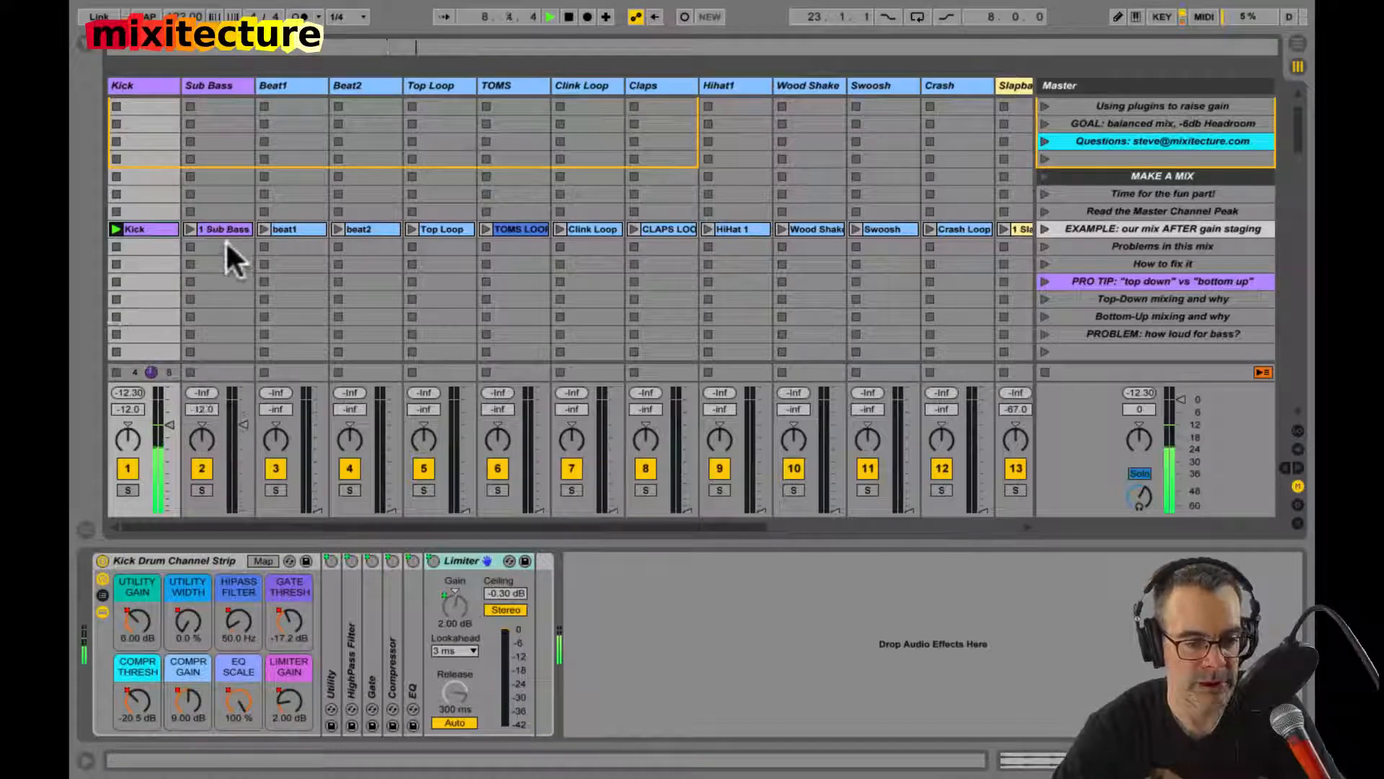
# Step: Launch the "EXAMPLE: our mix AFTER gain staging" scene, balance Sub Bass at -9.6 dB against Kick, and pause and resume playback
pyautogui.click(1044, 229)
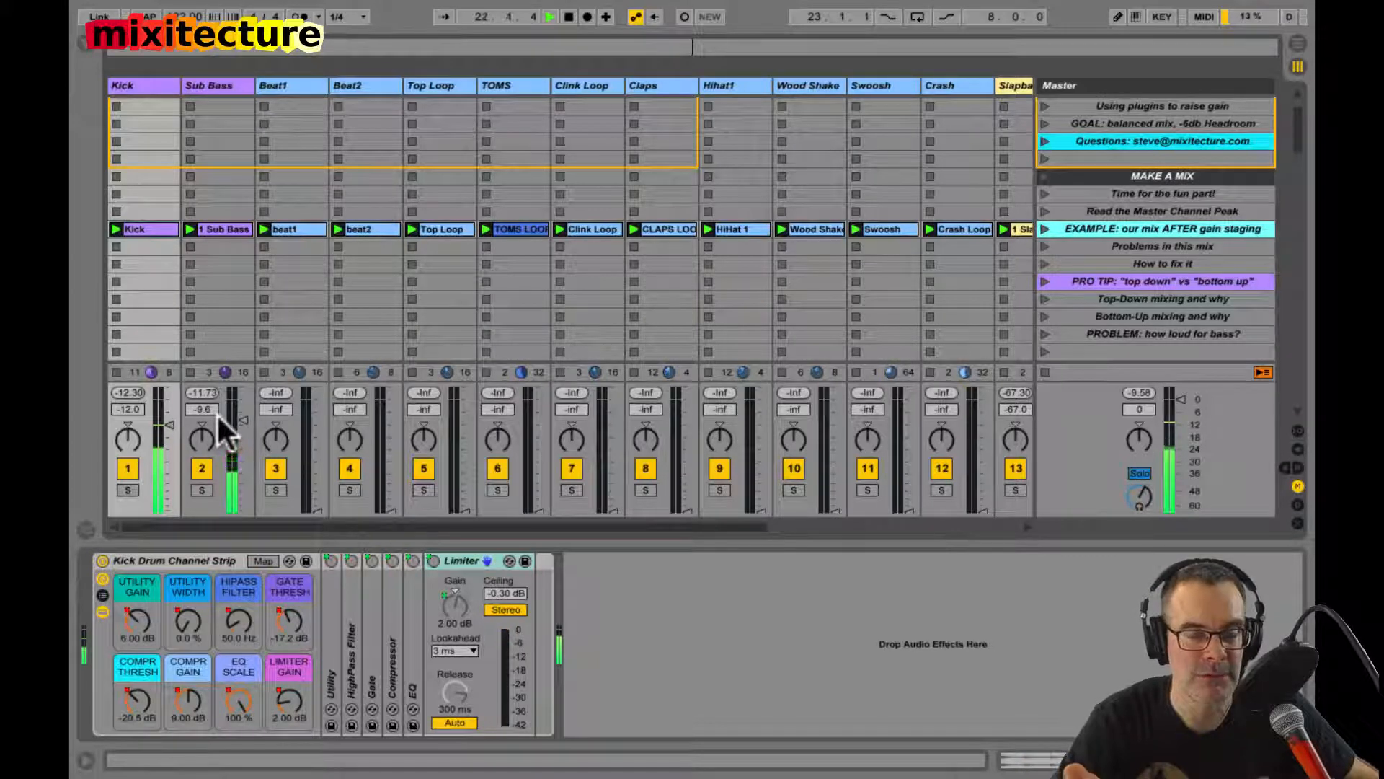
pyautogui.press('space')
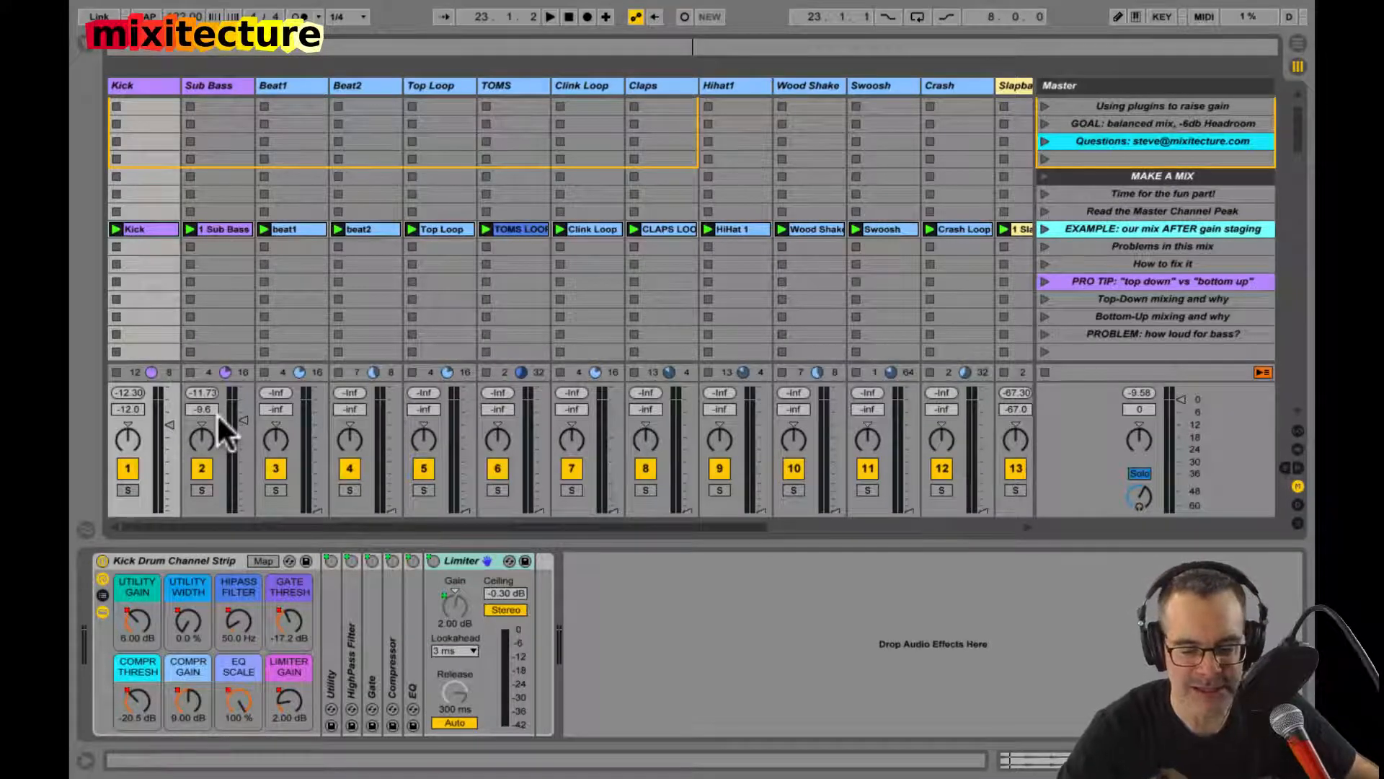
pyautogui.press('space')
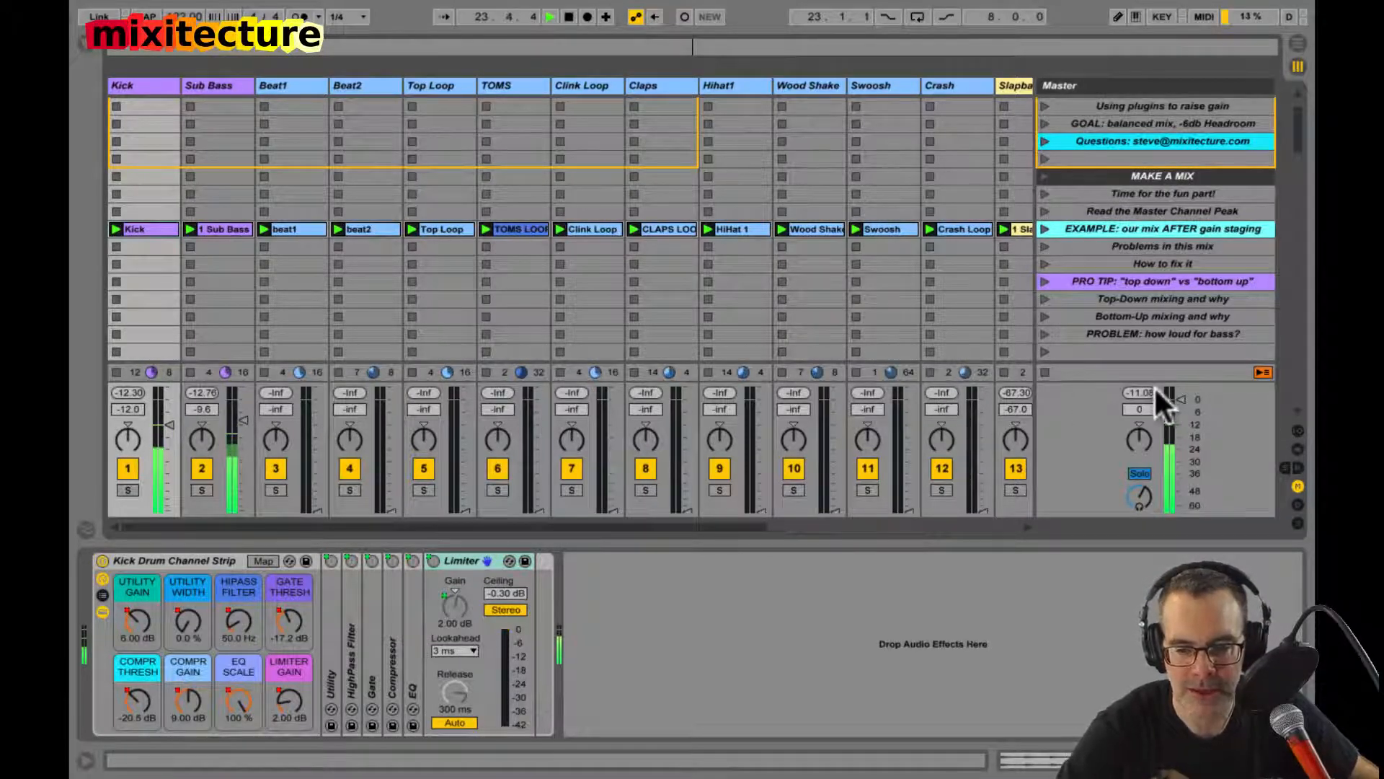
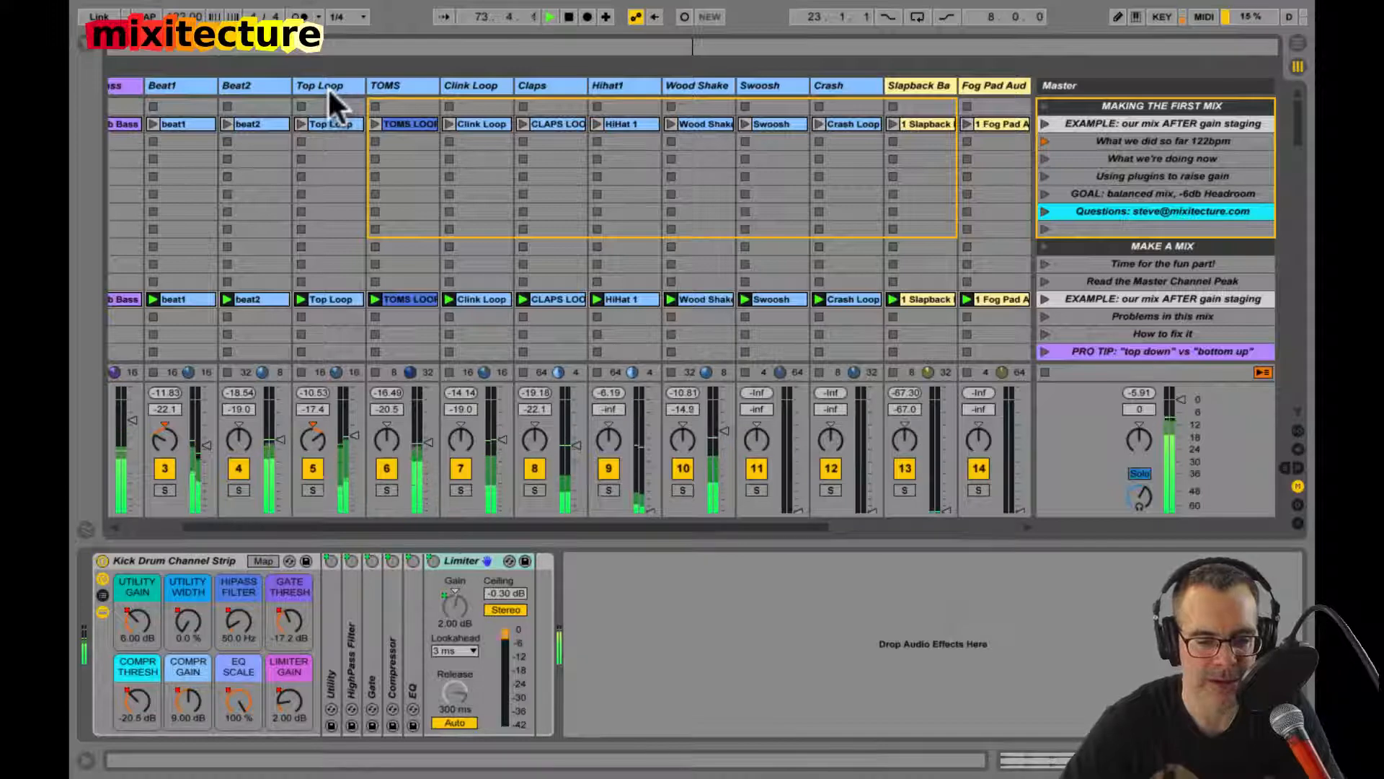
# Step: Solo Hihat1 and Wood Shake, pan them left and right respectively at -15.4 dB, and unsolo both tracks
pyautogui.click(605, 490)
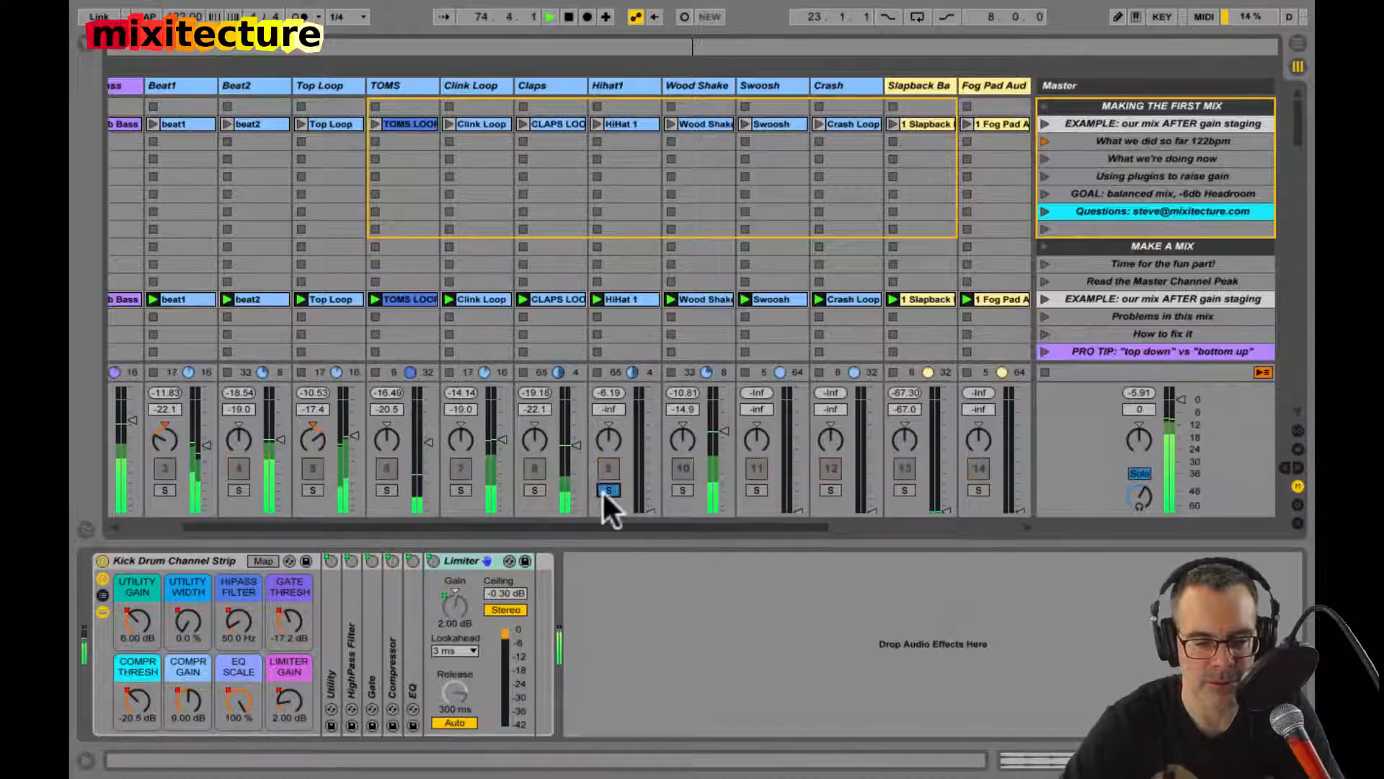
pyautogui.click(683, 490)
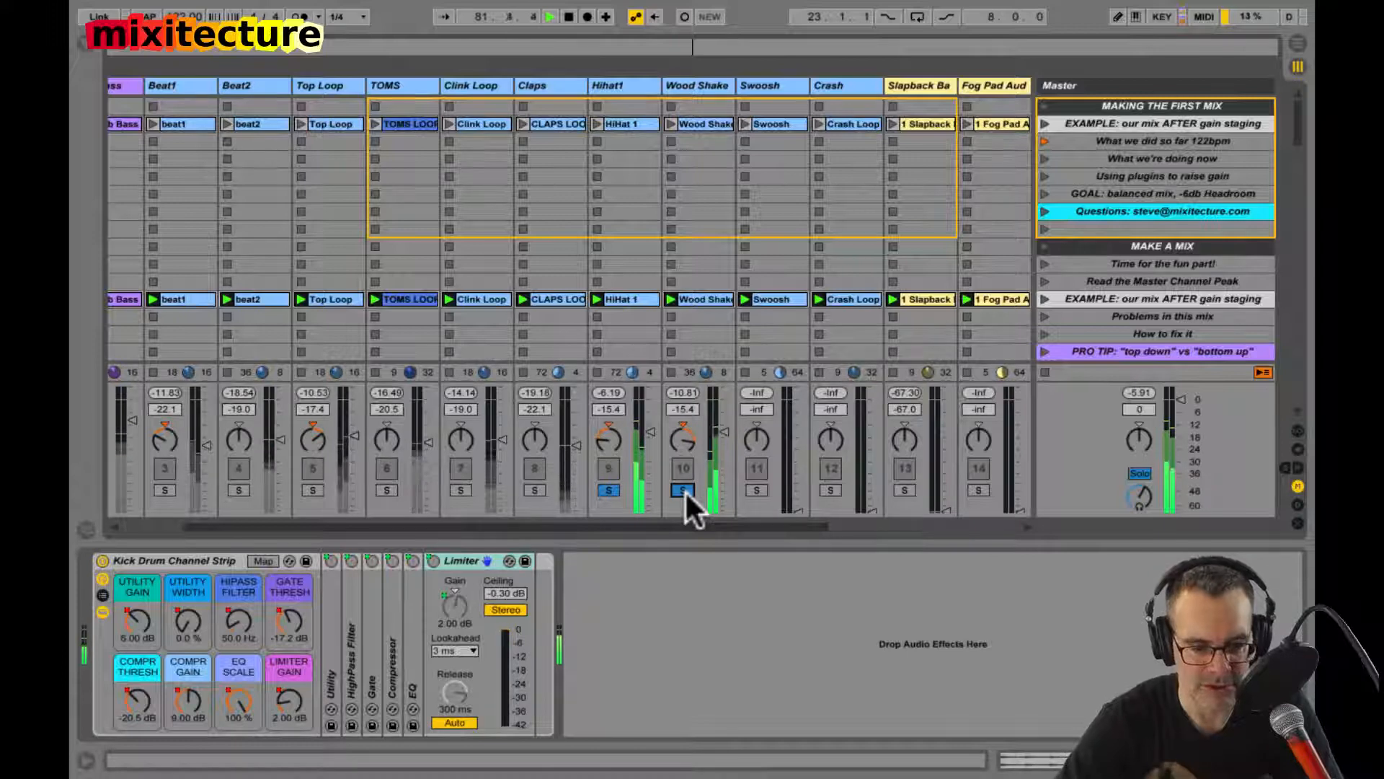
pyautogui.click(683, 490)
pyautogui.click(609, 490)
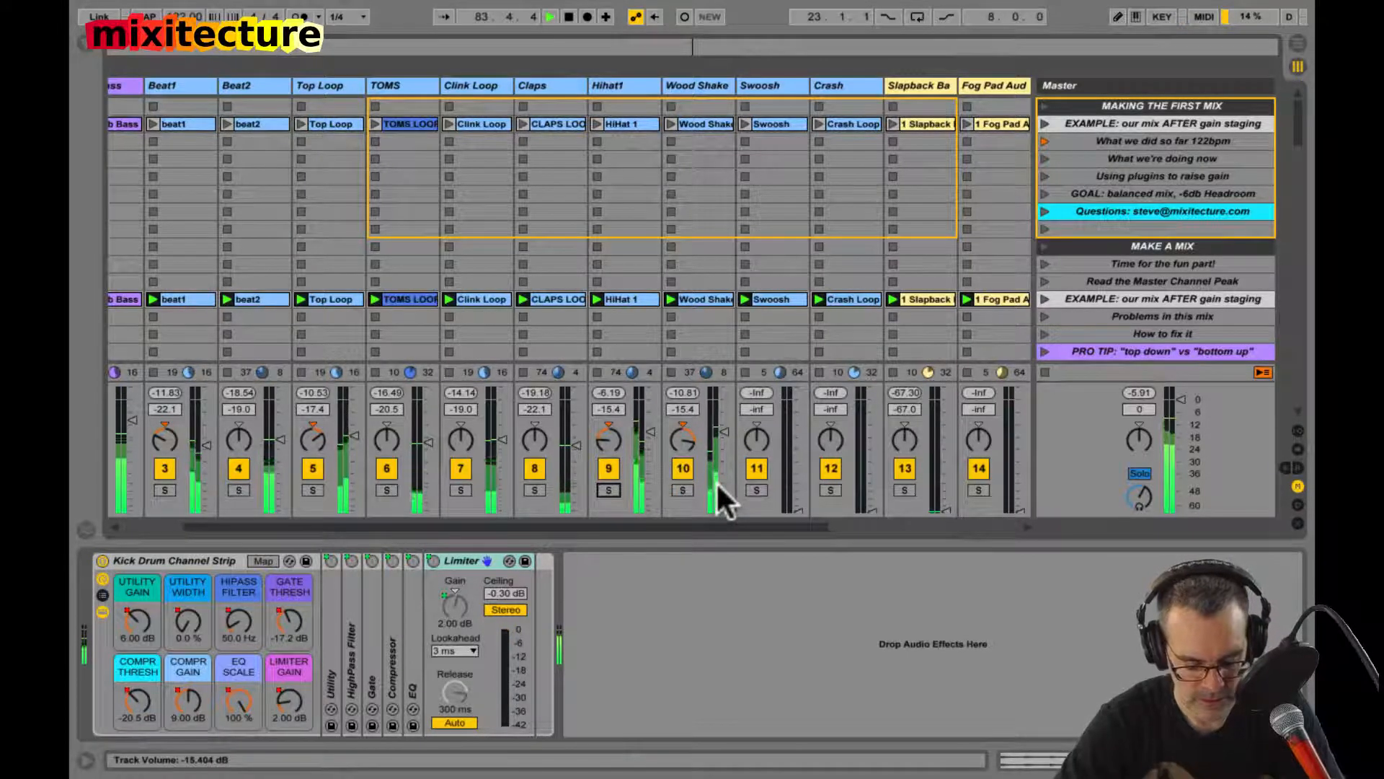
# Step: Balance the upper percussion with Hihat1 and Wood Shake at -17.6 dB, Swoosh at -22.6 dB and Crash at -17.3 dB
pyautogui.scroll(3, 717, 484)
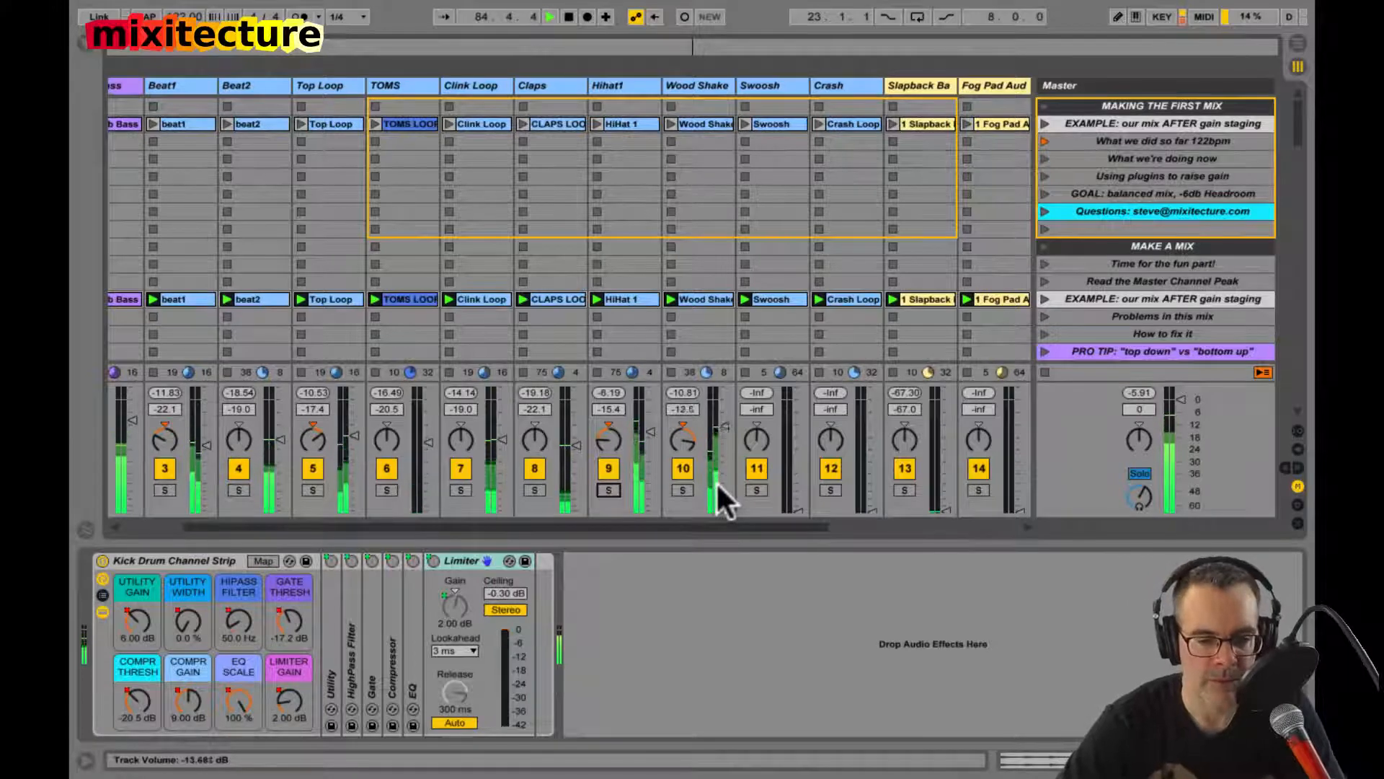
pyautogui.scroll(-5, 717, 485)
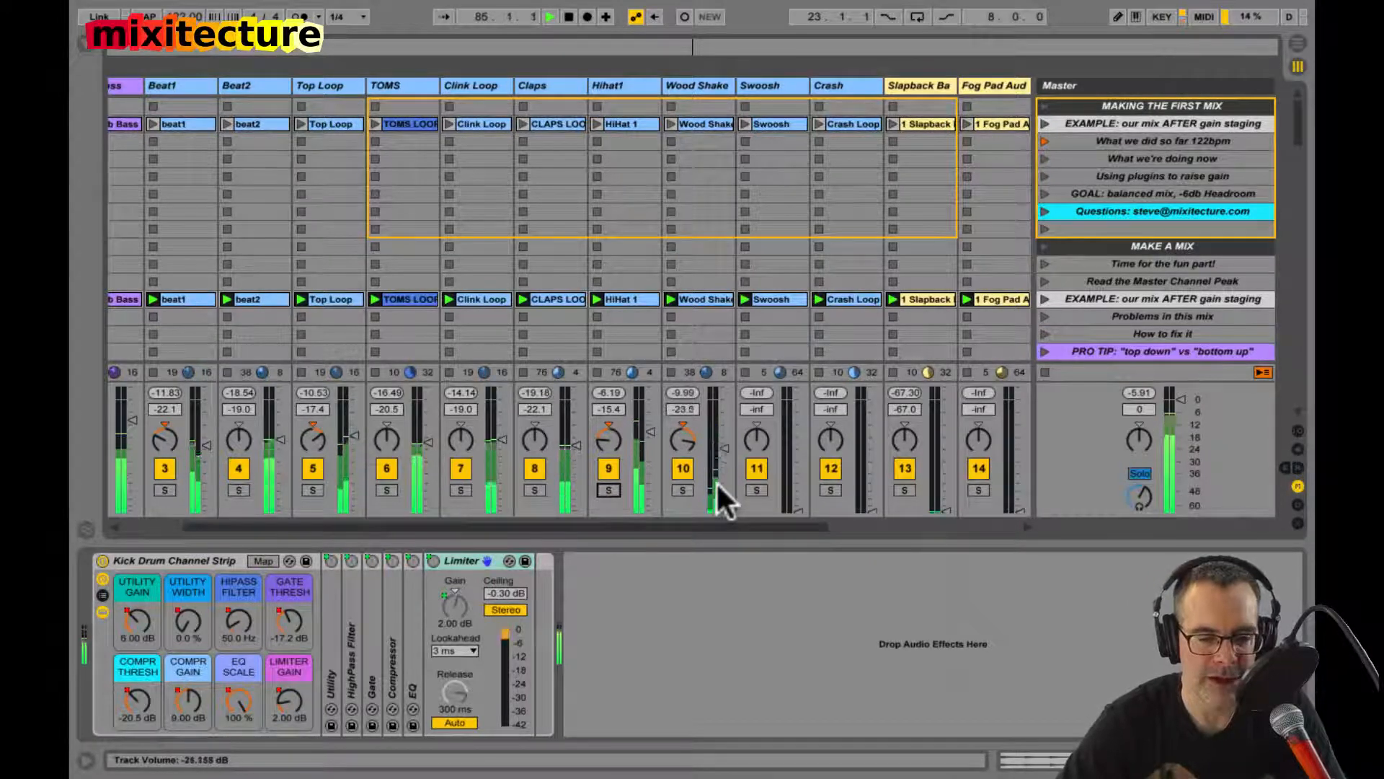
pyautogui.scroll(3, 716, 481)
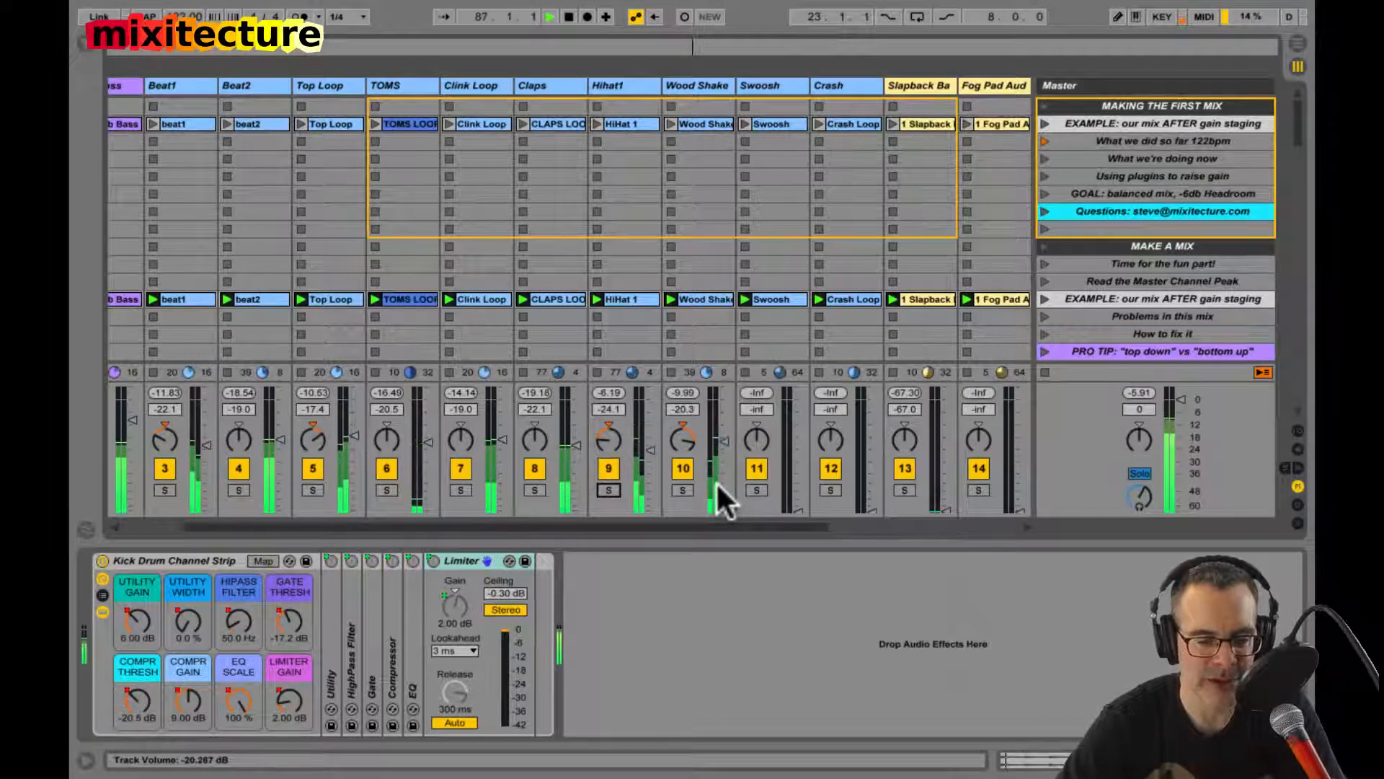
pyautogui.scroll(-10, 716, 482)
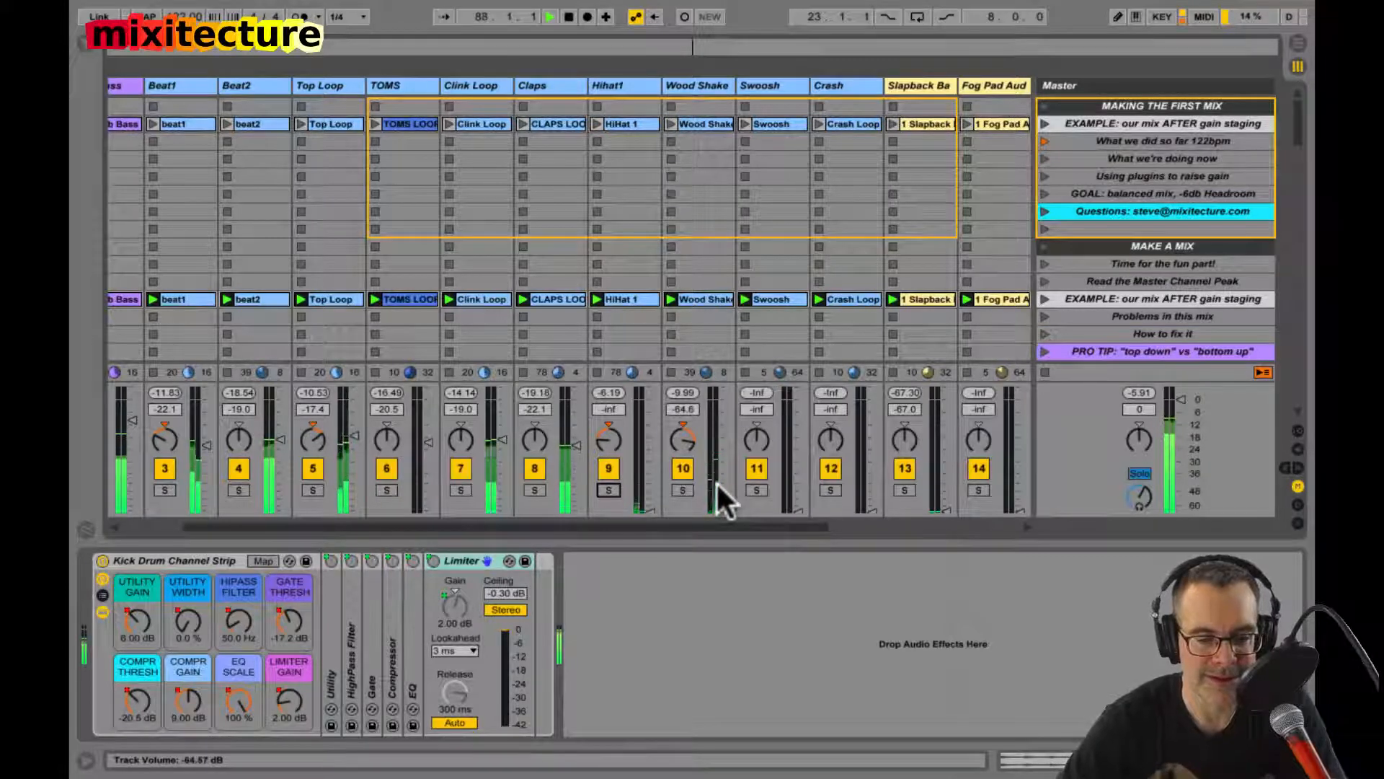
pyautogui.scroll(10, 716, 481)
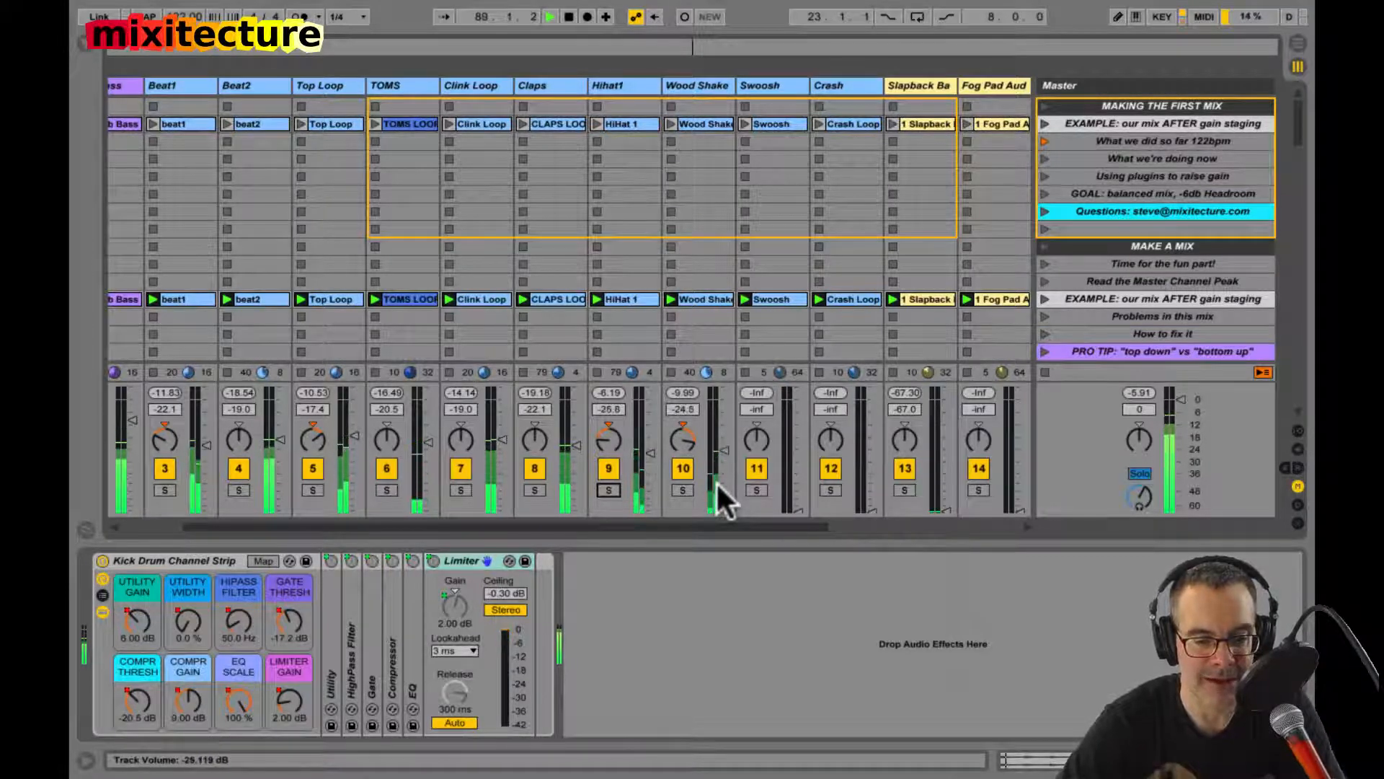
pyautogui.scroll(3, 716, 482)
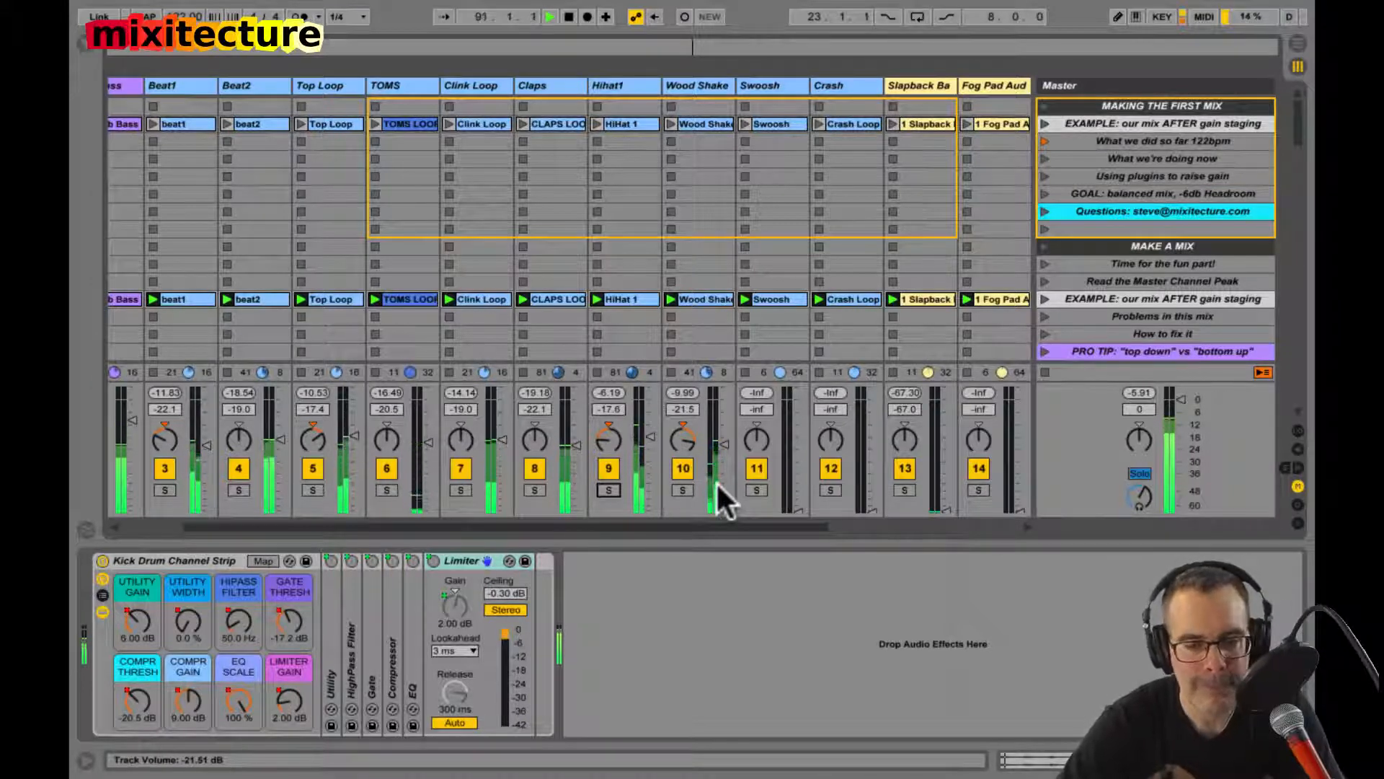
pyautogui.scroll(4, 715, 482)
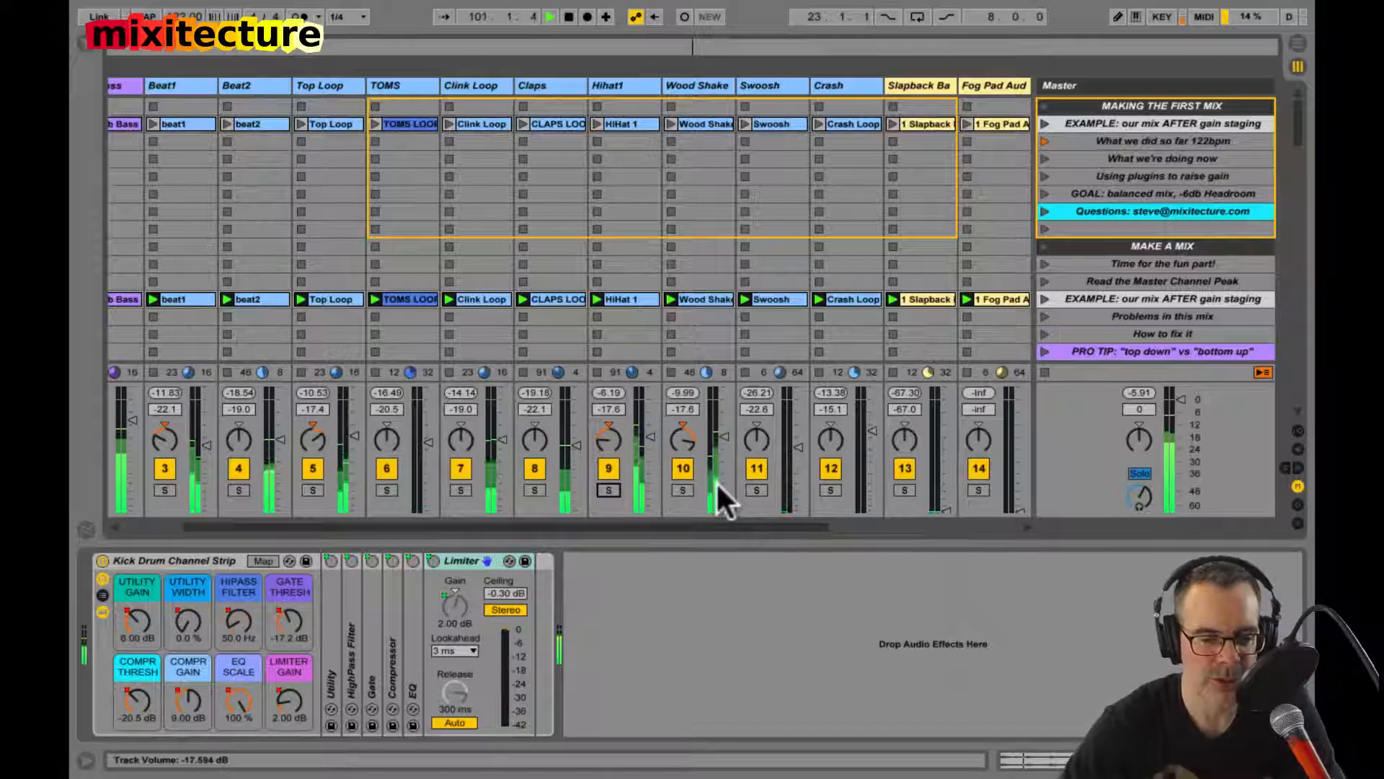
pyautogui.hscroll(5, 716, 481)
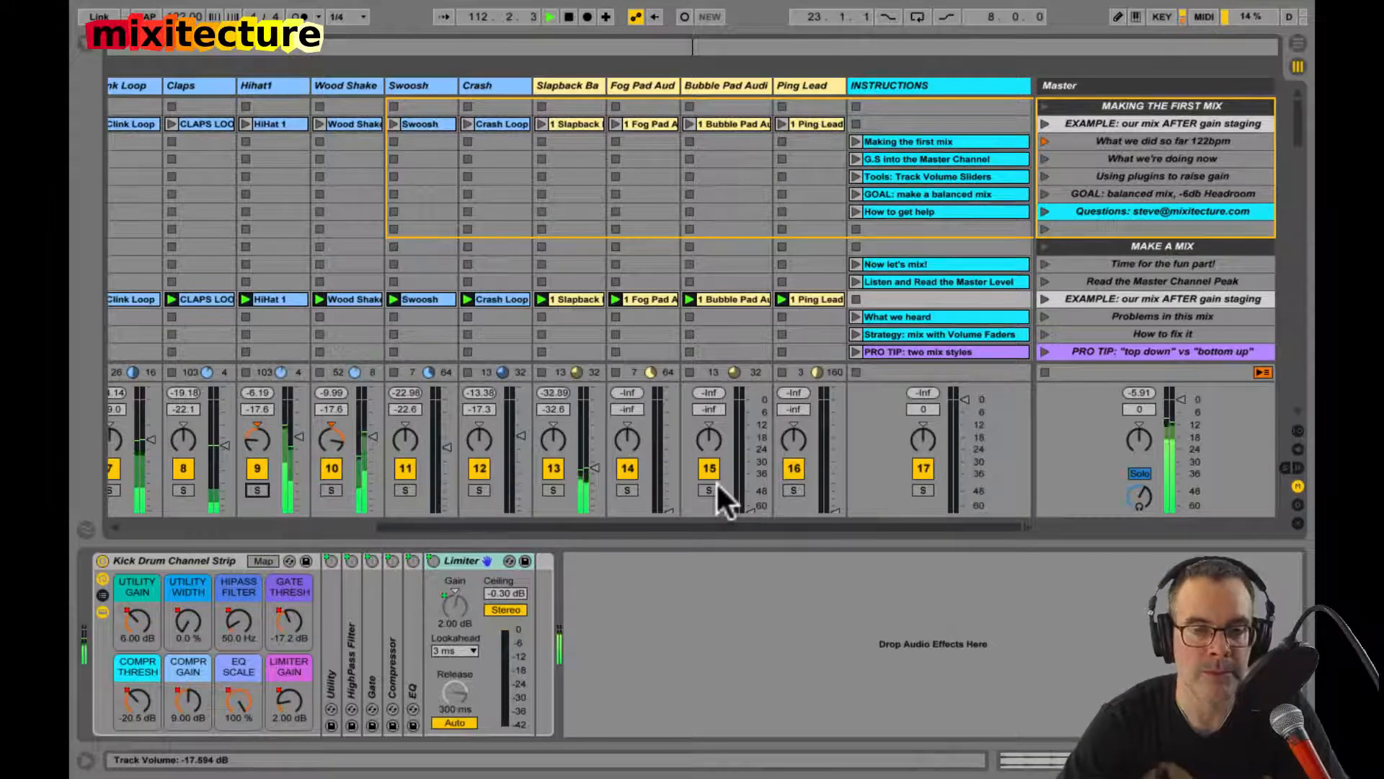
# Step: Mute Kick, solo Sub Bass with the Slapback Bass track, set Slapback Bass to -23.8 dB, and stop playback
pyautogui.hscroll(-6, 550, 442)
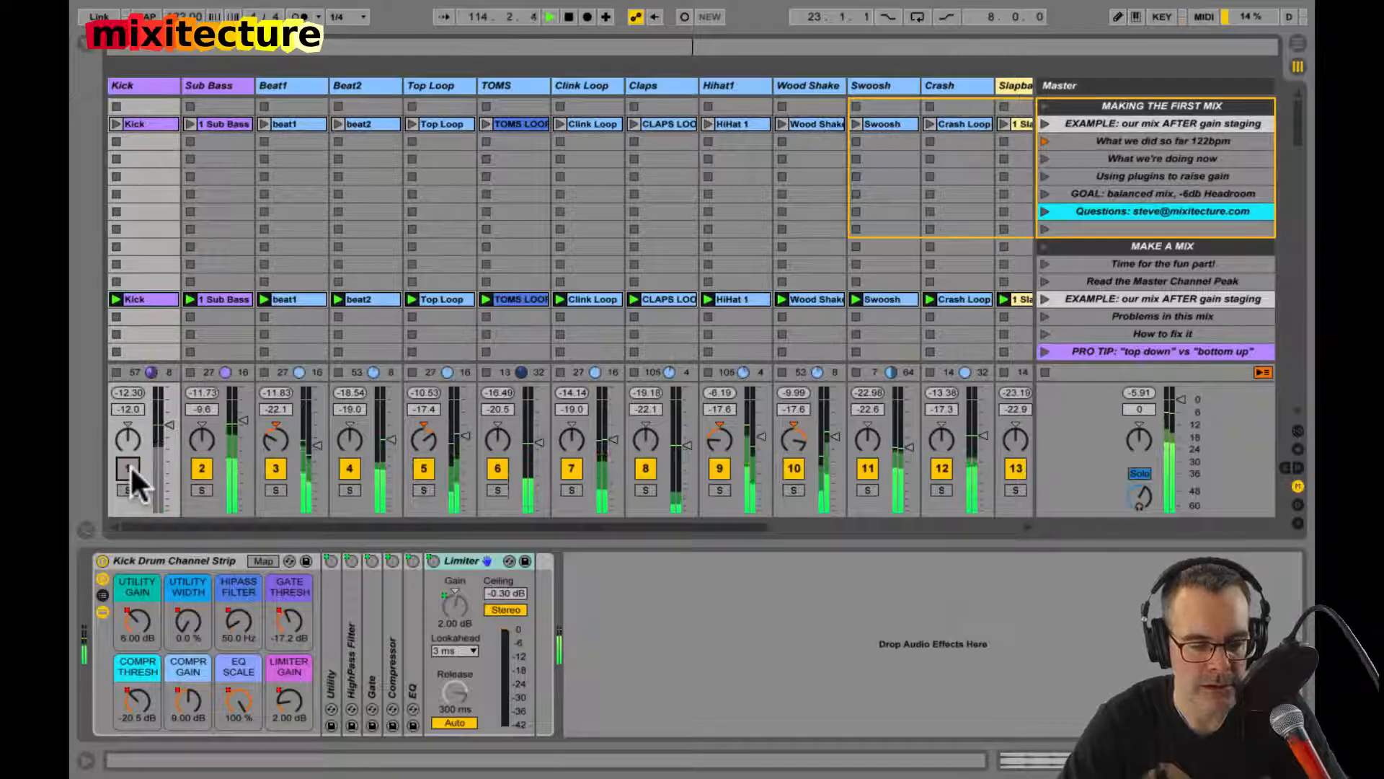
pyautogui.click(201, 489)
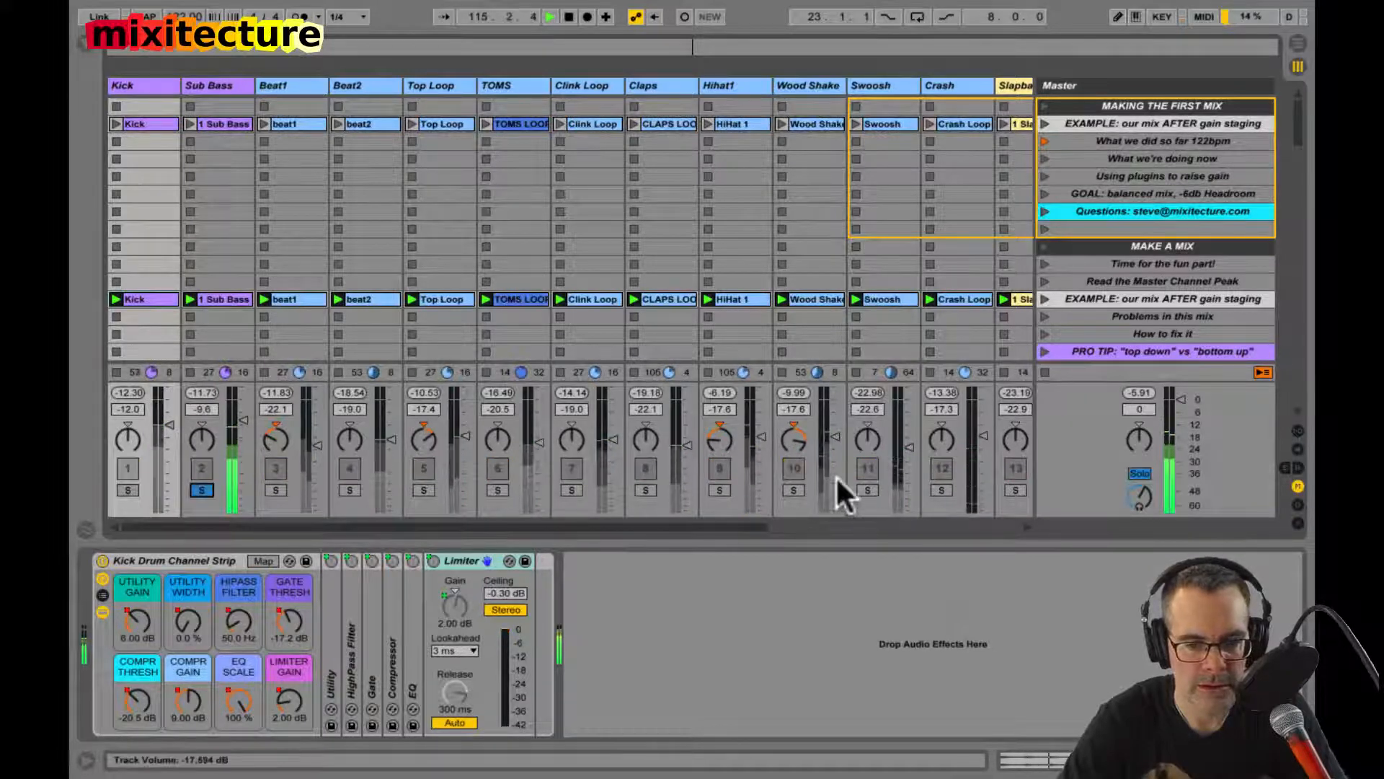
pyautogui.click(1015, 490)
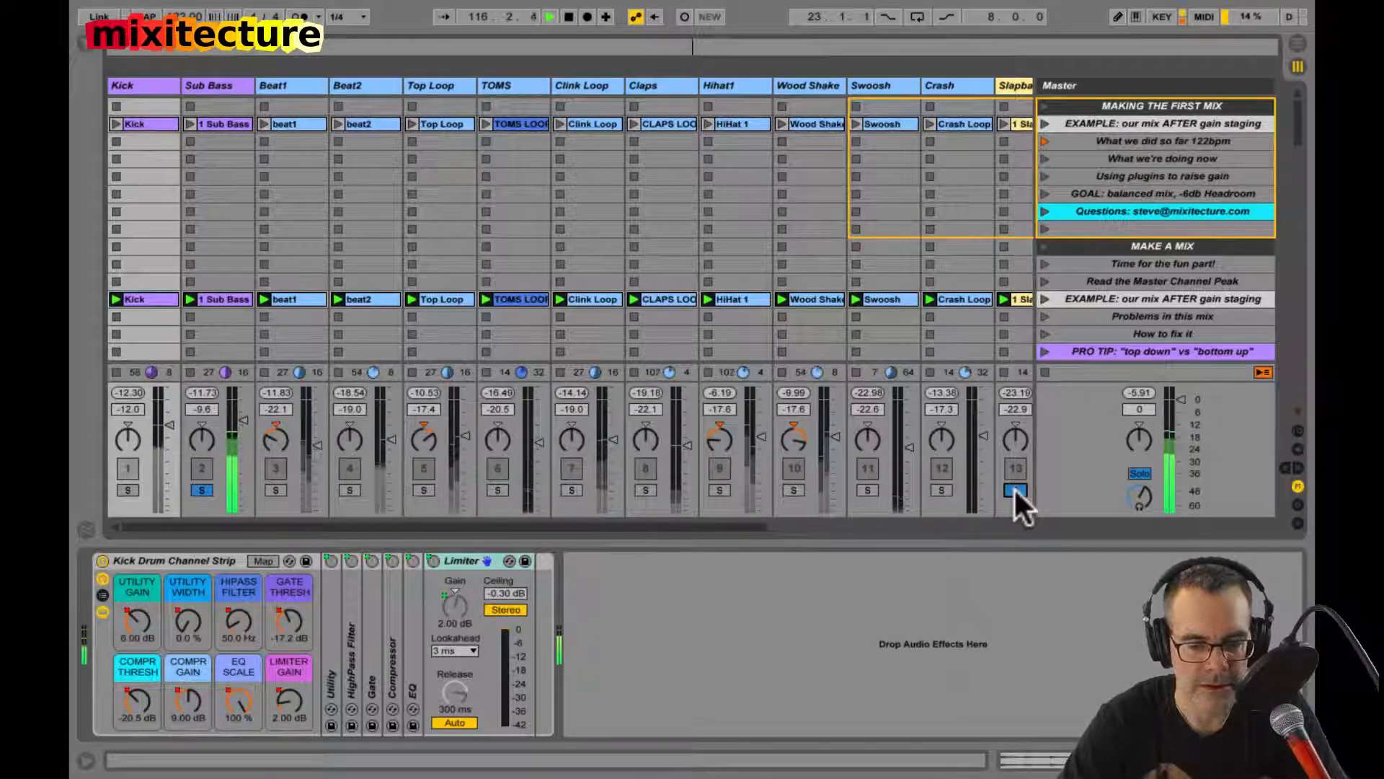
pyautogui.hscroll(6, 1013, 487)
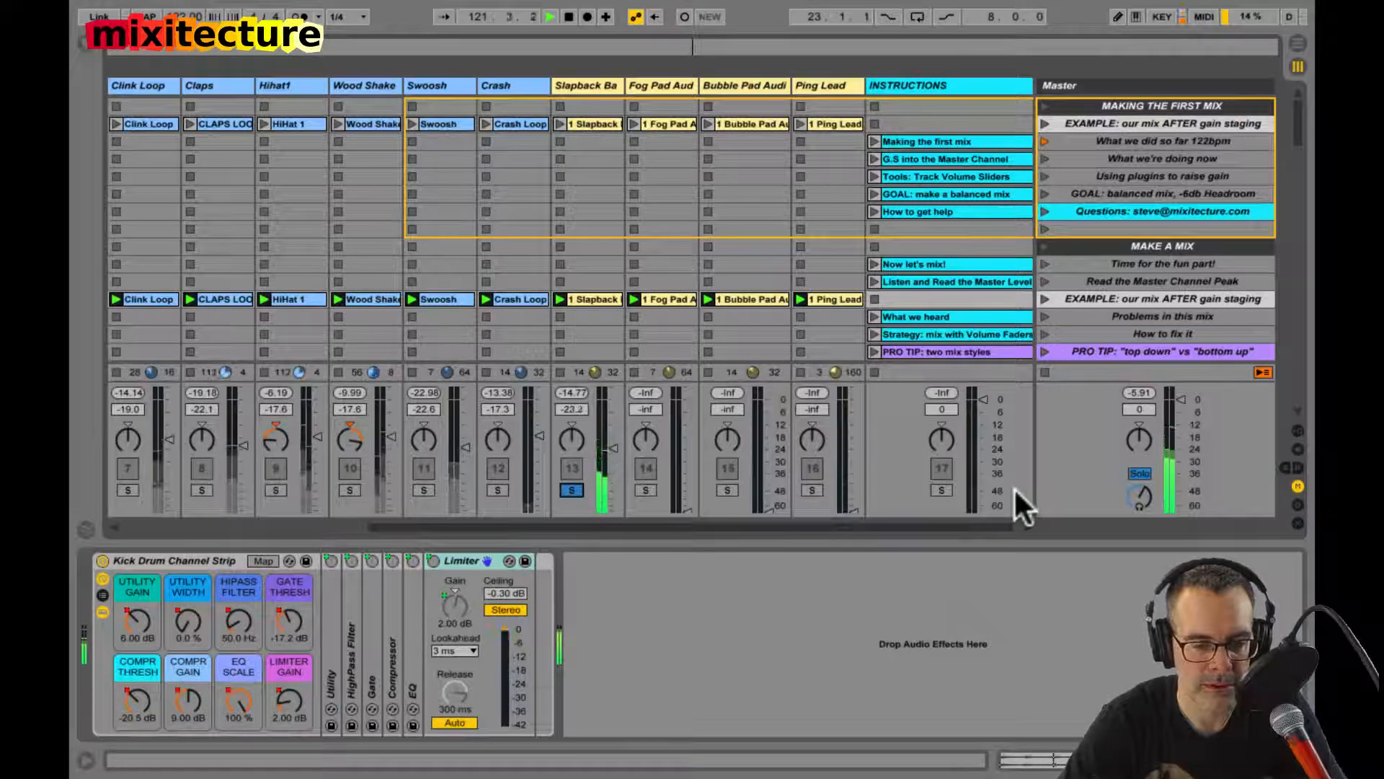
pyautogui.press('space')
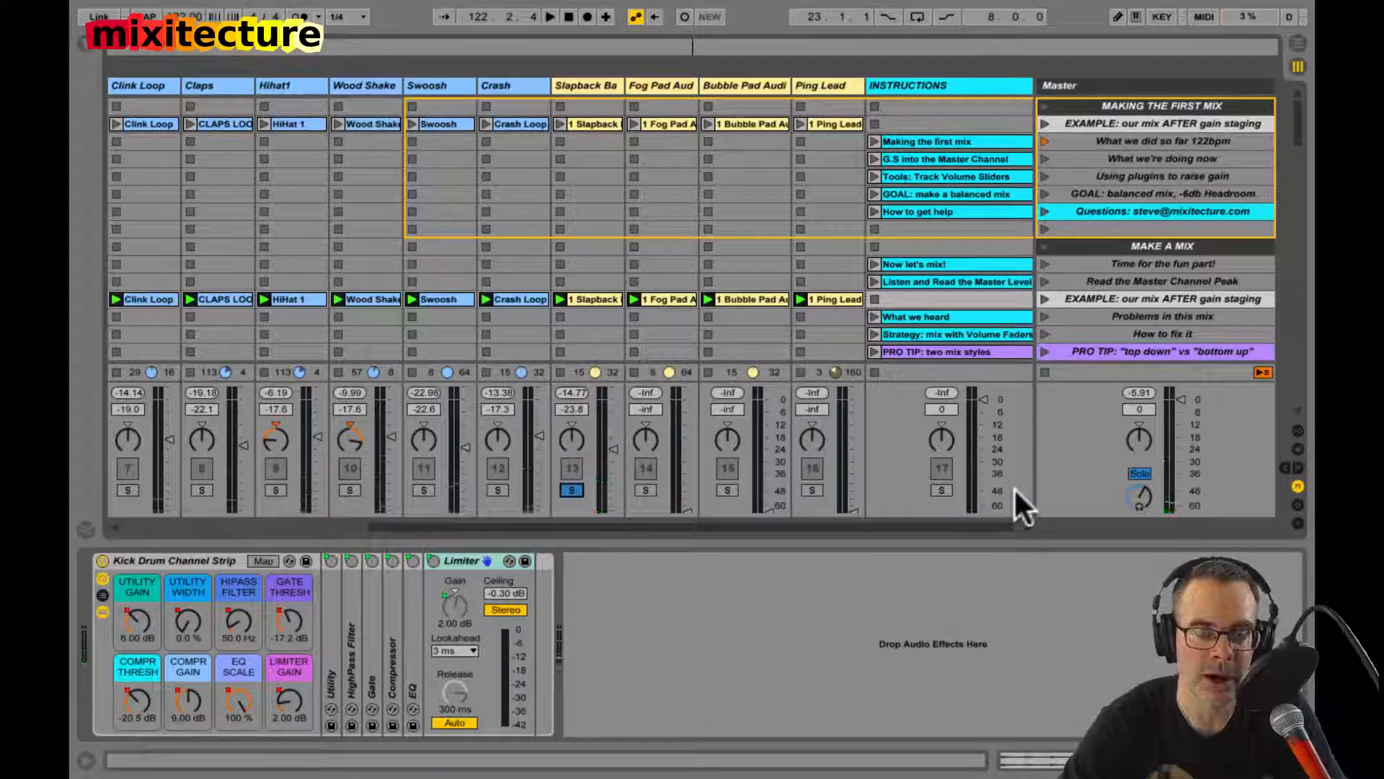
# Step: Turn Solo in Place off and back on from the Slapback Bass track's solo options
pyautogui.rightClick(572, 490)
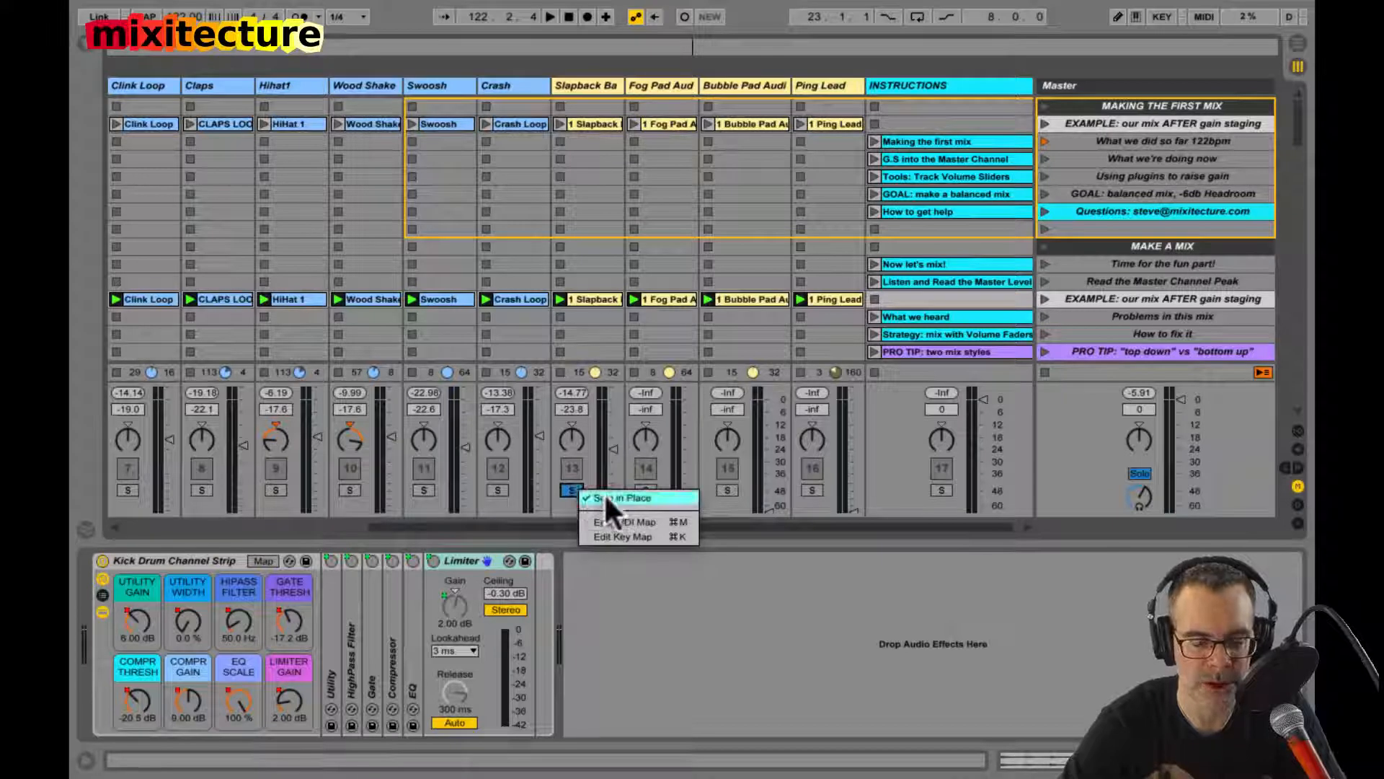
pyautogui.click(606, 498)
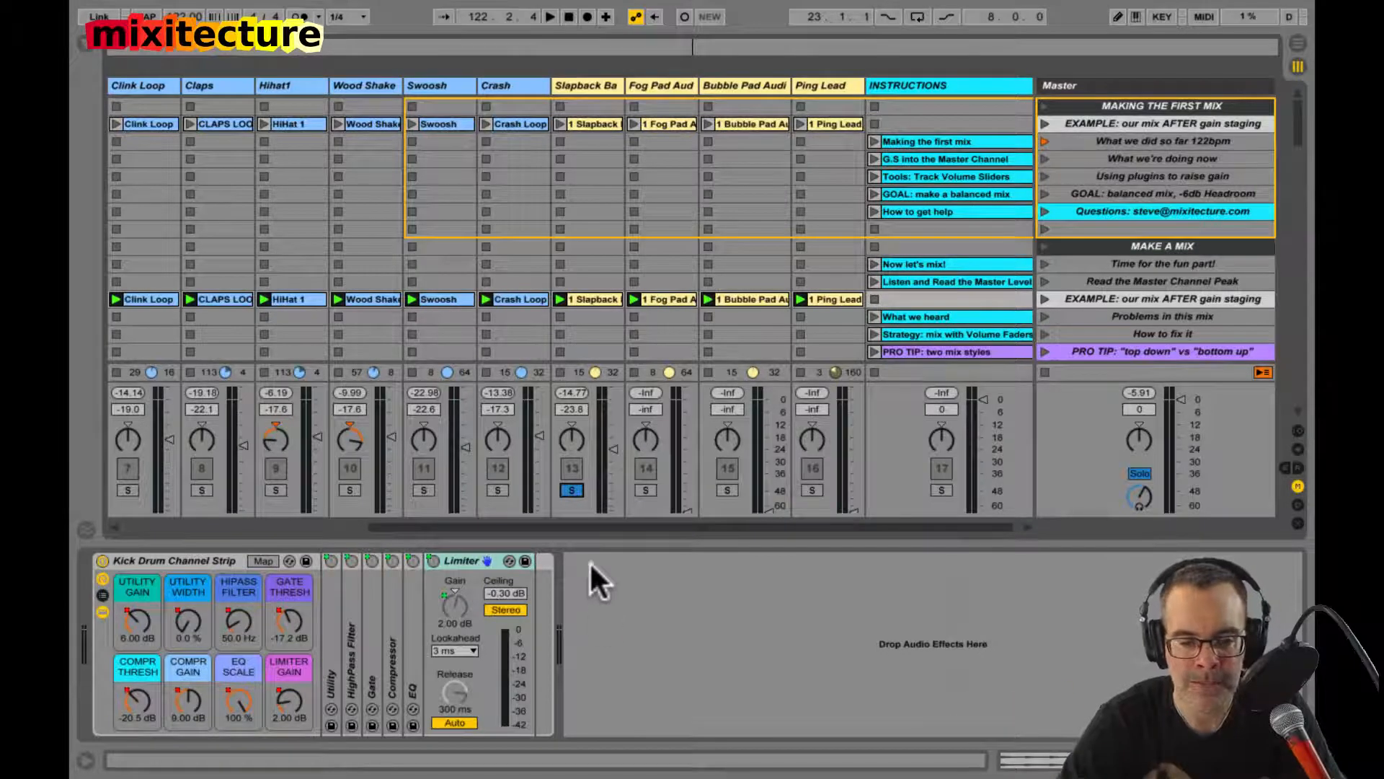
pyautogui.click(573, 490)
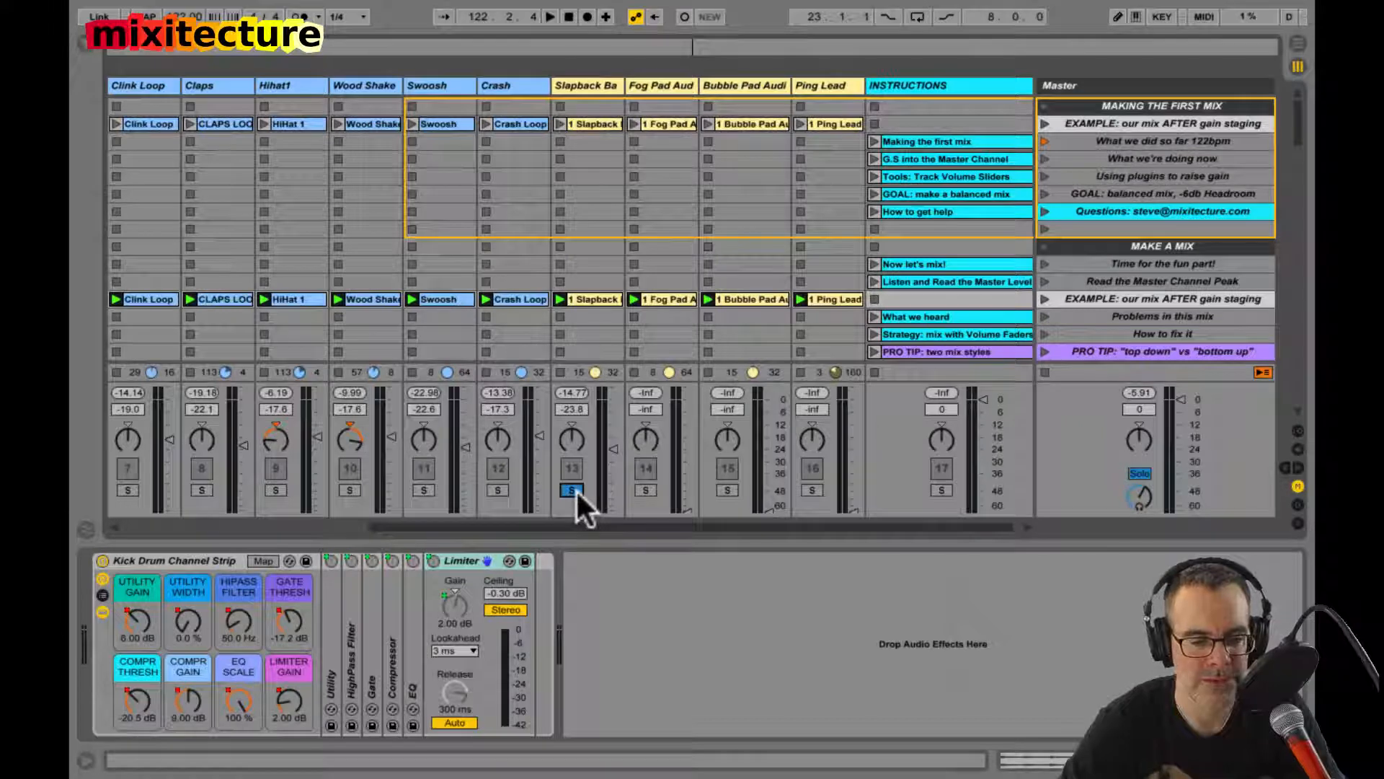
pyautogui.rightClick(576, 491)
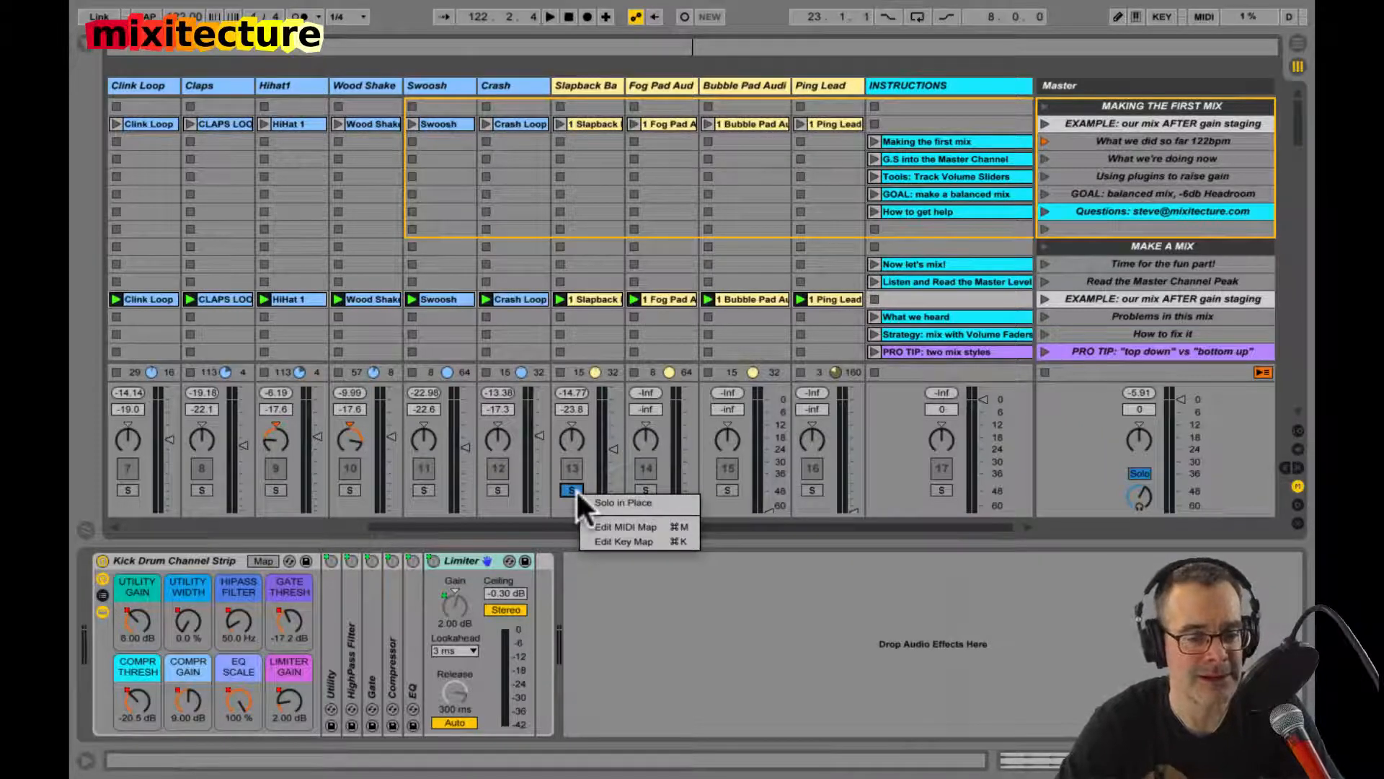
pyautogui.click(609, 502)
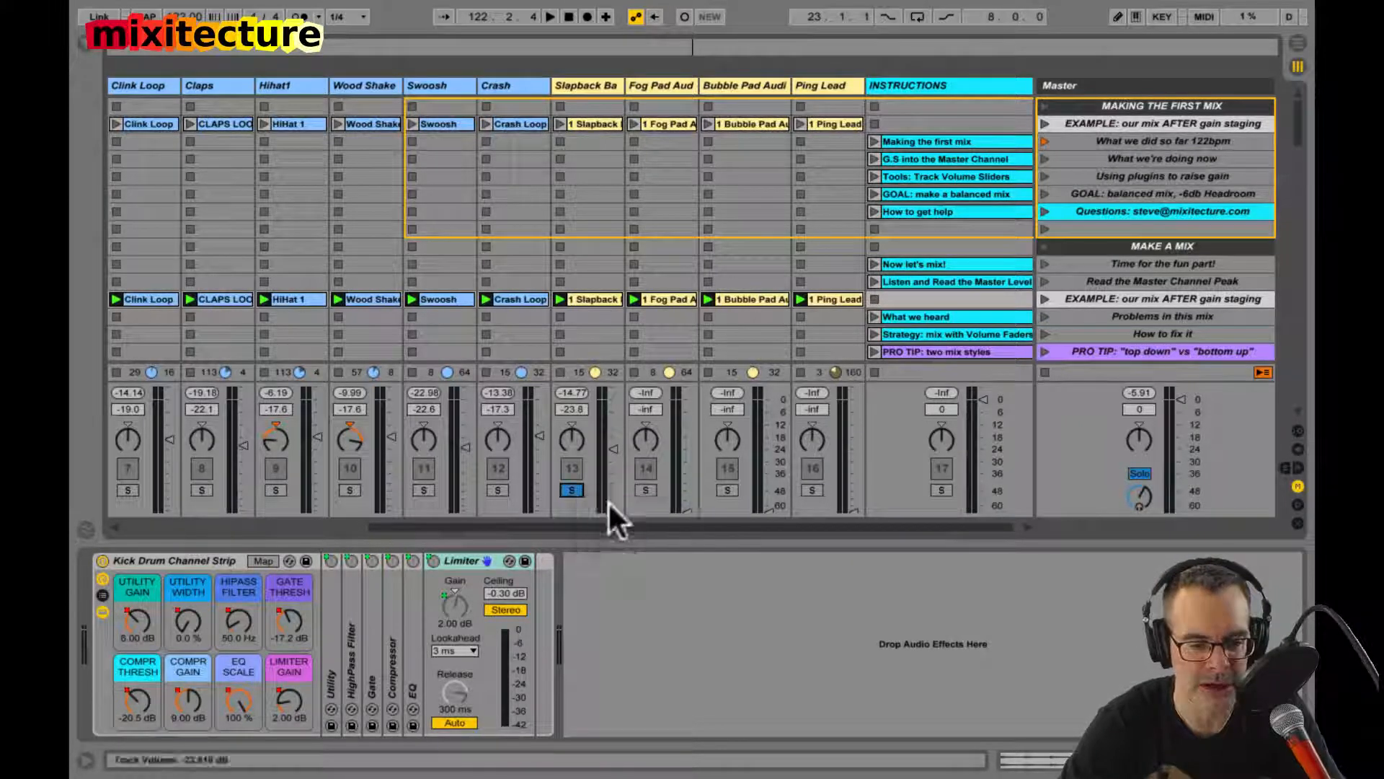
# Step: Restart playback, set Slapback Bass to -19.4 dB against Sub Bass, and clear the solos
pyautogui.press('space')
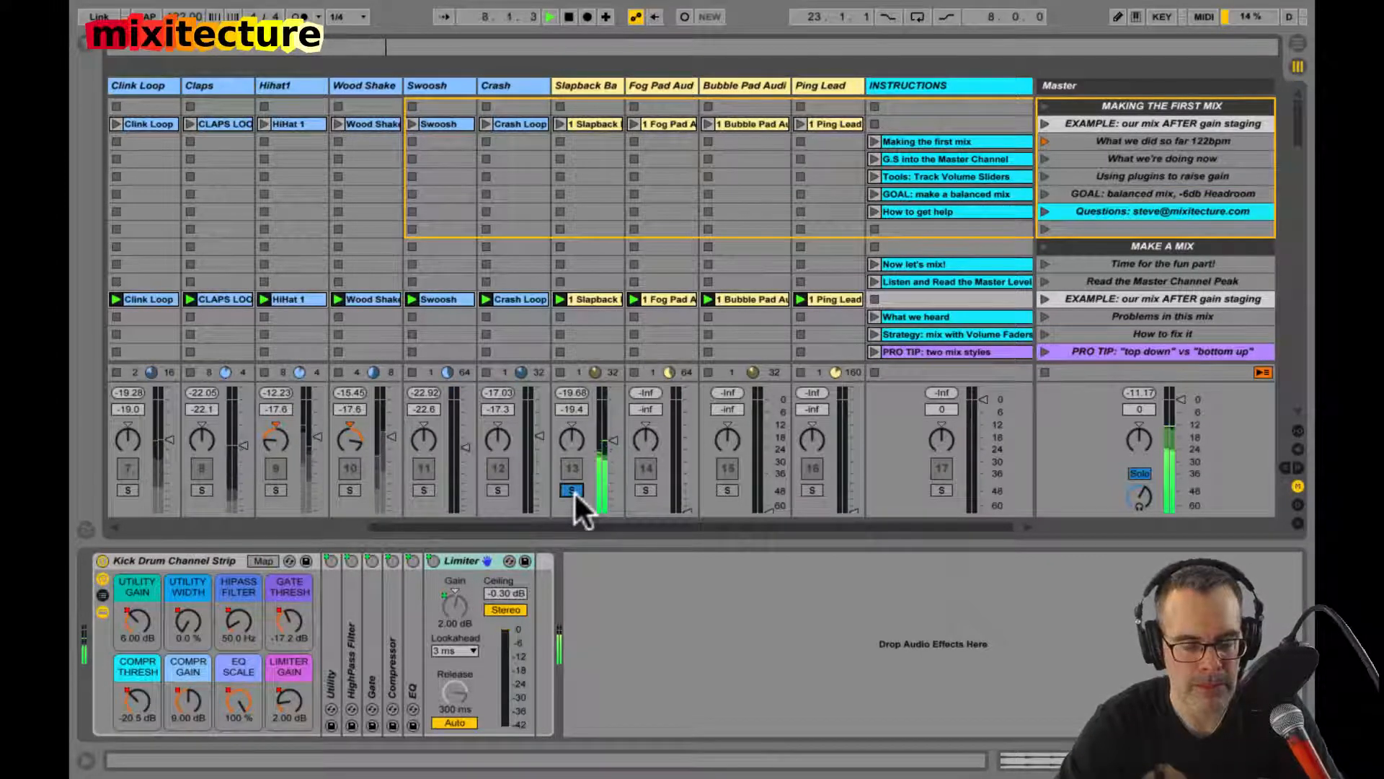
pyautogui.hscroll(-6, 573, 490)
pyautogui.click(201, 490)
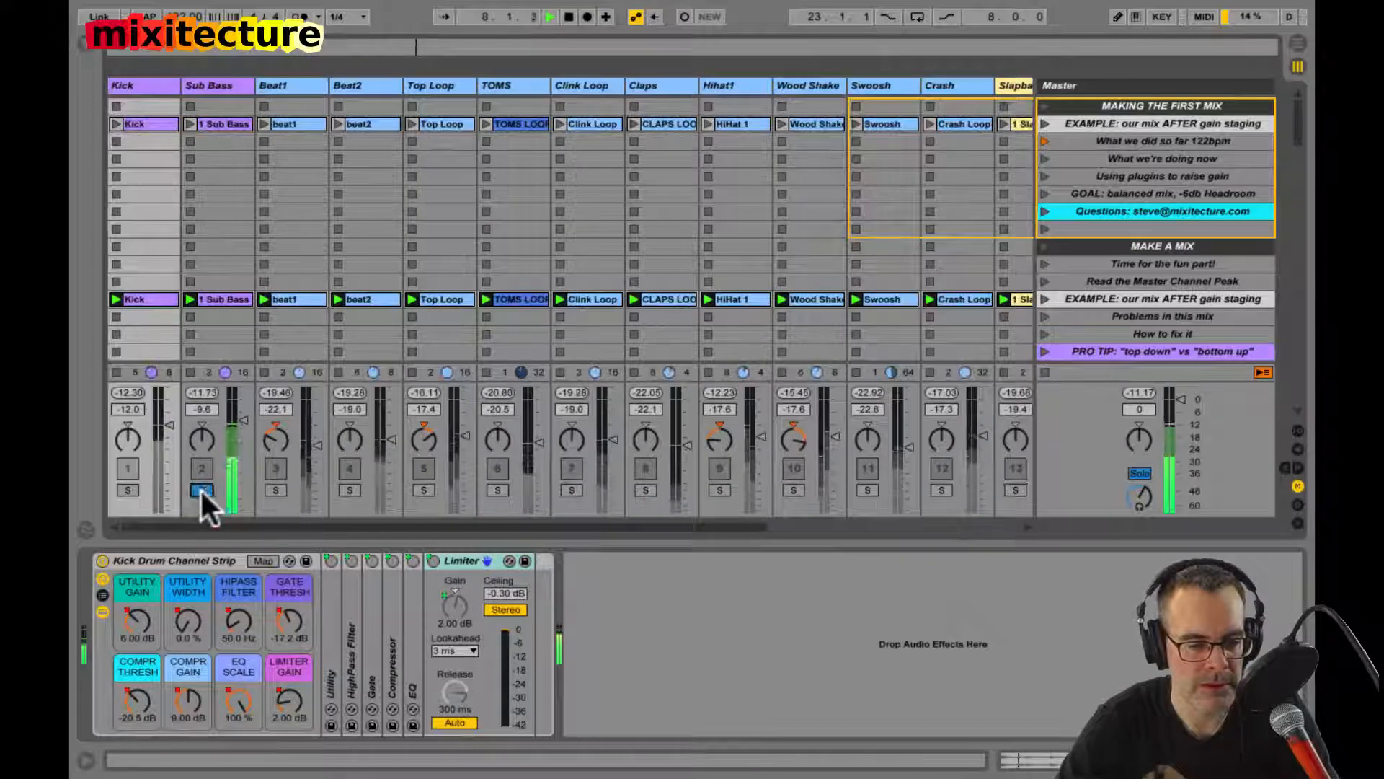
pyautogui.click(201, 489)
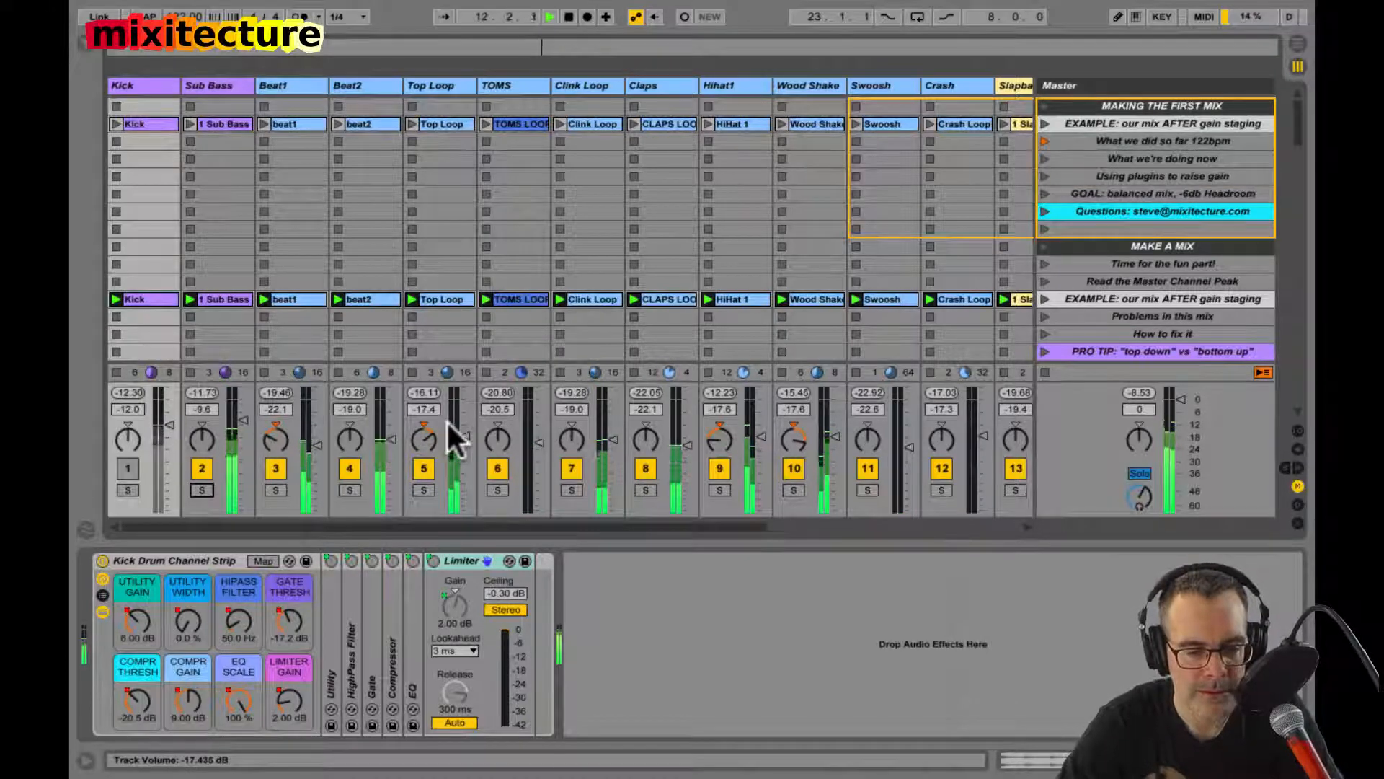
# Step: Raise the Slapback Bass volume to -17.4 dB in the full mix and unmute Kick
pyautogui.hscroll(6, 581, 432)
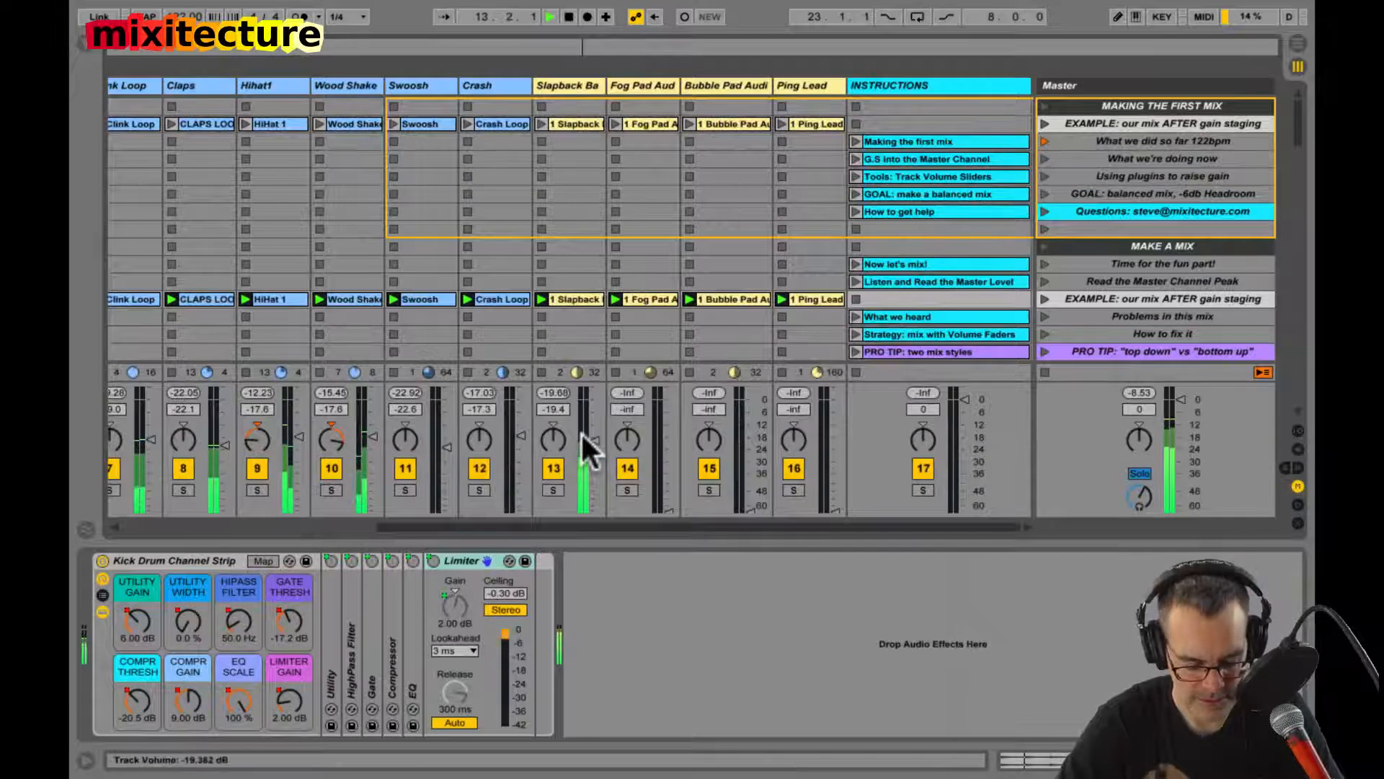
pyautogui.moveTo(581, 431); pyautogui.dragTo(583, 439)
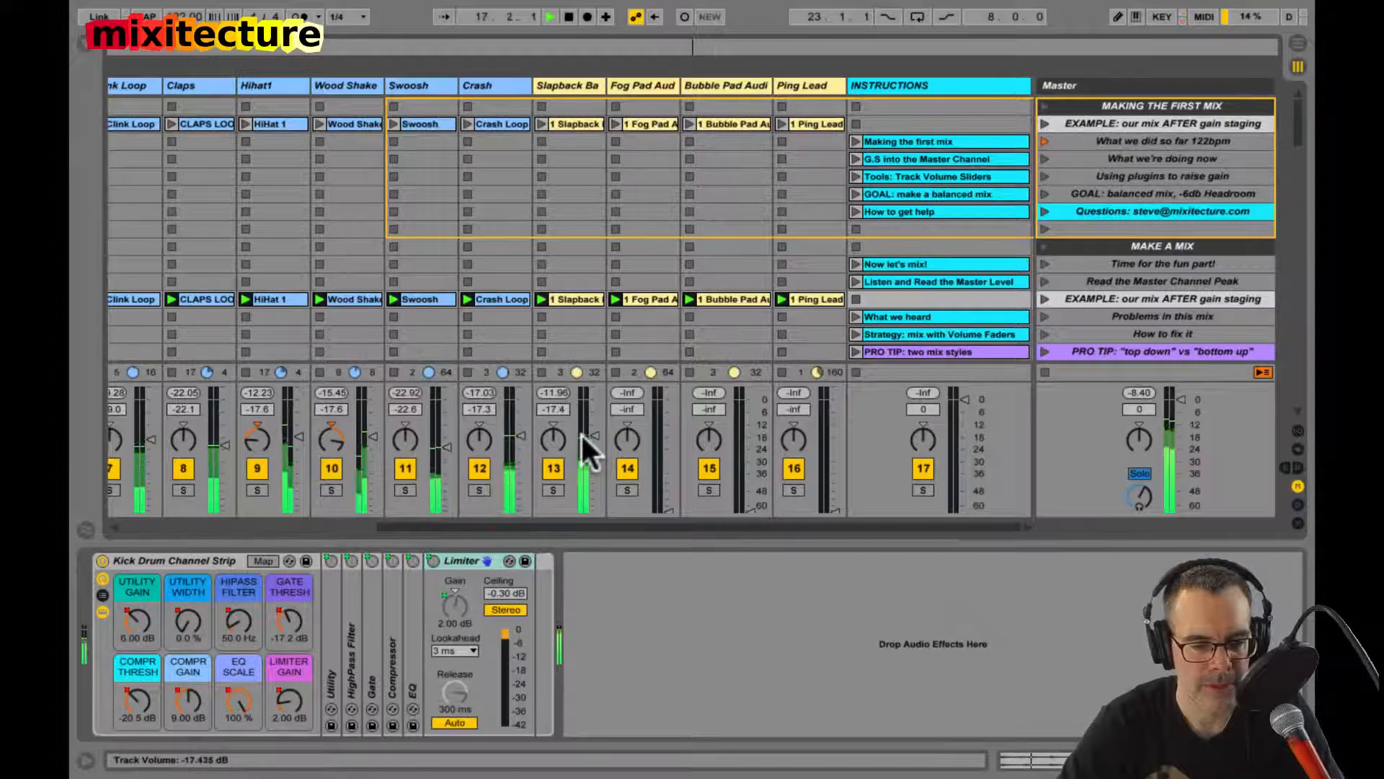
pyautogui.hscroll(-6, 576, 447)
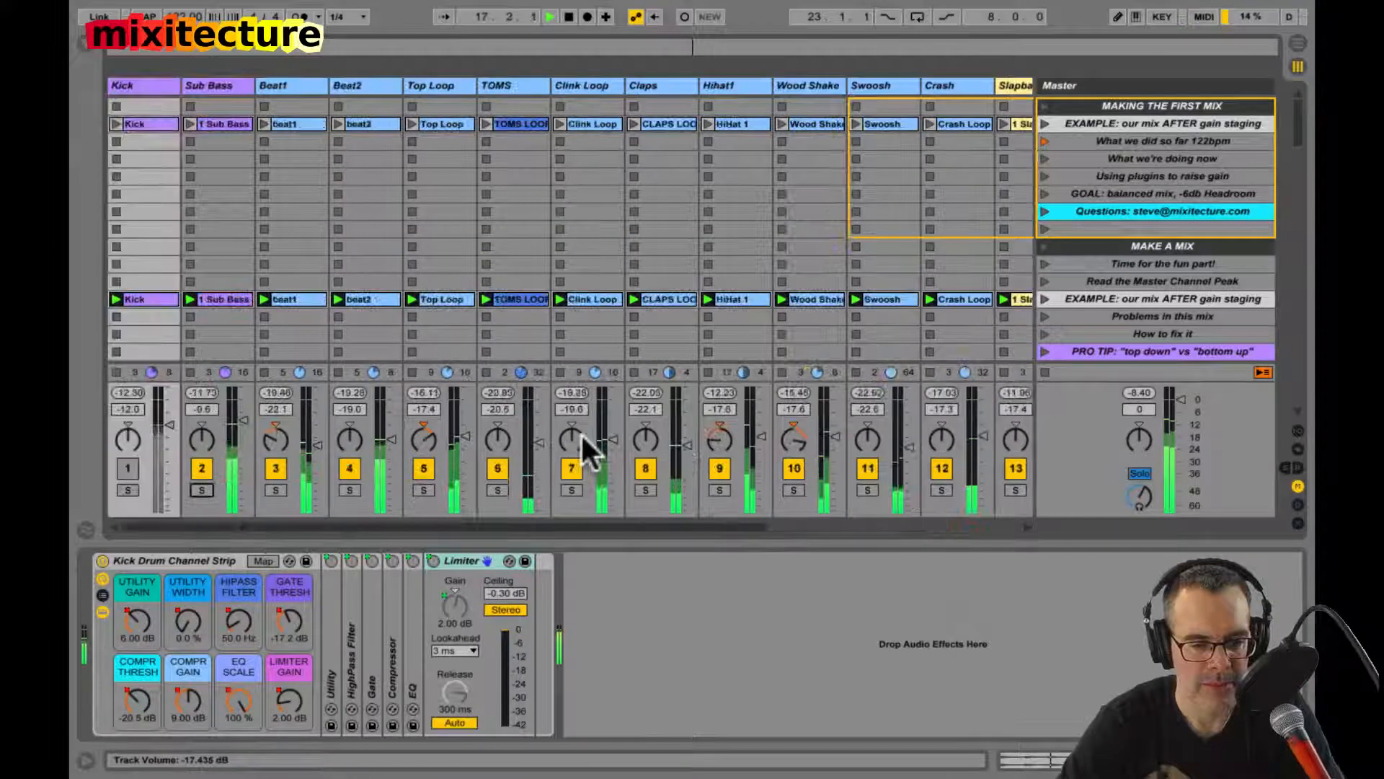
pyautogui.click(127, 468)
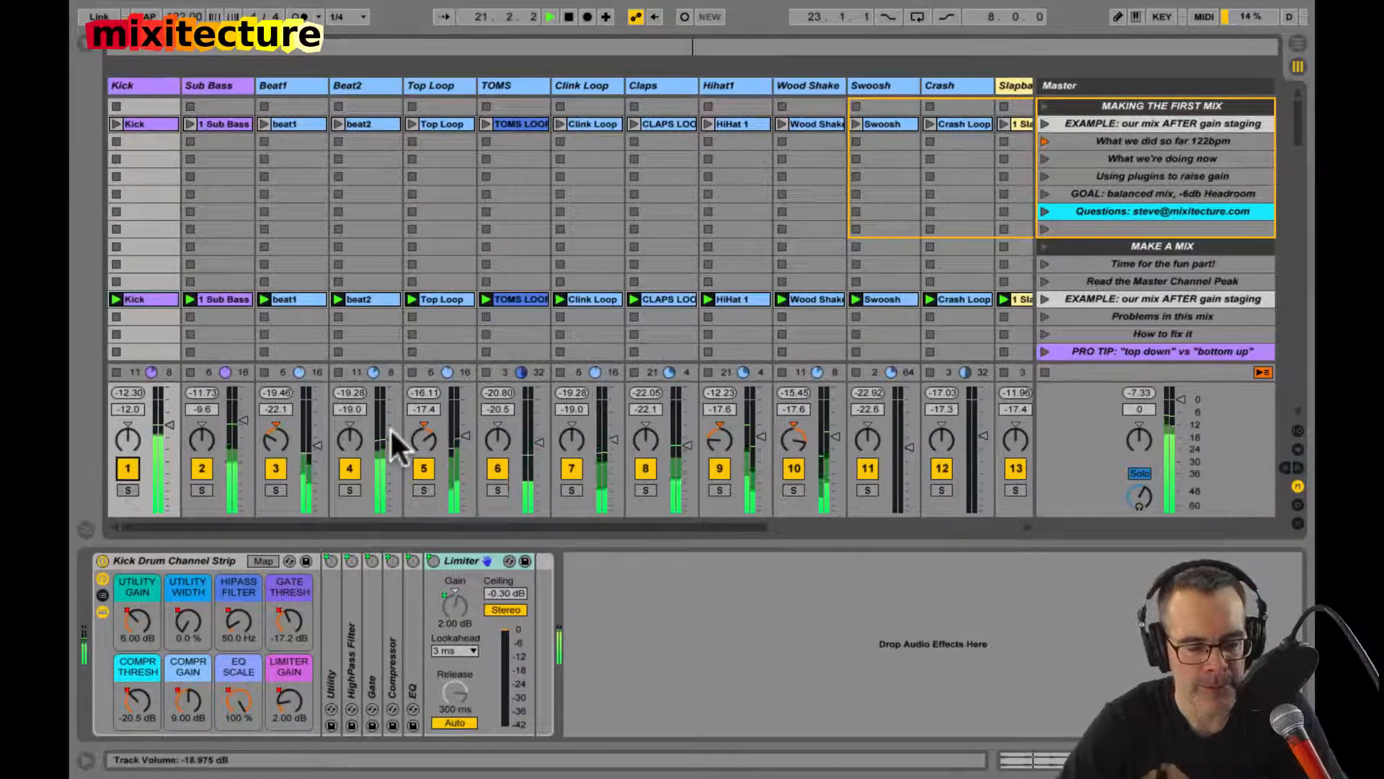
# Step: Bring in and solo the two pads, pan Fog Pad right at -22.3 dB and Bubble Pad left at -15.2 dB, and unsolo them
pyautogui.hscroll(6, 393, 433)
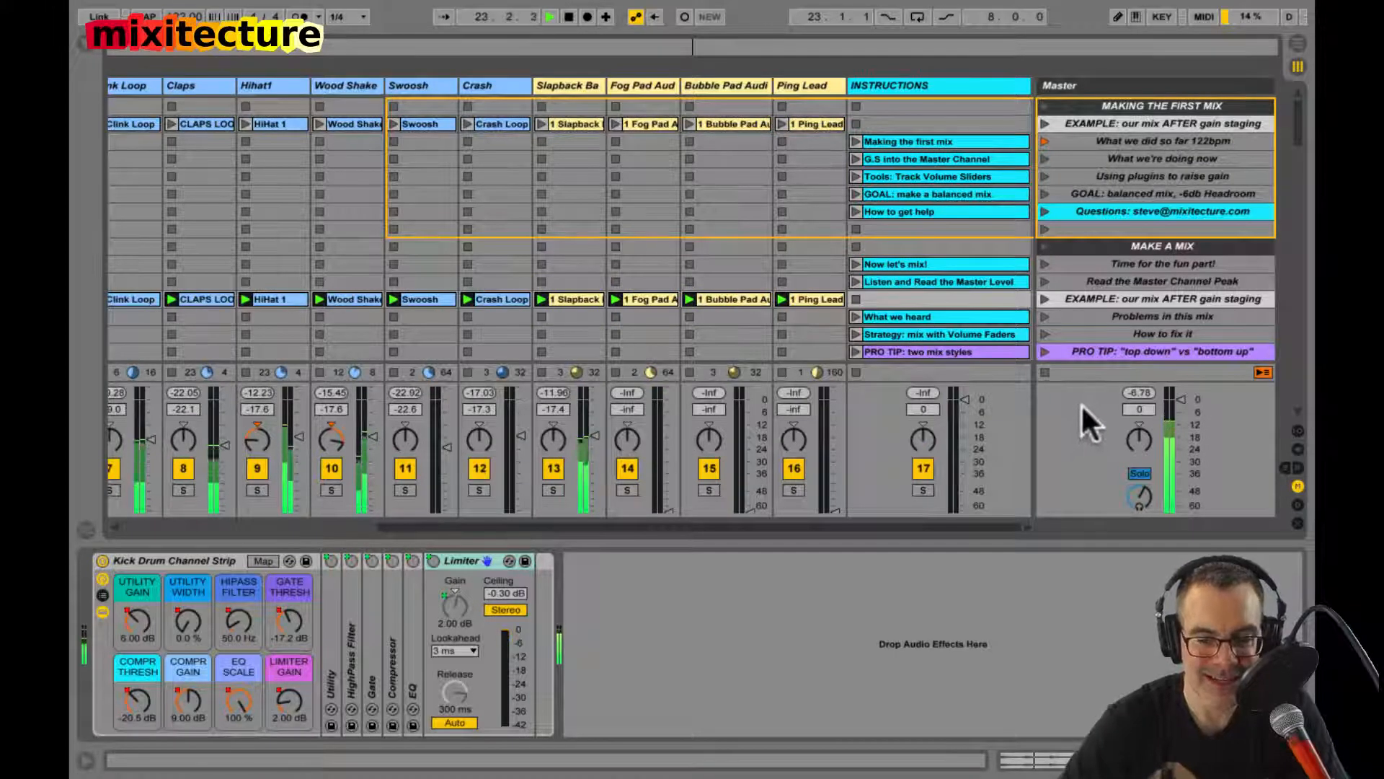
pyautogui.click(642, 83)
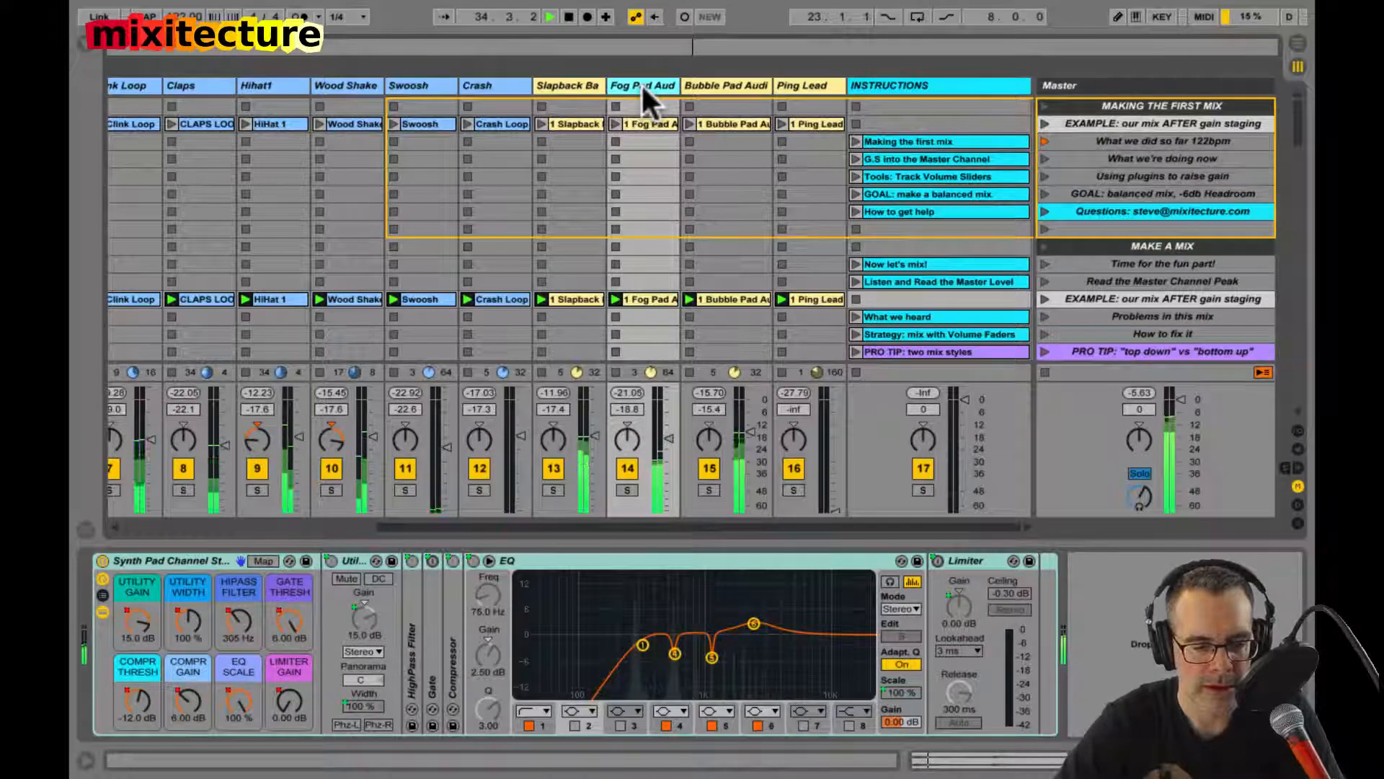
pyautogui.click(627, 490)
pyautogui.click(709, 490)
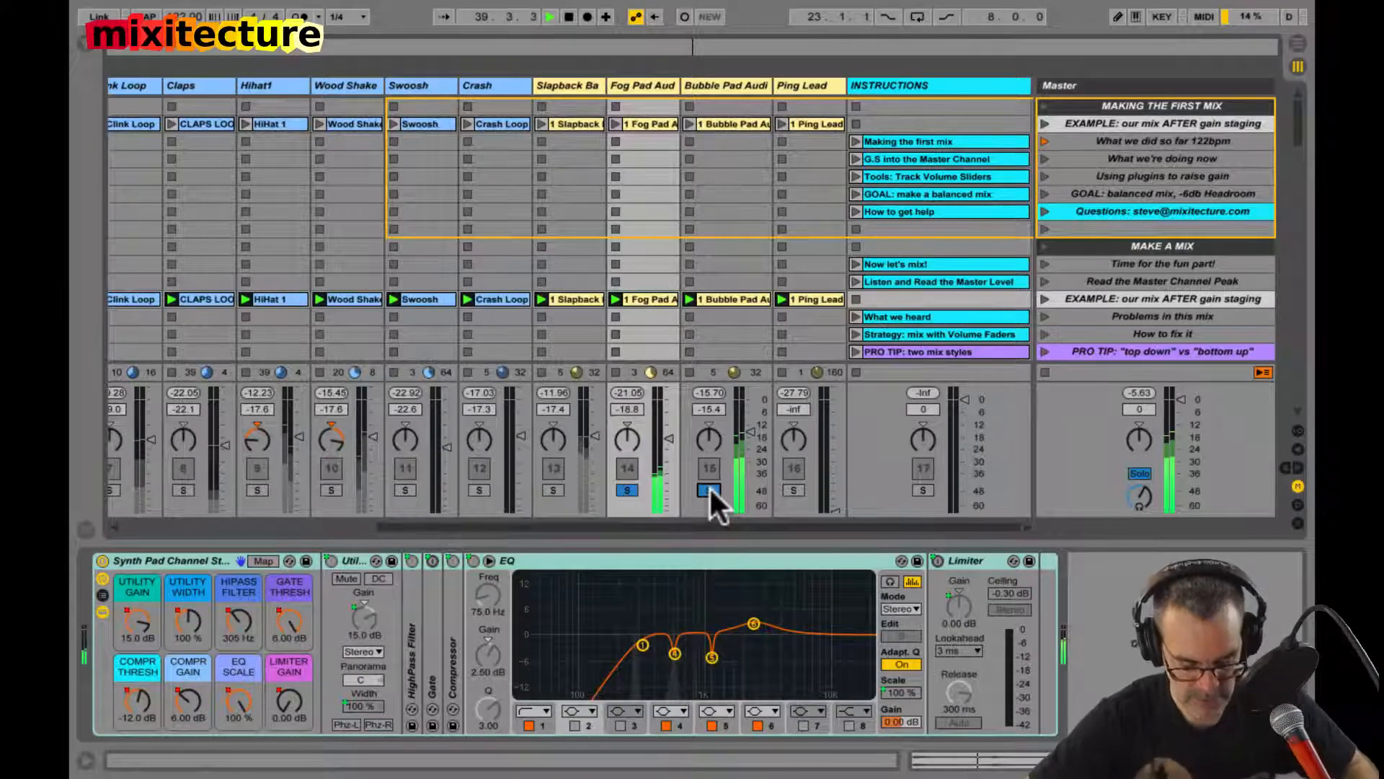
pyautogui.click(709, 491)
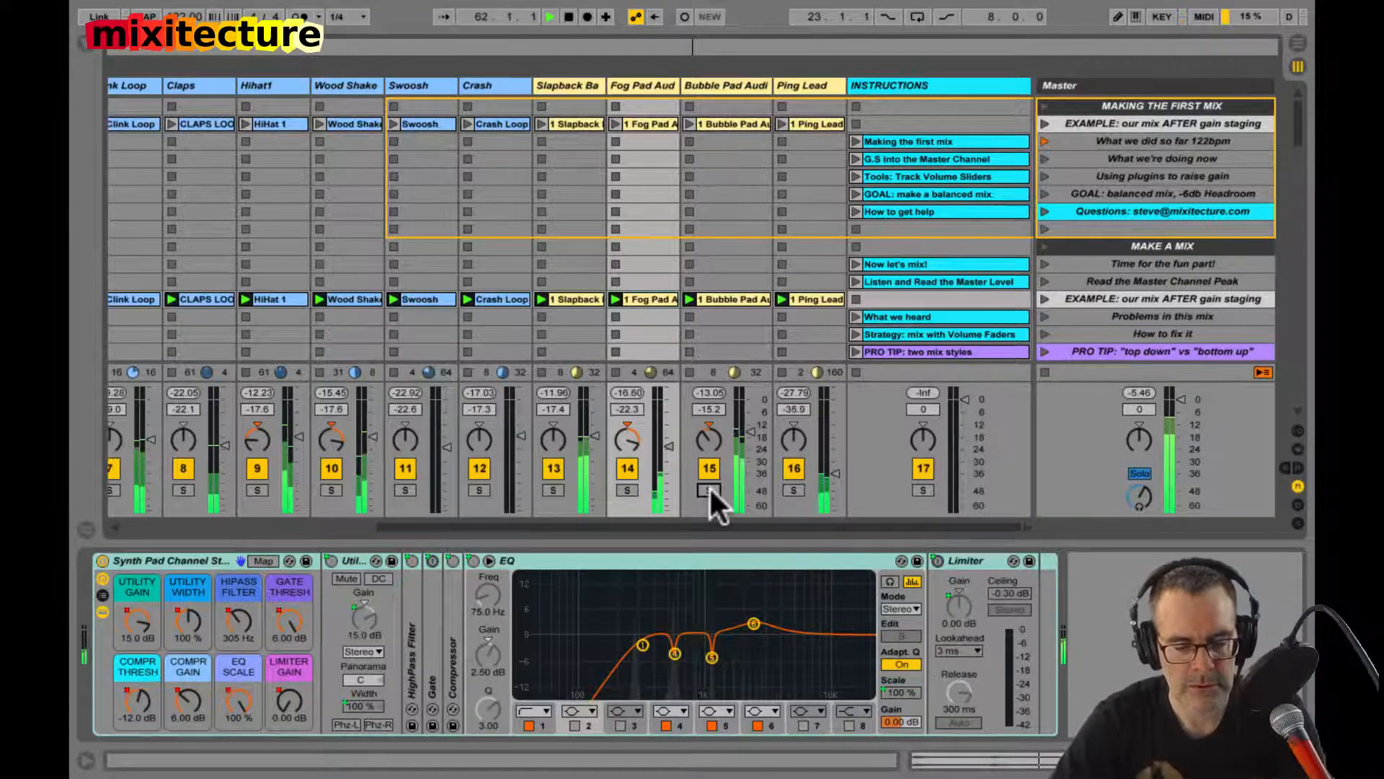
# Step: Set the Ping Lead volume to -27.6 dB and show the mixer's sends and return tracks
pyautogui.hotkey('ctrl', 'alt', 's')
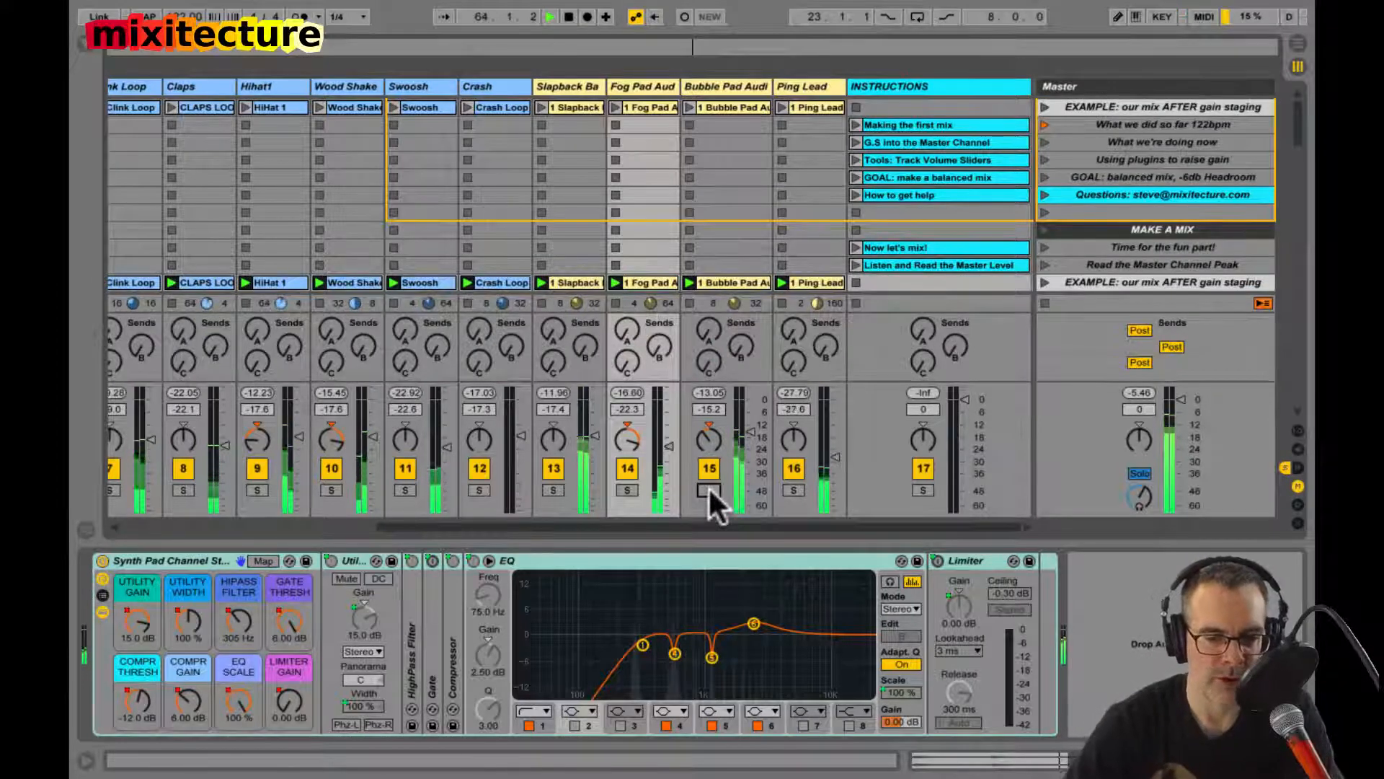
pyautogui.click(790, 362)
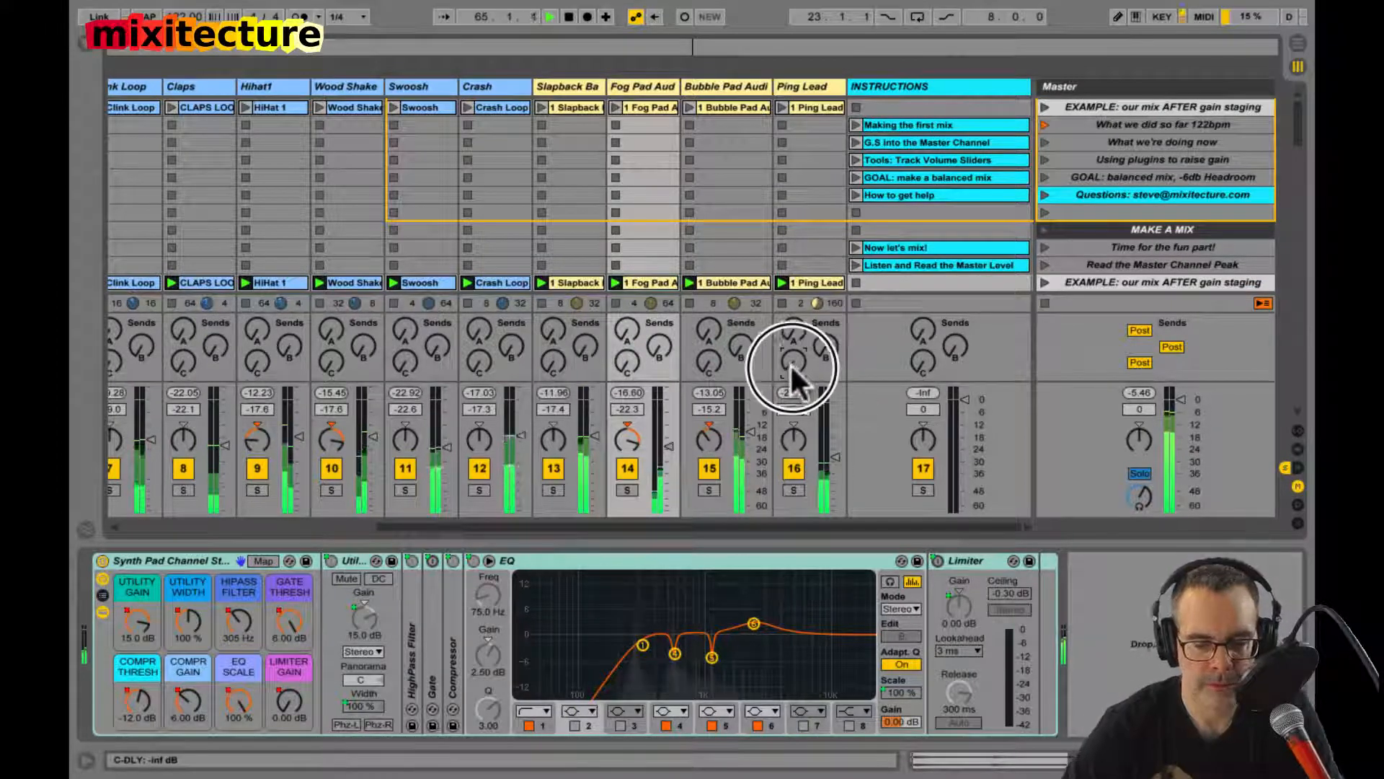
pyautogui.hotkey('ctrl', 'alt', 'r')
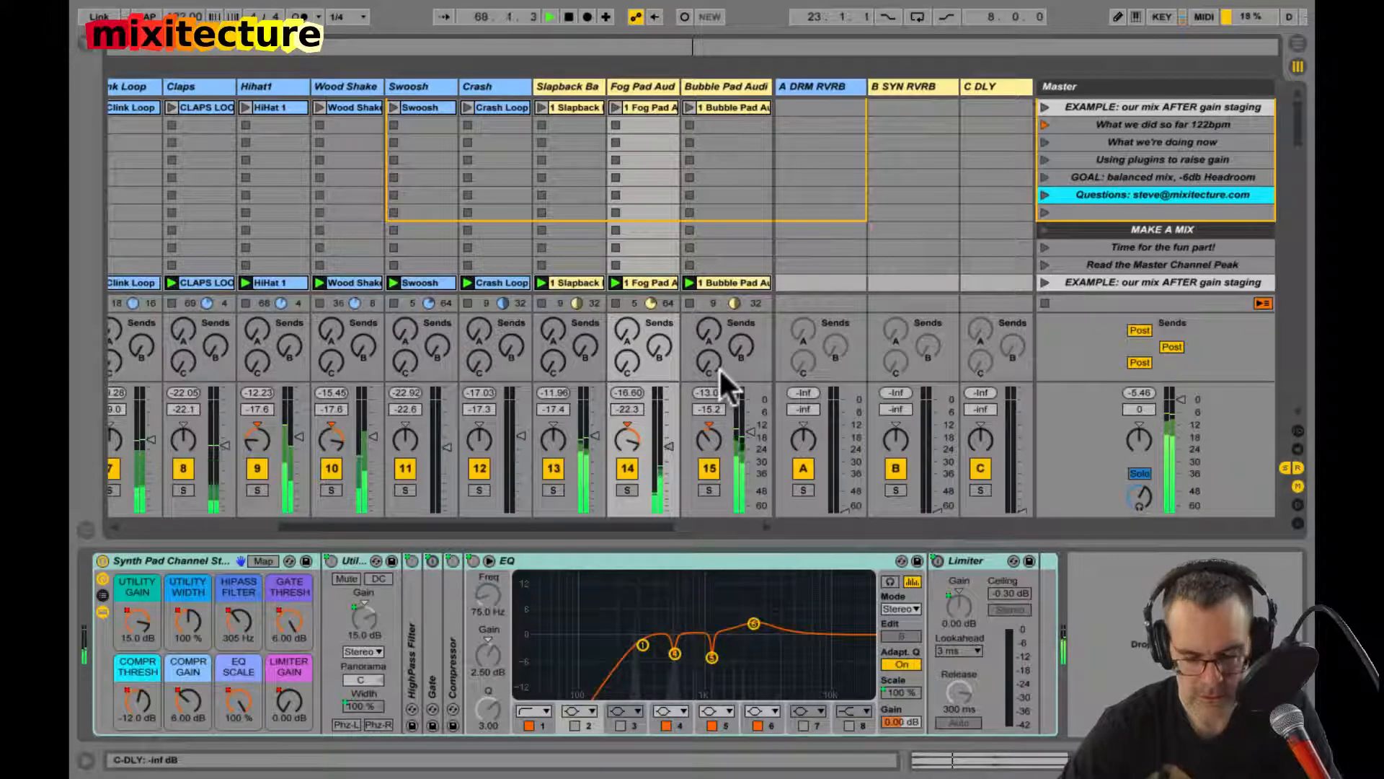
# Step: Send Ping Lead to C DLY at 0.0 dB, set the return's volume to -12.6 dB, and toggle the lead's mute to audition the echoes
pyautogui.hscroll(4, 720, 366)
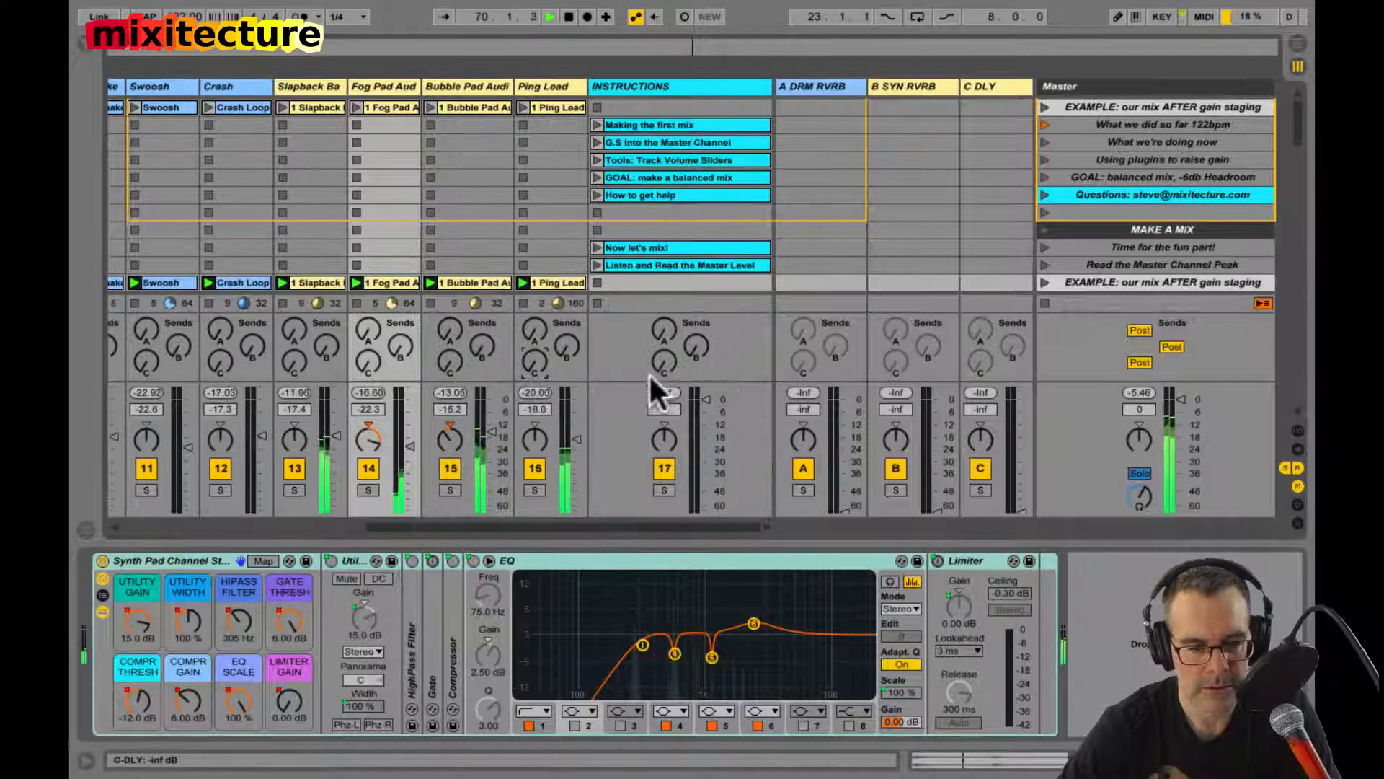
pyautogui.moveTo(536, 363)
pyautogui.mouseDown()
pyautogui.moveTo(539, 349)
pyautogui.moveTo(536, 362)
pyautogui.mouseUp()
pyautogui.click(532, 466)
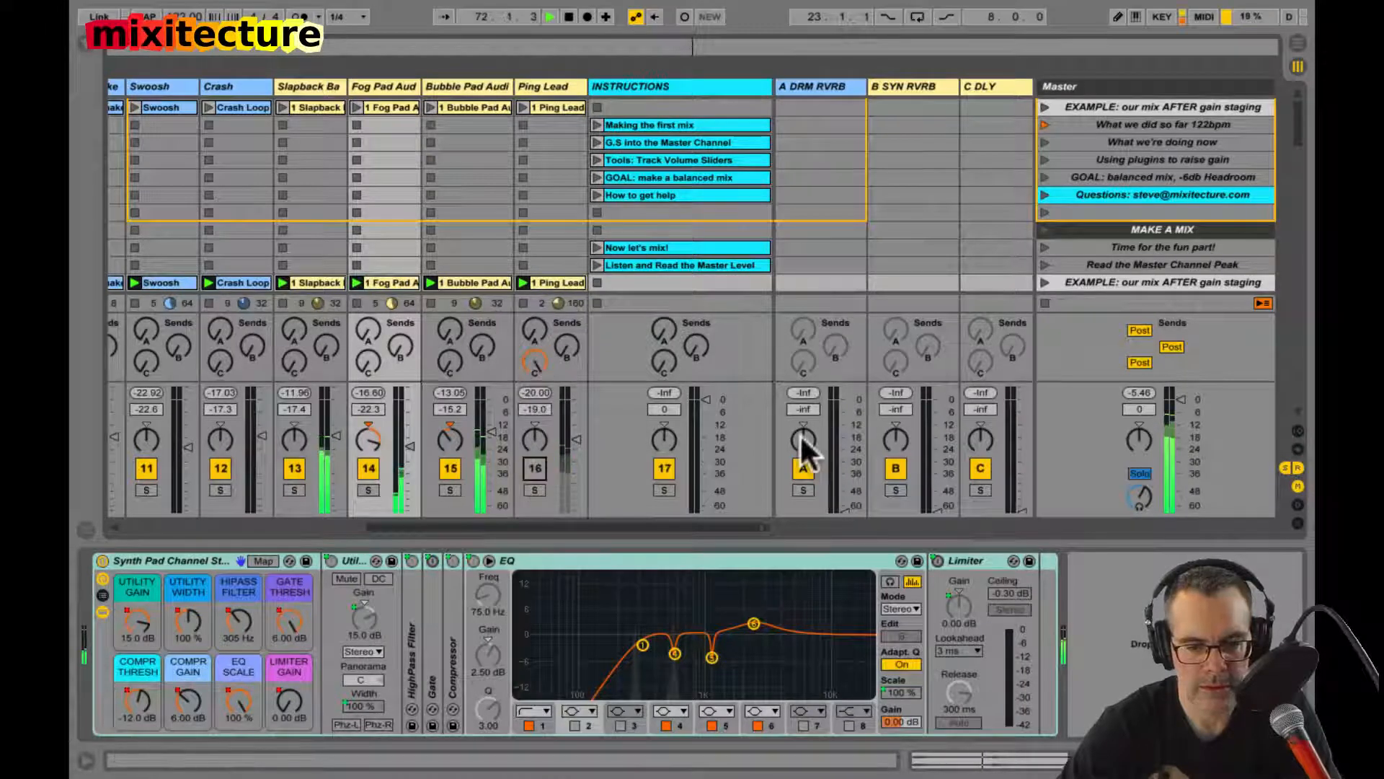
pyautogui.moveTo(1013, 472); pyautogui.dragTo(1014, 476)
pyautogui.click(533, 466)
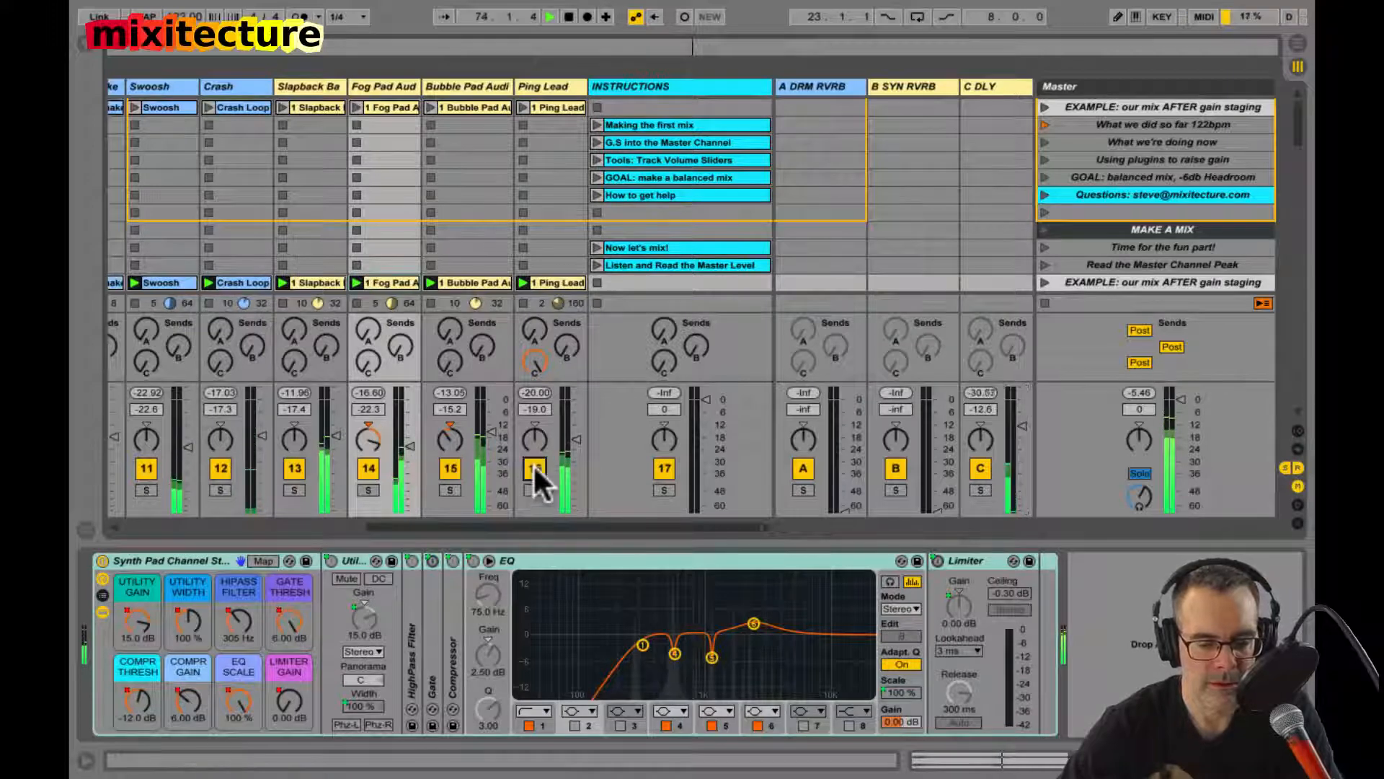
pyautogui.click(533, 465)
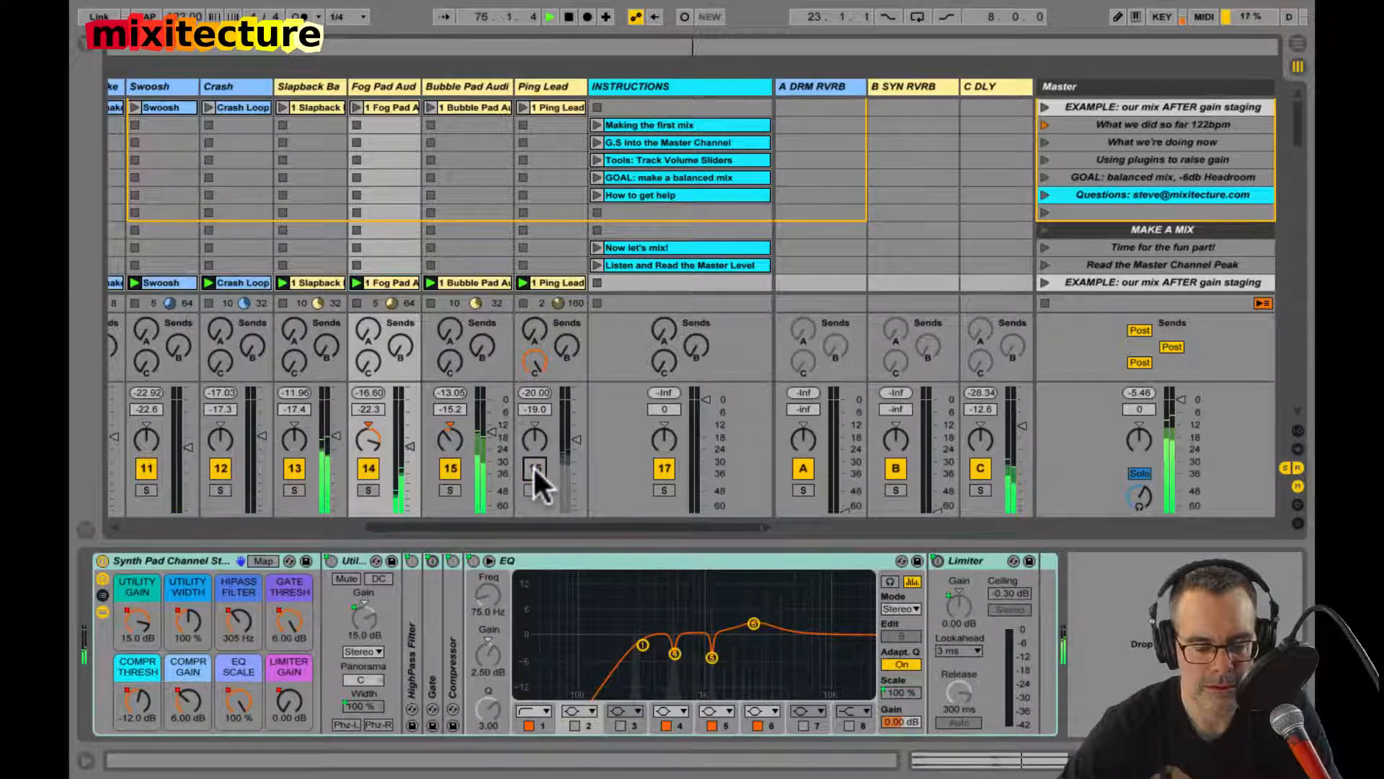
pyautogui.click(533, 466)
pyautogui.click(533, 465)
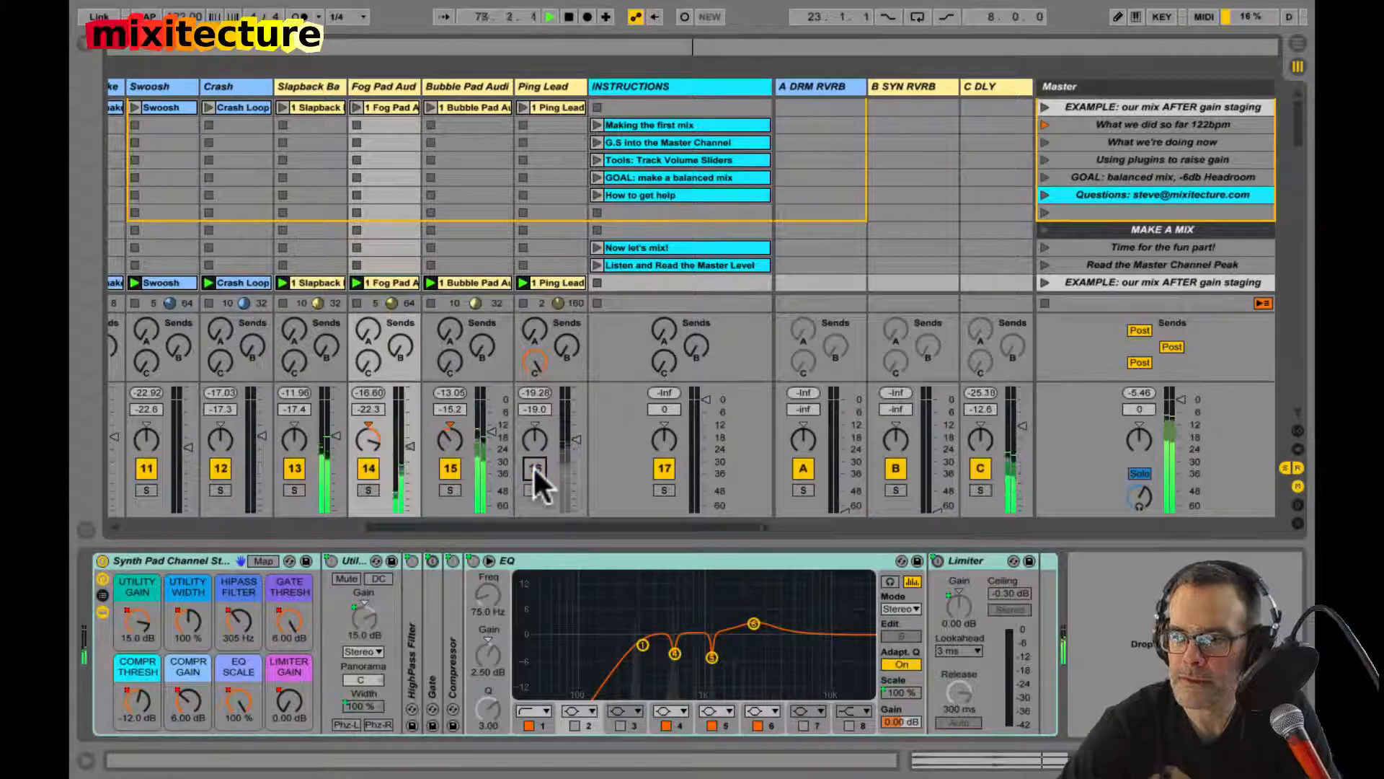
# Step: Raise Ping Lead to -15.4 dB and the C DLY return to -8.4 dB, briefly unmuting the lead between changes, and leave it unmuted
pyautogui.click(572, 432)
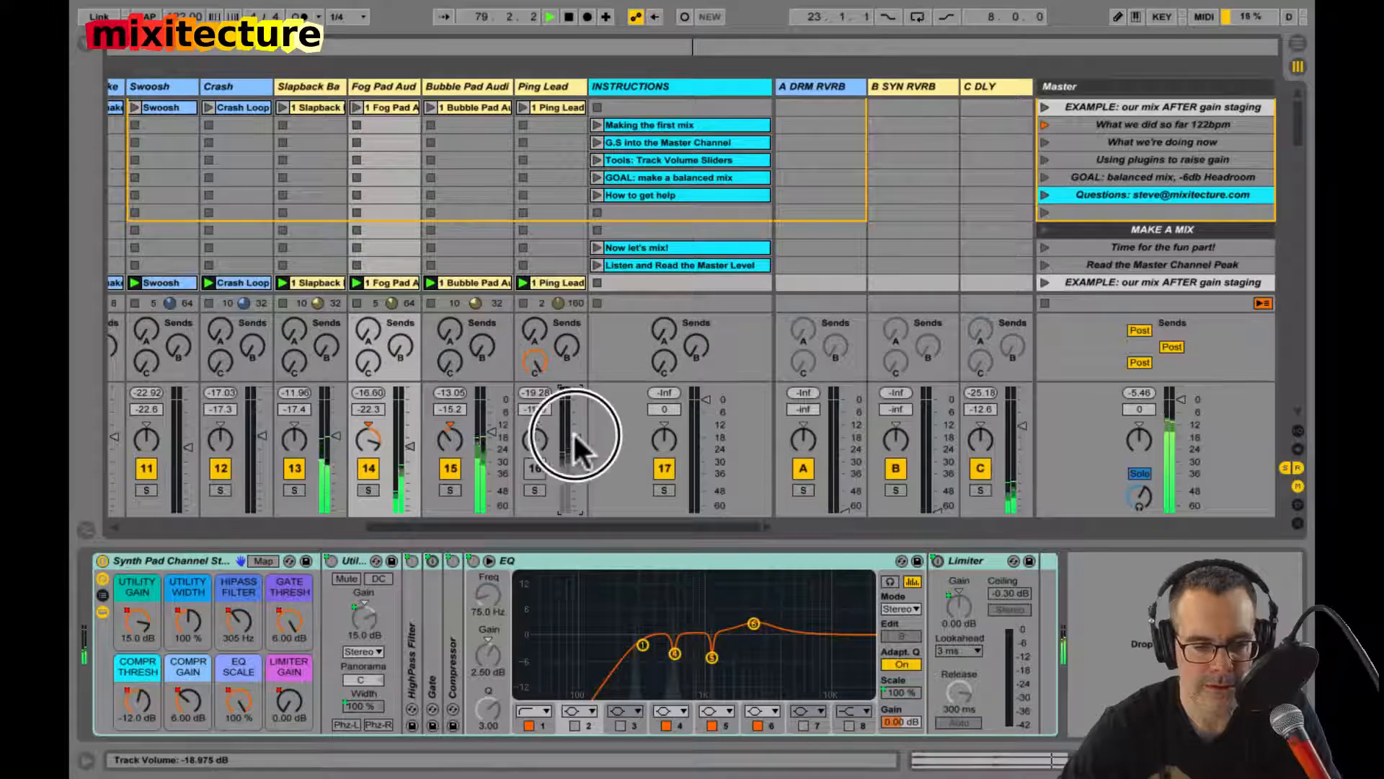
pyautogui.moveTo(573, 433); pyautogui.dragTo(570, 431)
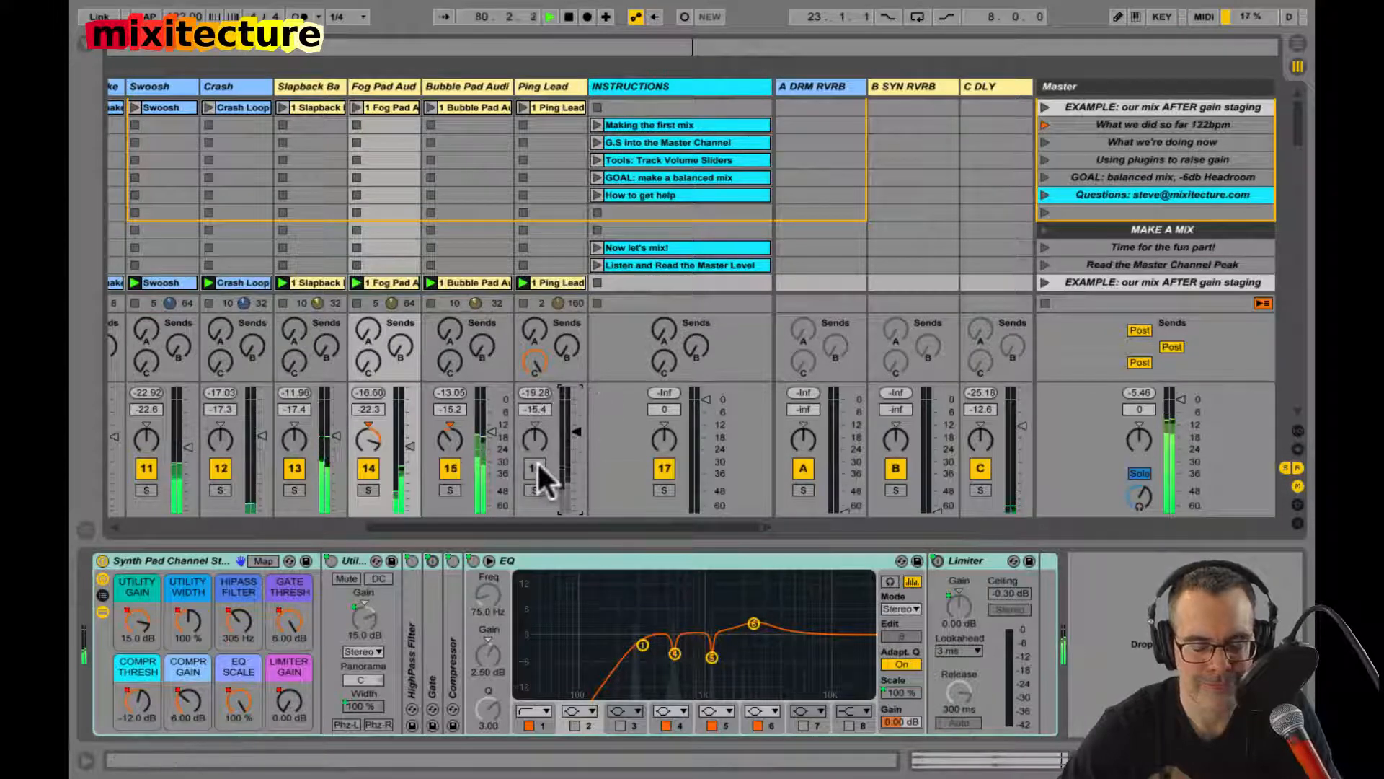
pyautogui.click(536, 466)
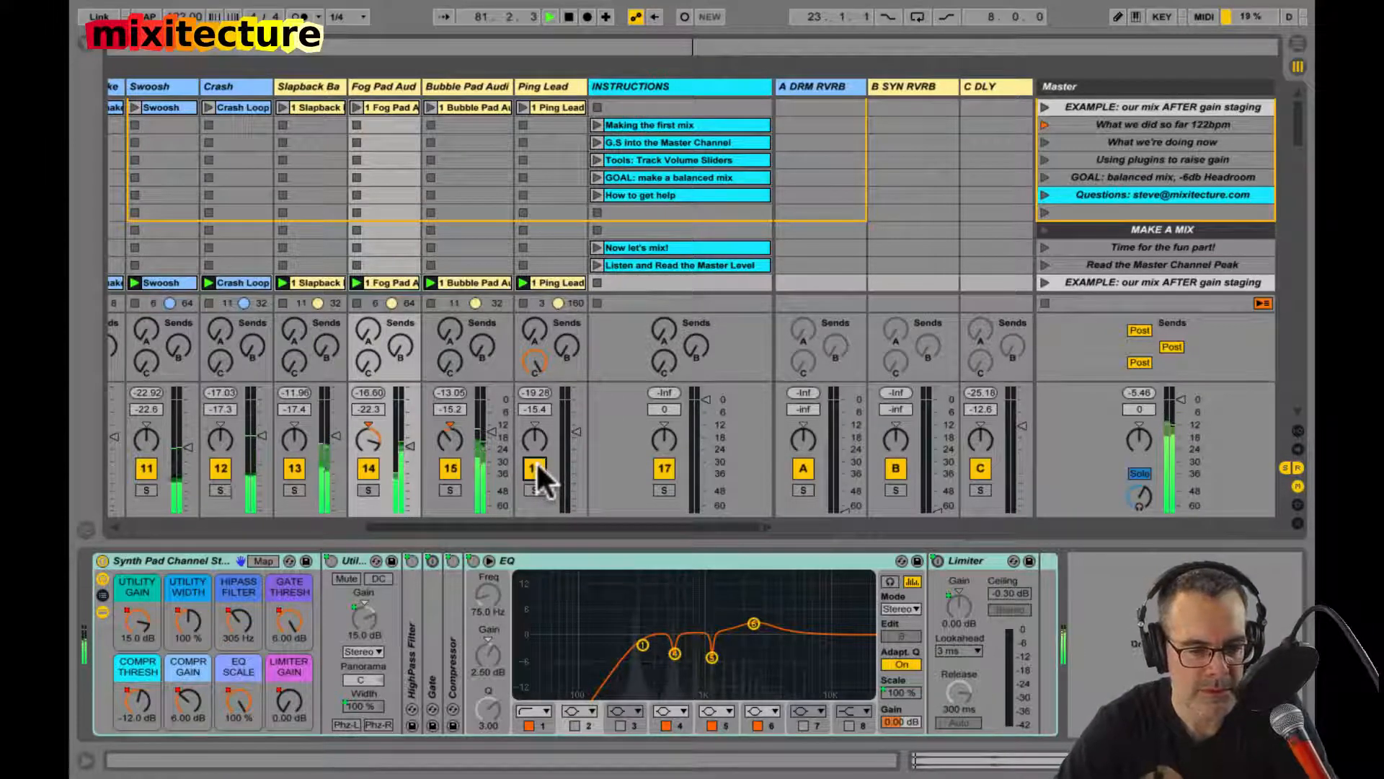
pyautogui.click(535, 467)
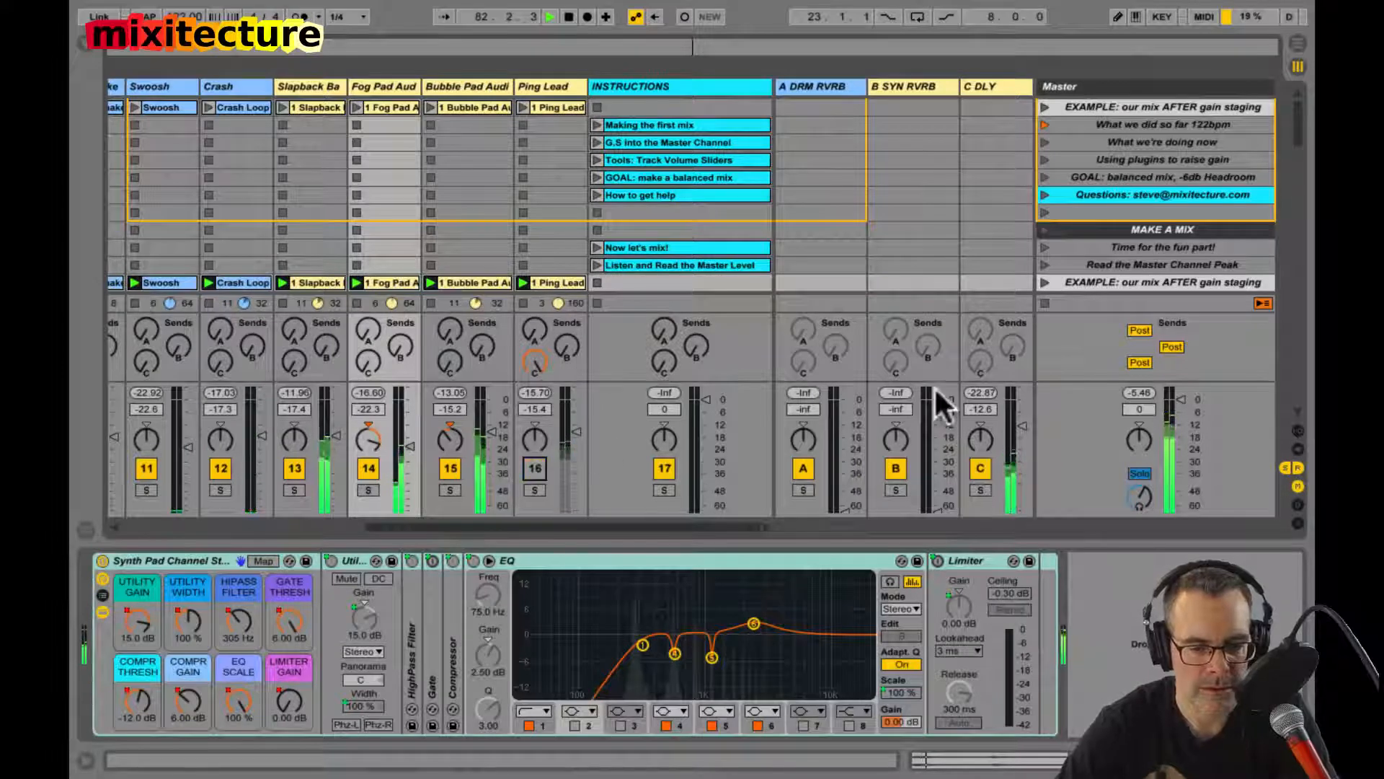
pyautogui.moveTo(1022, 425); pyautogui.dragTo(1017, 417)
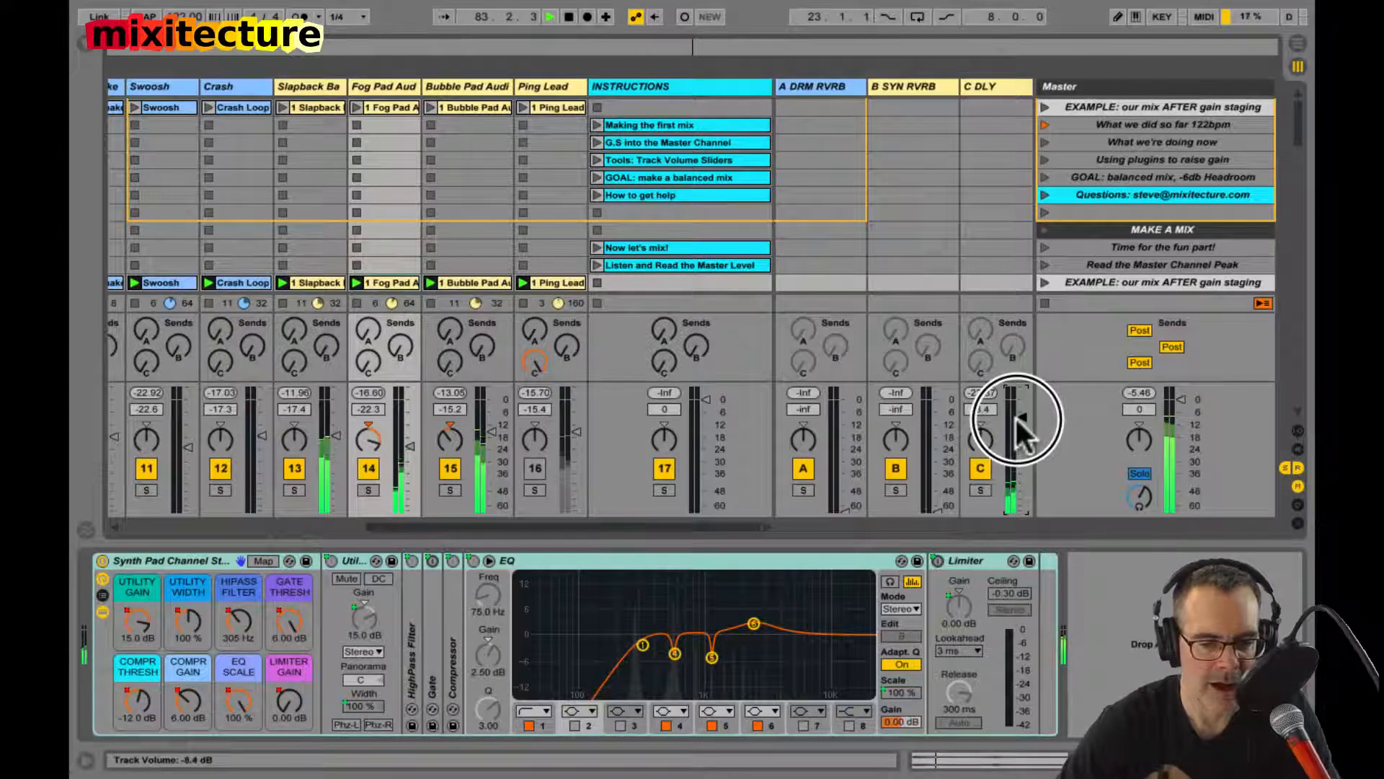
pyautogui.click(537, 467)
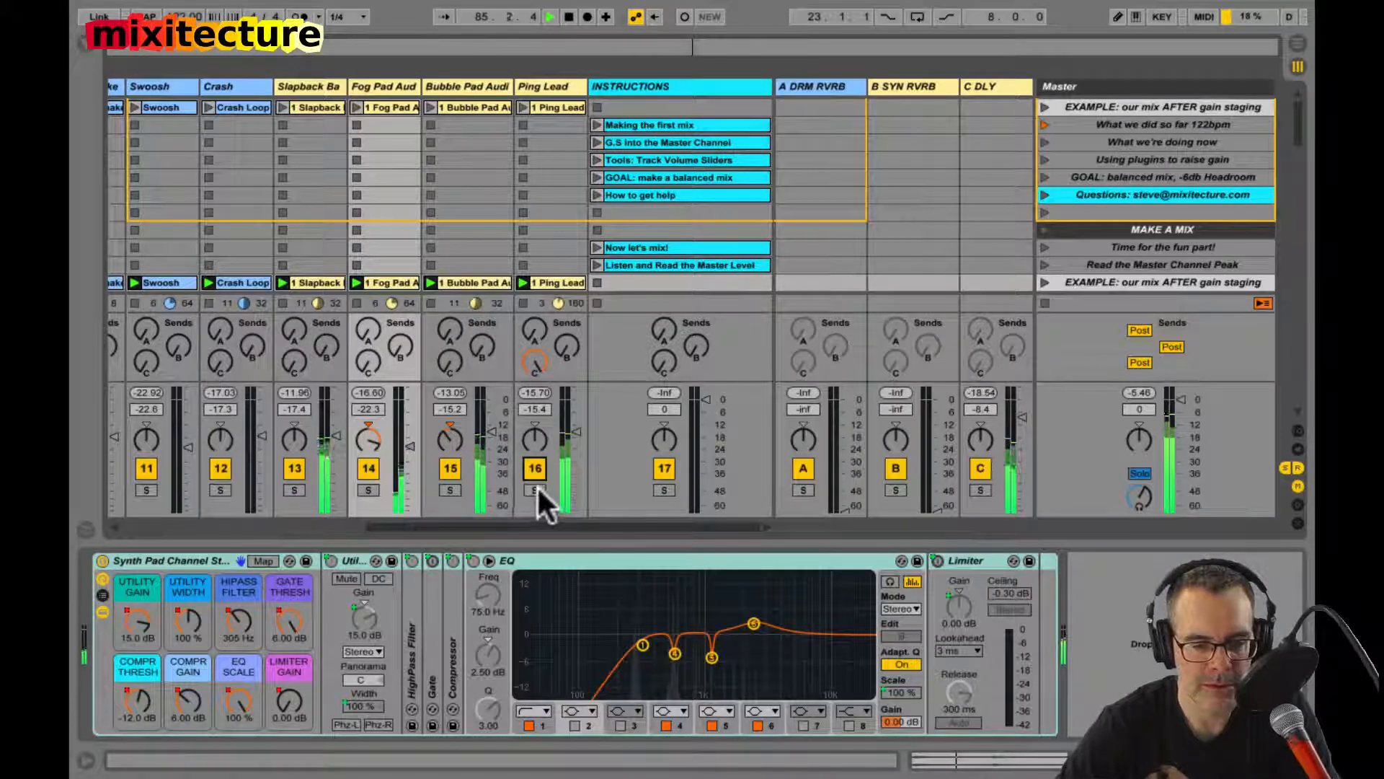
# Step: Audition Ping Lead and C DLY soloed, lower the return's volume to -11.7 dB, and clear both solos
pyautogui.press('space')
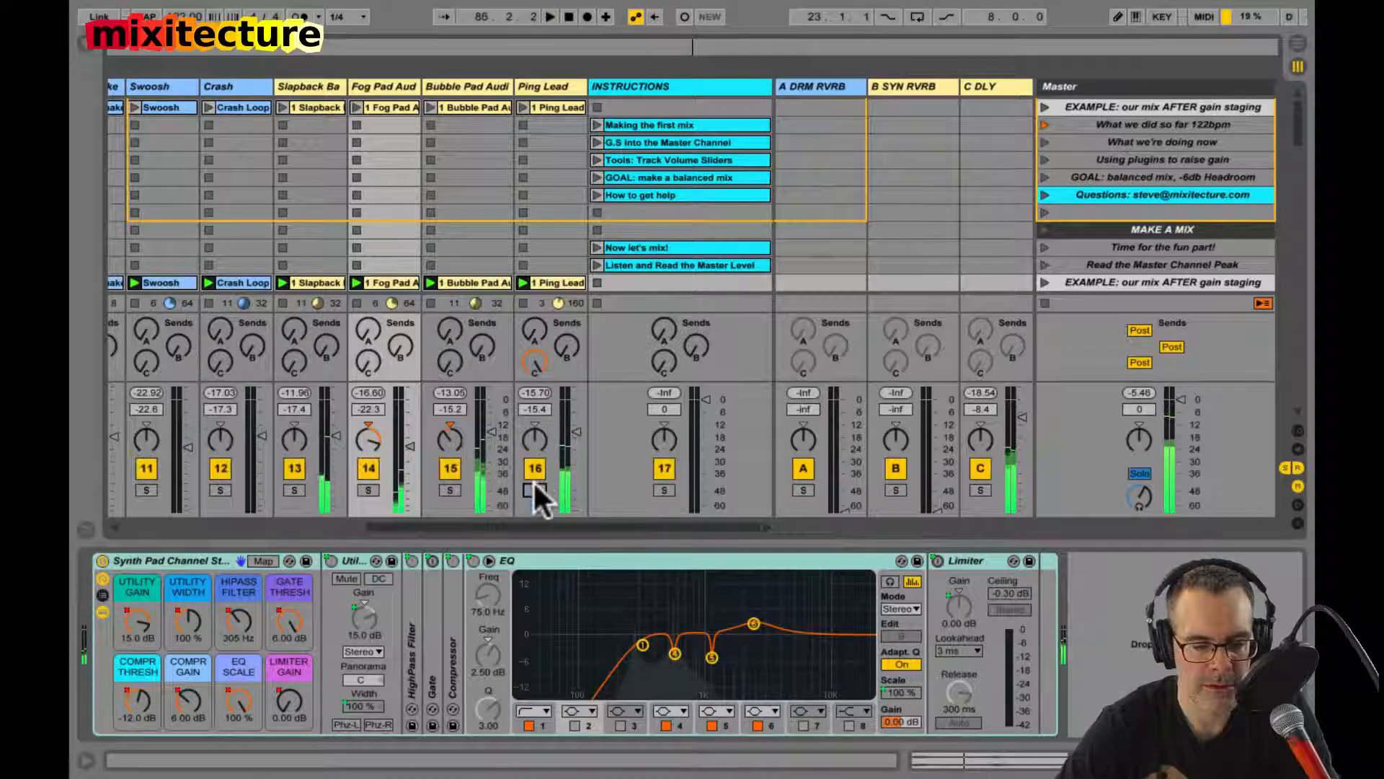
pyautogui.click(538, 489)
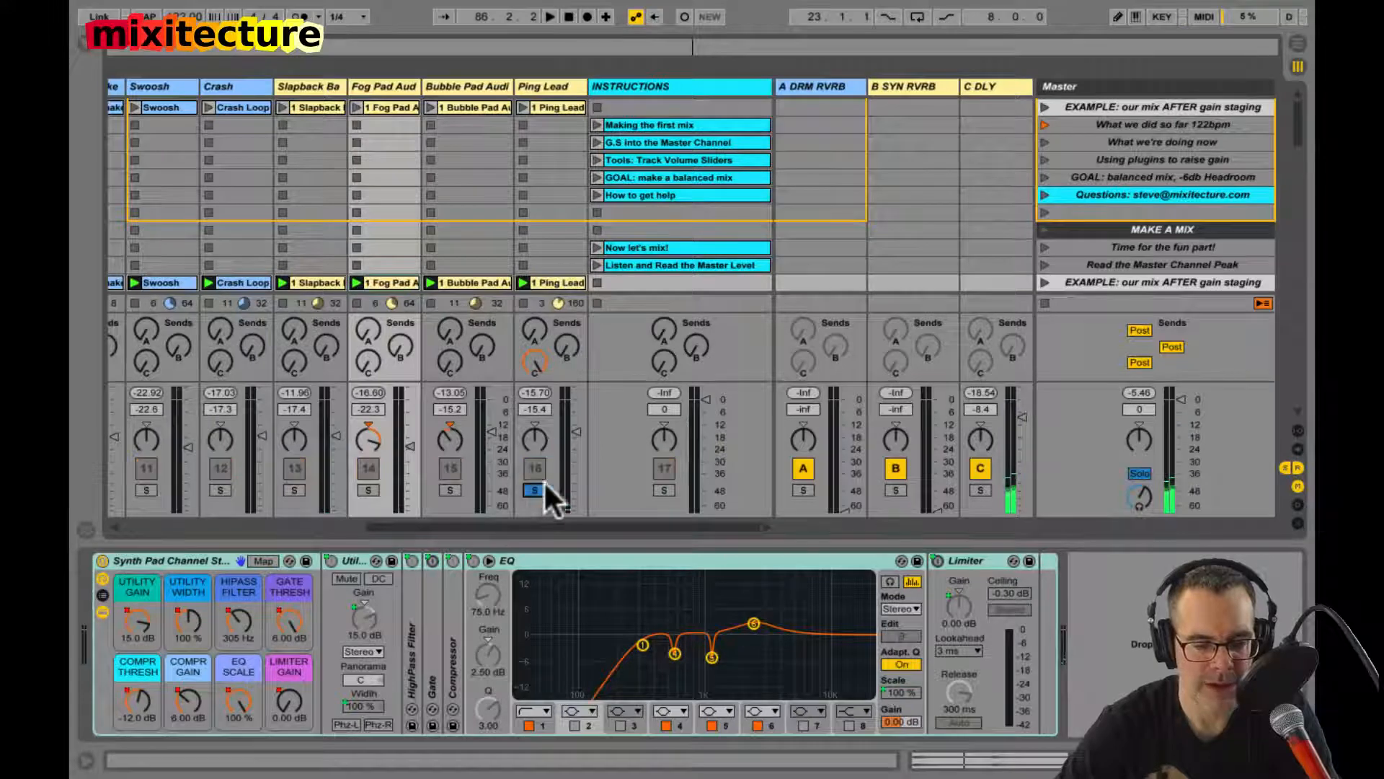
pyautogui.click(977, 490)
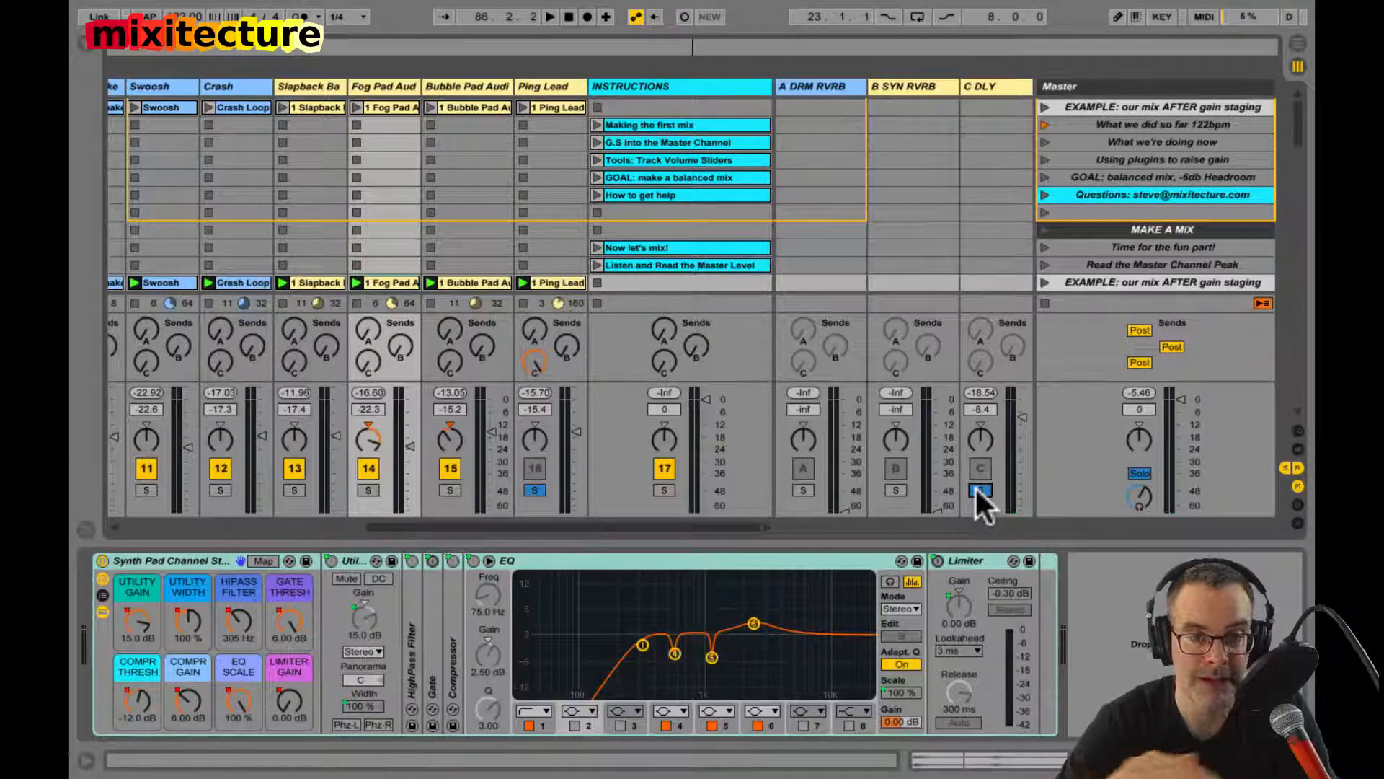
pyautogui.press('space')
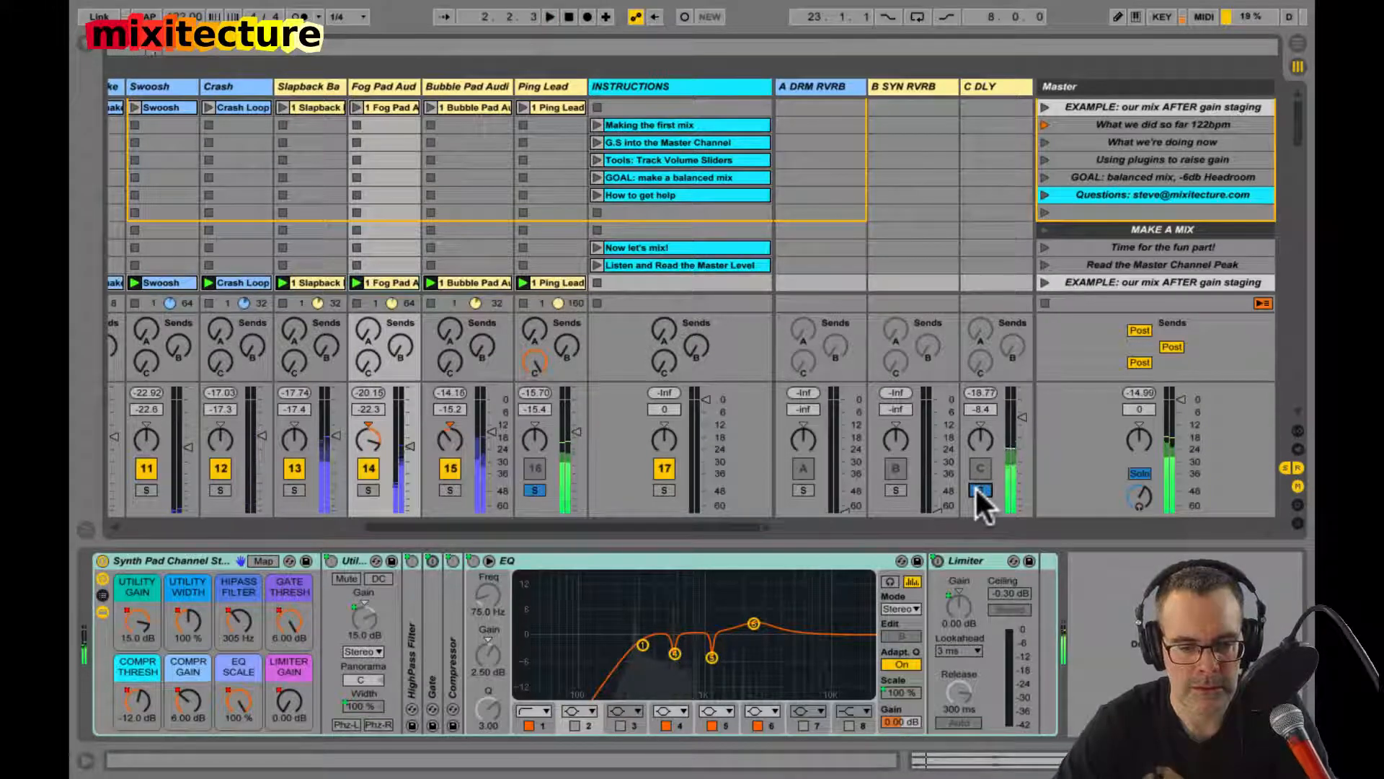
pyautogui.press('space')
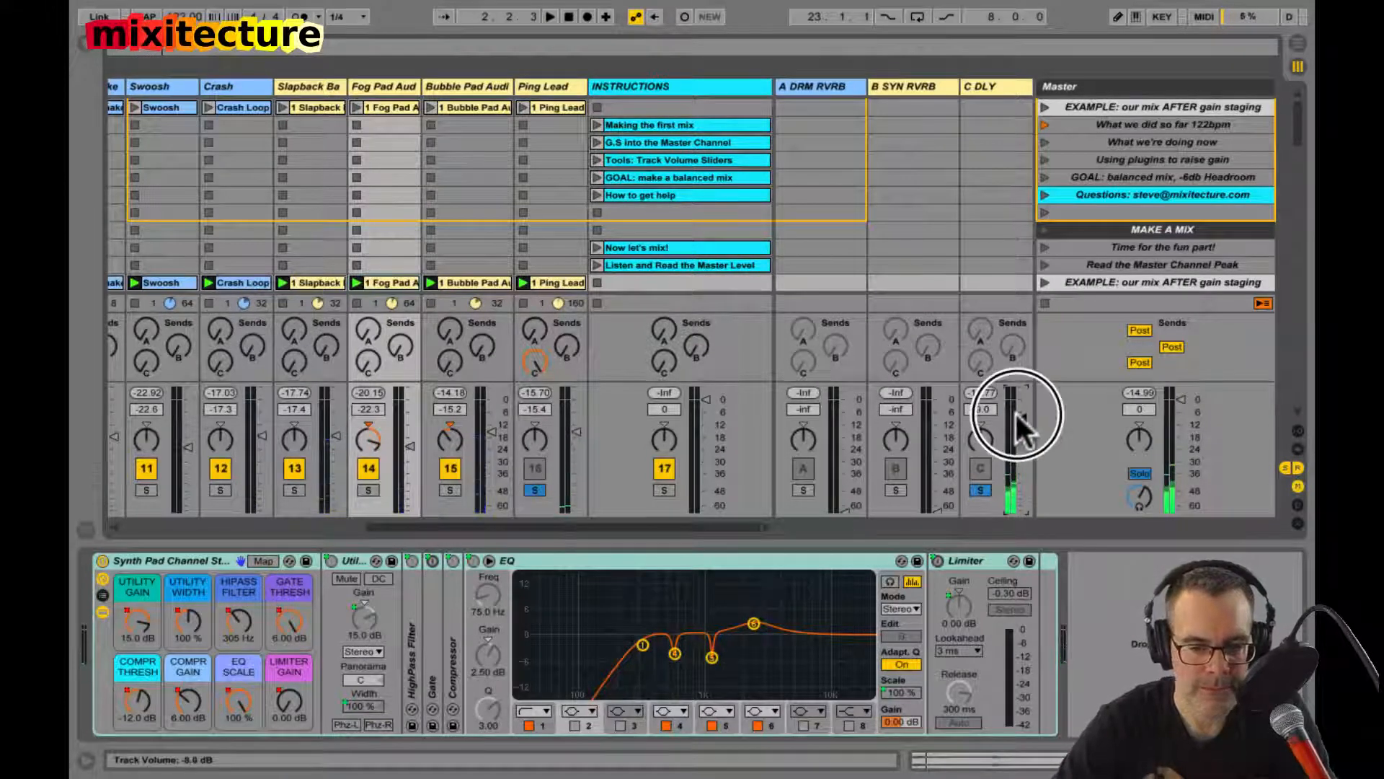
pyautogui.moveTo(1019, 414); pyautogui.dragTo(988, 474)
pyautogui.click(980, 489)
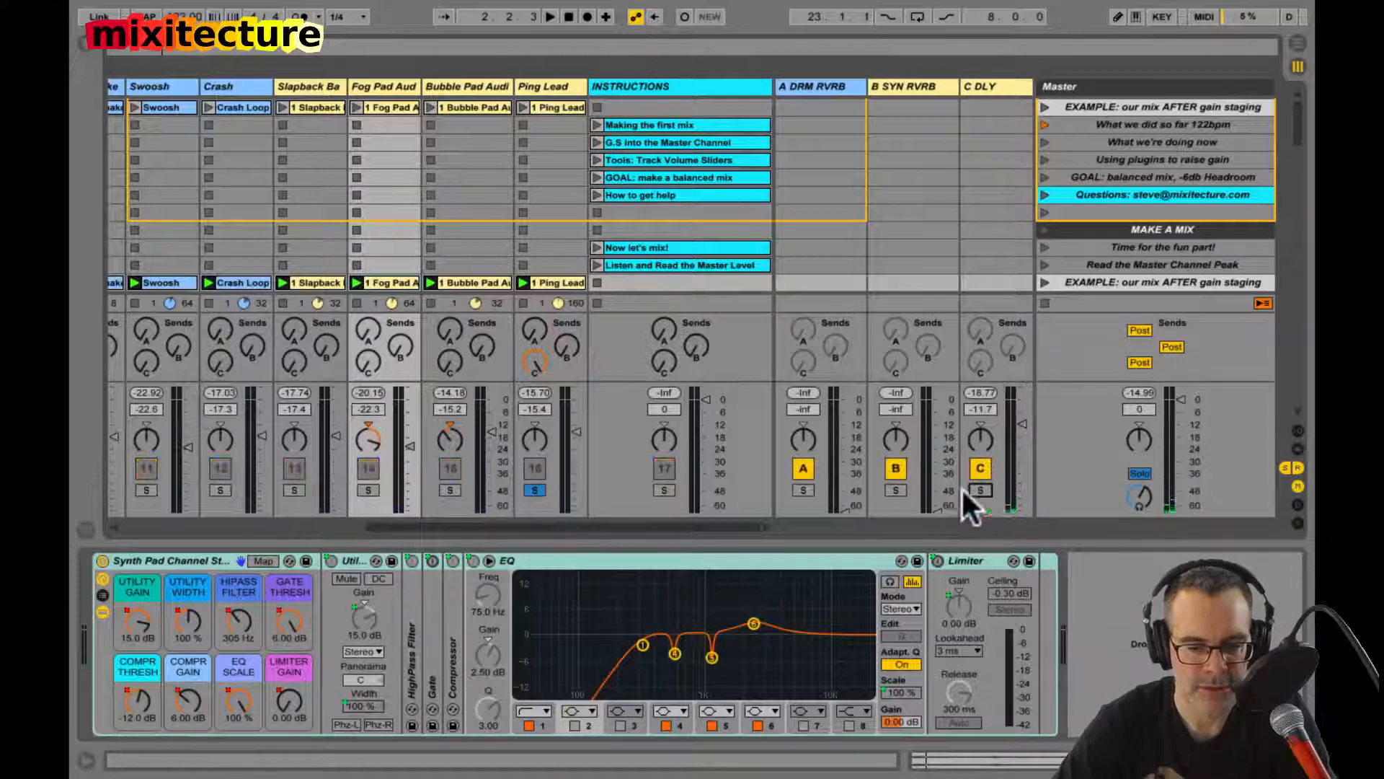
pyautogui.click(534, 490)
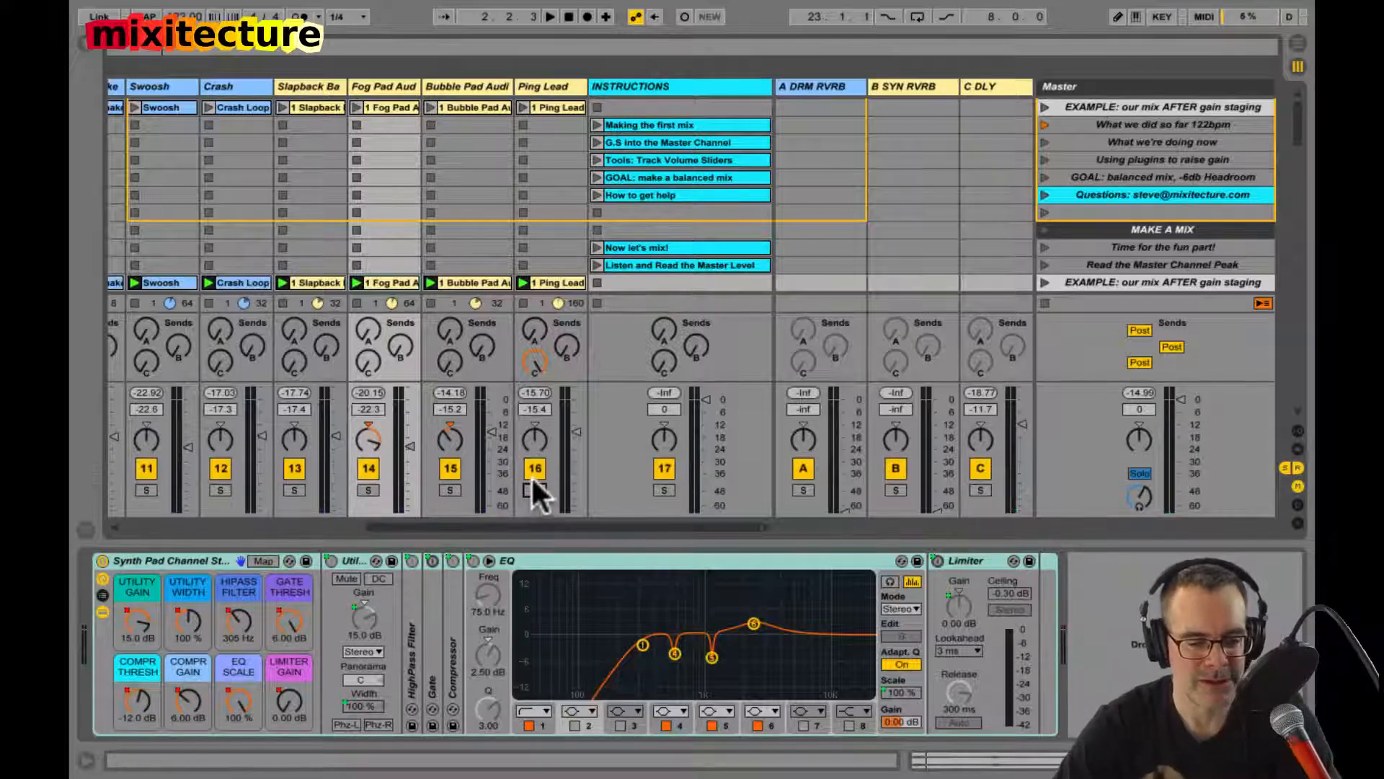
# Step: Mute Ping Lead, restart playback, and unmute the lead in short bursts to hear its delay tail in the full mix
pyautogui.click(535, 470)
pyautogui.press('space')
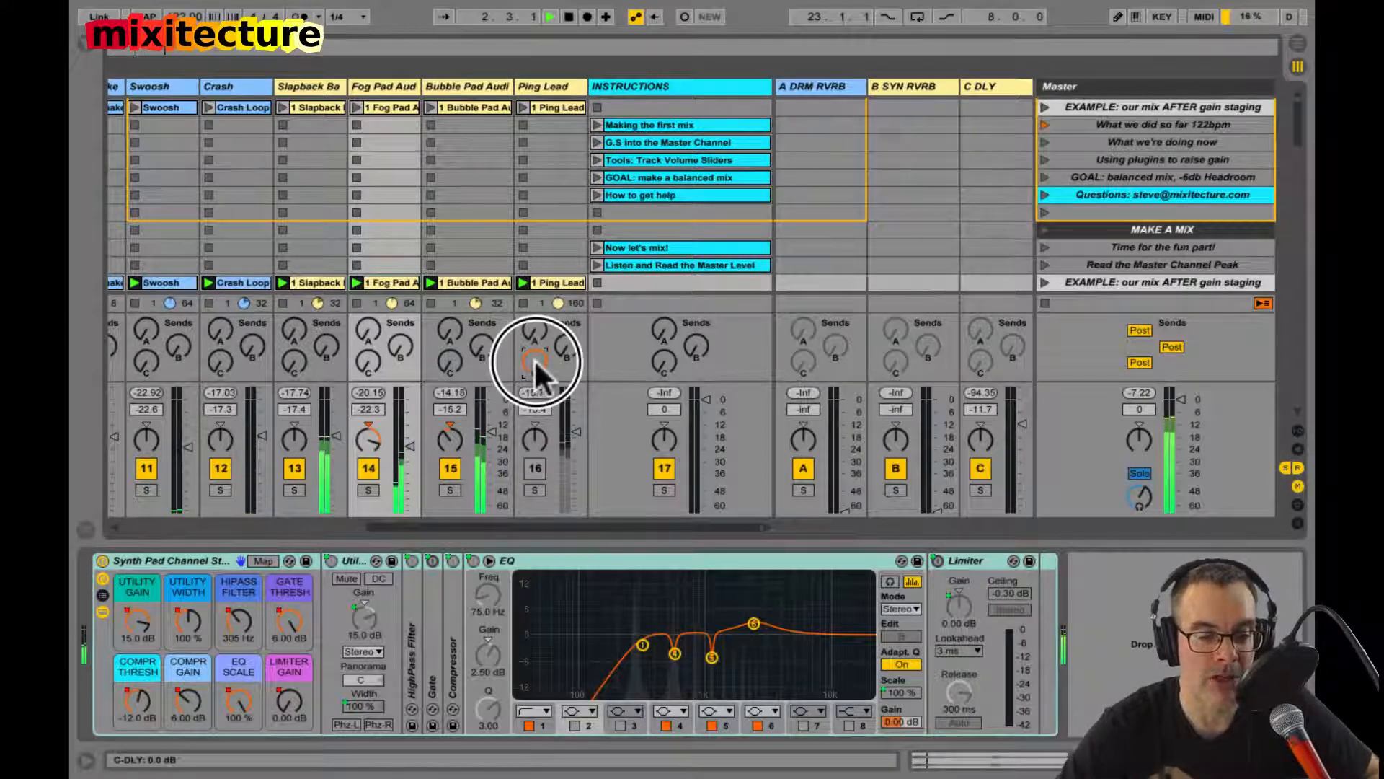
pyautogui.click(535, 469)
pyautogui.click(534, 470)
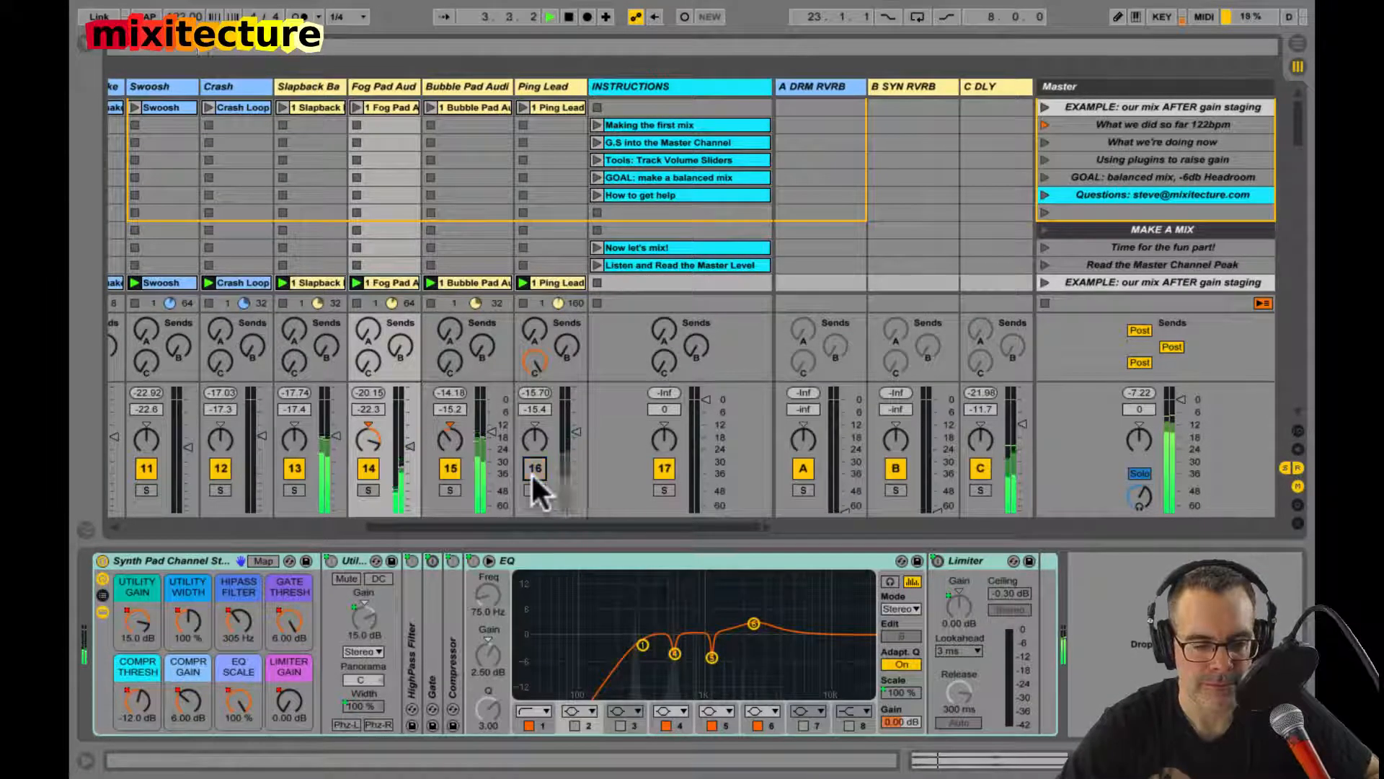
pyautogui.click(535, 469)
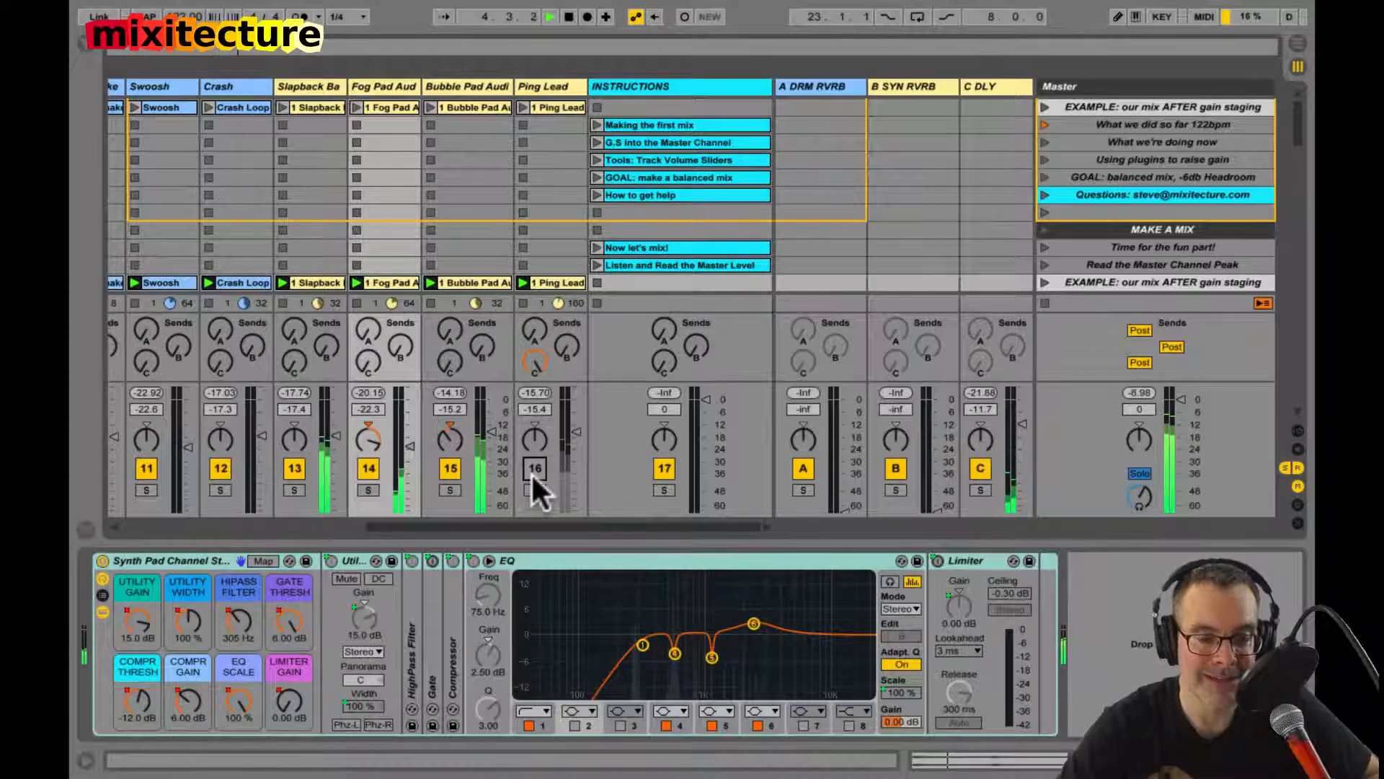
pyautogui.click(535, 469)
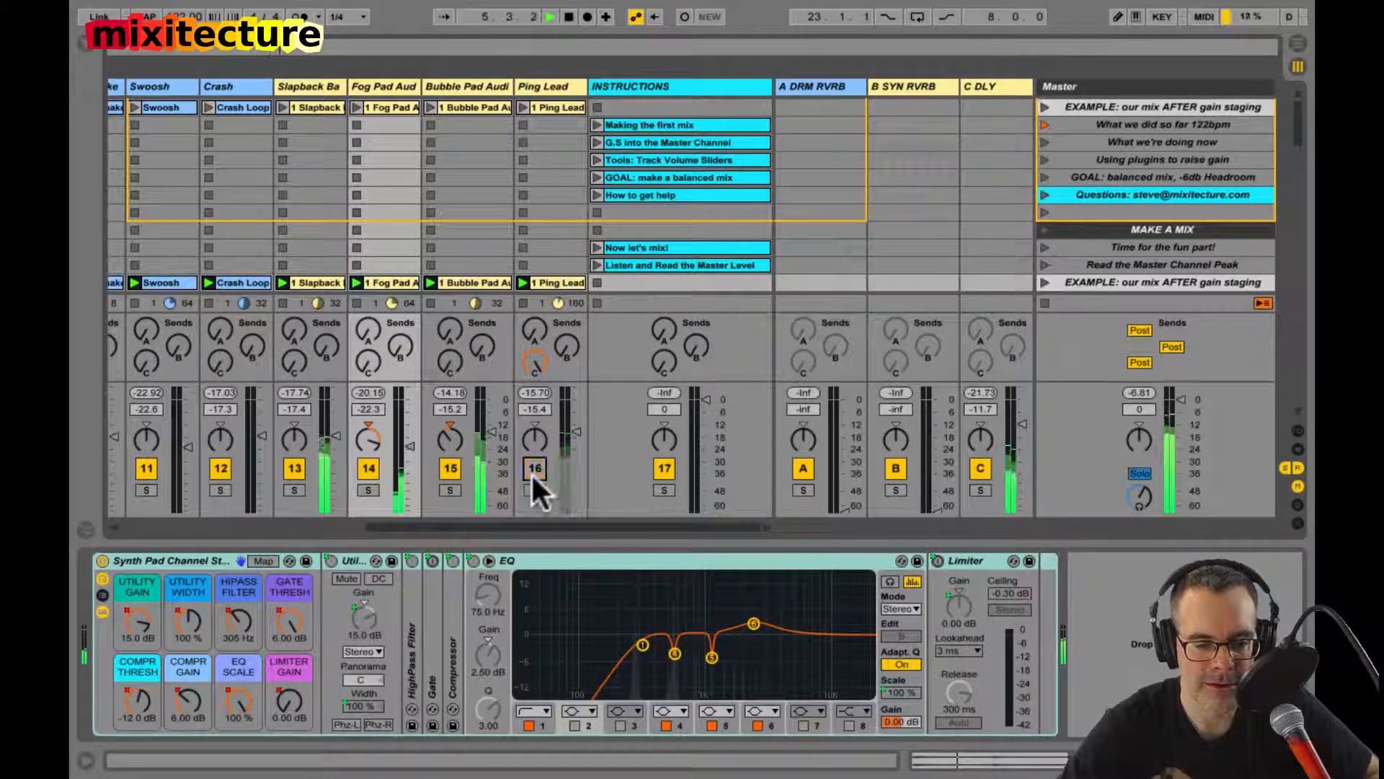
# Step: Set the C DLY delay's feedback to 67% and the return's volume to -8.0 dB, auditioning the repeats with short Ping Lead bursts
pyautogui.click(985, 85)
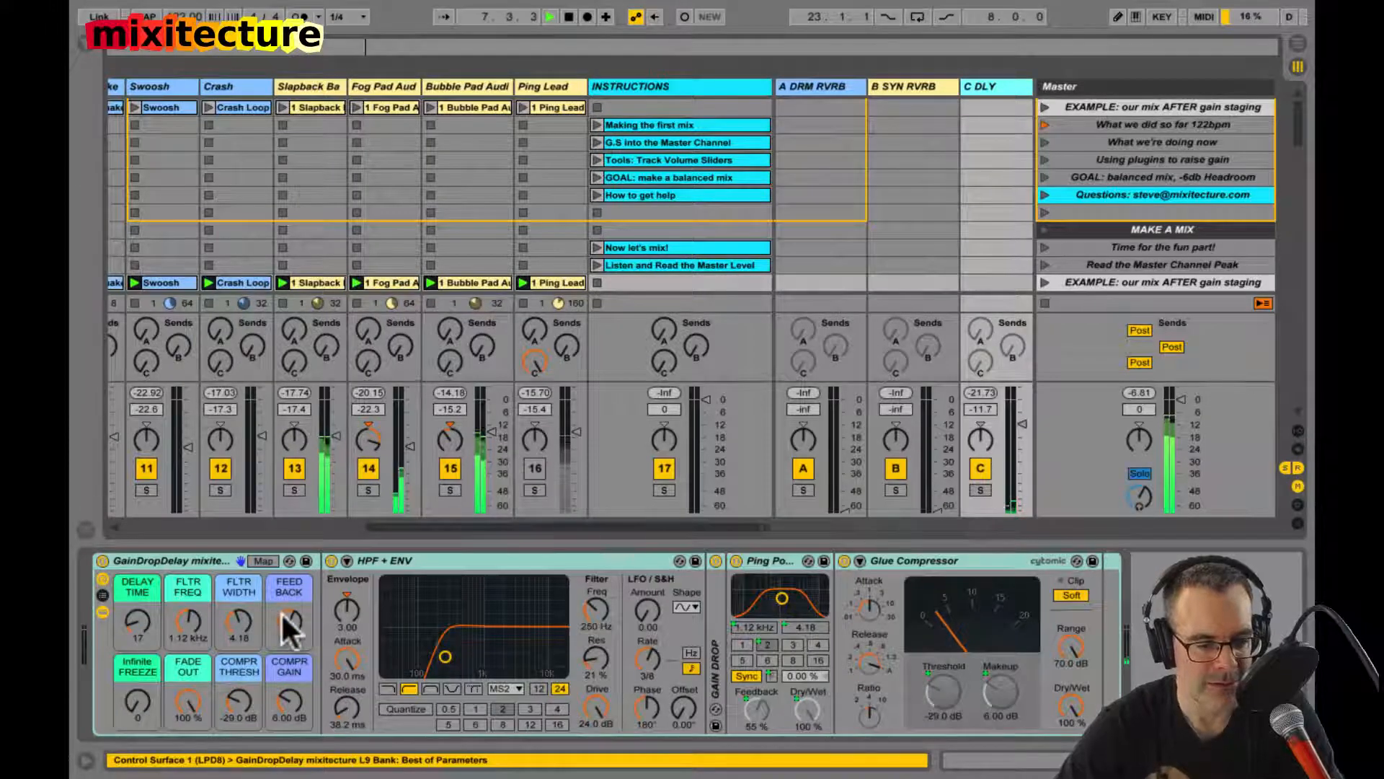
pyautogui.moveTo(284, 618); pyautogui.dragTo(288, 626)
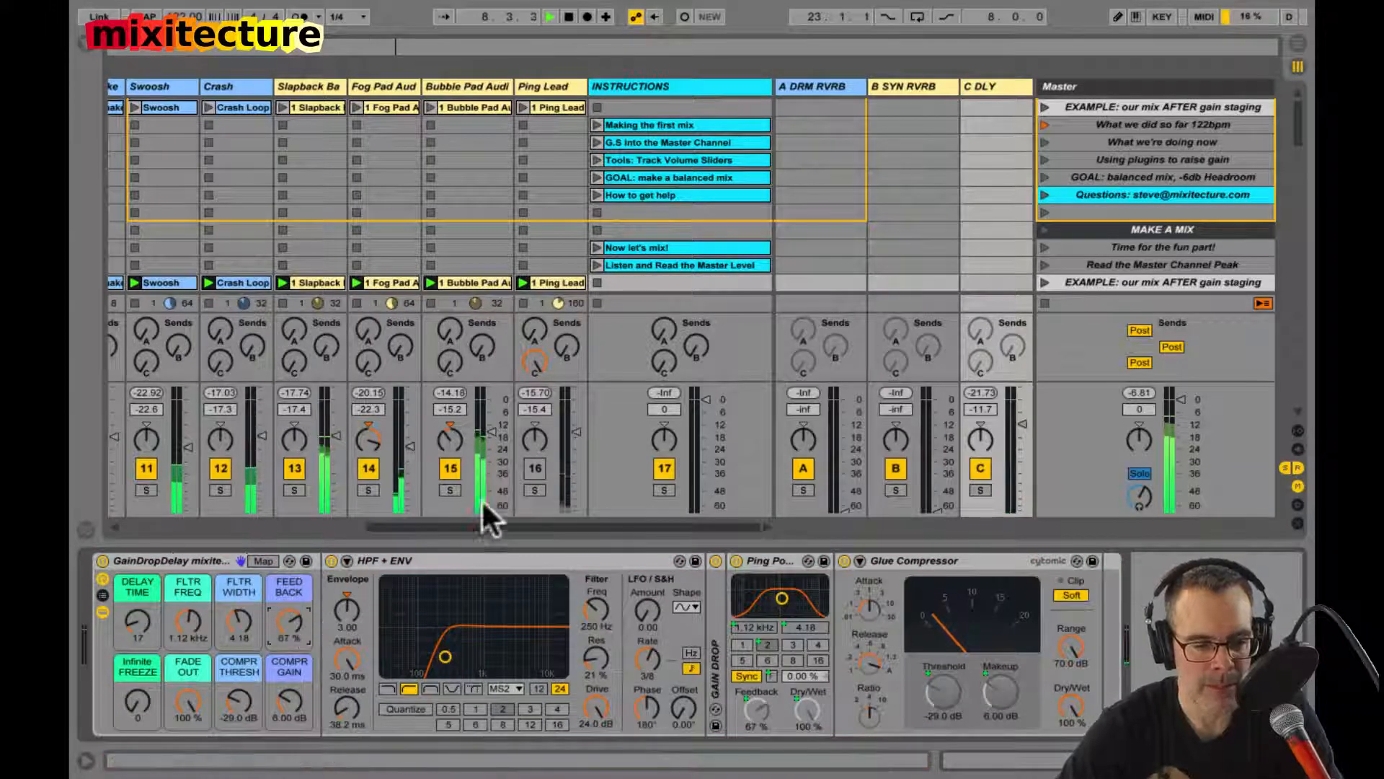
pyautogui.click(530, 470)
pyautogui.click(530, 470)
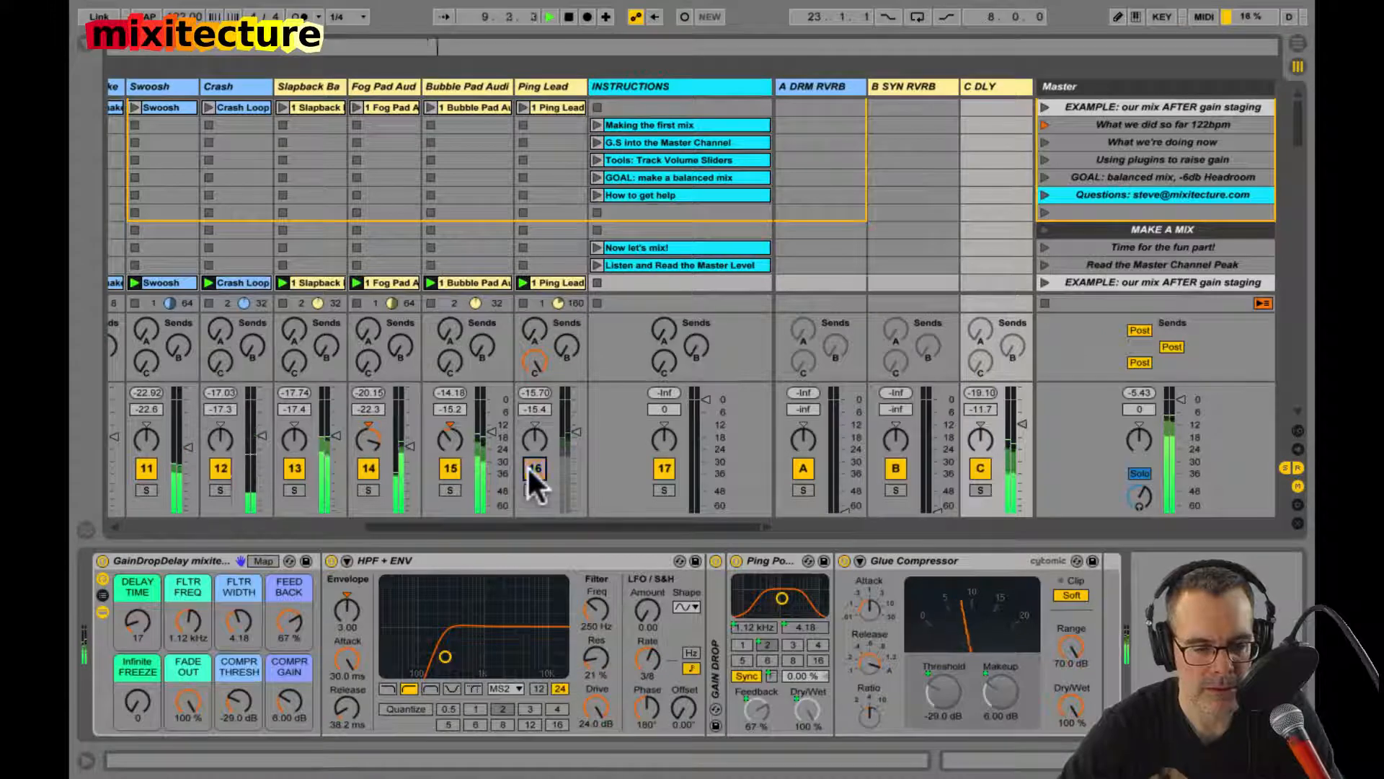
pyautogui.moveTo(1022, 425); pyautogui.dragTo(1022, 416)
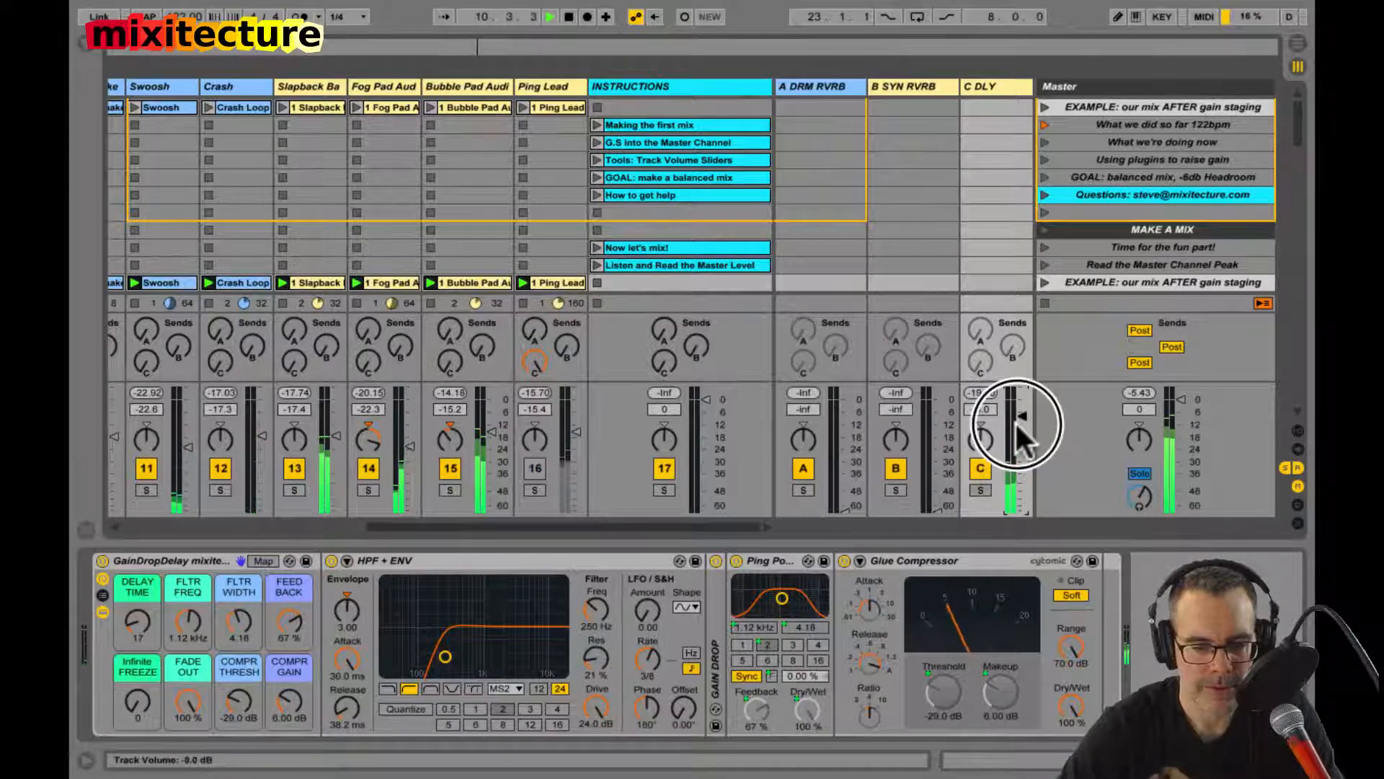
pyautogui.click(535, 468)
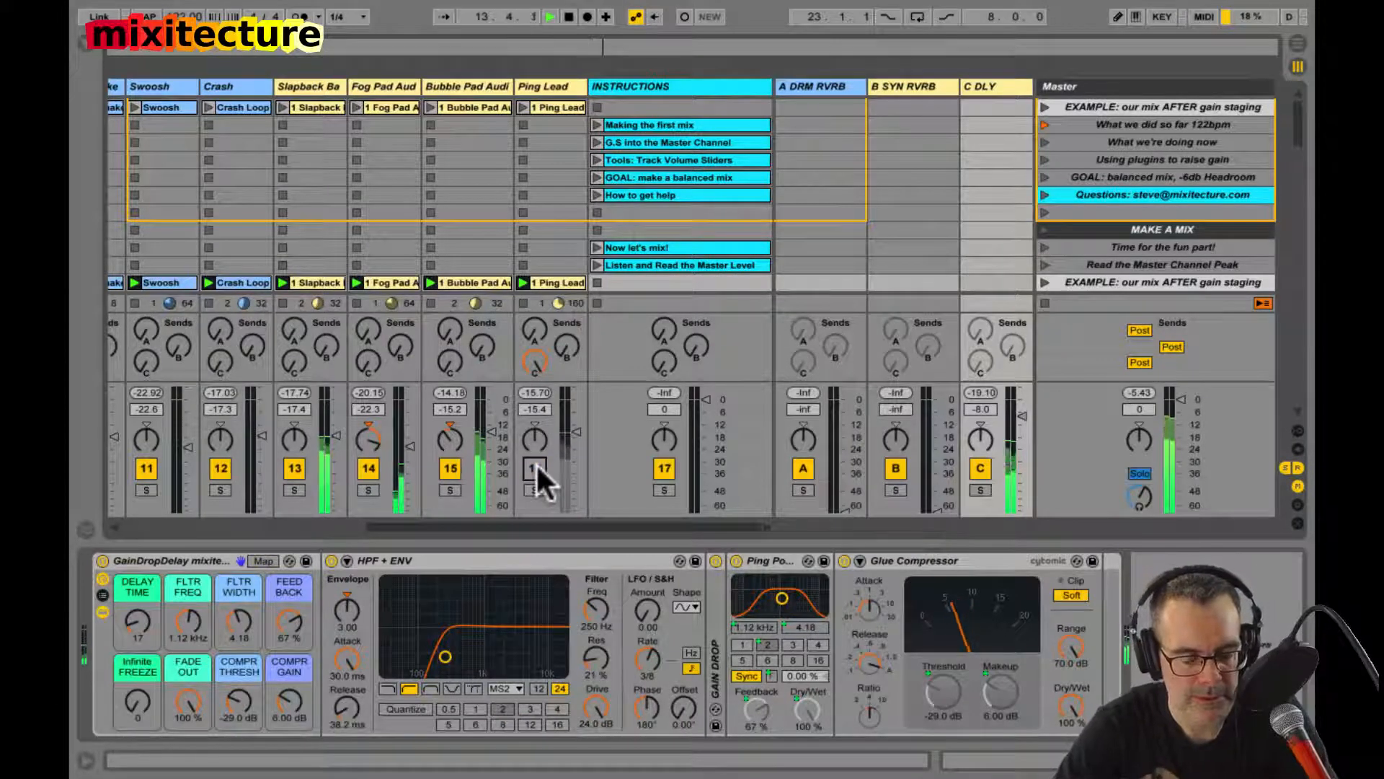
pyautogui.click(535, 469)
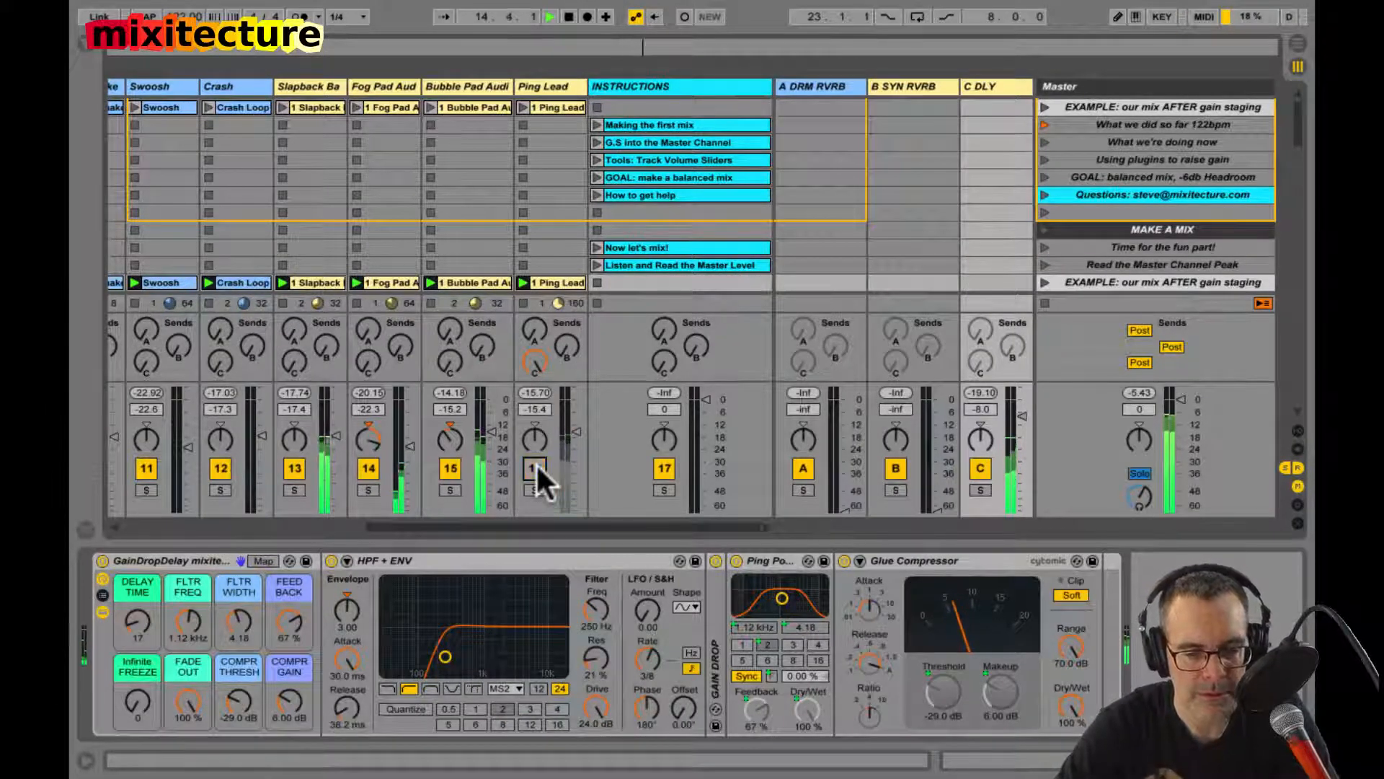
pyautogui.click(535, 469)
pyautogui.click(535, 469)
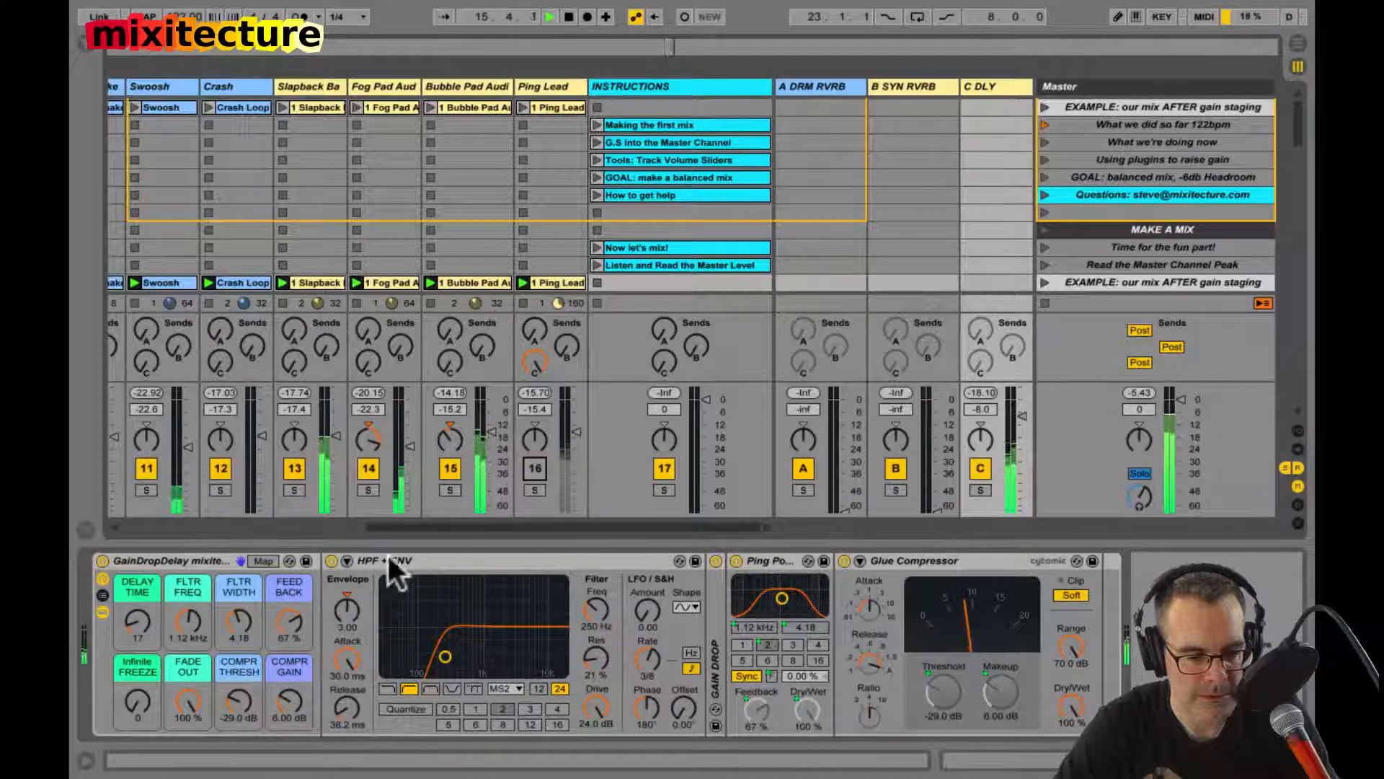
# Step: Try the delay's Infinite Freeze at 127, auditioning C DLY soloed and in the mix, and return the freeze to 0
pyautogui.moveTo(142, 693); pyautogui.dragTo(141, 598)
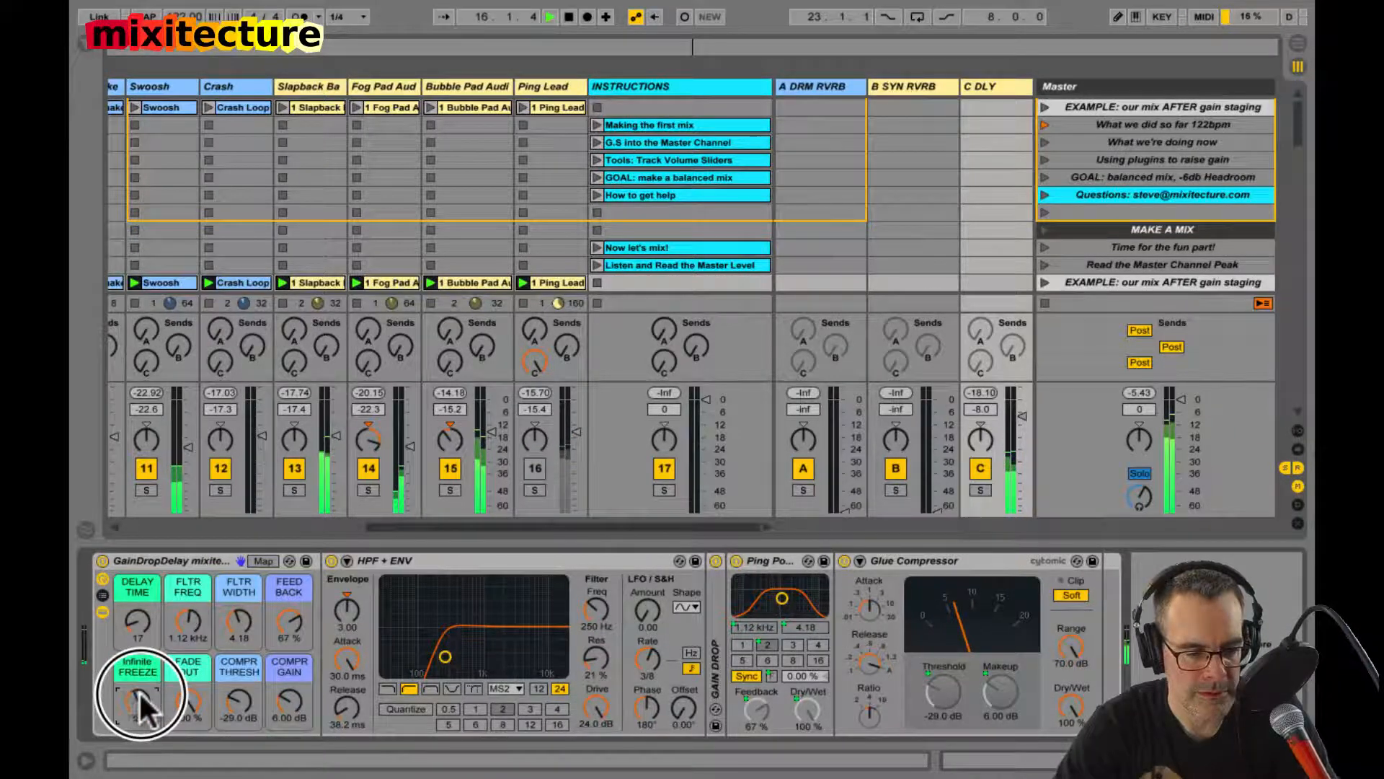
pyautogui.click(981, 490)
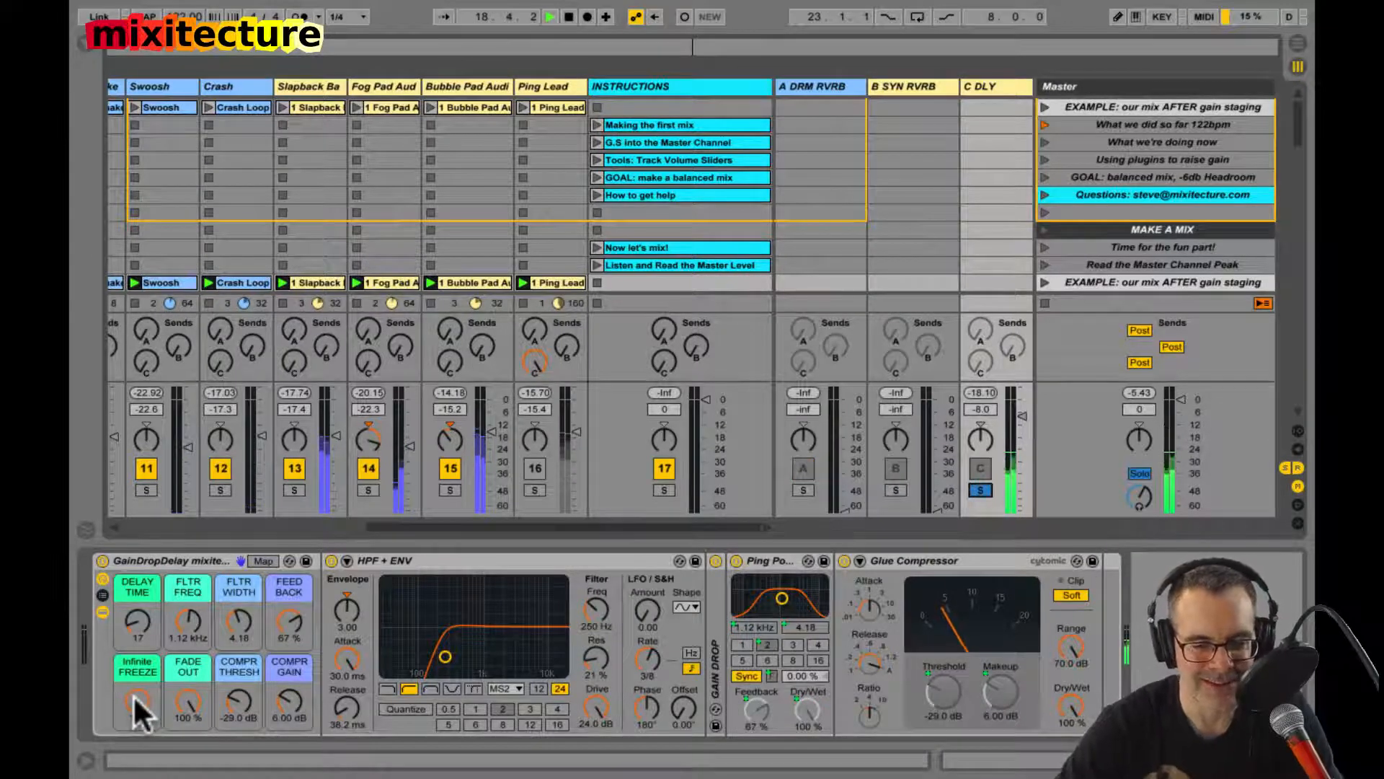
pyautogui.click(980, 489)
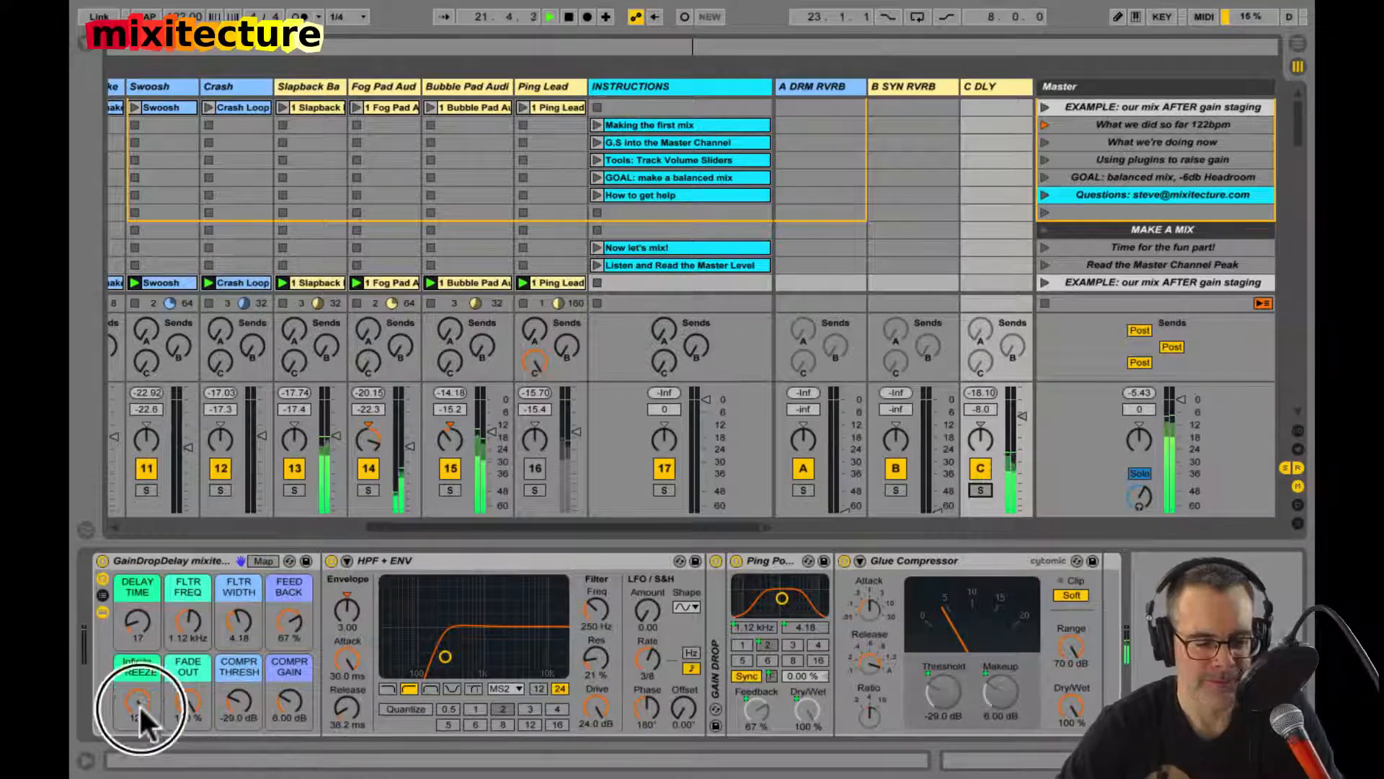
pyautogui.moveTo(139, 703); pyautogui.dragTo(138, 771)
# Step: Stop playback to clear the delay, unmute Ping Lead, and play the full mix with the C DLY return muted for comparison
pyautogui.press('space')
pyautogui.click(528, 467)
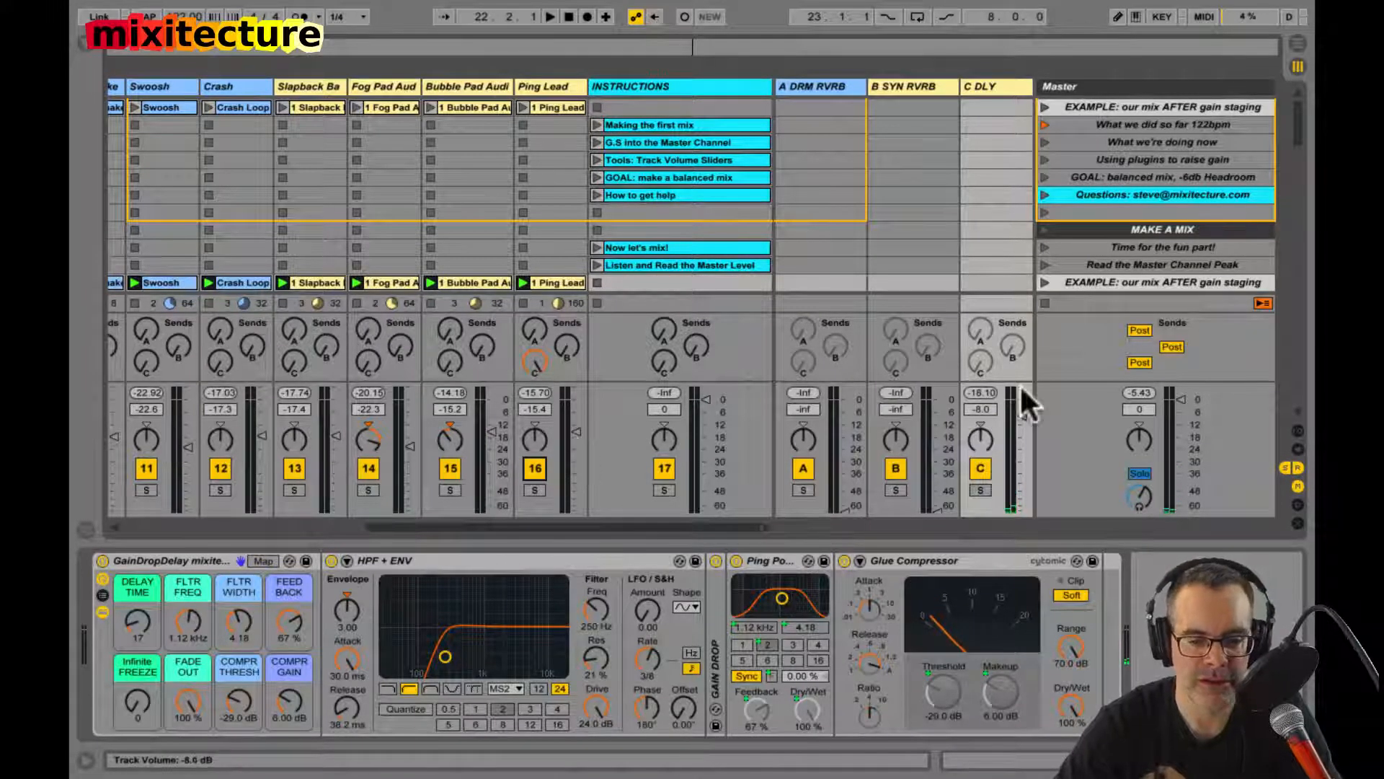
pyautogui.click(981, 469)
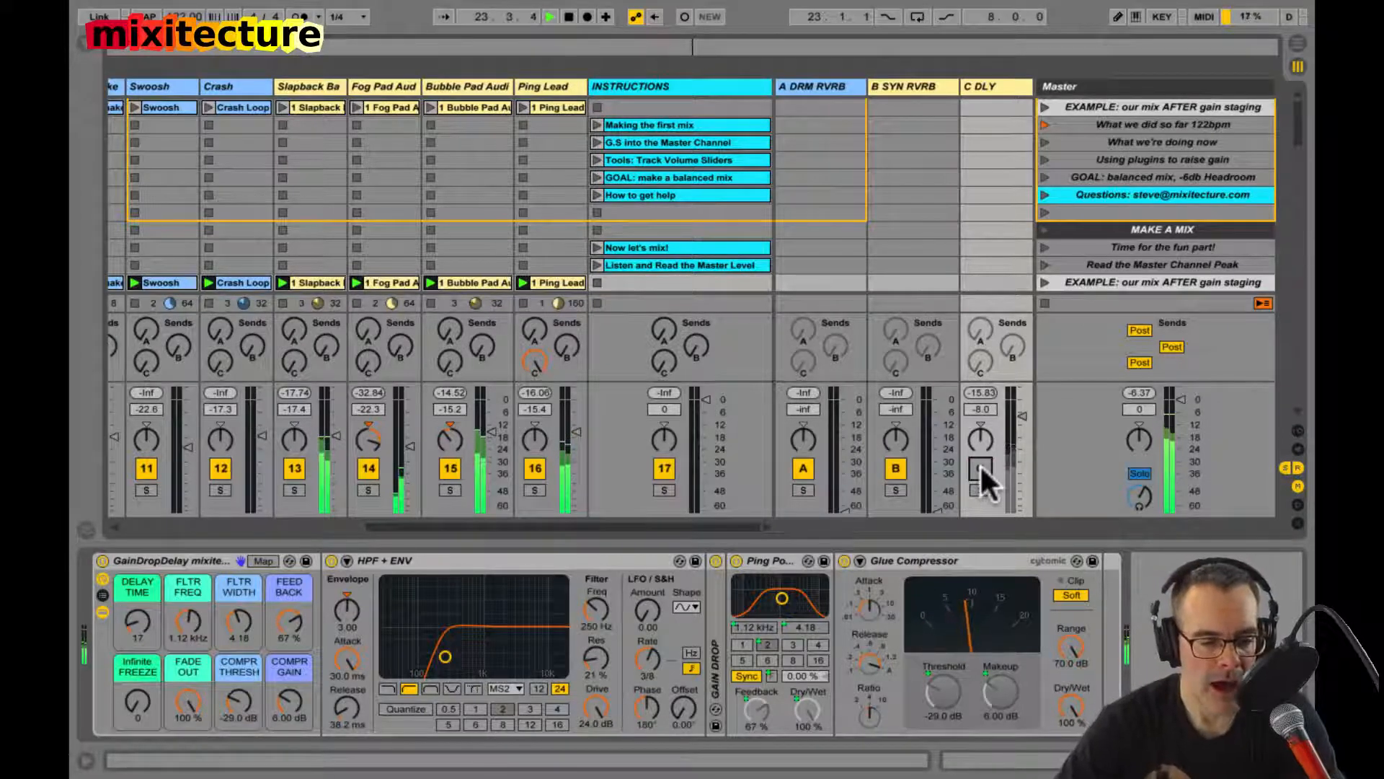
pyautogui.click(980, 468)
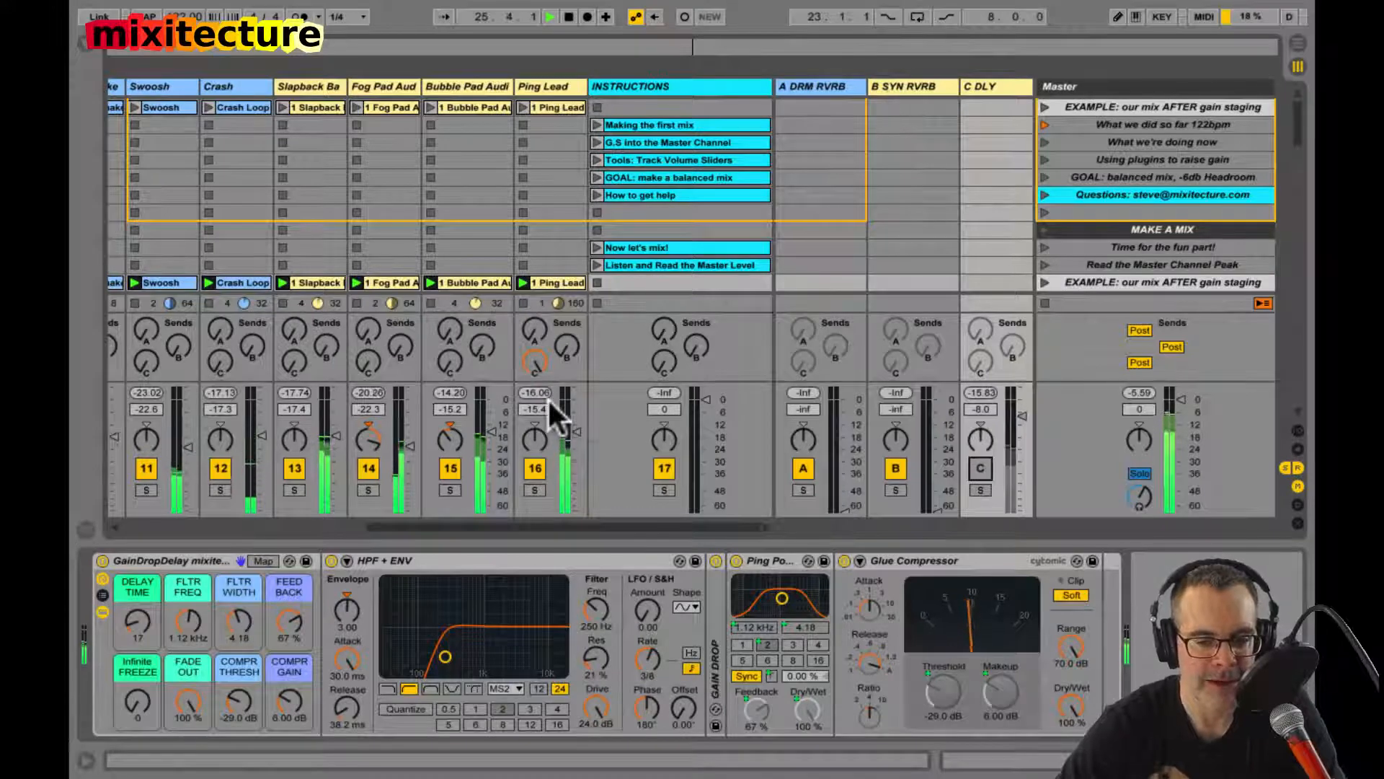
# Step: Set Ping Lead's volume to -17.3 dB, then unmute the C DLY return and set its volume to -12.6 dB
pyautogui.moveTo(577, 428); pyautogui.dragTo(576, 435)
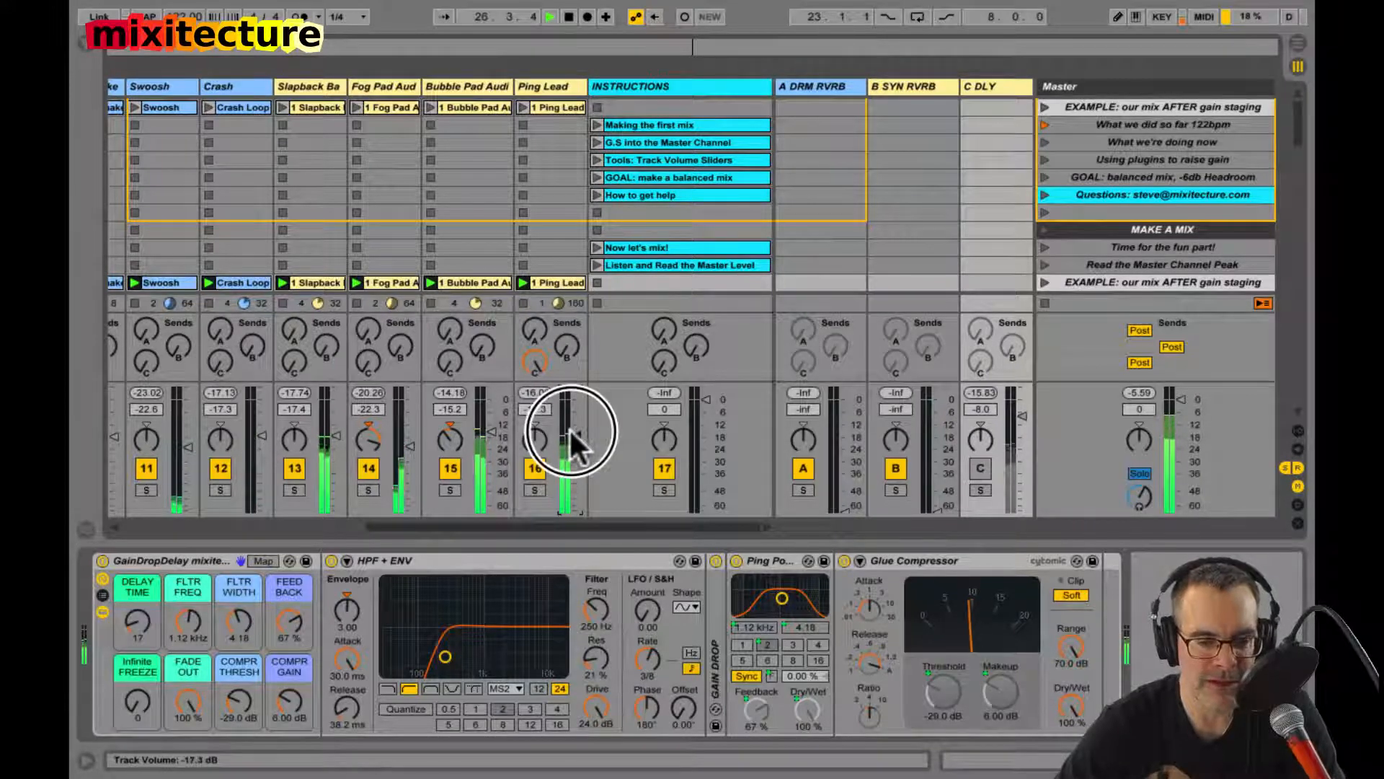
pyautogui.click(984, 461)
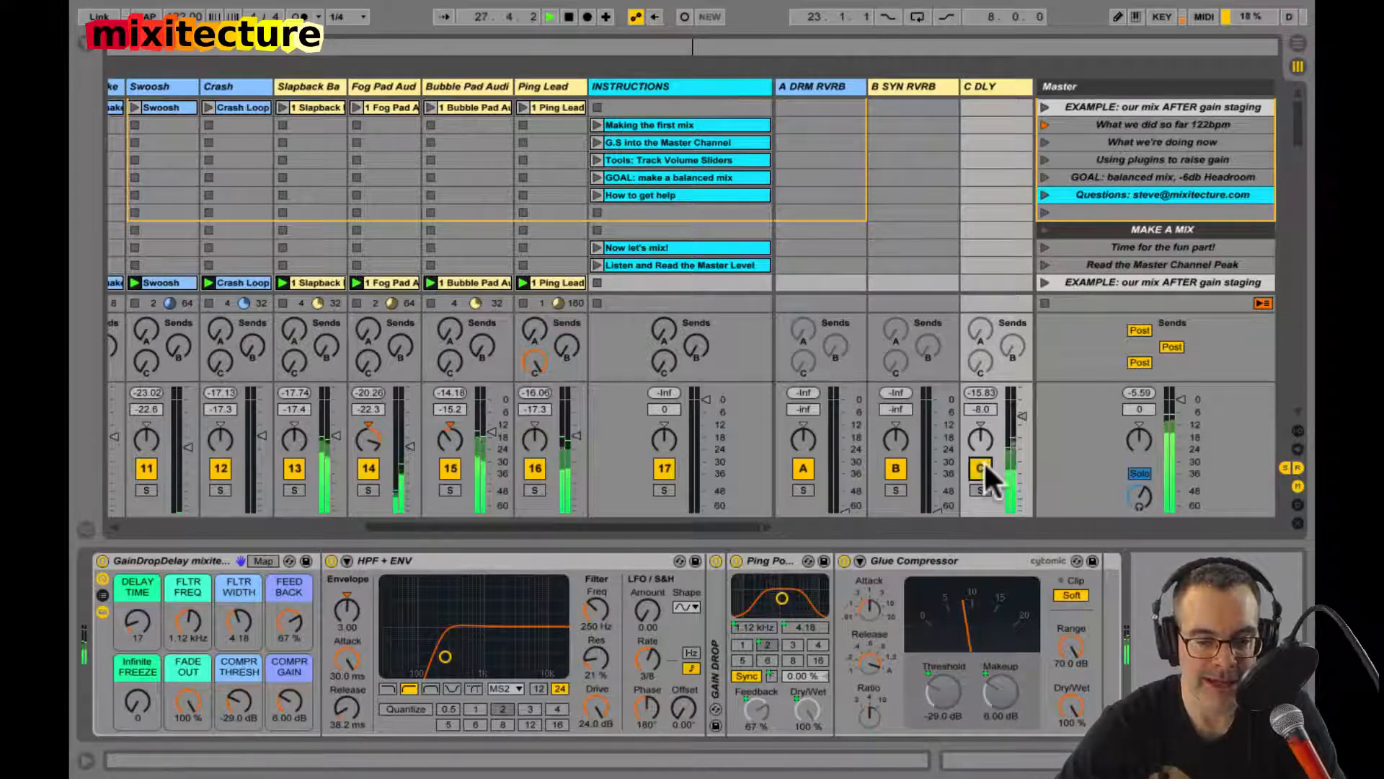
pyautogui.moveTo(1023, 415); pyautogui.dragTo(1022, 423)
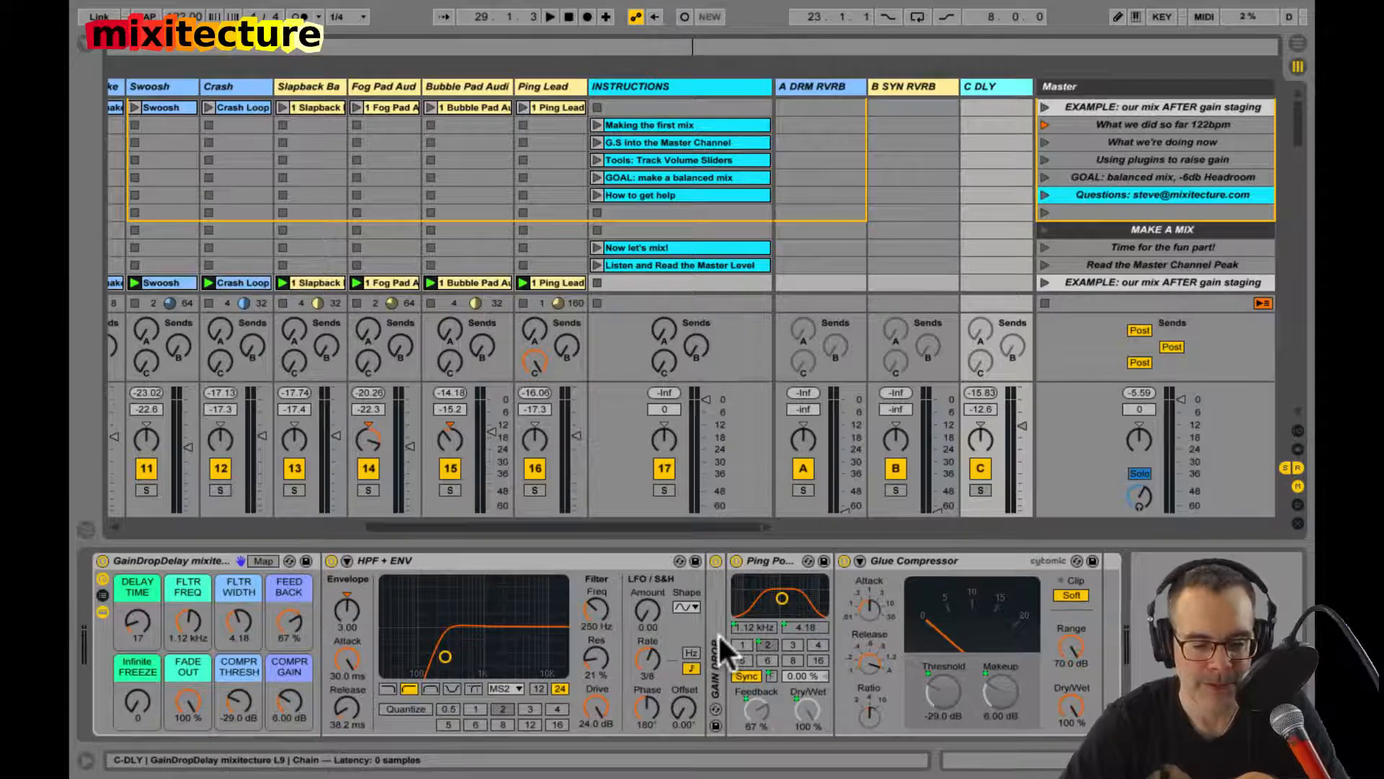
# Step: Unfold the Gain Drop device in the C DLY delay rack and select the C DLY return track
pyautogui.doubleClick(712, 657)
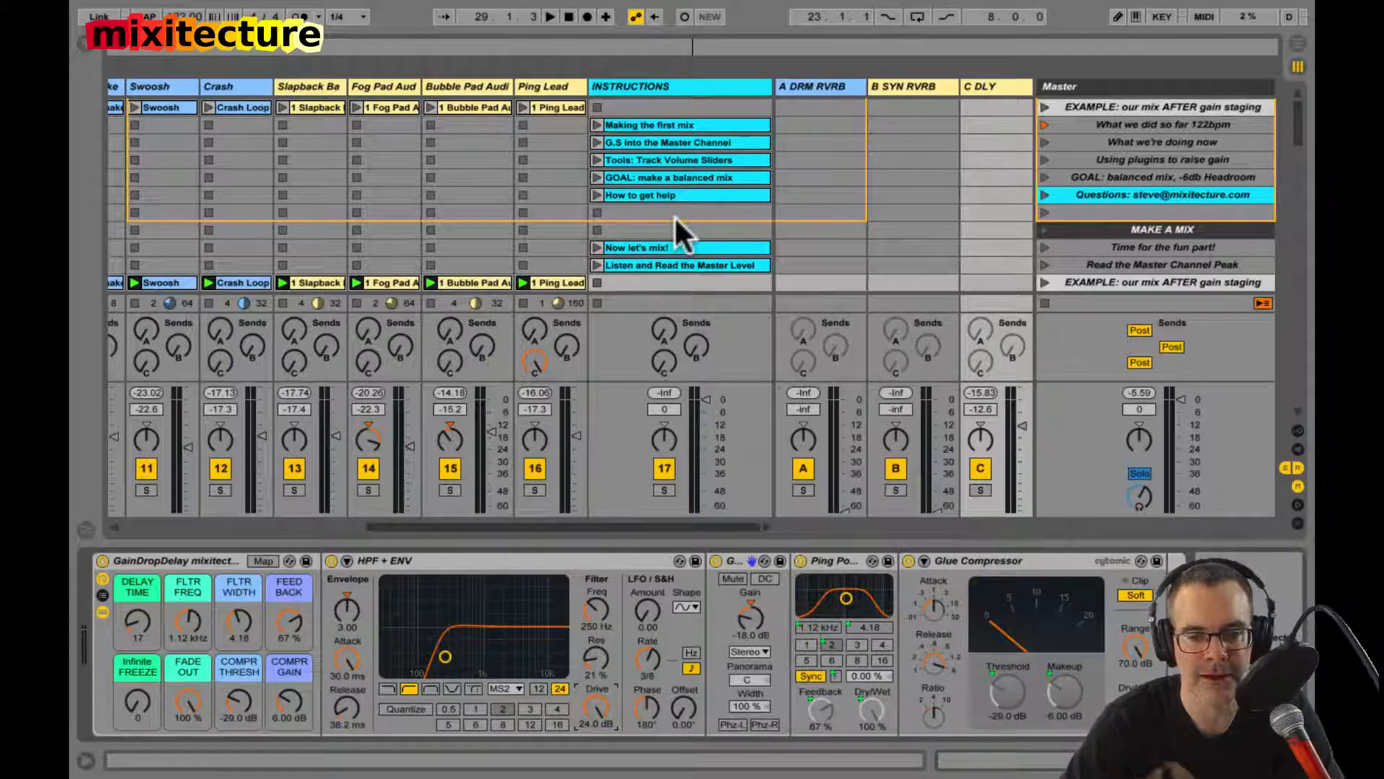
pyautogui.click(992, 80)
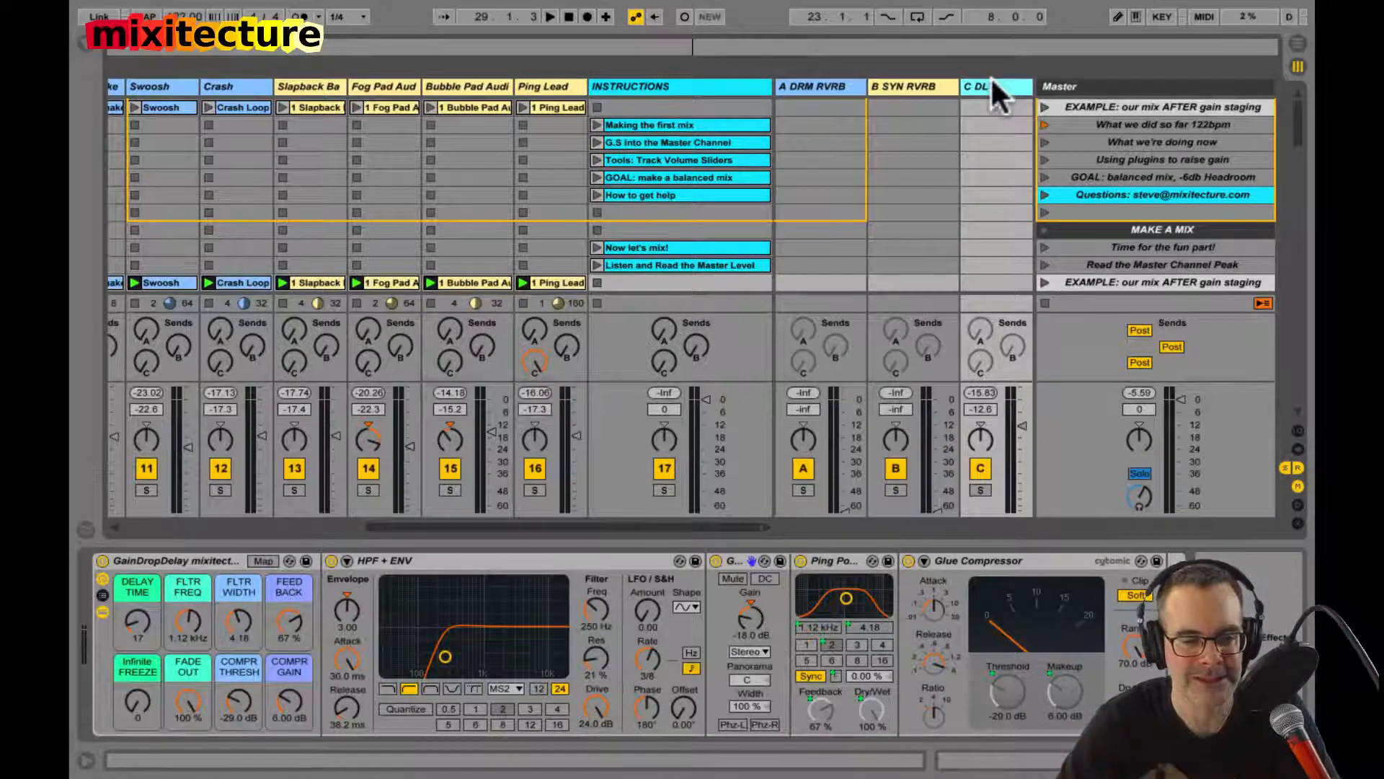
# Step: Restart playback of the full mix and set the A DRM RVRB return's volume to -12.0 dB
pyautogui.press('space')
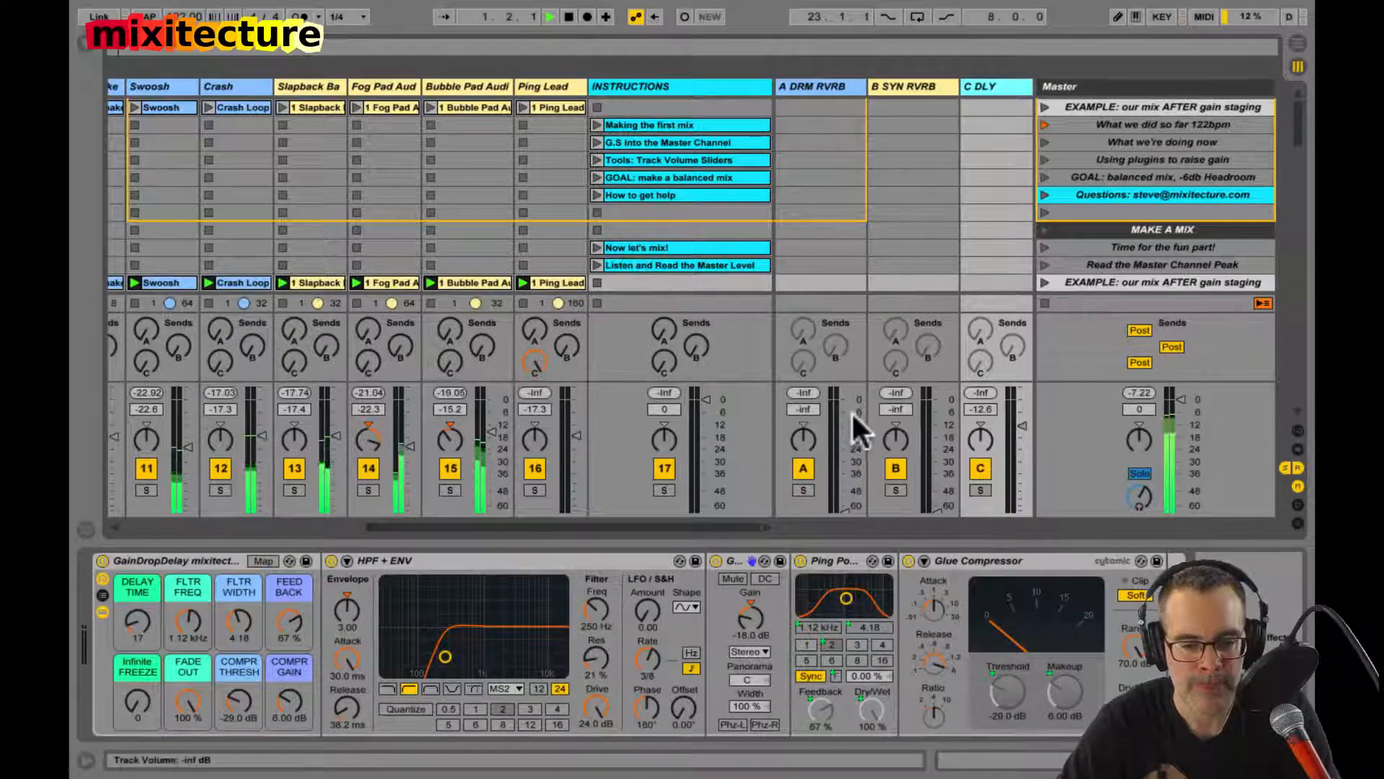
pyautogui.click(839, 469)
pyautogui.moveTo(839, 468); pyautogui.dragTo(838, 425)
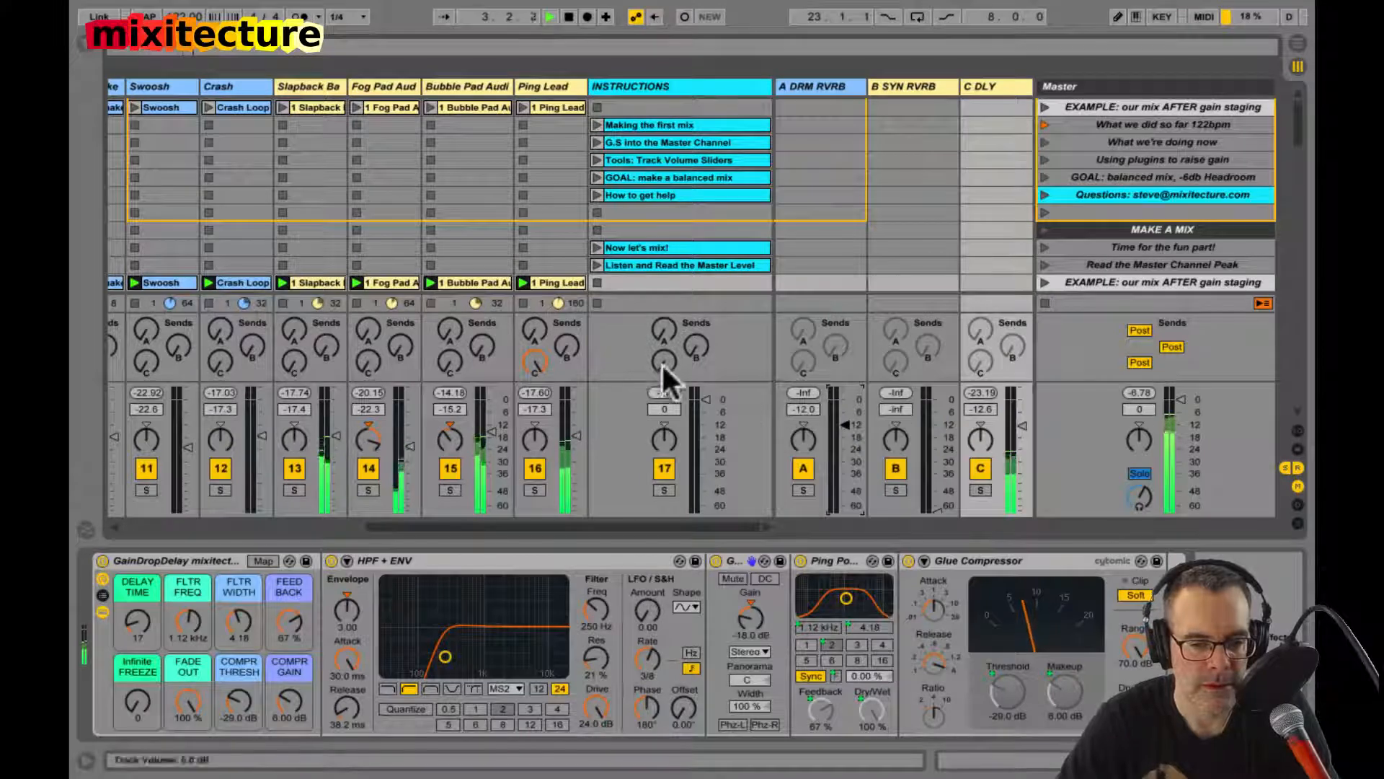
# Step: Raise send A on the Claps track to feed it into the A DRM RVRB return
pyautogui.hscroll(-10, 630, 352)
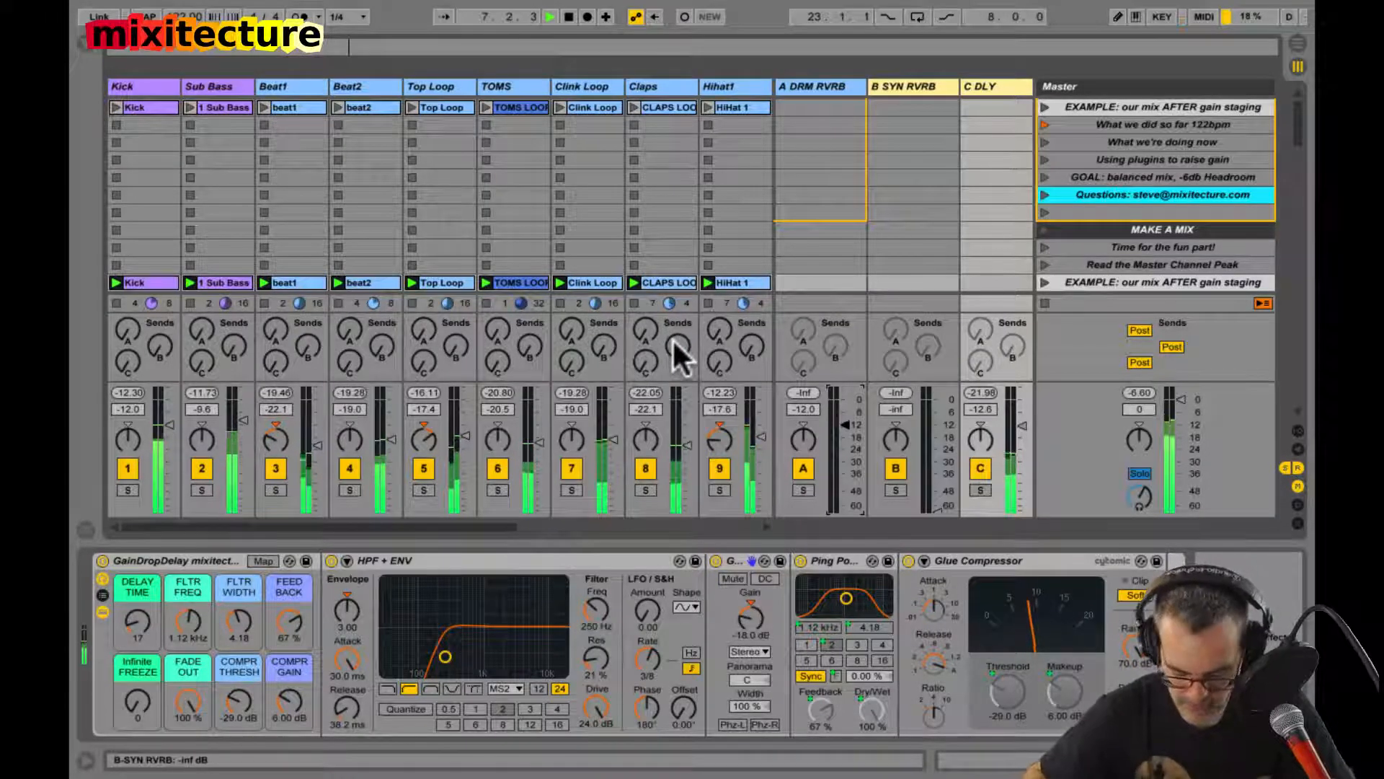
pyautogui.hscroll(10, 673, 339)
pyautogui.hscroll(-5, 671, 339)
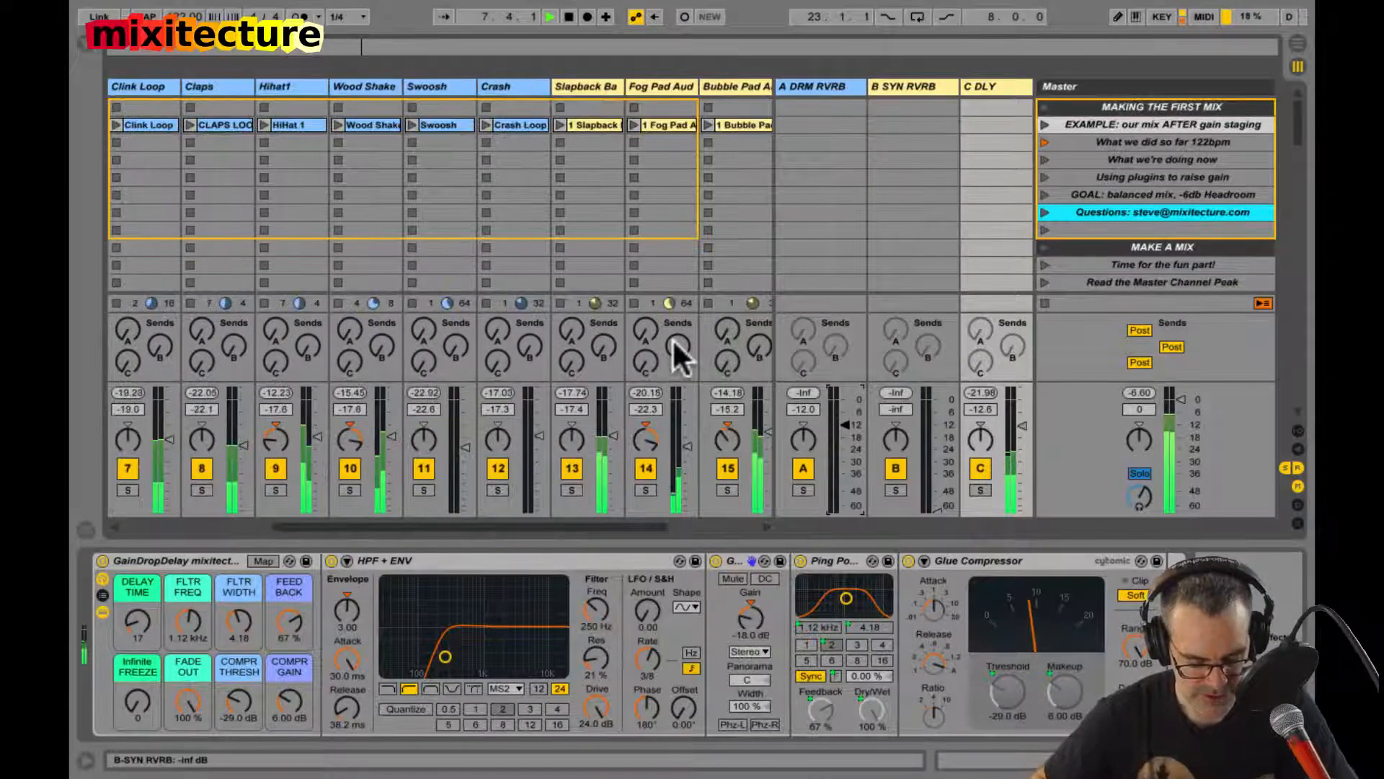
pyautogui.hscroll(-5, 672, 338)
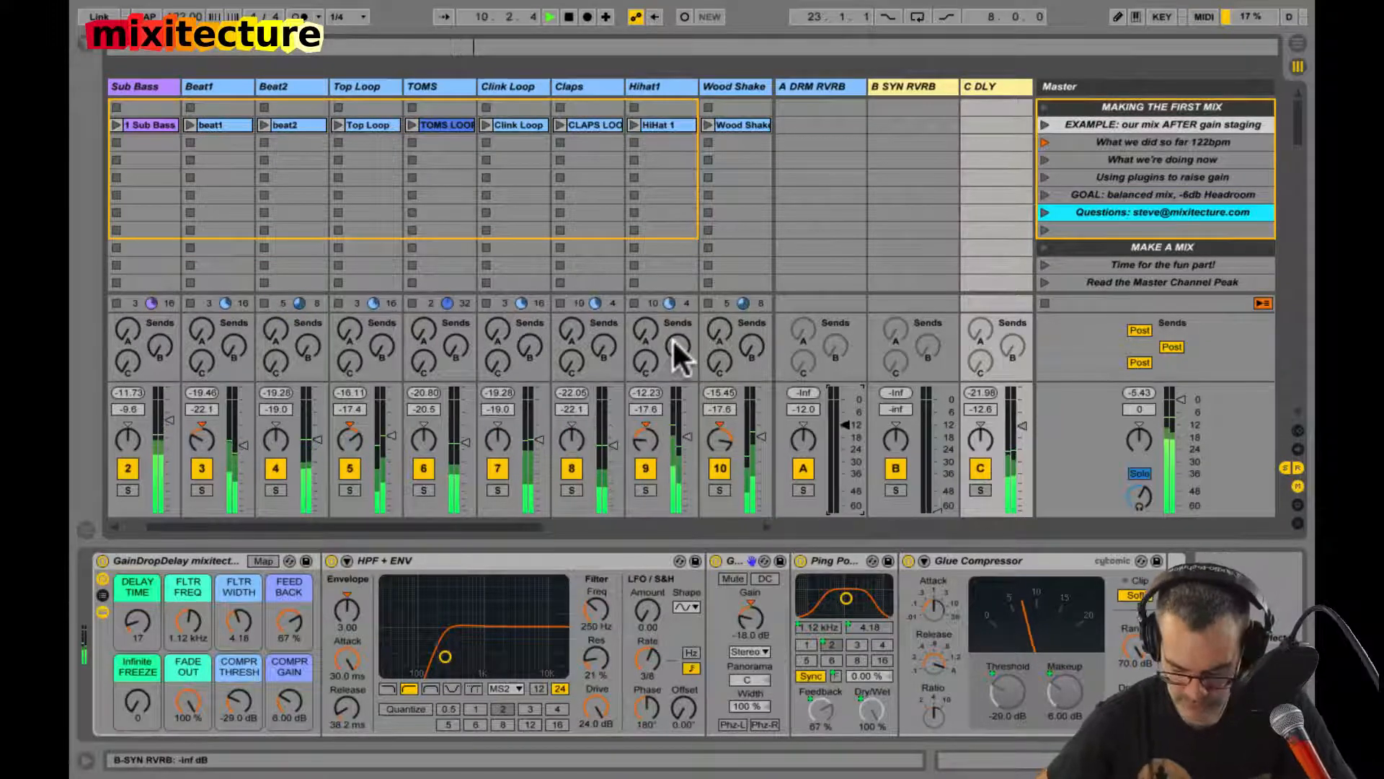
pyautogui.hscroll(1, 672, 338)
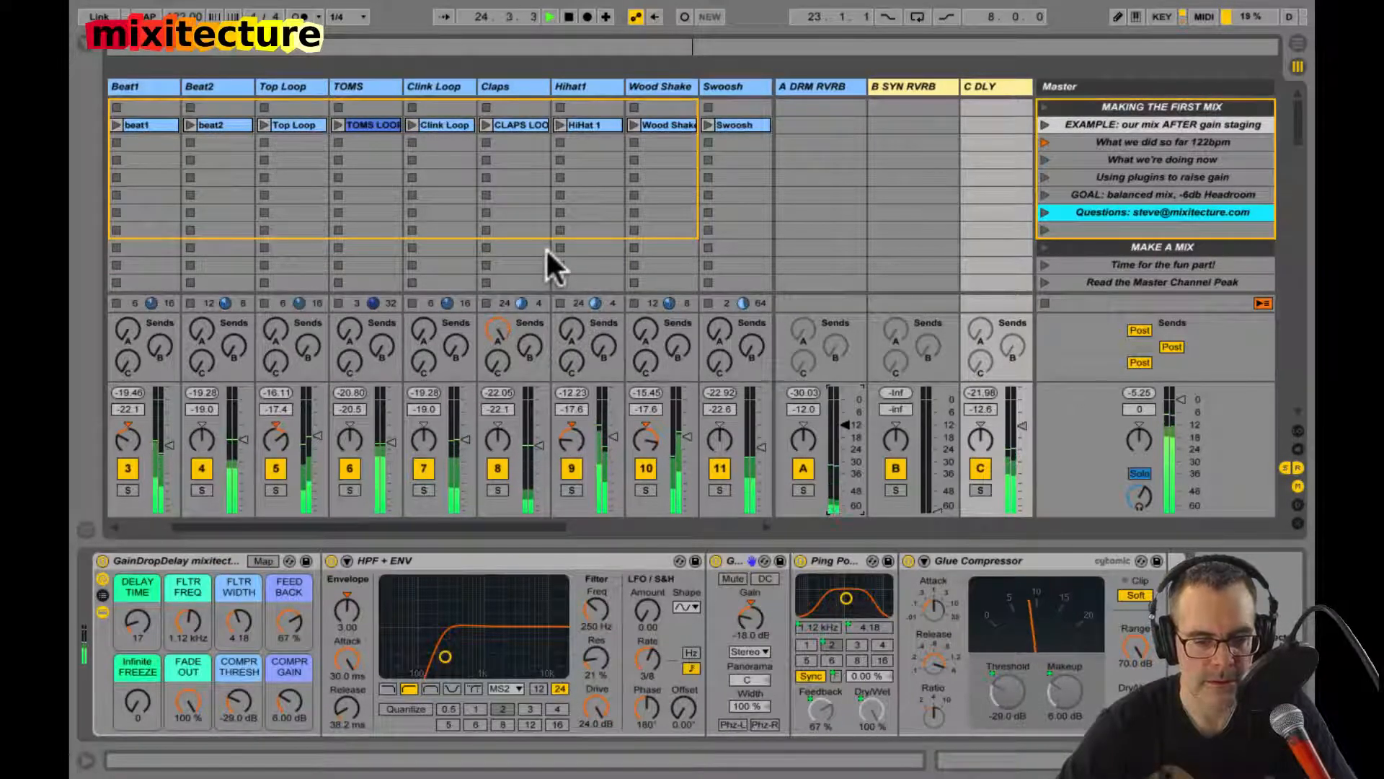
# Step: Display the A DRM RVRB return's devices, set its volume to -6 dB, and stop playback
pyautogui.click(800, 87)
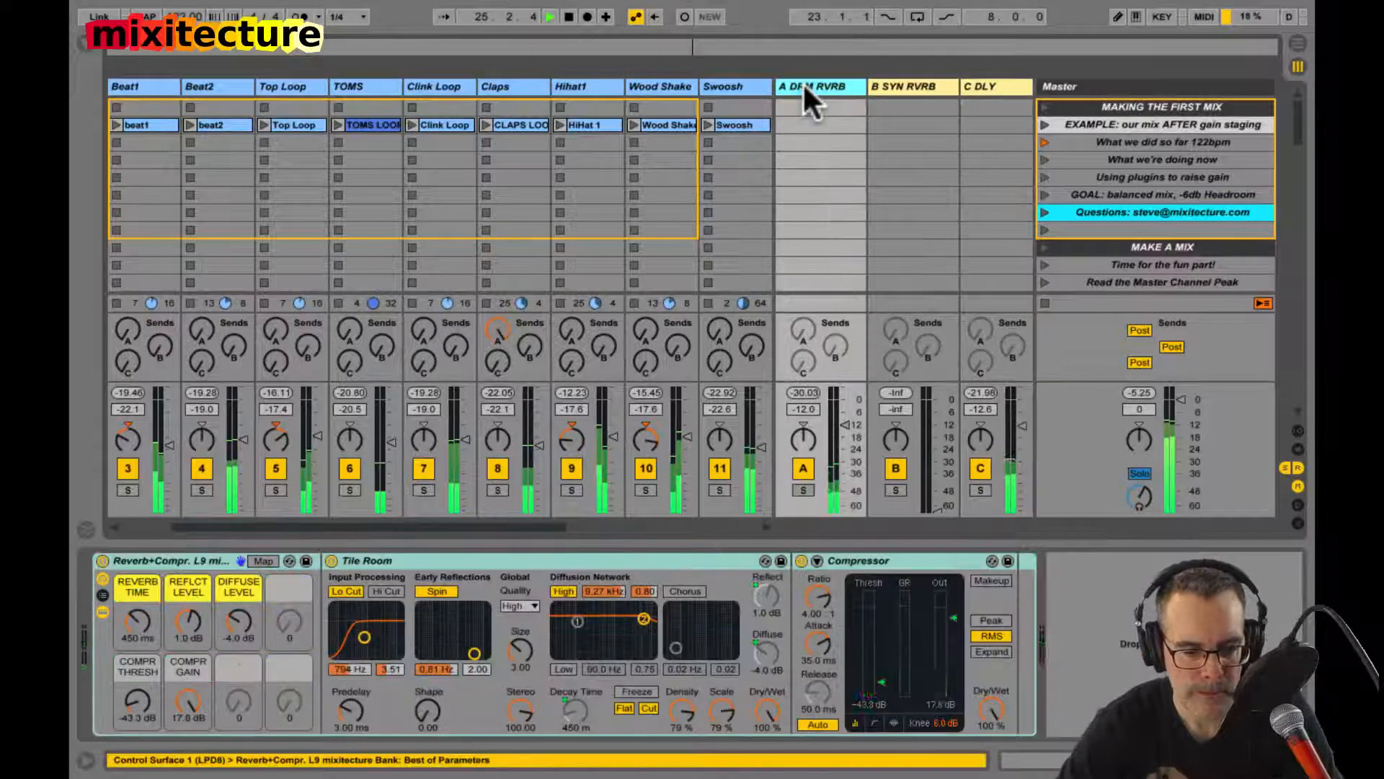
pyautogui.click(803, 409)
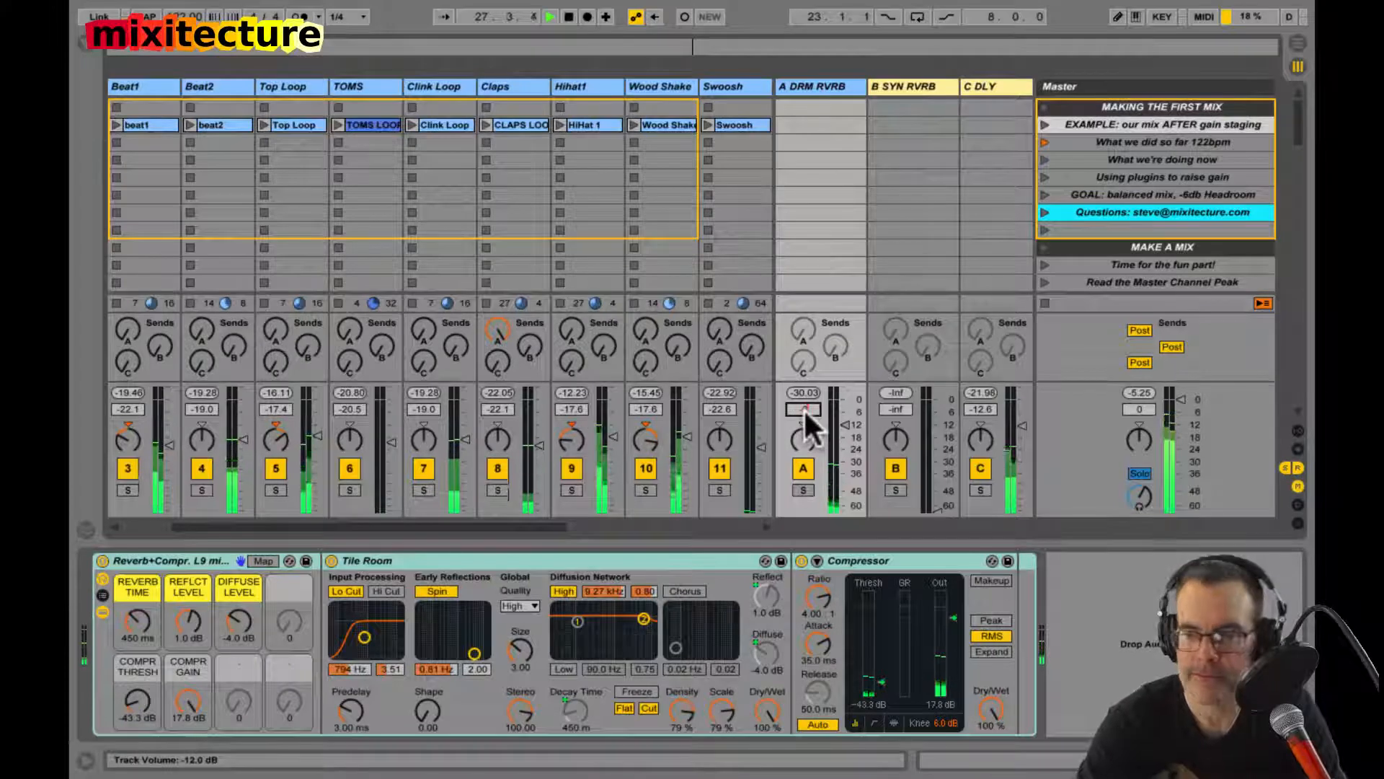
pyautogui.write('-6')
pyautogui.press('Return')
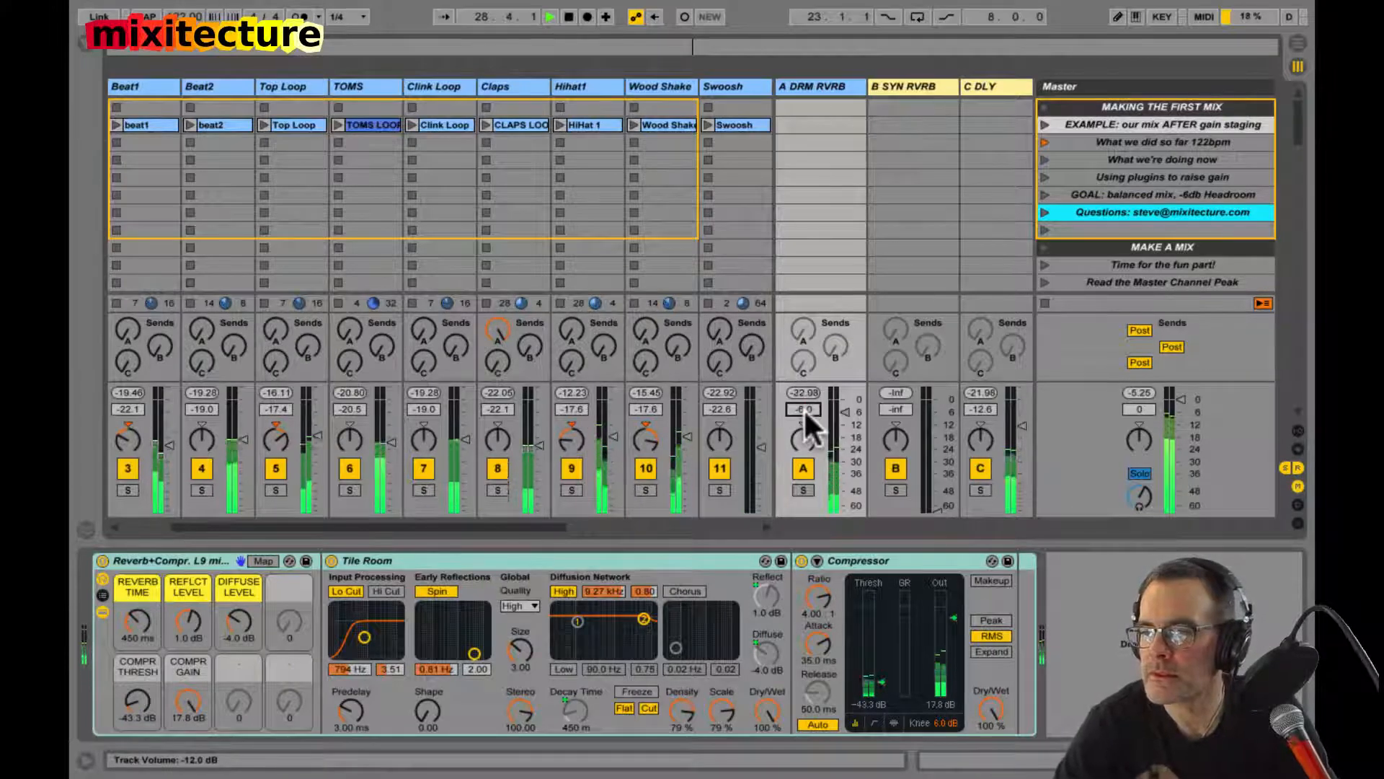
pyautogui.press('space')
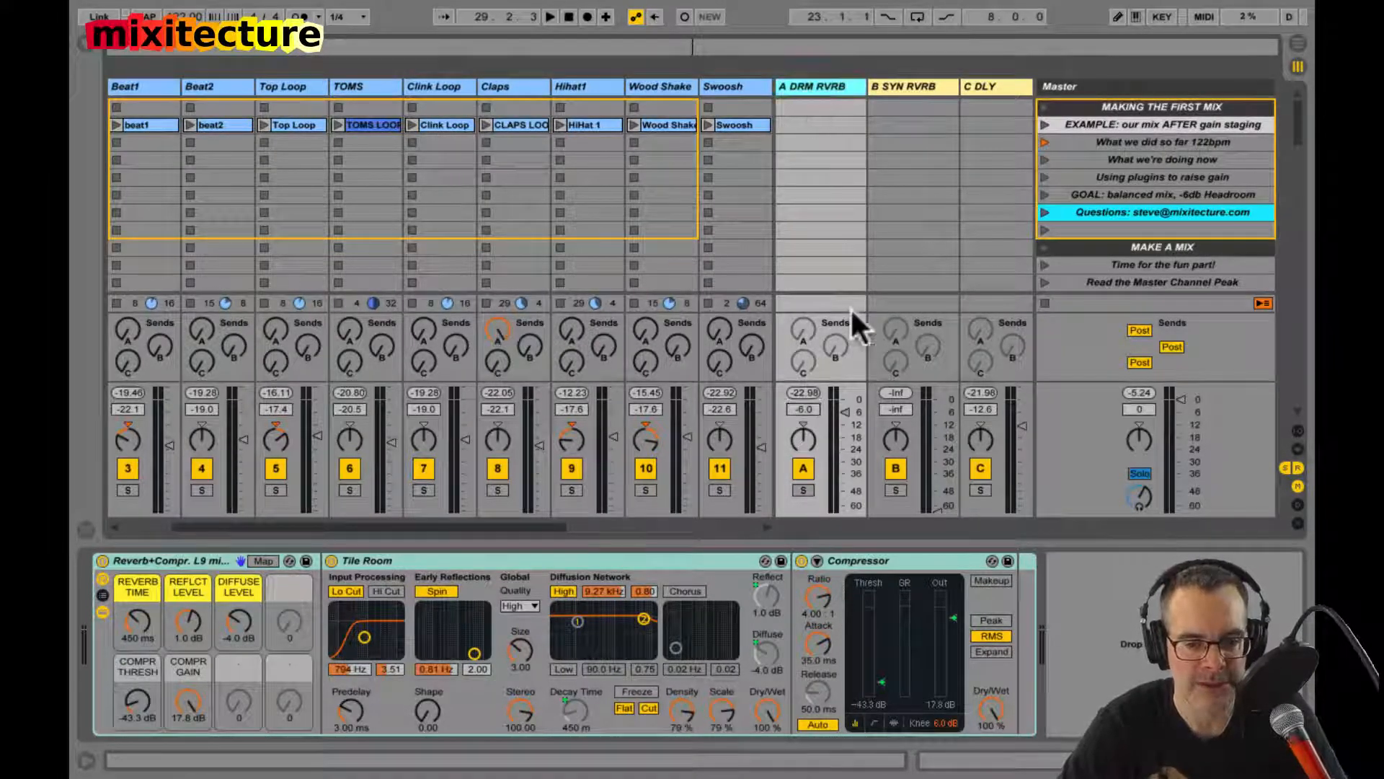
# Step: Raise Beat2's send A during playback, audition Beat2 and Claps soloed, and set the A DRM RVRB return's volume to -8.4 dB
pyautogui.press('space')
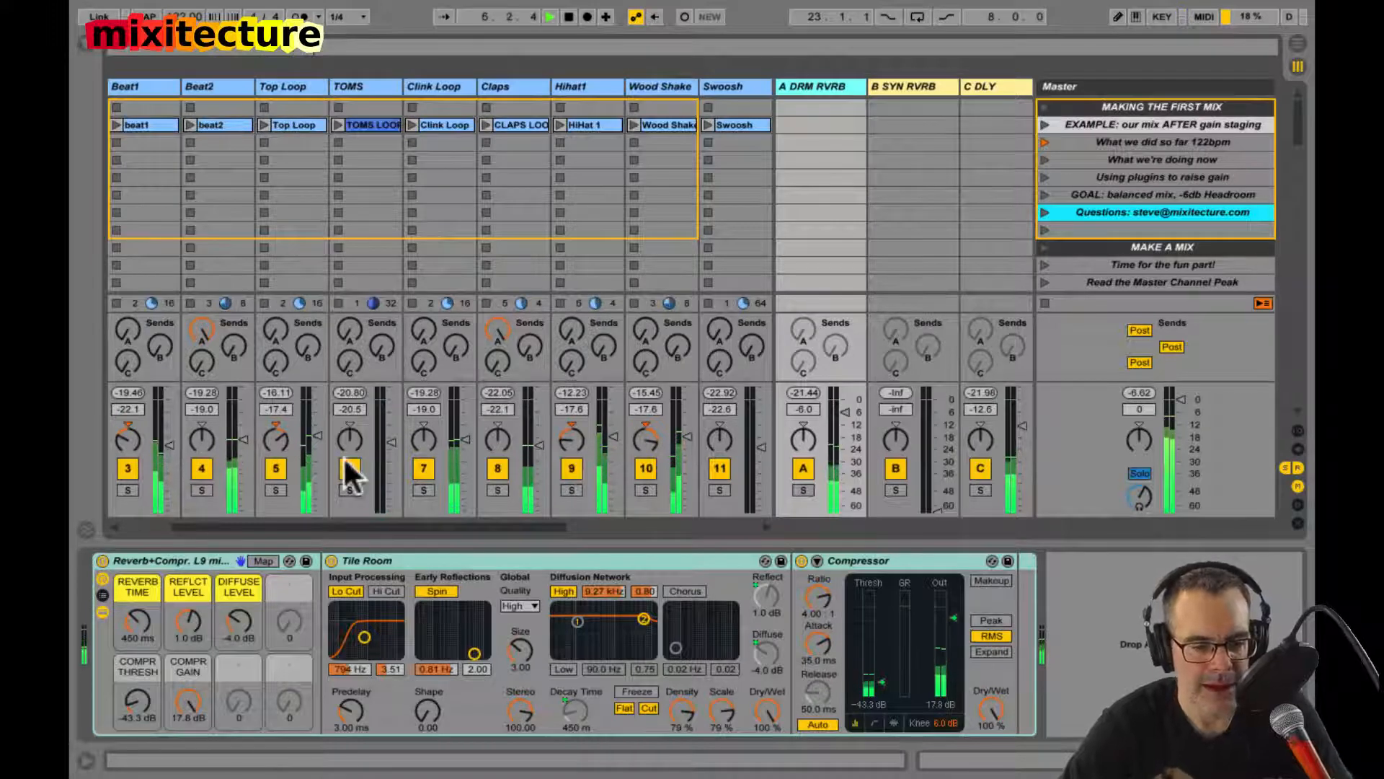
pyautogui.click(202, 490)
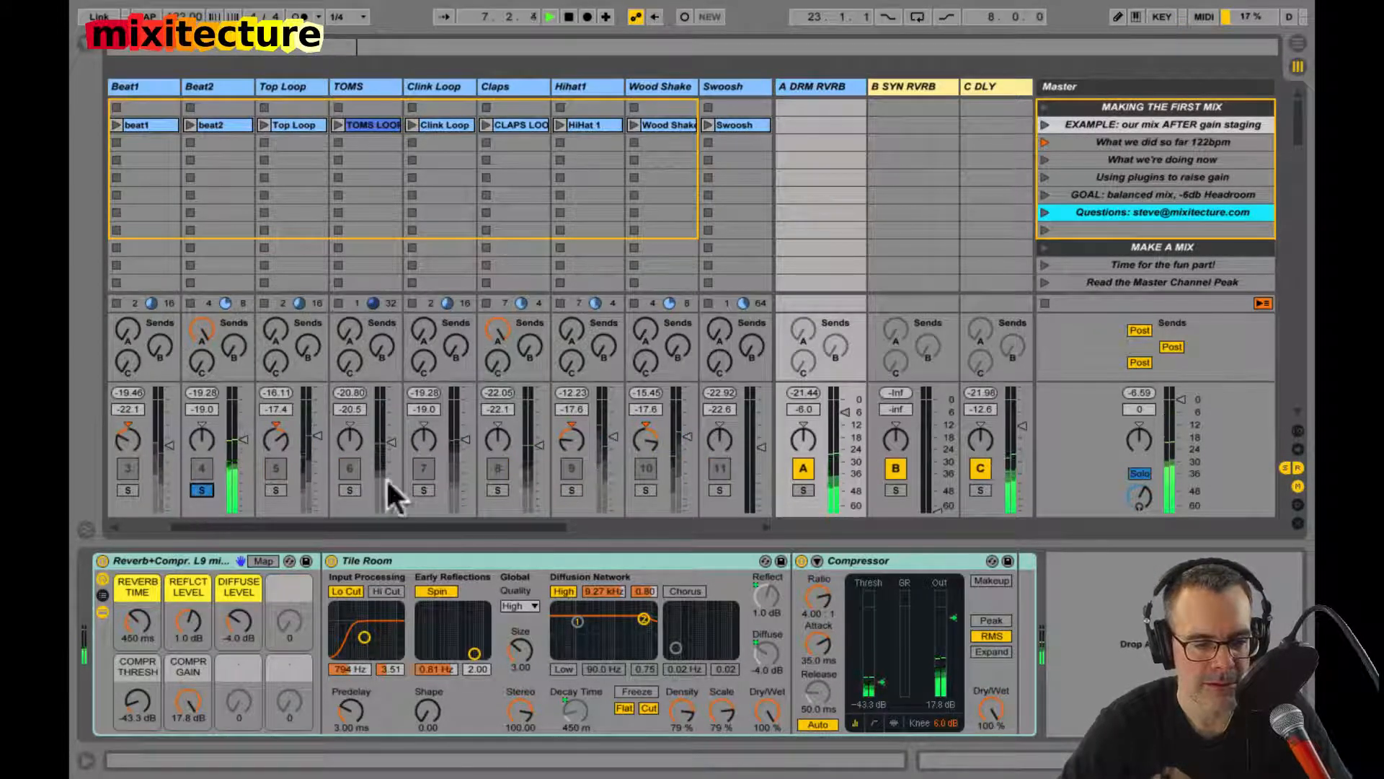
pyautogui.click(498, 491)
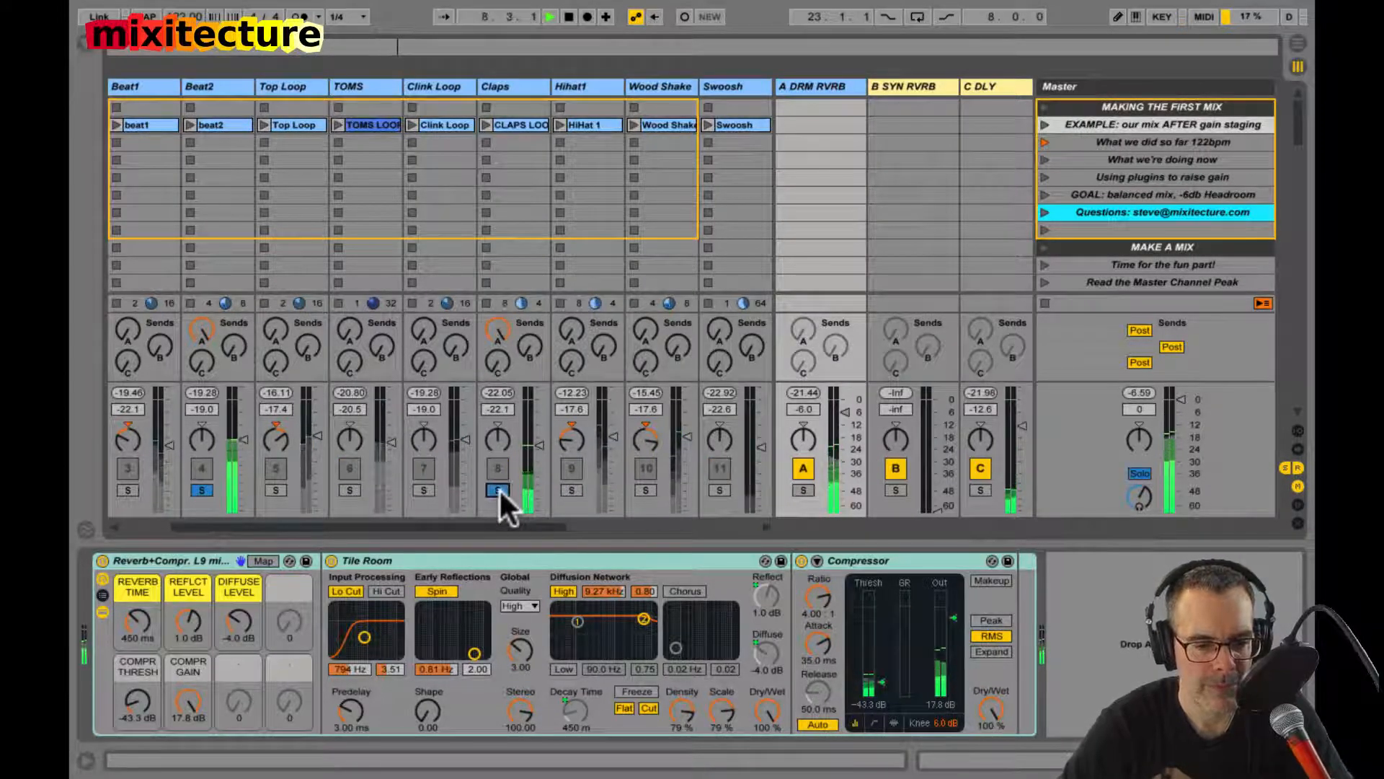
pyautogui.click(497, 490)
pyautogui.click(201, 491)
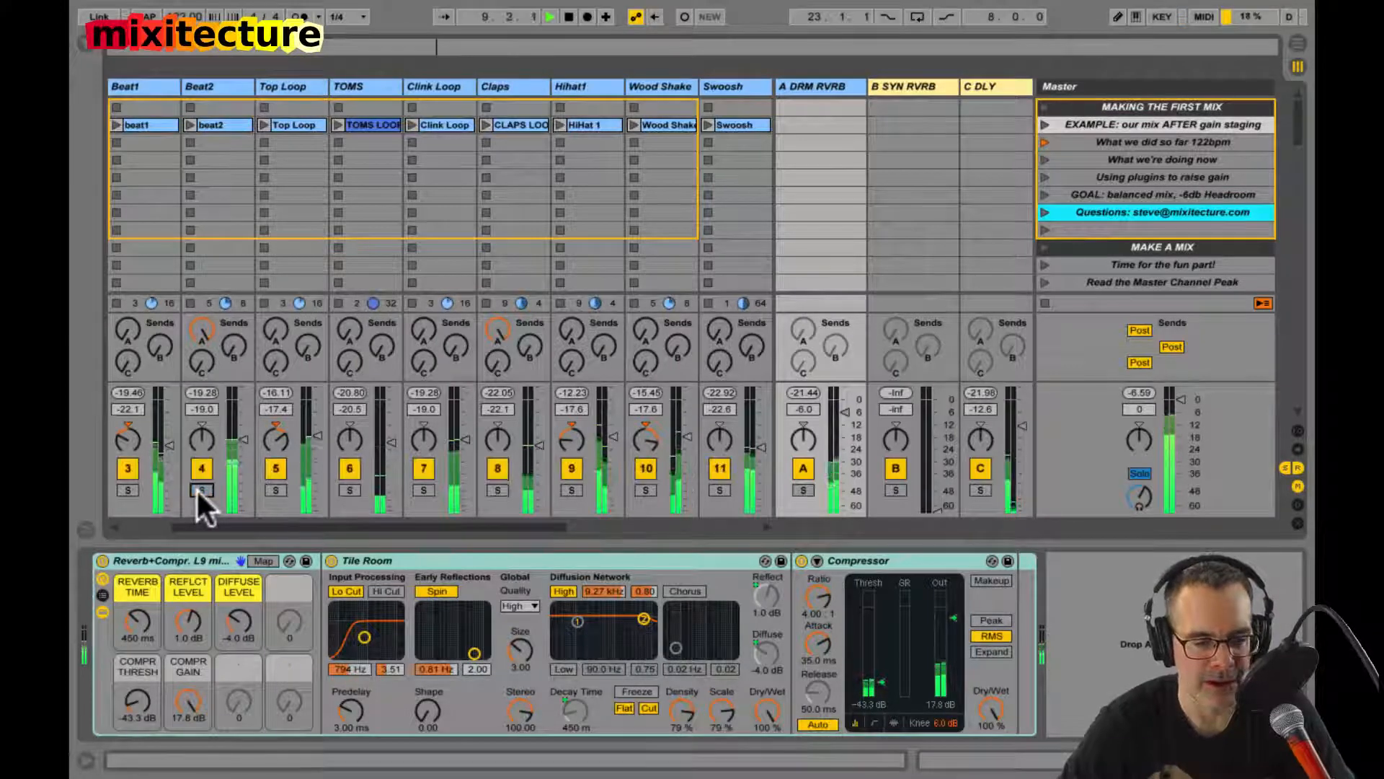
pyautogui.moveTo(844, 410); pyautogui.dragTo(842, 416)
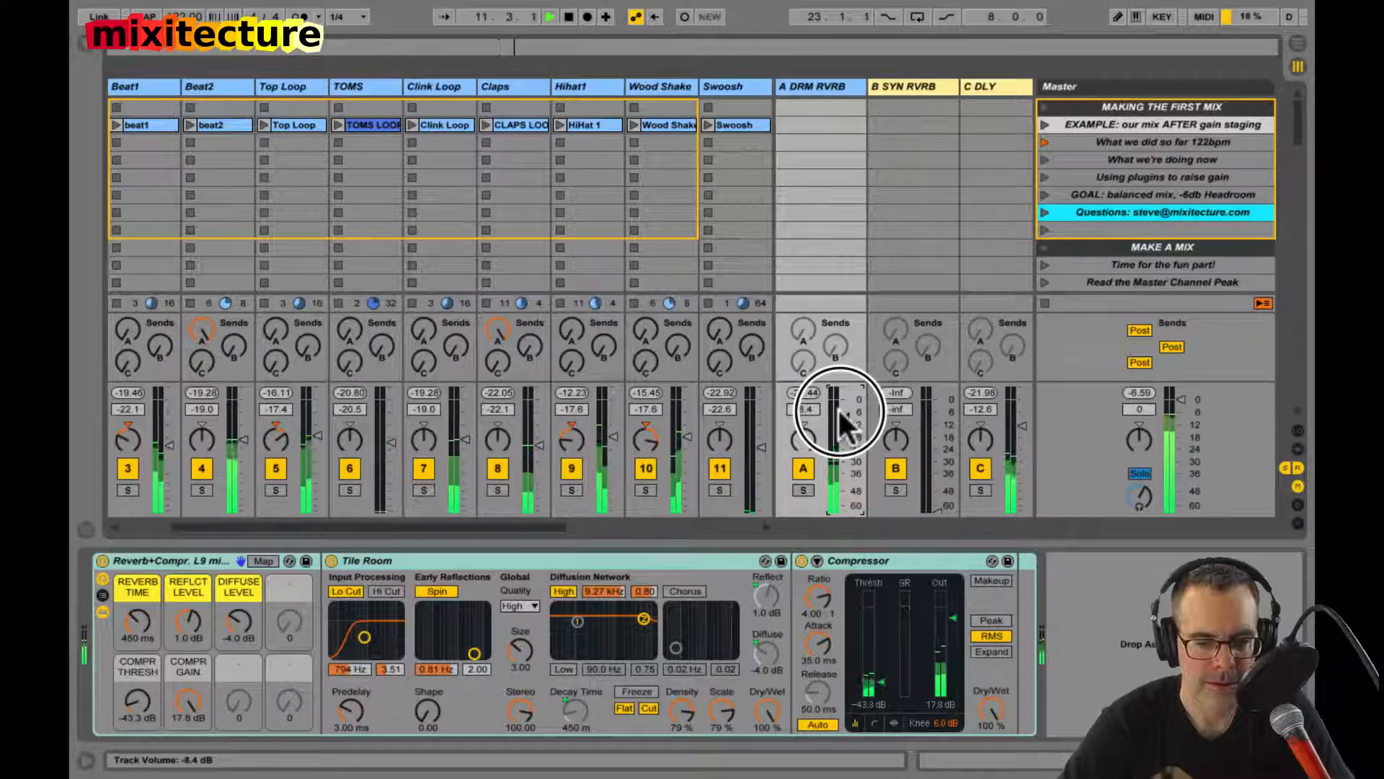
# Step: Solo the Slapback Ba track and raise its send B to feed the B SYN RVRB return
pyautogui.hscroll(10, 673, 402)
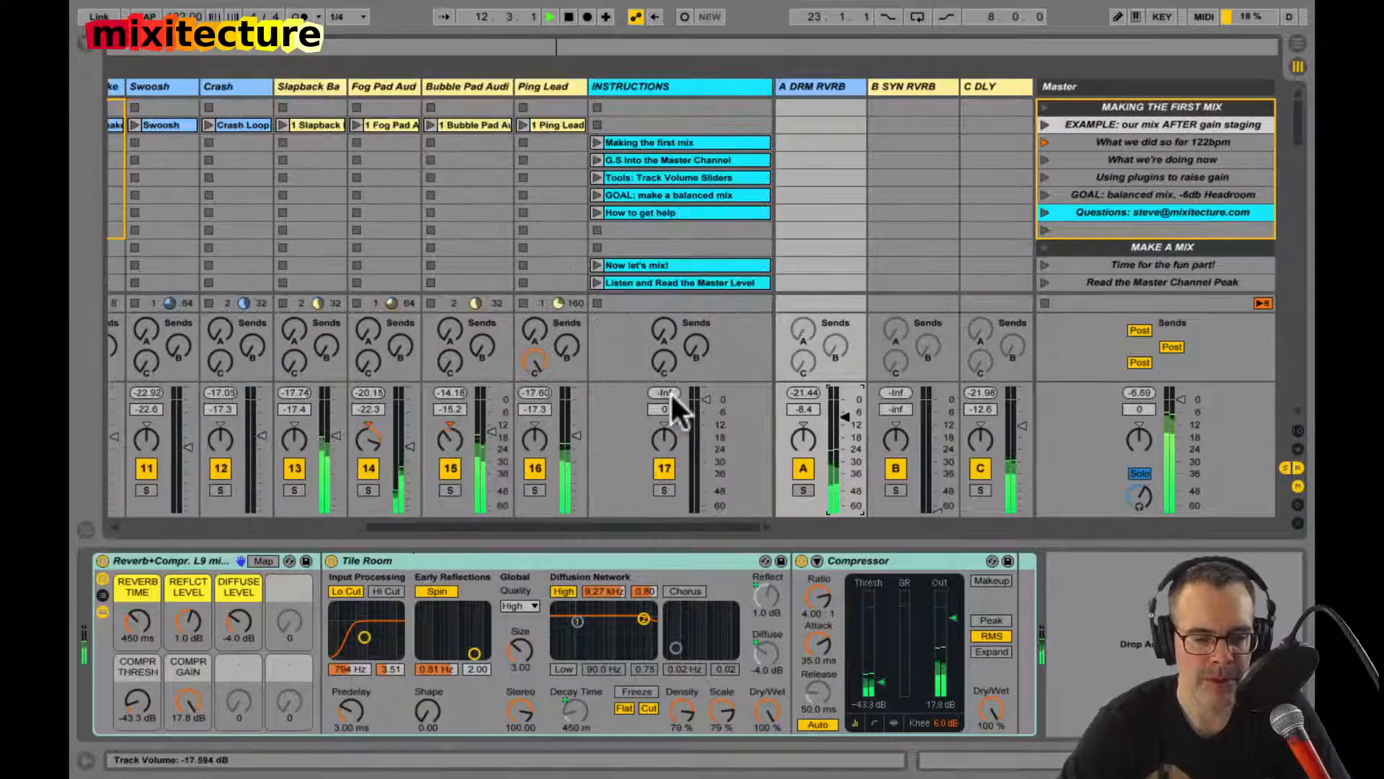
pyautogui.click(294, 490)
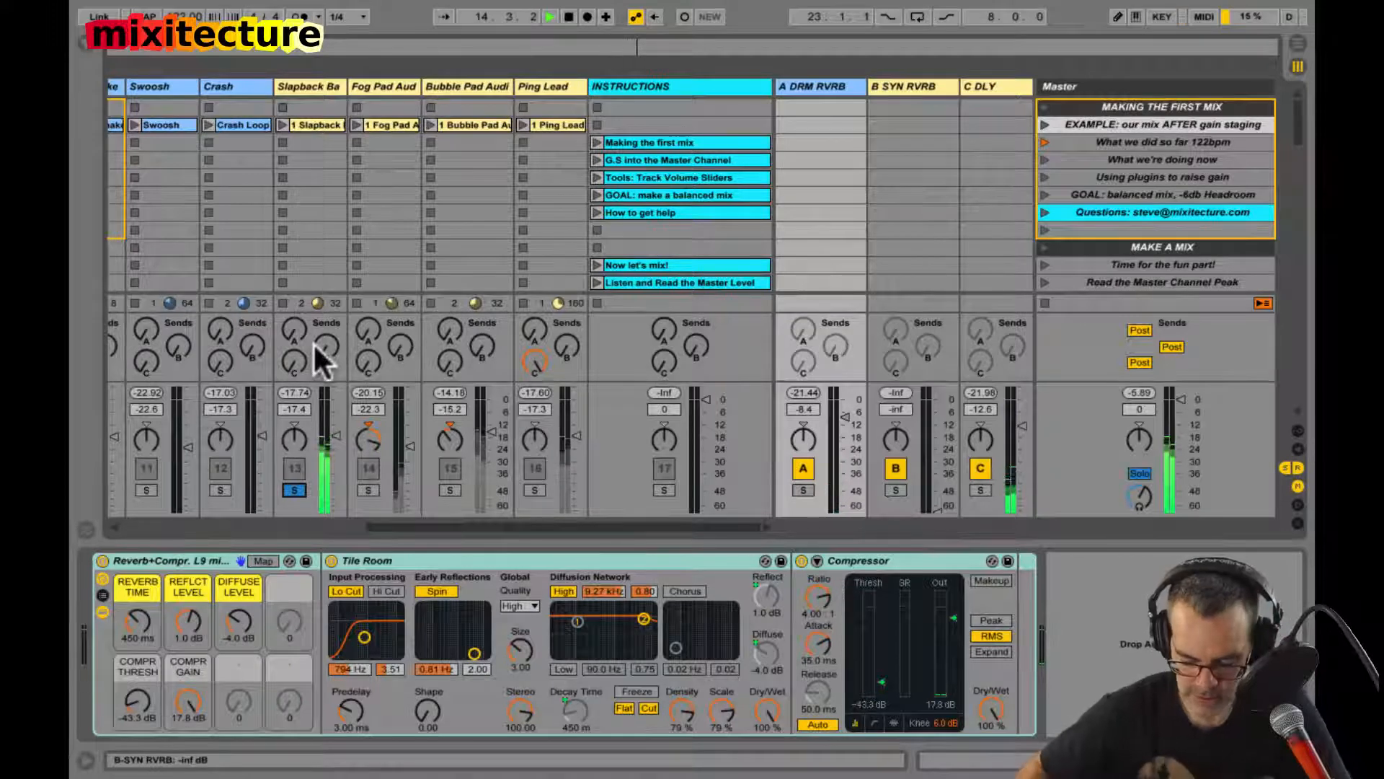
pyautogui.hscroll(-5, 315, 345)
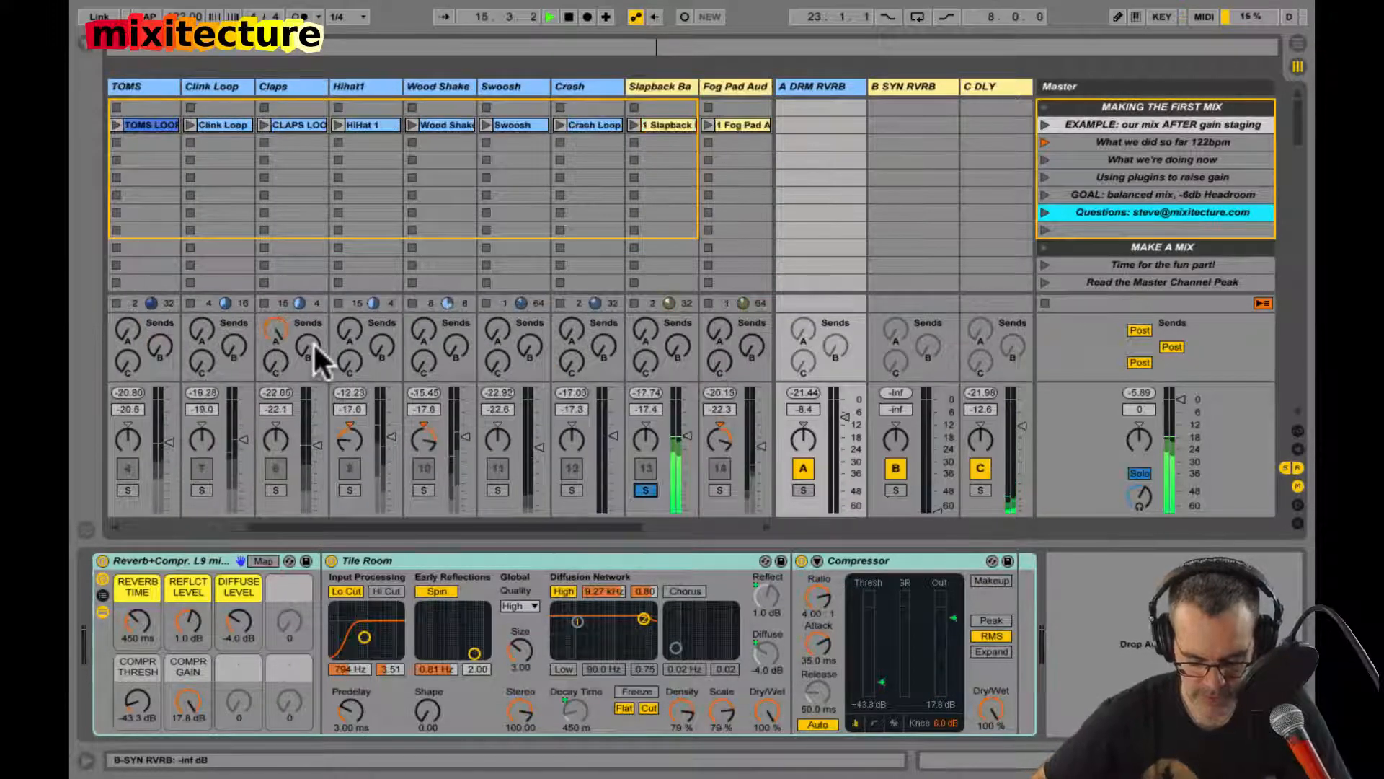
pyautogui.hscroll(3, 313, 342)
pyautogui.hscroll(3, 313, 342)
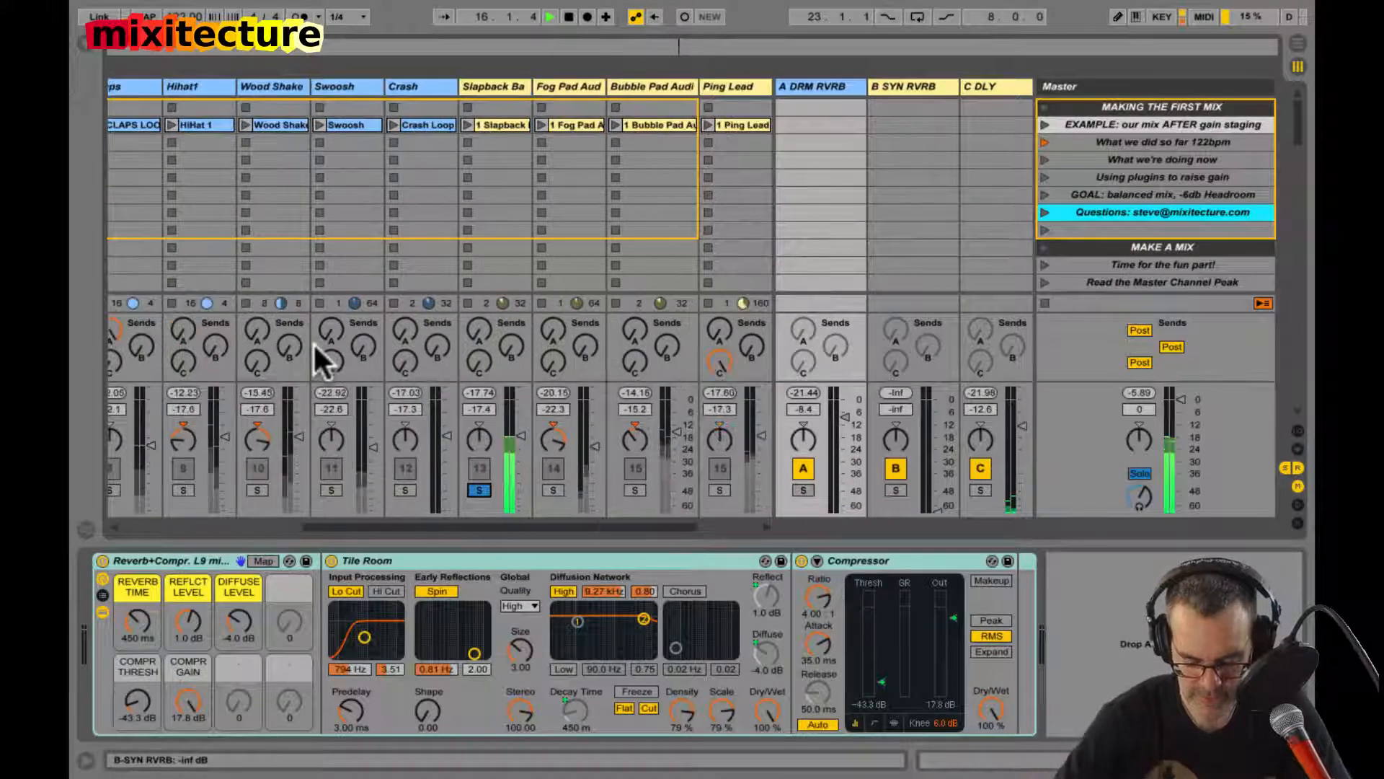
pyautogui.hscroll(3, 313, 342)
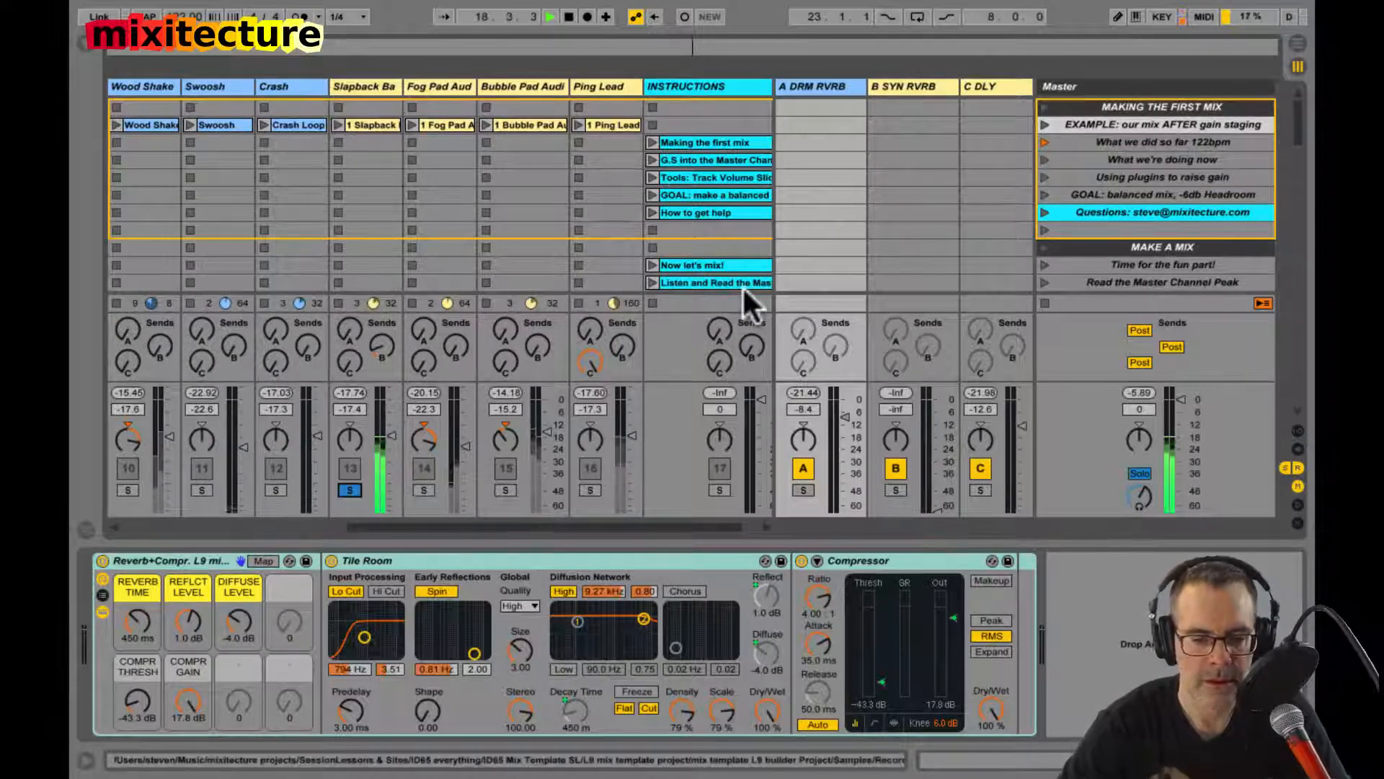
# Step: Set the B SYN RVRB return's volume to 0 dB and toggle its mute to compare soloed Slapback Ba with and without reverb
pyautogui.doubleClick(894, 409)
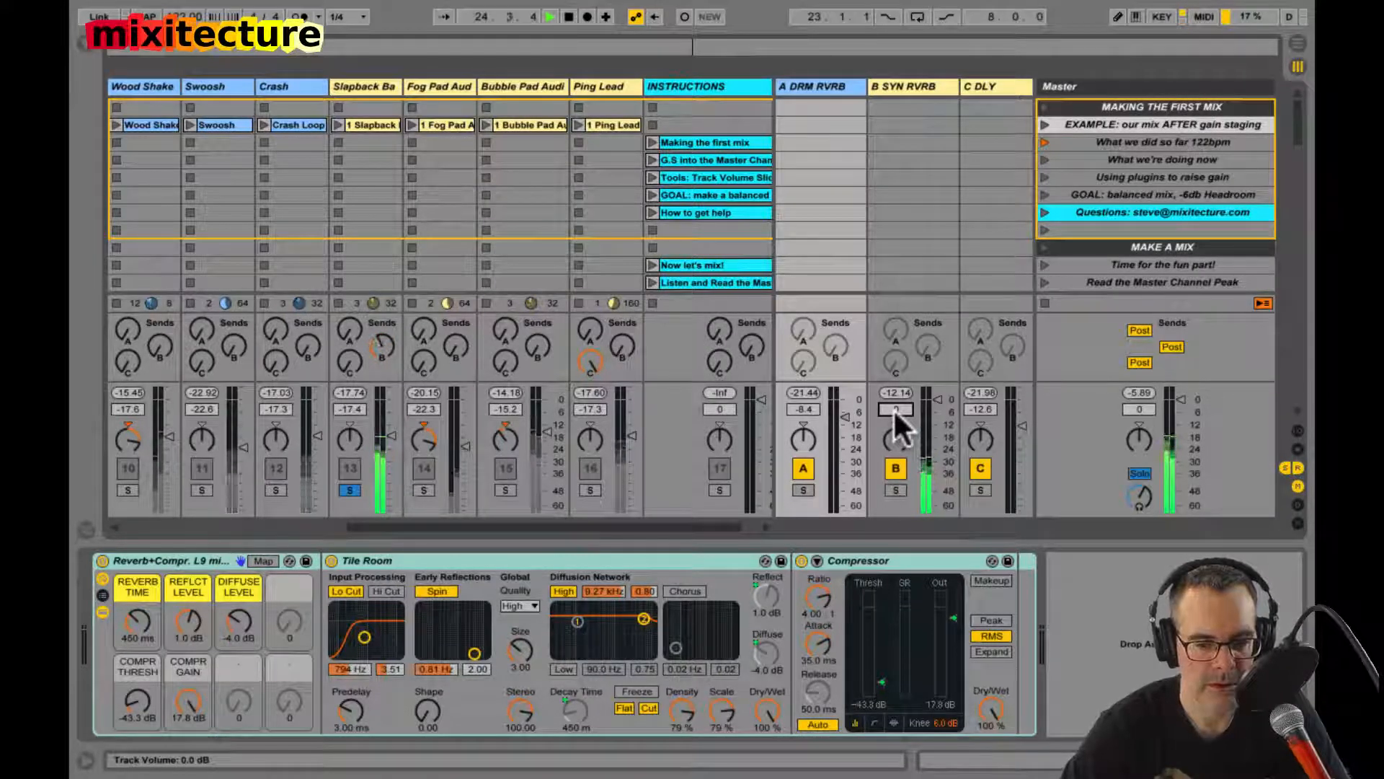
pyautogui.click(896, 469)
pyautogui.click(896, 469)
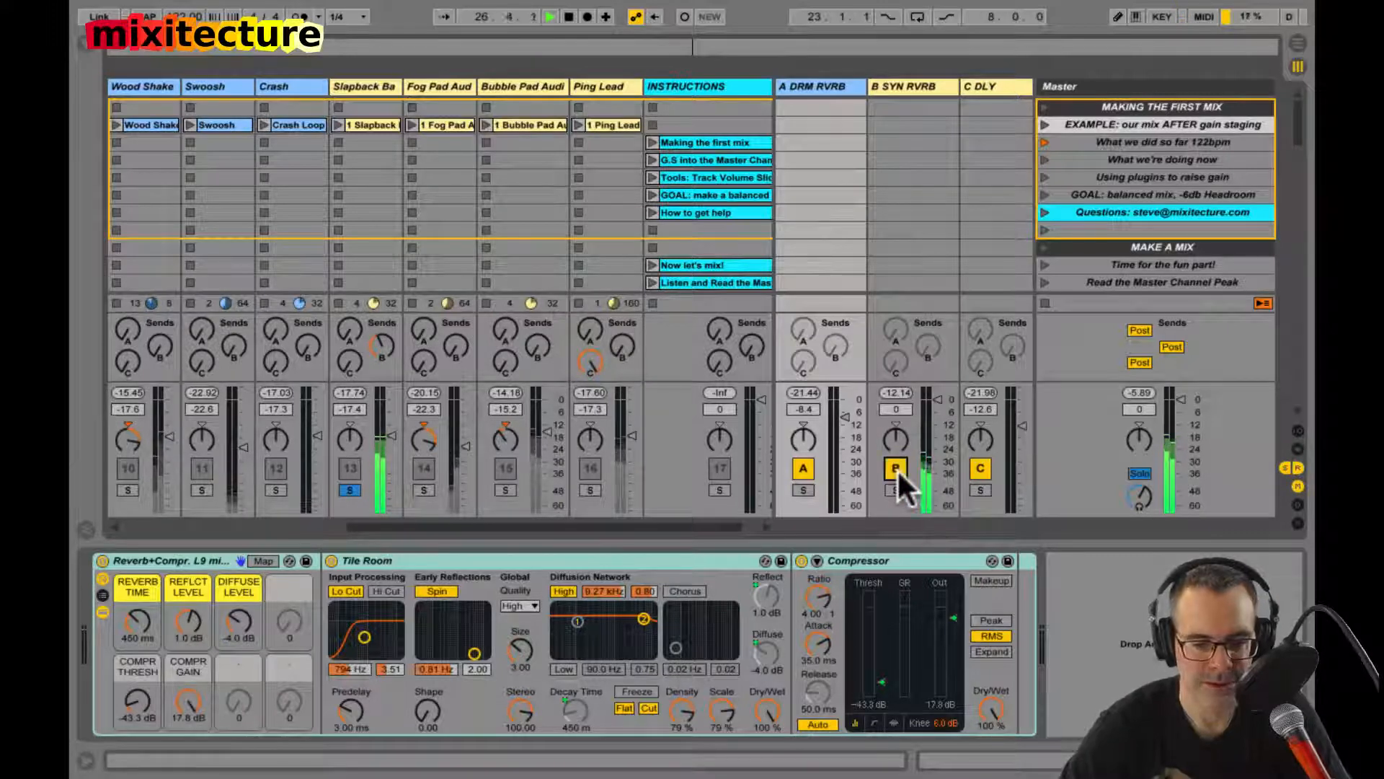
pyautogui.click(896, 468)
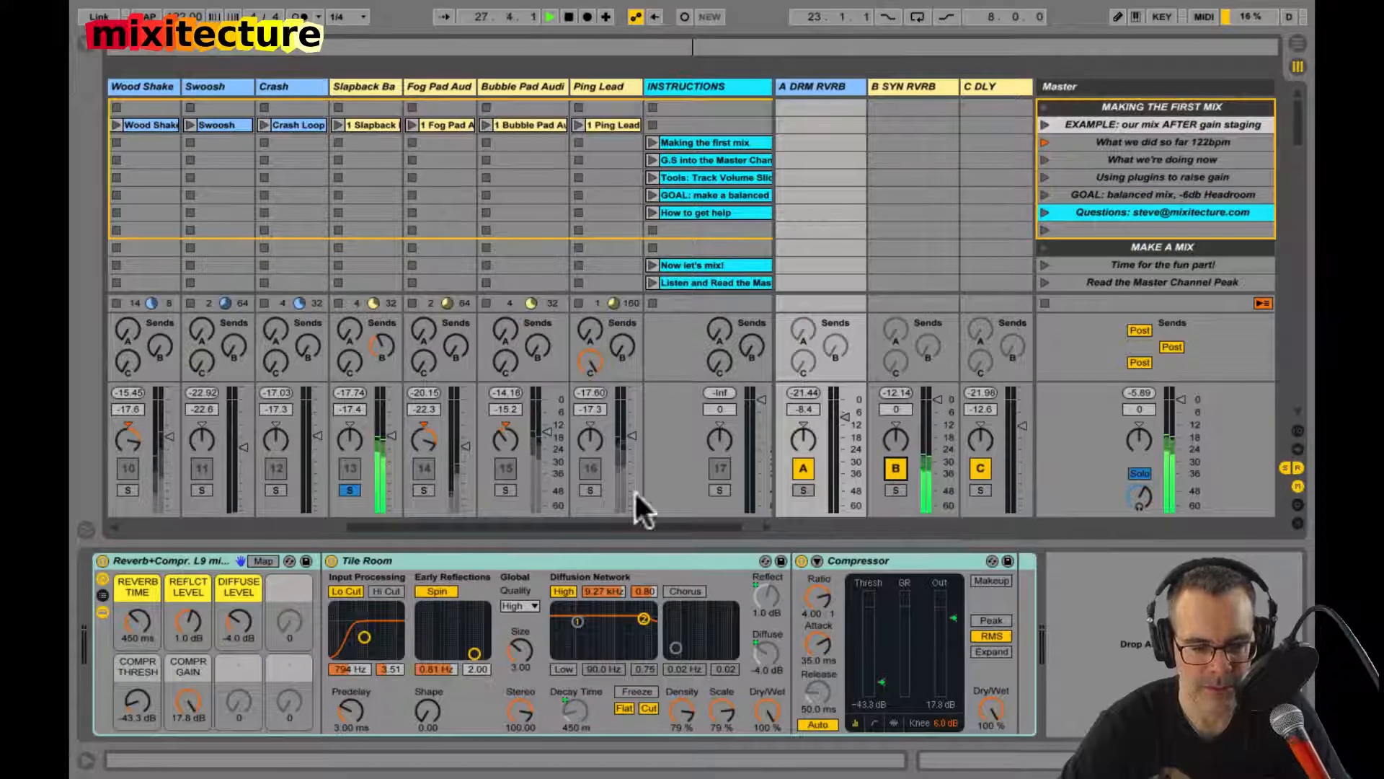
# Step: Raise send B on the Fog Pad Aud and Bubble Pad Audi tracks, auditioning their synth reverb through solos
pyautogui.click(423, 490)
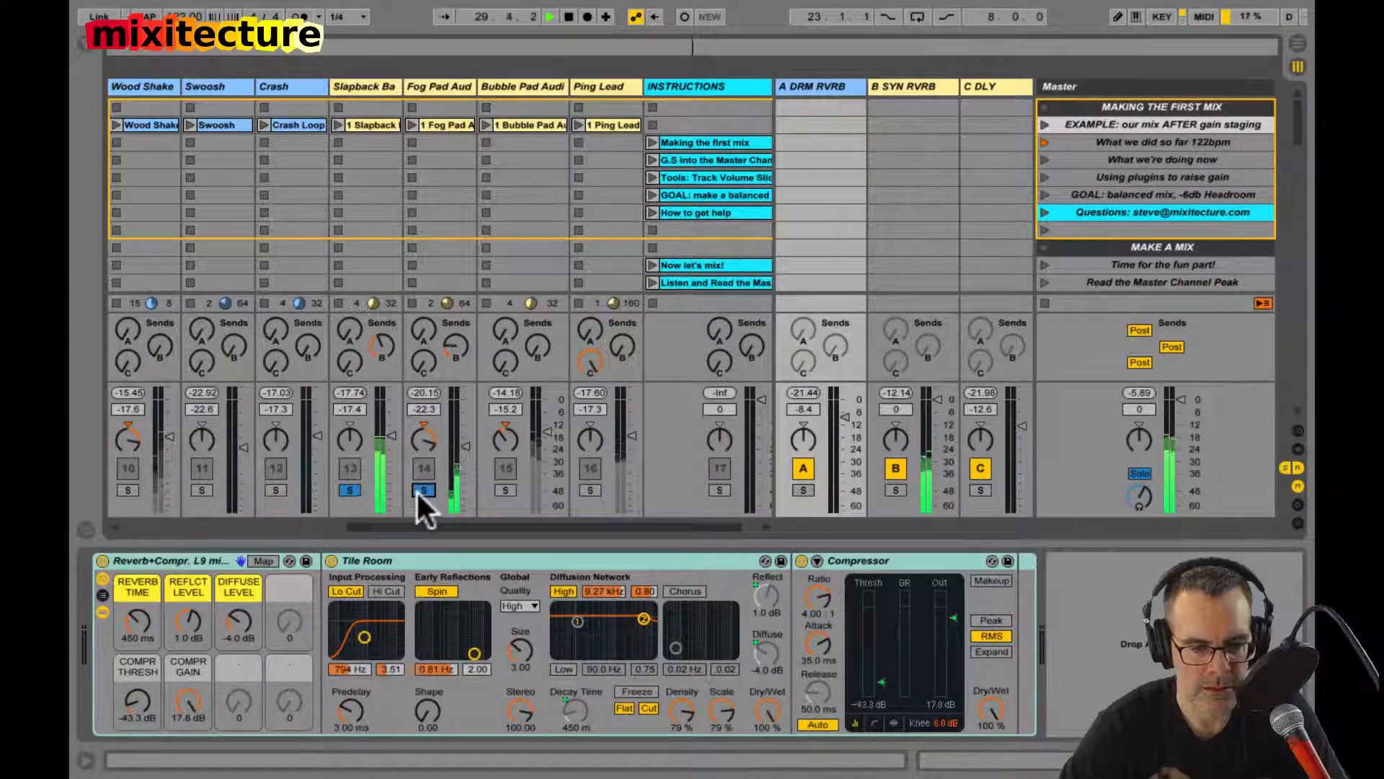
pyautogui.click(351, 491)
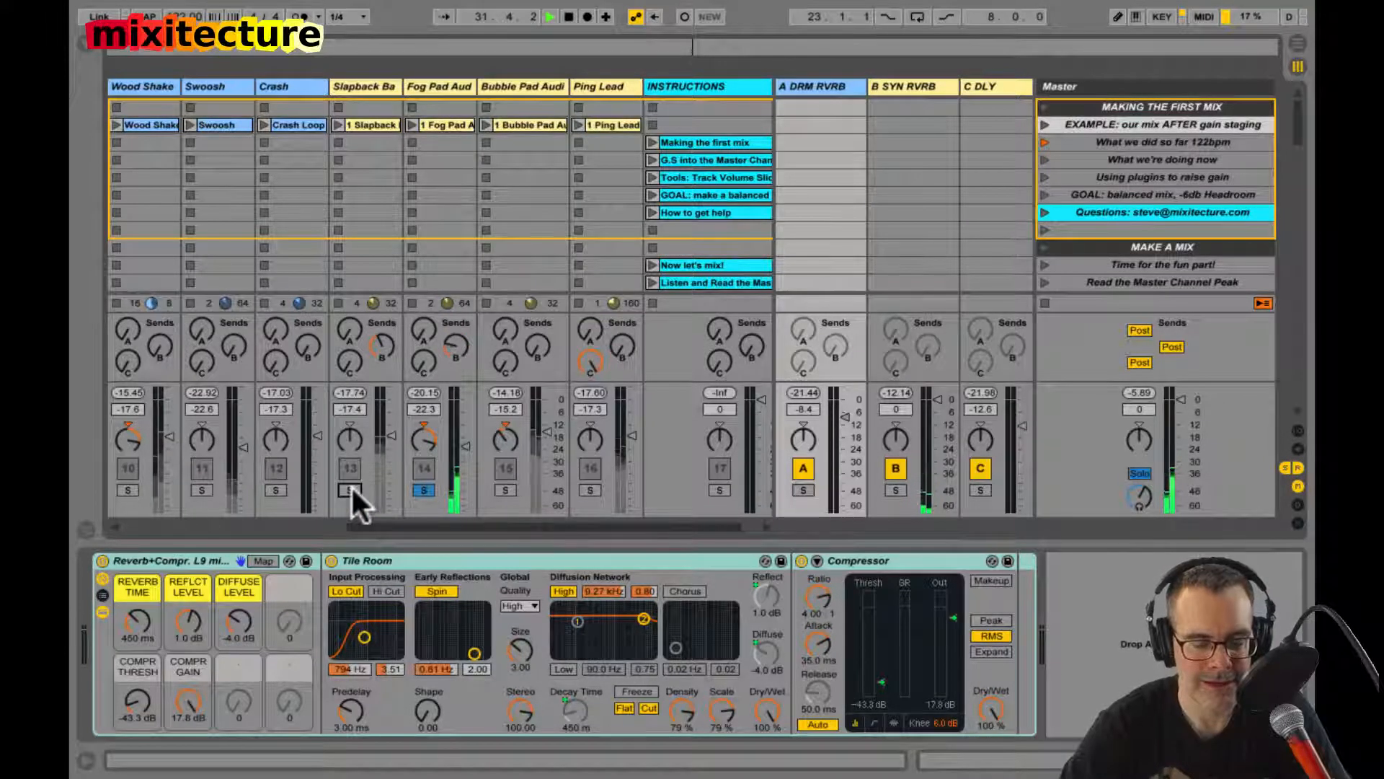
pyautogui.click(505, 490)
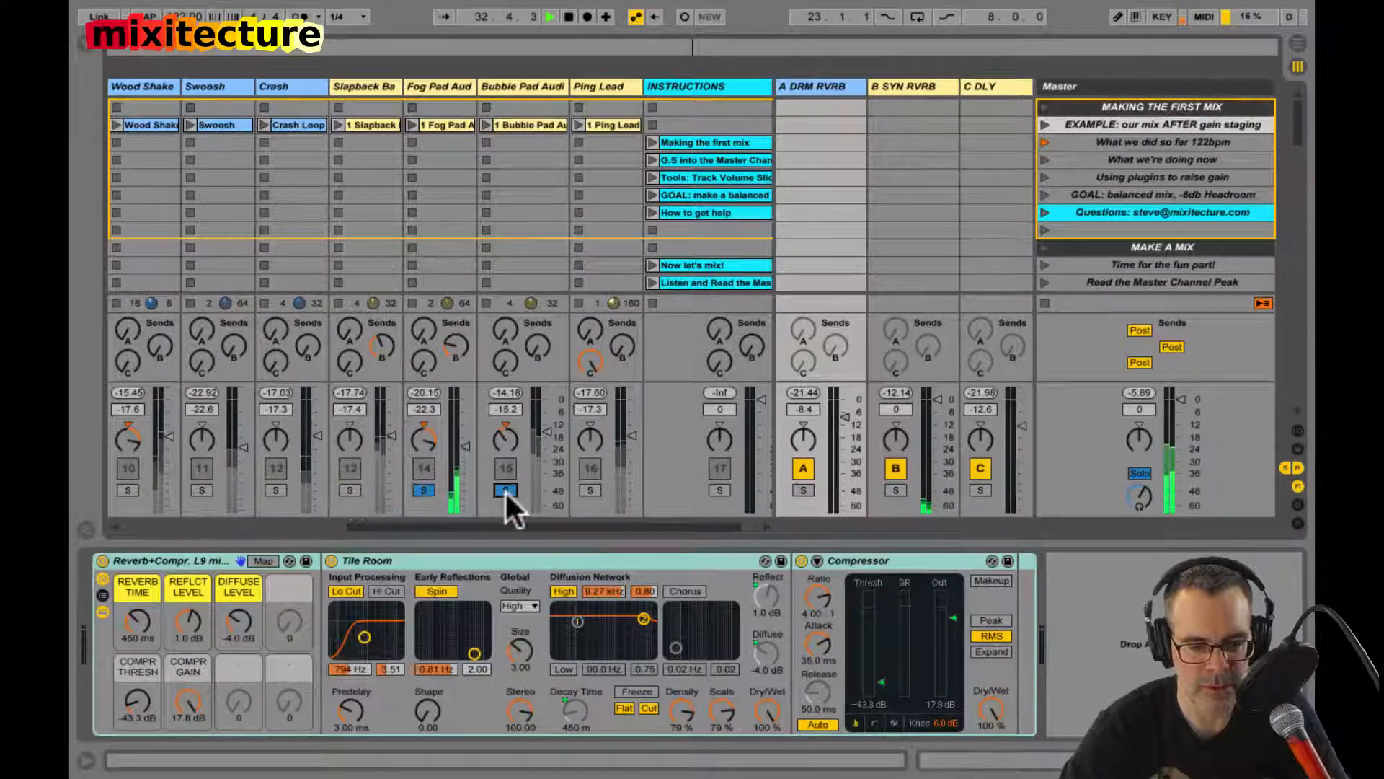
pyautogui.click(429, 491)
pyautogui.click(429, 491)
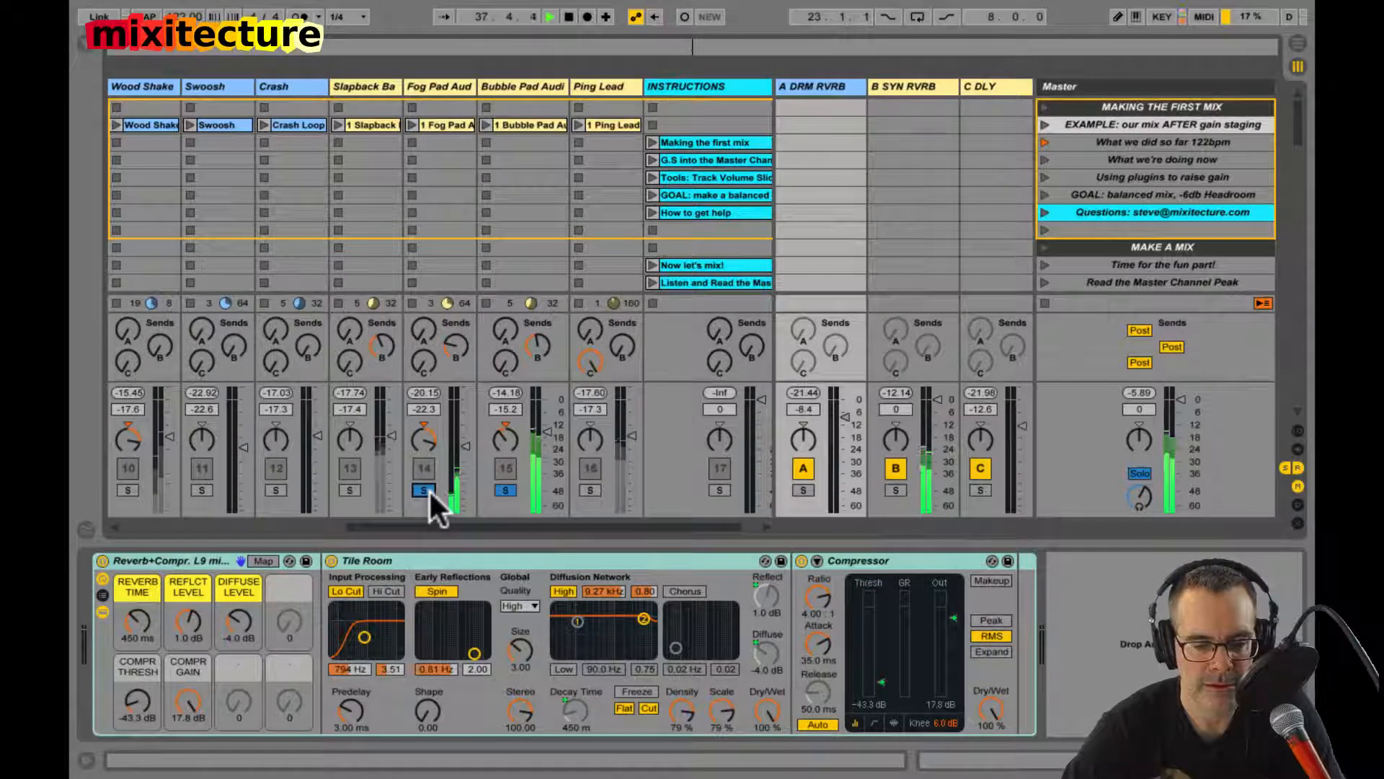
pyautogui.click(423, 490)
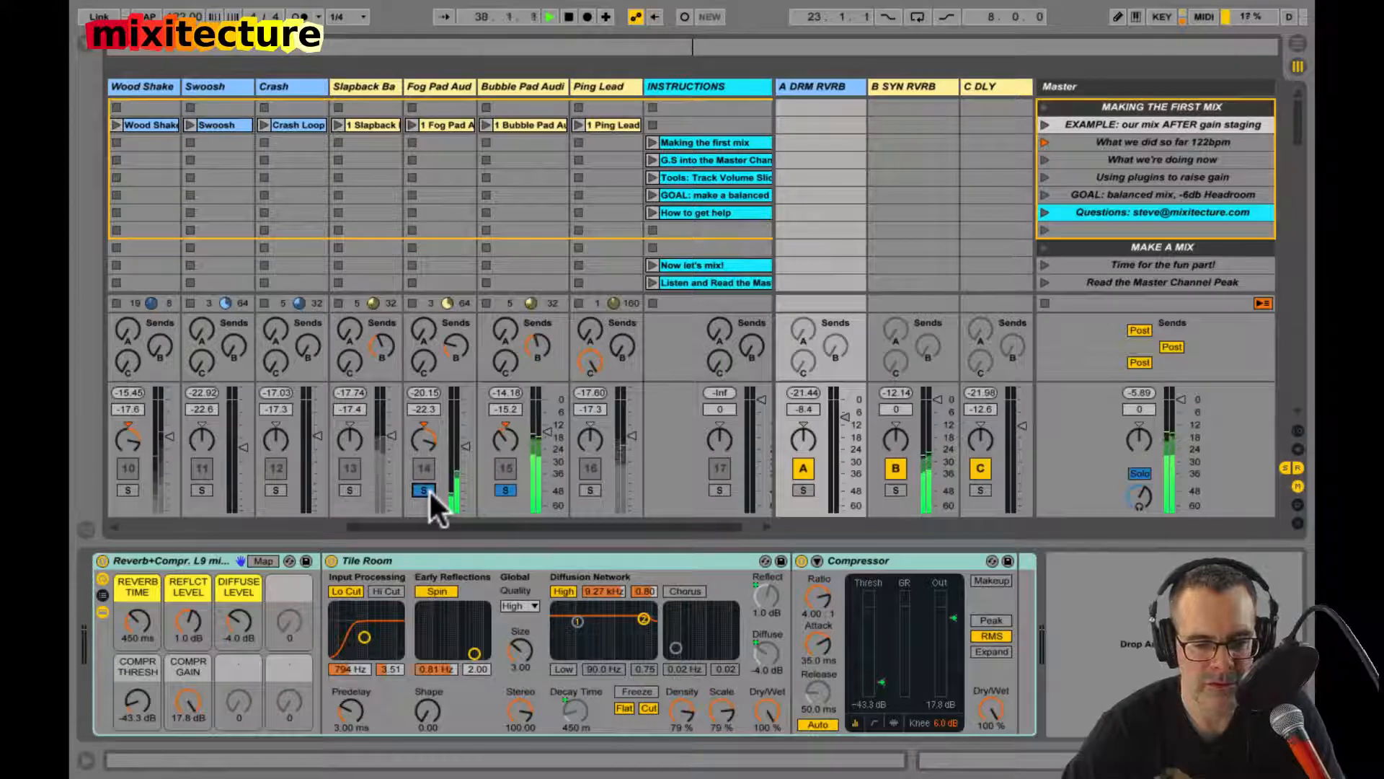
# Step: Unsolo Bubble Pad Audi and toggle the B SYN RVRB return's mute to compare the full mix with and without synth reverb
pyautogui.click(499, 490)
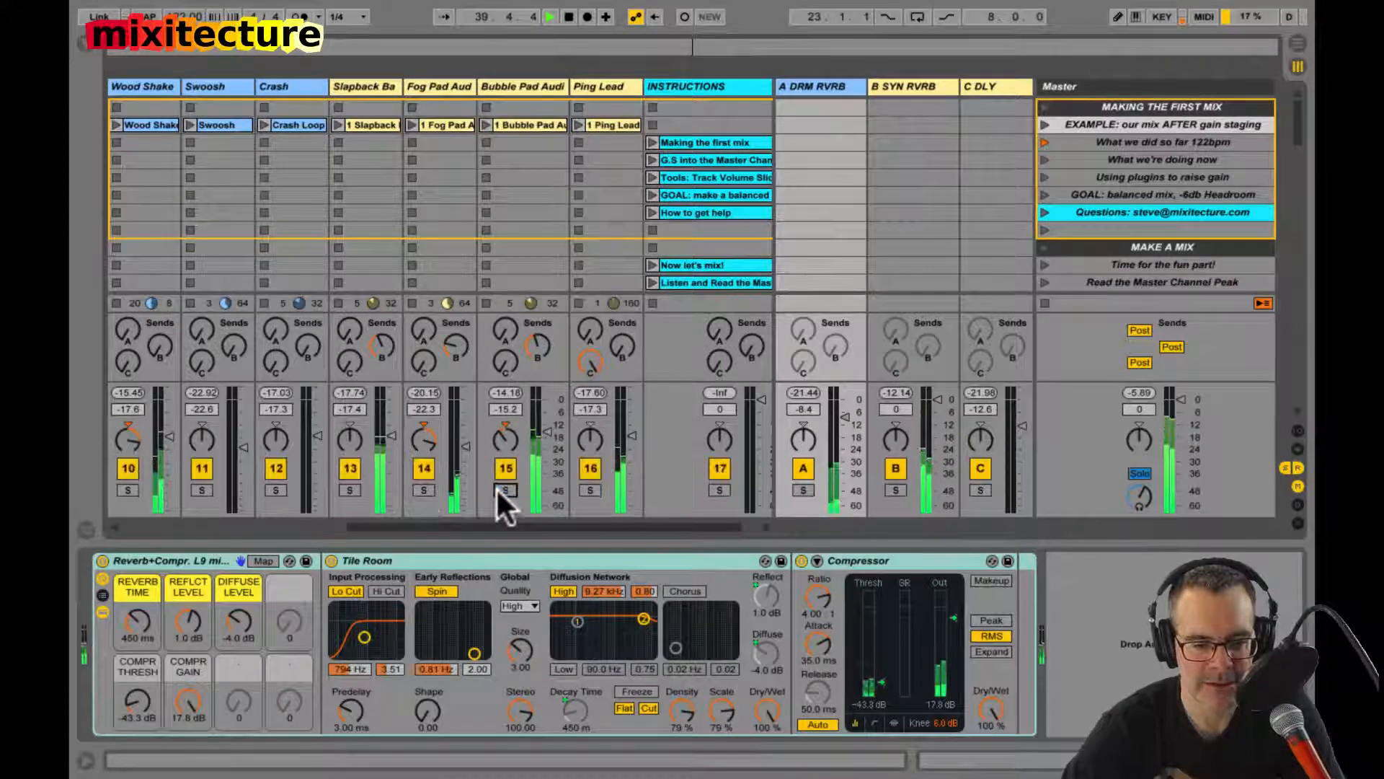
pyautogui.click(895, 469)
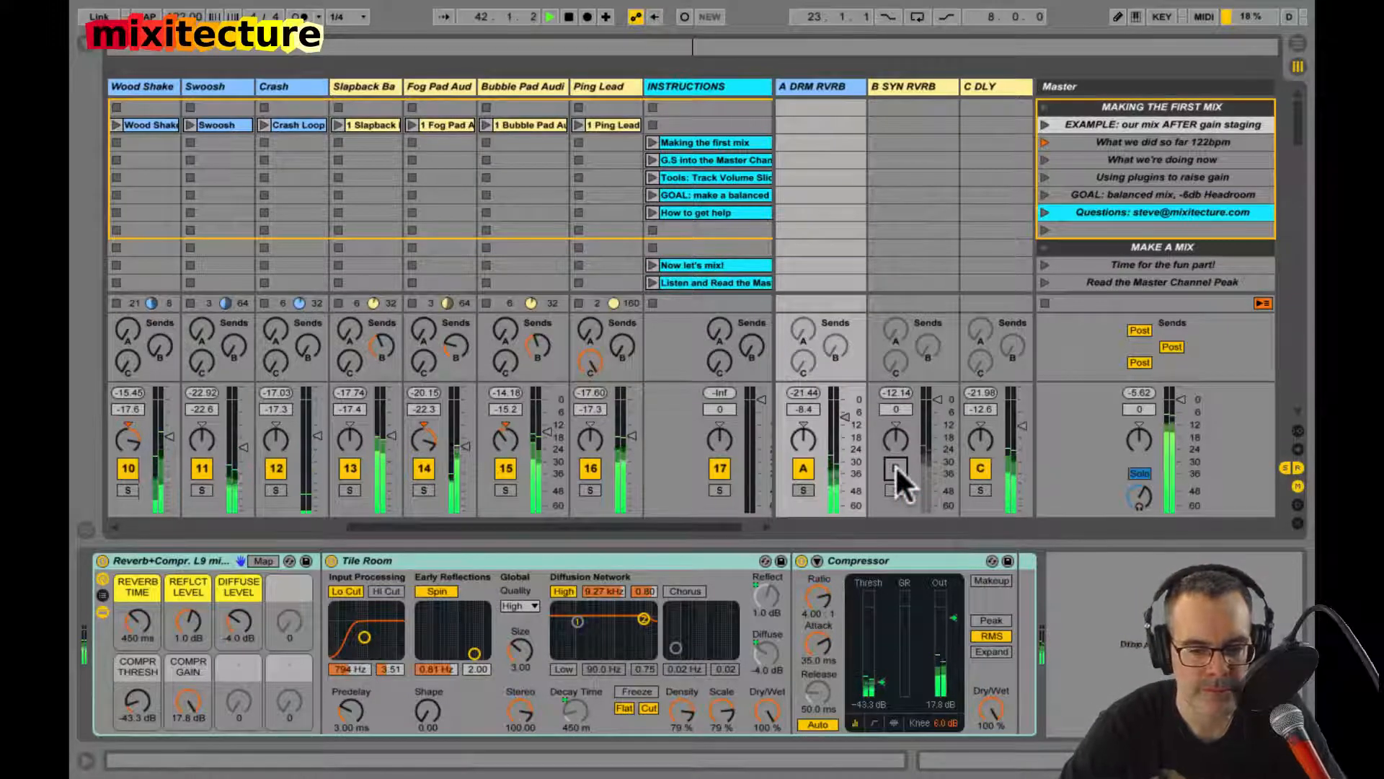
pyautogui.click(896, 469)
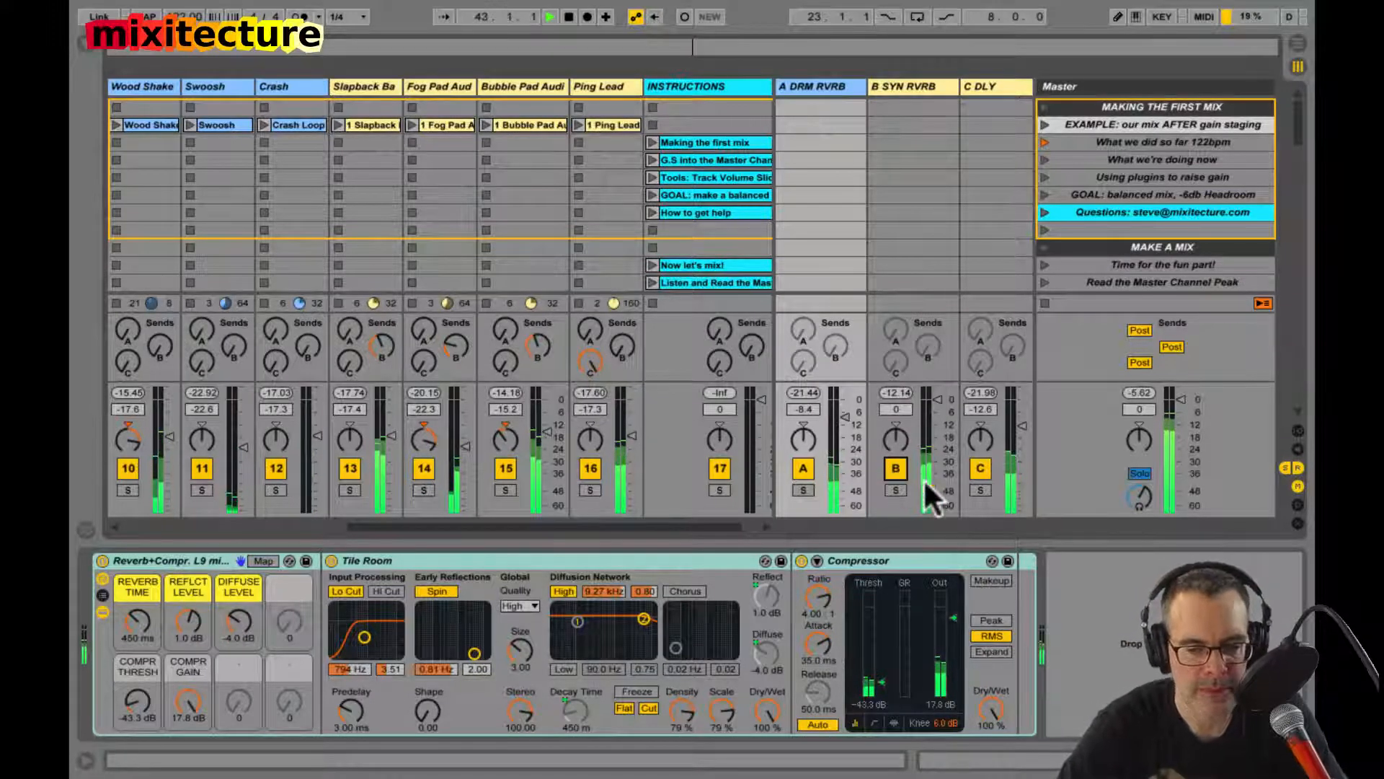
# Step: Enable send B on the soloed C DLY return and adjust it into B SYN RVRB, first in solo and then in the full mix
pyautogui.click(980, 489)
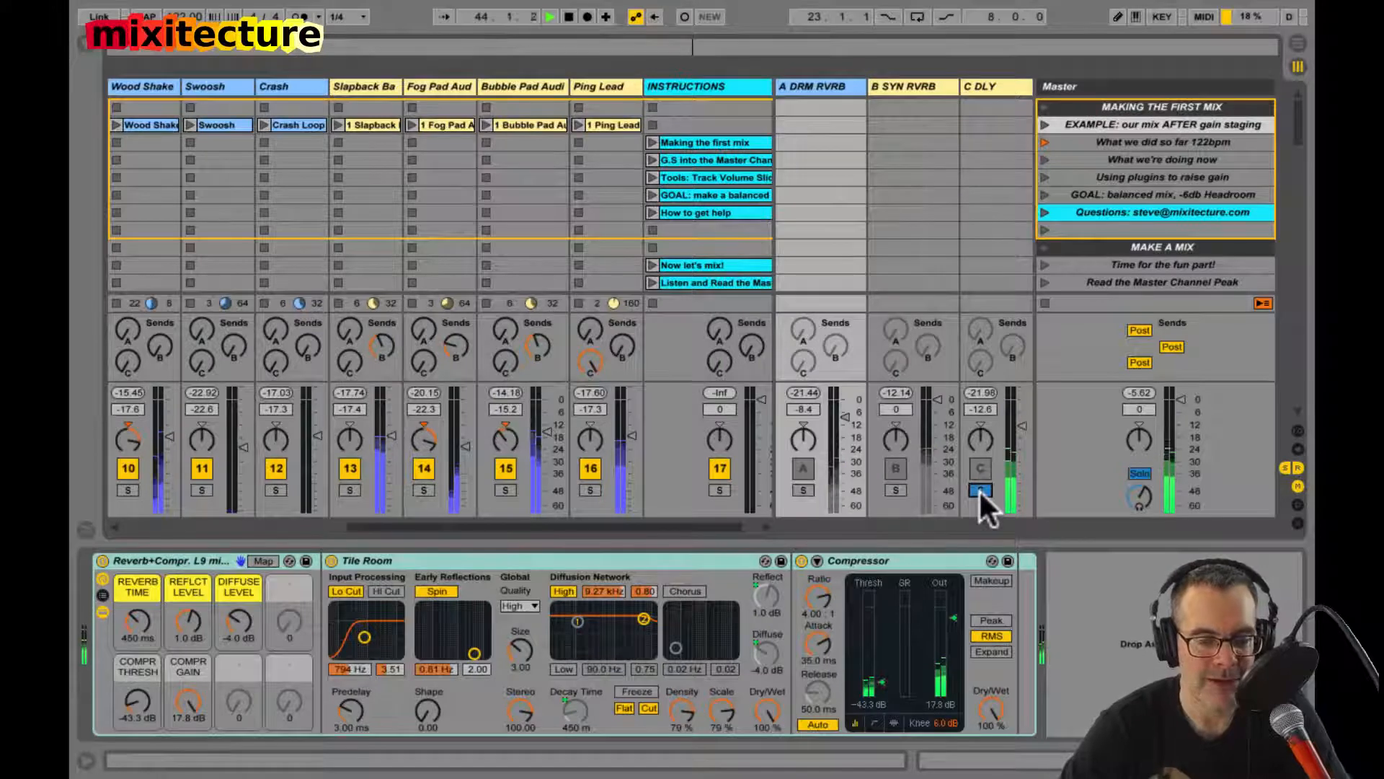
pyautogui.rightClick(1011, 350)
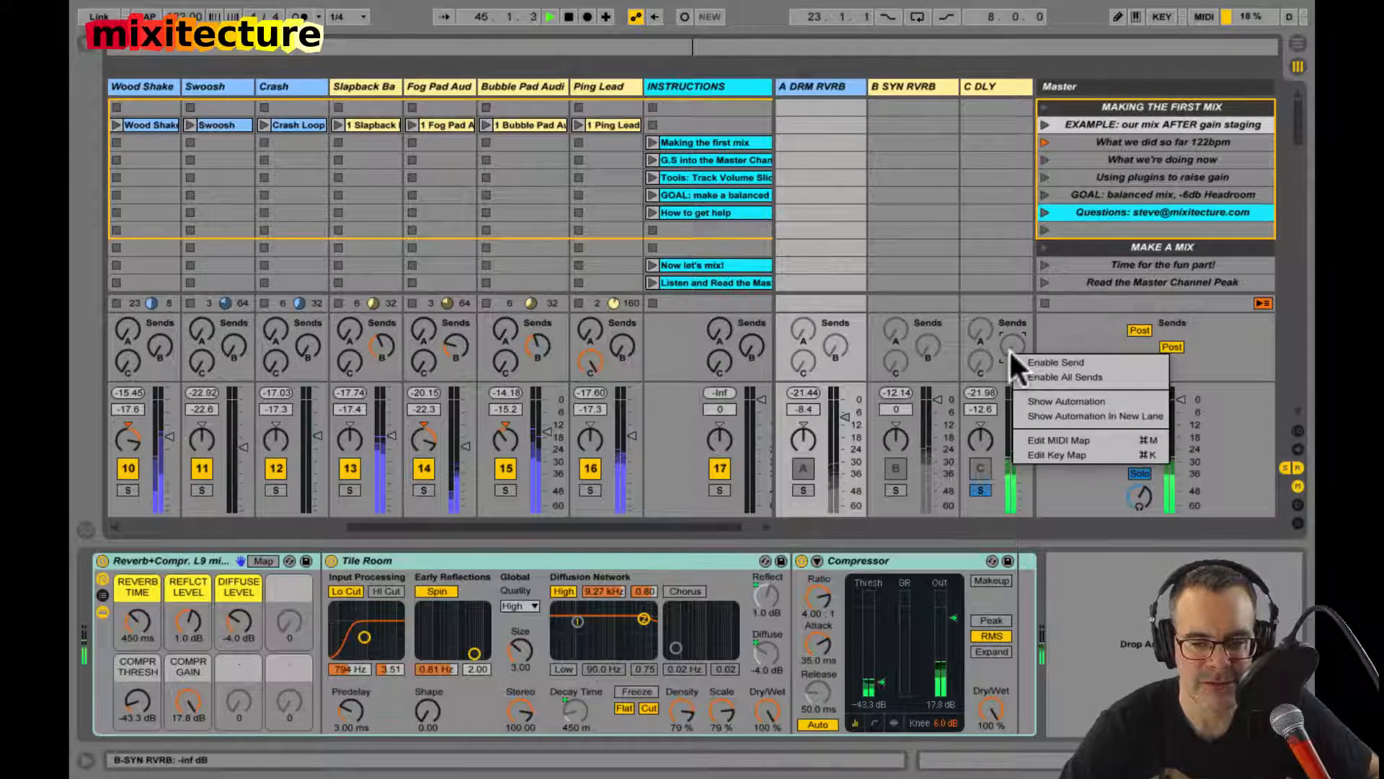
pyautogui.click(1018, 359)
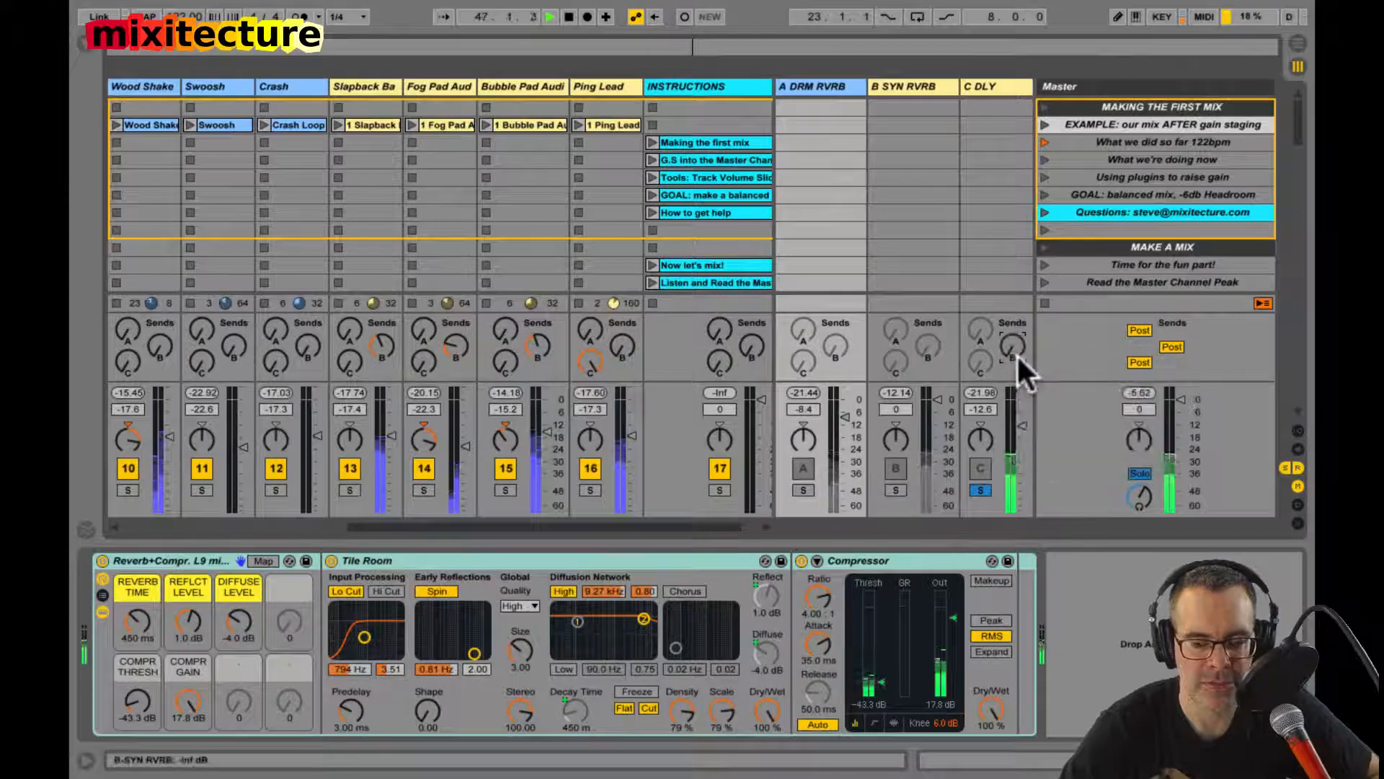
pyautogui.moveTo(1014, 351)
pyautogui.mouseDown()
pyautogui.moveTo(1014, 336)
pyautogui.moveTo(1013, 348)
pyautogui.mouseUp()
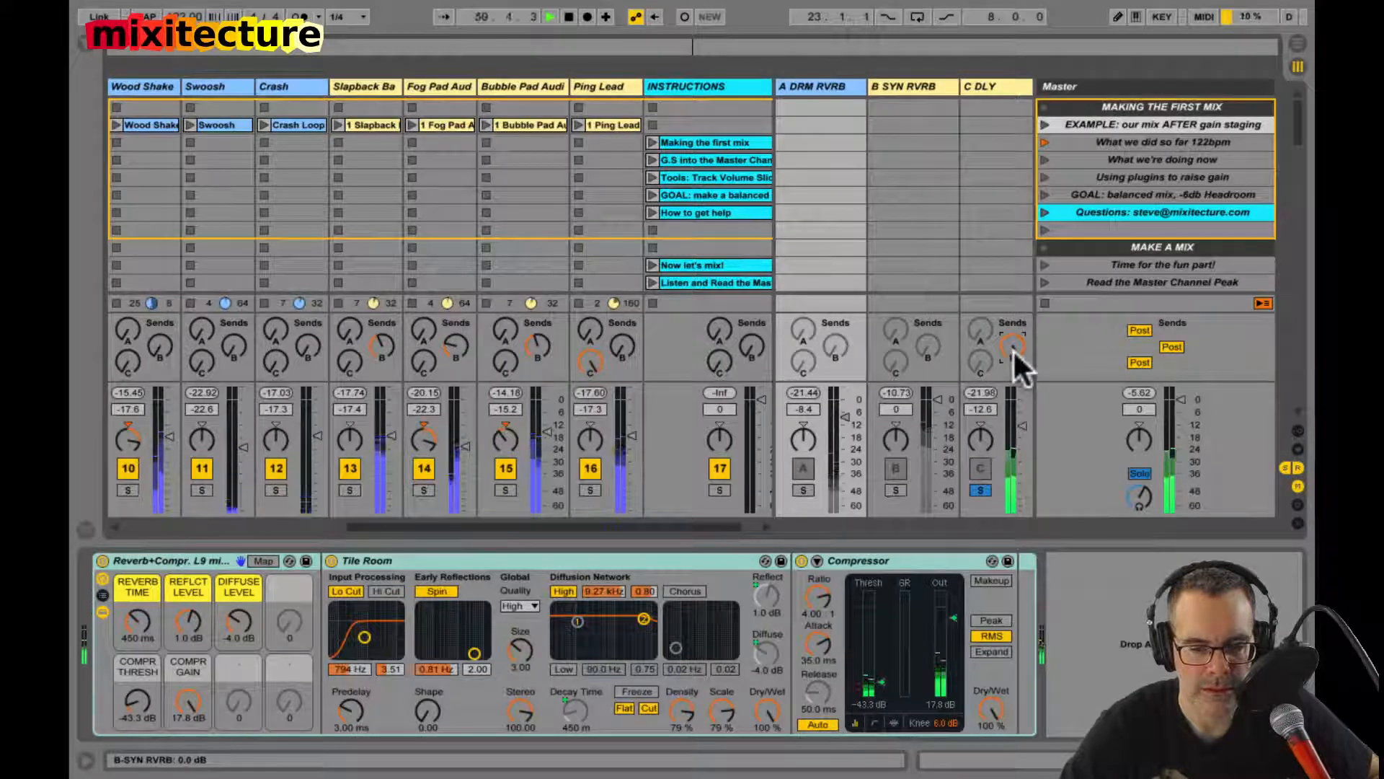
pyautogui.click(980, 491)
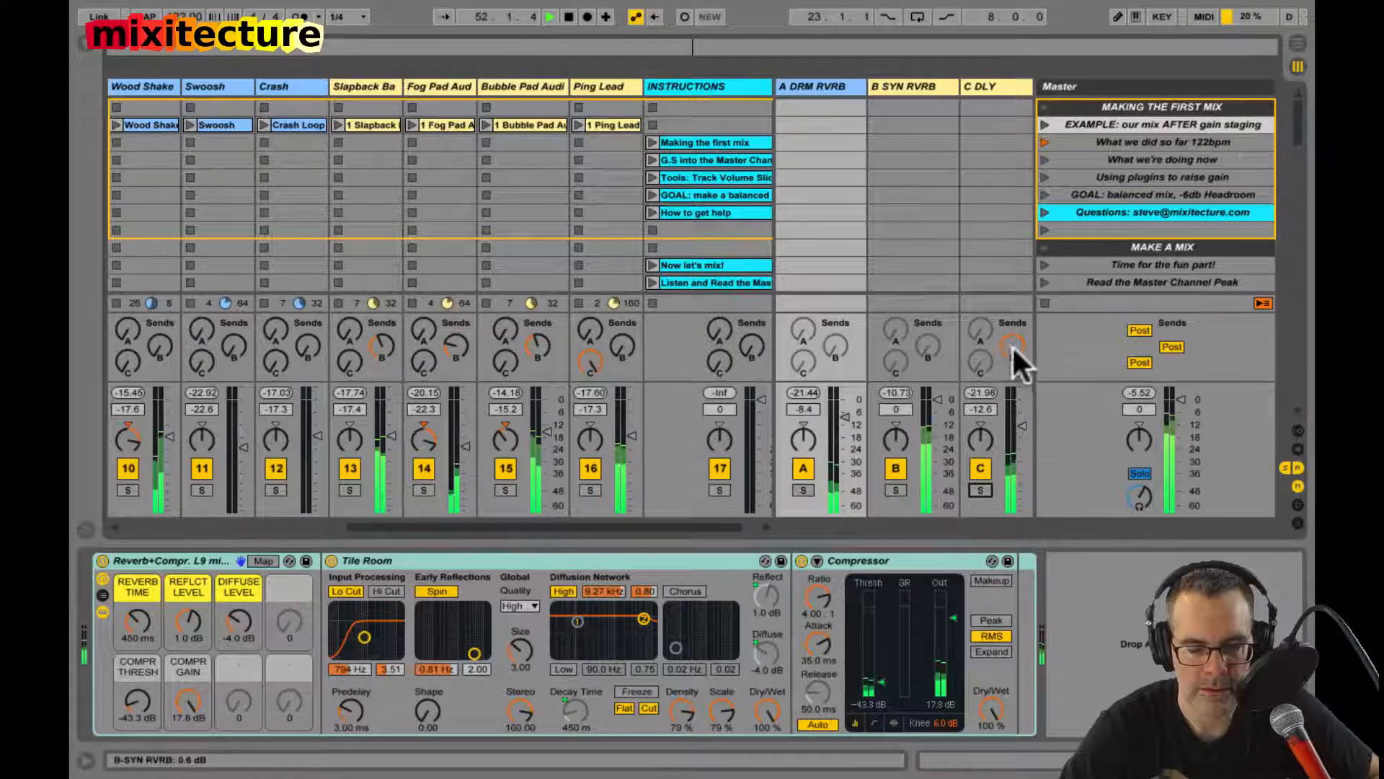
pyautogui.moveTo(1010, 345); pyautogui.dragTo(1011, 348)
# Step: Reset the master peak reading and set the A DRM RVRB return's volume to -11.0 dB while the full mix plays
pyautogui.click(1139, 393)
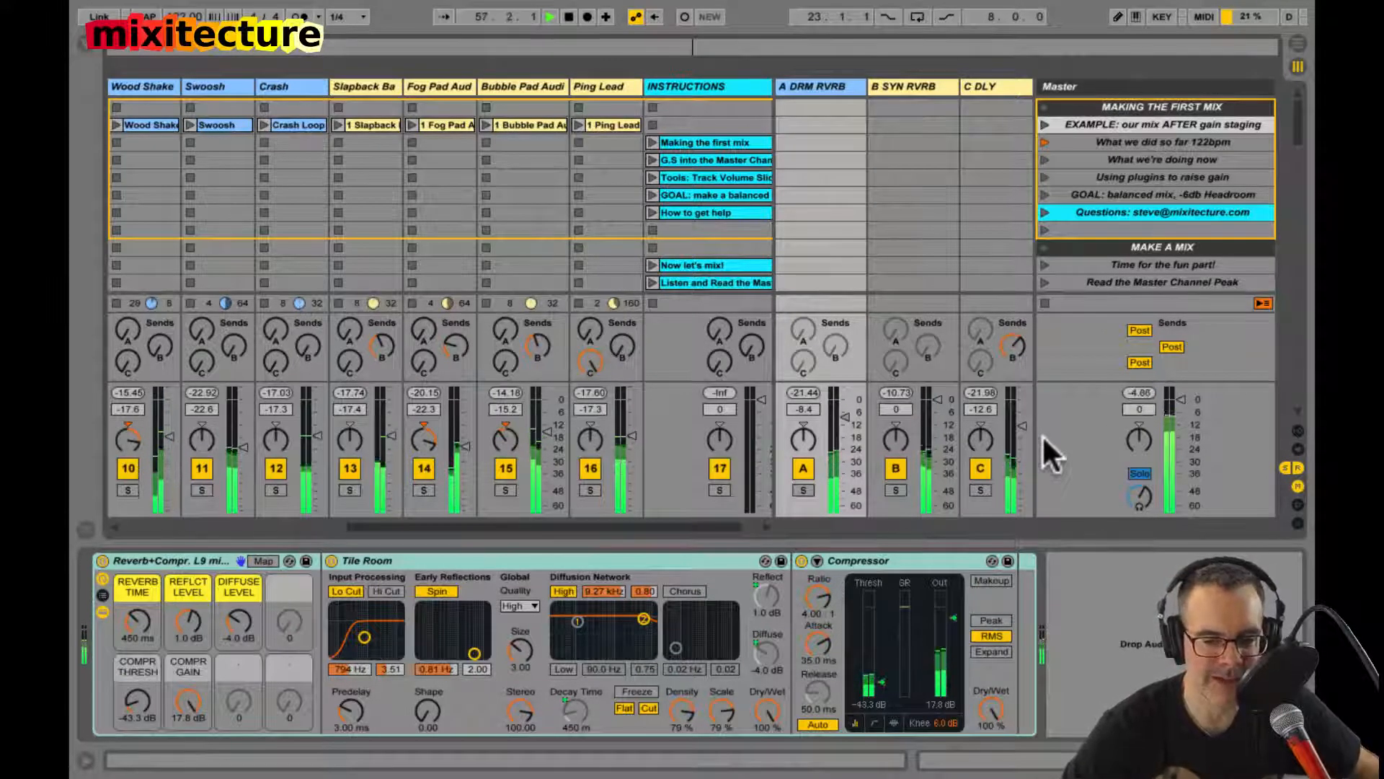
pyautogui.hscroll(-5, 772, 405)
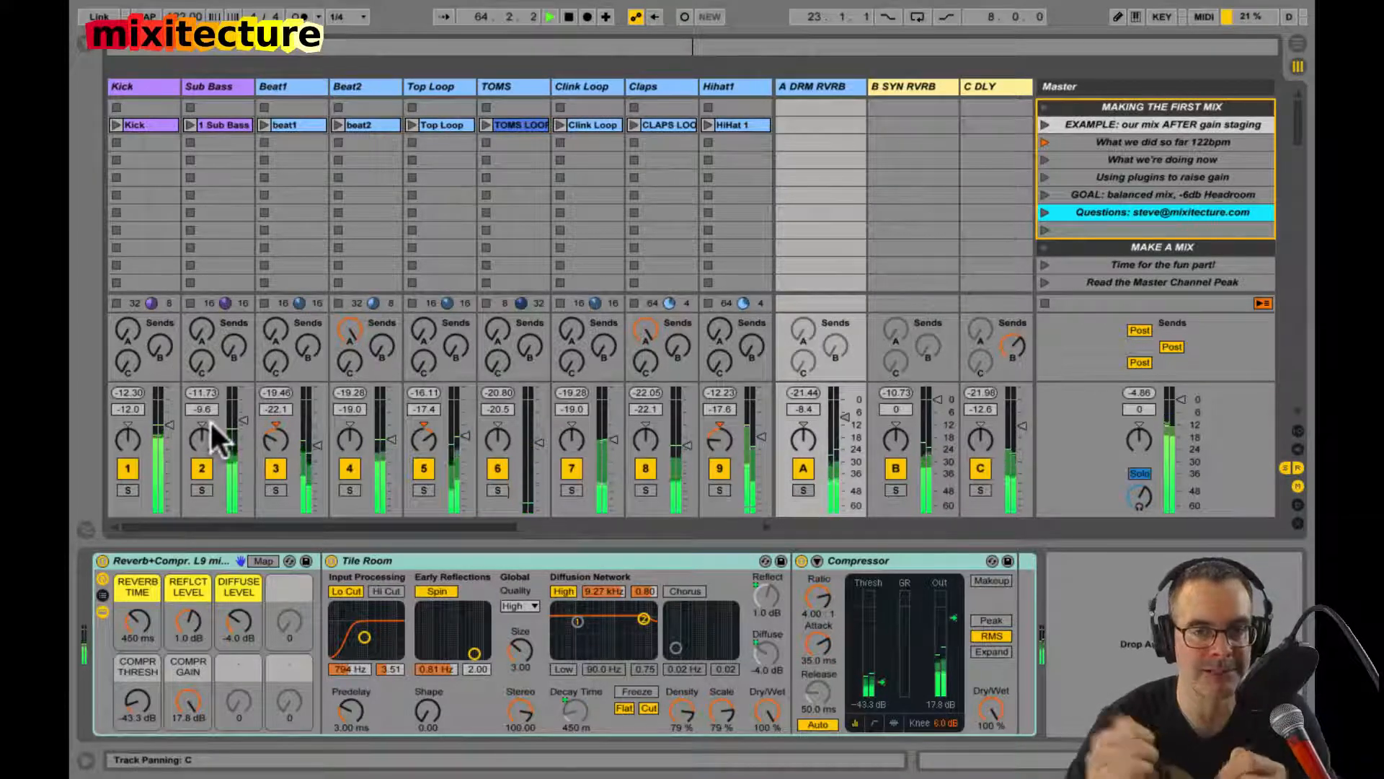
pyautogui.press('space')
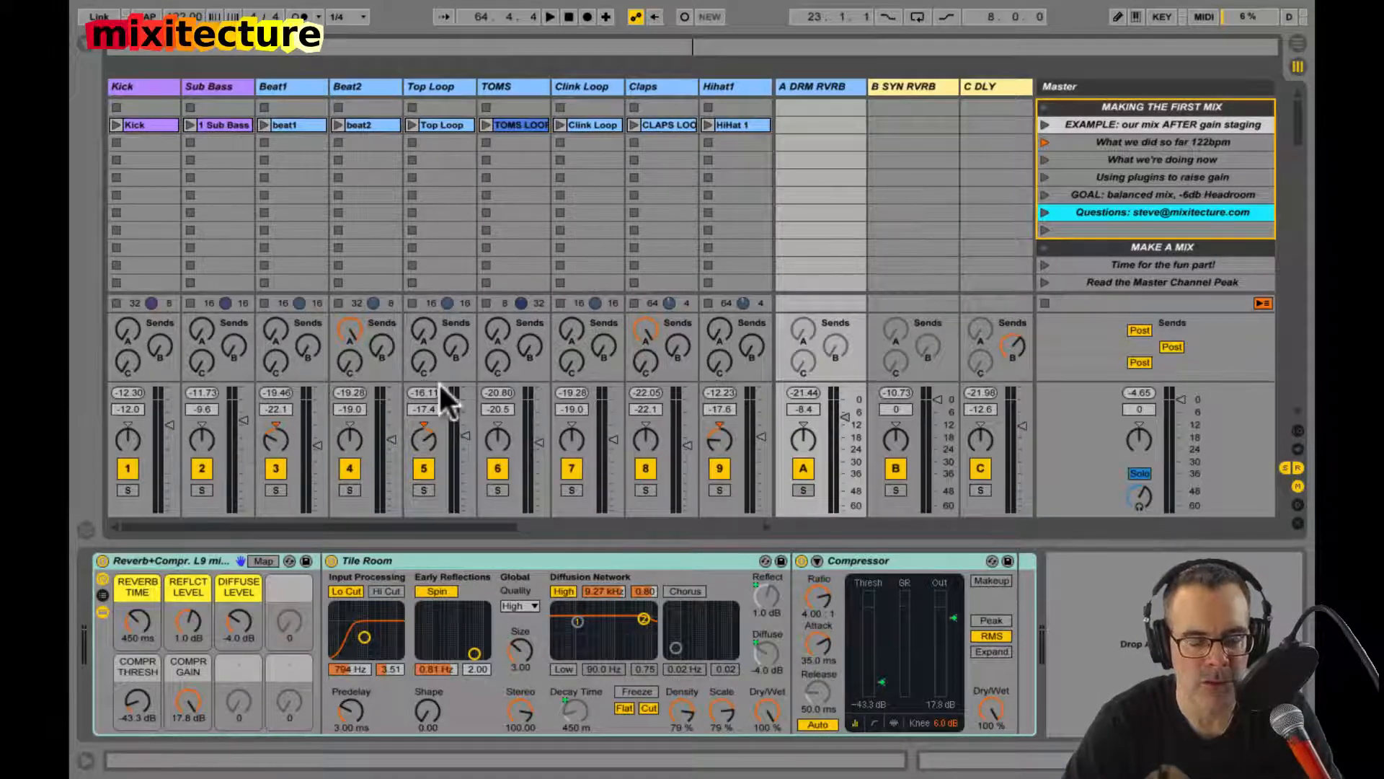
pyautogui.hscroll(10, 439, 382)
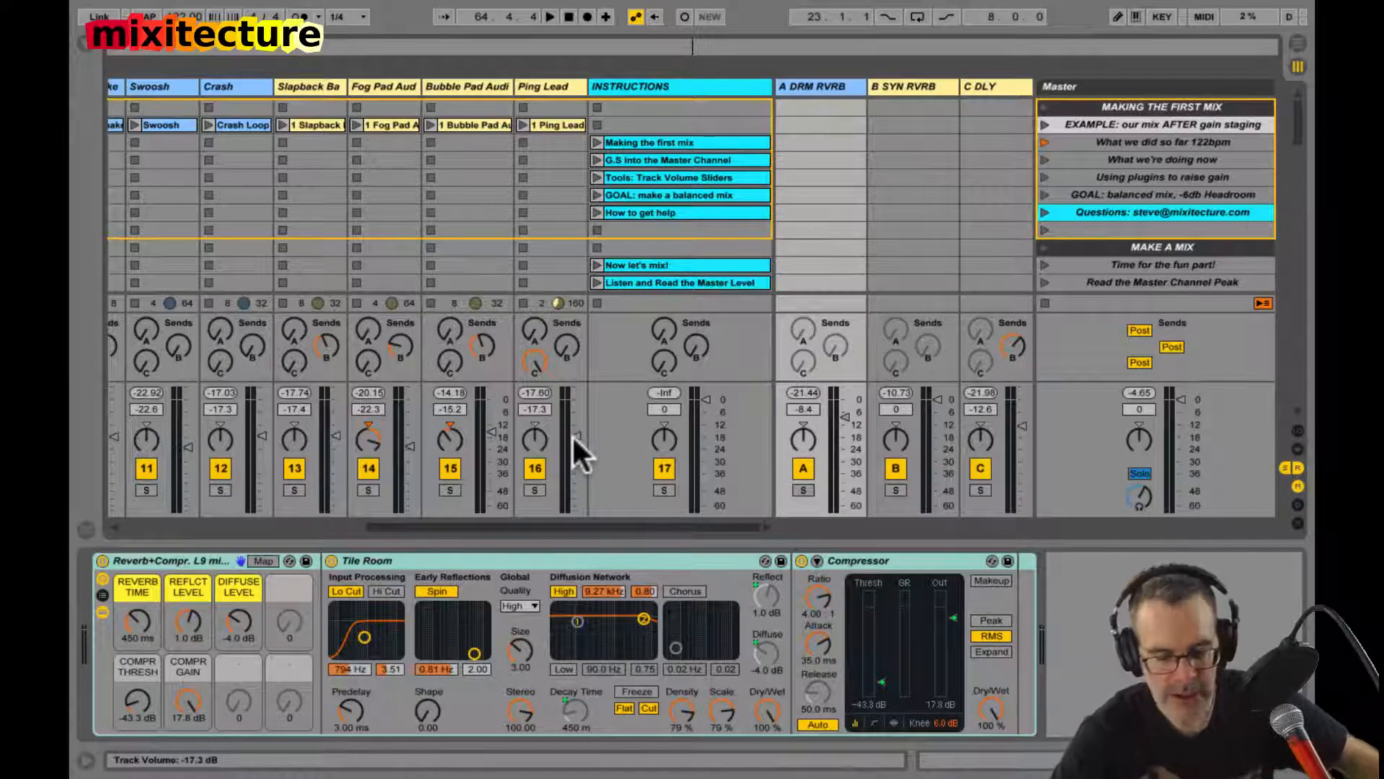
pyautogui.press('space')
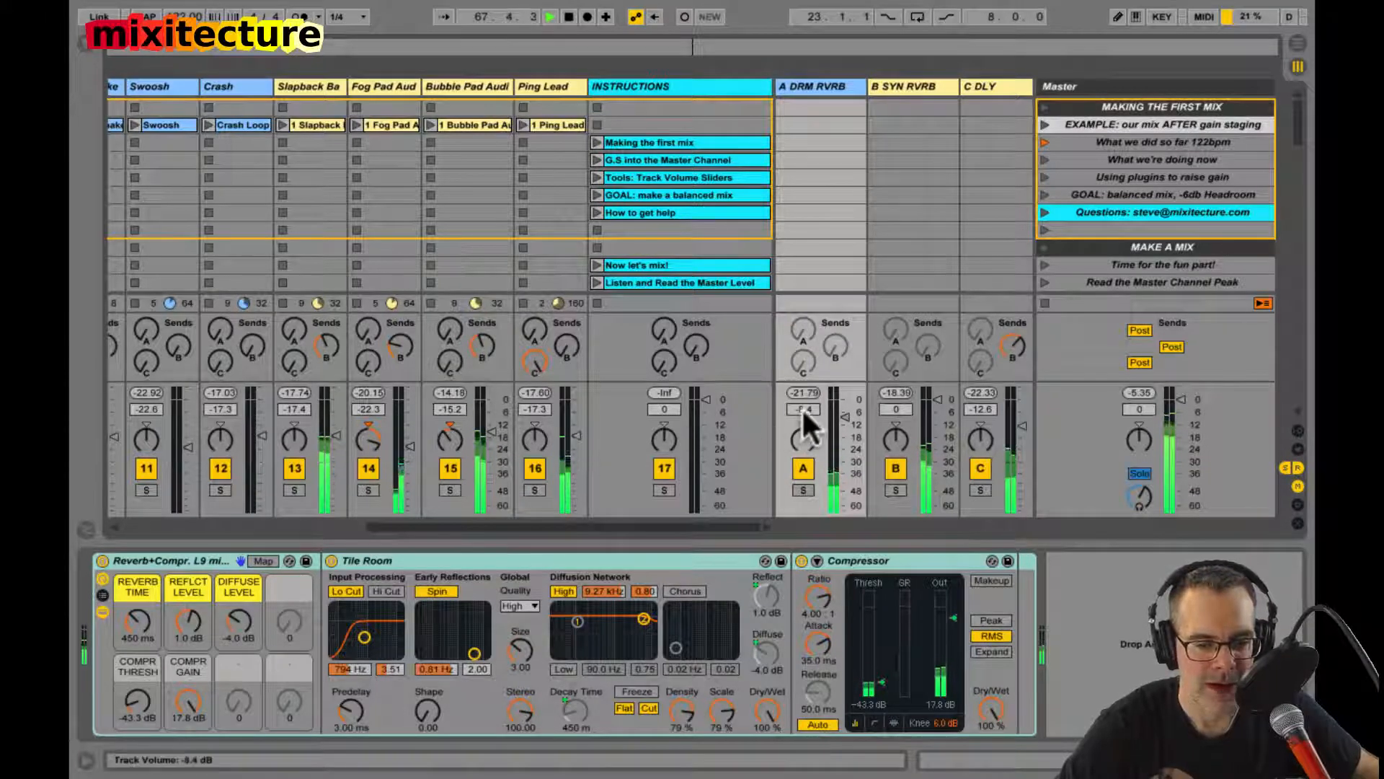
pyautogui.moveTo(802, 405); pyautogui.dragTo(802, 405)
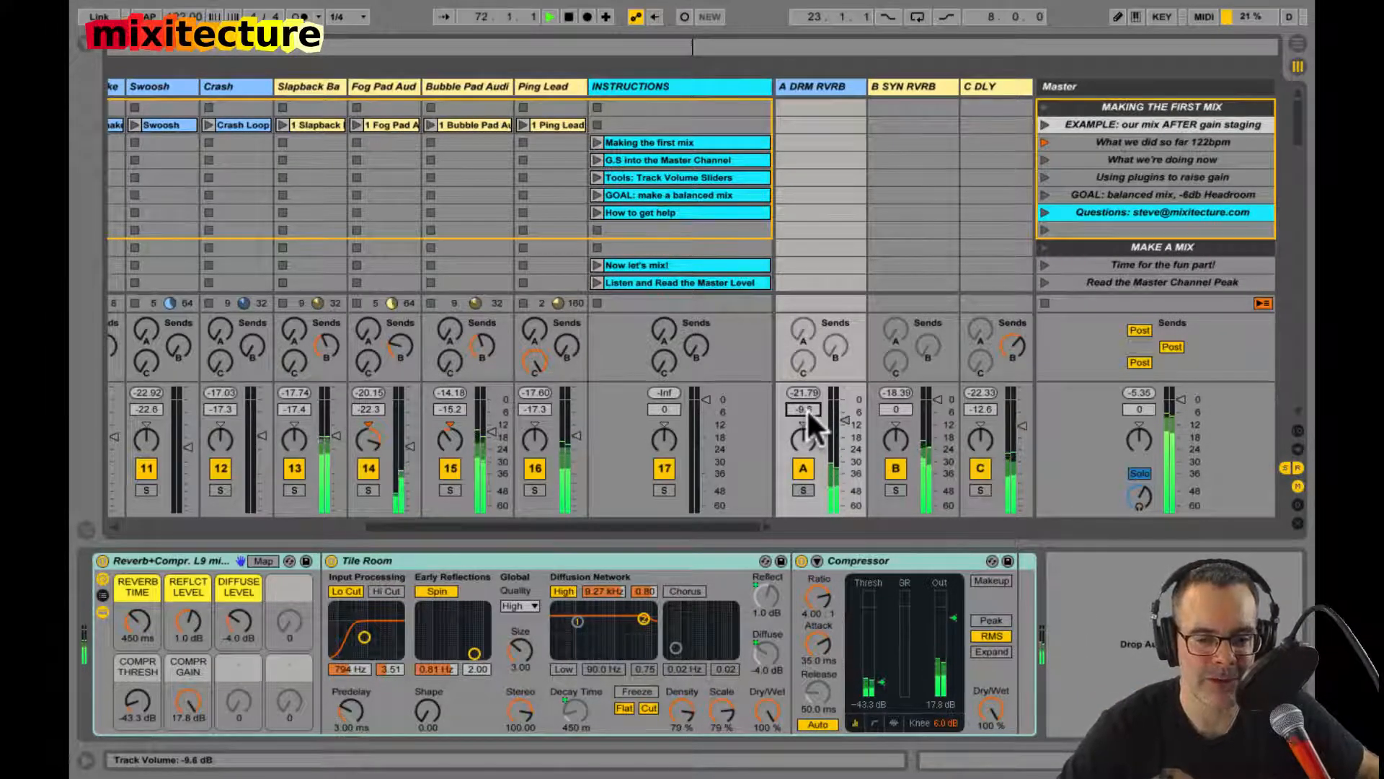
pyautogui.moveTo(806, 408); pyautogui.dragTo(806, 408)
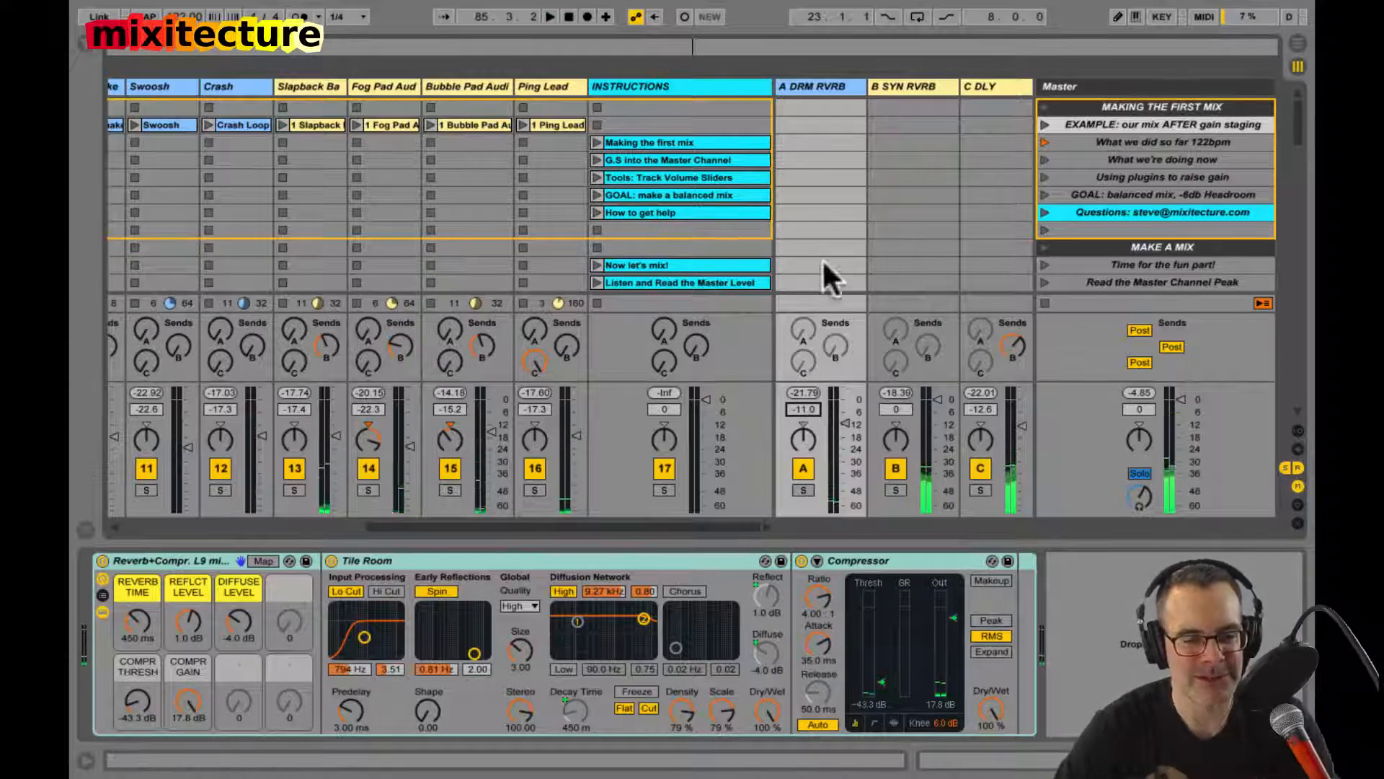
# Step: Hide the mixer's sends section and stop all clips
pyautogui.press('super+alt+s')
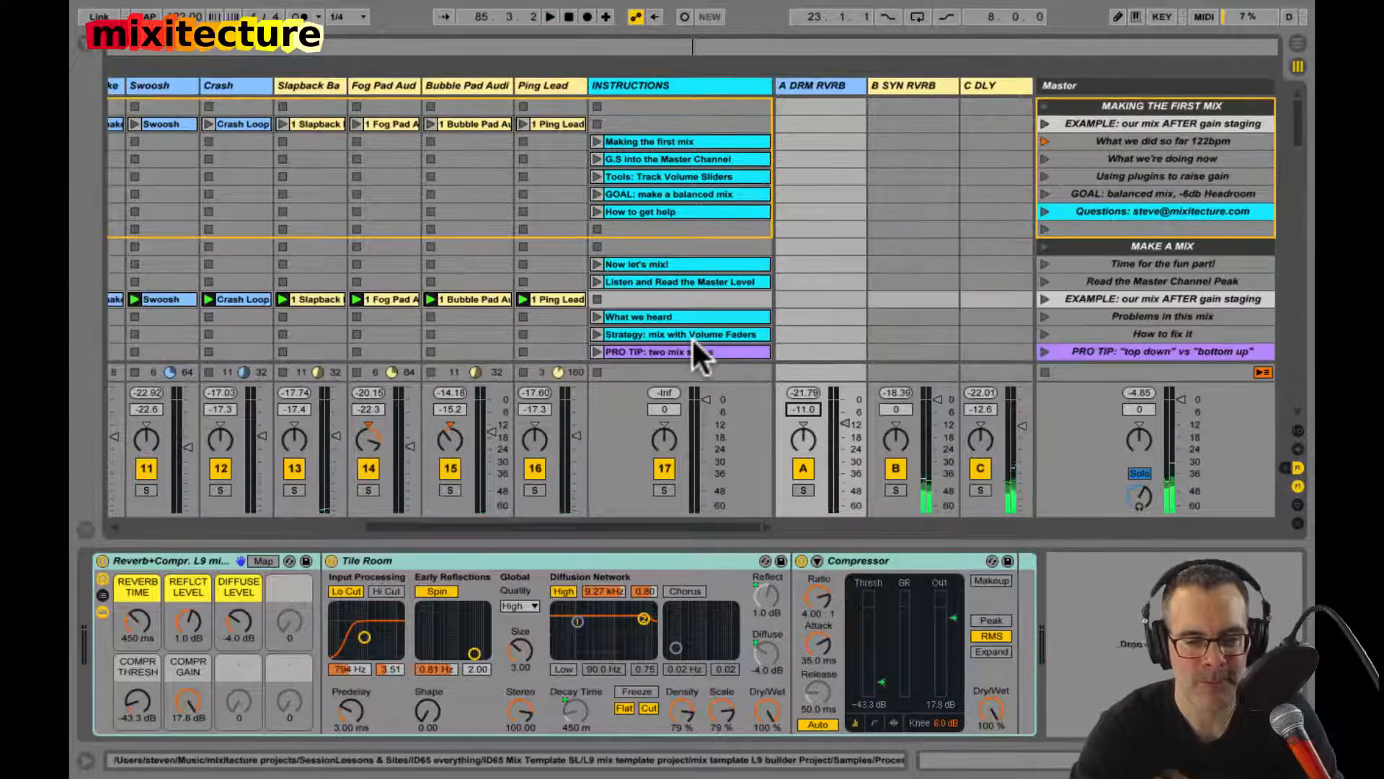
pyautogui.click(1044, 369)
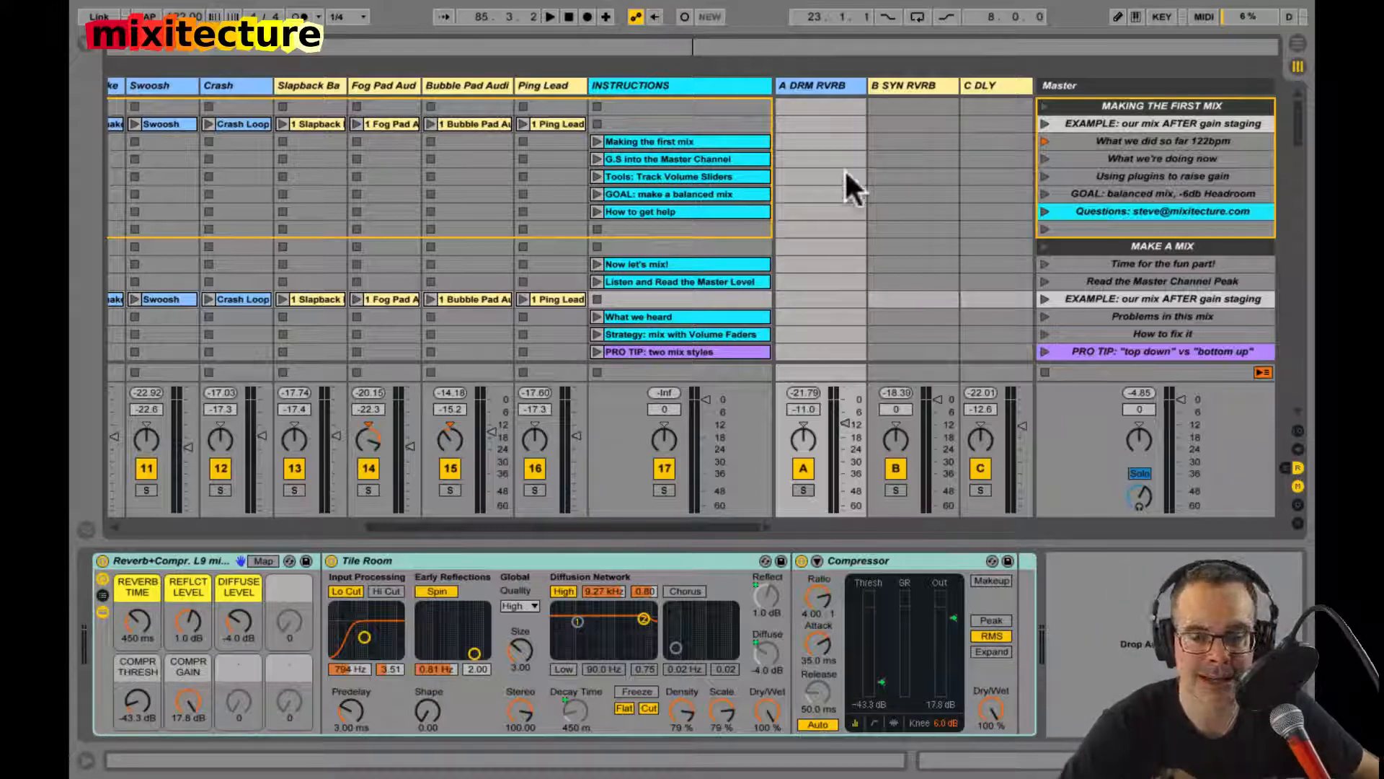
pyautogui.scroll(-4, 1036, 225)
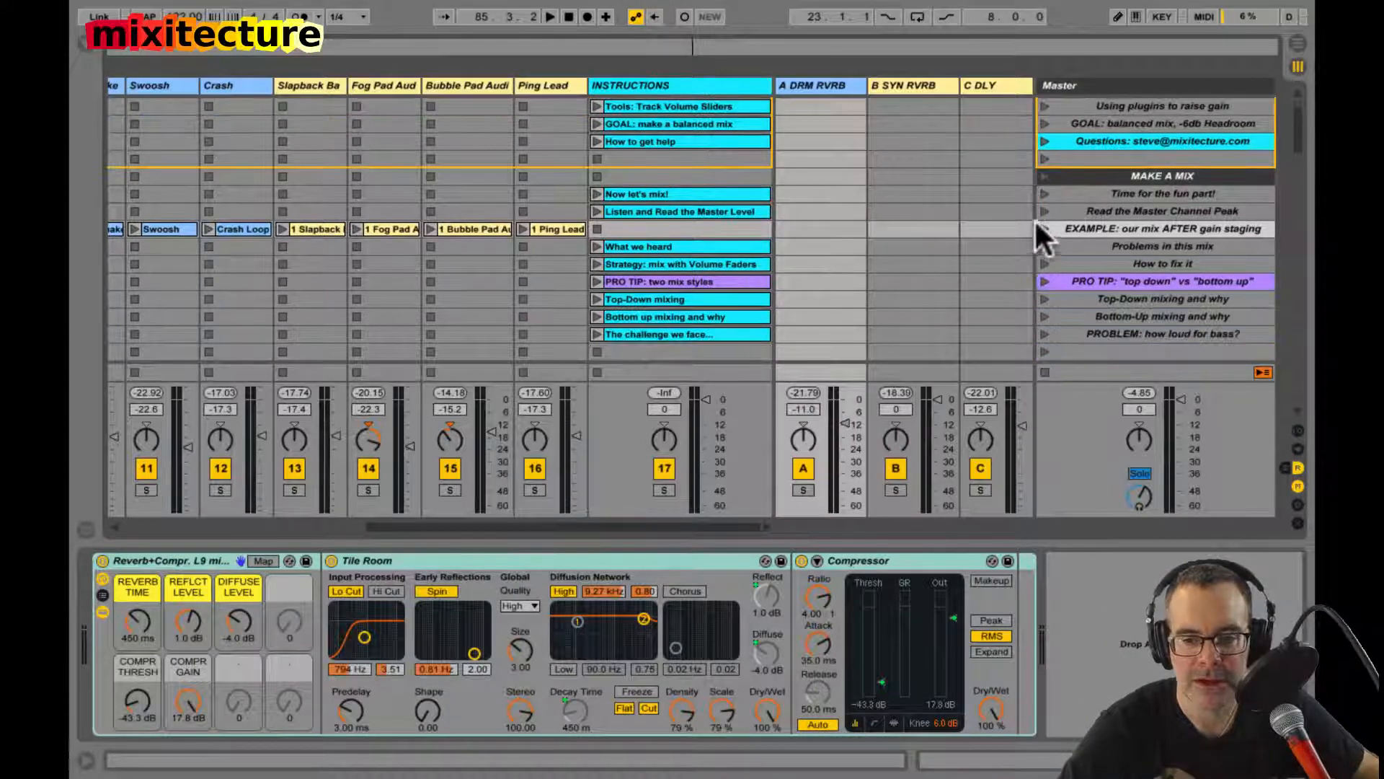
pyautogui.scroll(4, 1042, 188)
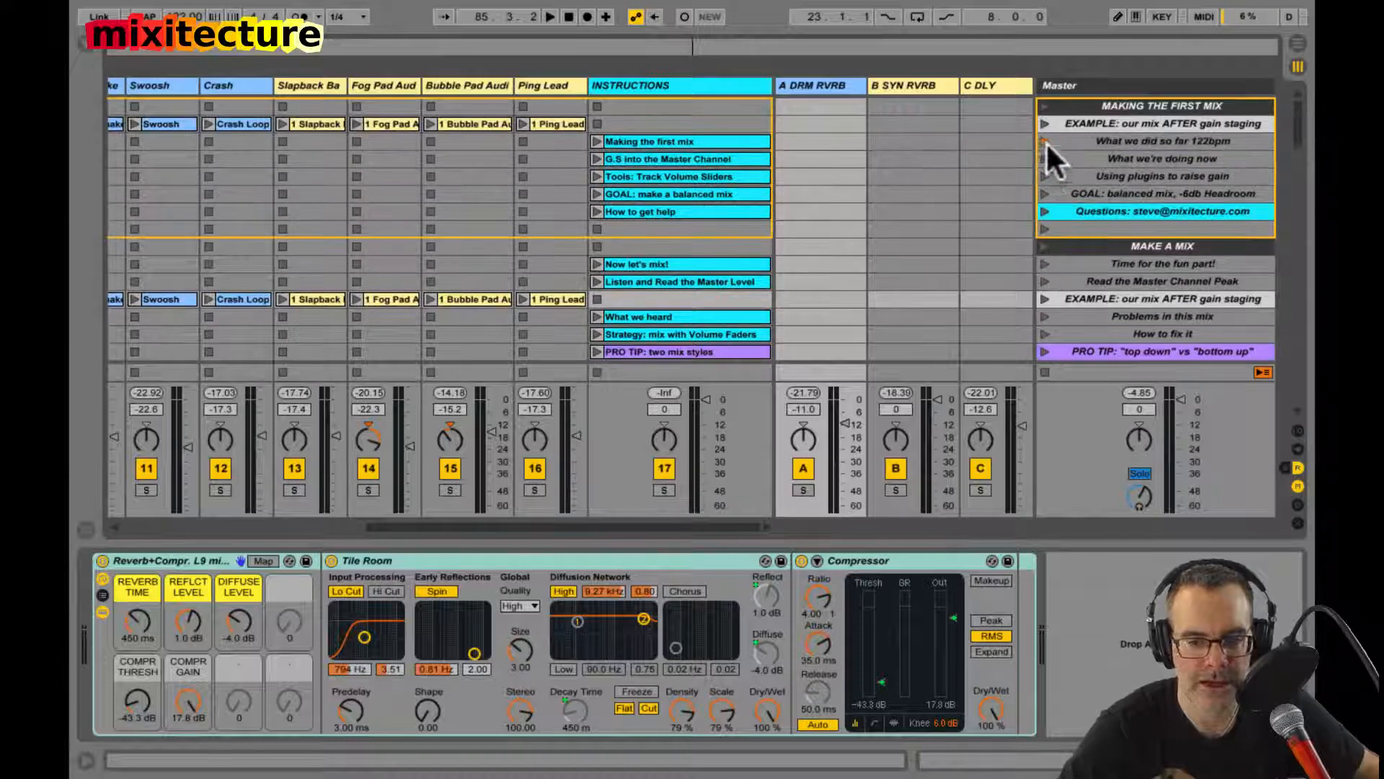
# Step: Play the "What we did so far 122bpm" scene and inspect the instruction clips through "GOAL: make a balanced mix"
pyautogui.click(1045, 140)
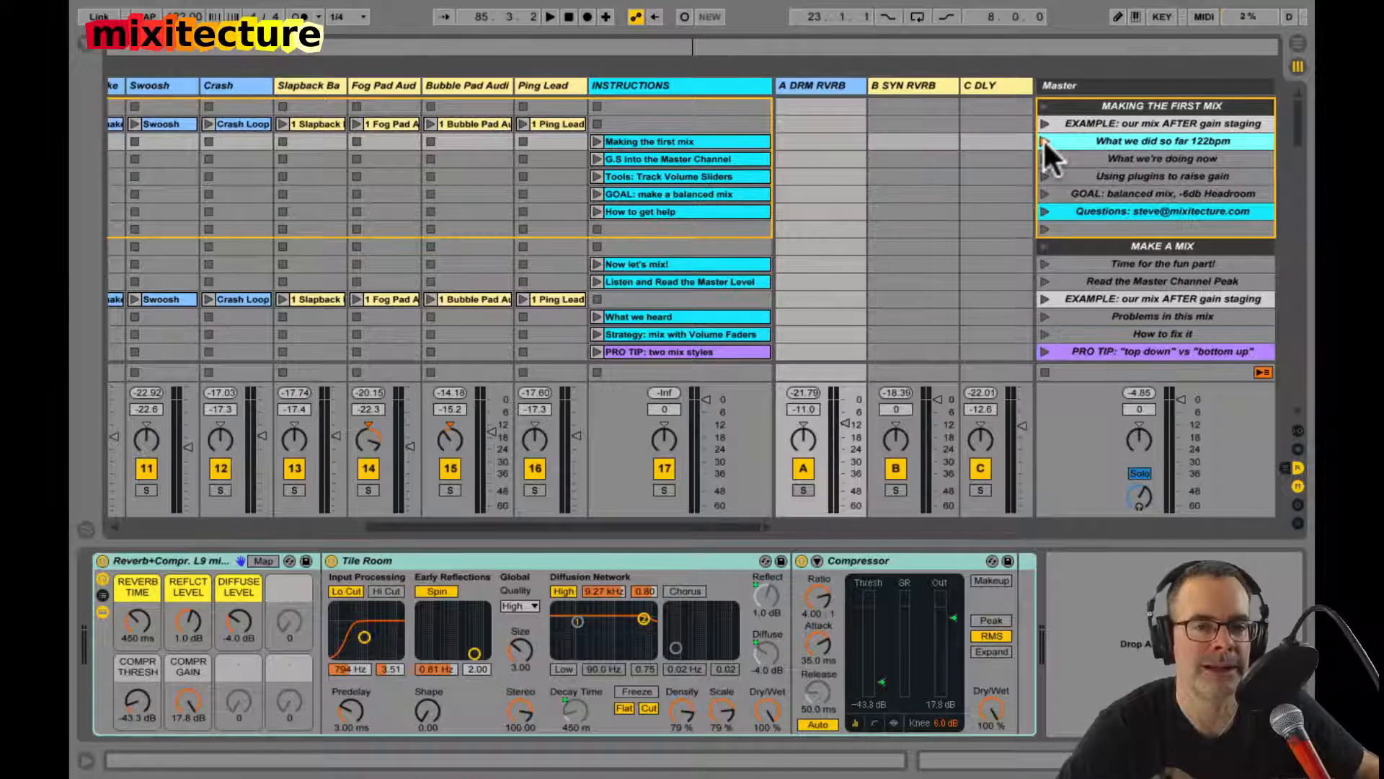
pyautogui.click(1044, 139)
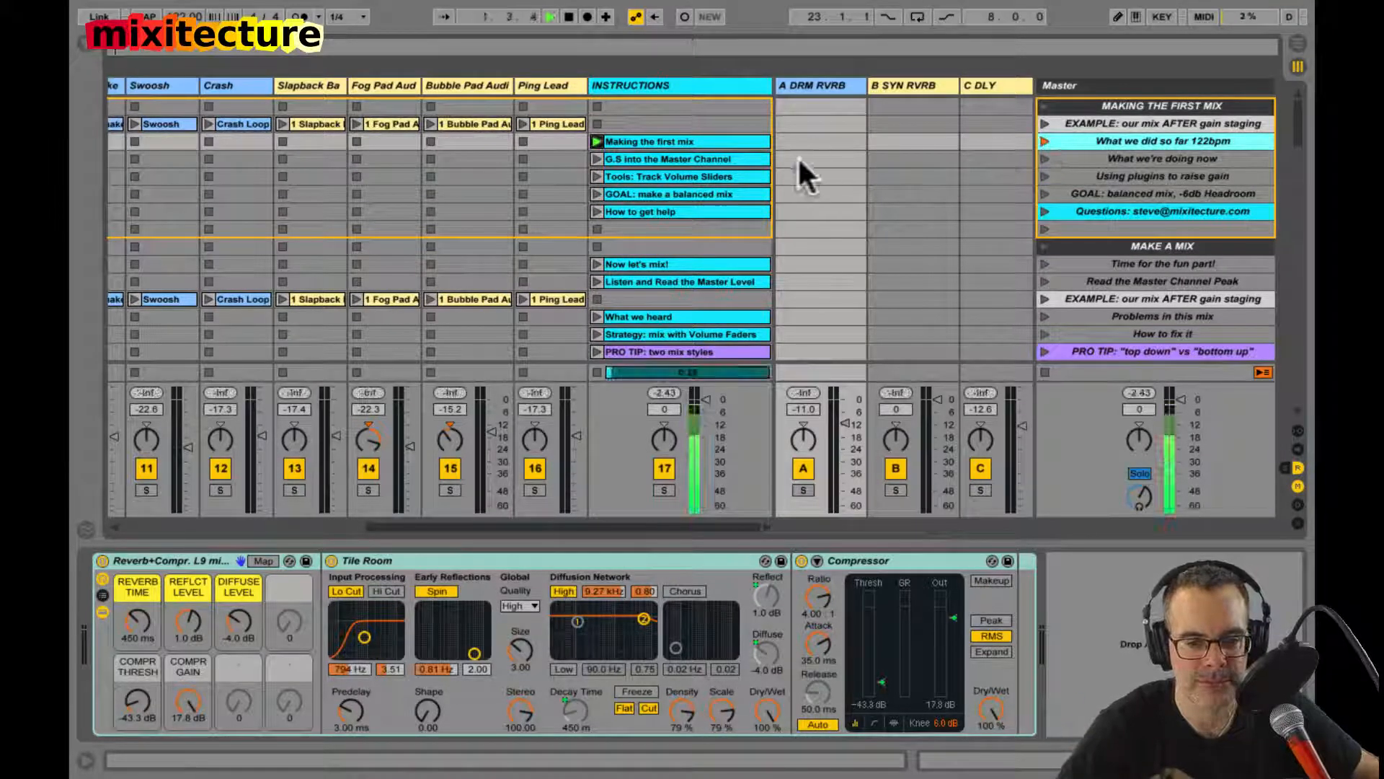
pyautogui.click(738, 141)
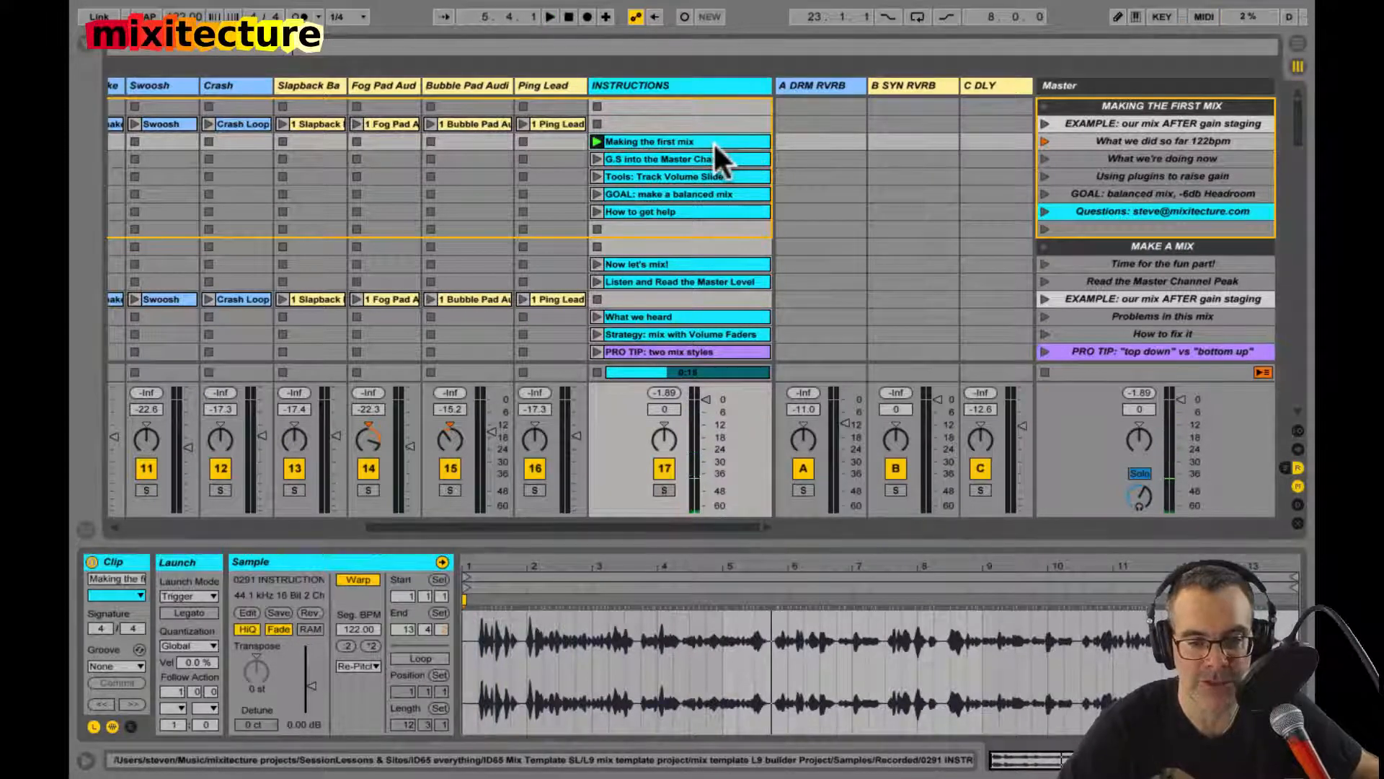
pyautogui.click(694, 159)
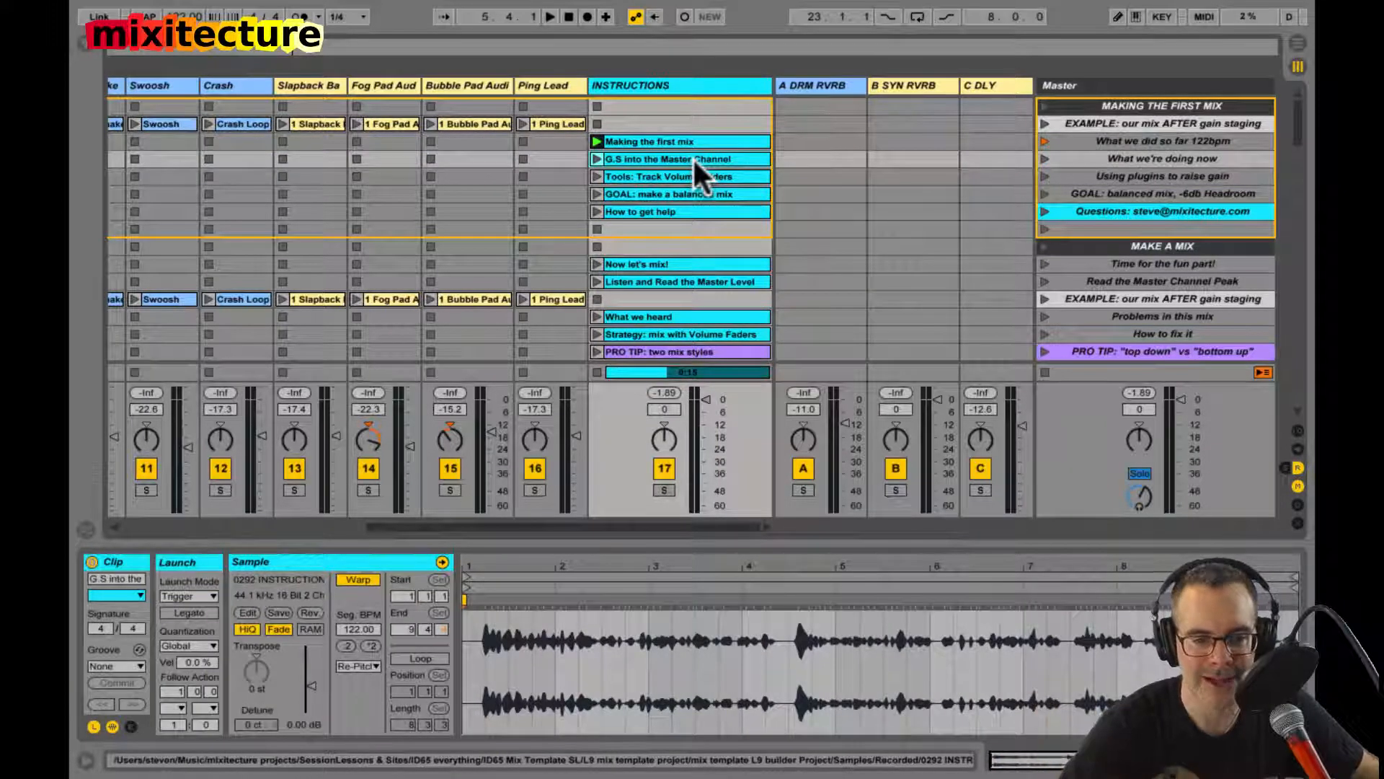
pyautogui.click(703, 195)
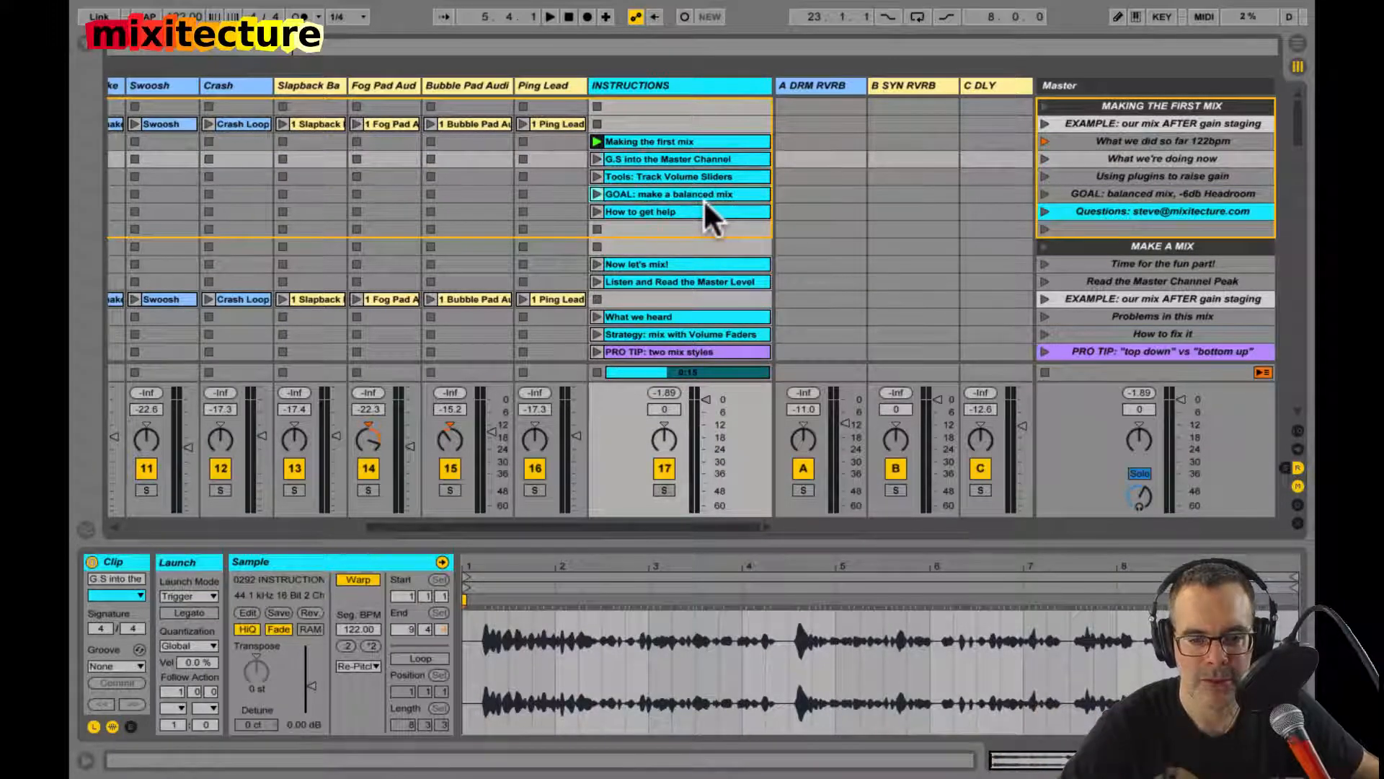
# Step: Listen briefly to the "Questions" scene and the "Time for the fun part!" scene under MAKE A MIX
pyautogui.click(1044, 211)
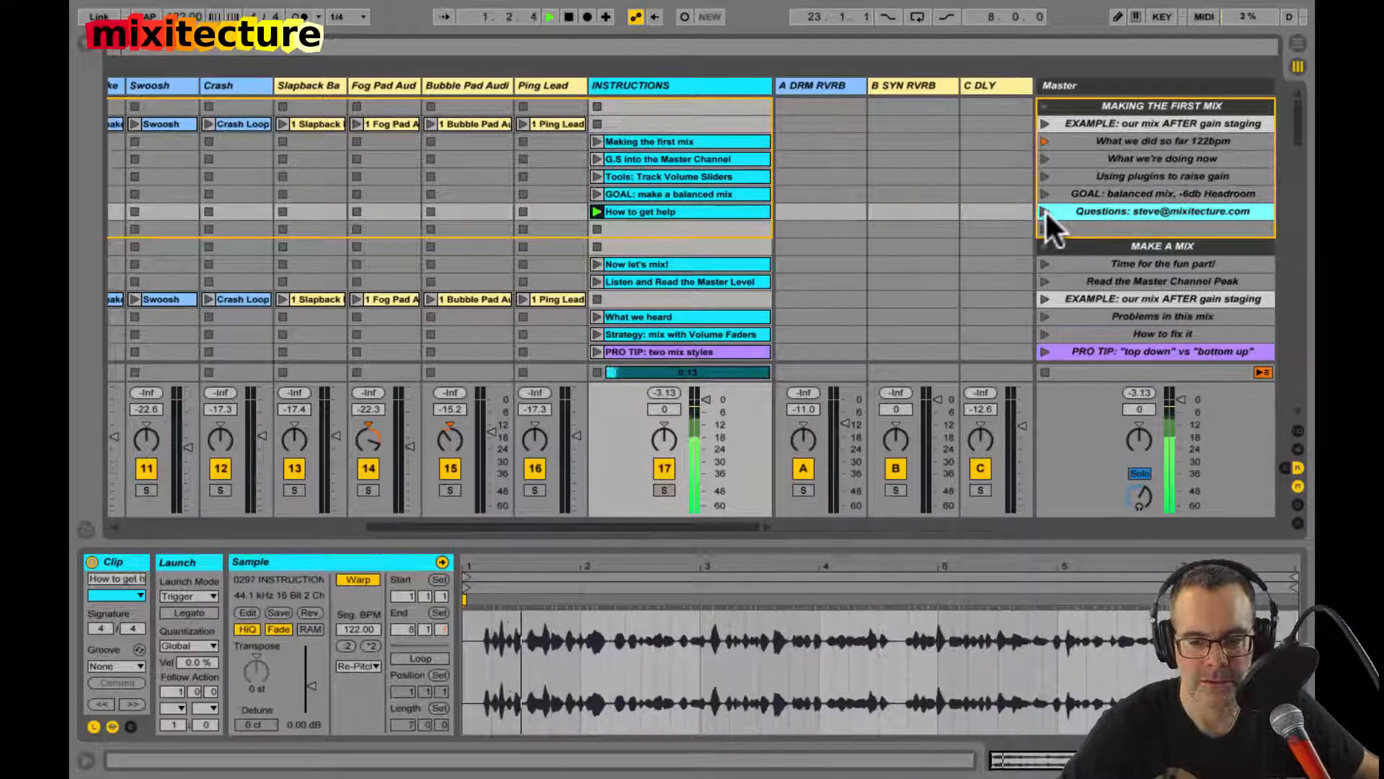
pyautogui.scroll(-3, 1088, 205)
pyautogui.click(1090, 210)
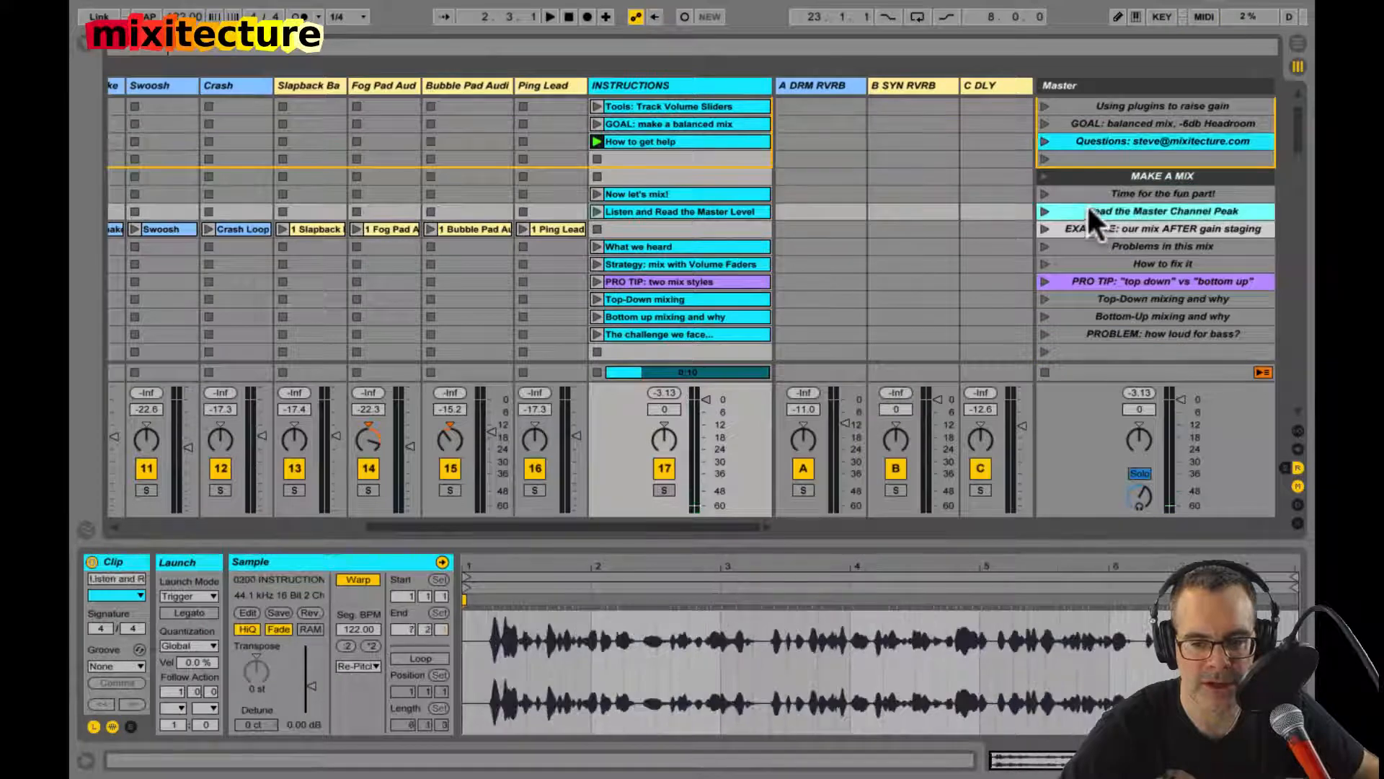
pyautogui.click(1048, 193)
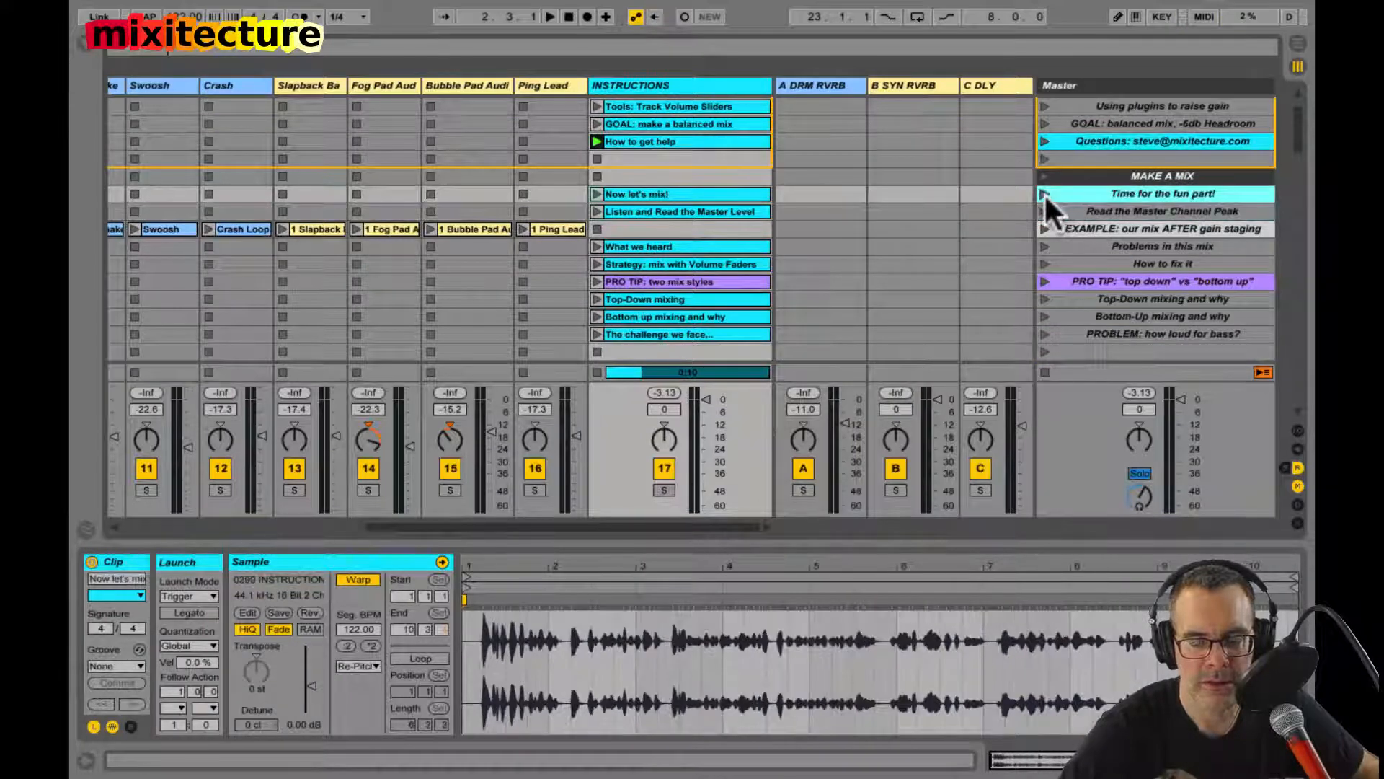
pyautogui.click(1043, 192)
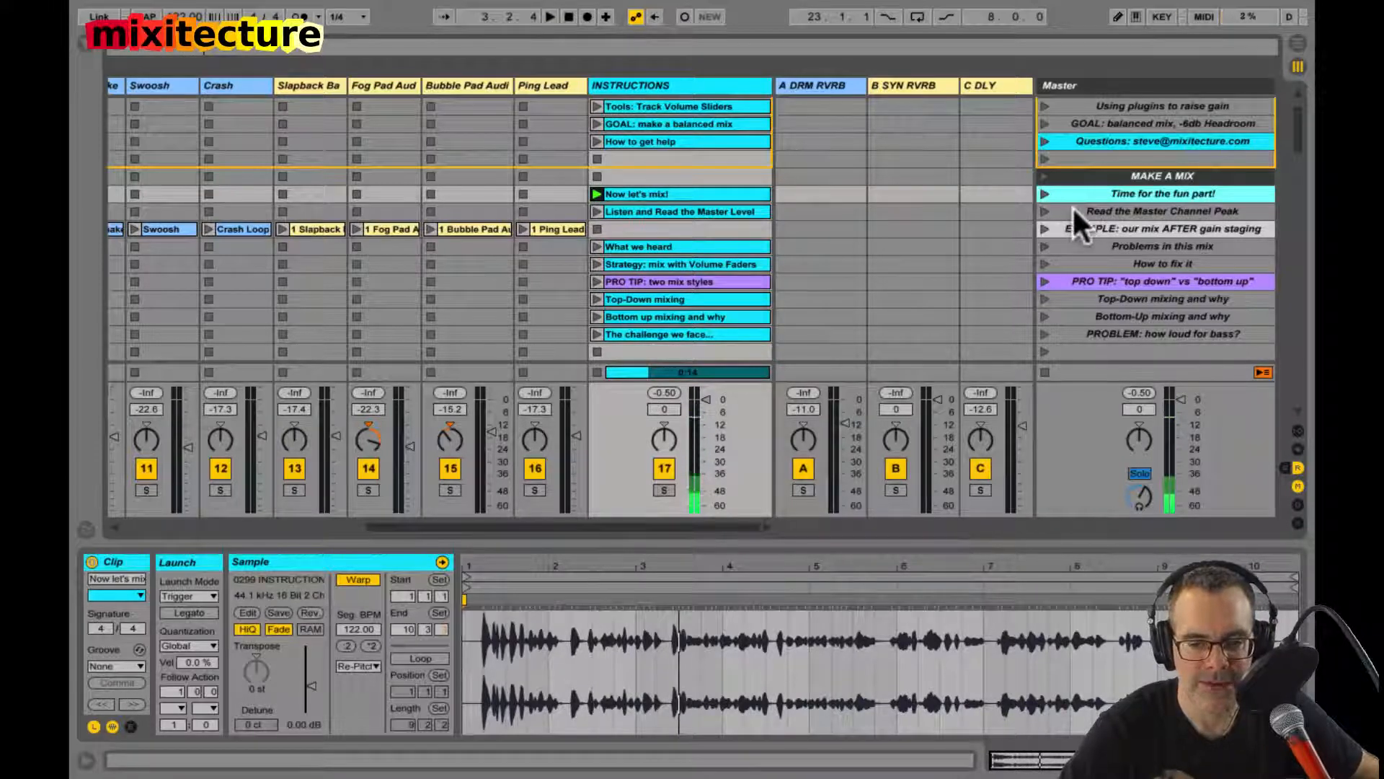
# Step: Audition the "Read the Master Channel Peak" scene and the following "EXAMPLE: our mix AFTER gain staging" scene, checking the master peak
pyautogui.click(1073, 209)
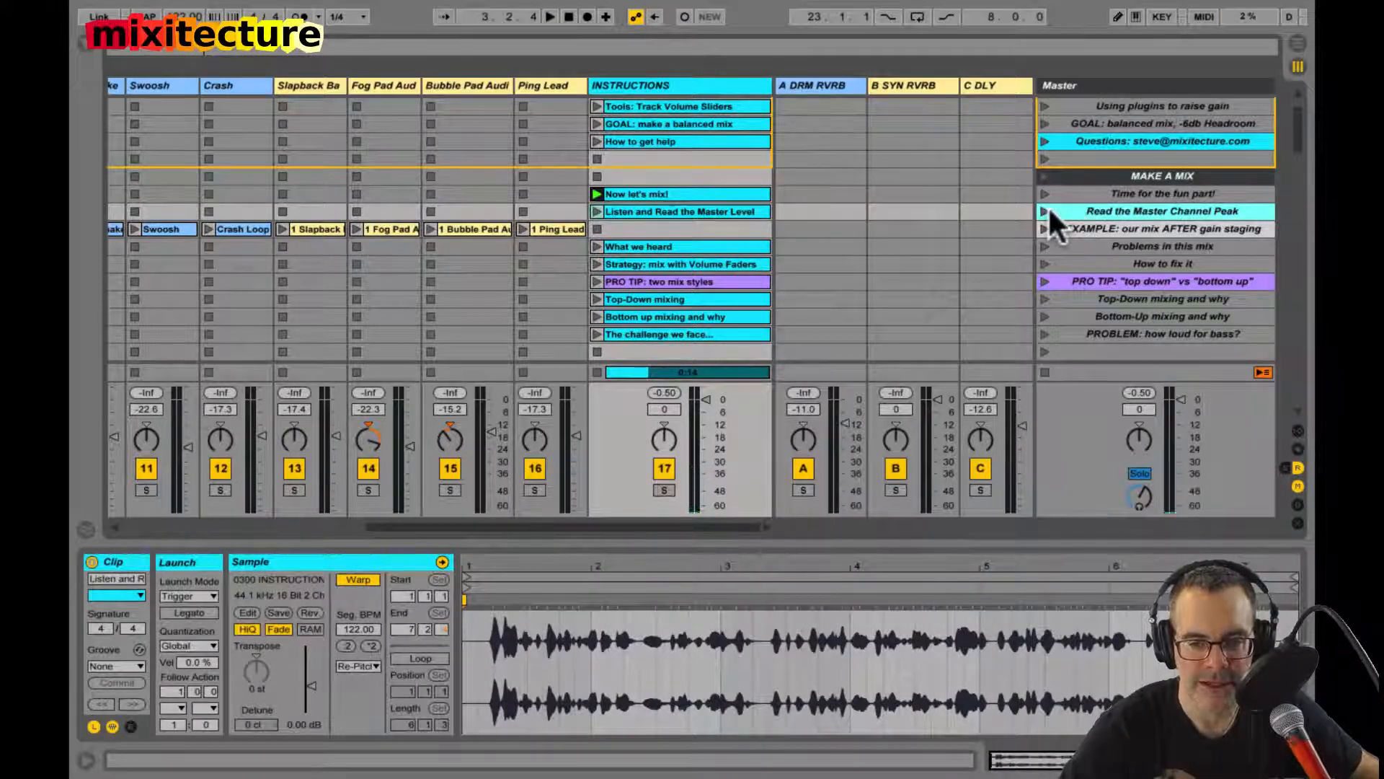
pyautogui.click(1043, 210)
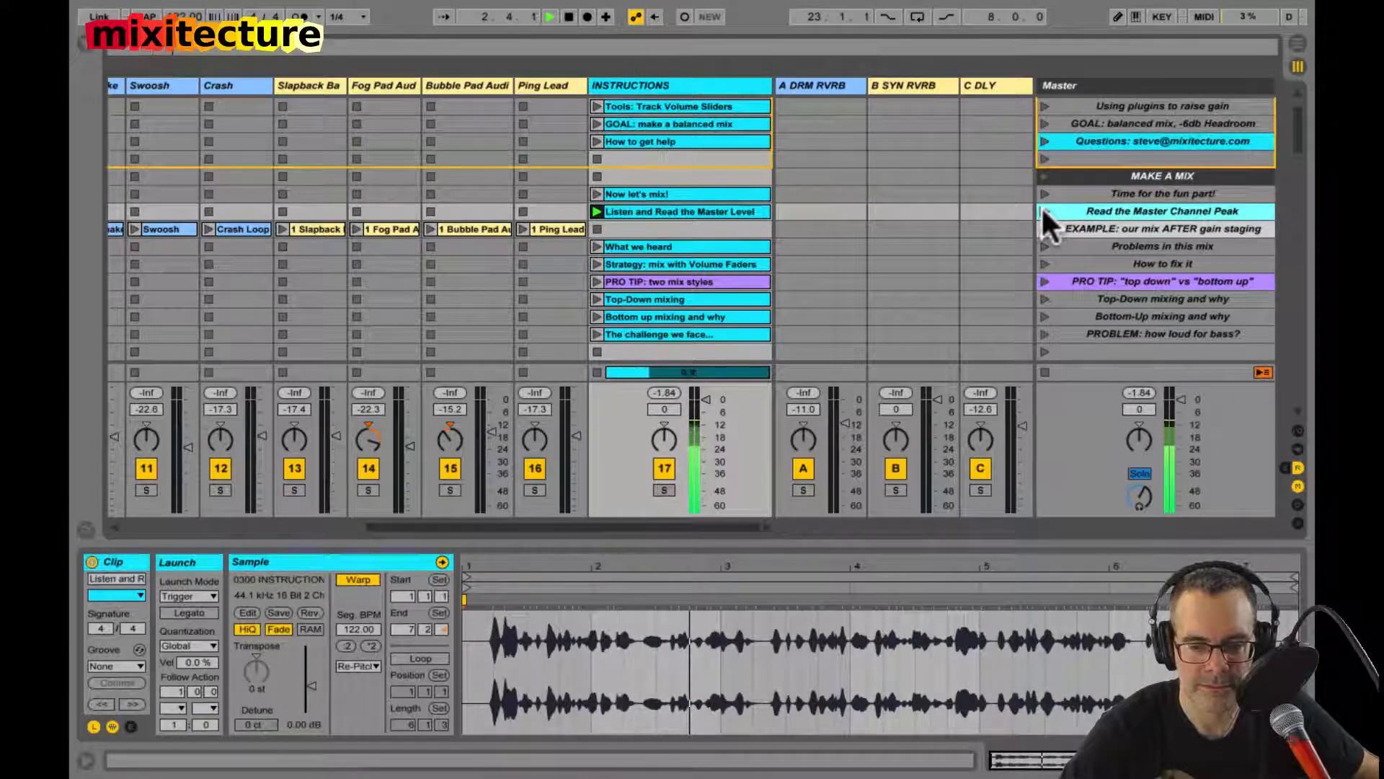
pyautogui.press('space')
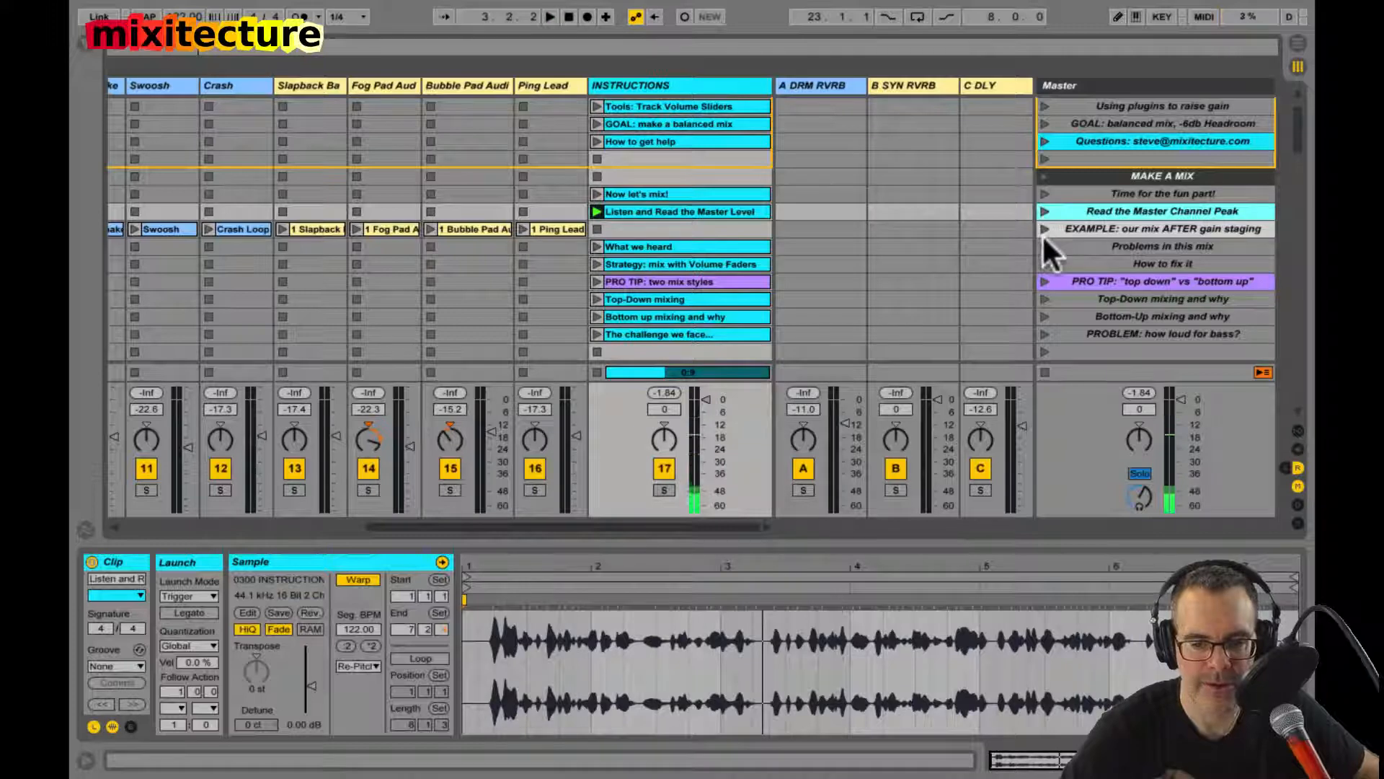
pyautogui.click(1044, 227)
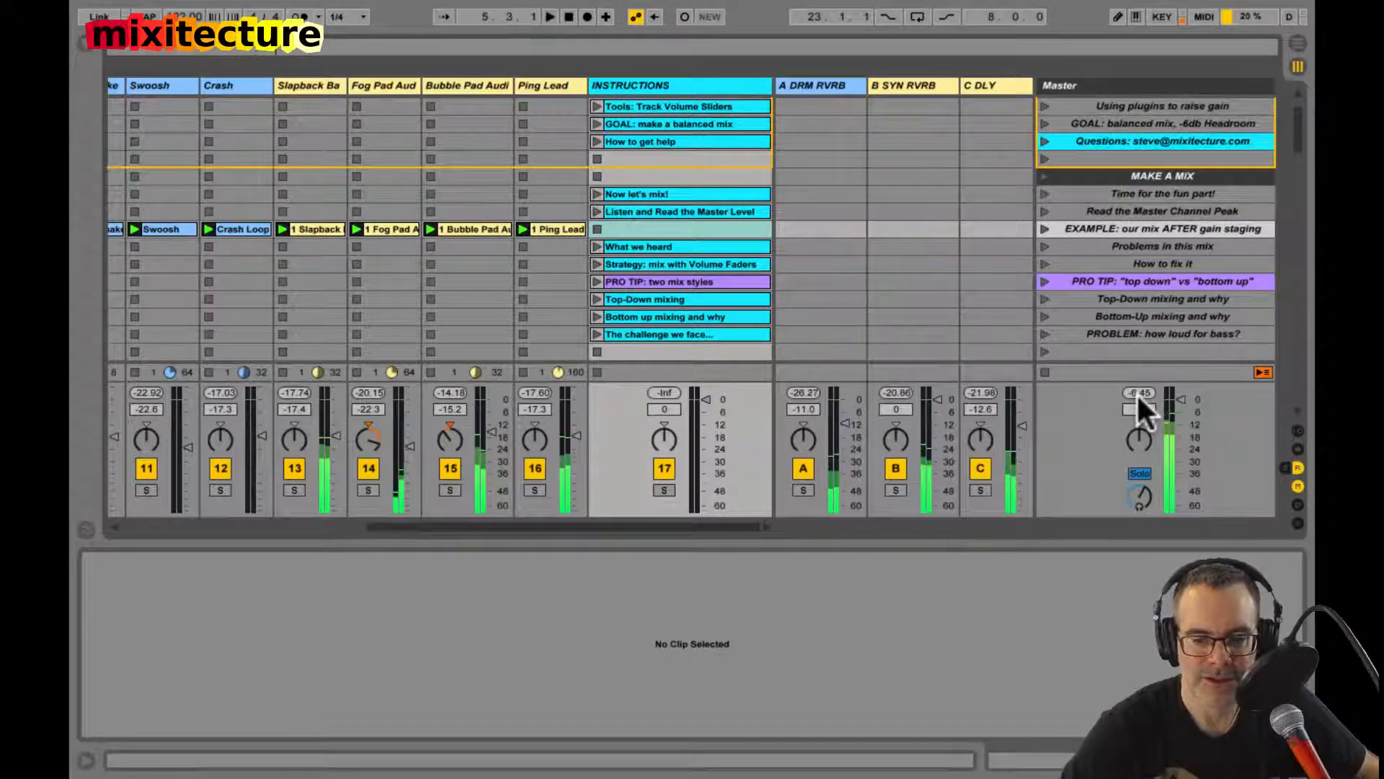
pyautogui.press('space')
# Step: Select the "PRO TIP: top down vs bottom up" scene and play "Your Turn: Read the Master Level" under KICK DRUM
pyautogui.scroll(-3, 1119, 223)
pyautogui.click(1049, 231)
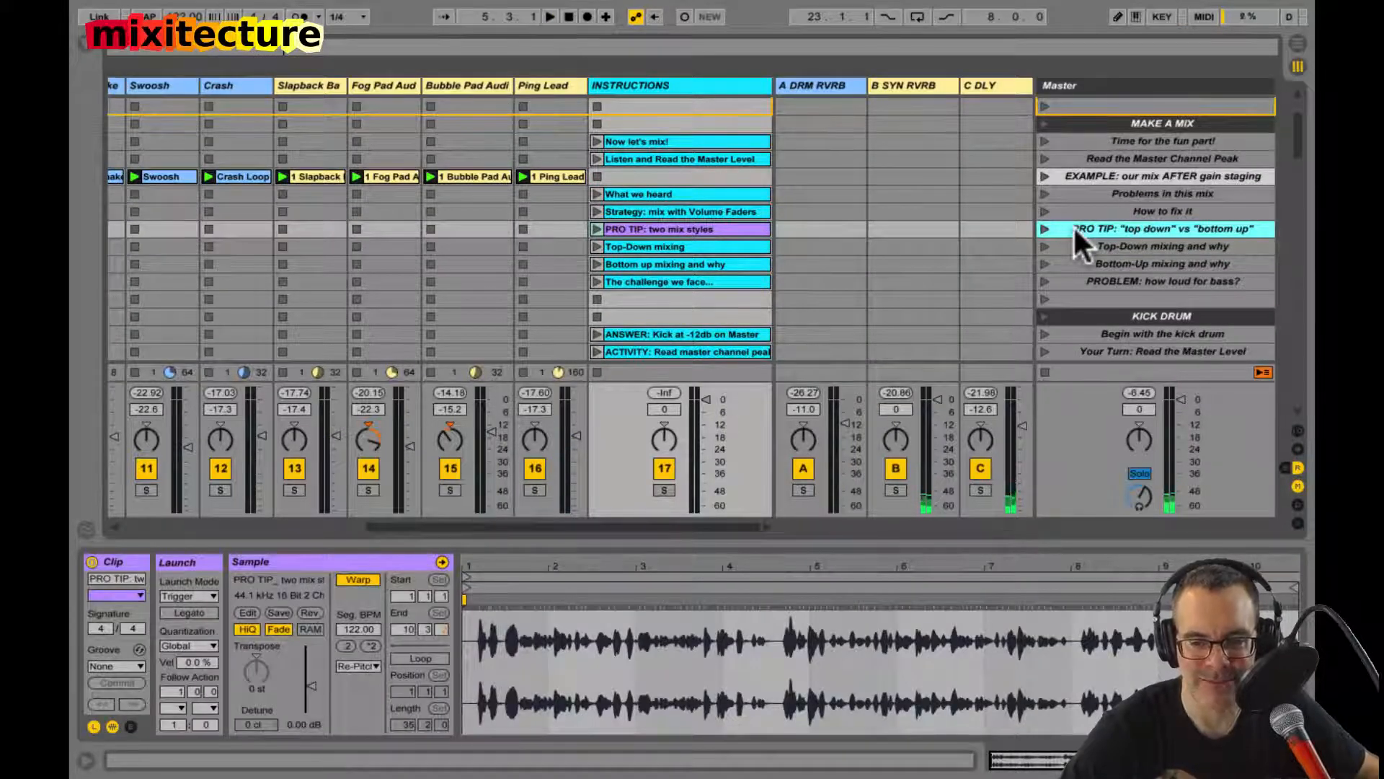
pyautogui.scroll(-7, 1071, 231)
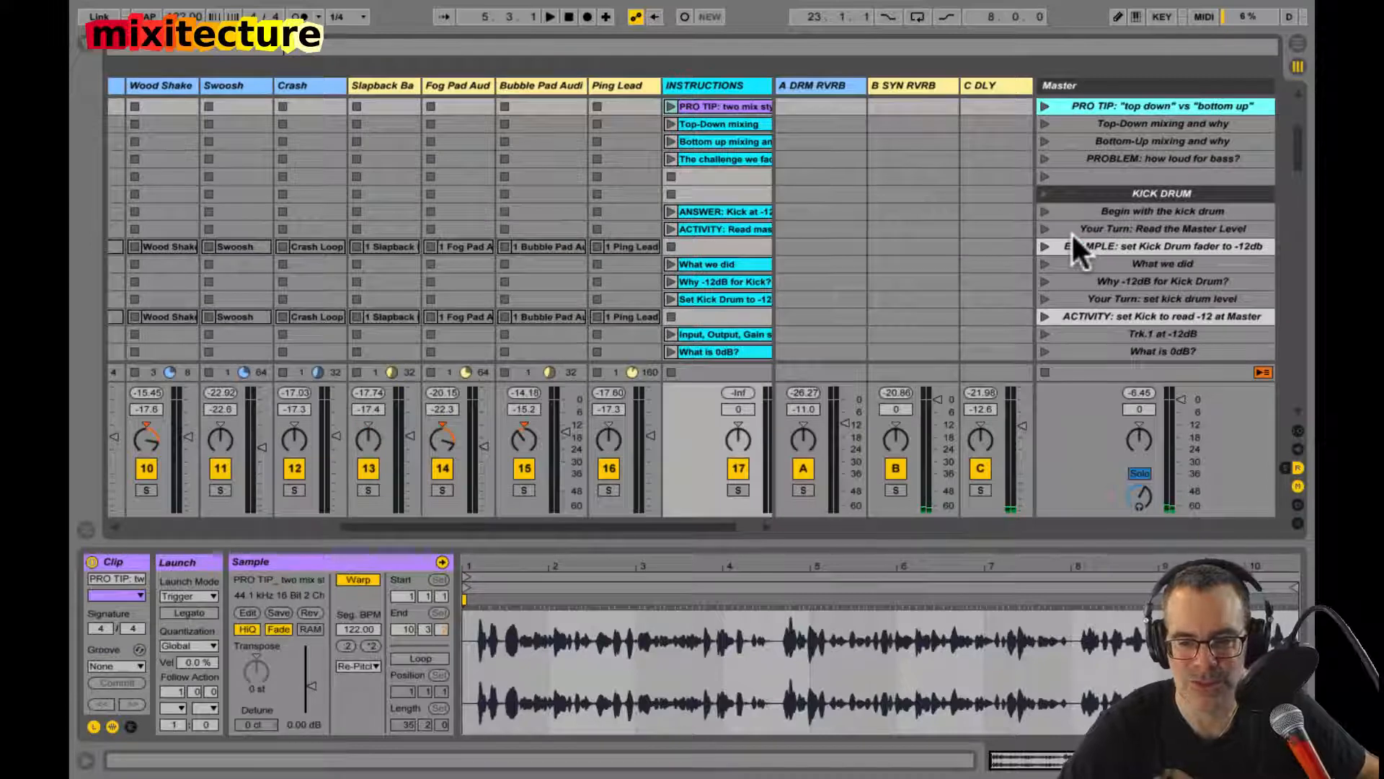
pyautogui.click(1072, 226)
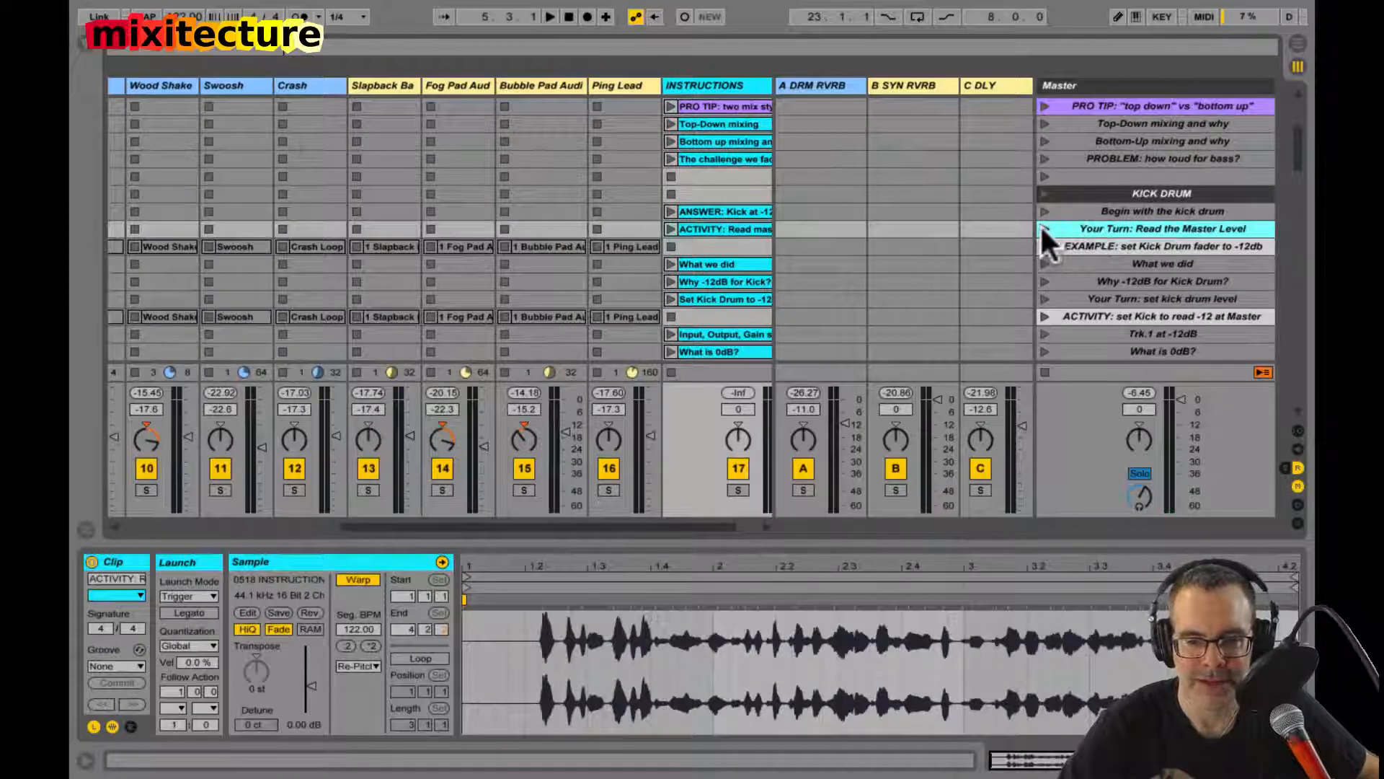
pyautogui.click(1044, 228)
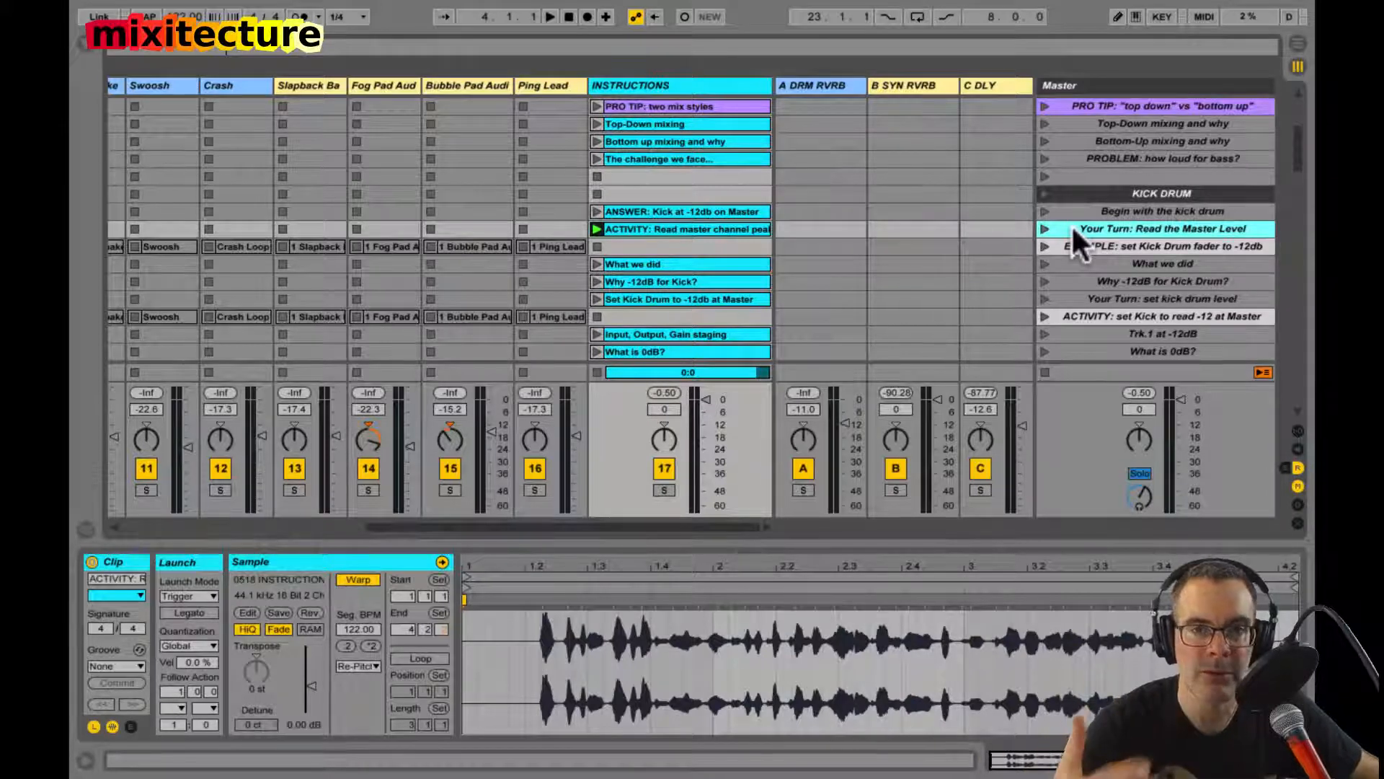
# Step: Skim the scene list to its end and back, and briefly play "Raise the levels of each track one by one" under ADD THE BASSLINE
pyautogui.scroll(-20, 1092, 240)
pyautogui.hscroll(-1, 1092, 240)
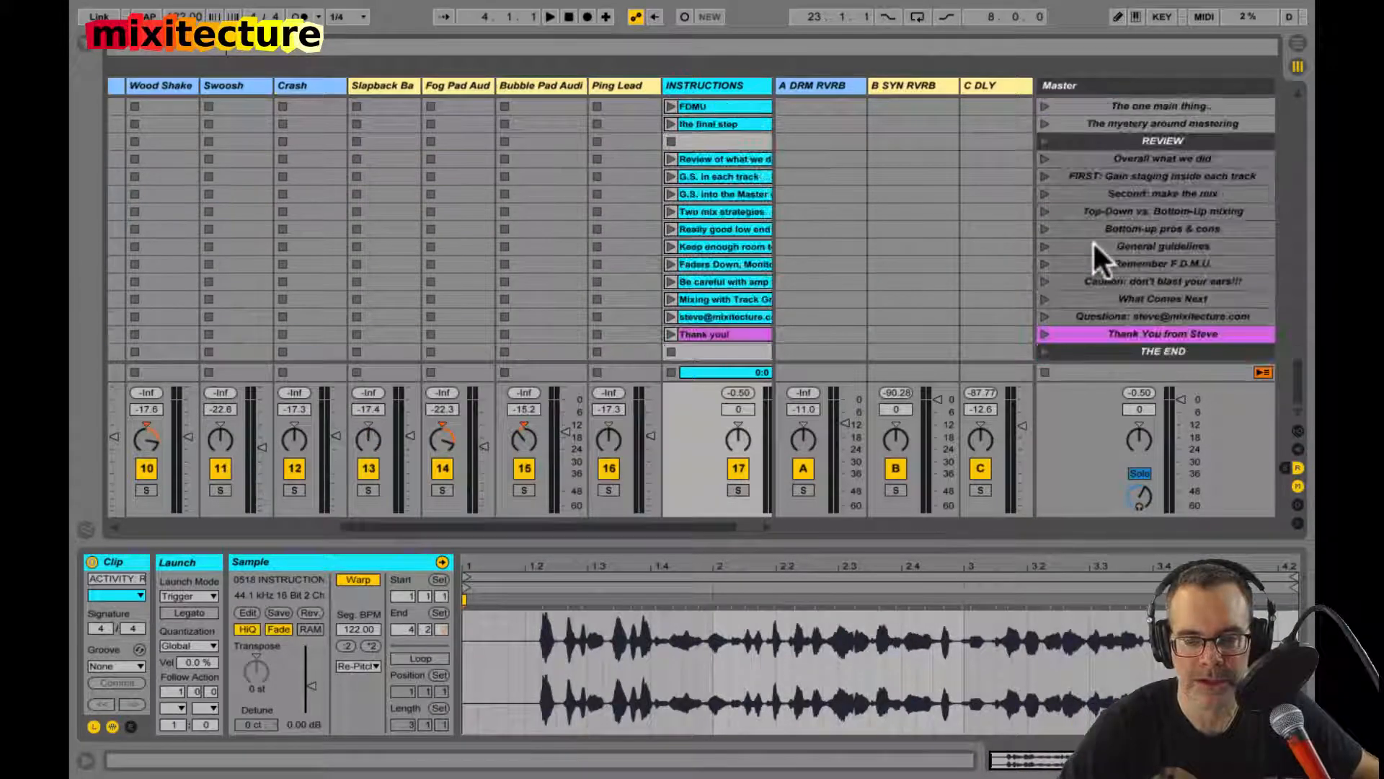
pyautogui.scroll(8, 1092, 240)
pyautogui.scroll(20, 1092, 240)
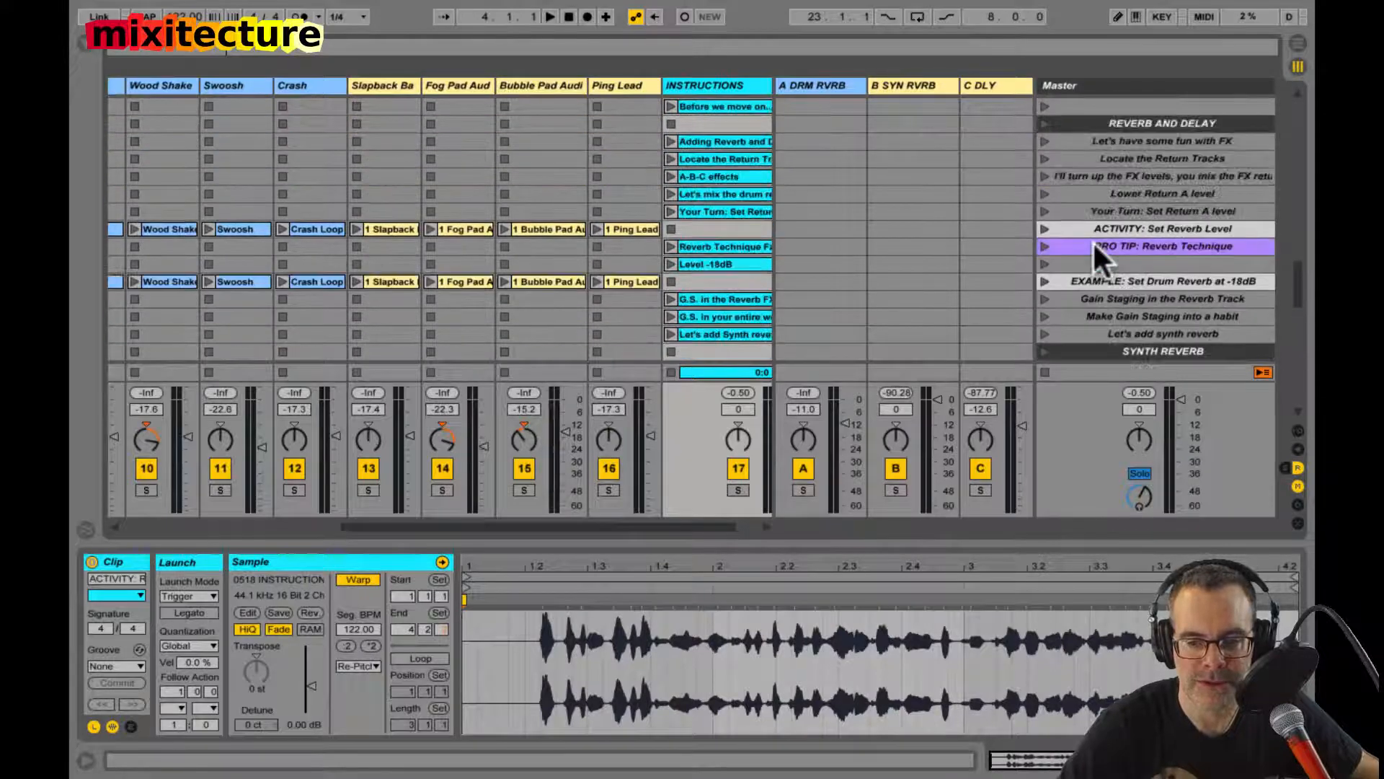
pyautogui.scroll(19, 1094, 249)
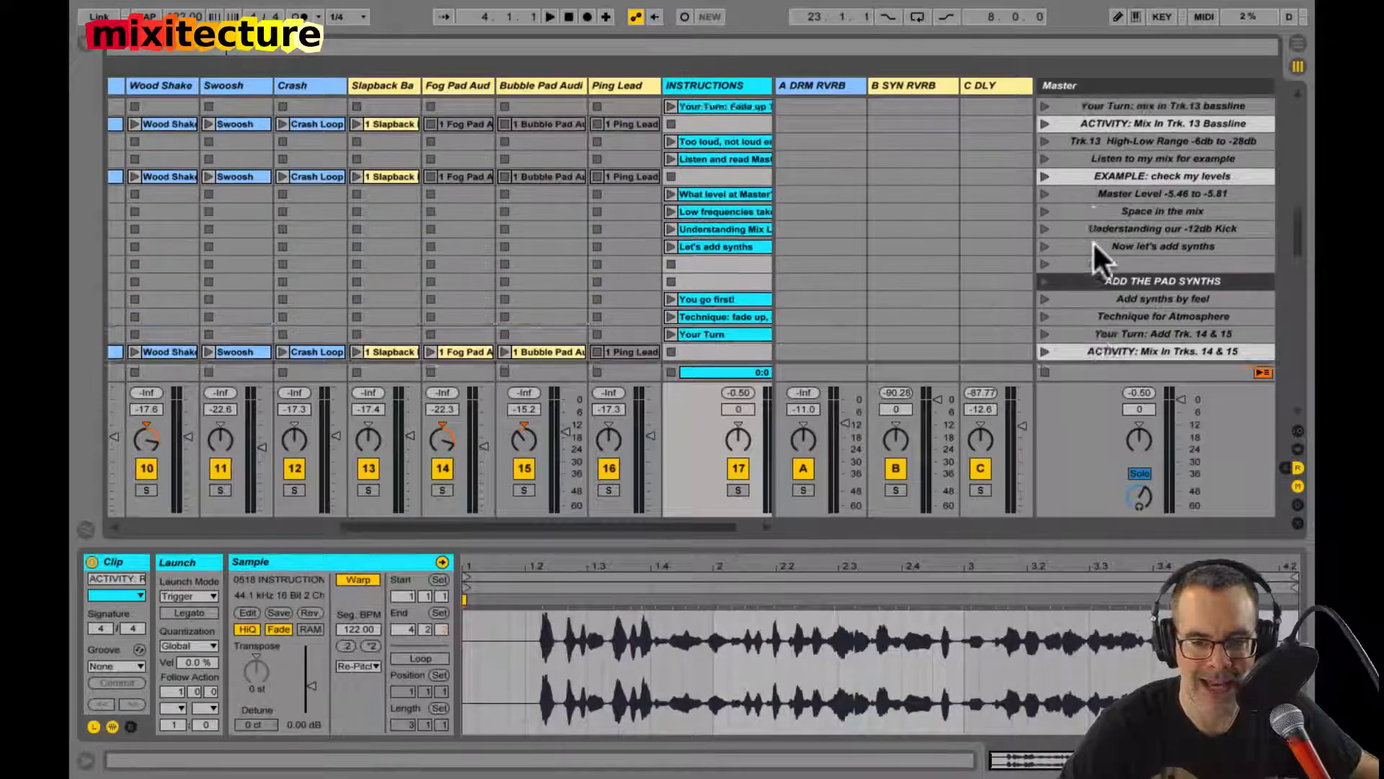
pyautogui.hscroll(-1, 1092, 240)
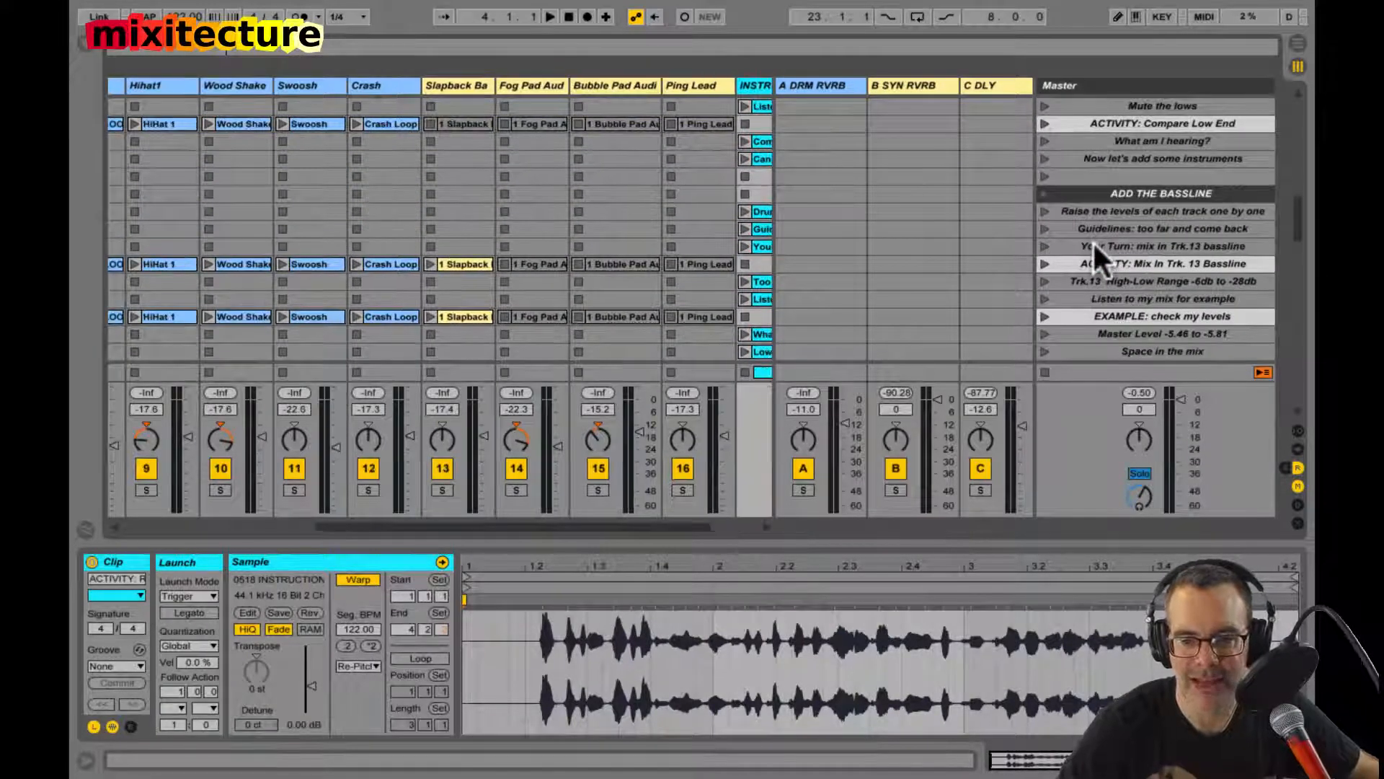
pyautogui.click(1044, 209)
pyautogui.hscroll(2, 962, 215)
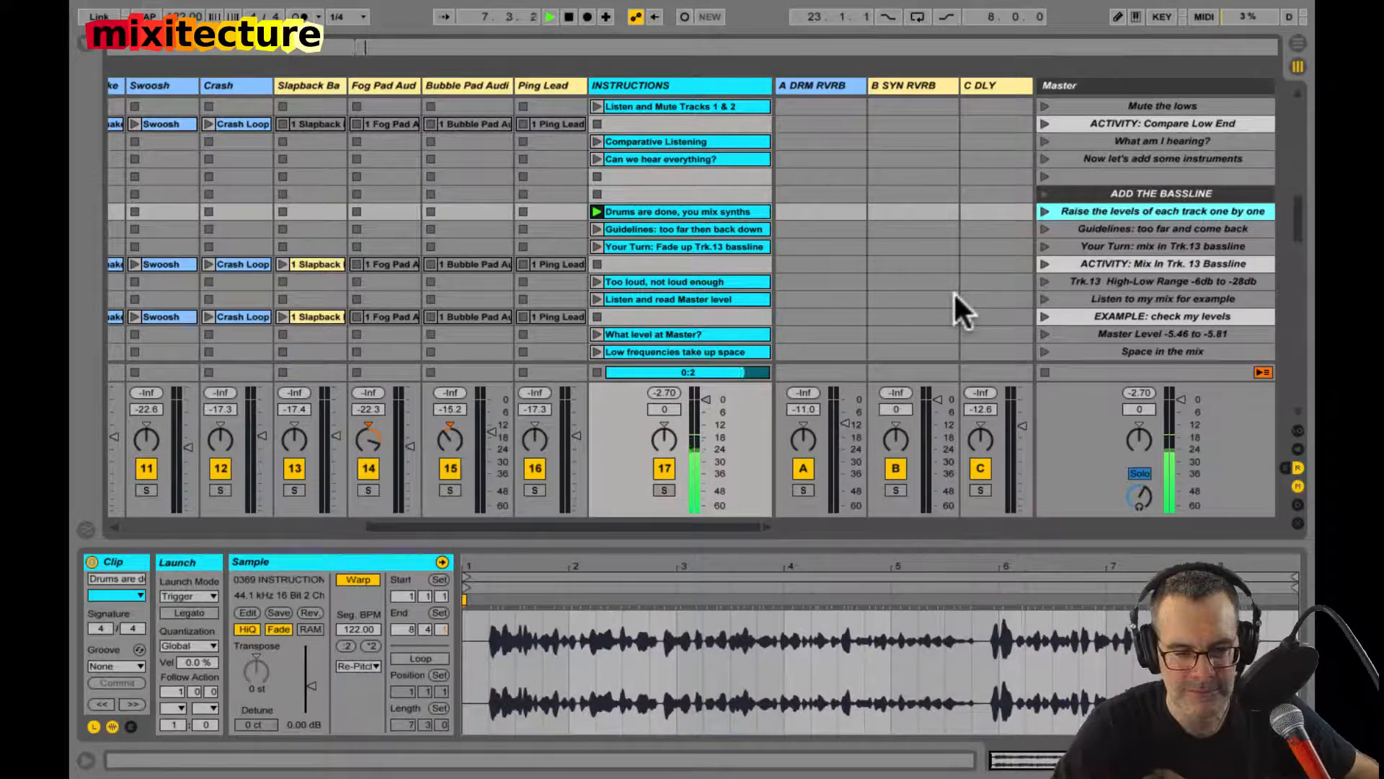
pyautogui.press('space')
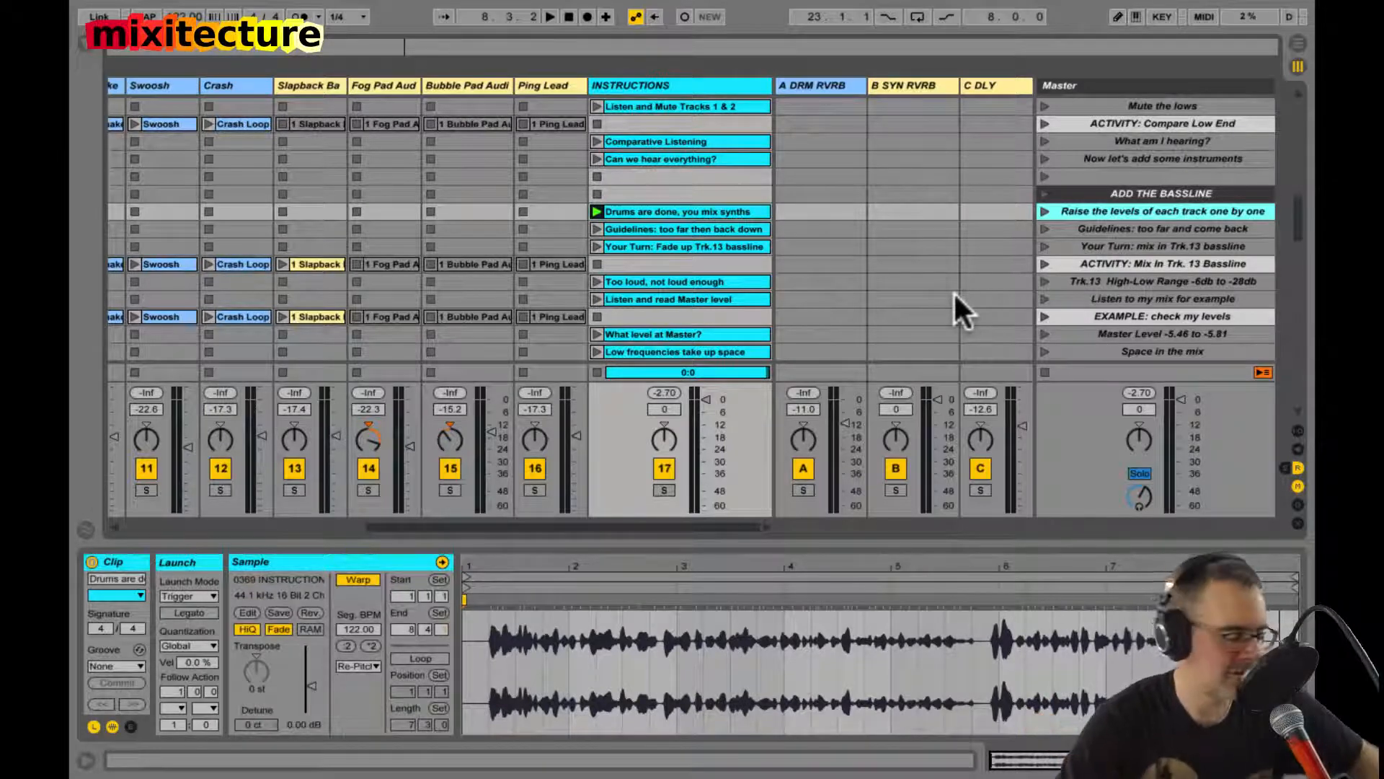
# Step: Listen to the instruction clips "Your Turn: Fade up Trk.13 bassline" and "Too loud, not loud enough", stopping playback partway through the second
pyautogui.click(598, 245)
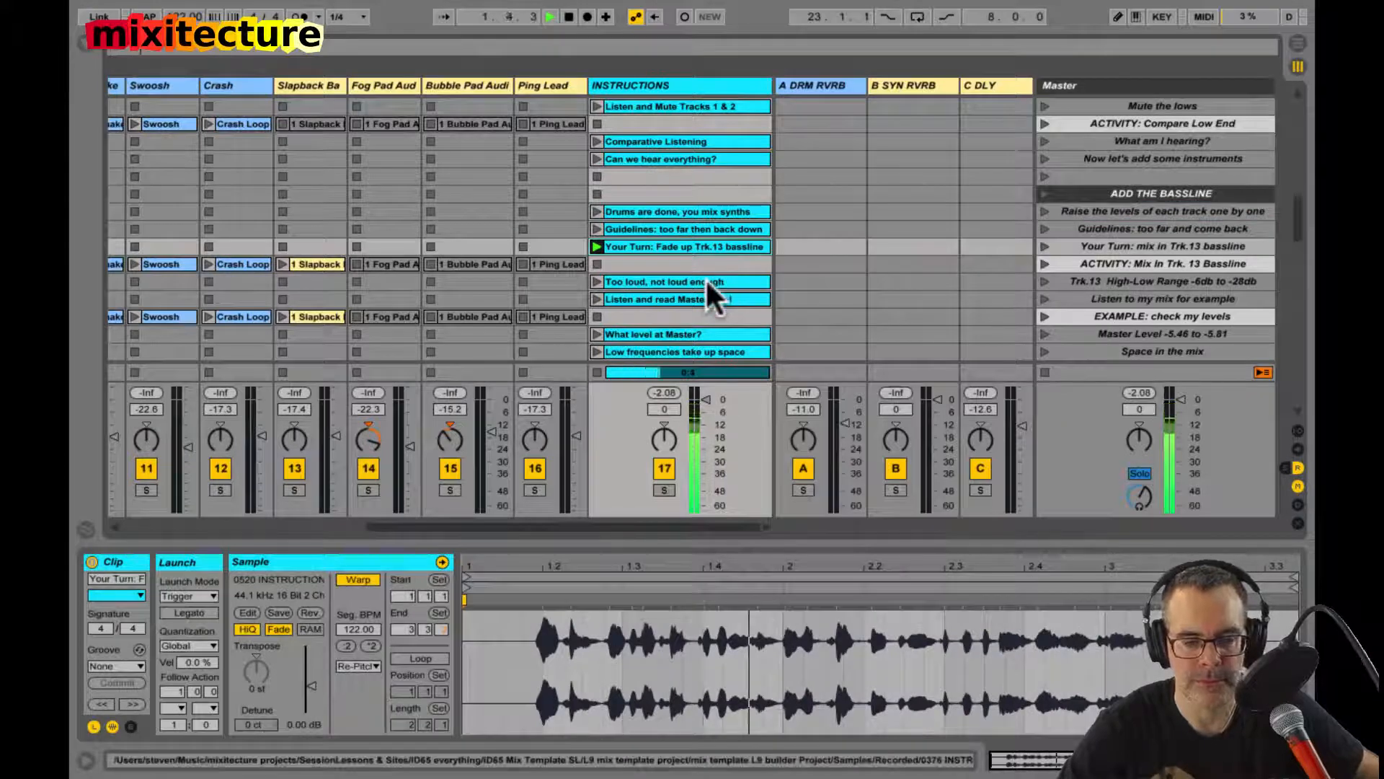
pyautogui.click(597, 280)
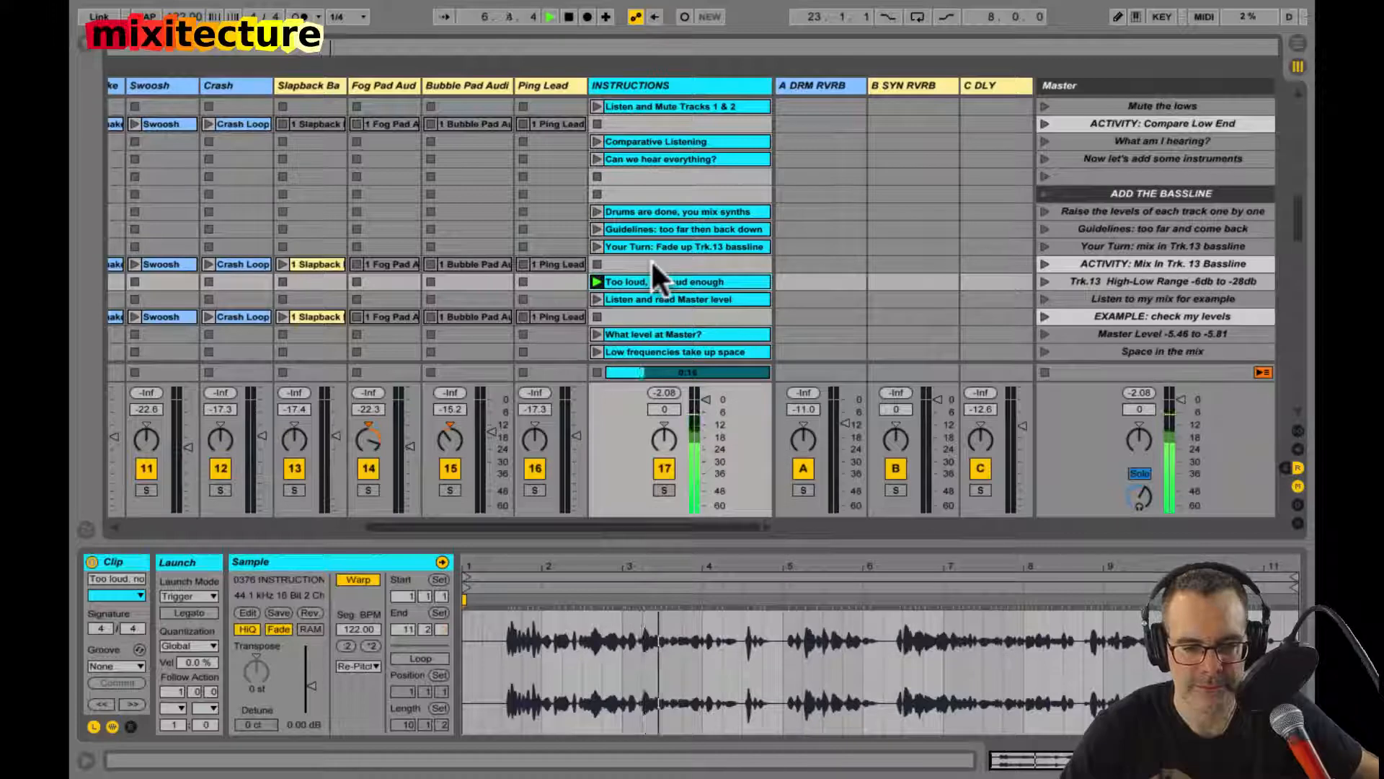
pyautogui.press('space')
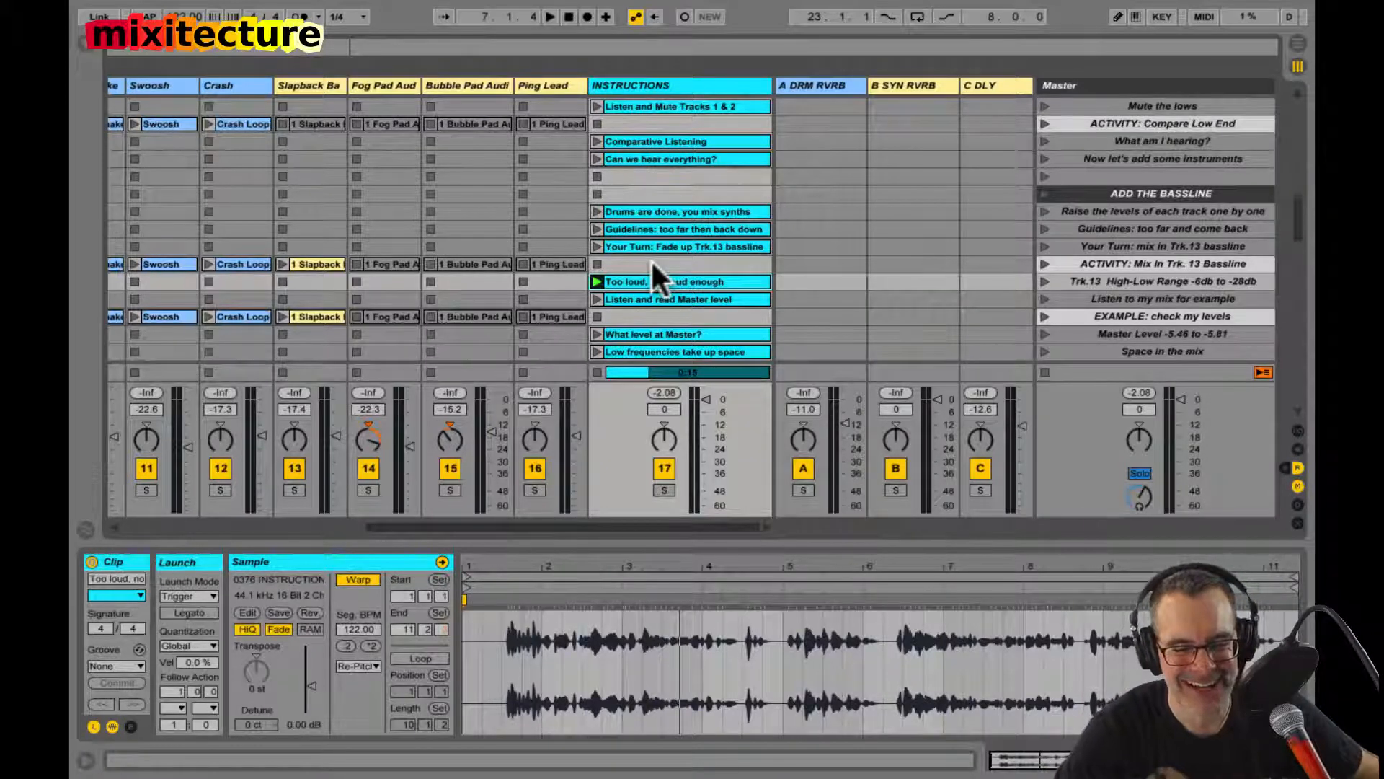
# Step: Select the "Listen and read Master level" clip and the "Now let's add synths" scene, and audition the "Space in the mix" scene
pyautogui.scroll(-2, 651, 261)
pyautogui.click(652, 262)
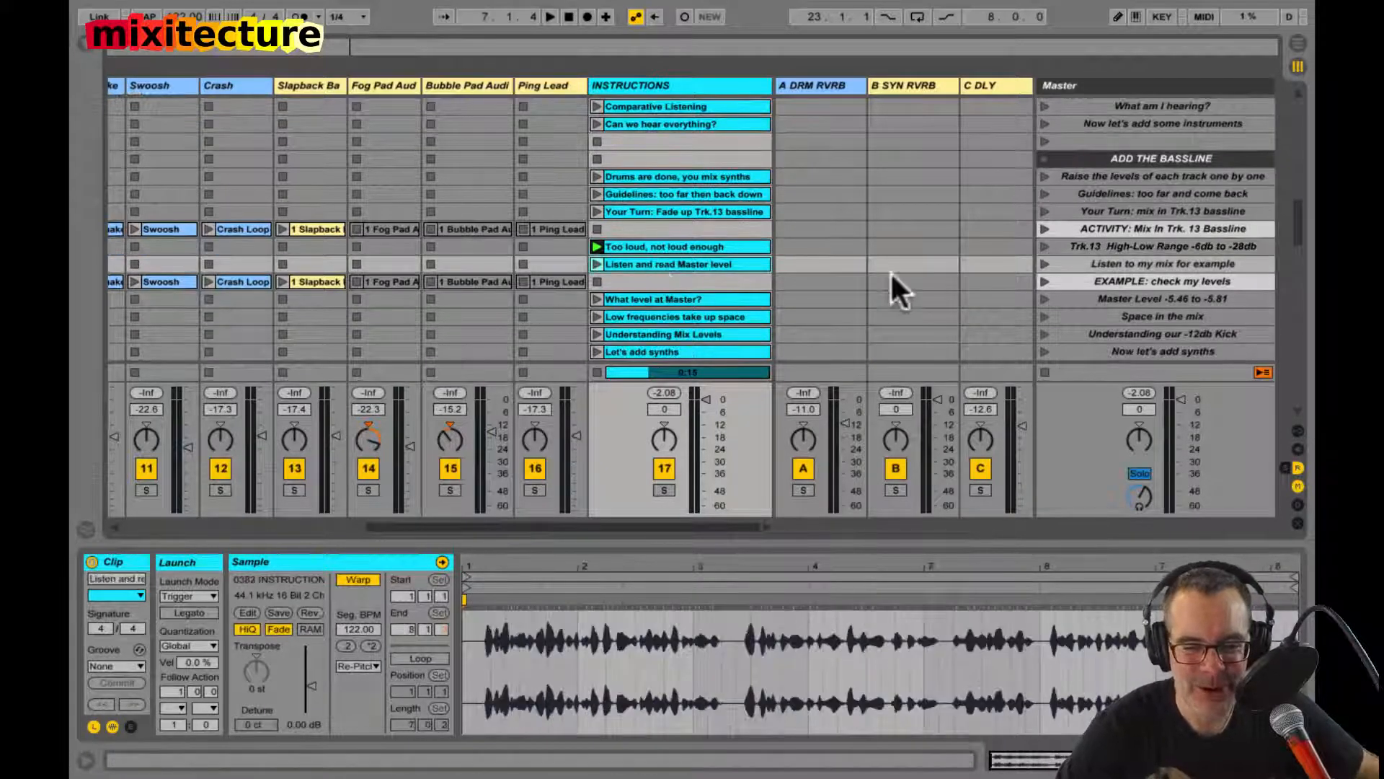
pyautogui.scroll(-2, 1105, 267)
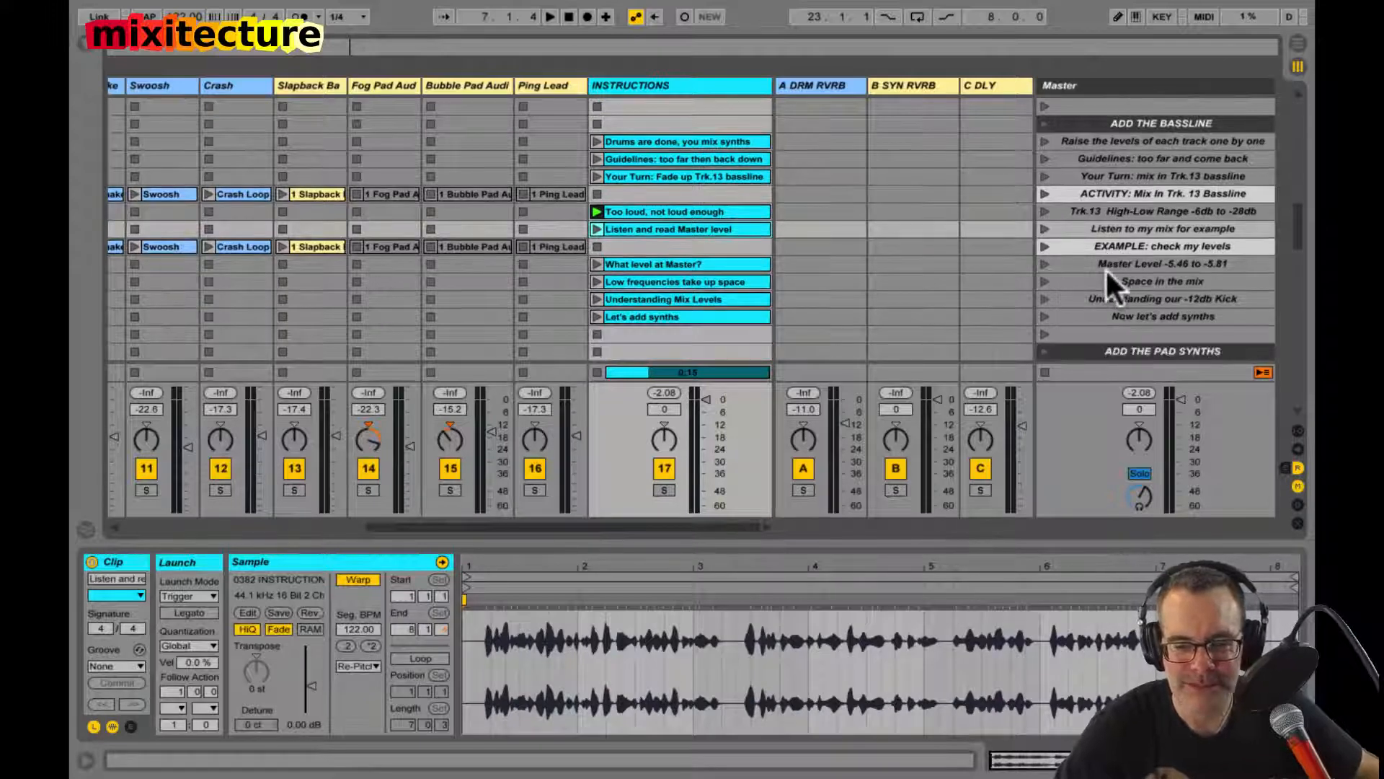
pyautogui.click(1088, 316)
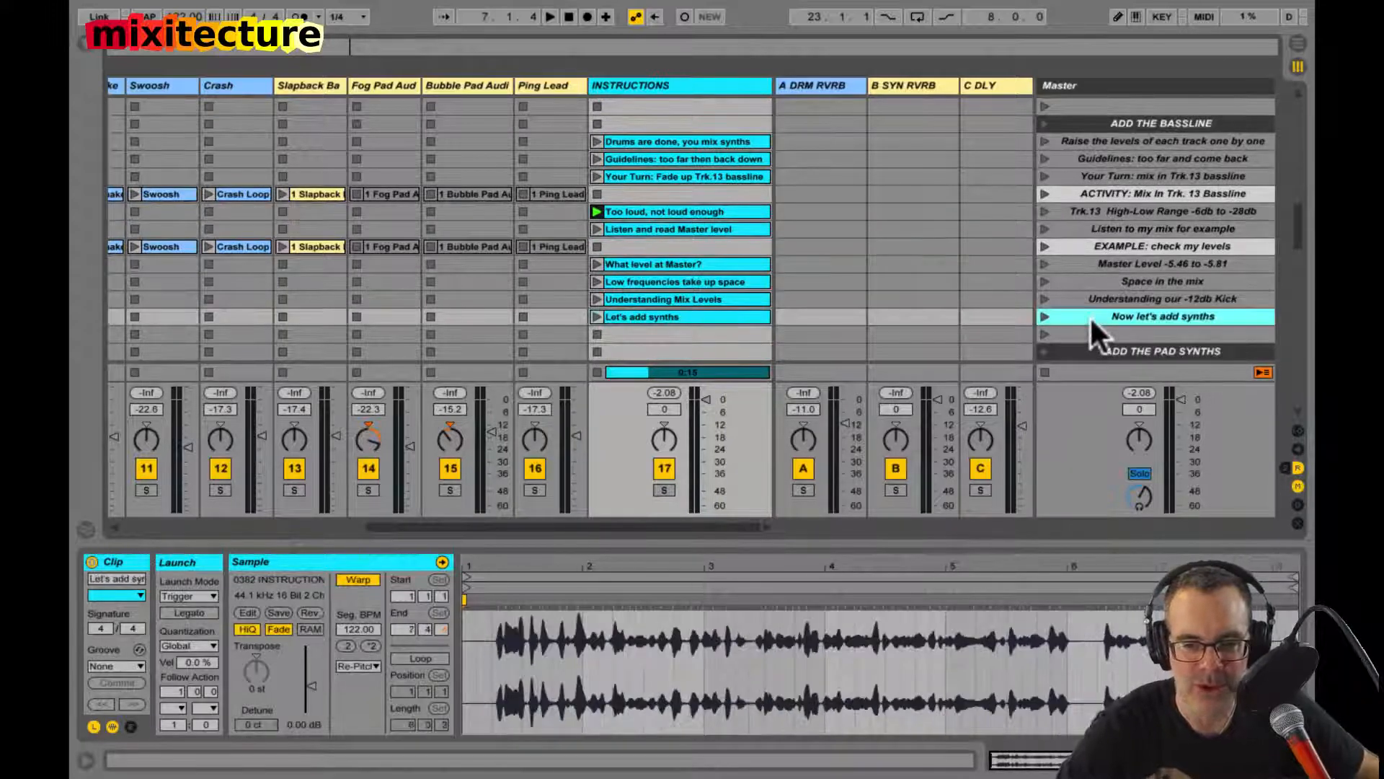
pyautogui.click(1044, 282)
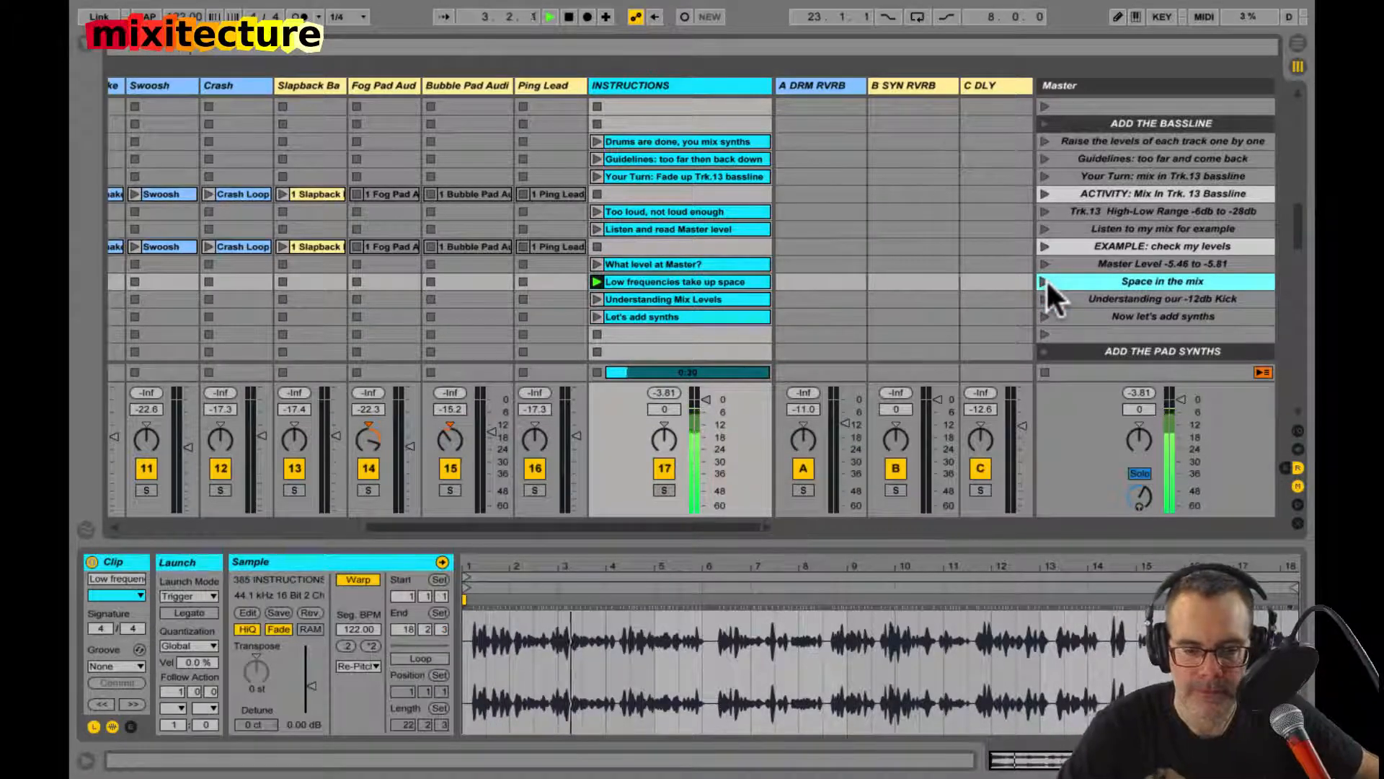
pyautogui.press('space')
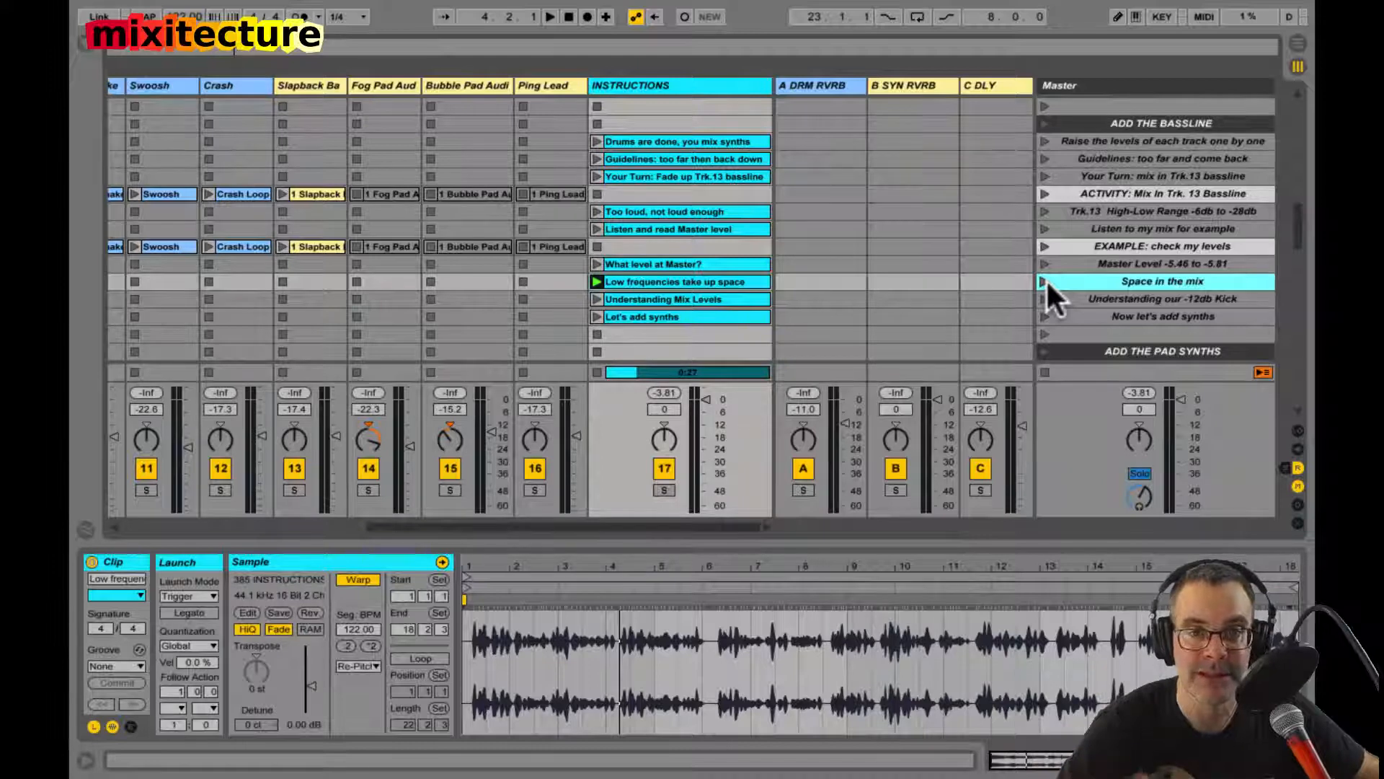
# Step: Look through the ADD THE PAD SYNTHS and ADD THE MELODY scenes, selecting "Technique for Atmosphere"
pyautogui.scroll(-8, 1045, 279)
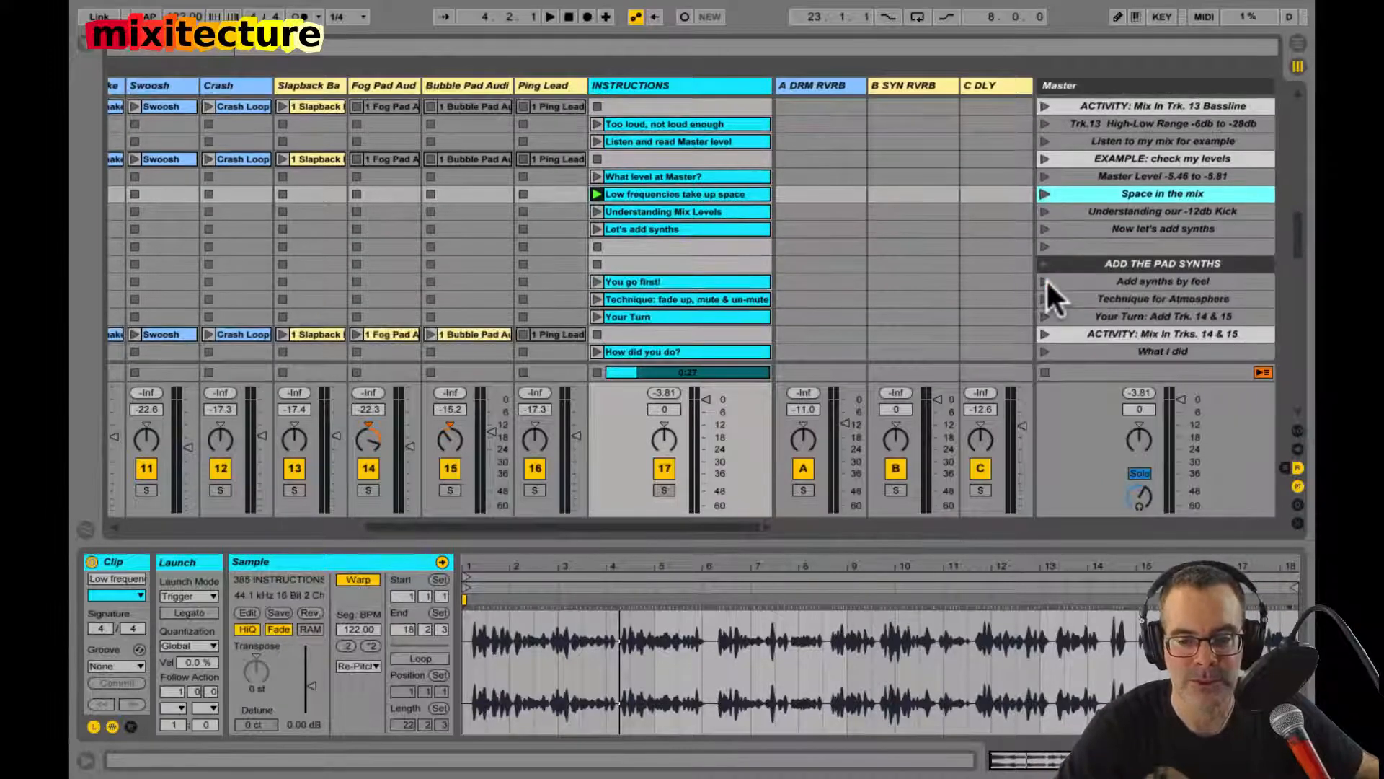
pyautogui.click(1128, 241)
pyautogui.scroll(-2, 1128, 241)
pyautogui.hscroll(-1, 1127, 241)
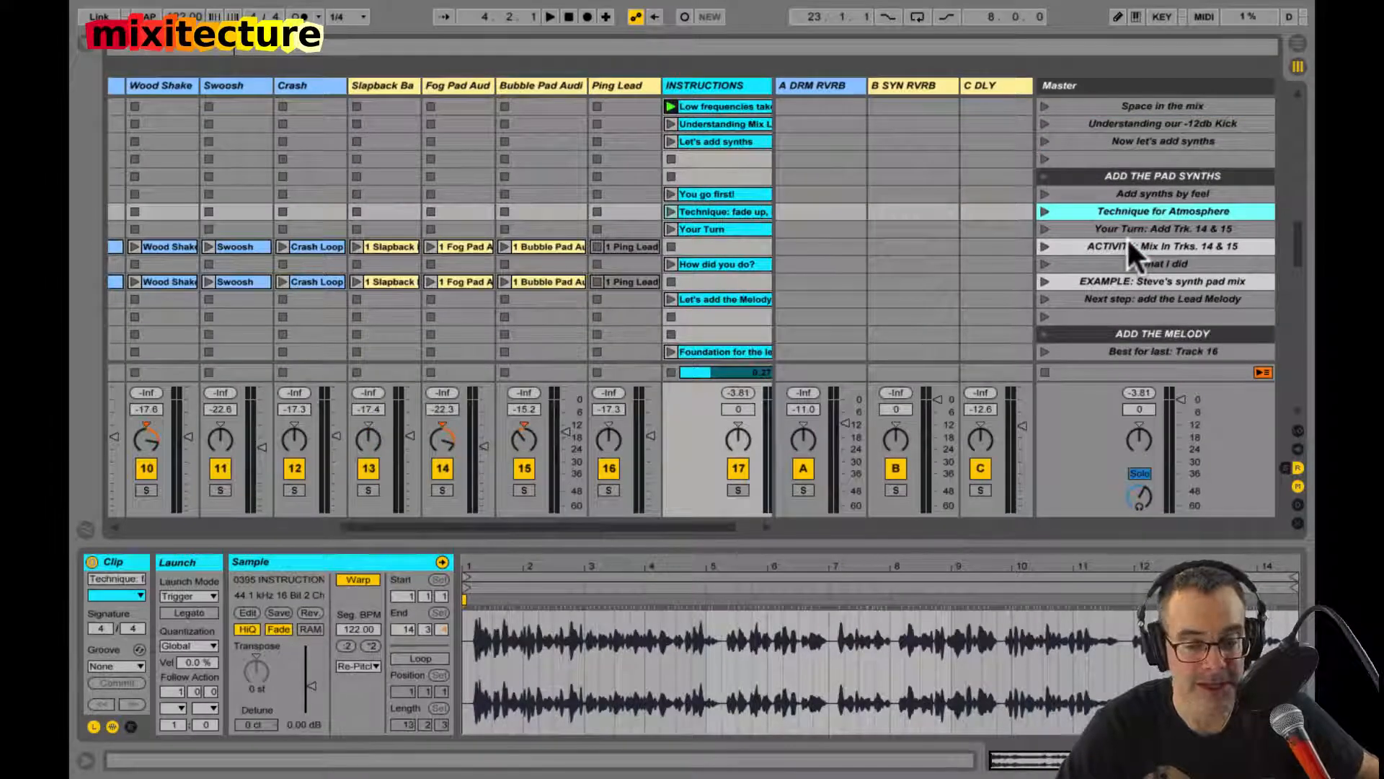
pyautogui.scroll(-8, 1128, 241)
pyautogui.hscroll(-2, 1129, 241)
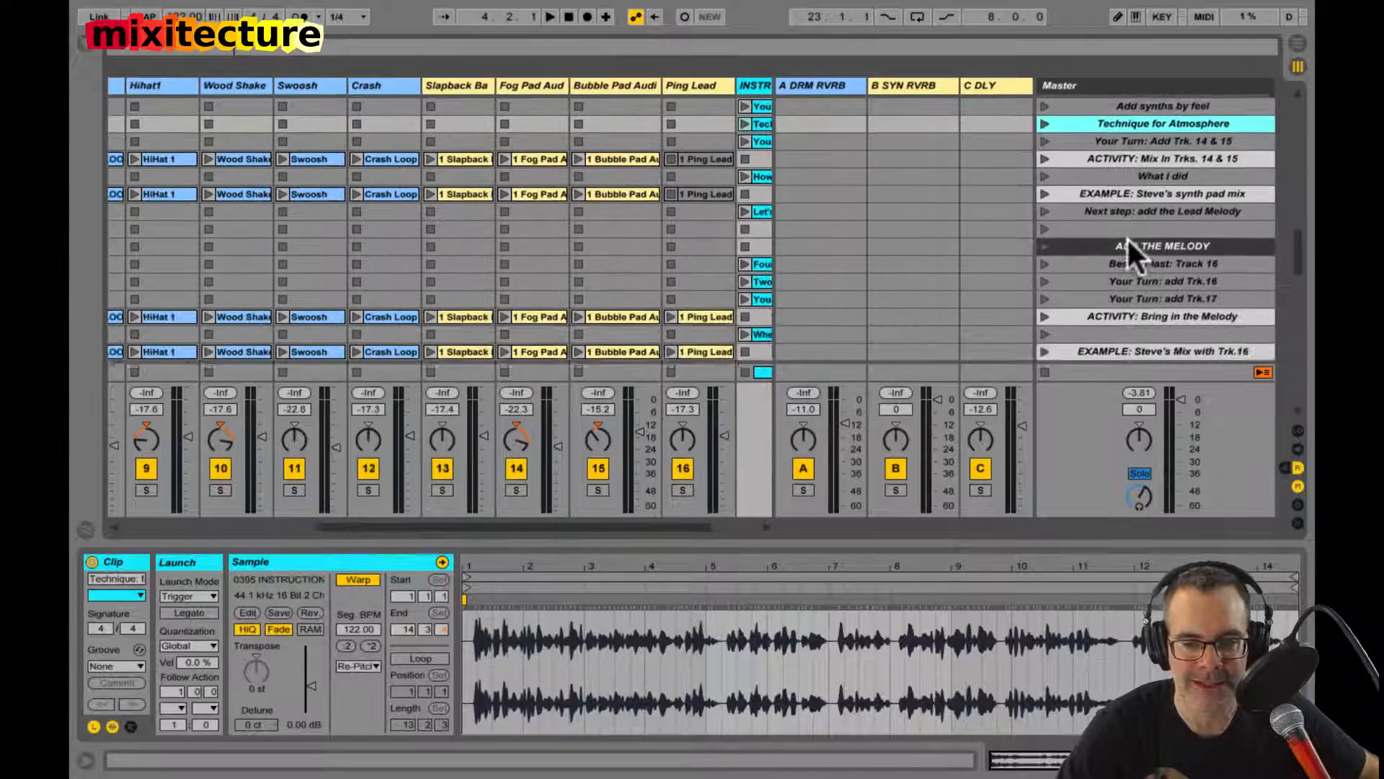
pyautogui.hscroll(3, 1128, 239)
pyautogui.scroll(-4, 1128, 239)
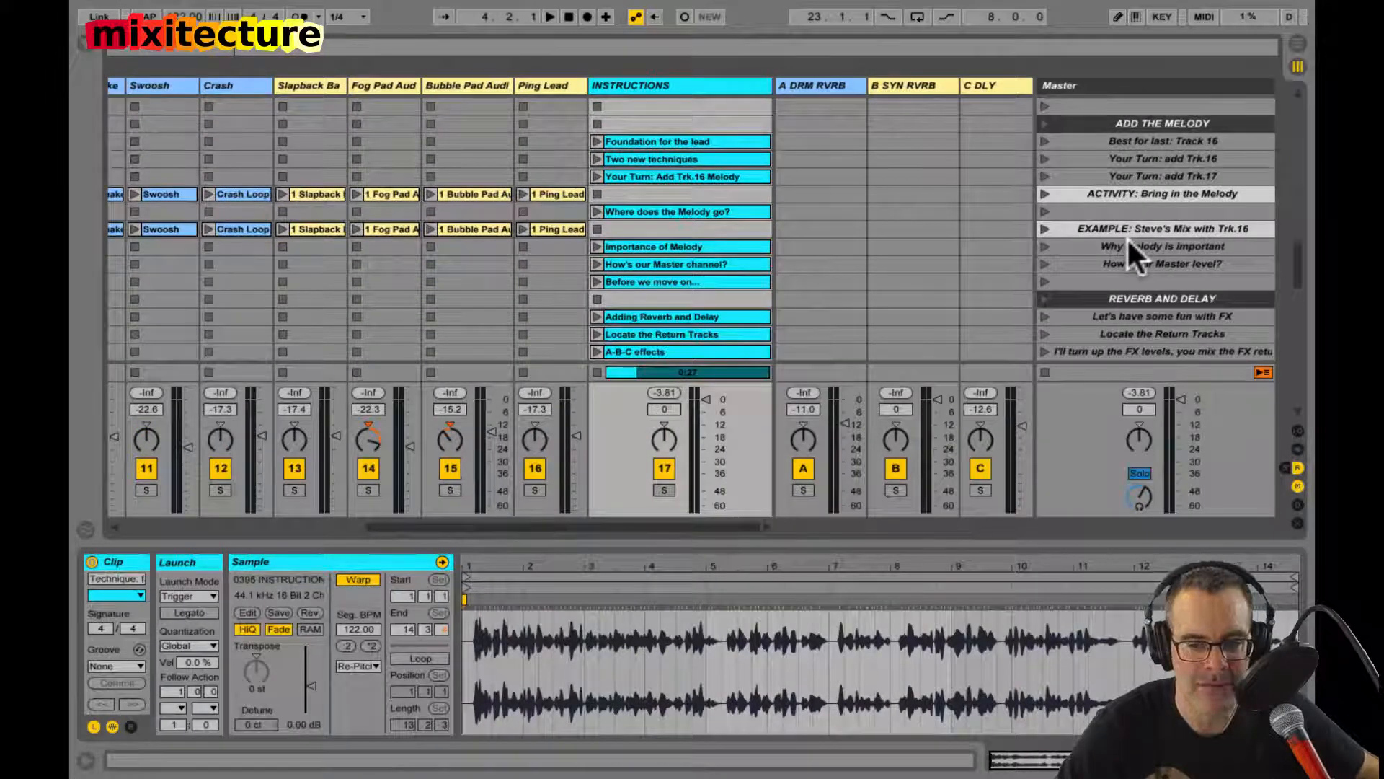
# Step: Inspect the "How's our Master level?" scene and the "Locate the Return Tracks" scene under REVERB AND DELAY
pyautogui.click(1128, 242)
pyautogui.click(1128, 260)
pyautogui.scroll(-4, 1128, 260)
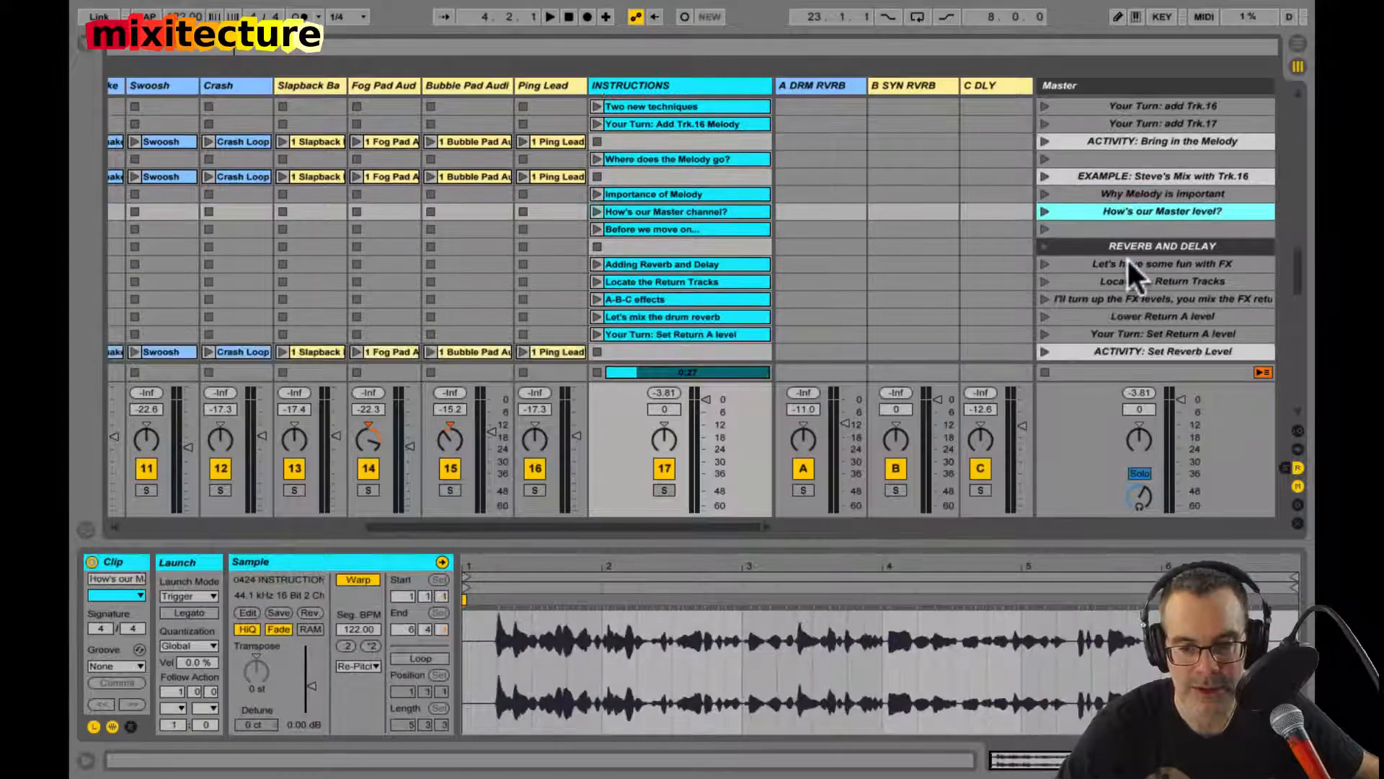
pyautogui.click(1127, 259)
pyautogui.scroll(-3, 1126, 258)
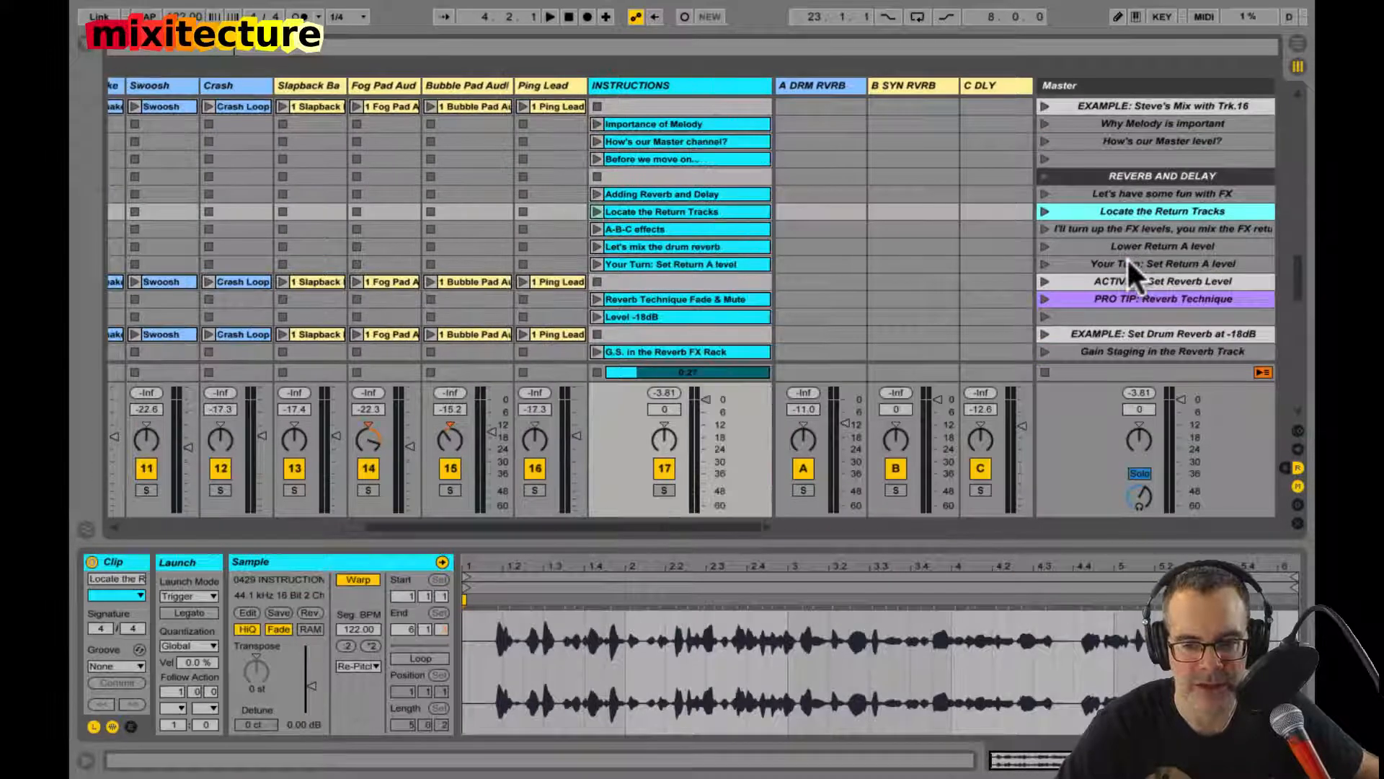
# Step: Select the "PRO TIP: Reverb Technique" scene and listen to part of its instruction clip
pyautogui.click(1141, 293)
pyautogui.scroll(-1, 1140, 293)
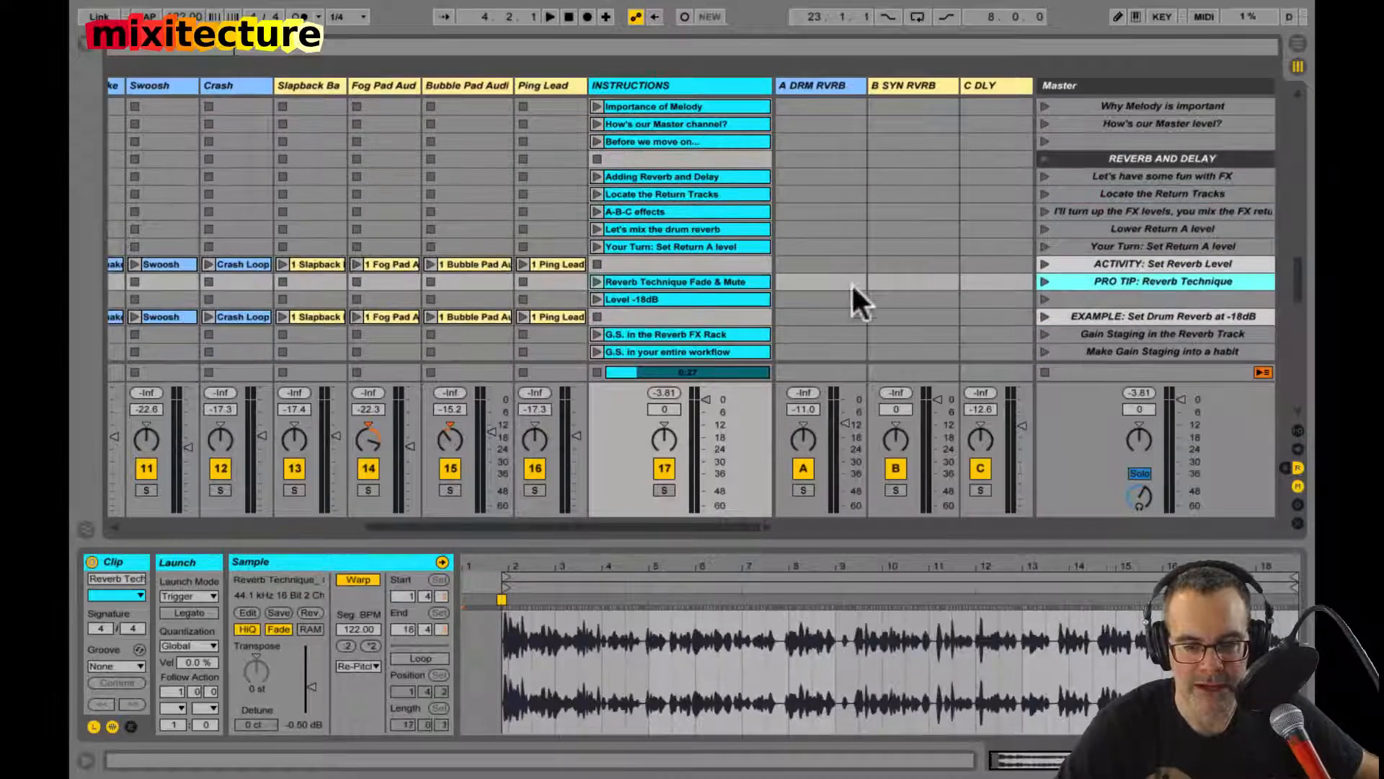
pyautogui.click(1045, 281)
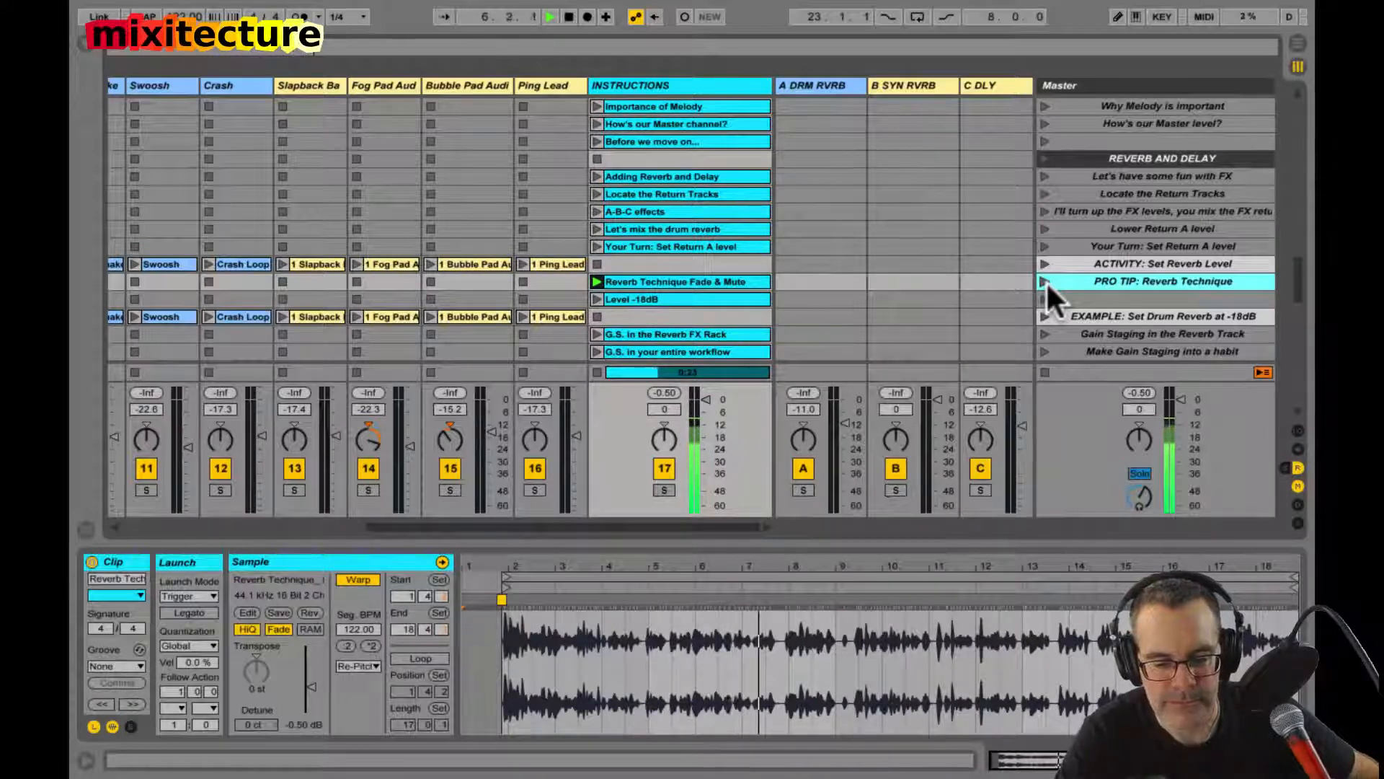
pyautogui.press('space')
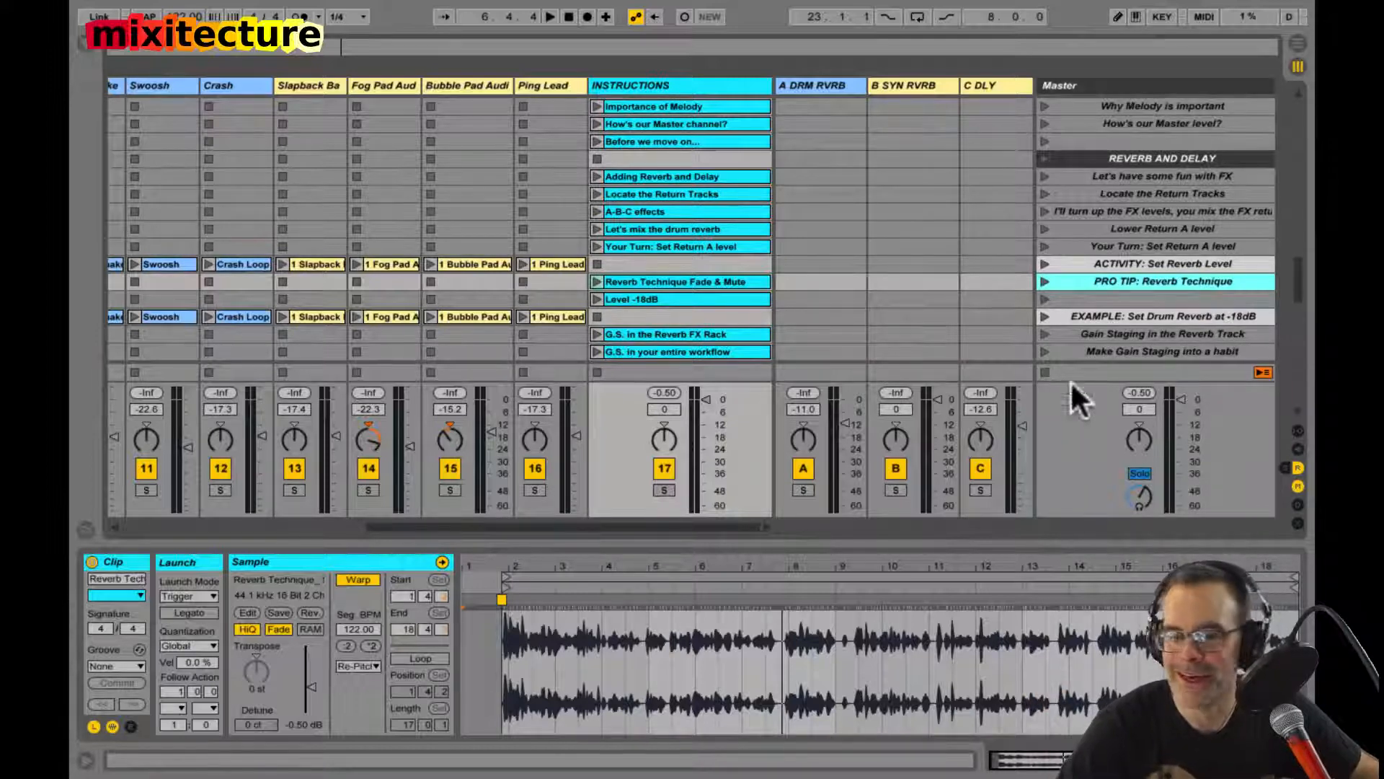
# Step: Look through the SYNTH REVERB, SYNTH DELAY and A LITTLE MORE KICK DRUM scenes down to COMPARE BEFORE / AFTER
pyautogui.scroll(-10, 1153, 252)
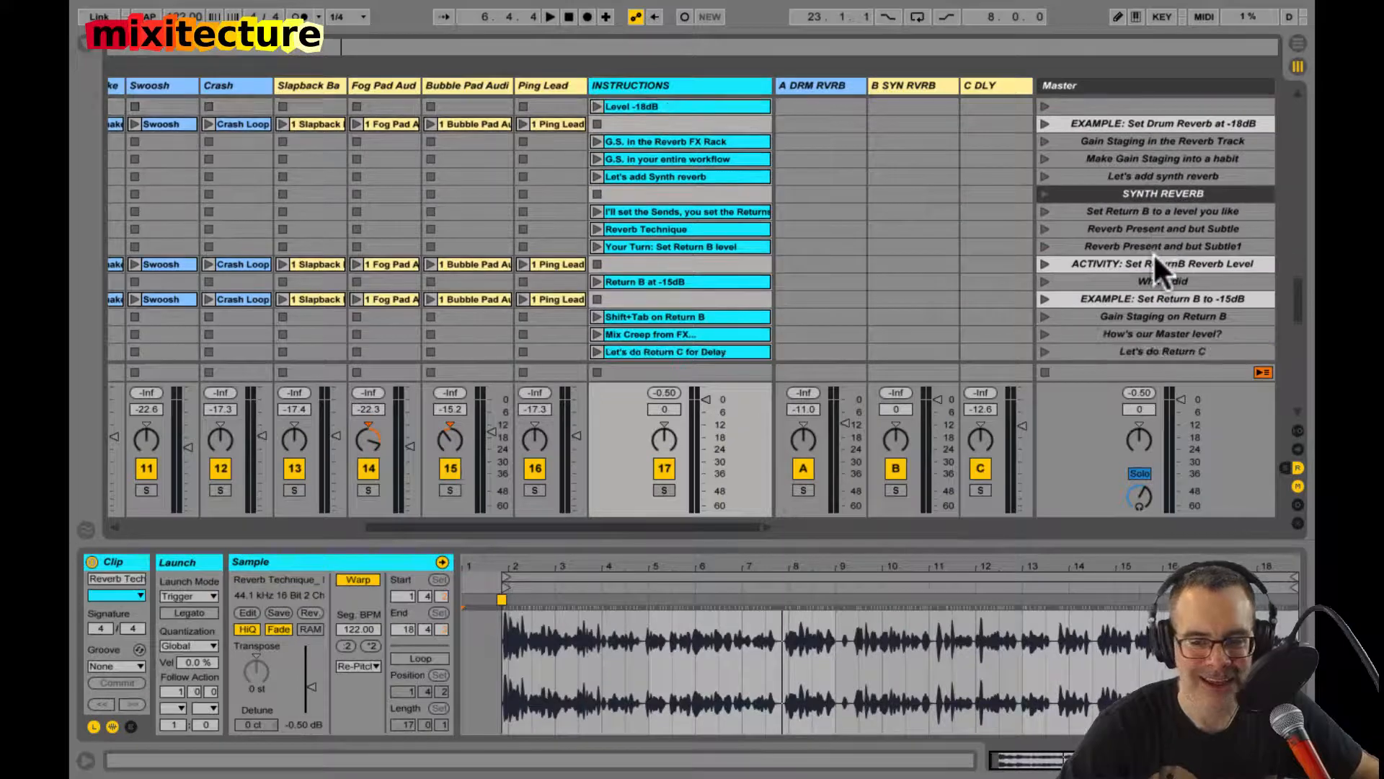
pyautogui.rightClick(1155, 261)
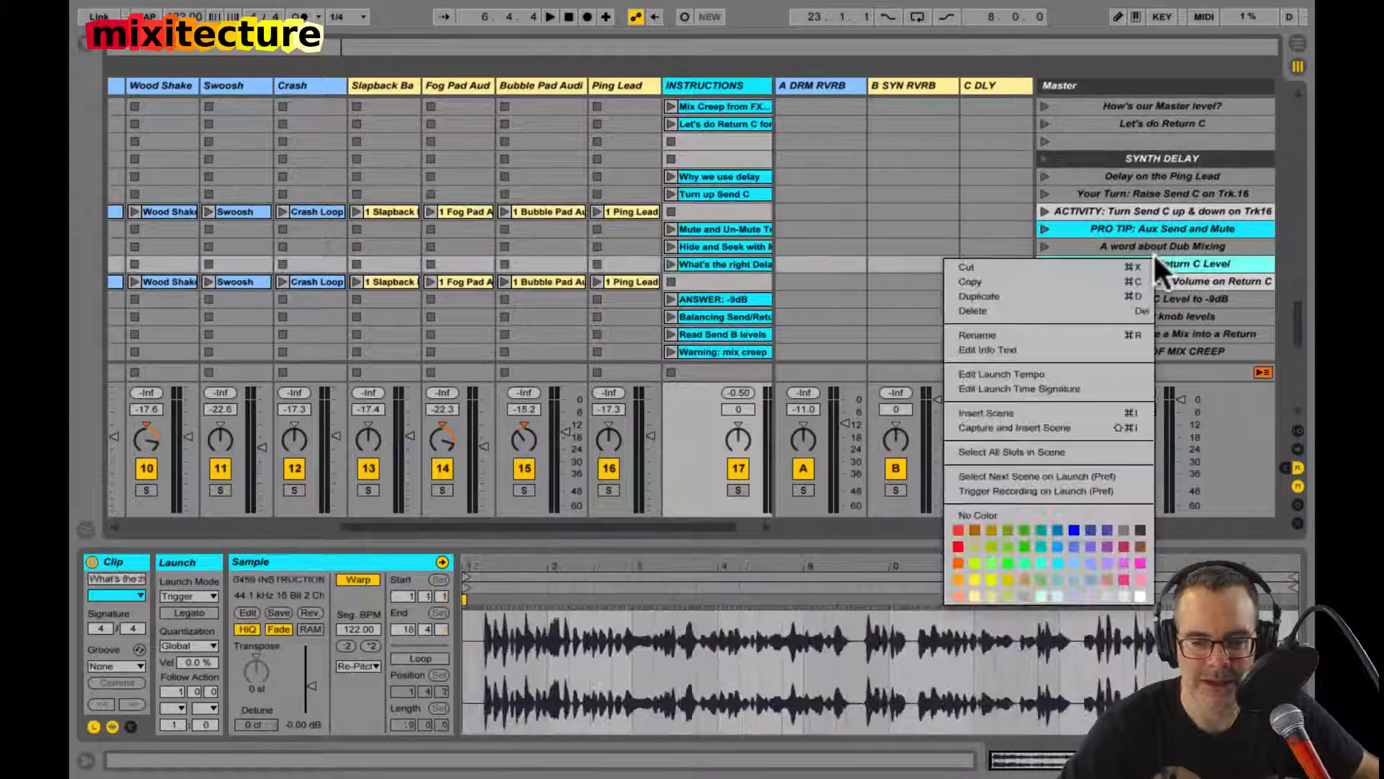
pyautogui.click(1191, 235)
pyautogui.scroll(-8, 1191, 236)
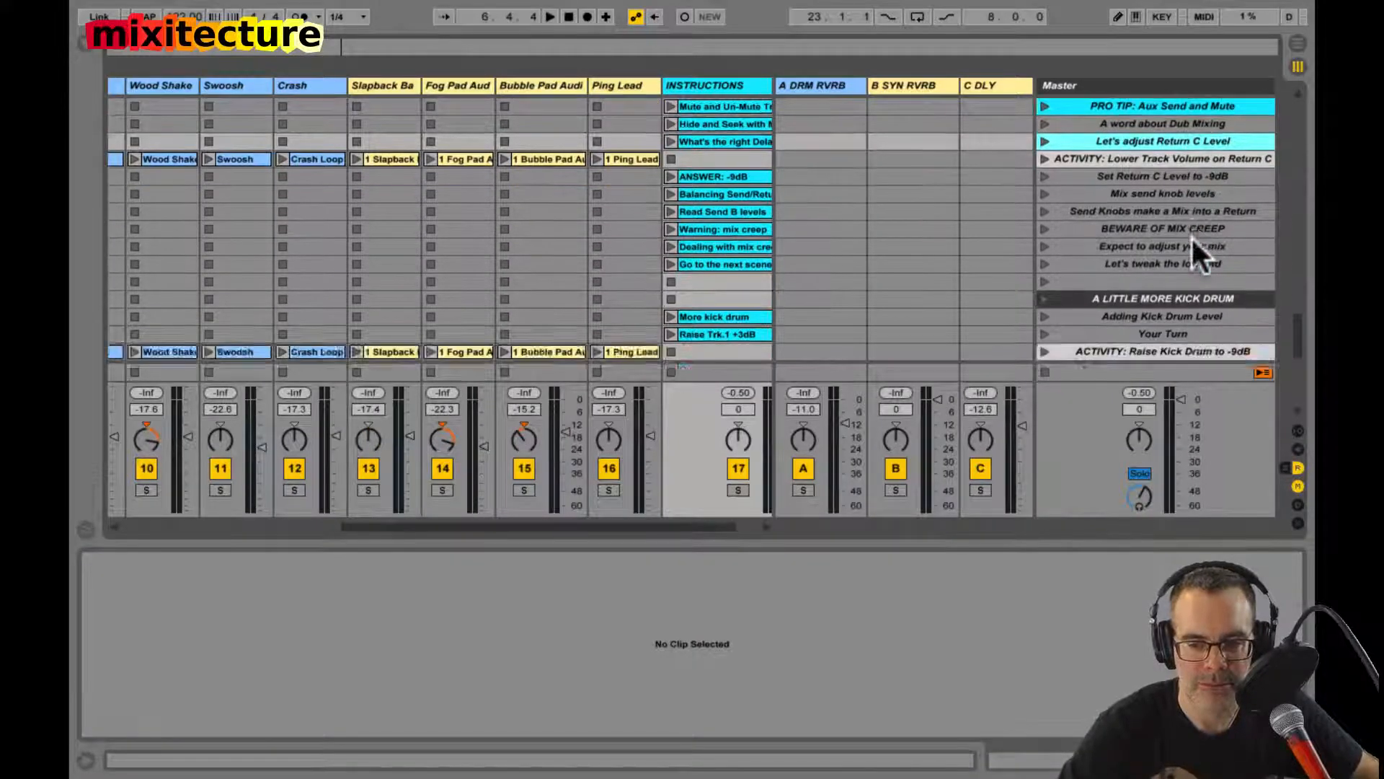
pyautogui.scroll(-5, 1191, 236)
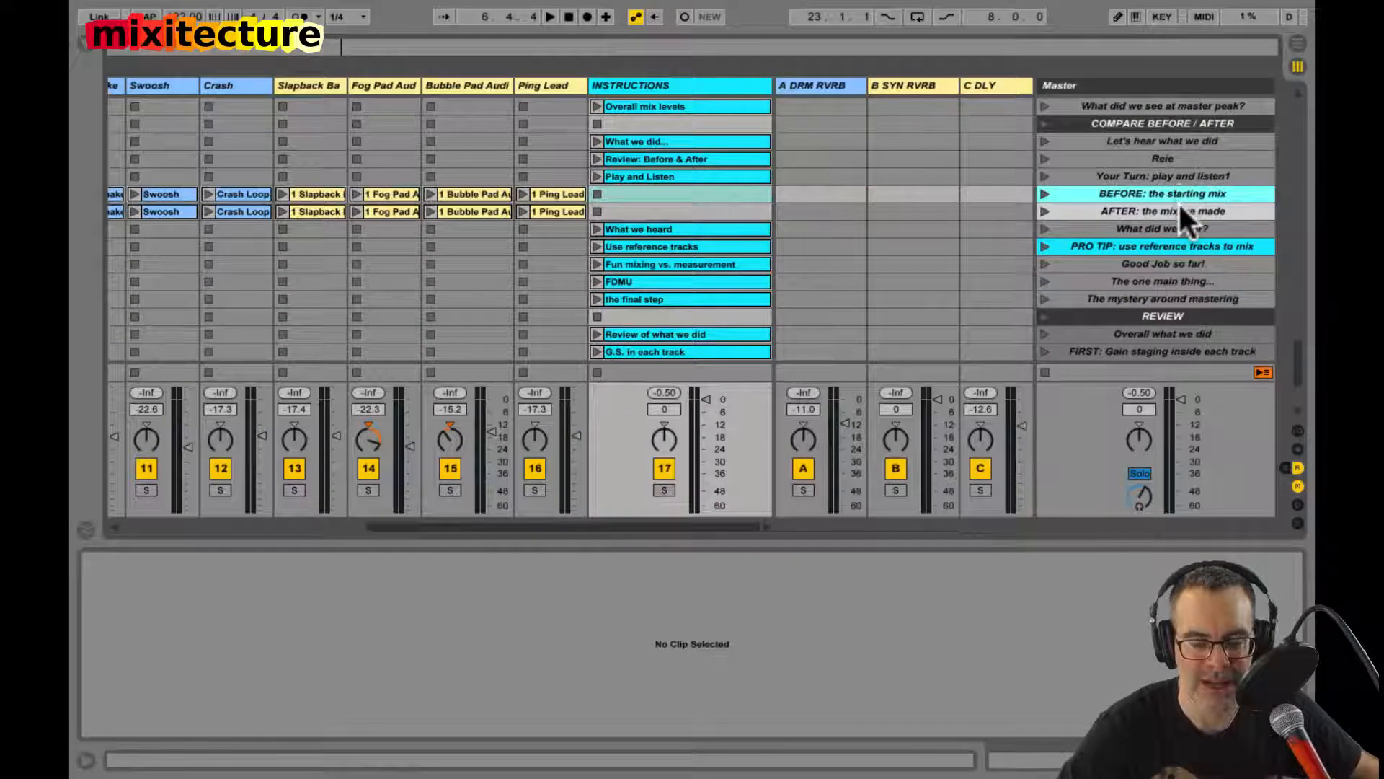
# Step: Highlight the "BEFORE: the starting mix" and "AFTER: the mix we made" scenes in turn and look back over the kick drum scenes
pyautogui.click(1183, 207)
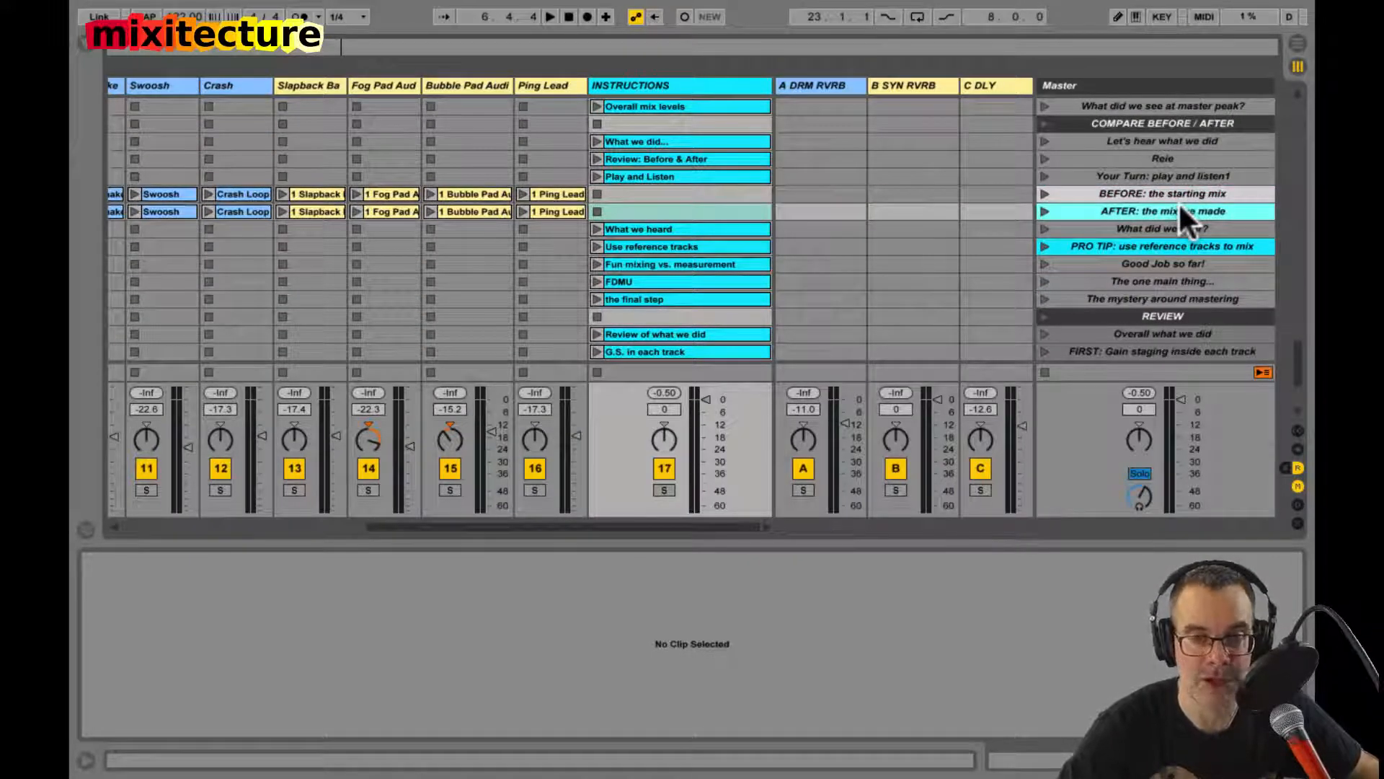
pyautogui.click(1170, 193)
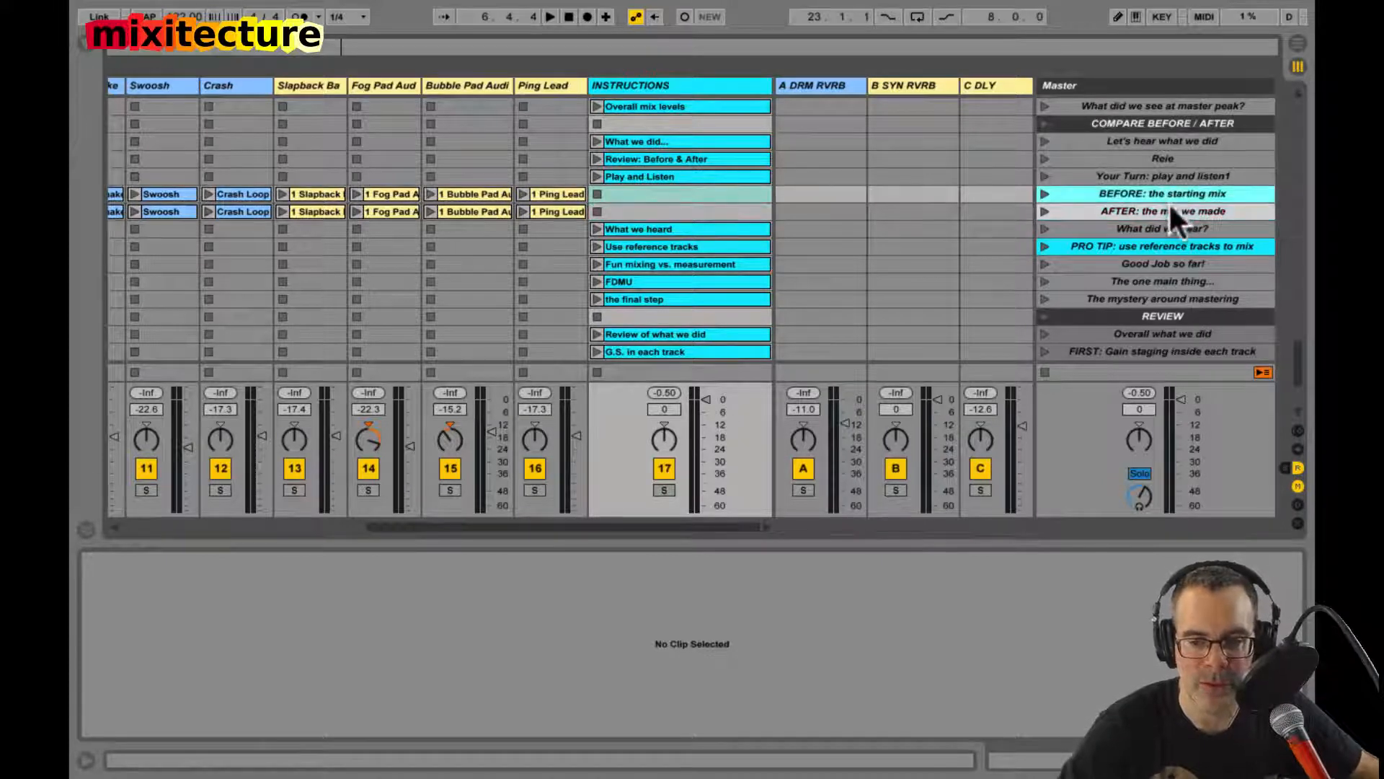
pyautogui.click(1171, 208)
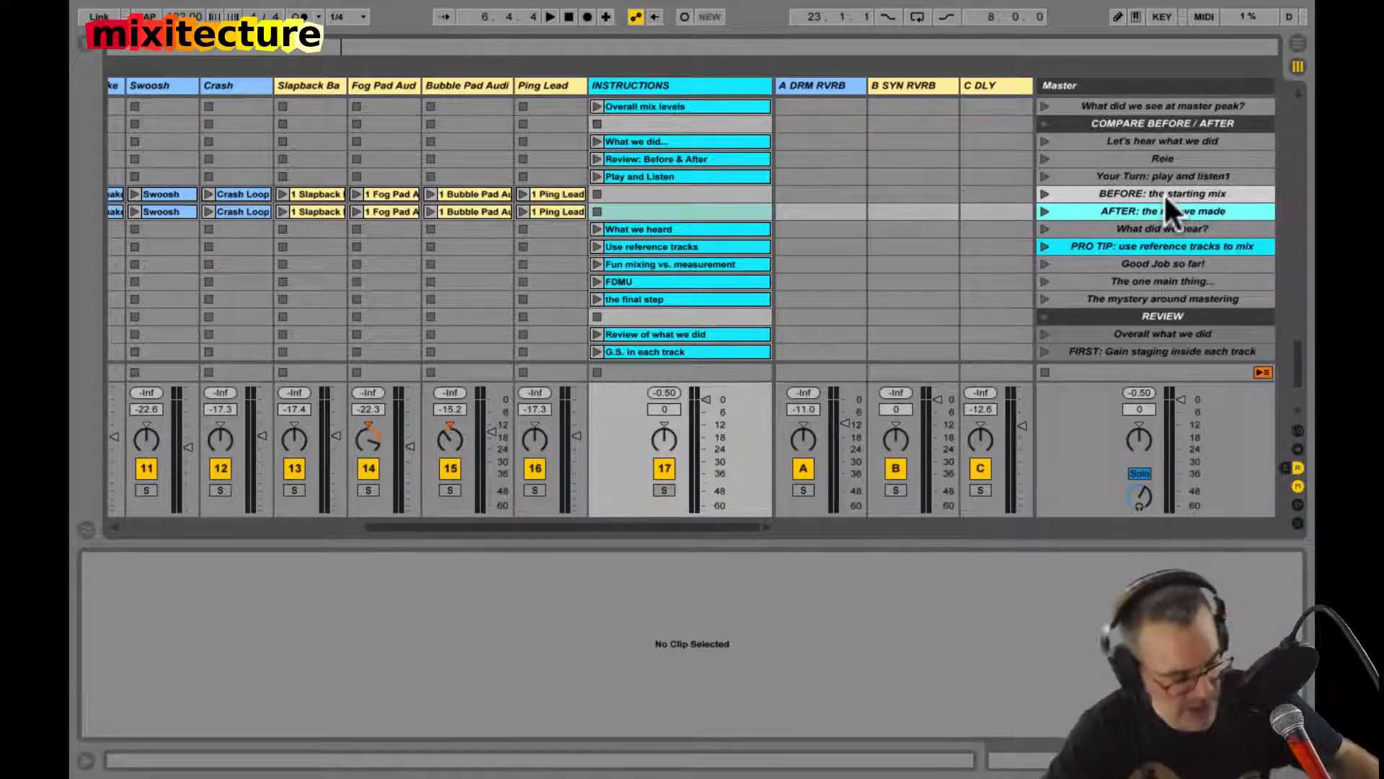
pyautogui.scroll(5, 1163, 192)
pyautogui.hscroll(-1, 1164, 192)
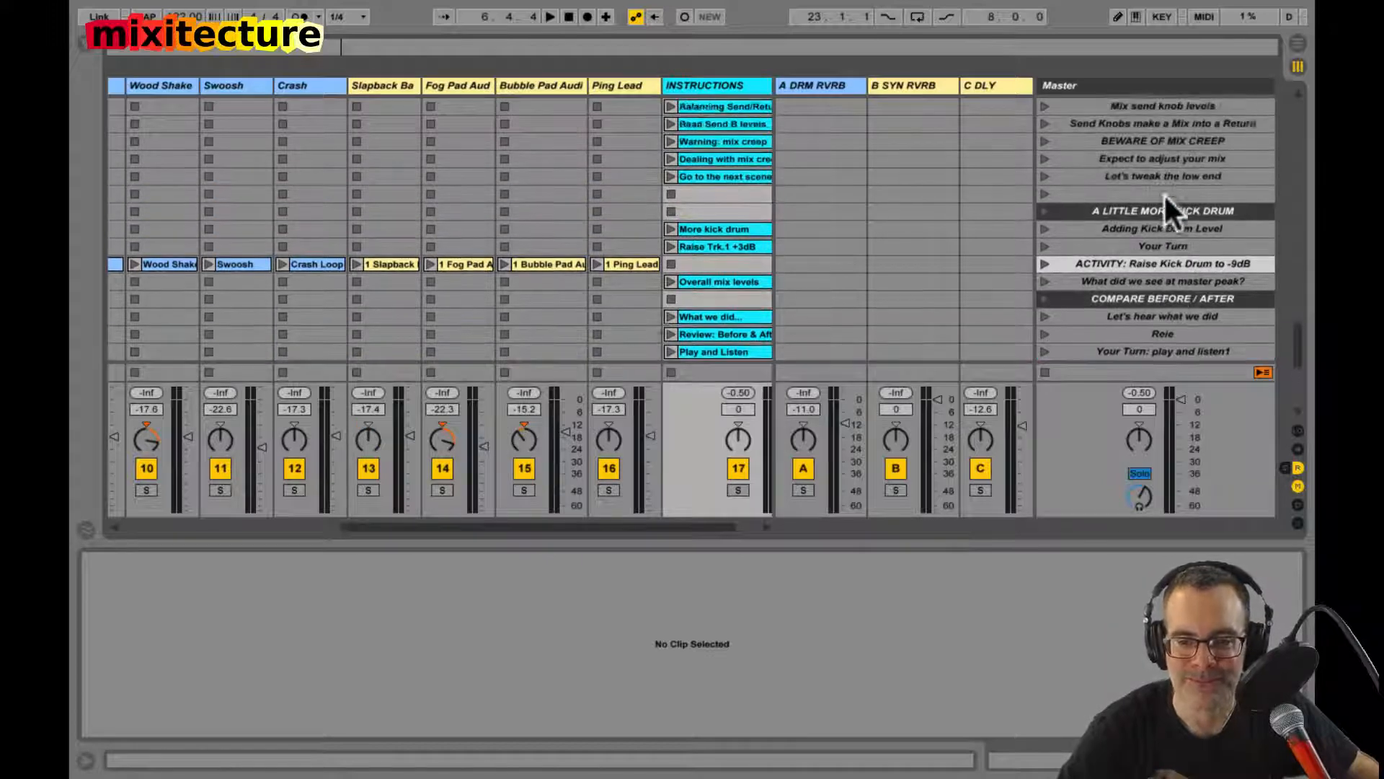
# Step: Color the "BEWARE OF MIX CREEP" scene and its "Warning: mix creep" instruction clip red
pyautogui.scroll(2, 1164, 192)
pyautogui.click(1163, 192)
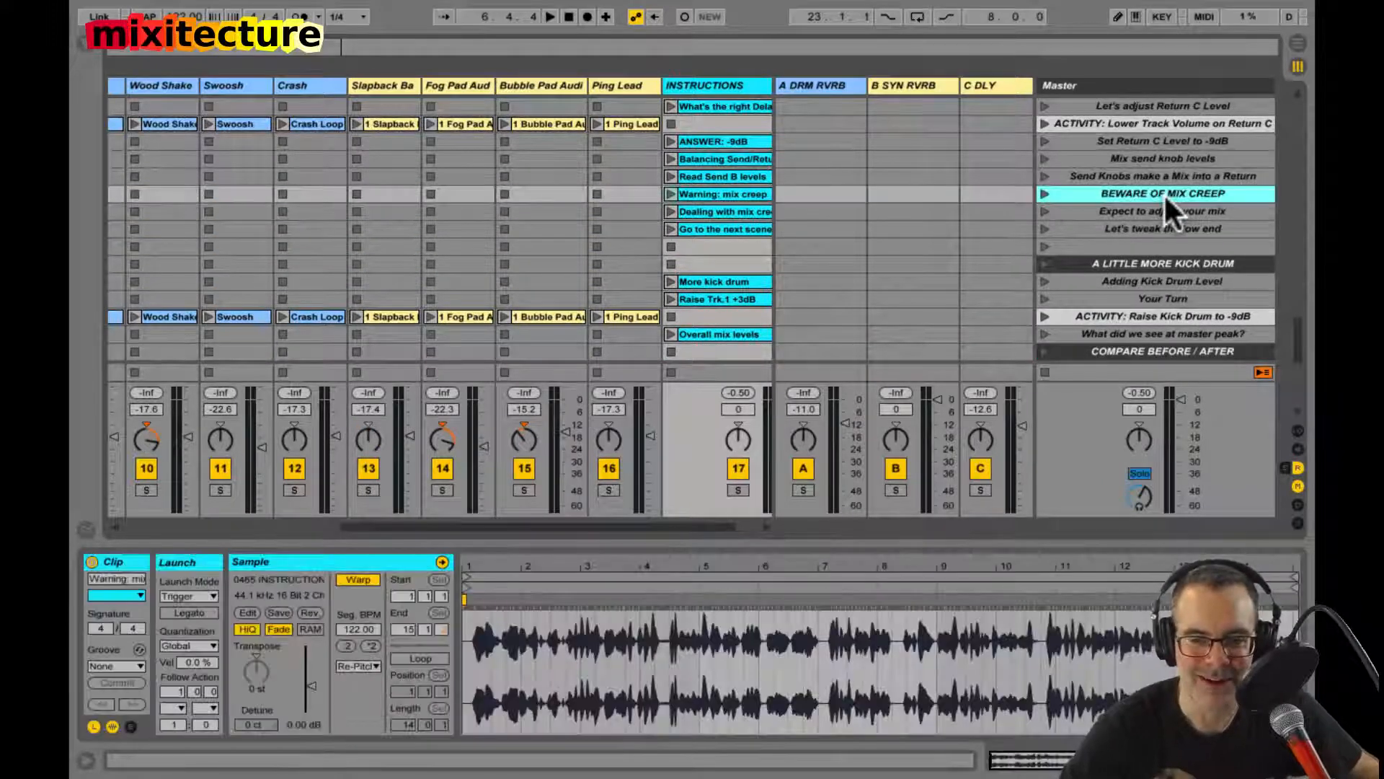
pyautogui.rightClick(1165, 196)
pyautogui.click(969, 486)
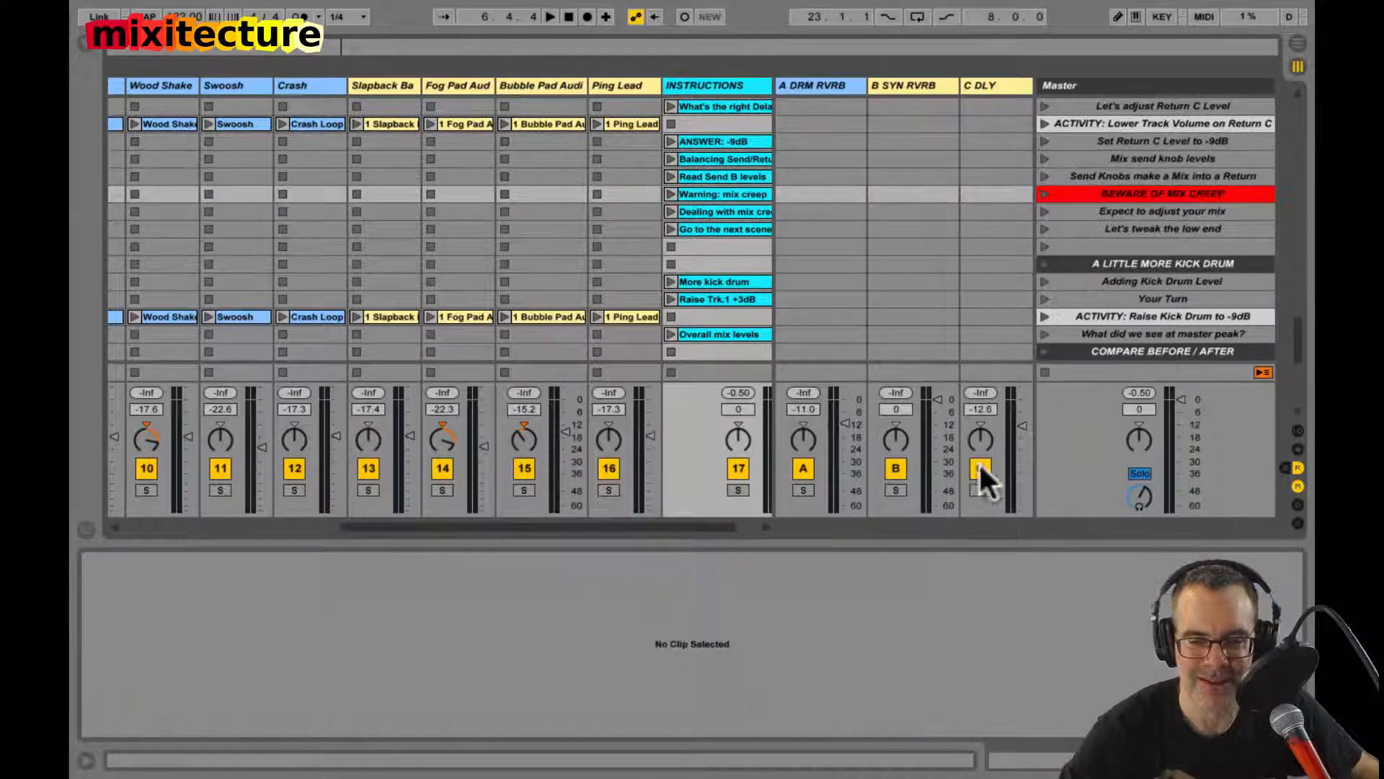
pyautogui.click(716, 192)
pyautogui.rightClick(717, 192)
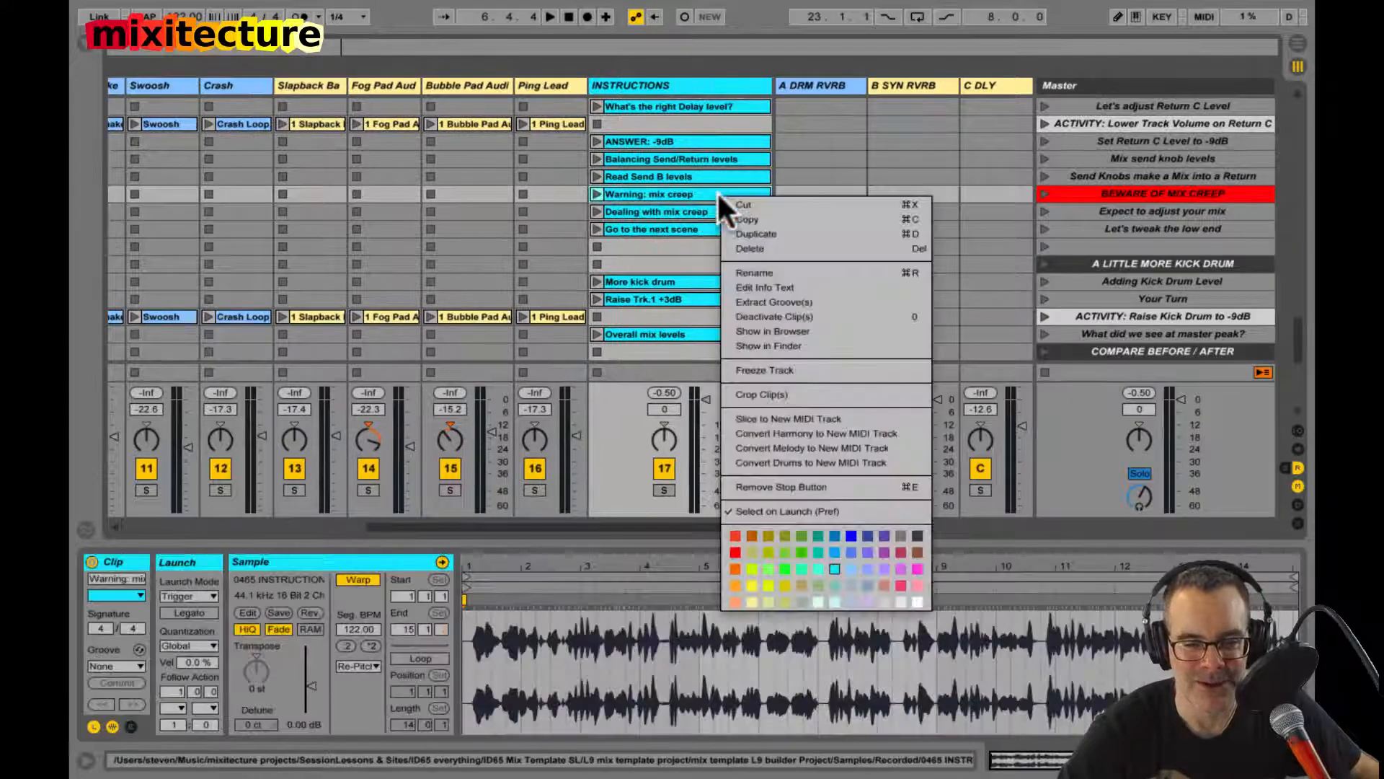
pyautogui.click(736, 543)
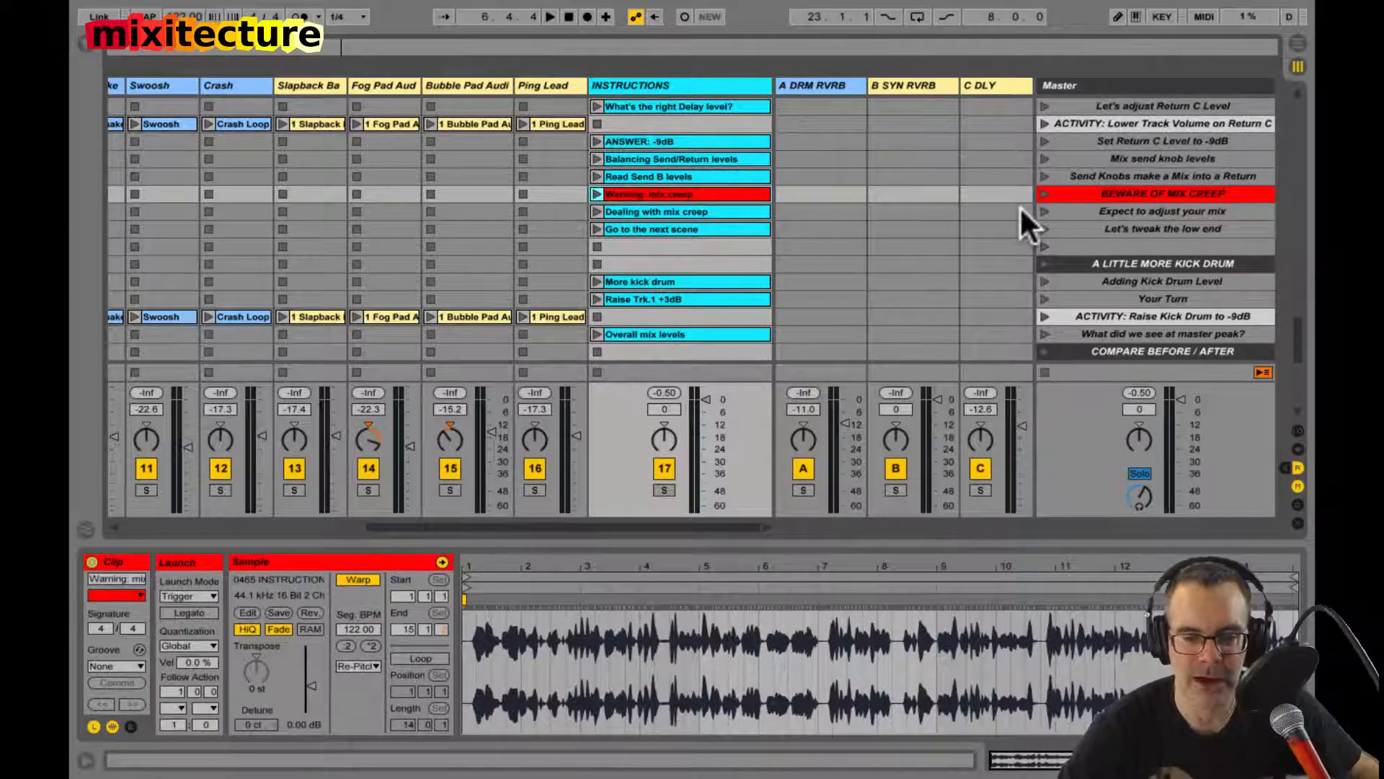
# Step: Look through the scenes from "Let's tweak the low end" down to REVIEW and select the FDMU instruction clip
pyautogui.click(1078, 228)
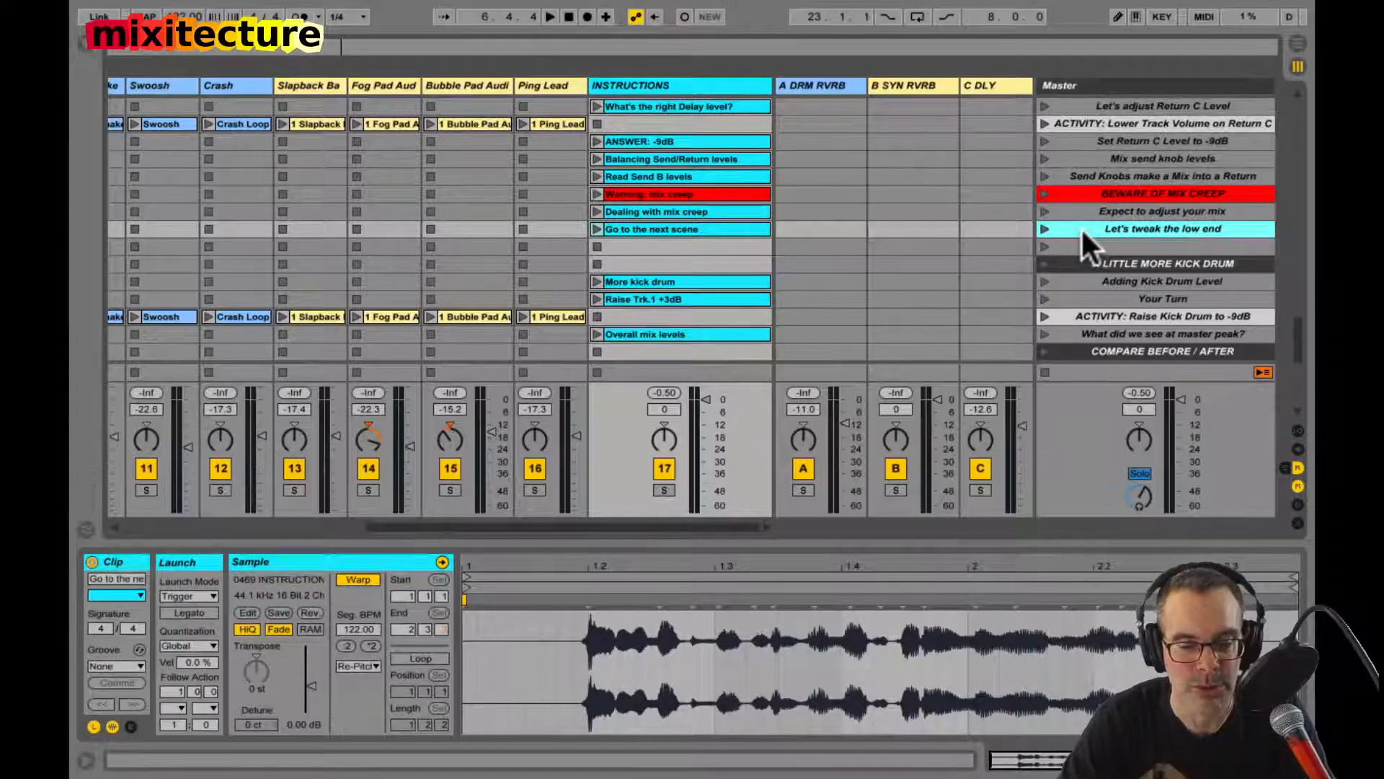
pyautogui.scroll(-10, 1141, 217)
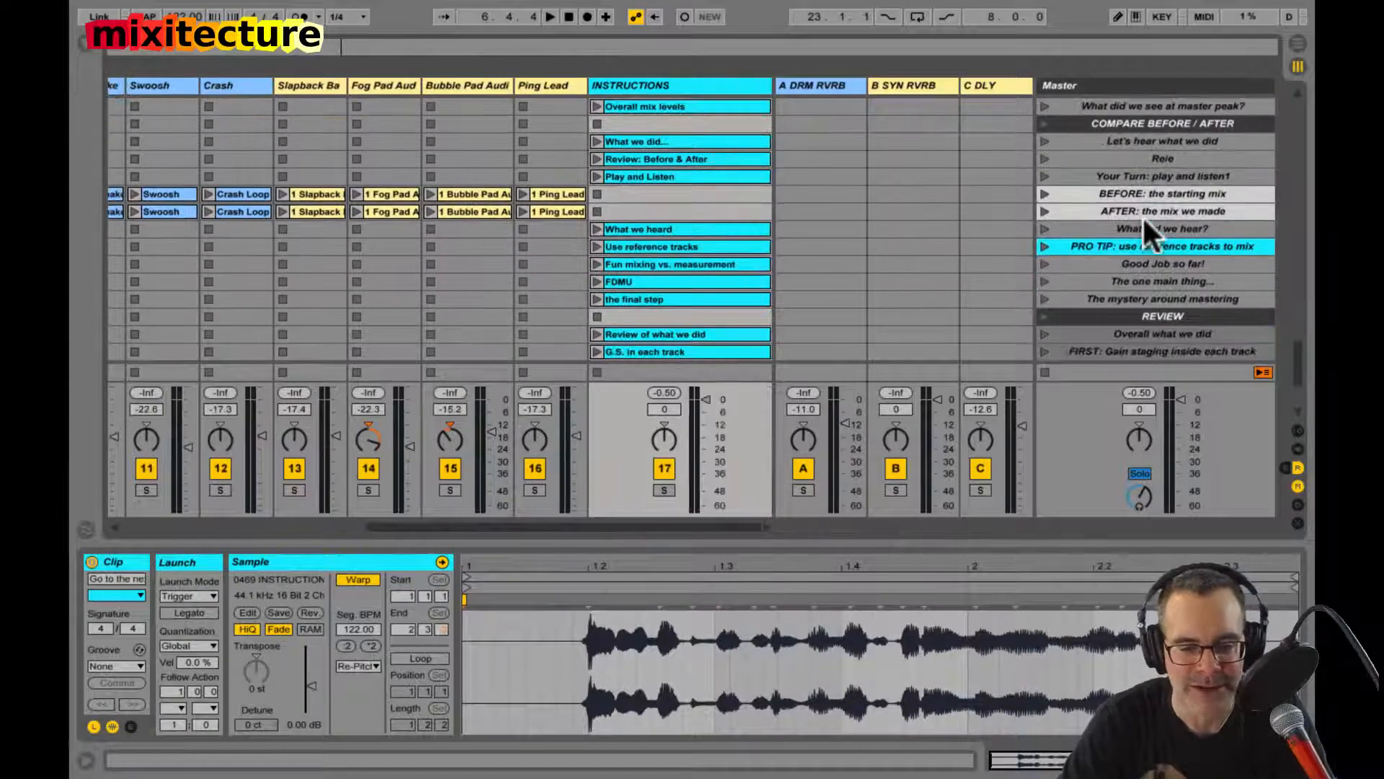
pyautogui.click(699, 192)
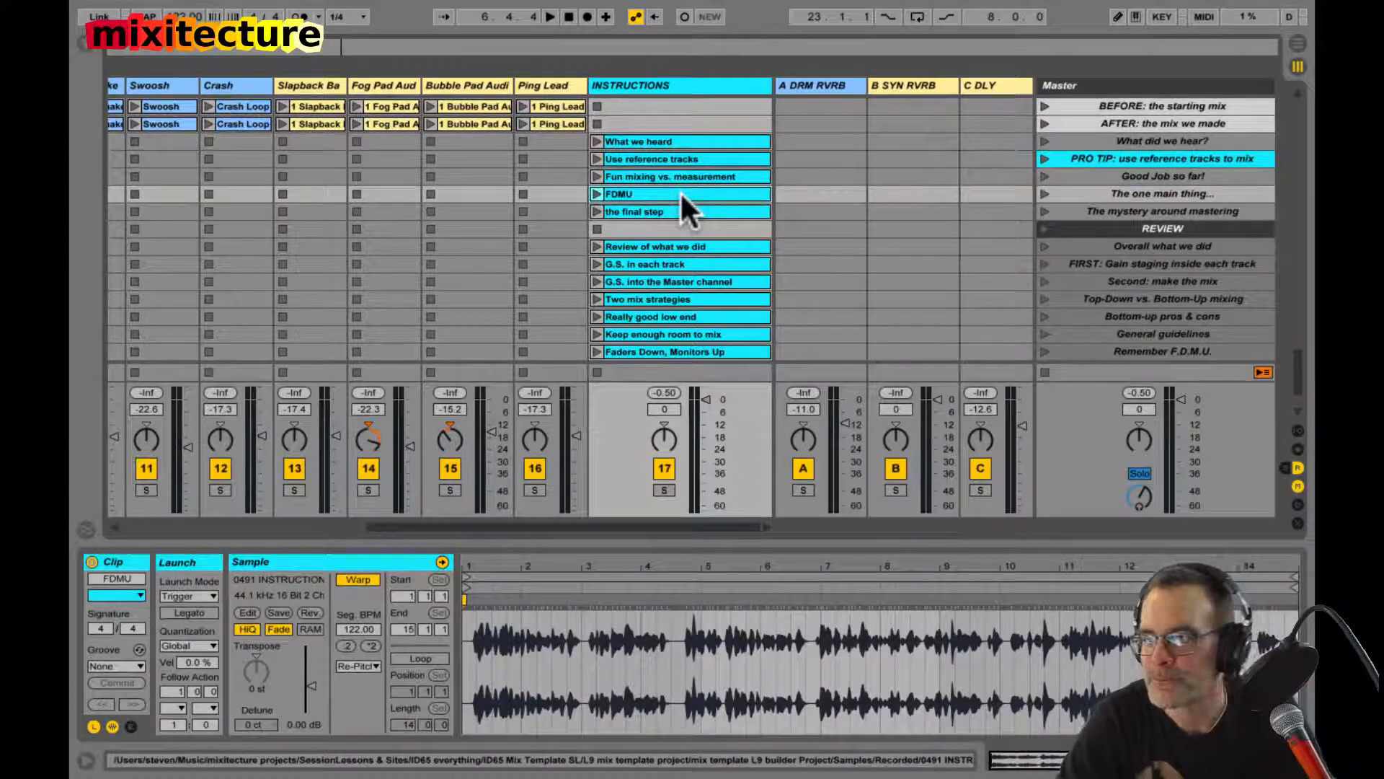
pyautogui.scroll(-5, 681, 192)
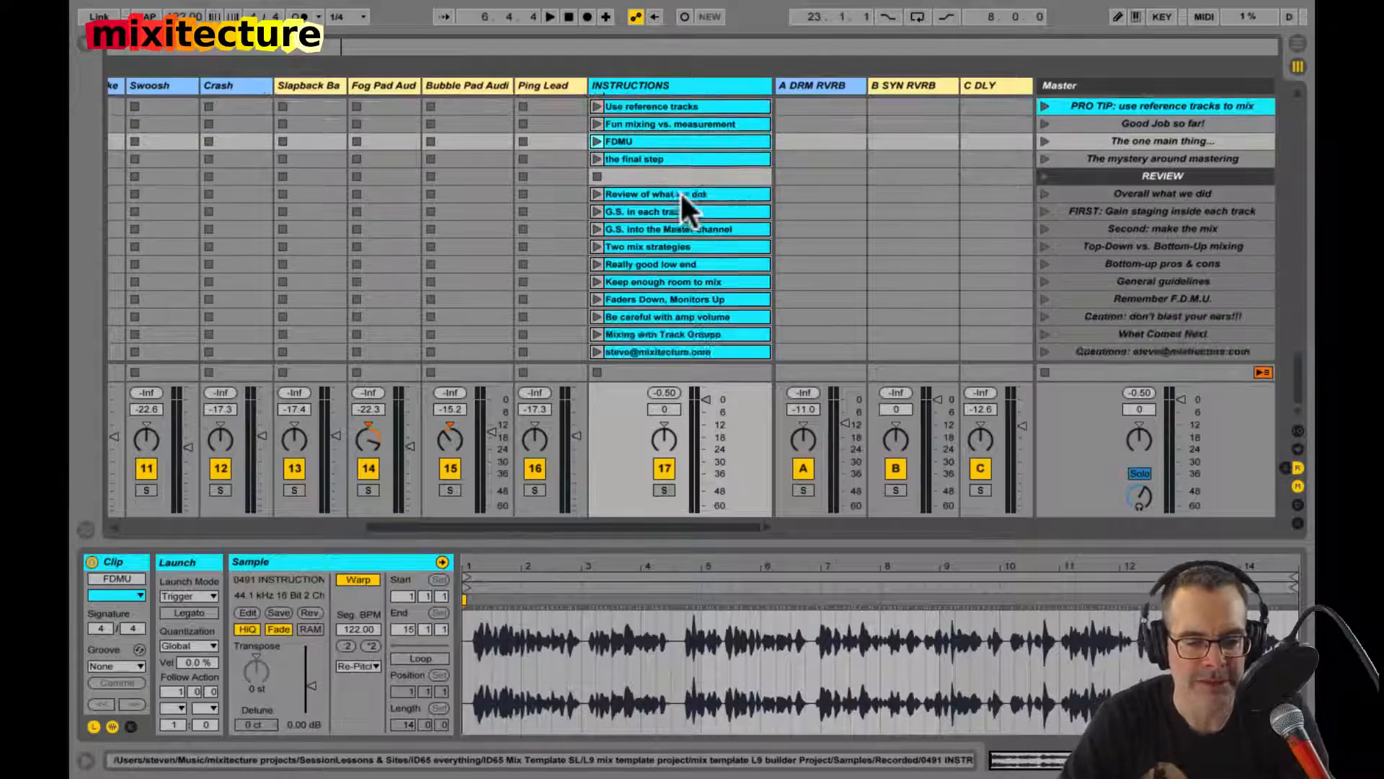
pyautogui.hscroll(-1, 680, 192)
pyautogui.hscroll(1, 680, 192)
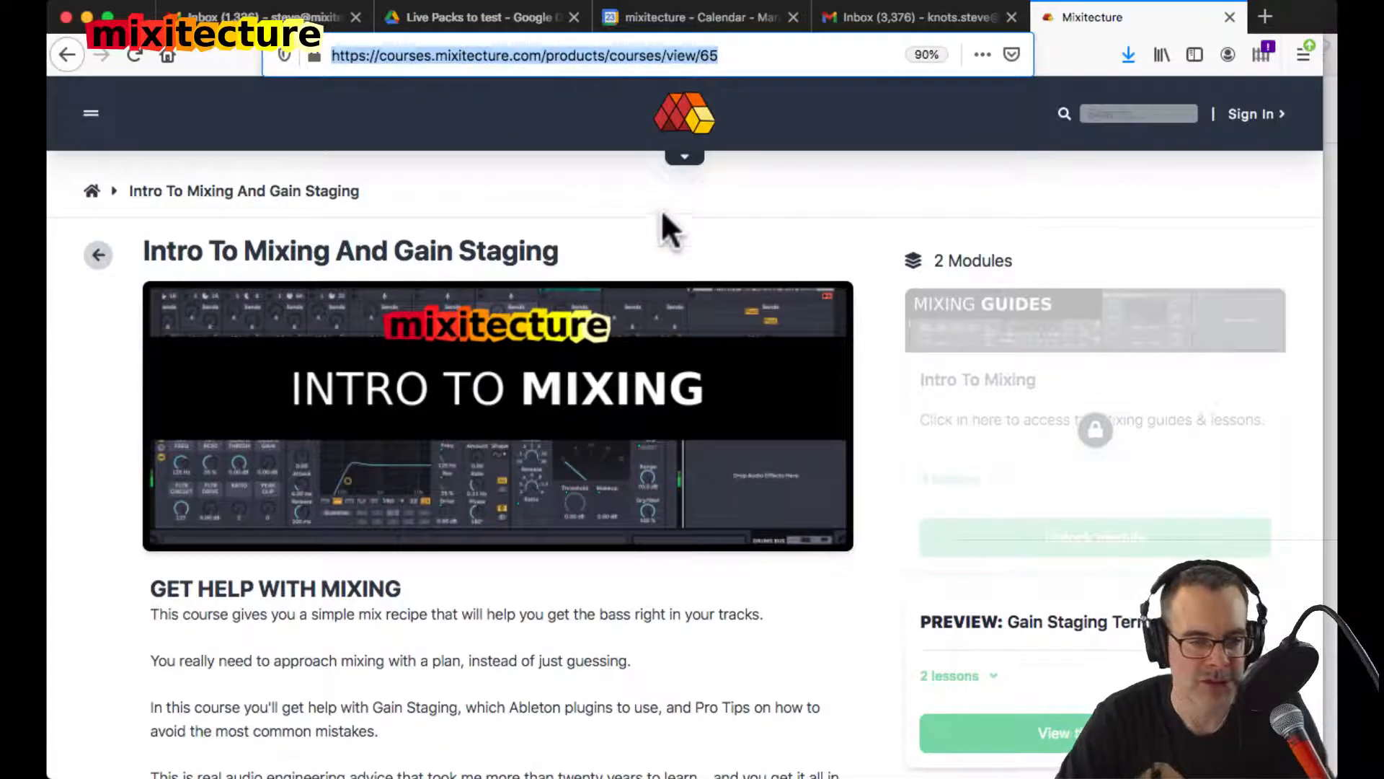
# Step: Switch to Firefox, browse the mixitecture product catalogue and open the "Intro To Mixing And Gain Staging" course
pyautogui.click(677, 114)
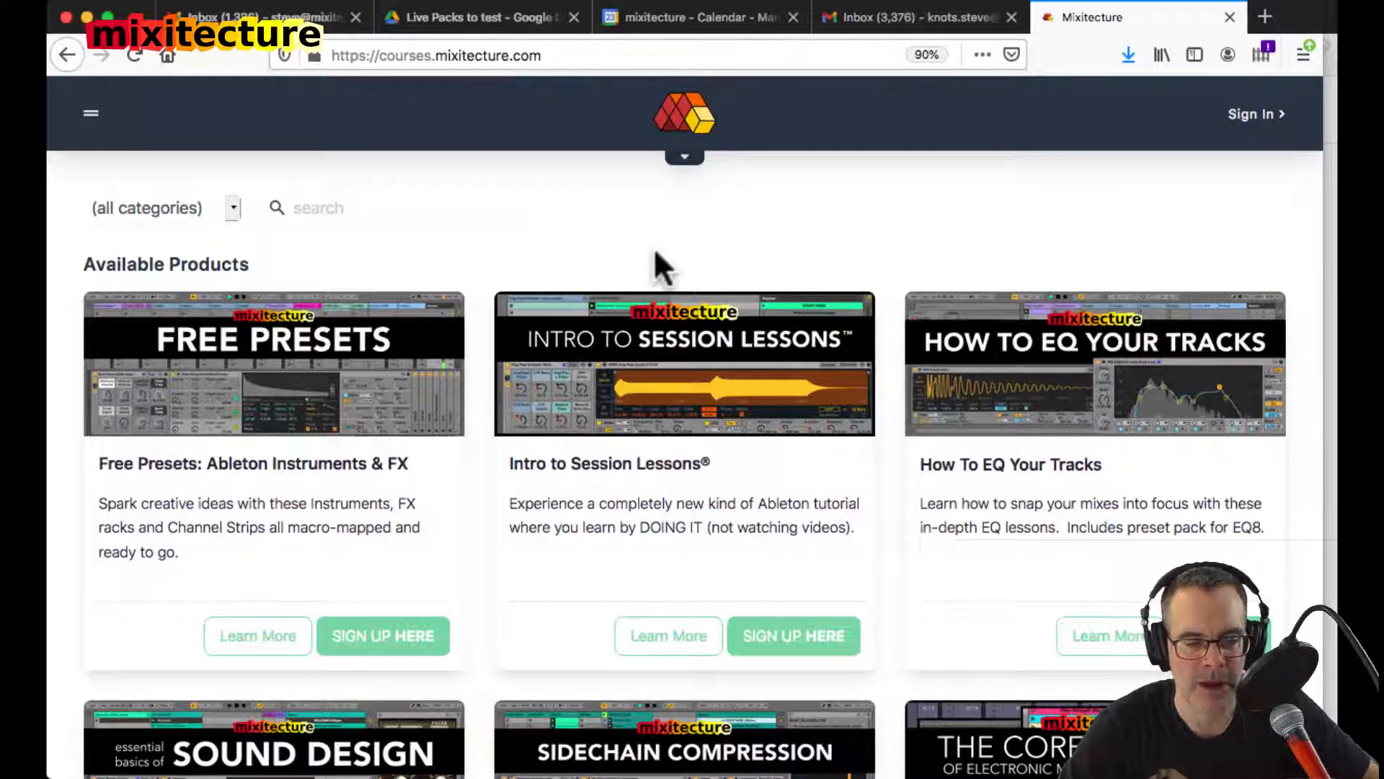
pyautogui.scroll(-3, 653, 247)
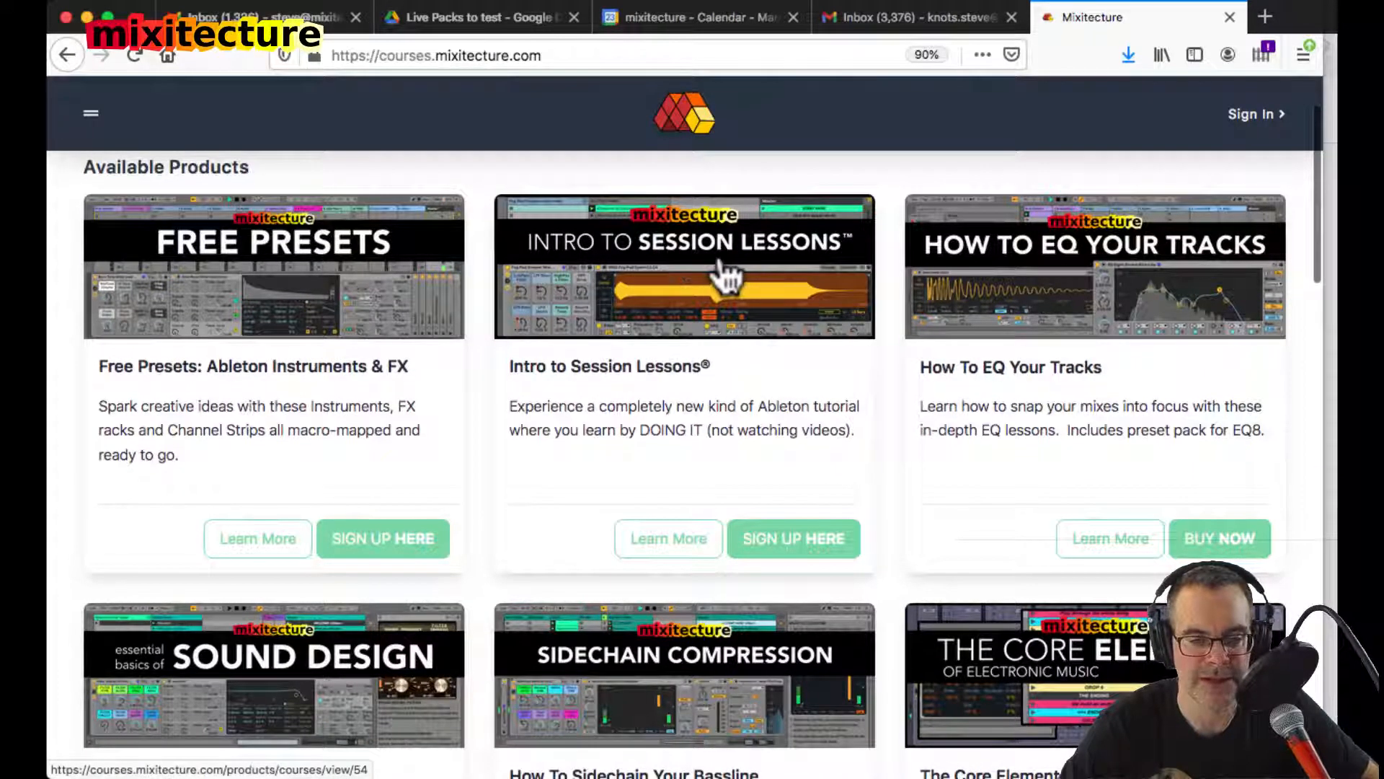
pyautogui.scroll(-2, 726, 277)
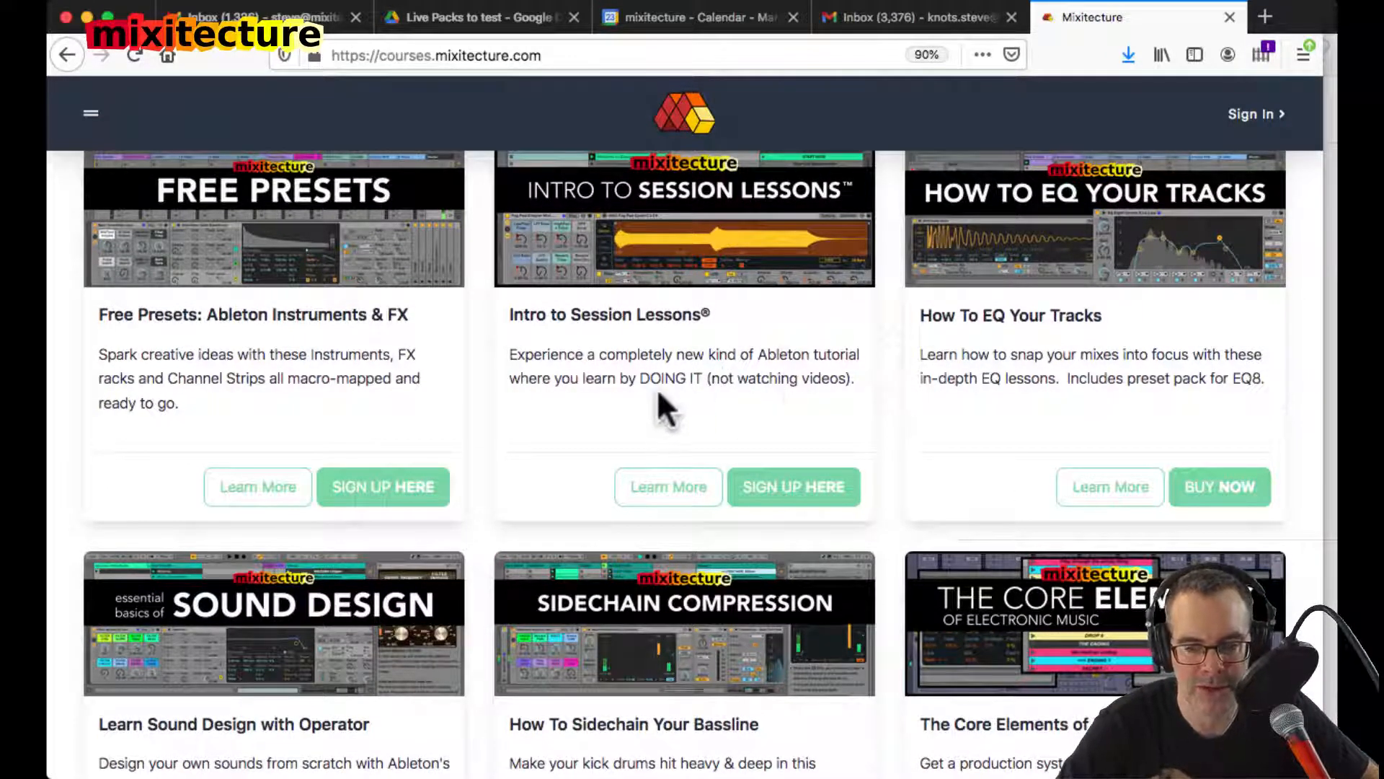
pyautogui.scroll(-10, 656, 388)
pyautogui.scroll(-2, 656, 388)
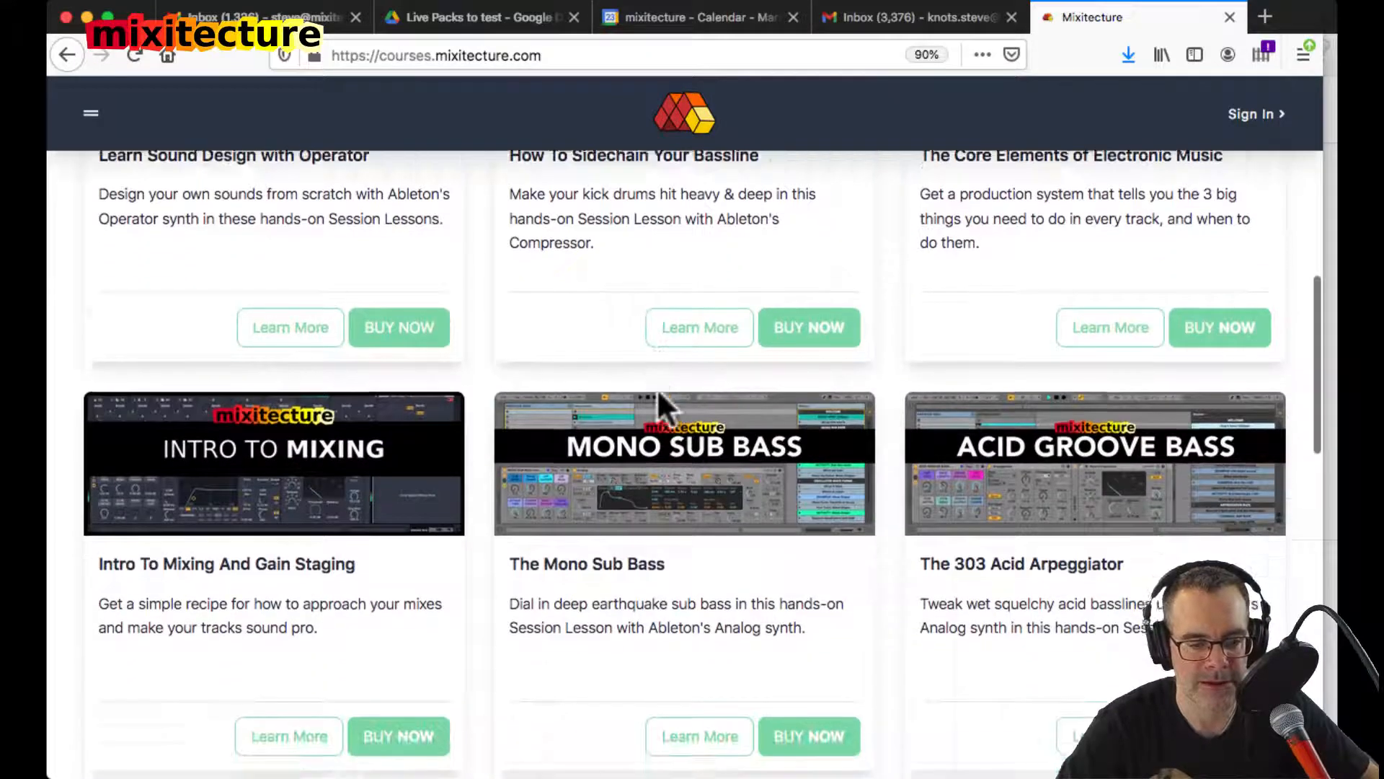
pyautogui.click(280, 397)
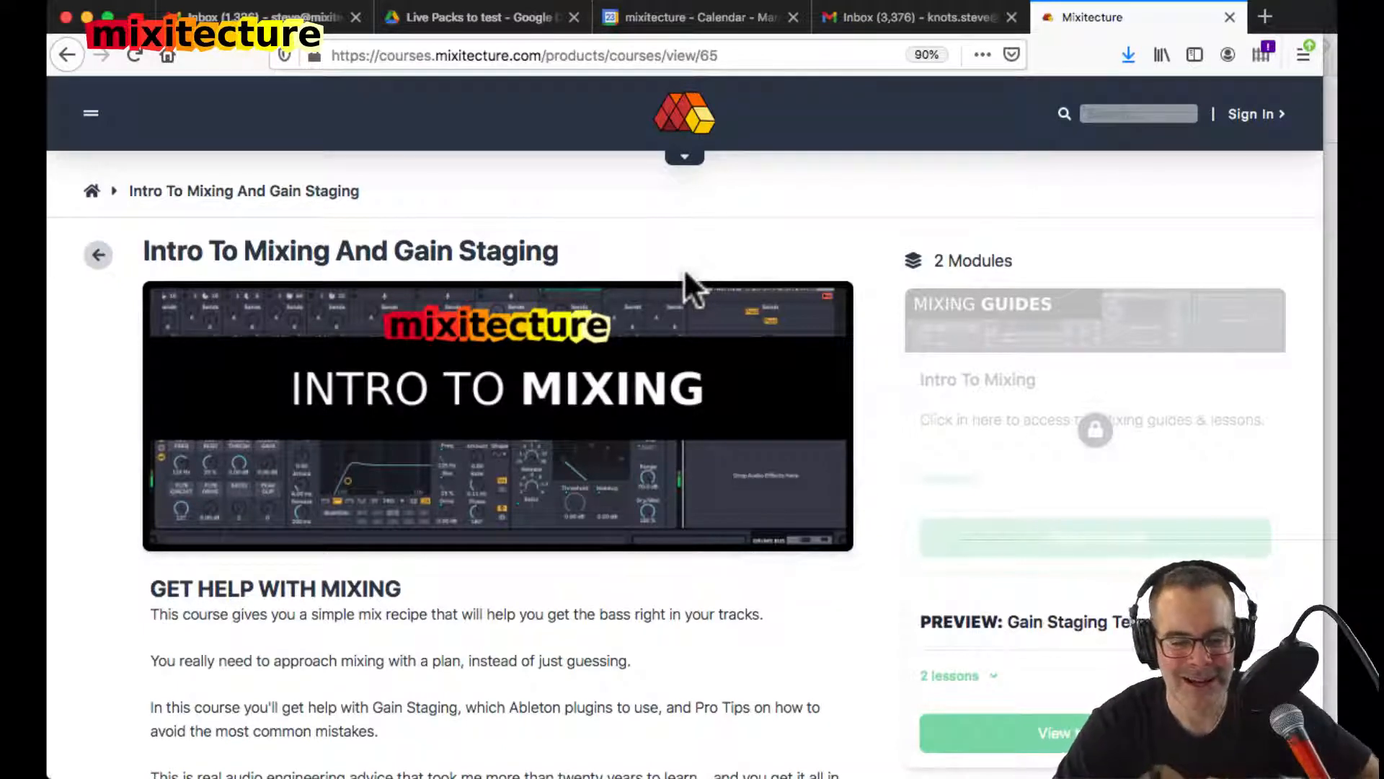
# Step: Open the course's preview module "Gain Staging Terms and Tools" and view its lesson "Gain Staging Tools in Ableton [VIDEO]"
pyautogui.scroll(-2, 685, 274)
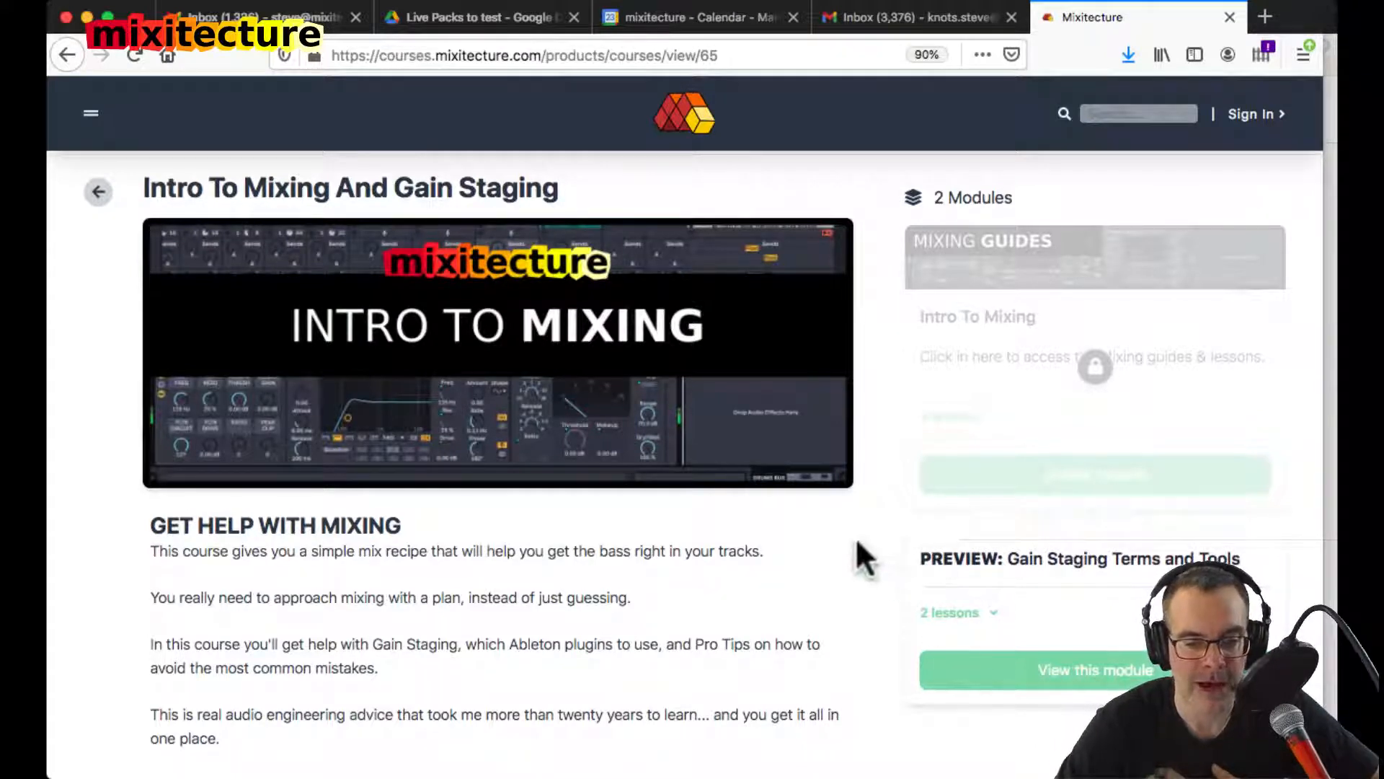
pyautogui.scroll(-1, 856, 543)
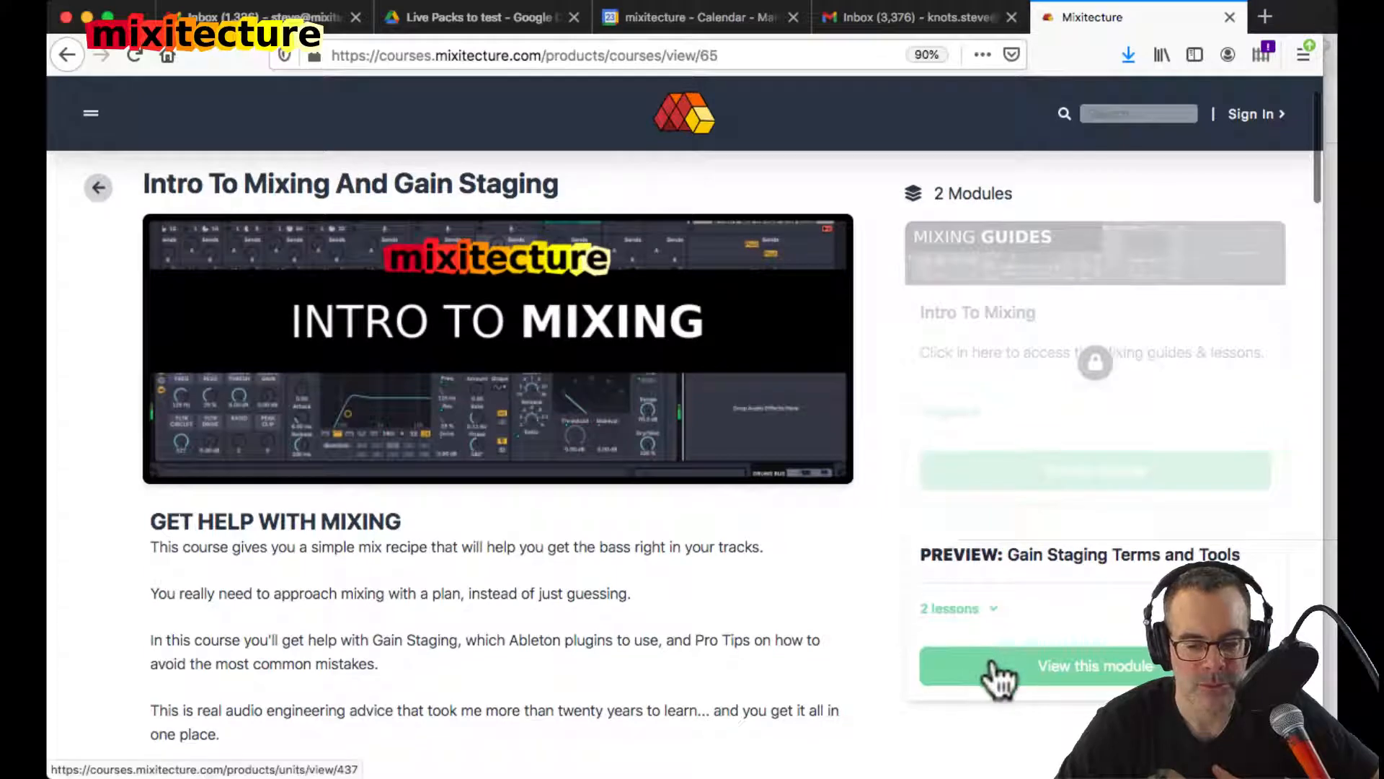
pyautogui.click(998, 667)
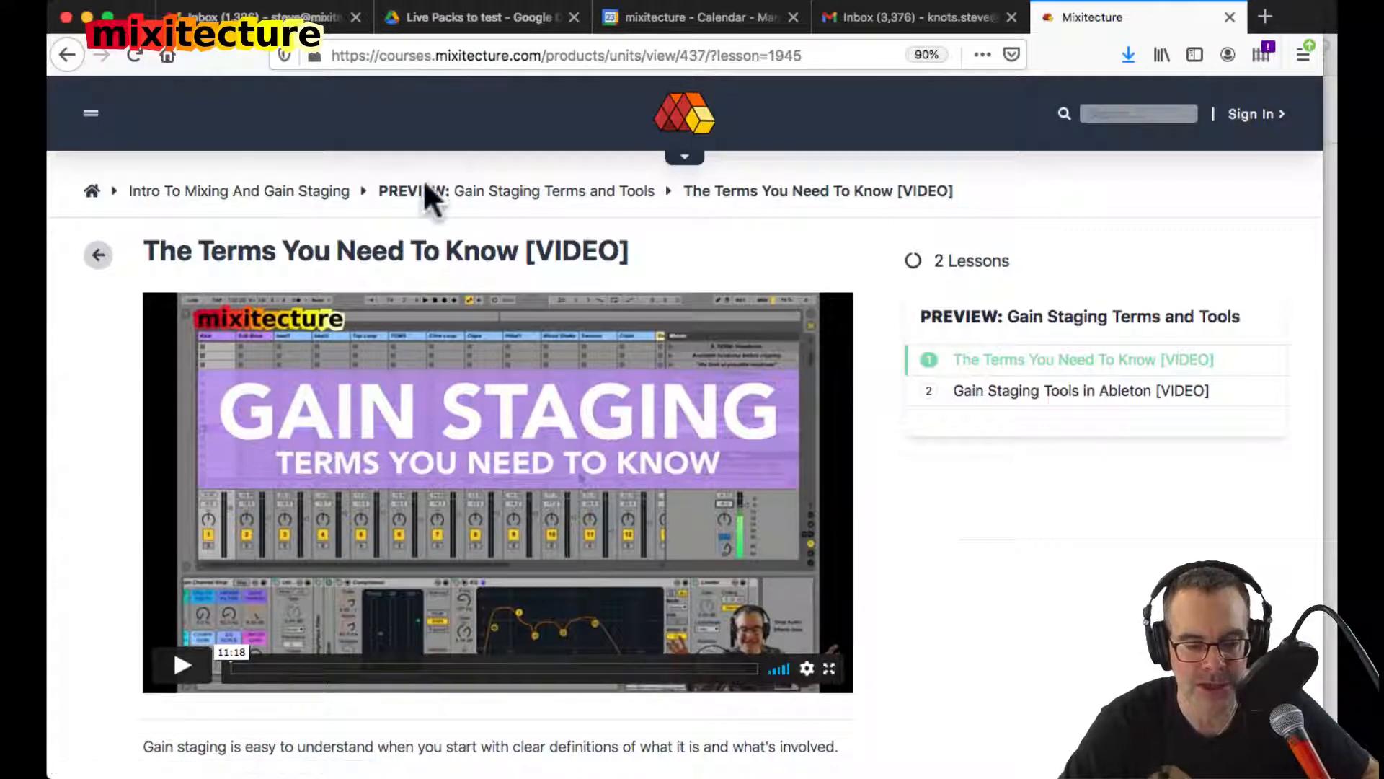
pyautogui.scroll(-2, 931, 403)
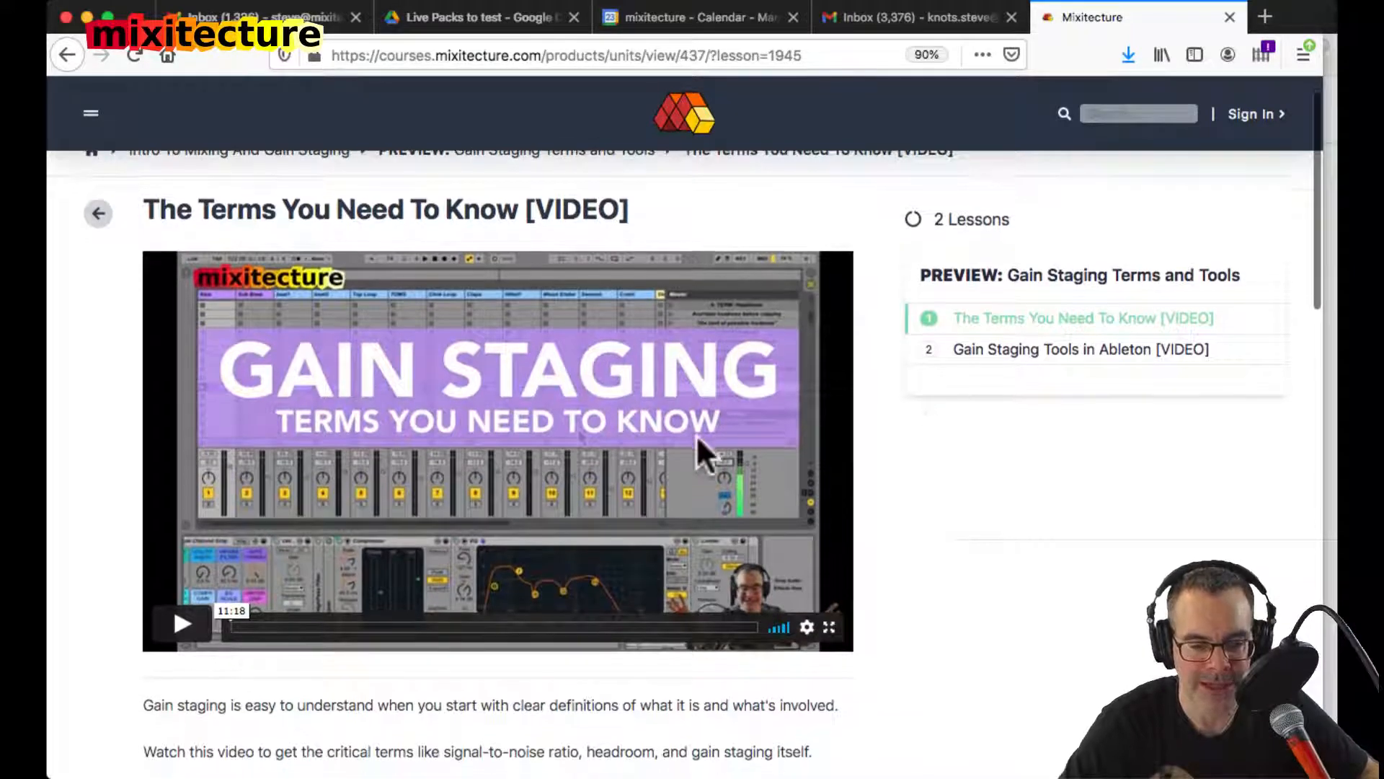
pyautogui.click(1018, 350)
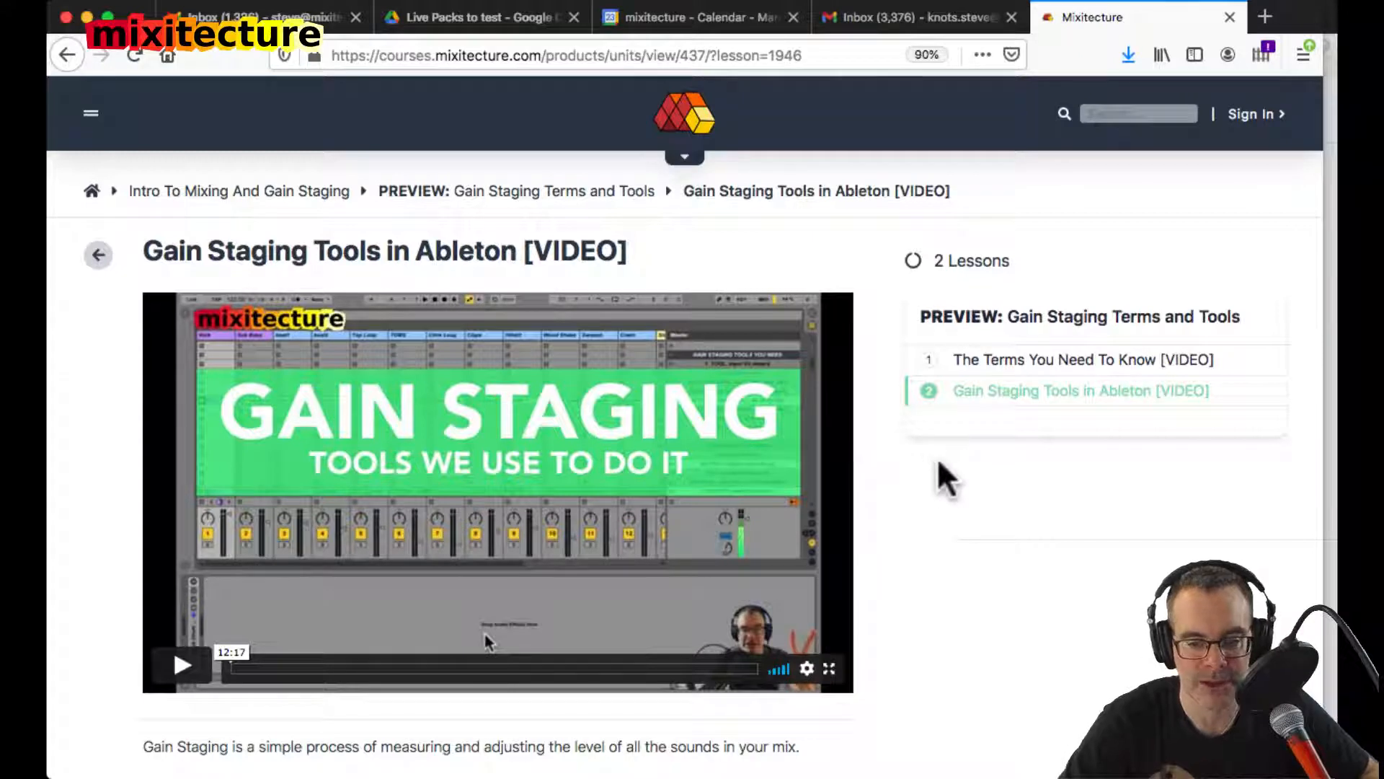
pyautogui.scroll(-2, 946, 479)
pyautogui.scroll(1, 946, 479)
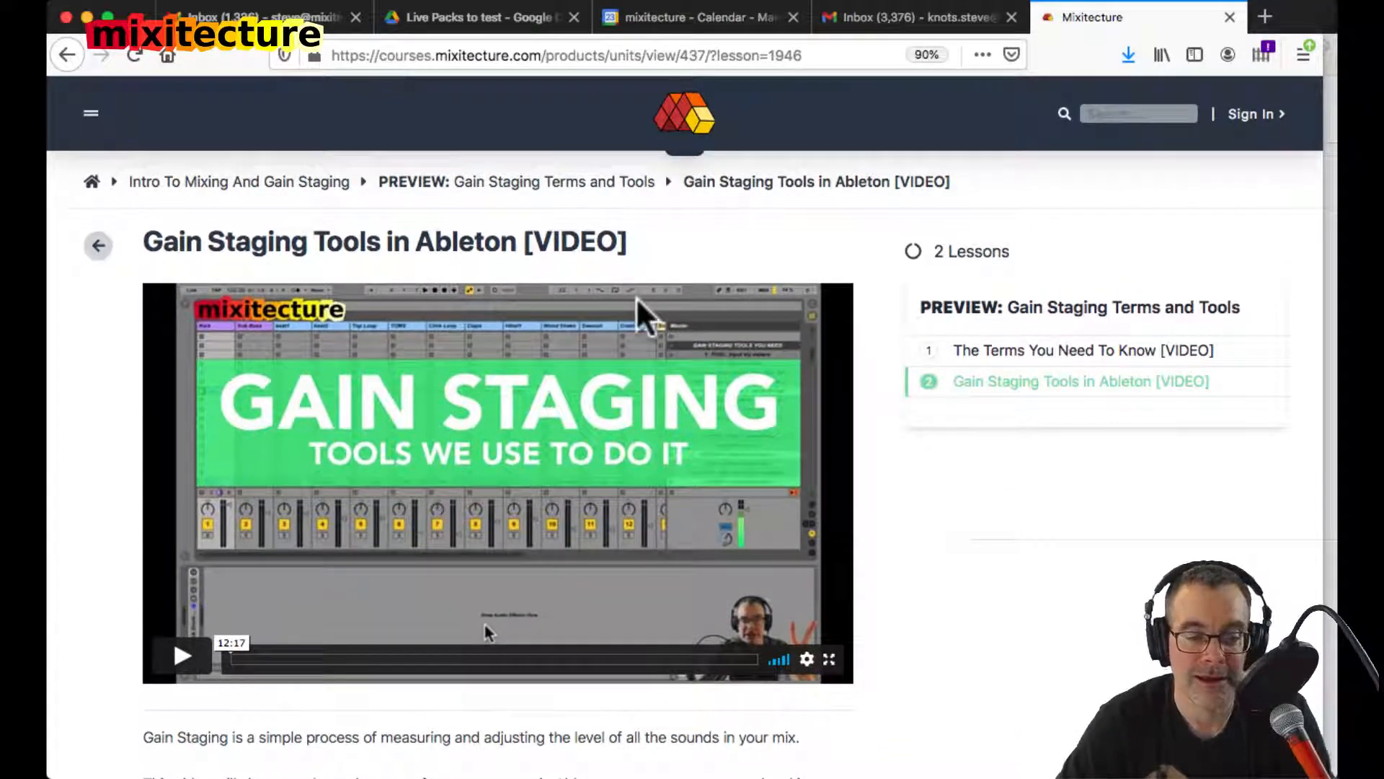
# Step: Open the course's purchase form, enter the coupon code mxtmxtmxt and highlight it
pyautogui.scroll(-7, 639, 308)
pyautogui.scroll(-9, 637, 301)
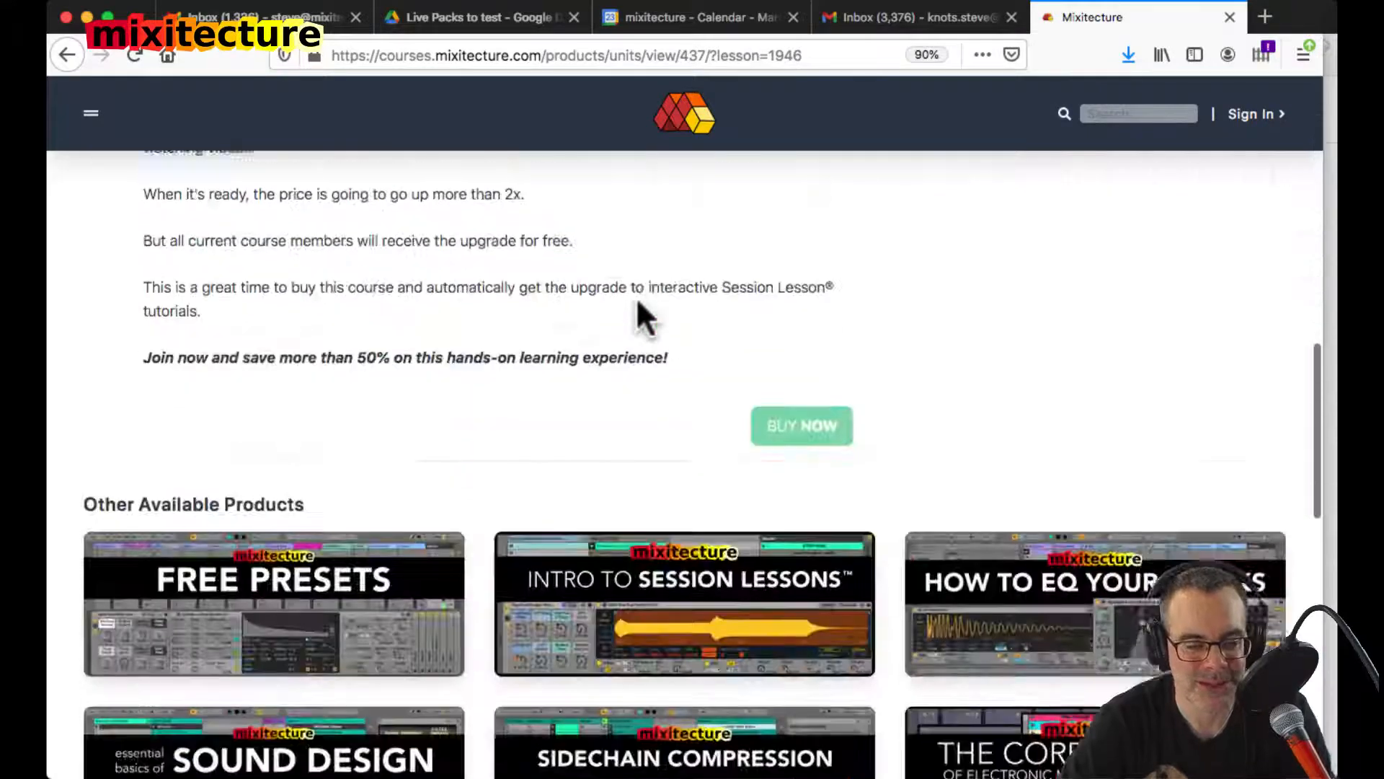
pyautogui.scroll(2, 638, 301)
pyautogui.click(773, 389)
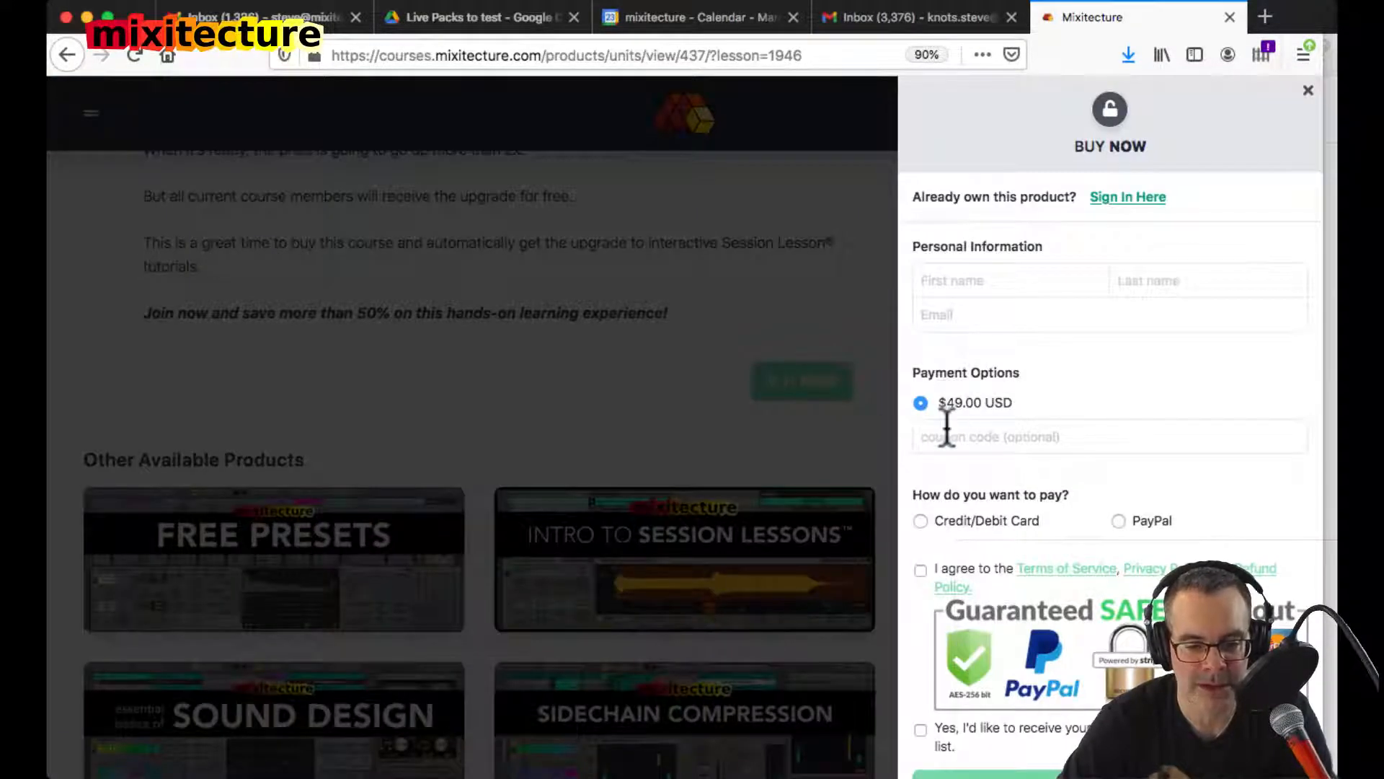
pyautogui.click(946, 430)
pyautogui.write('mxtmxtmxt')
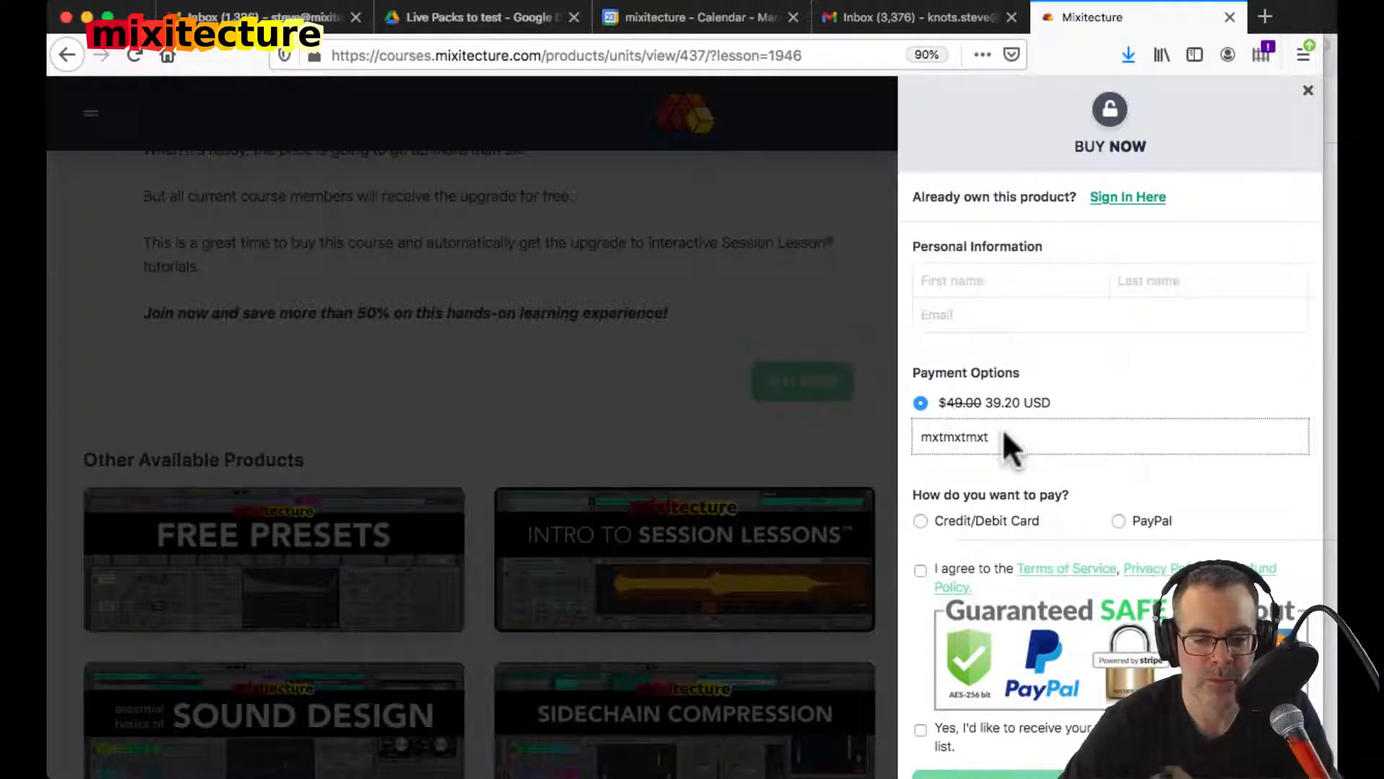
pyautogui.moveTo(1005, 434); pyautogui.dragTo(871, 433)
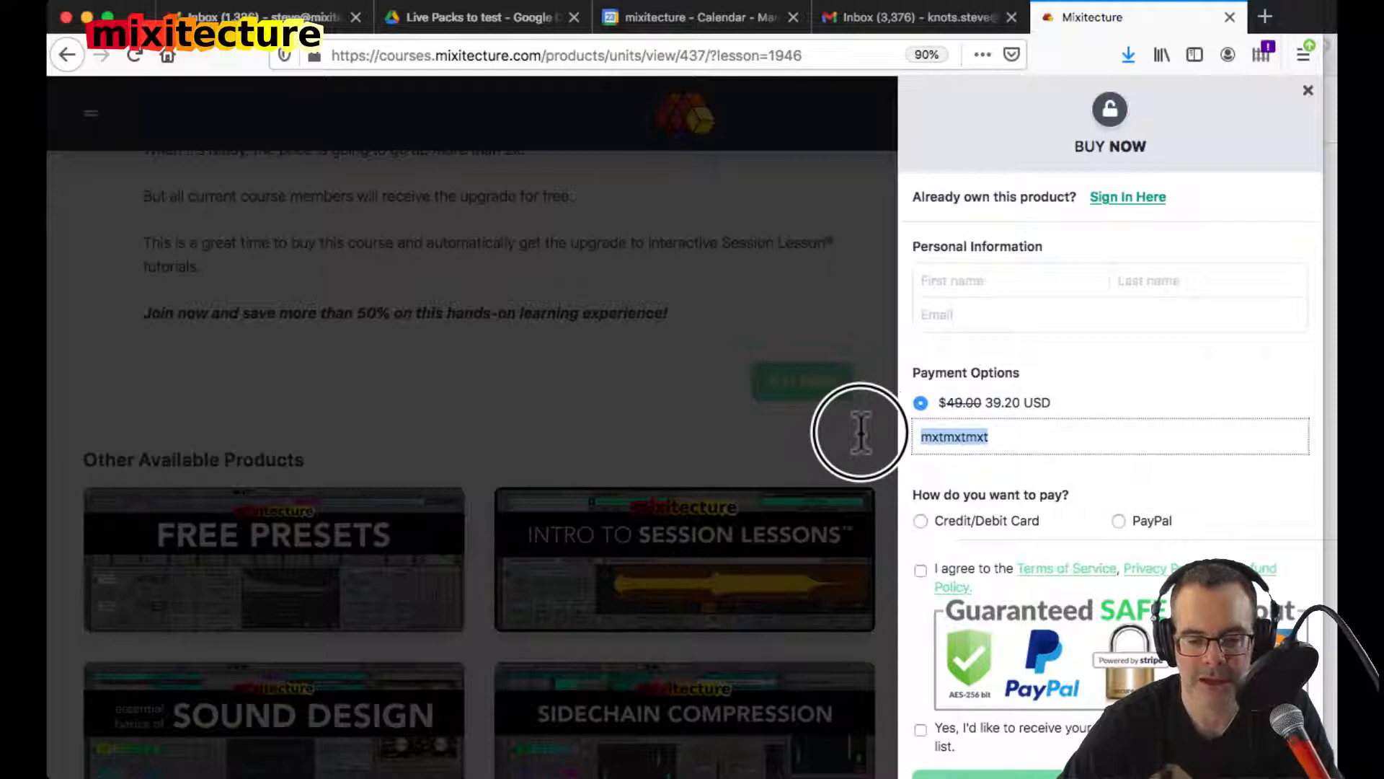